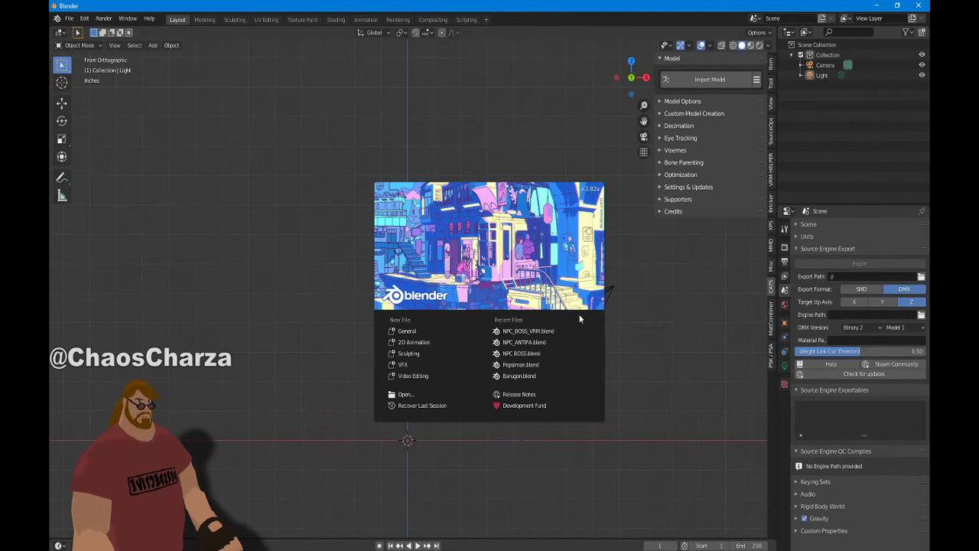
Open NPC_BOSS_VRM.blend from the splash screen's Recent Files list
click(531, 332)
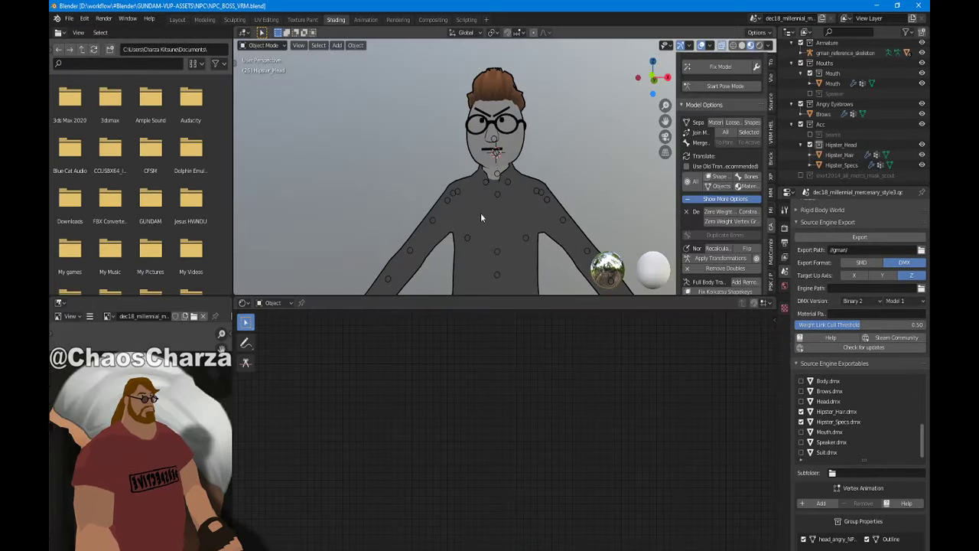
scroll(481, 214, down, 5)
middle_drag(480, 215, 504, 231)
scroll(501, 218, up, 5)
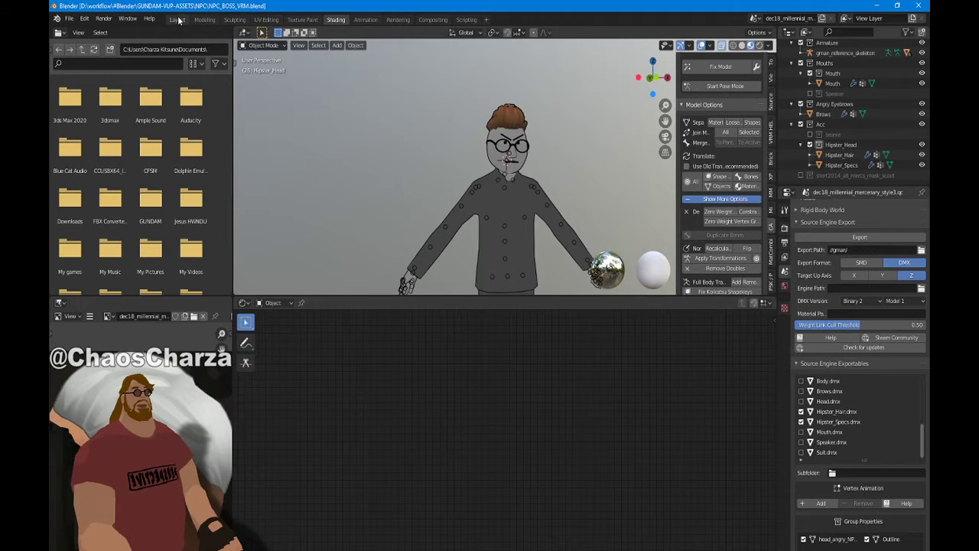
Switch to the Layout workspace and view the character from the front with Numpad 1
click(177, 19)
scroll(448, 219, down, 6)
scroll(439, 294, up, 5)
scroll(422, 290, down, 5)
scroll(422, 290, up, 4)
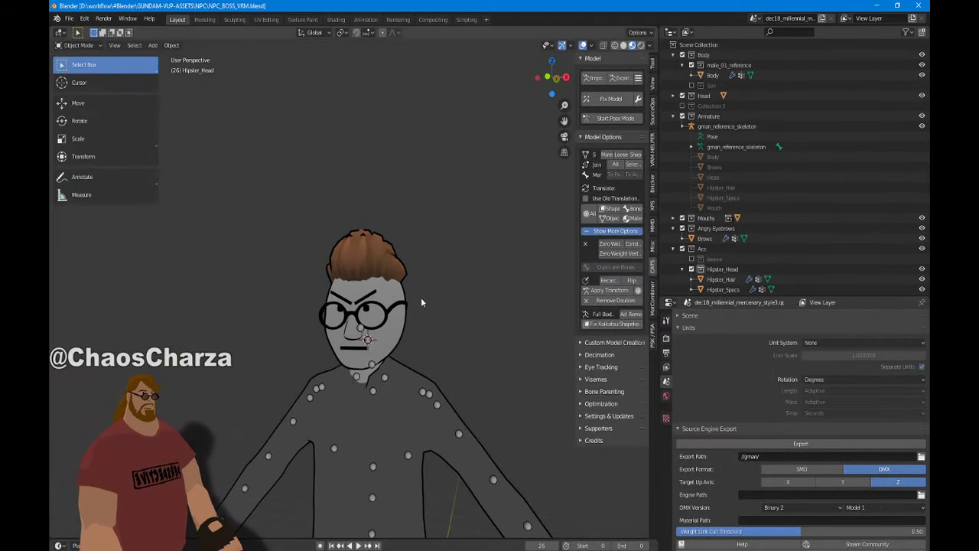
key(KP_1)
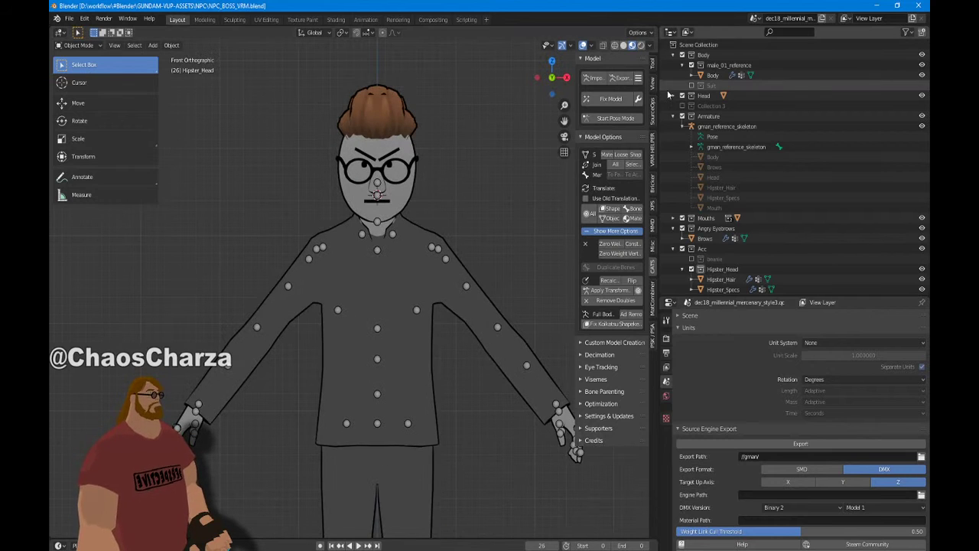
Exclude male_01_reference and Hipster_Head and enable the Suit in the Outliner
click(691, 65)
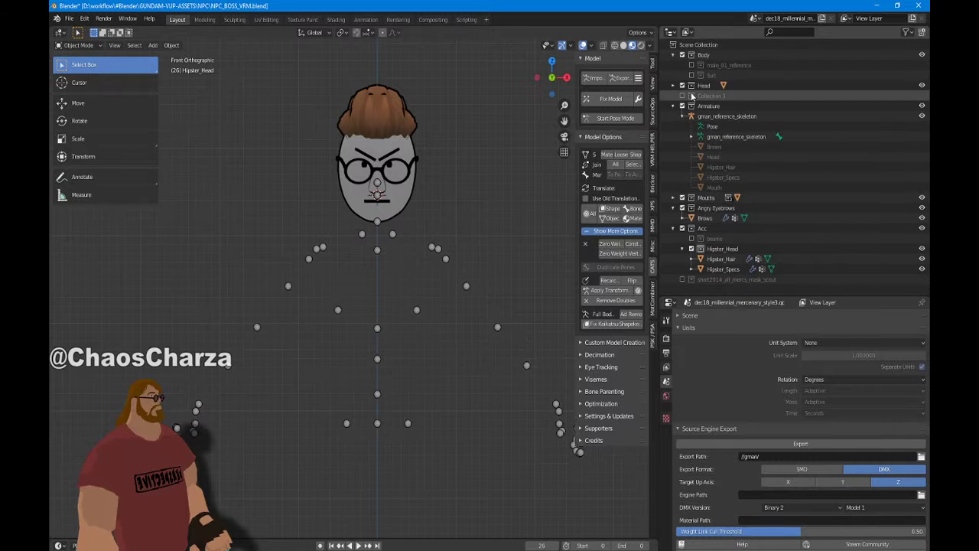
click(691, 75)
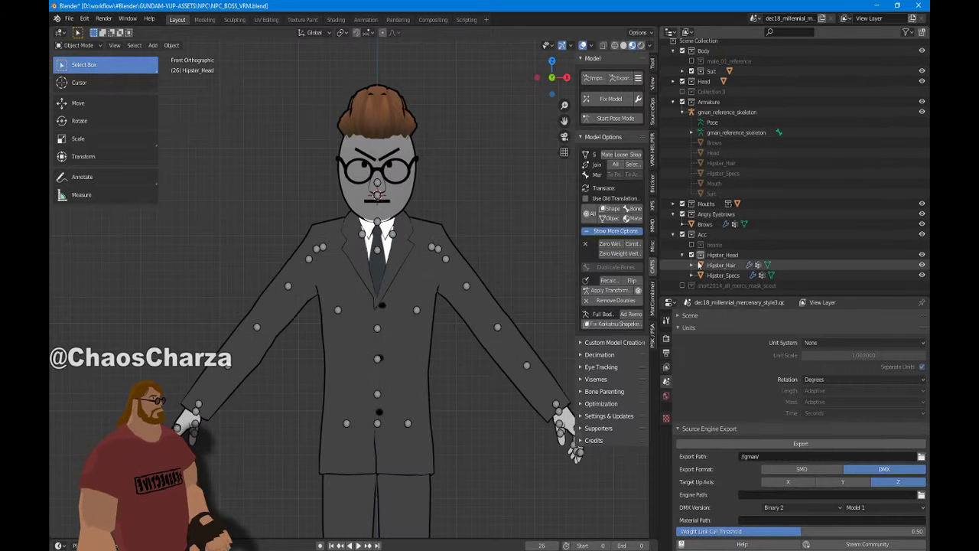
click(691, 254)
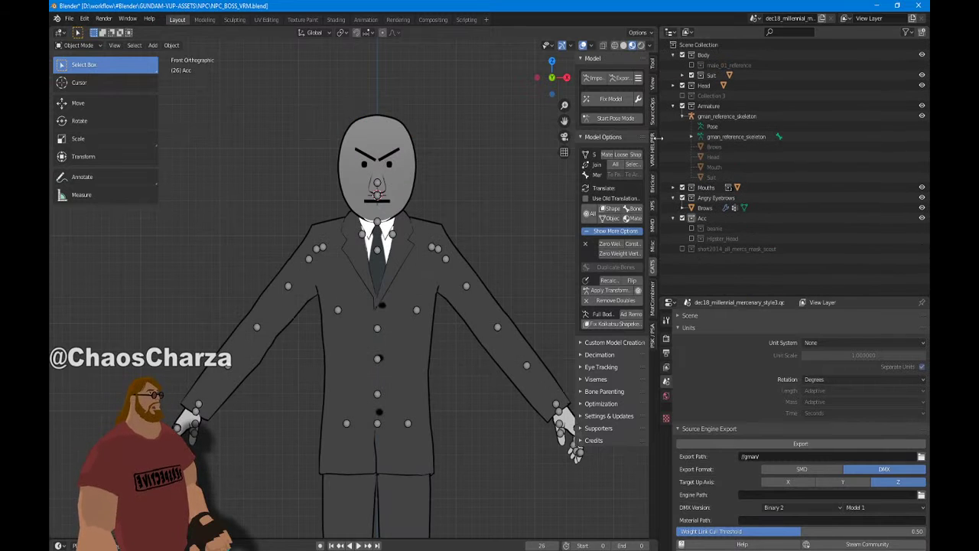
middle_drag(417, 172, 409, 194)
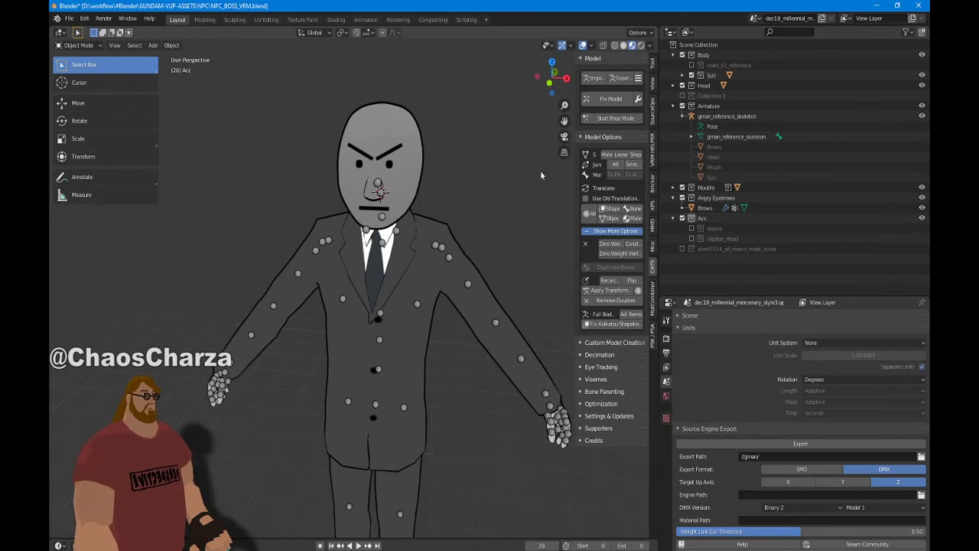
Snap the 3D cursor to the world origin
key(shift+s)
click(492, 404)
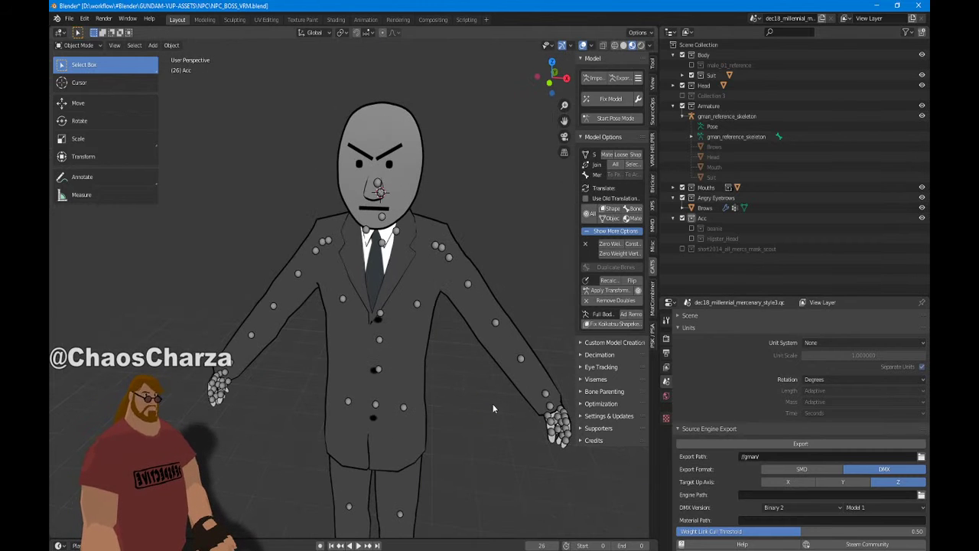
key(shift+s)
click(413, 435)
Orbit and pan around the suited character to inspect the body and head
scroll(492, 168, down, 4)
mouse_move(483, 203)
middle_down()
mouse_move(472, 181)
mouse_move(518, 175)
mouse_move(485, 197)
middle_up()
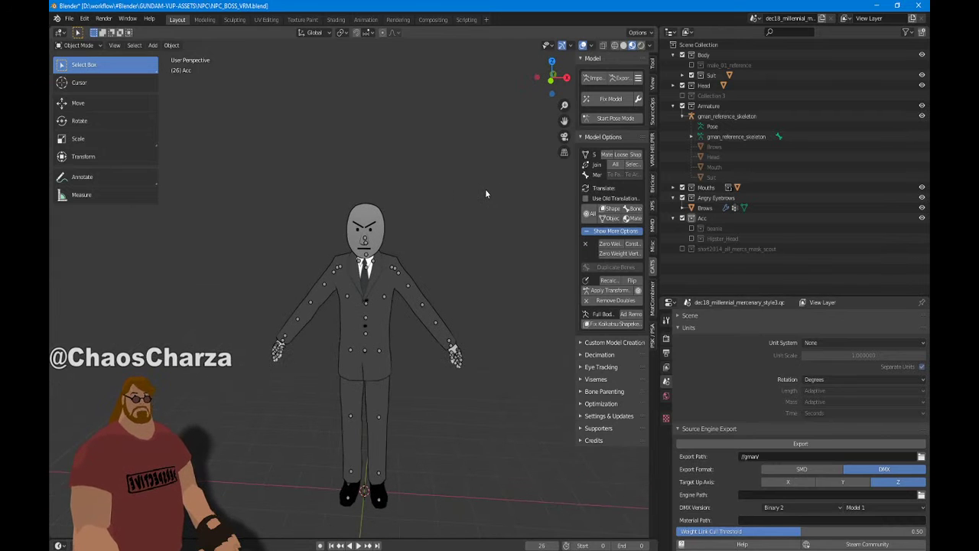
scroll(467, 246, up, 3)
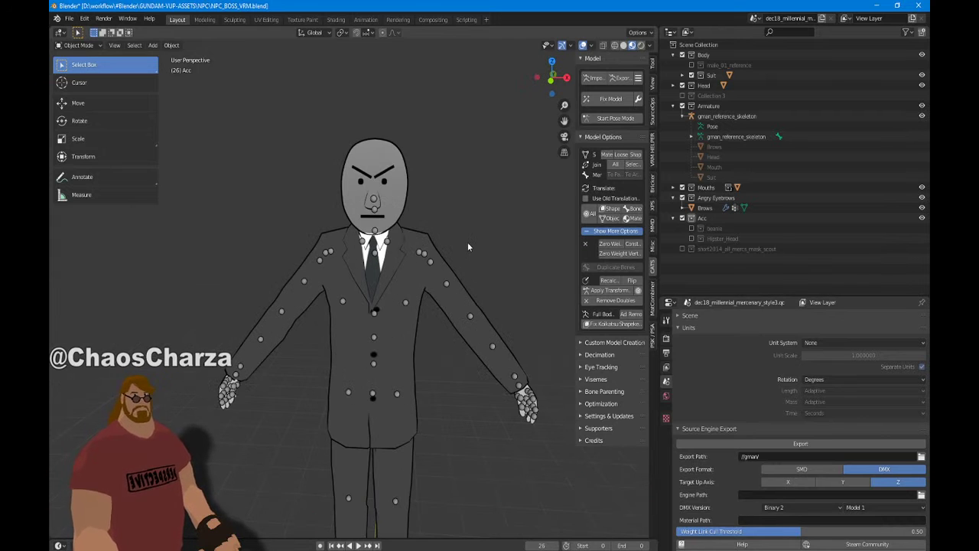
scroll(467, 247, up, 2)
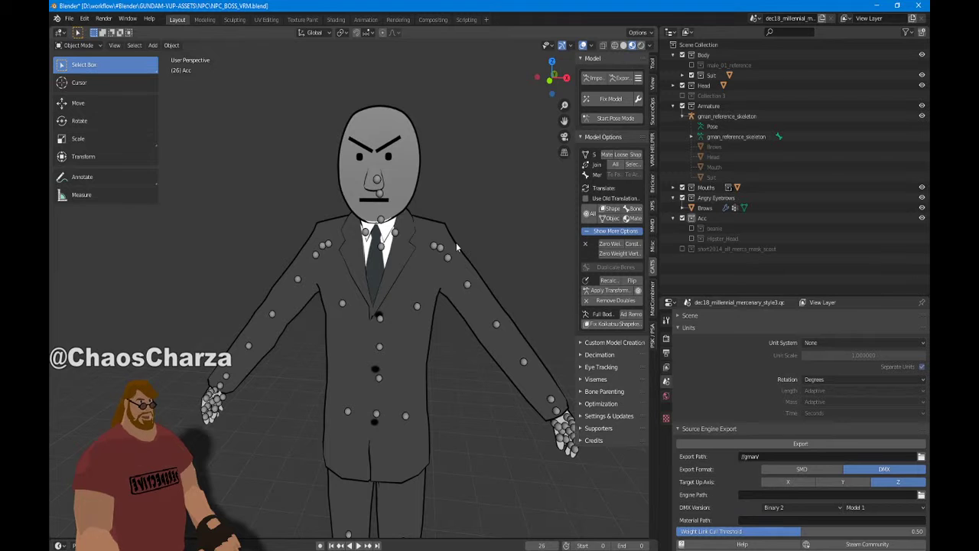
scroll(457, 244, up, 2)
middle_drag(456, 244, 430, 265)
scroll(421, 277, down, 4)
scroll(430, 265, up, 1)
middle_drag(405, 202, 435, 196)
scroll(435, 196, up, 3)
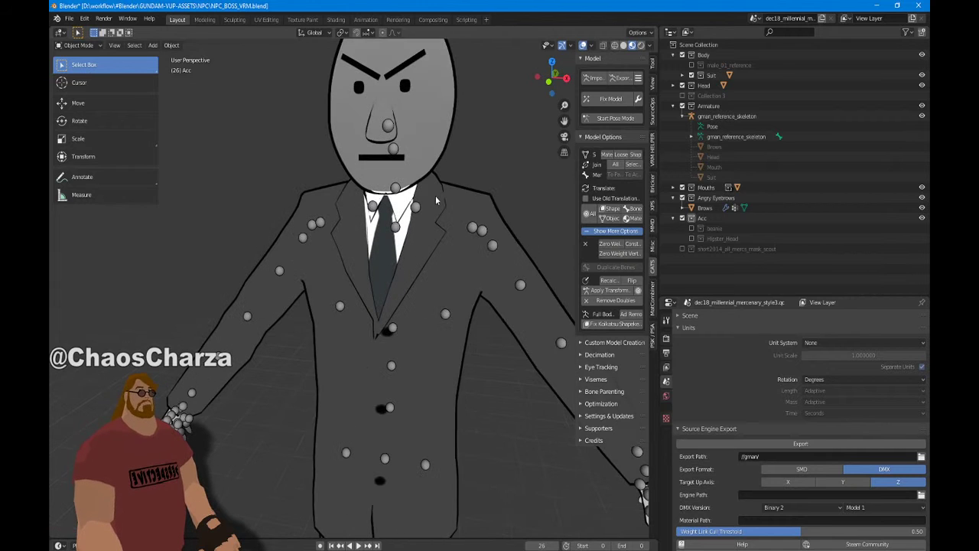
shift+middle_drag(442, 139, 412, 222)
middle_drag(412, 222, 417, 245)
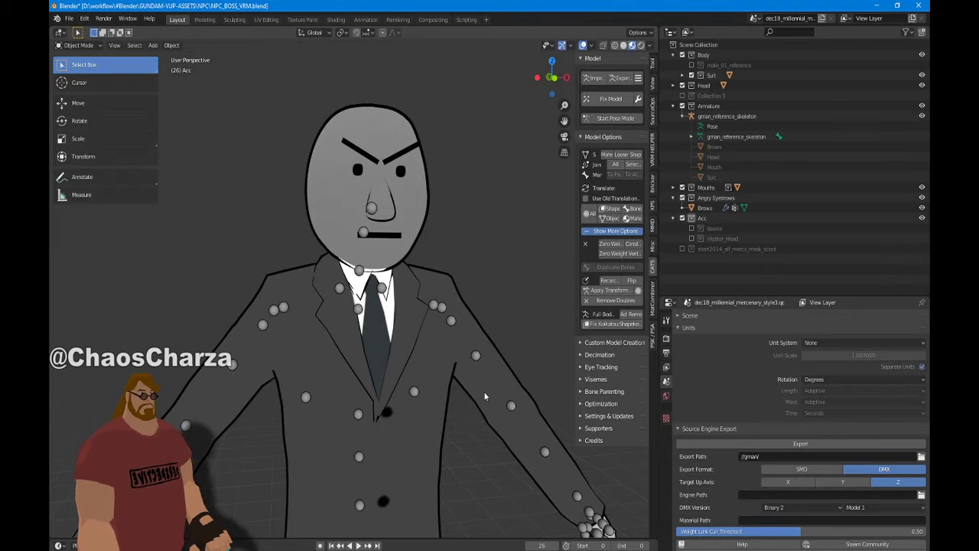
scroll(419, 316, down, 3)
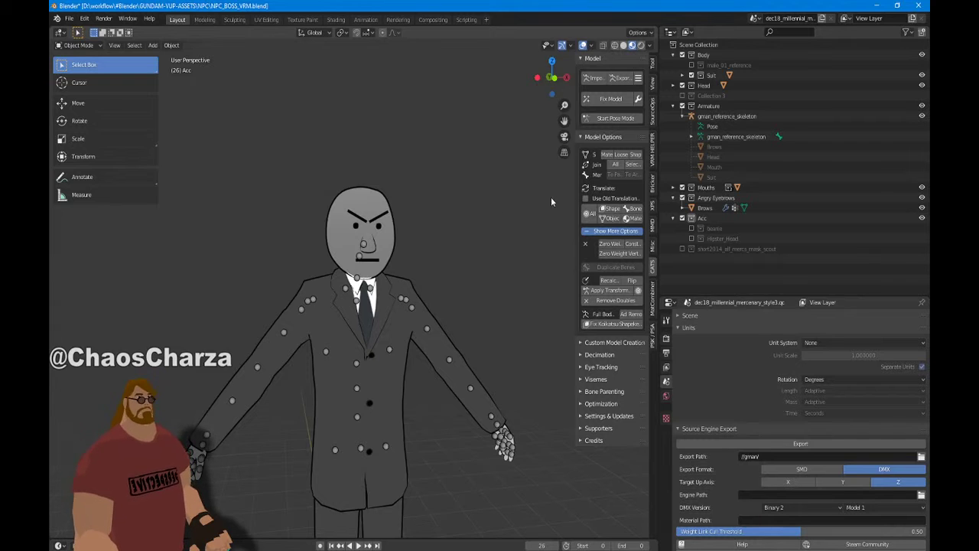
Replace Mouth with Speaker in the Mouths collection, keeping Angry Eyebrows enabled
click(682, 198)
click(674, 177)
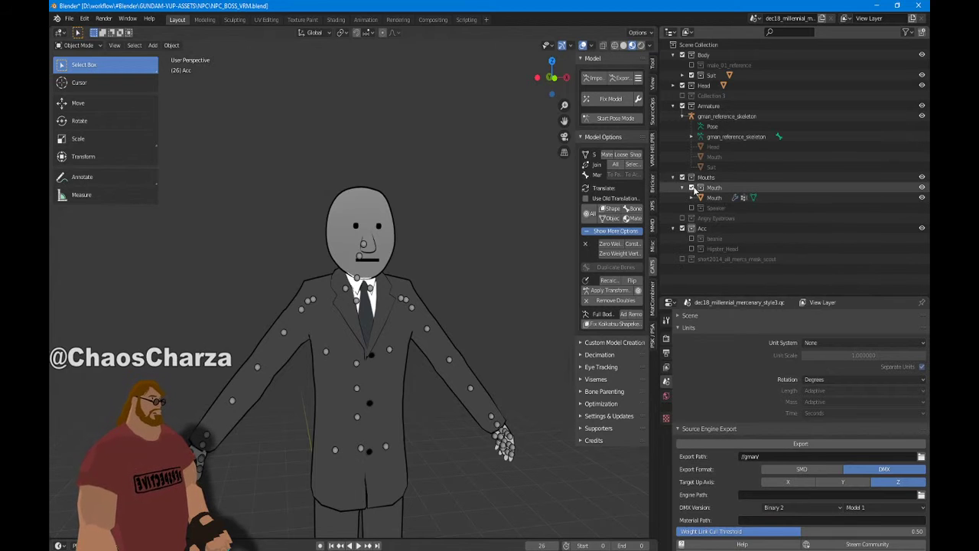
click(692, 187)
click(692, 188)
scroll(462, 256, up, 5)
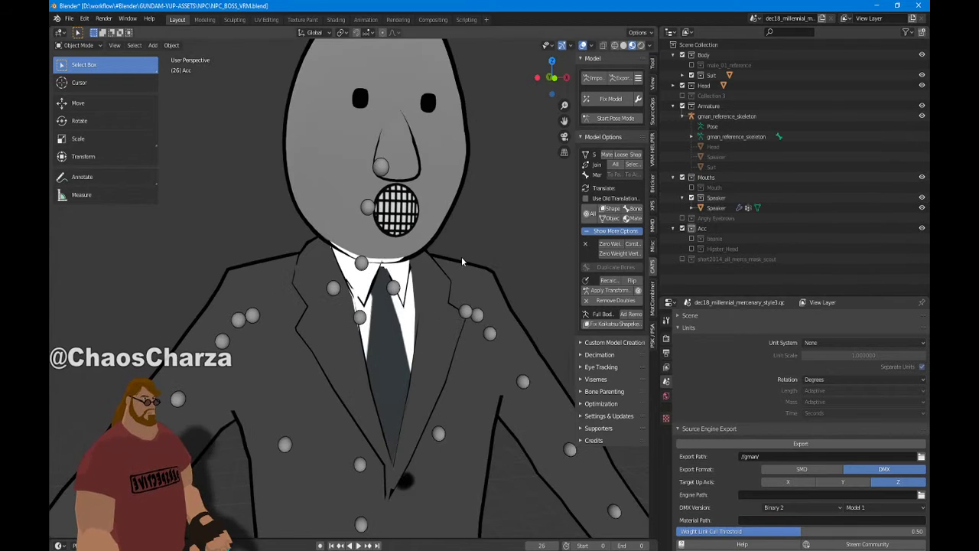
click(682, 219)
scroll(490, 230, down, 5)
Orbit around the face to check the speaker mouth, then collapse Mouths
middle_drag(466, 230, 526, 231)
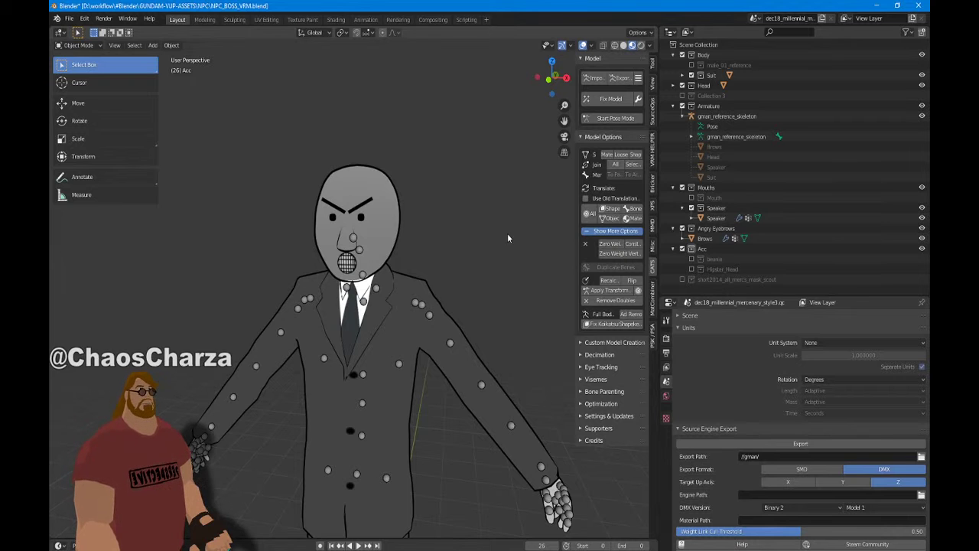
scroll(341, 306, up, 5)
middle_drag(341, 306, 383, 277)
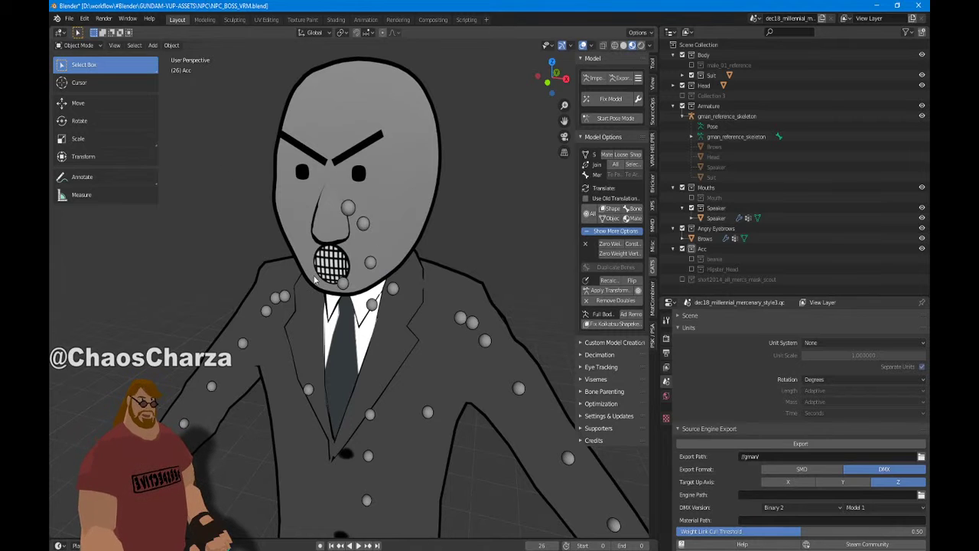
mouse_move(317, 281)
middle_down()
mouse_move(382, 283)
mouse_move(299, 273)
mouse_move(329, 284)
middle_up()
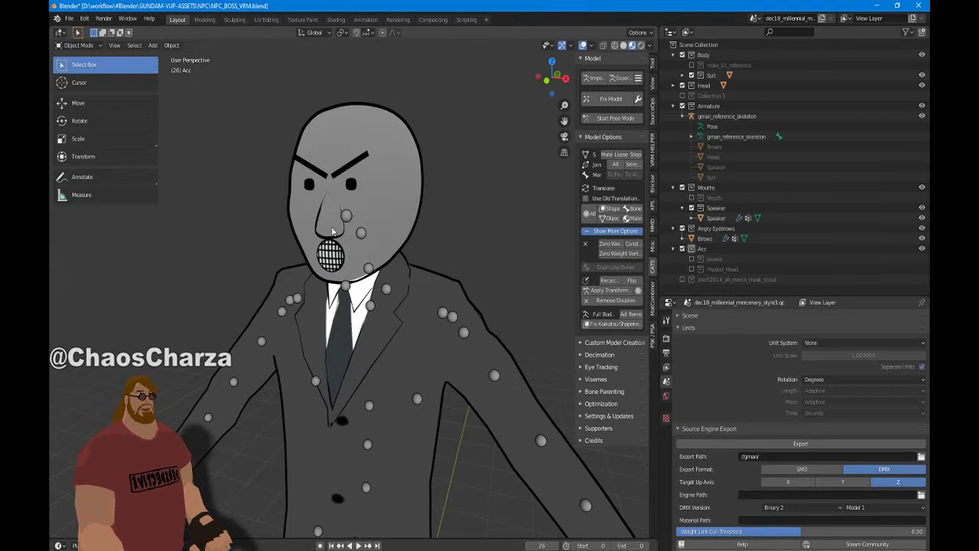
middle_drag(350, 143, 488, 119)
scroll(488, 122, down, 5)
click(673, 187)
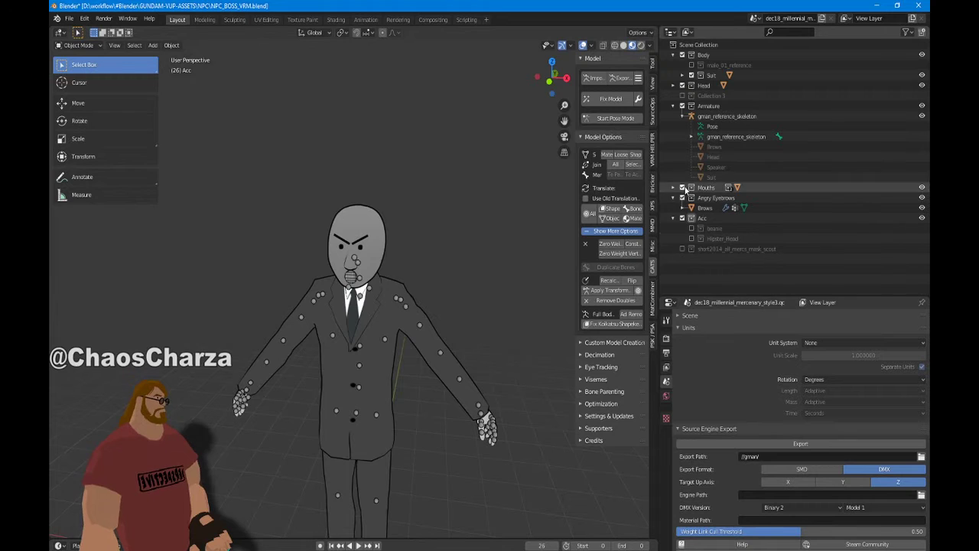
Enable Collection 3 and select the head_angry_NPC1 object
click(683, 95)
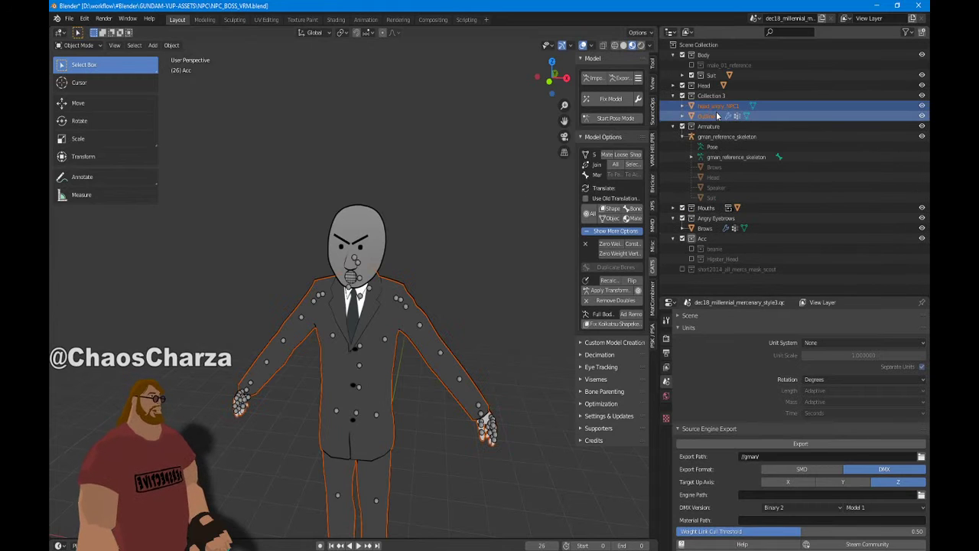
click(717, 106)
scroll(505, 150, down, 5)
scroll(505, 151, up, 10)
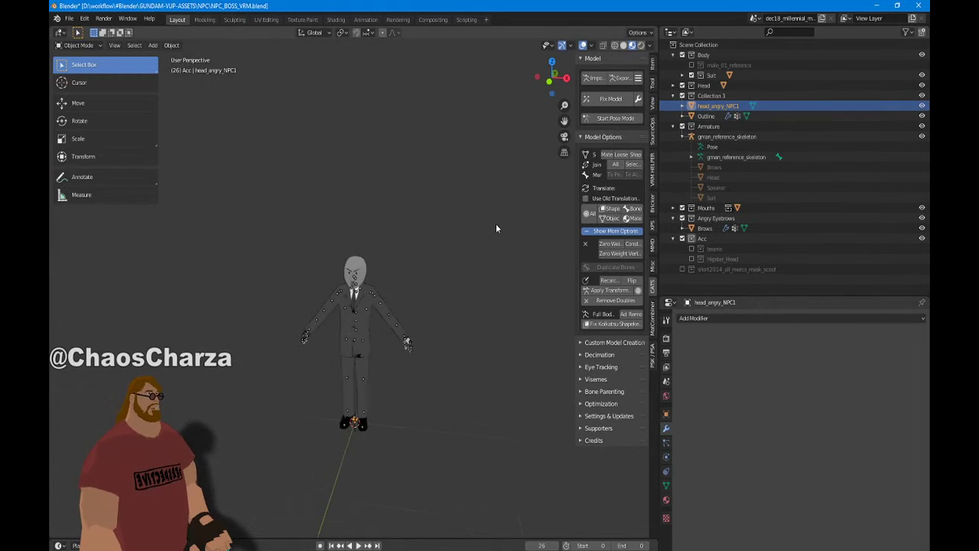
shift+middle_drag(450, 488, 420, 326)
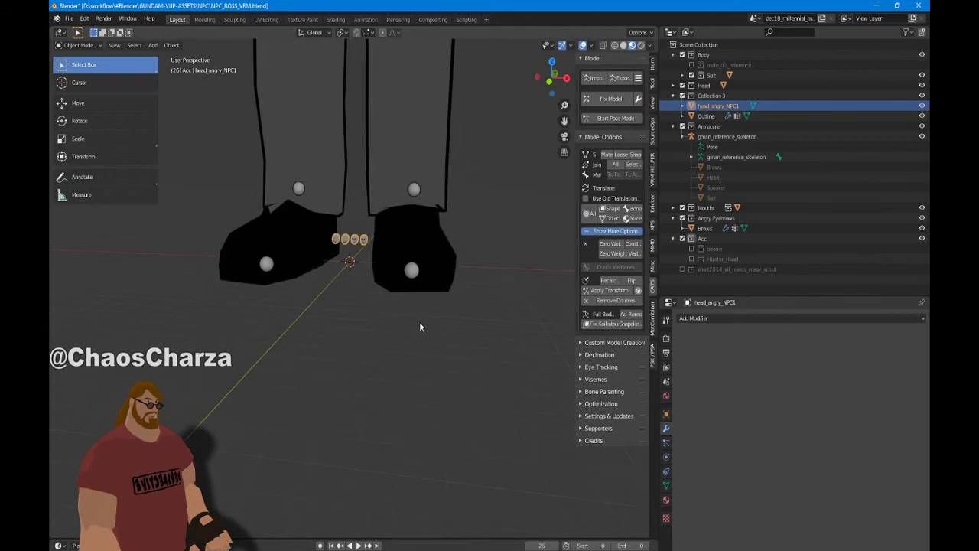
scroll(413, 194, up, 5)
shift+middle_drag(465, 144, 554, 254)
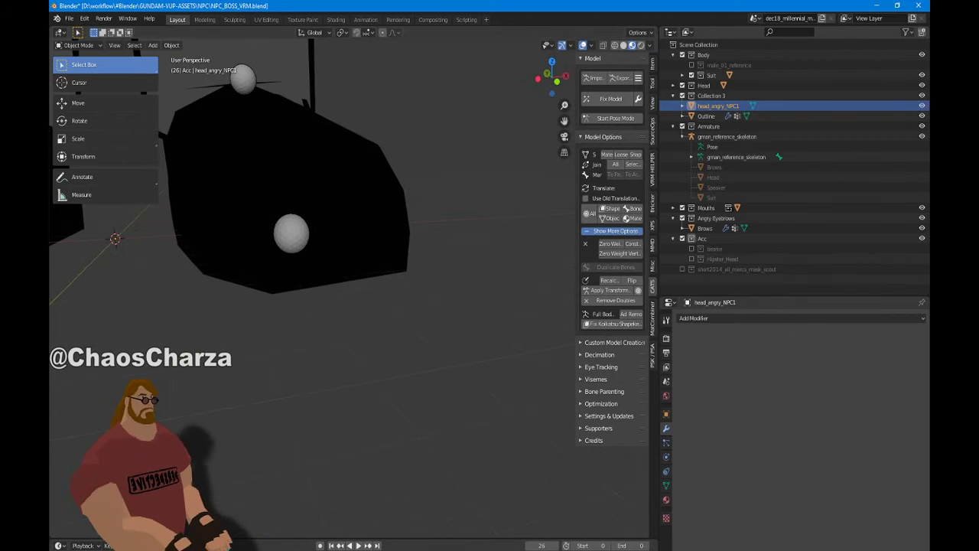
Hide the Outline object and exclude the Body collection to remove the suit
click(922, 115)
click(683, 55)
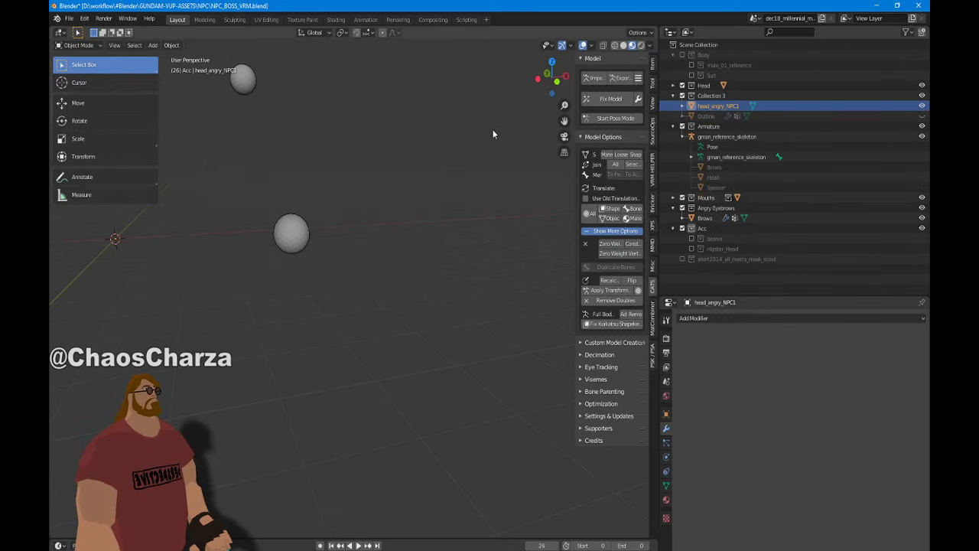
shift+middle_drag(427, 181, 609, 253)
scroll(522, 228, down, 2)
scroll(513, 225, down, 2)
Frame the four neutral and angry heads in a front view
shift+middle_drag(93, 267, 363, 269)
key(KP_1)
shift+middle_drag(423, 261, 50, 486)
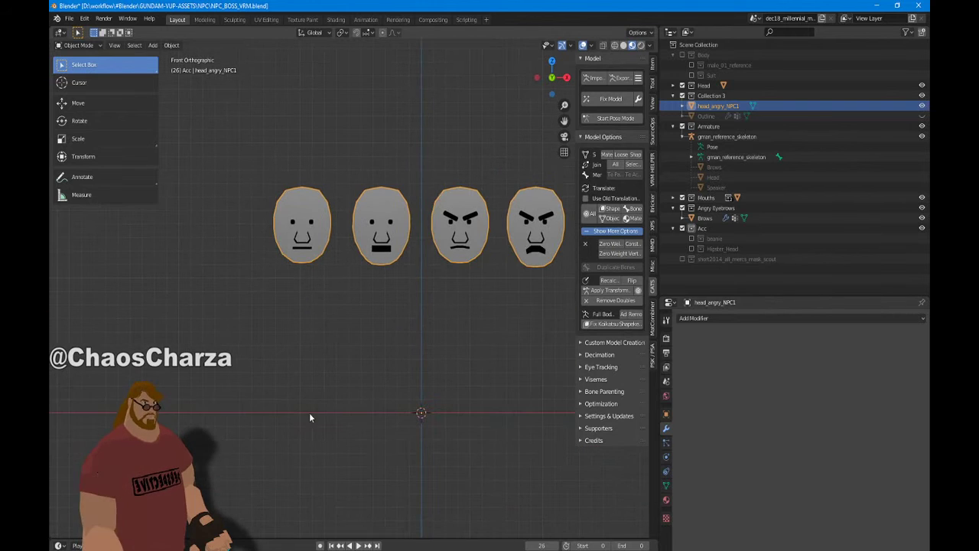
middle_drag(340, 177, 414, 202)
key(KP_1)
scroll(426, 243, down, 8)
shift+middle_drag(426, 243, 344, 331)
scroll(344, 332, down, 6)
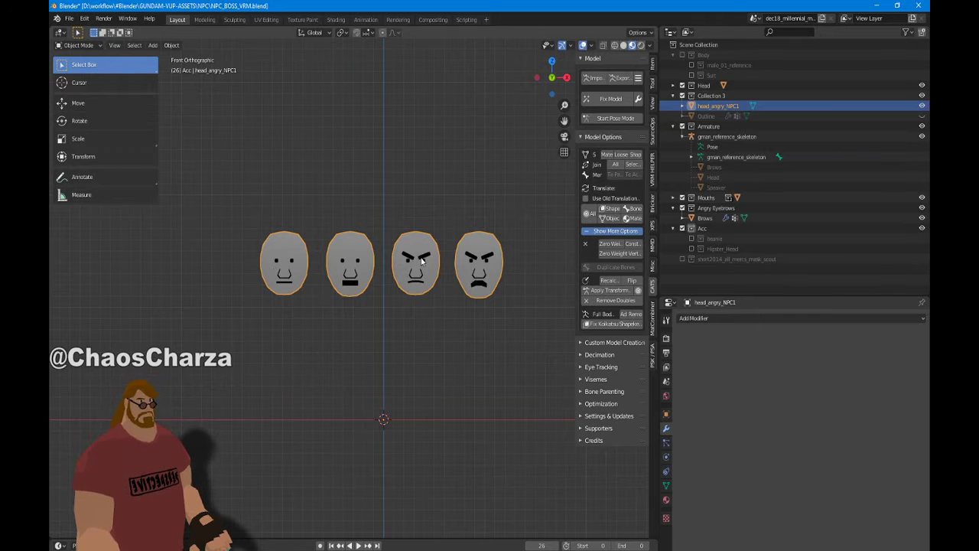
scroll(503, 231, down, 20)
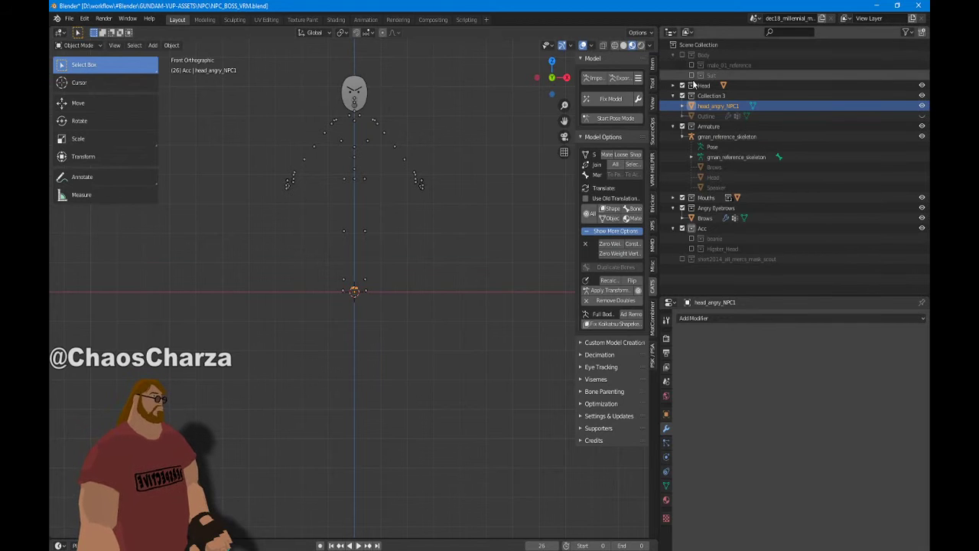
Re-enable the Suit and zoom in on the character's head and chest
click(692, 75)
scroll(442, 172, up, 4)
shift+middle_drag(442, 172, 470, 267)
scroll(450, 113, up, 5)
scroll(504, 335, up, 1)
scroll(504, 335, down, 4)
scroll(453, 331, down, 2)
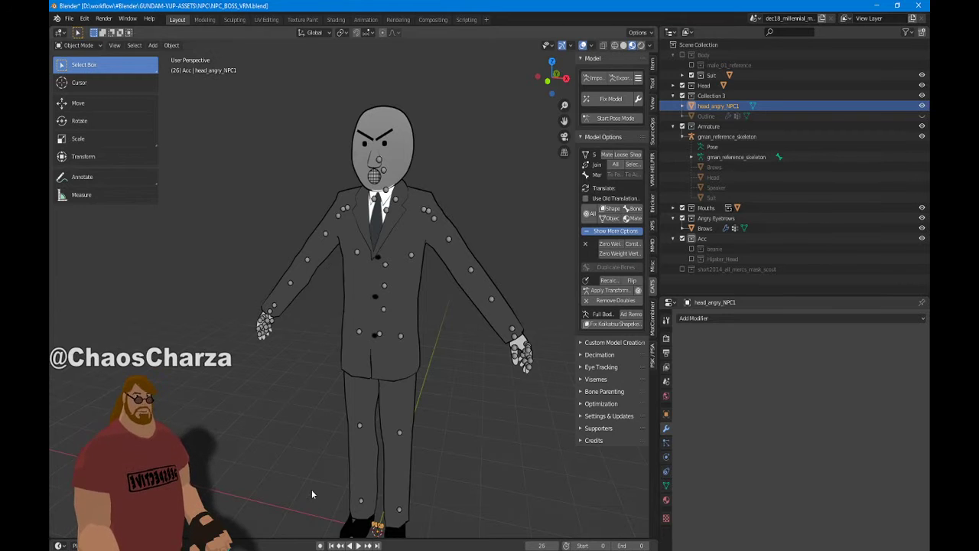
Switch to Front Orthographic view and zoom out to frame the whole character
scroll(311, 490, up, 2)
middle_drag(316, 461, 362, 224)
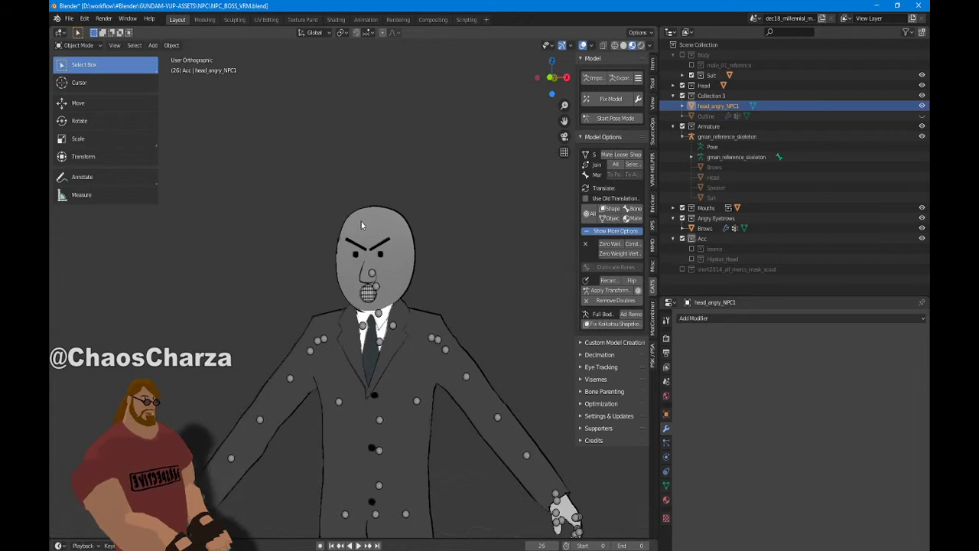
key(KP_1)
shift+middle_drag(409, 331, 428, 444)
scroll(406, 445, down, 5)
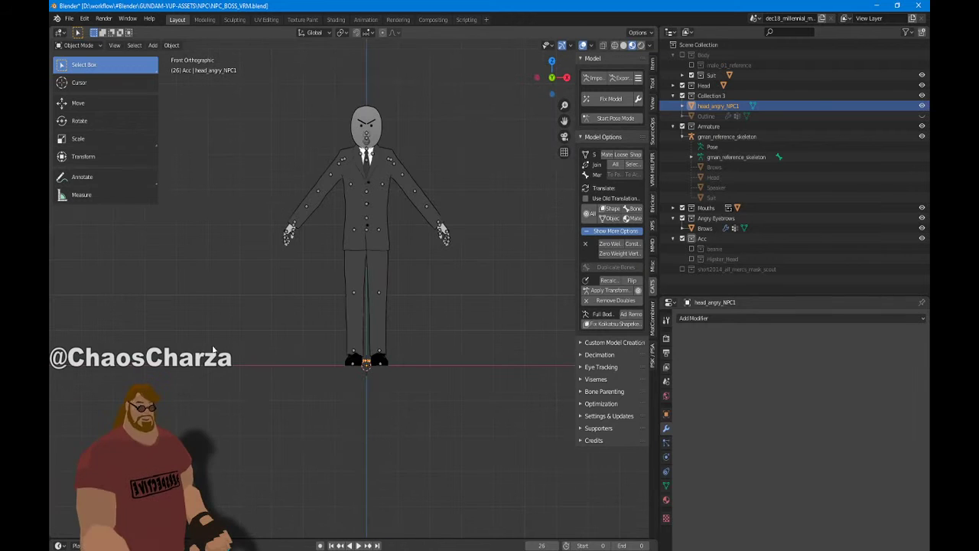
Open the tomboy_toque_version_2 zip from Downloads in 7-Zip
key(super+e)
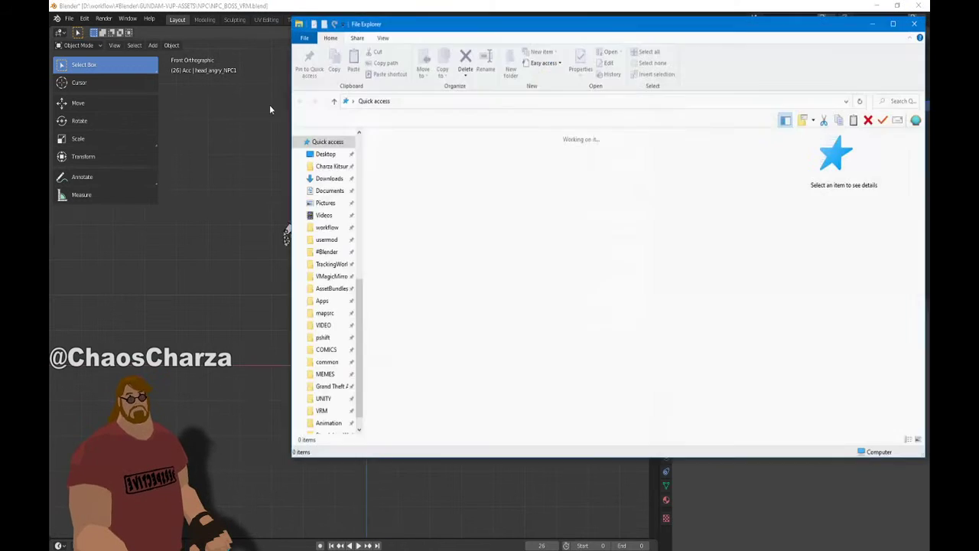
click(329, 178)
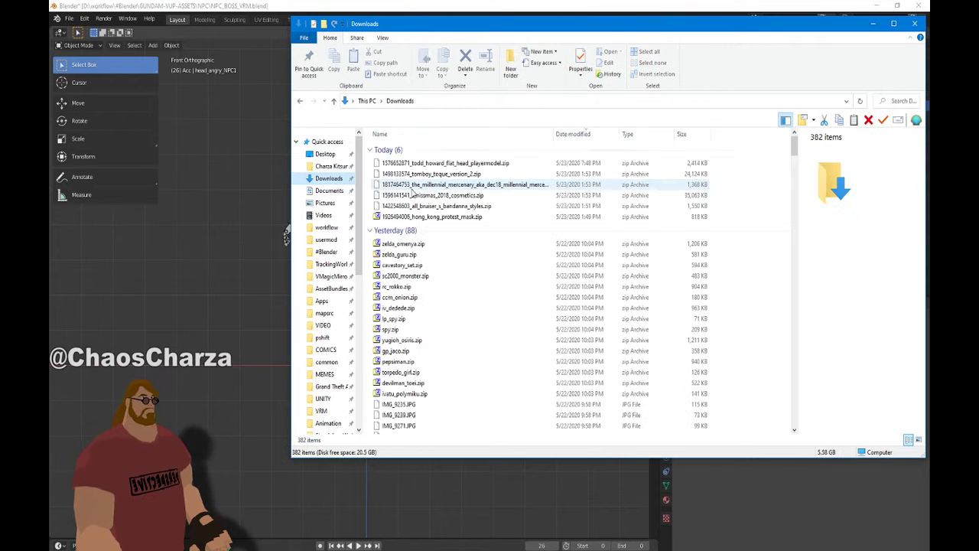
click(442, 174)
double_click(442, 174)
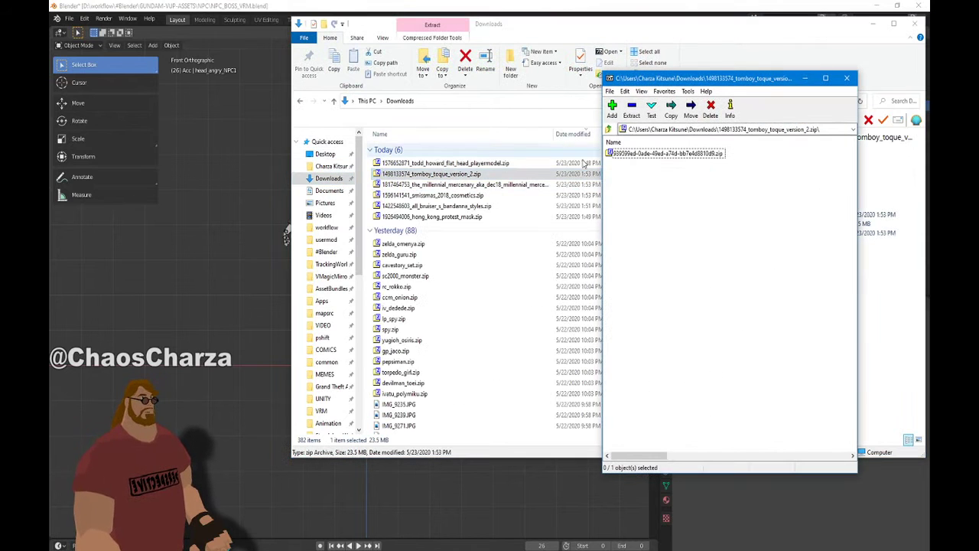
click(872, 29)
click(872, 24)
Open the todd_howard_flat_head_playermodel zip instead and select its models and materials folders
double_click(635, 153)
click(622, 153)
key(ctrl+a)
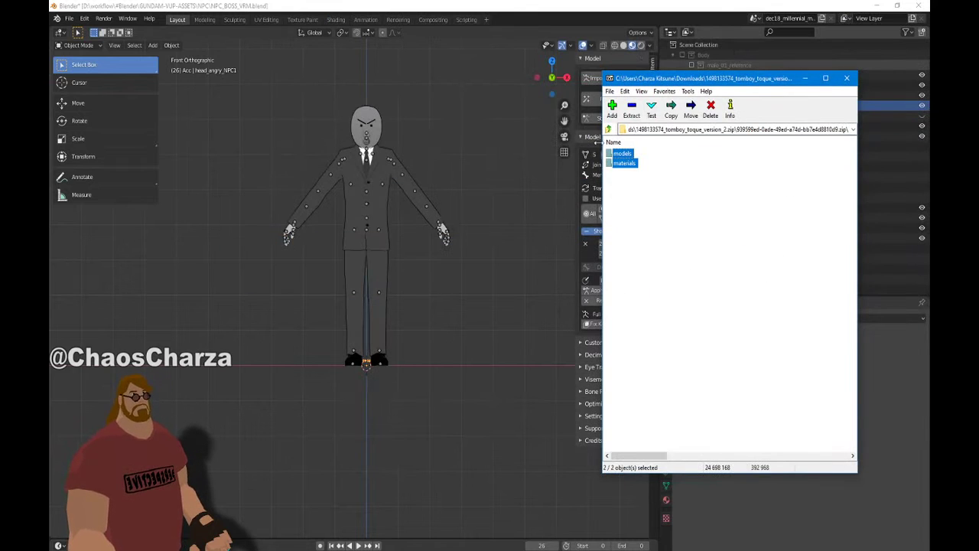
click(608, 130)
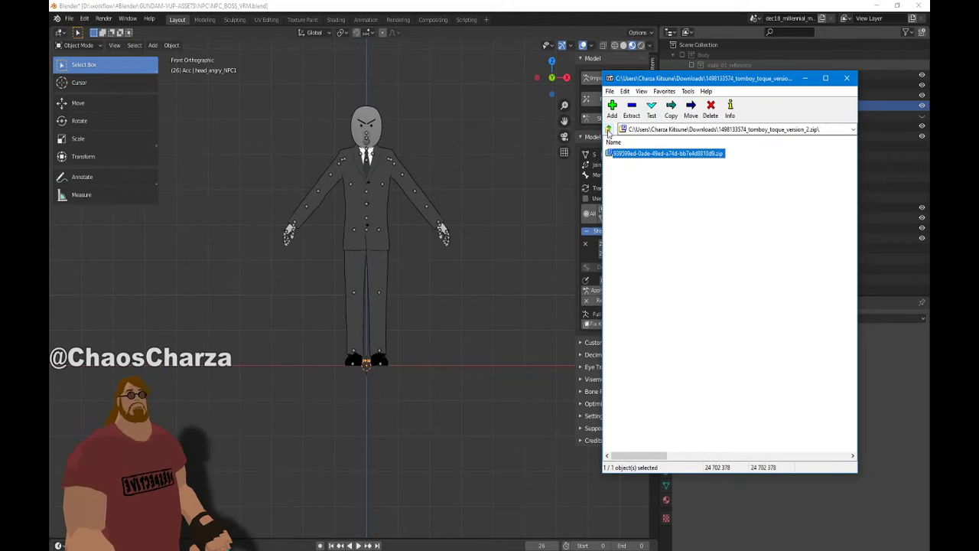
click(608, 130)
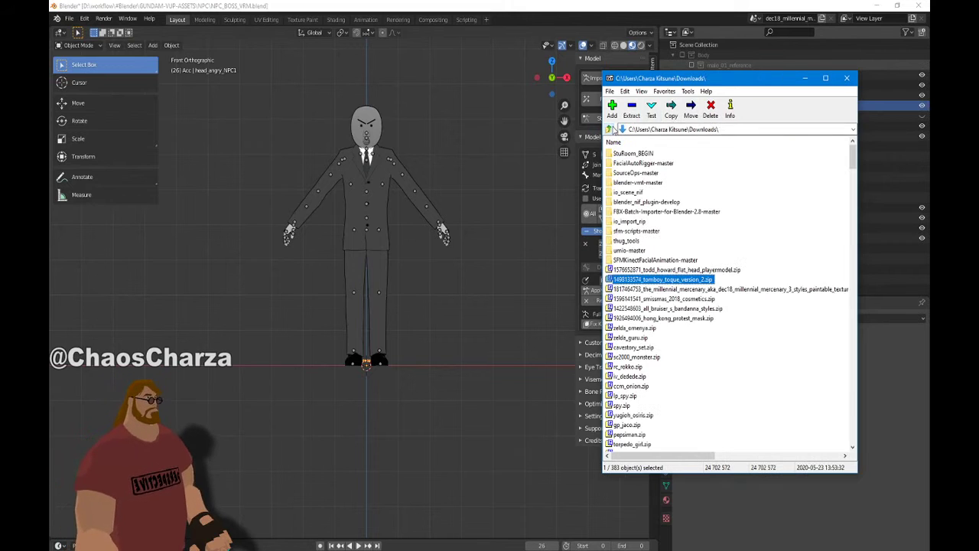
double_click(680, 270)
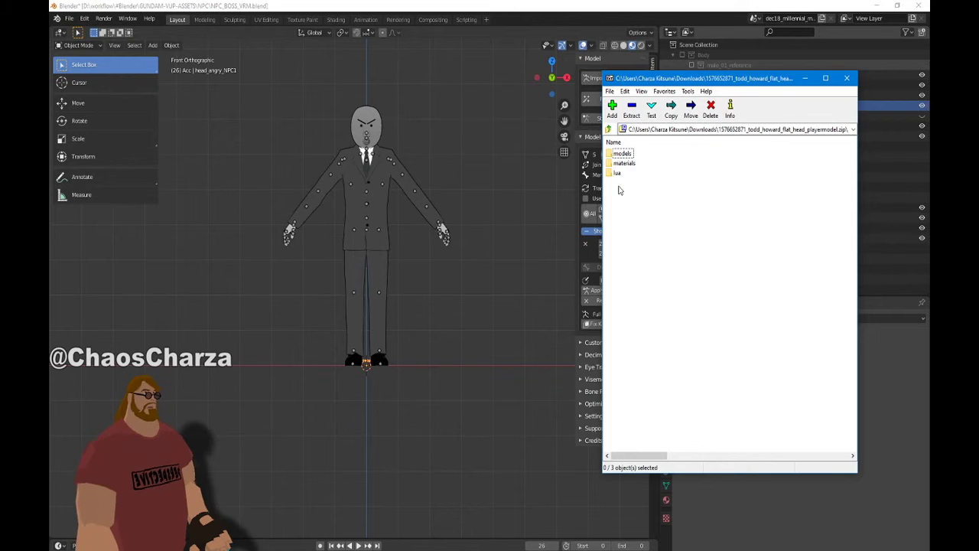
drag(651, 170, 609, 150)
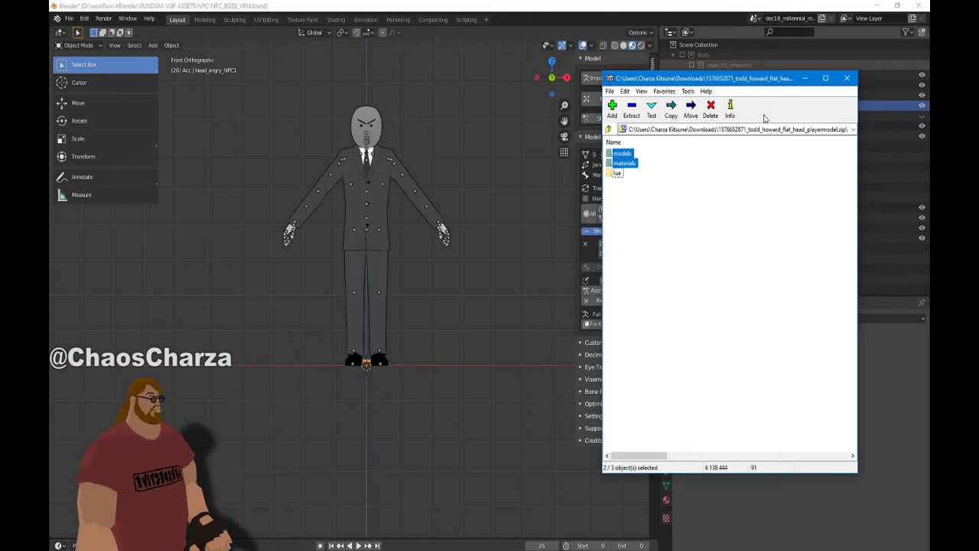
drag(724, 80, 50, 138)
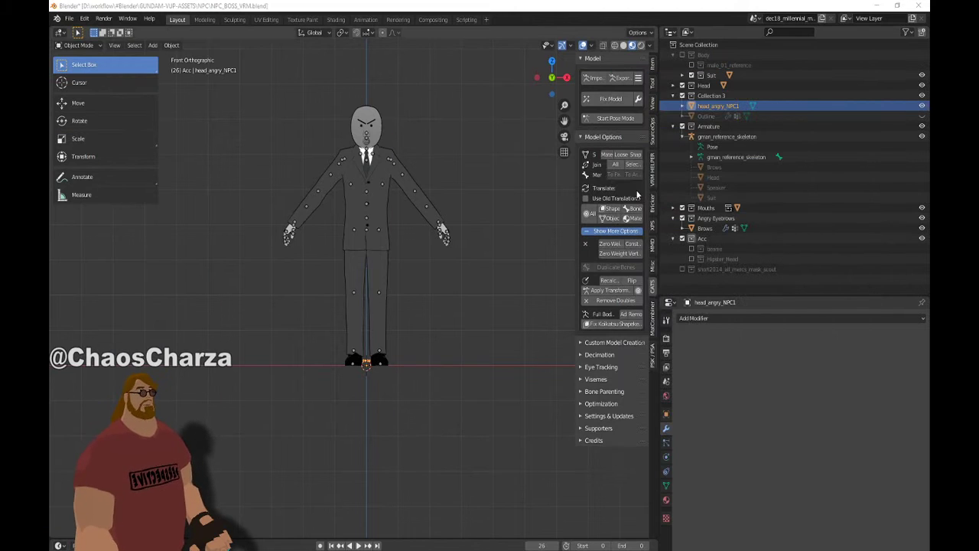
Uncheck Collection 3's exclude checkbox in the Outliner and zoom the viewport
click(682, 95)
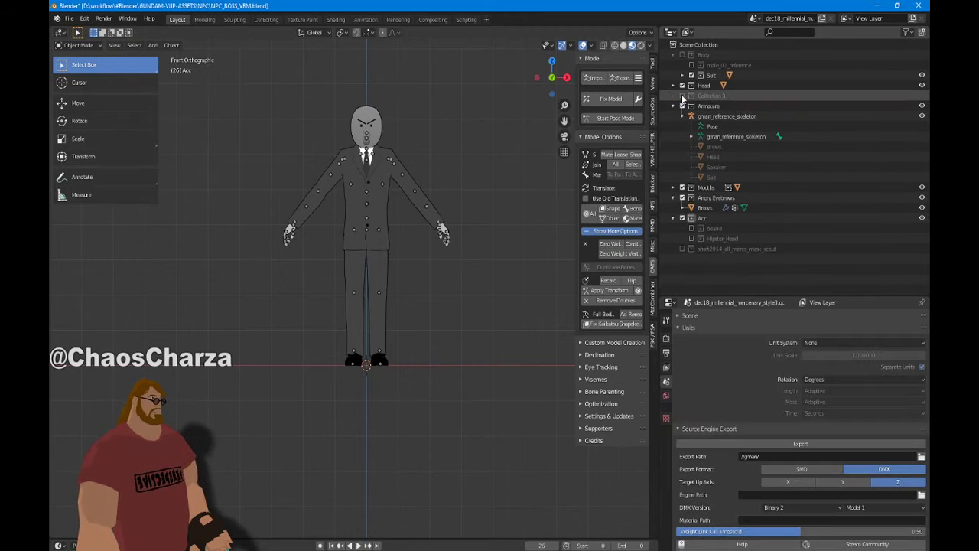
scroll(442, 261, up, 5)
scroll(464, 290, down, 4)
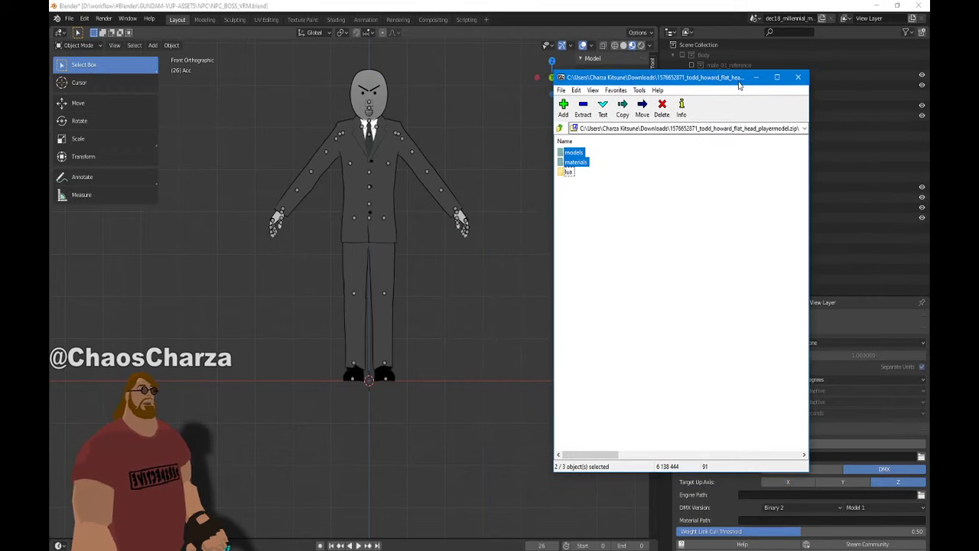
Extract models and materials to D:\workflow\#Blender\GUNDAM-VUP-ASSETS\NPC\TODD, then close 7-Zip
click(583, 107)
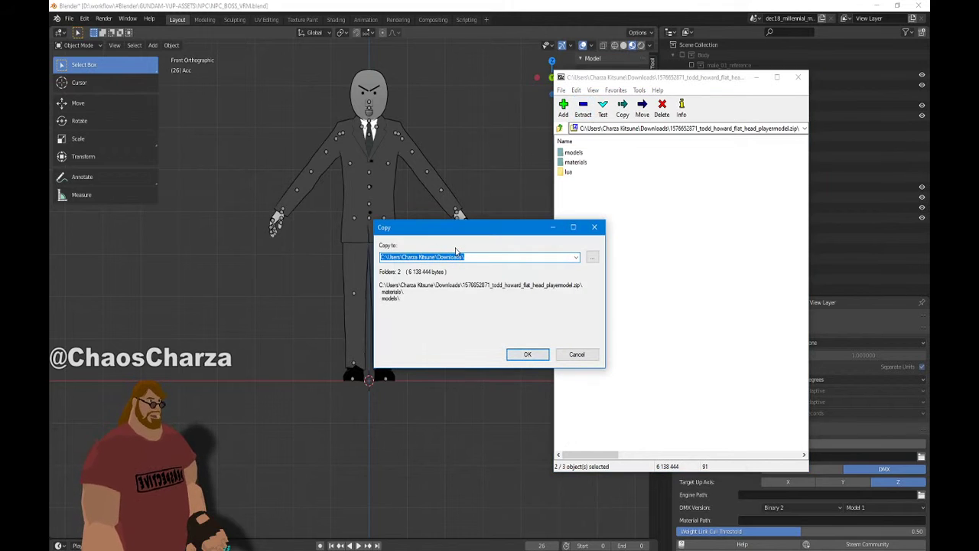
key(Down)
key(End)
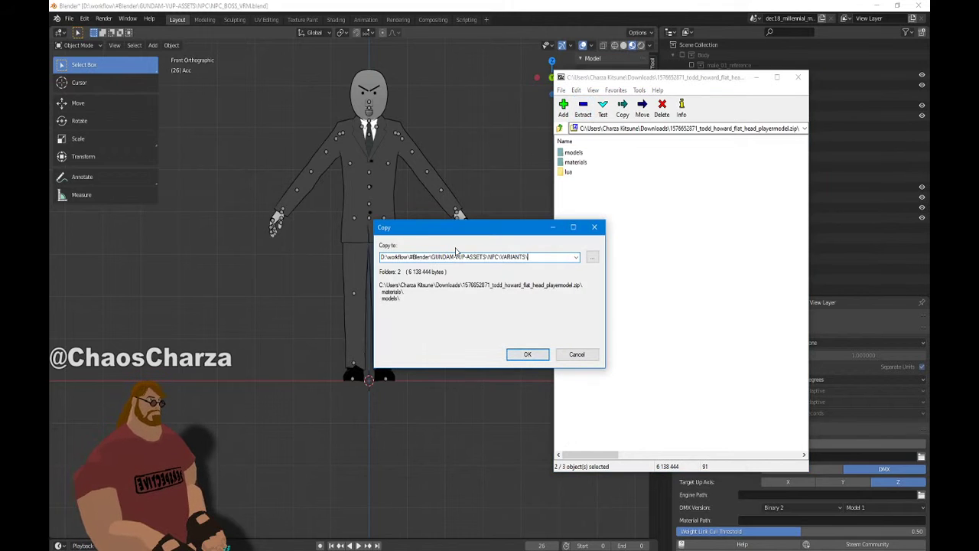
key(ctrl+shift+Left)
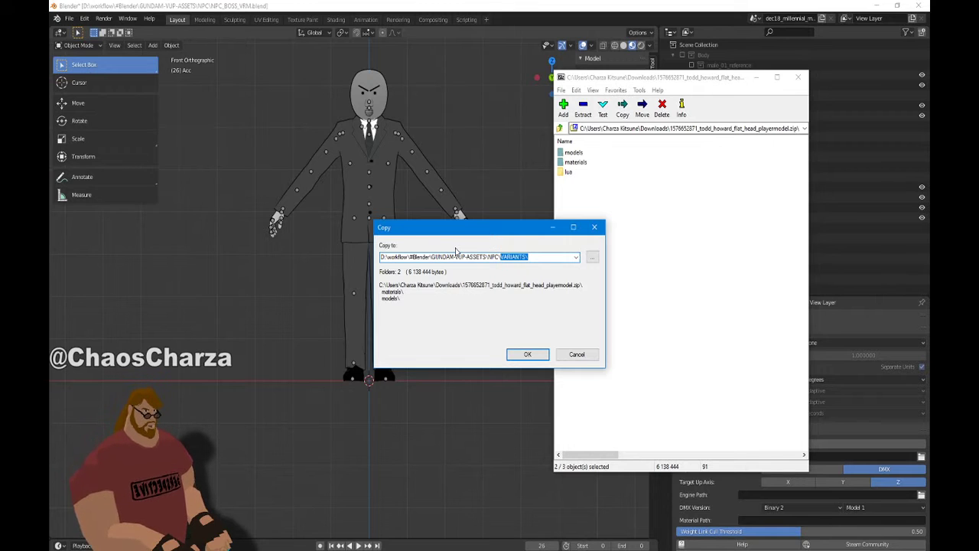
text(TODD)
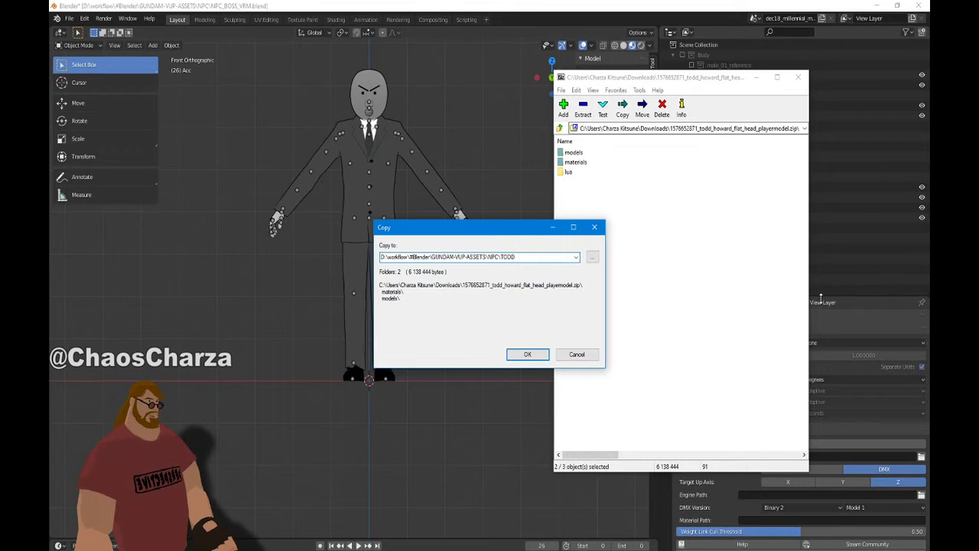
click(527, 355)
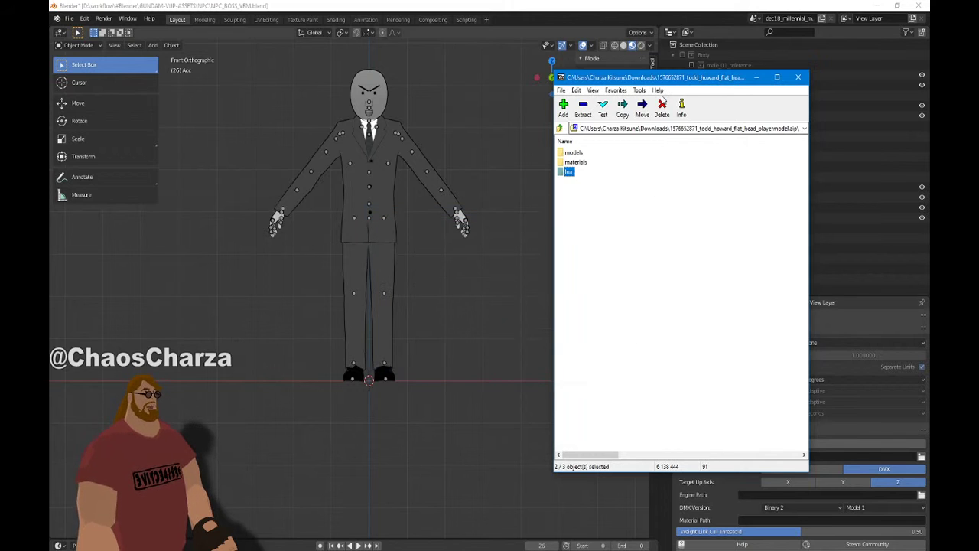
click(798, 76)
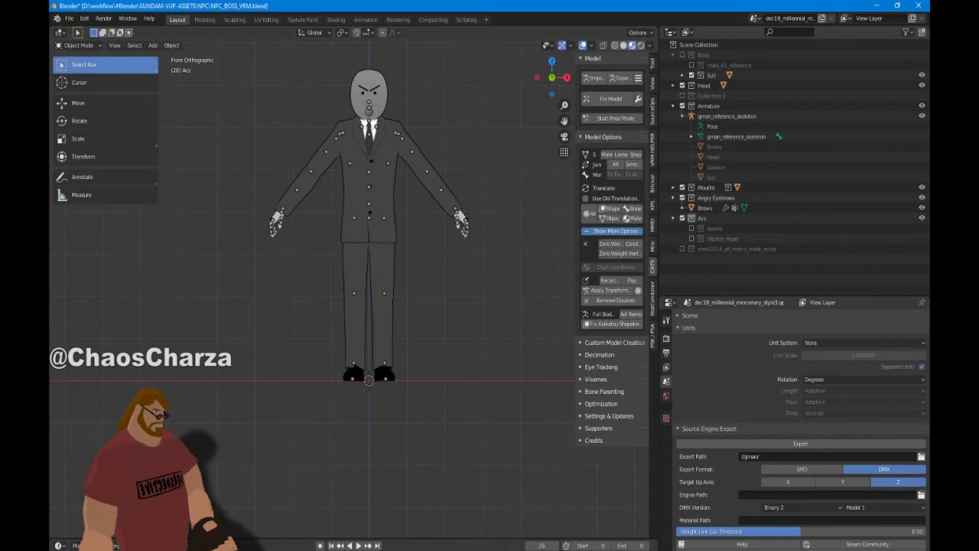
right_click(838, 550)
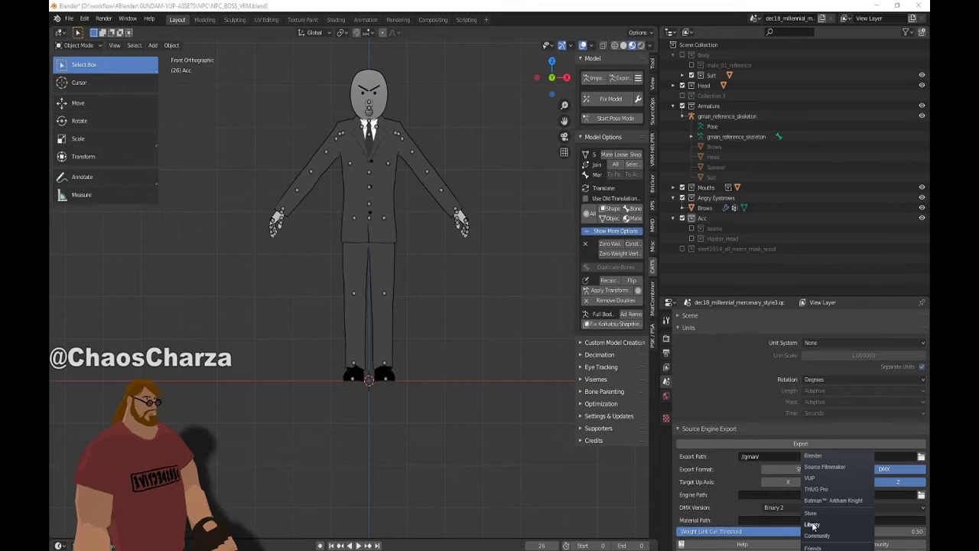
Open the Steam library's Uncategorized collection, then the Wakaru ver. beta page; close VMagicMirror
click(811, 524)
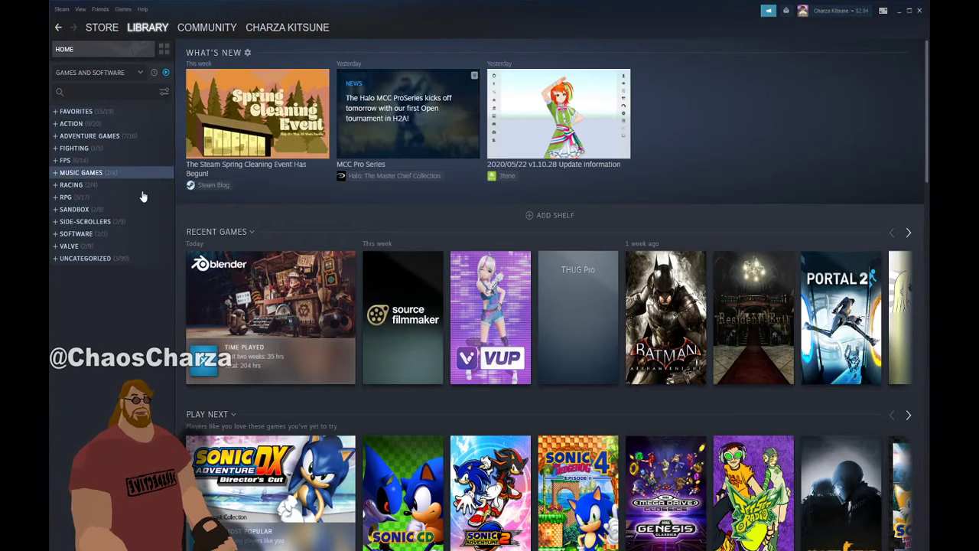
click(125, 261)
click(366, 151)
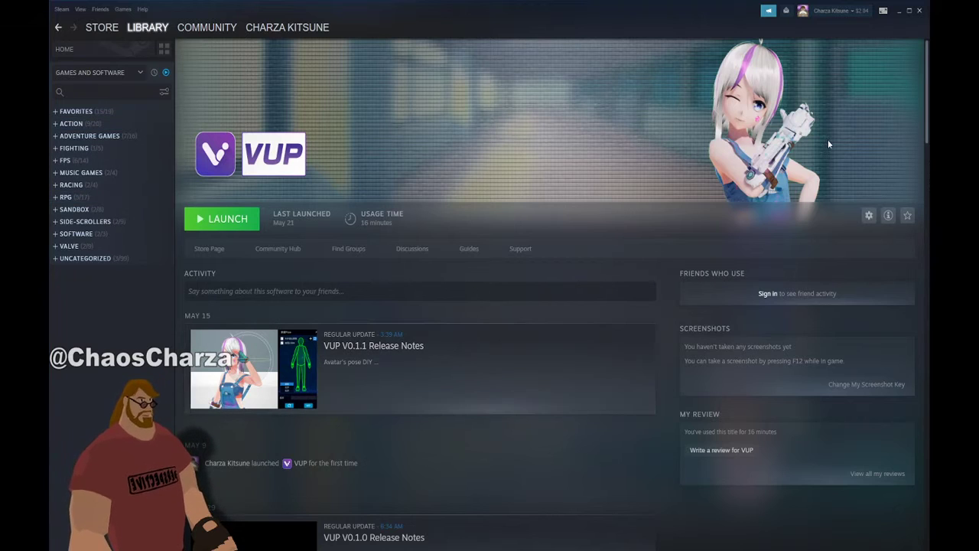
click(81, 258)
click(94, 295)
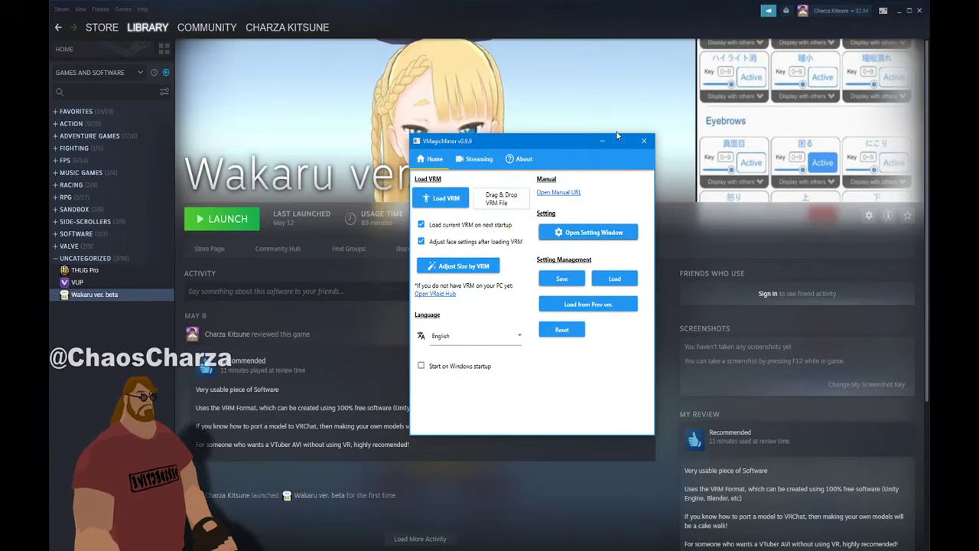
click(602, 140)
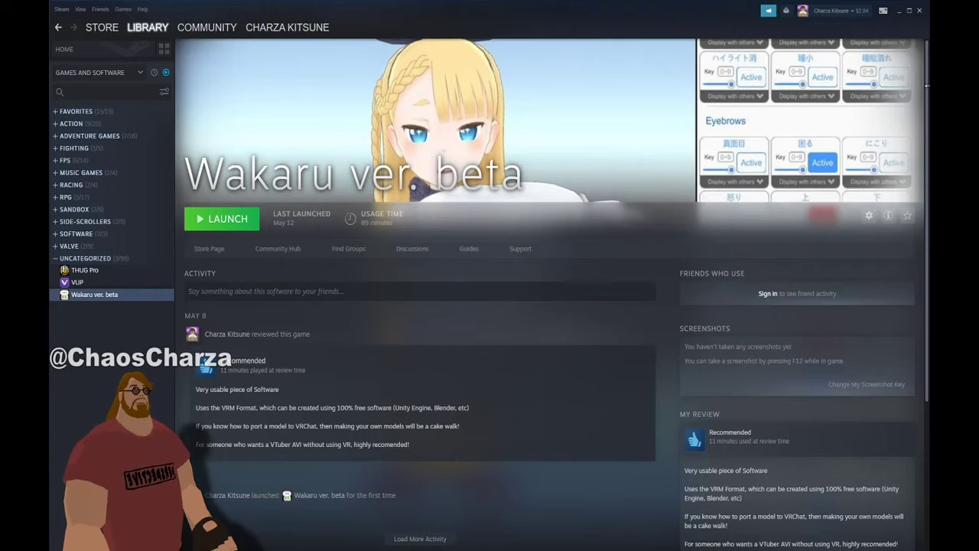
Return to Blender, then show the NPC folder listing NPC_BOSS_VRM.blend in File Explorer
click(897, 11)
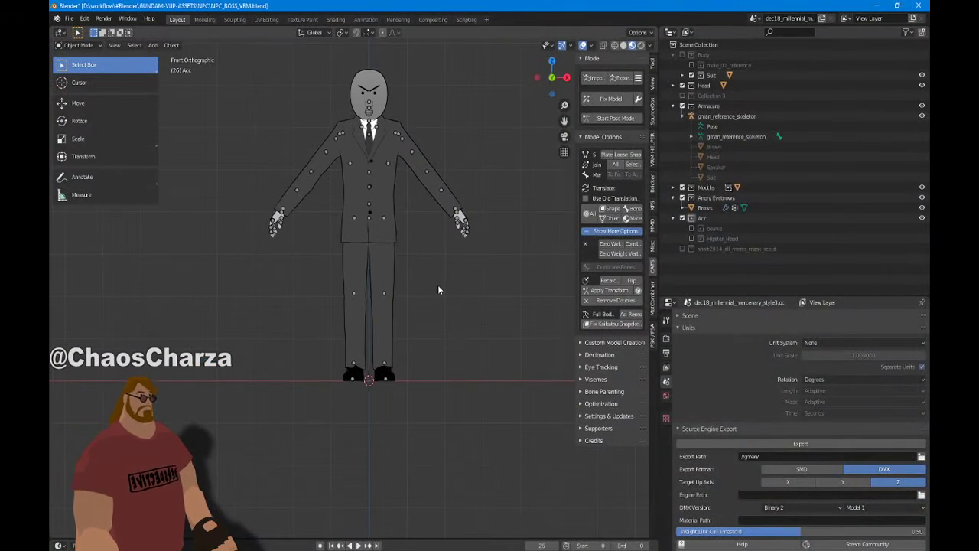
shift+middle_drag(437, 281, 441, 362)
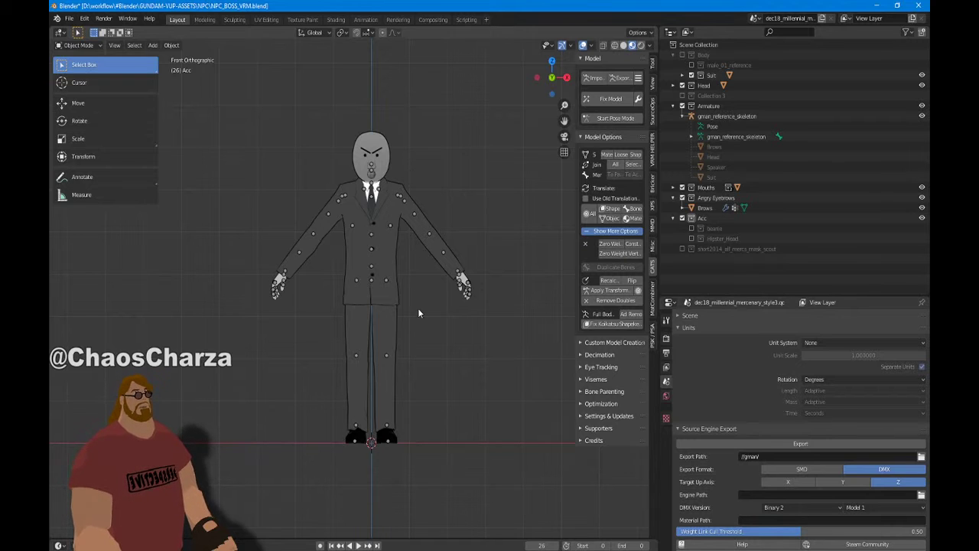
click(457, 550)
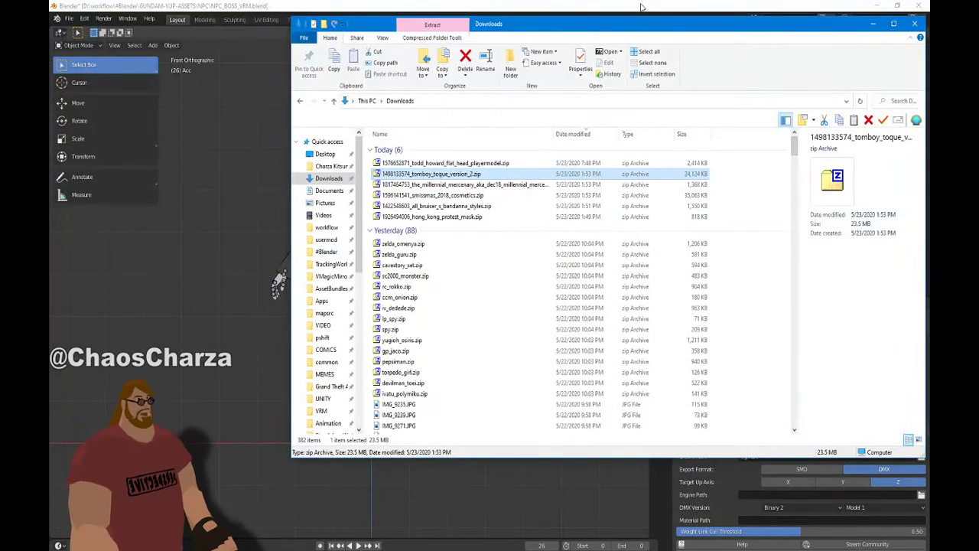
scroll(324, 289, down, 5)
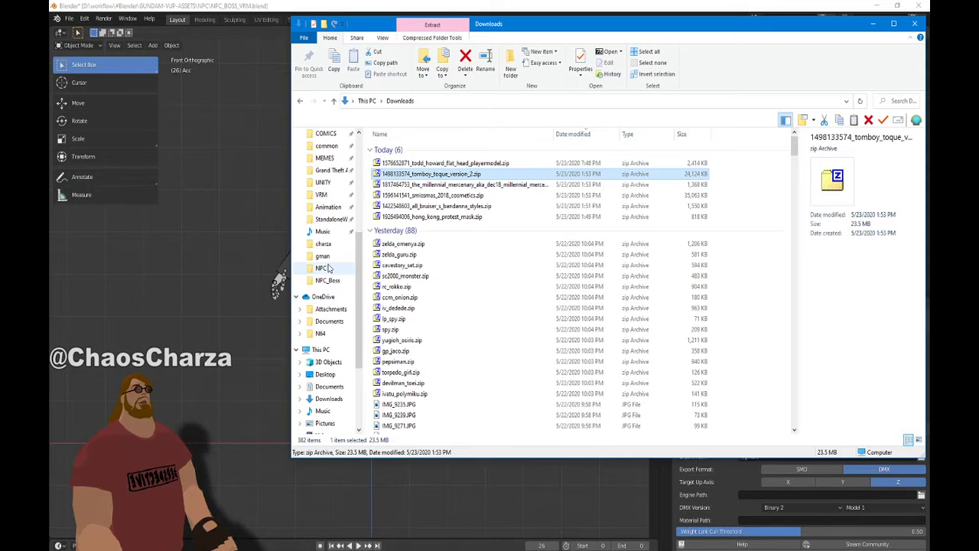
click(325, 268)
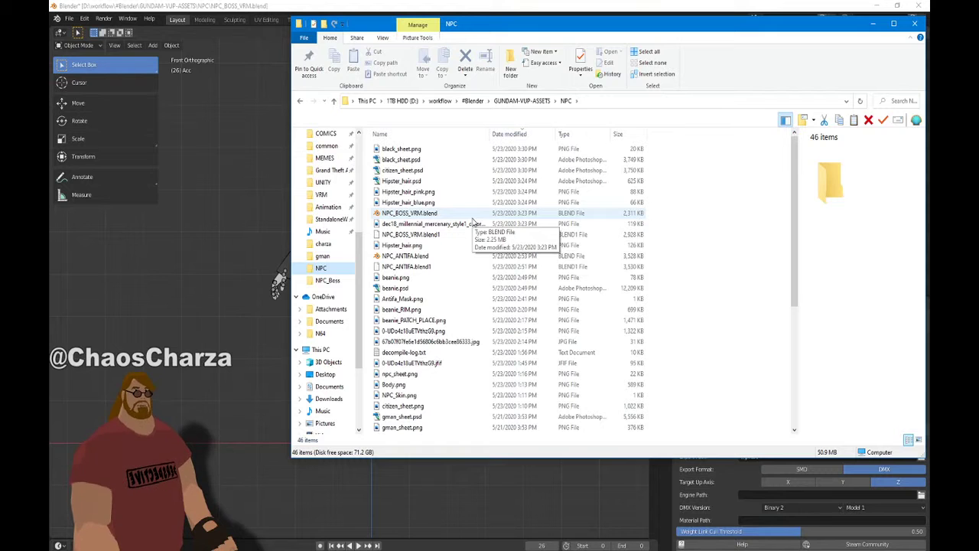
click(872, 22)
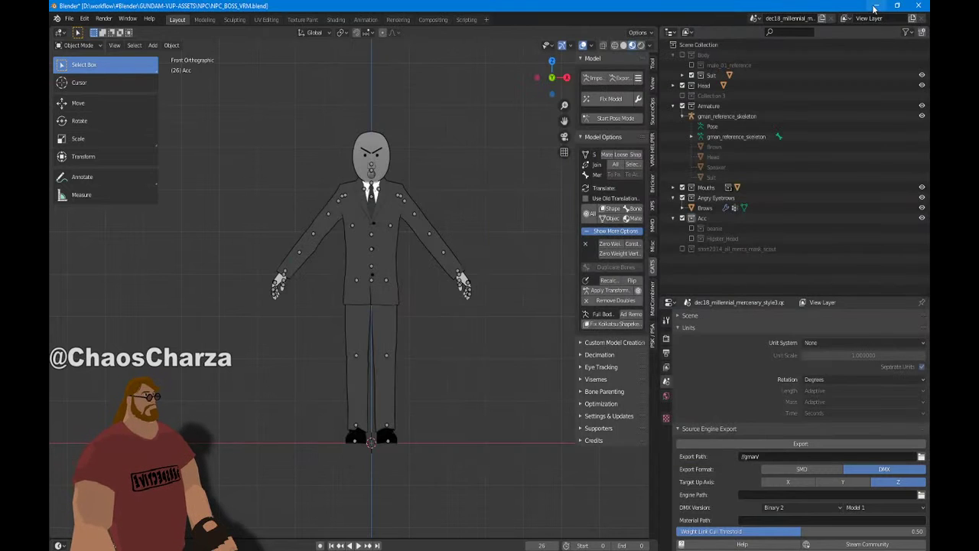
click(875, 6)
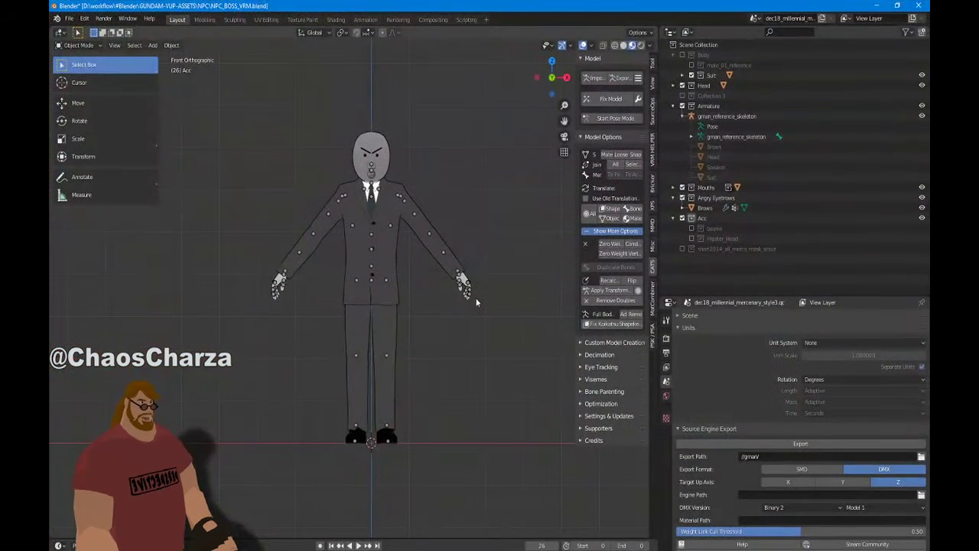
scroll(457, 228, down, 2)
scroll(428, 275, up, 3)
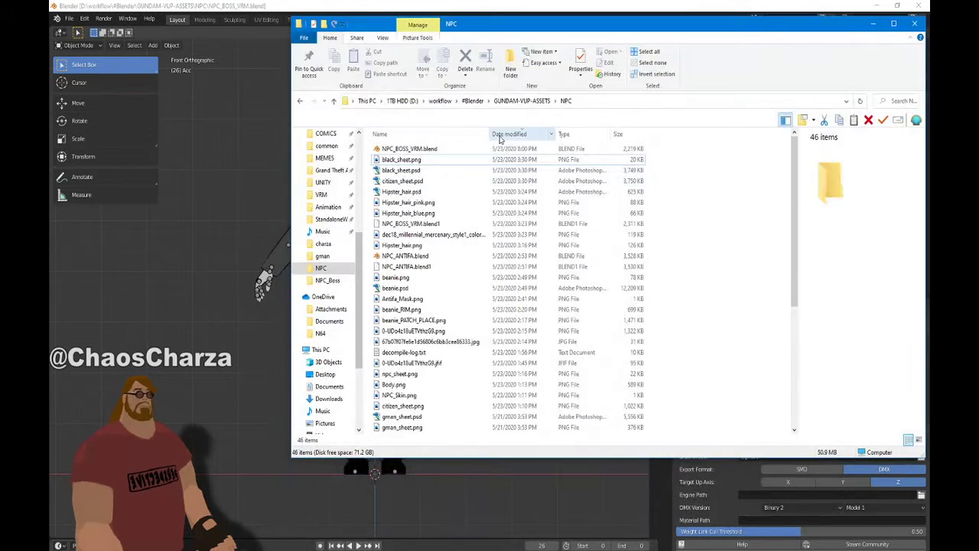
Load todd_howard_flathead_pm.mdl from TODD > models > player into Crowbar, decompile it, and close Crowbar
scroll(444, 187, down, 5)
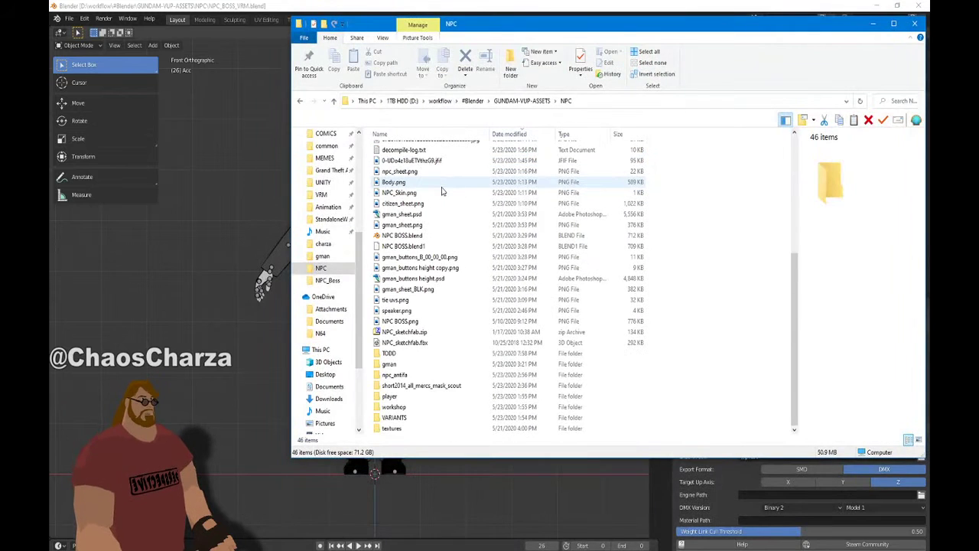
double_click(391, 353)
double_click(421, 160)
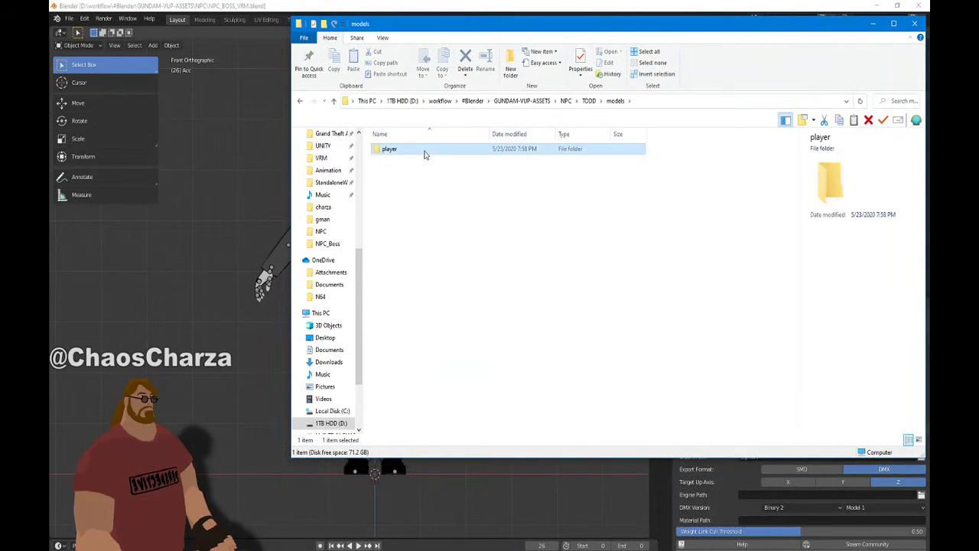
double_click(424, 151)
click(427, 174)
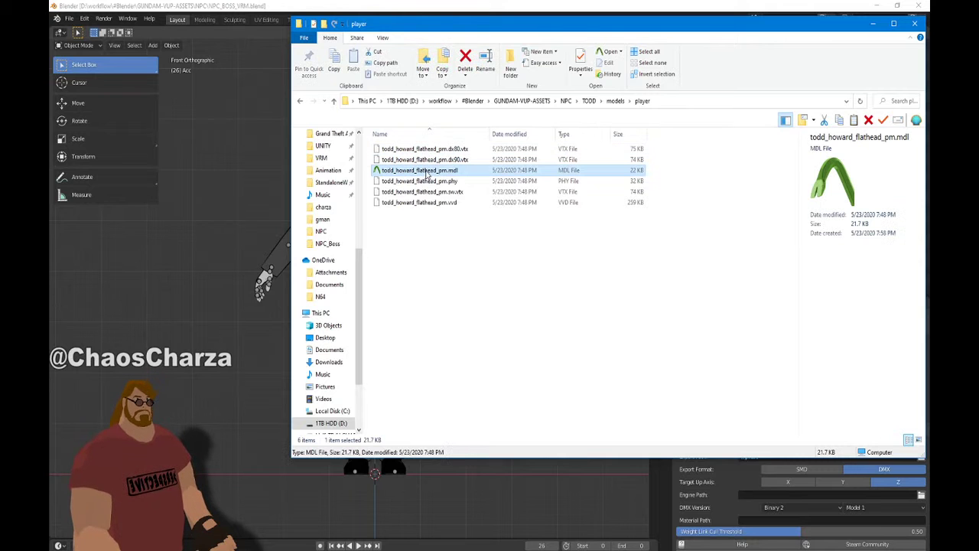
double_click(427, 173)
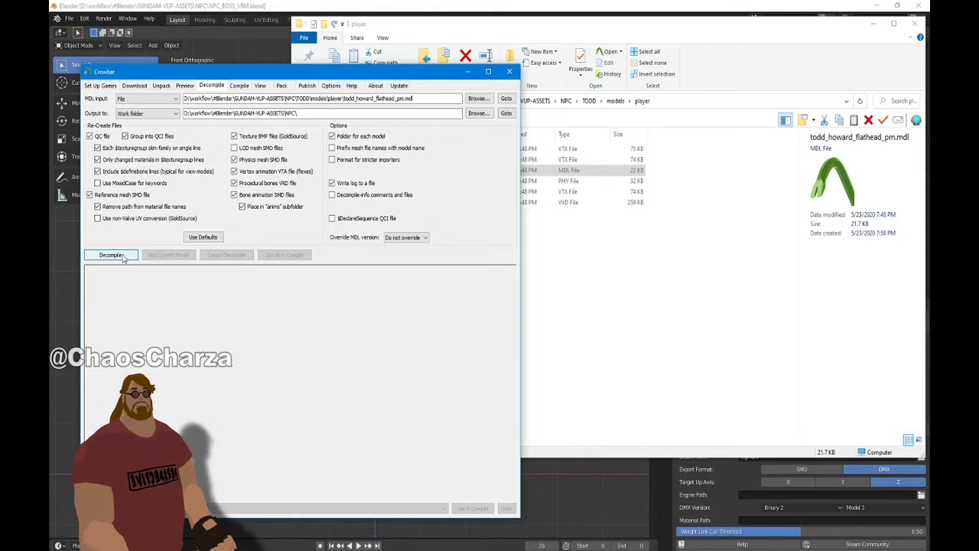
click(111, 255)
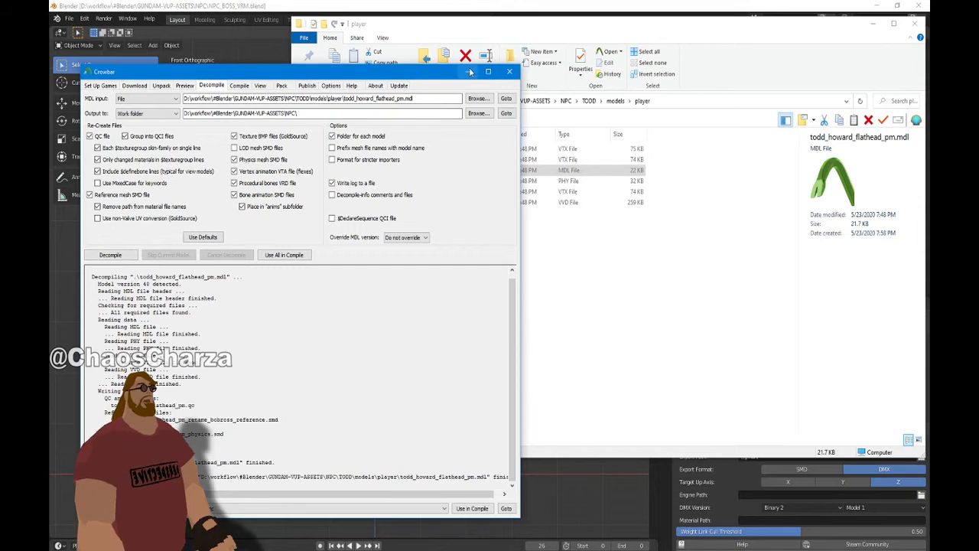
click(468, 72)
Back in Blender, look over the File > Import format list
click(873, 24)
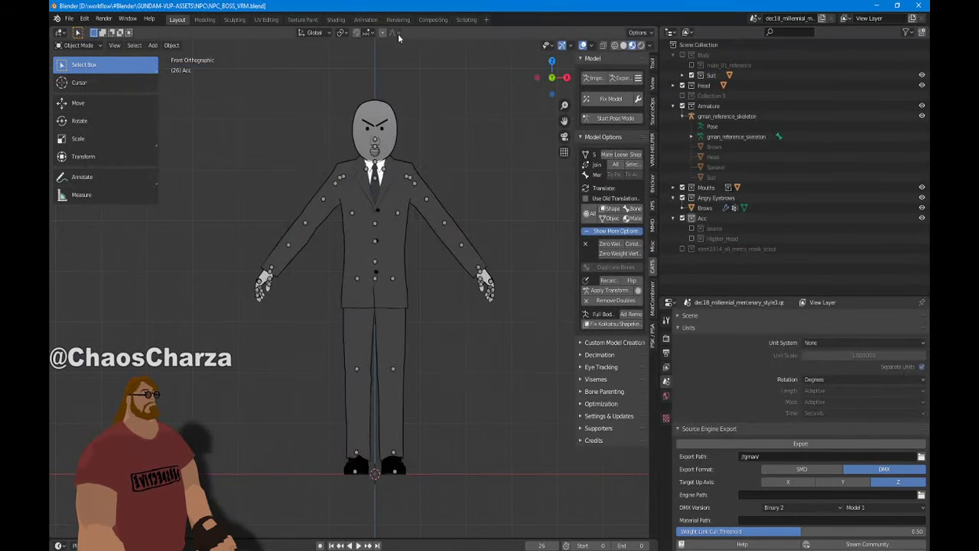
scroll(405, 128, down, 4)
scroll(405, 129, up, 3)
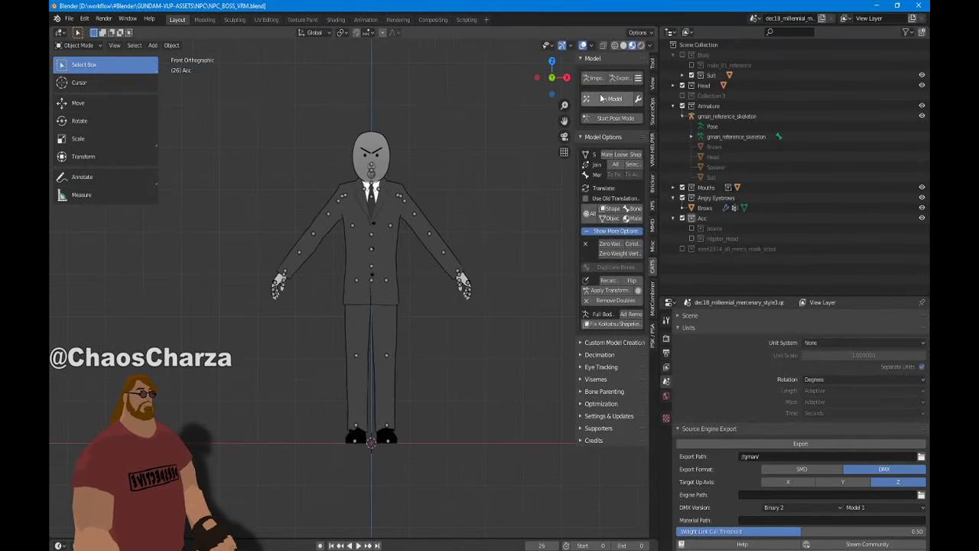
click(69, 19)
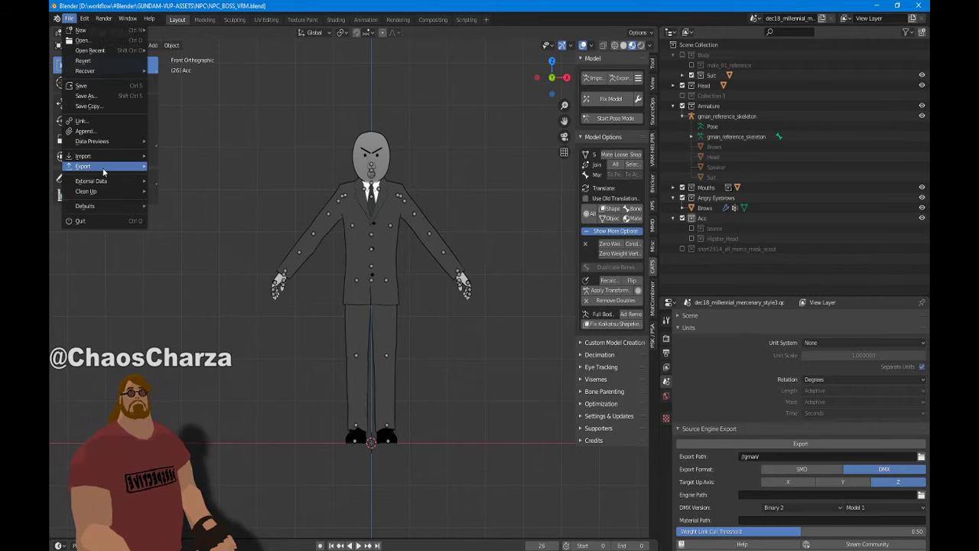
mouse_move(105, 155)
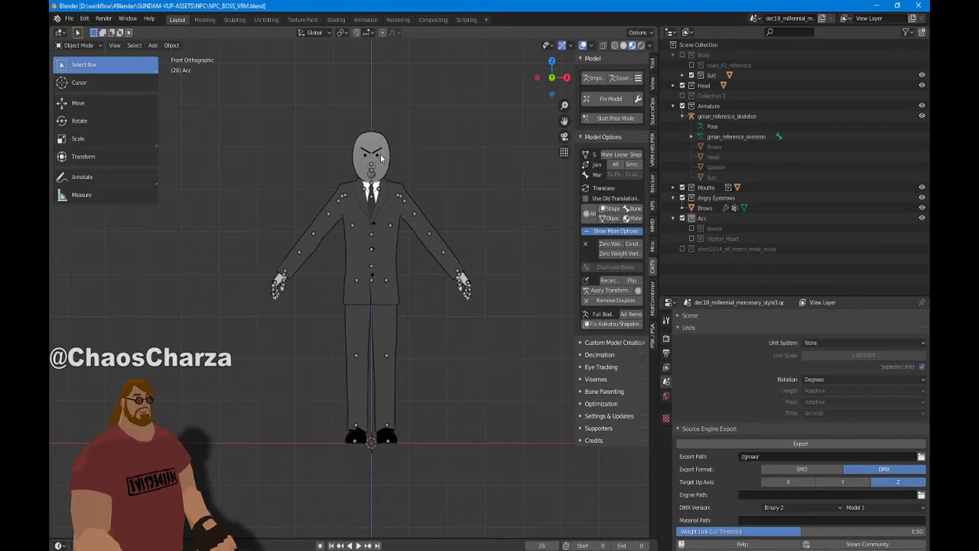
Check the eyebrows, then collapse the Acc, Body and Armature collections in the Outliner
click(377, 153)
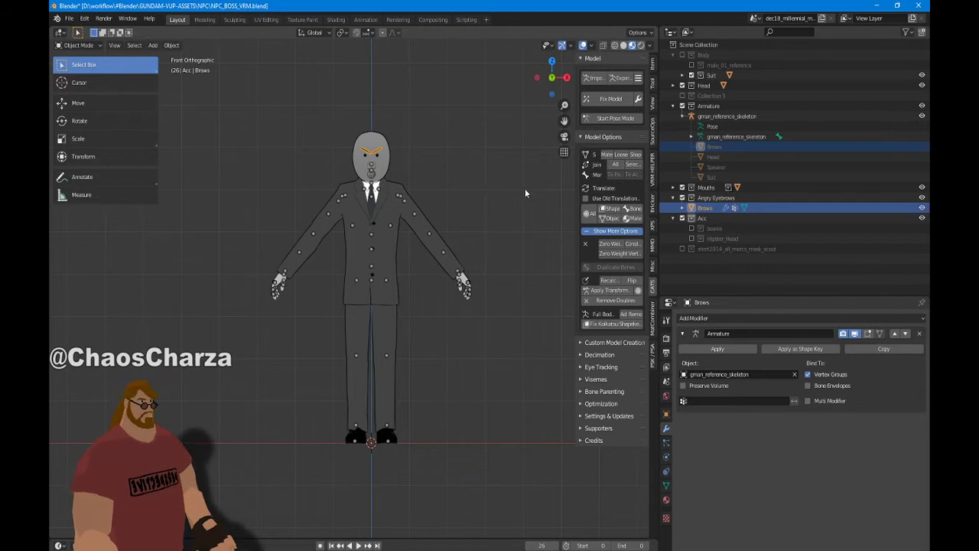
click(421, 176)
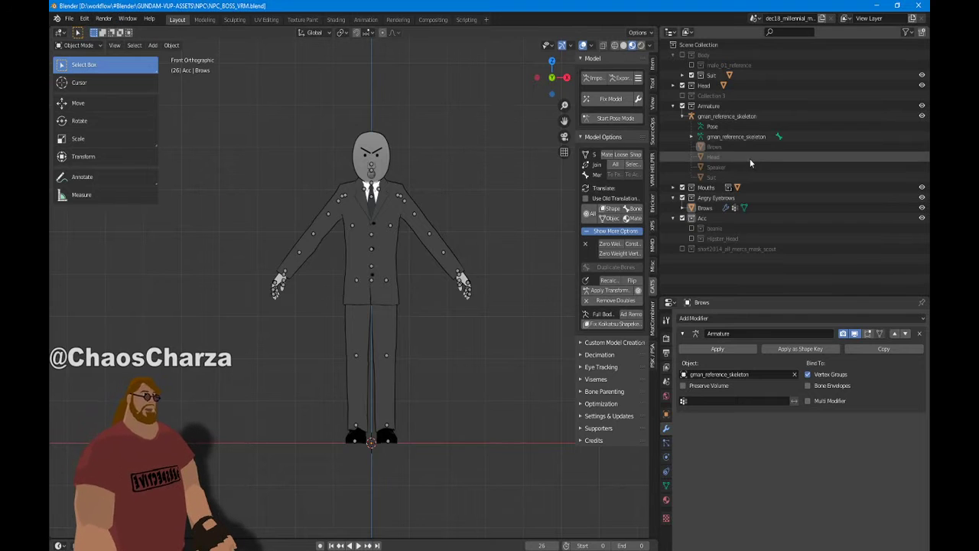
click(673, 218)
click(674, 55)
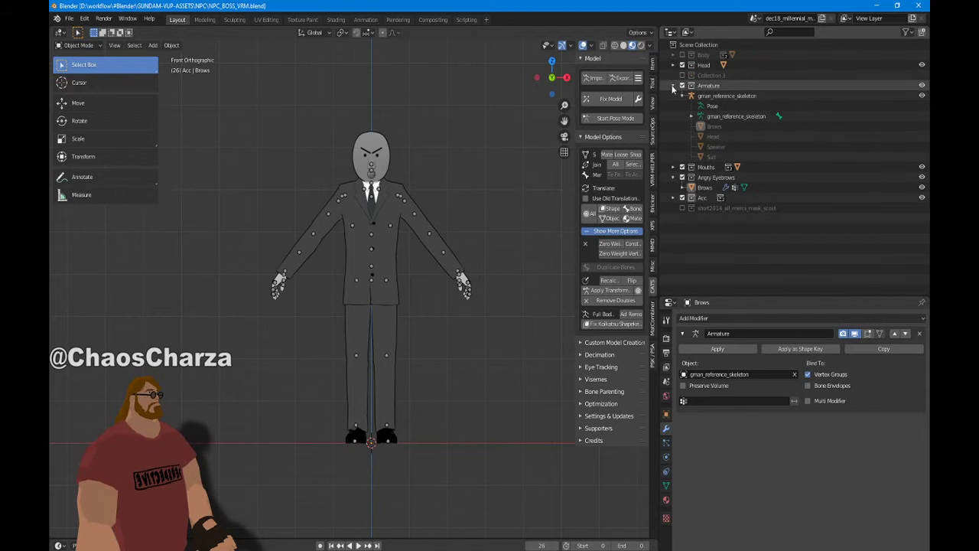
click(673, 85)
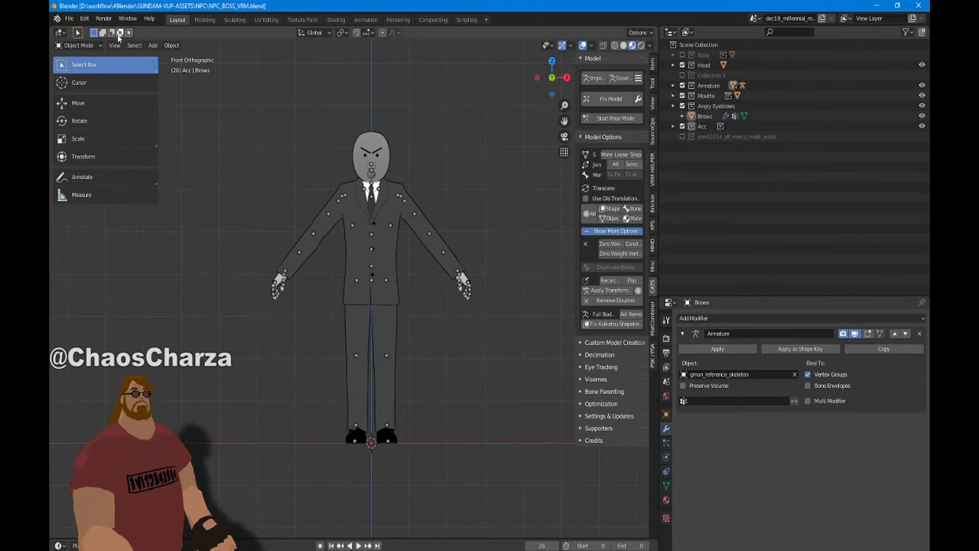
click(70, 19)
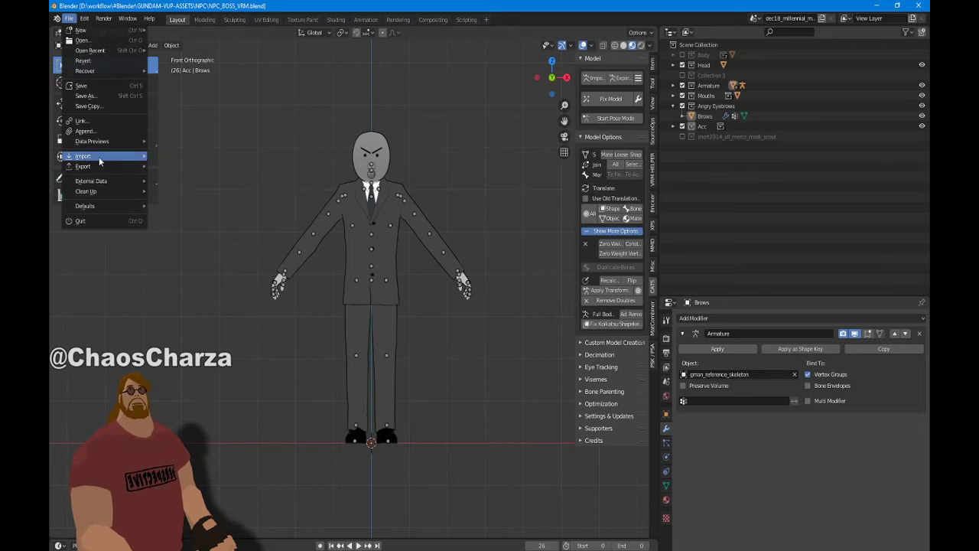
Import todd_howard_flathead_pm.qc as a Source Engine model with Bone Append Mode set to Make New Armature
mouse_move(99, 156)
click(229, 251)
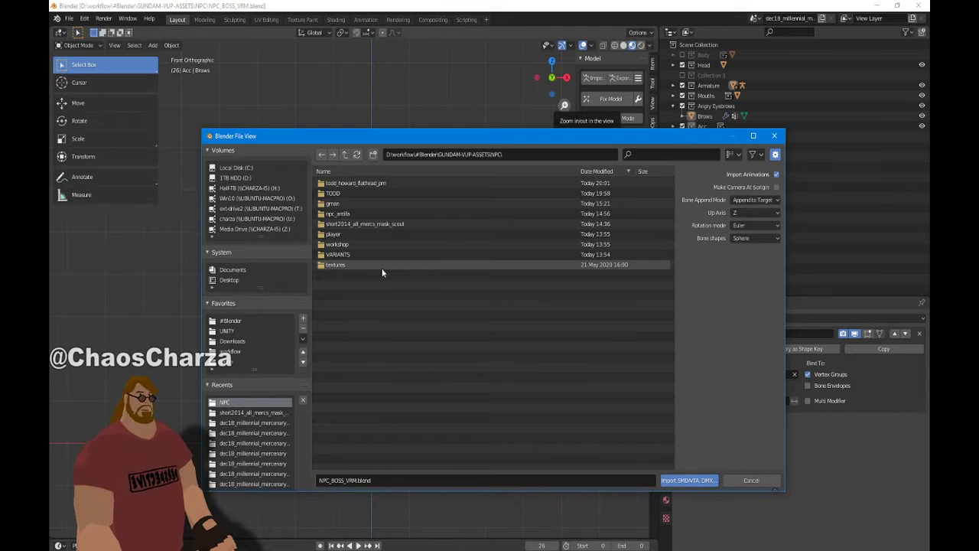
double_click(362, 183)
click(754, 200)
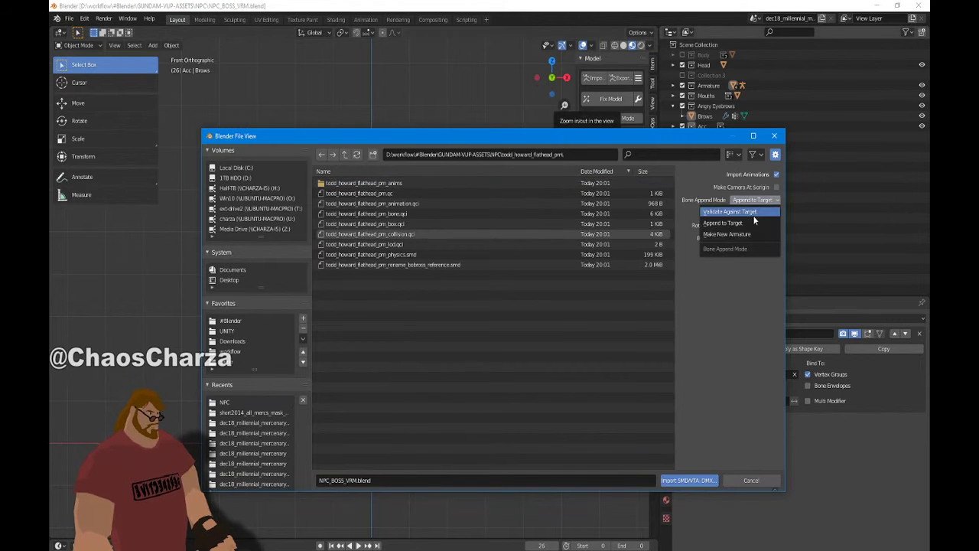
click(727, 234)
click(413, 194)
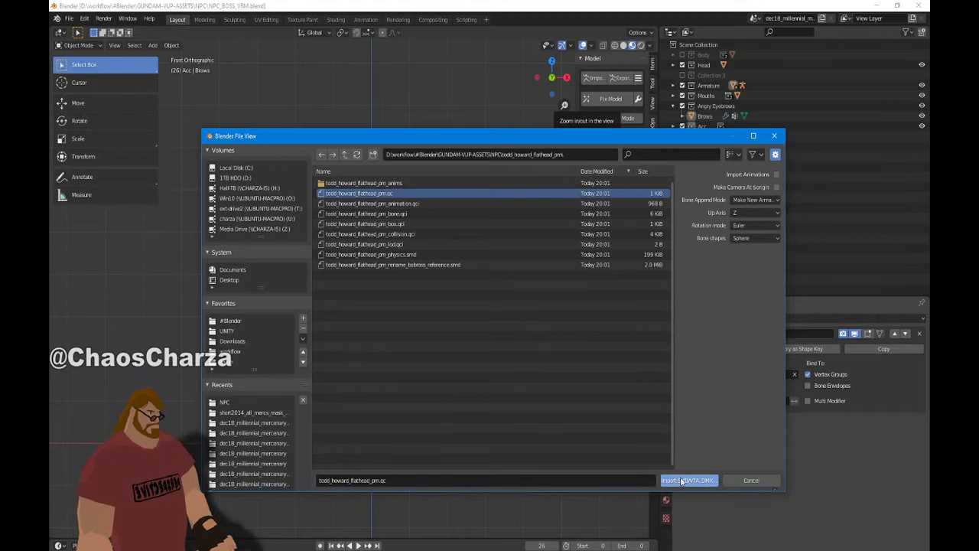
click(704, 480)
middle_drag(461, 158, 423, 197)
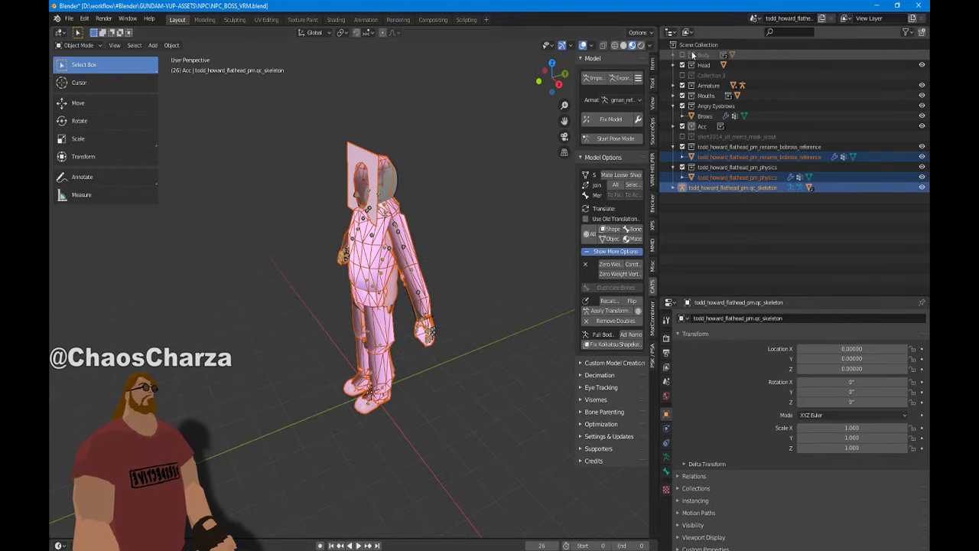
Create Collection 11 and move the bobross reference, physics mesh and qc_skeleton into it
right_click(701, 228)
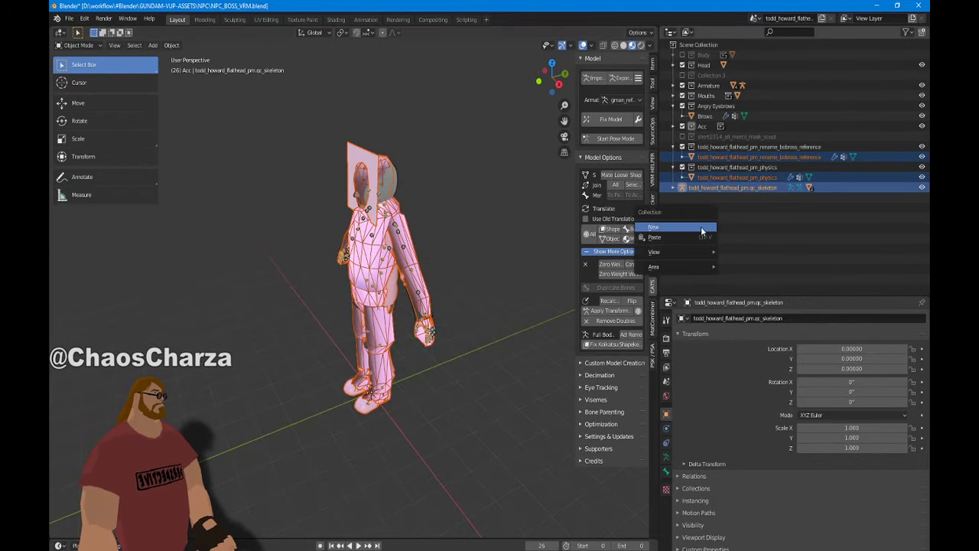
click(701, 228)
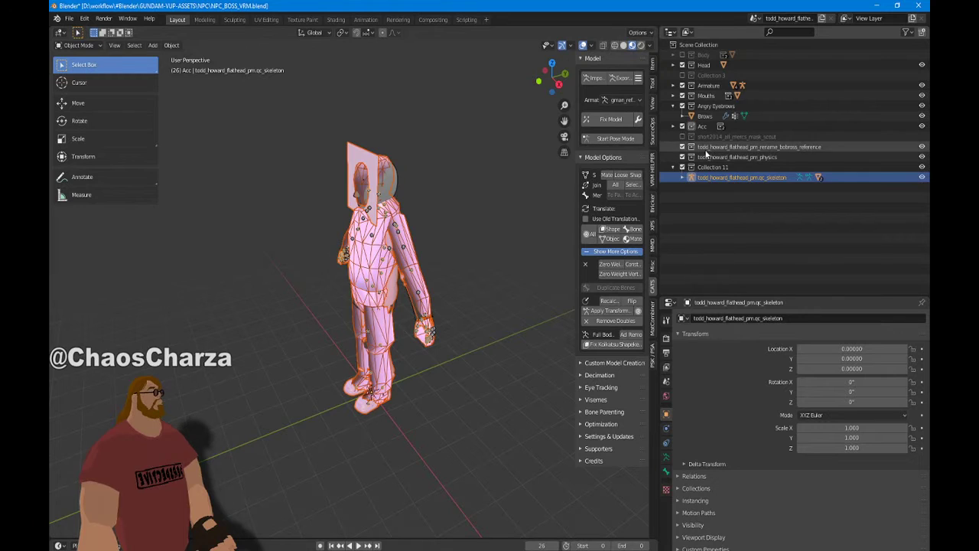
click(706, 148)
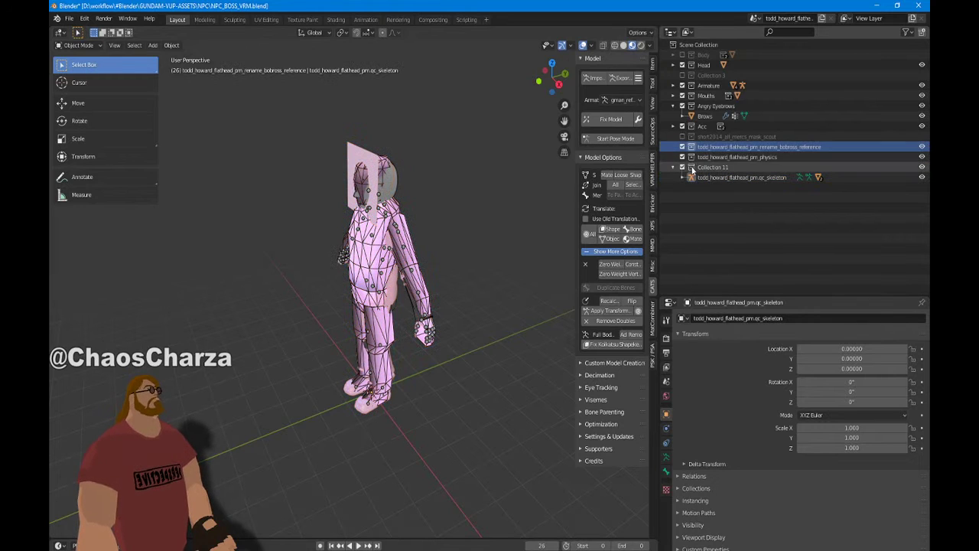
click(705, 157)
key(ctrl+z)
key(ctrl+z)
key(ctrl+z)
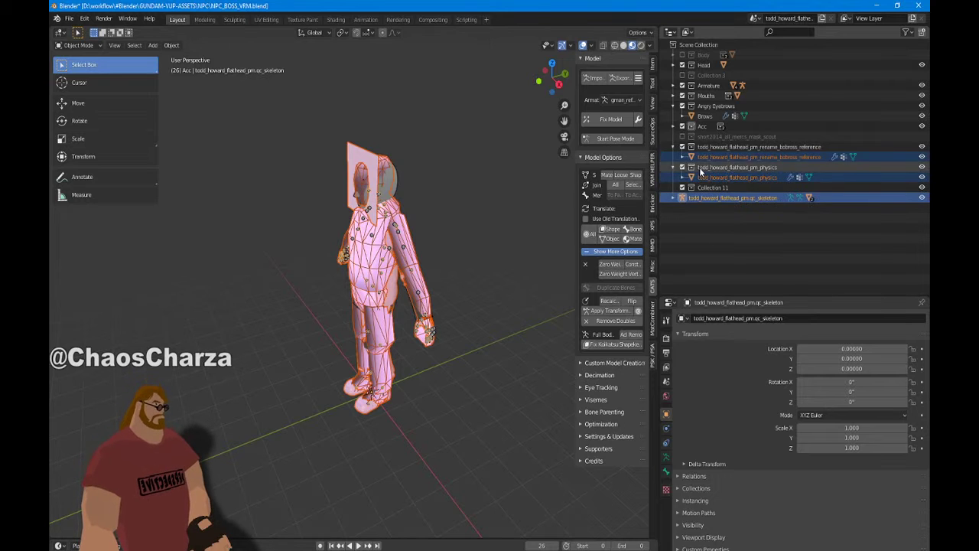
click(702, 169)
ctrl+click(701, 150)
drag(701, 153, 702, 188)
drag(701, 198, 701, 151)
key(KP_Decimal)
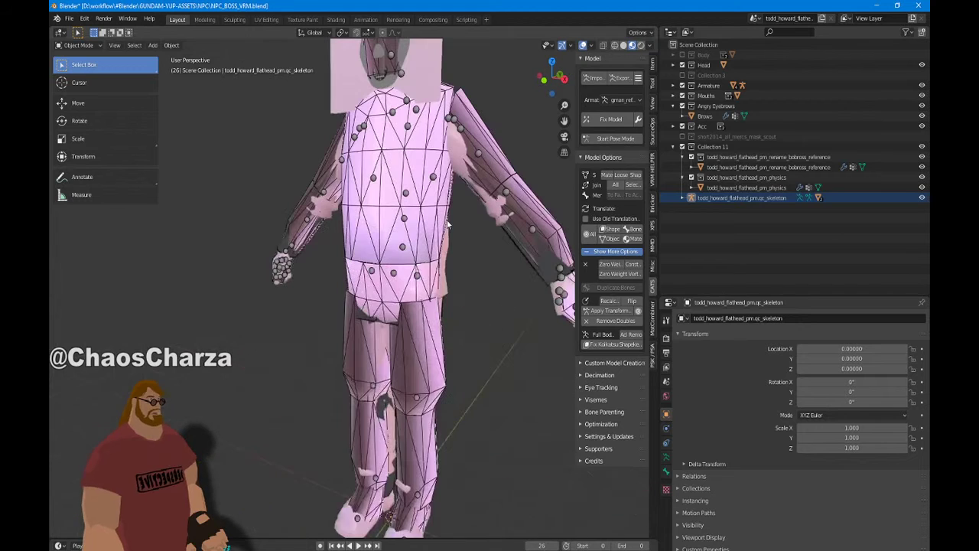
Exclude the physics collection, and move the old character collections into a hidden Collection 10
click(692, 177)
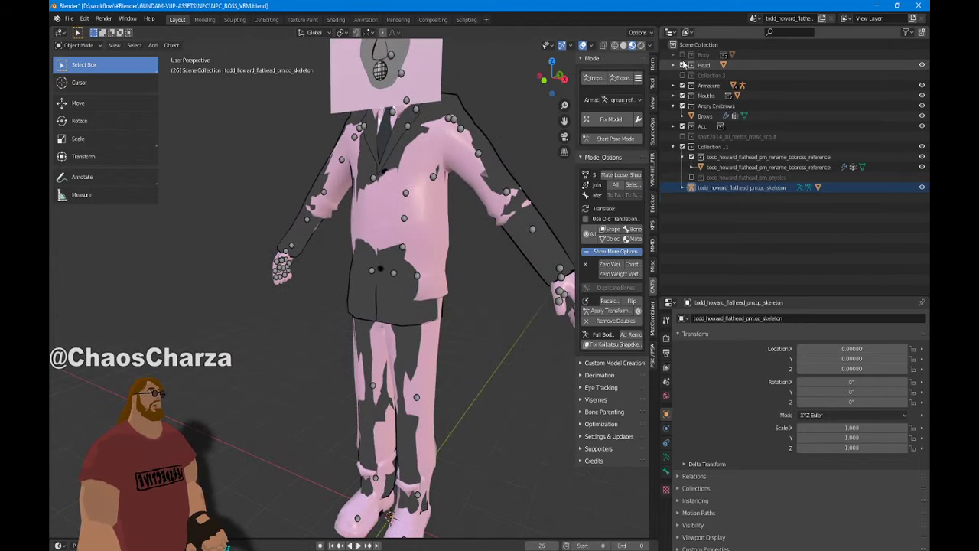
right_click(692, 303)
right_click(720, 260)
click(722, 260)
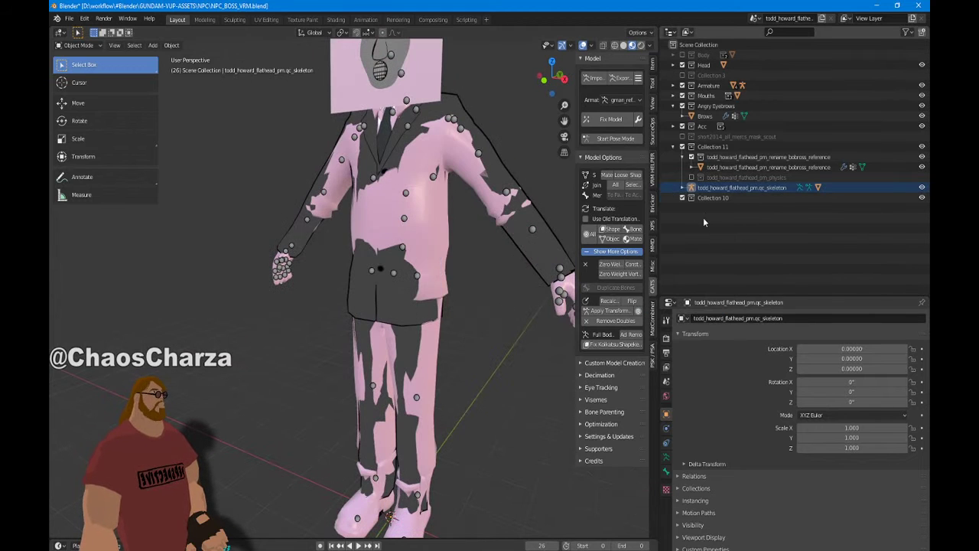
click(705, 199)
click(698, 56)
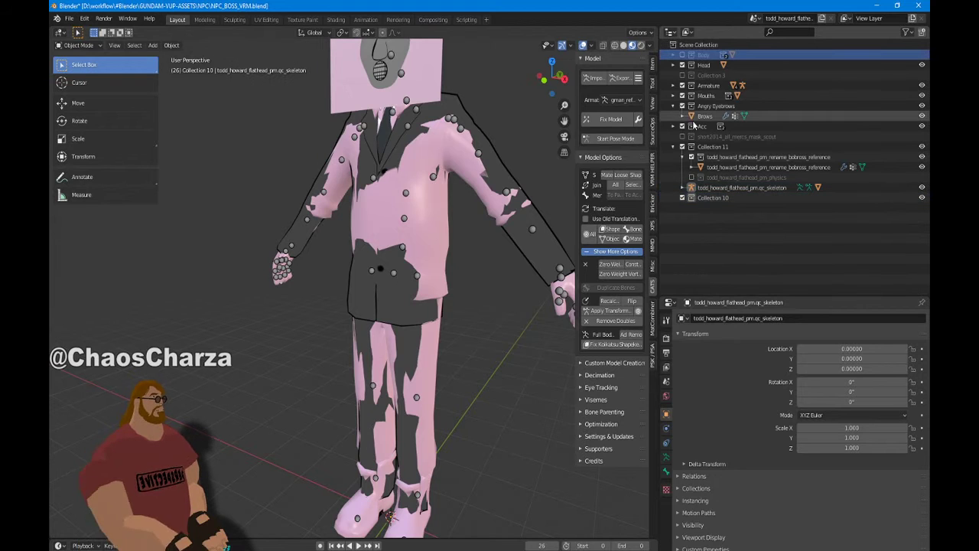
shift+click(695, 137)
drag(705, 58, 710, 197)
click(682, 106)
Select the Todd body mesh and show its todd_sheet and todd_face materials
key(KP_1)
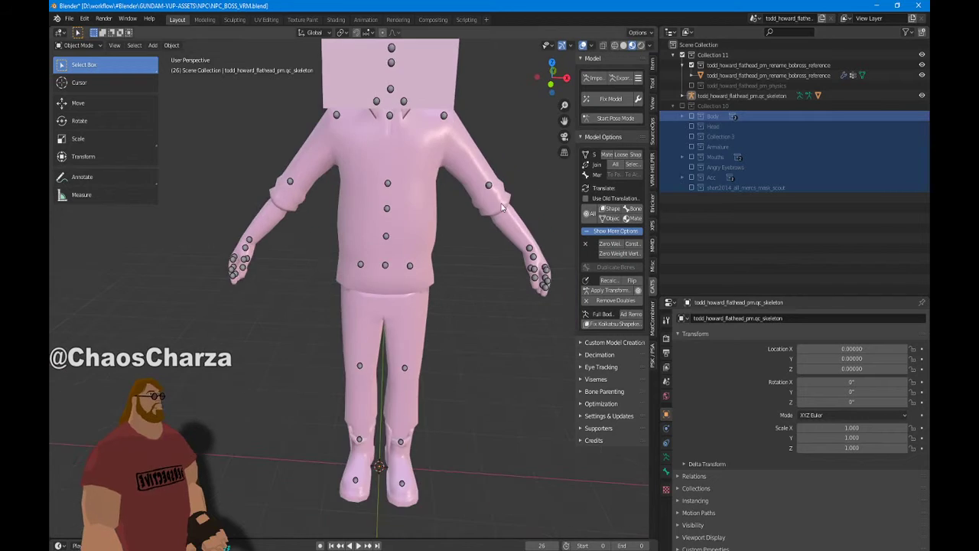
scroll(481, 194, down, 4)
scroll(481, 195, up, 4)
shift+middle_drag(482, 197, 472, 265)
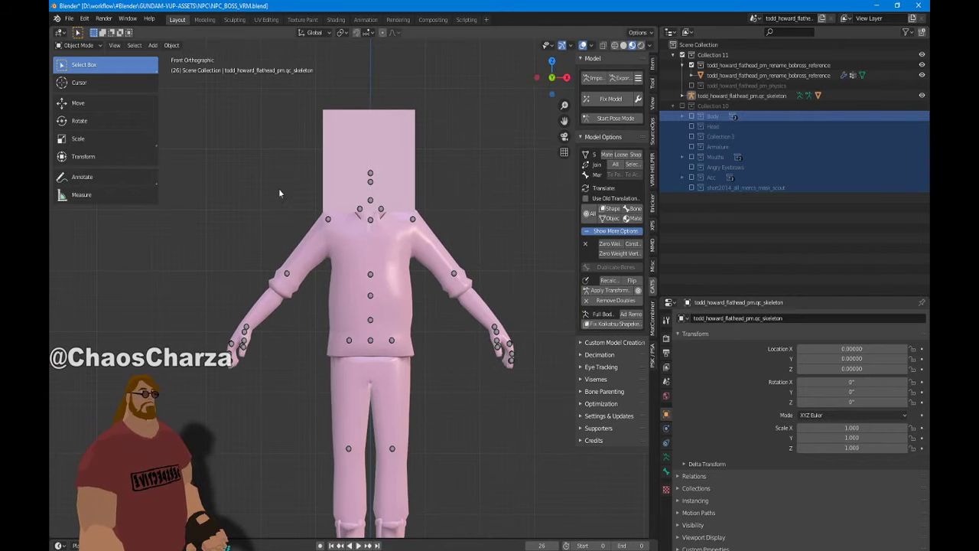
click(682, 96)
click(735, 75)
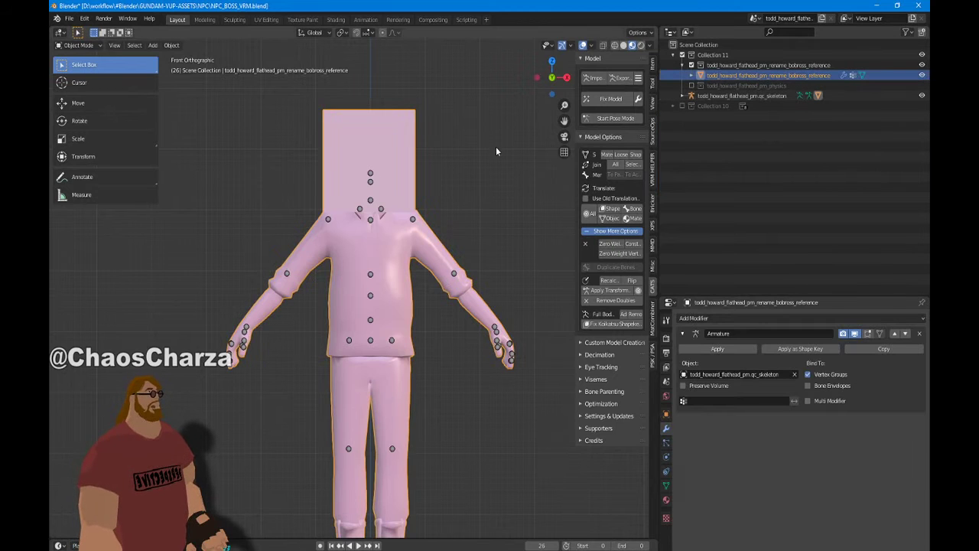
middle_drag(449, 156, 403, 180)
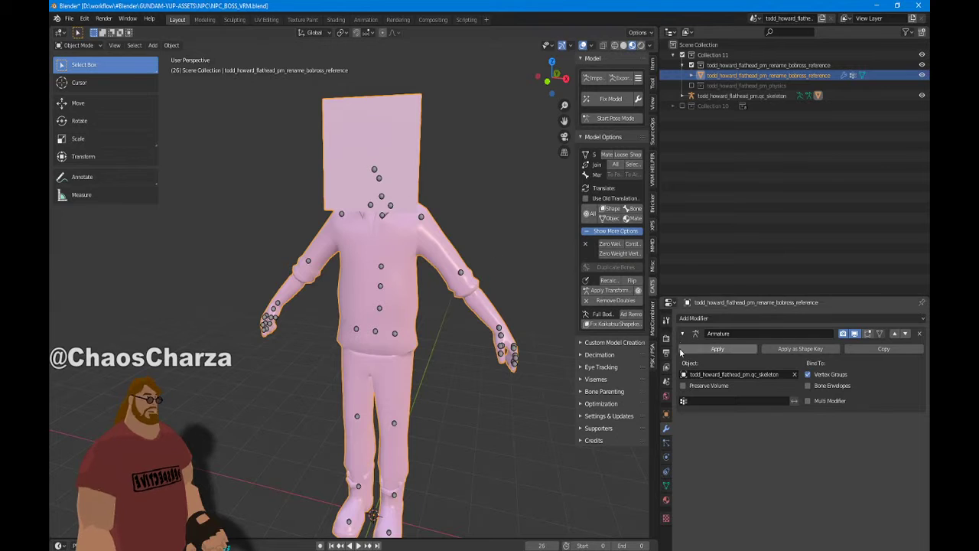
click(665, 500)
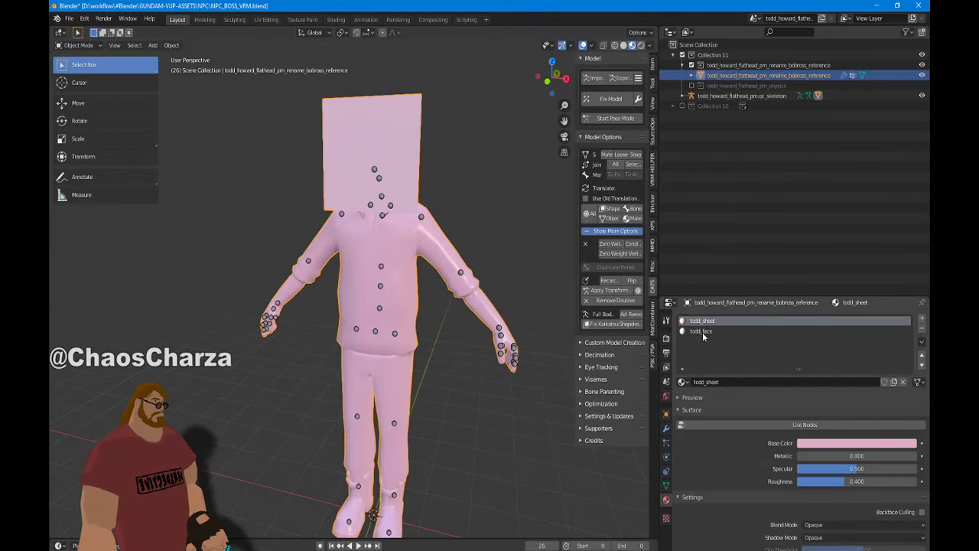
click(70, 18)
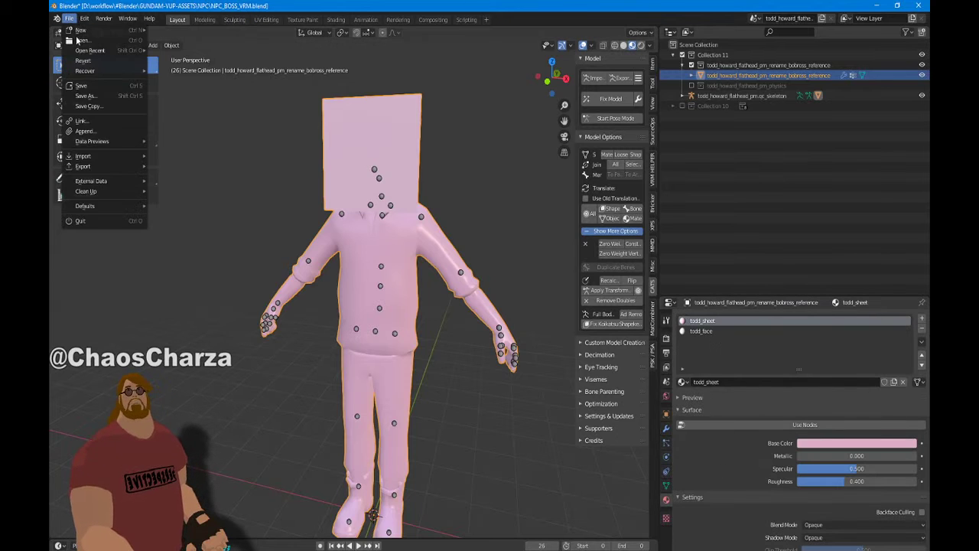
Save the Blender project under the new file name TODD.blend
click(91, 98)
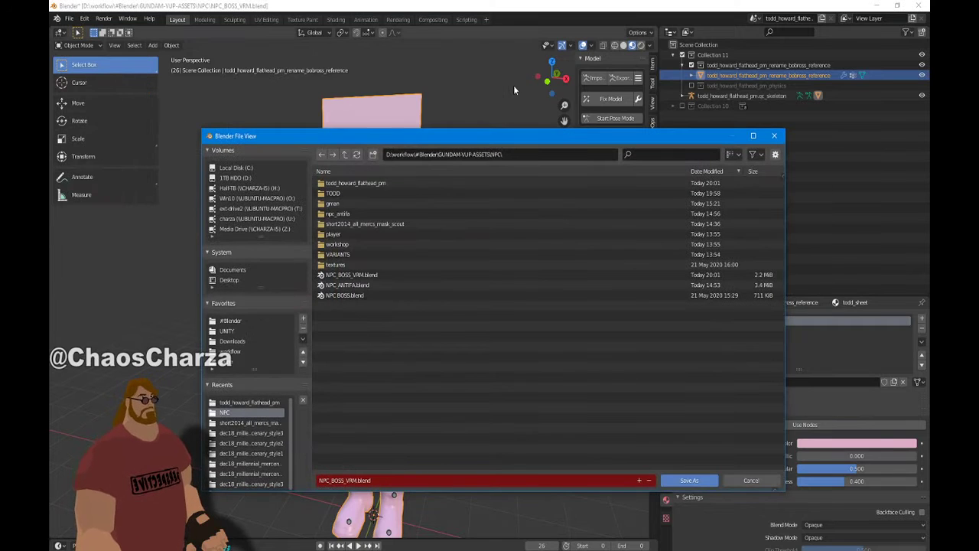
click(340, 480)
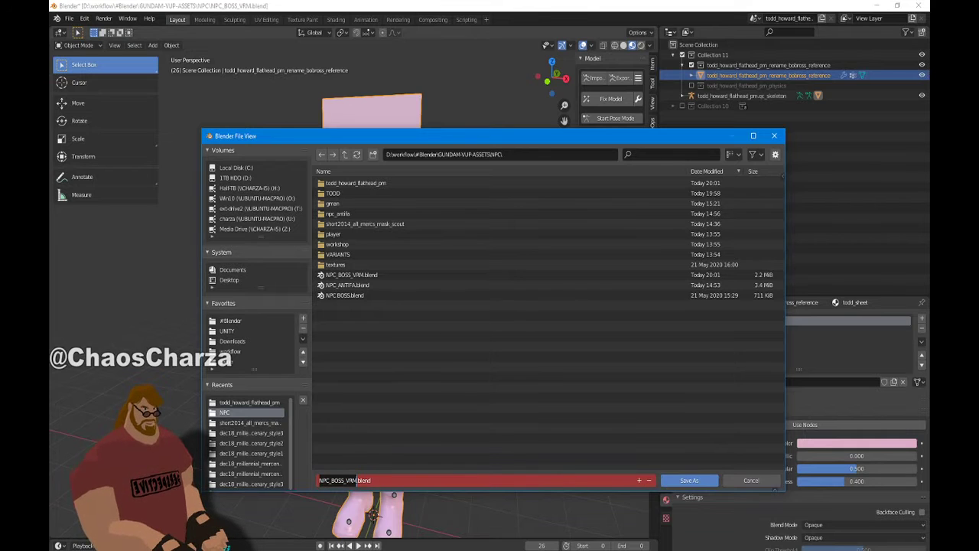
text(TODD)
key(Return)
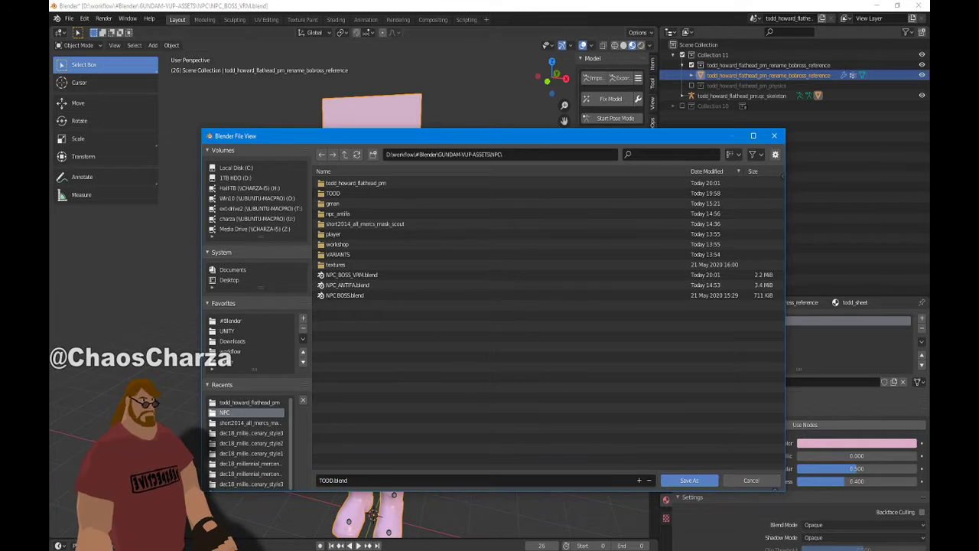
click(698, 482)
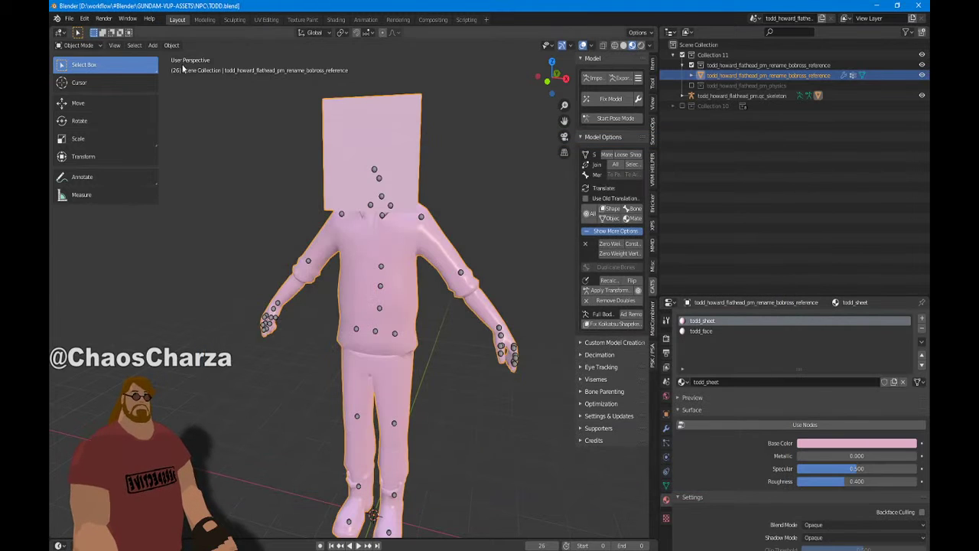
Import the todd_sheet.vmt Source material from TODD\materials\models\todd_flat
click(68, 18)
mouse_move(115, 157)
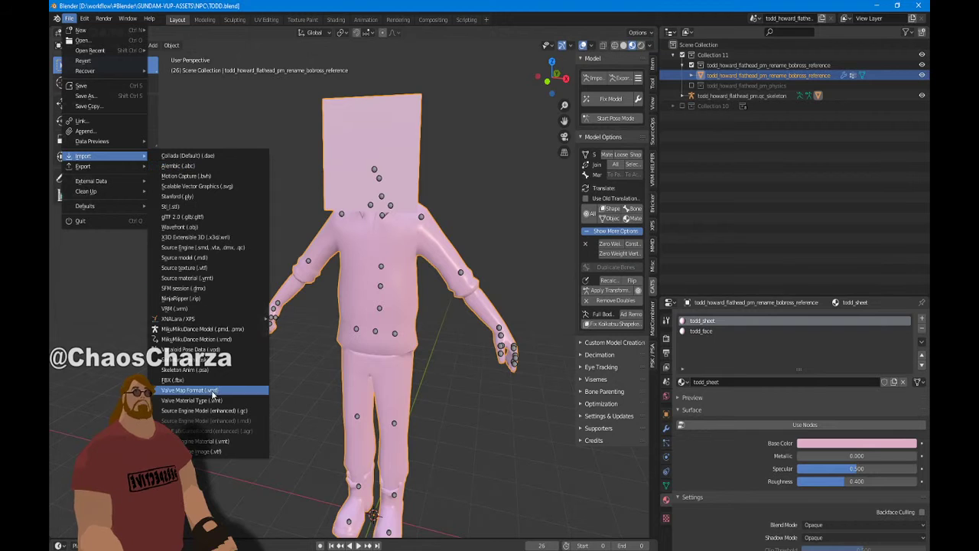
click(235, 443)
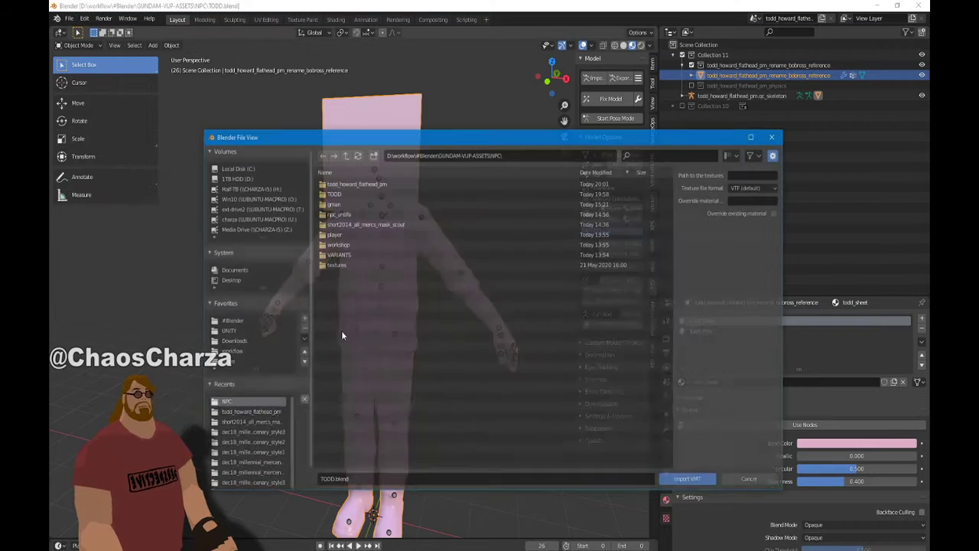
double_click(348, 192)
double_click(348, 184)
double_click(348, 184)
double_click(348, 184)
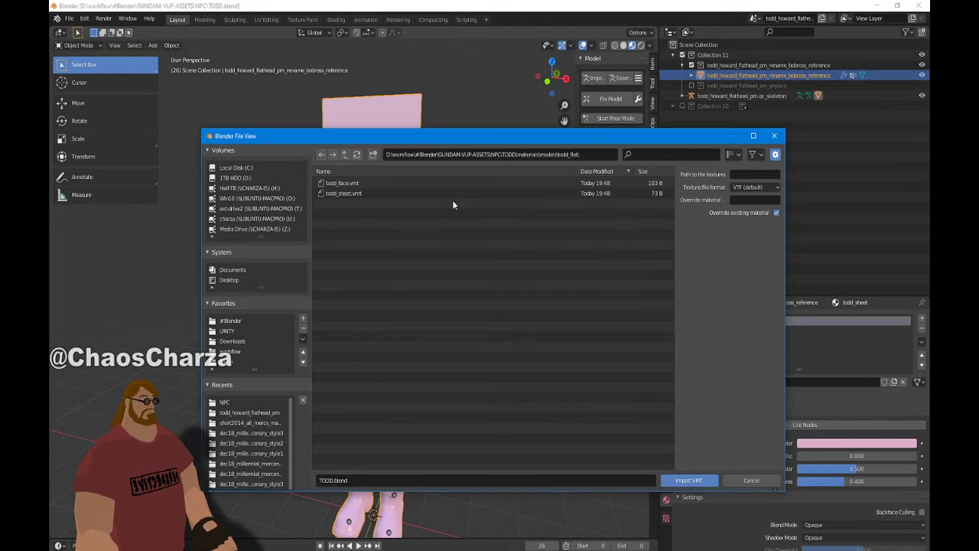
double_click(427, 192)
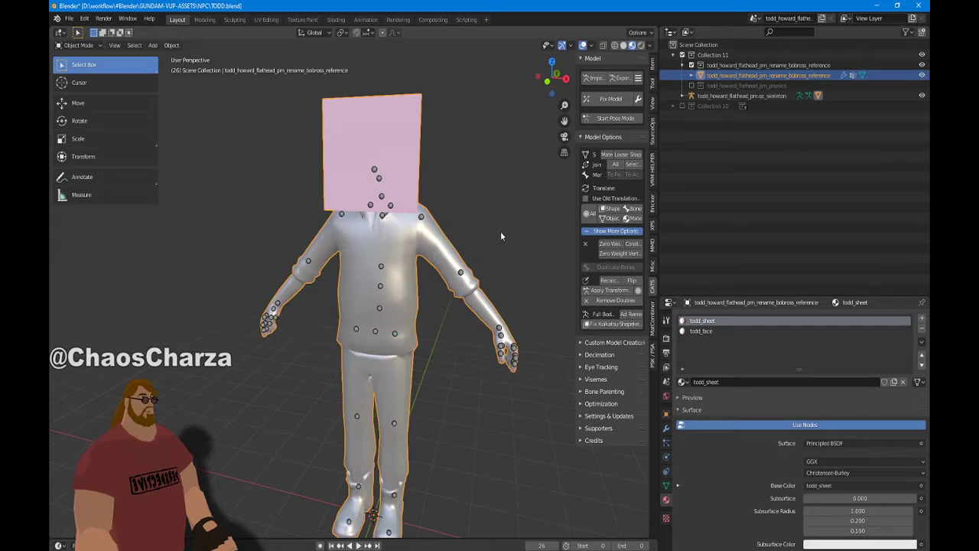
Import the todd_face.vmt material and orbit around to inspect the textured model
click(69, 18)
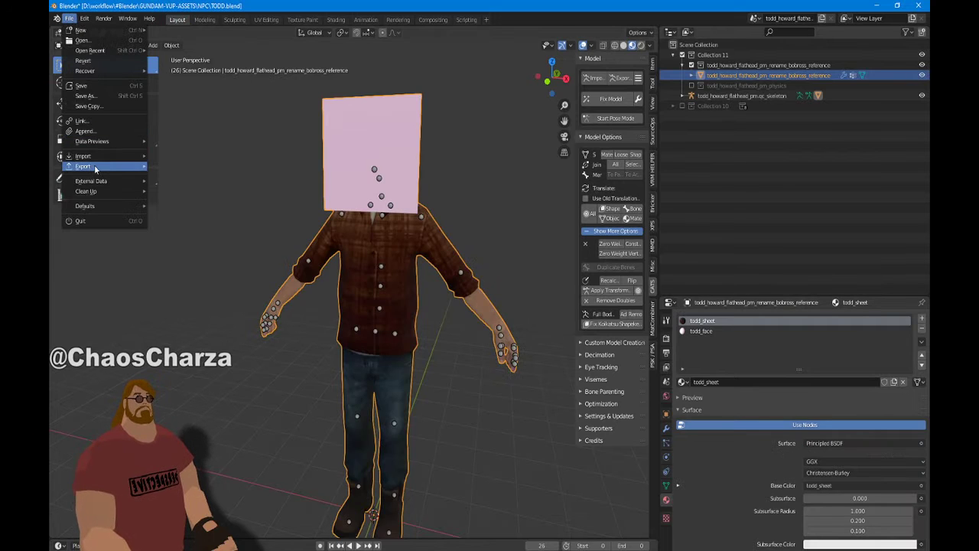
mouse_move(84, 156)
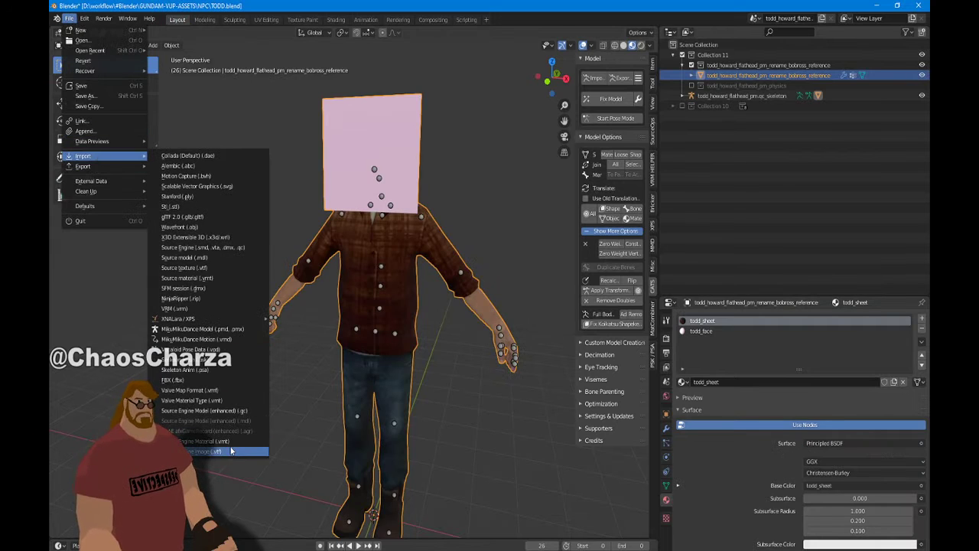
click(232, 442)
click(381, 183)
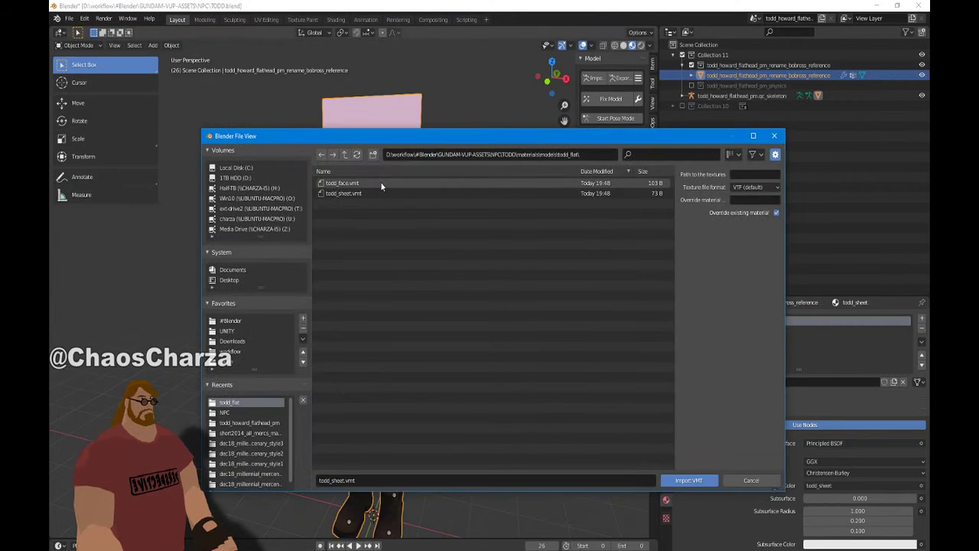
click(691, 480)
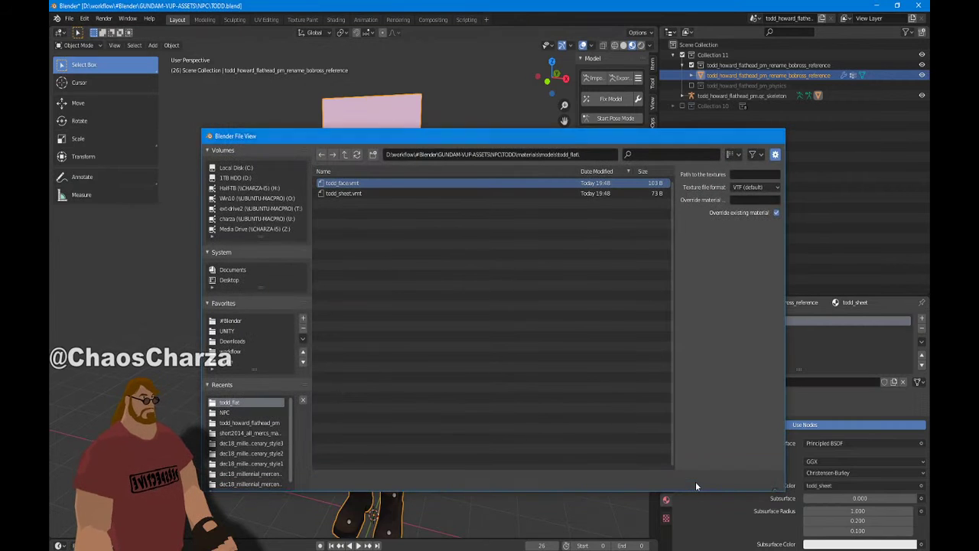
scroll(433, 278, up, 1)
shift+middle_drag(422, 286, 386, 367)
middle_drag(386, 367, 441, 355)
middle_drag(440, 314, 369, 352)
scroll(450, 324, up, 4)
scroll(381, 312, down, 3)
scroll(369, 351, down, 2)
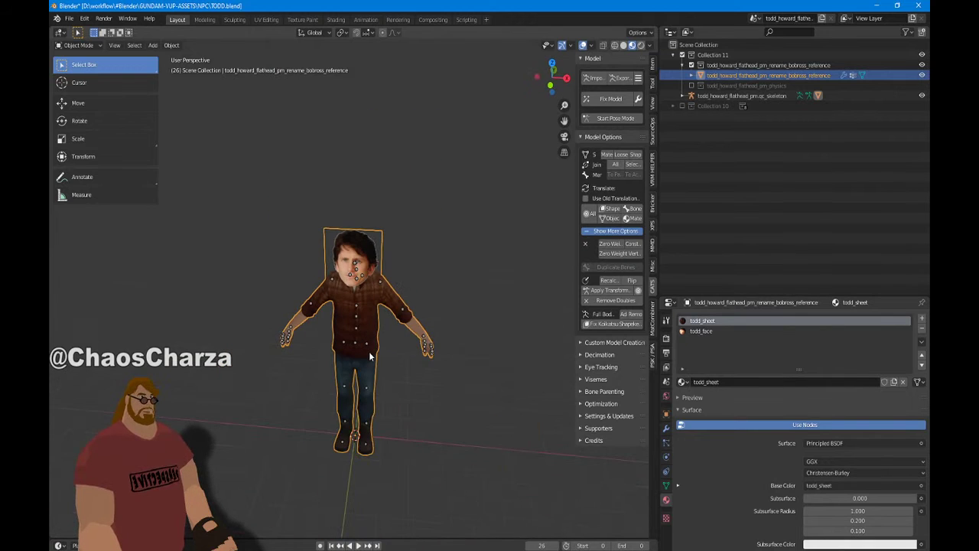
Enable the Angry Eyebrows collection inside Collection 10 and inspect the brows from front and perspective views
key(KP_1)
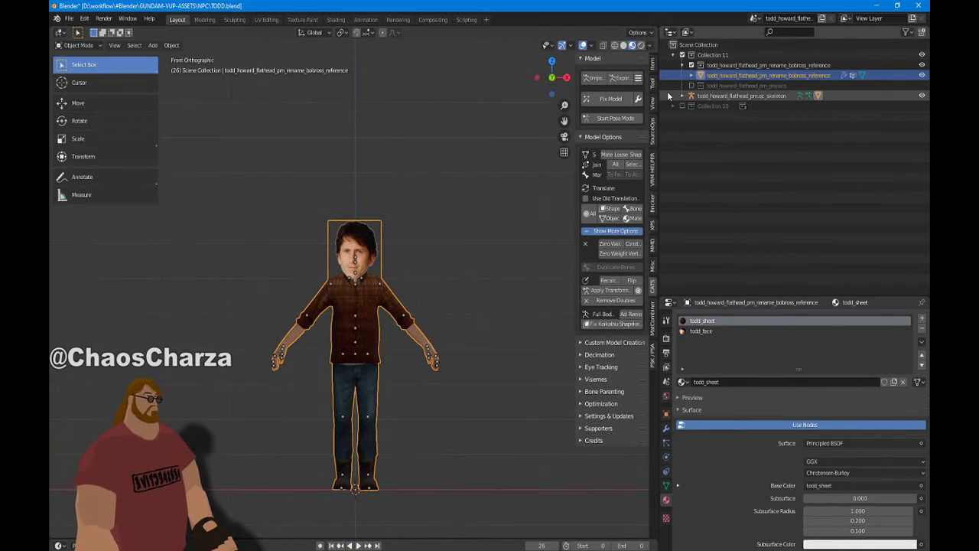
click(666, 106)
click(682, 107)
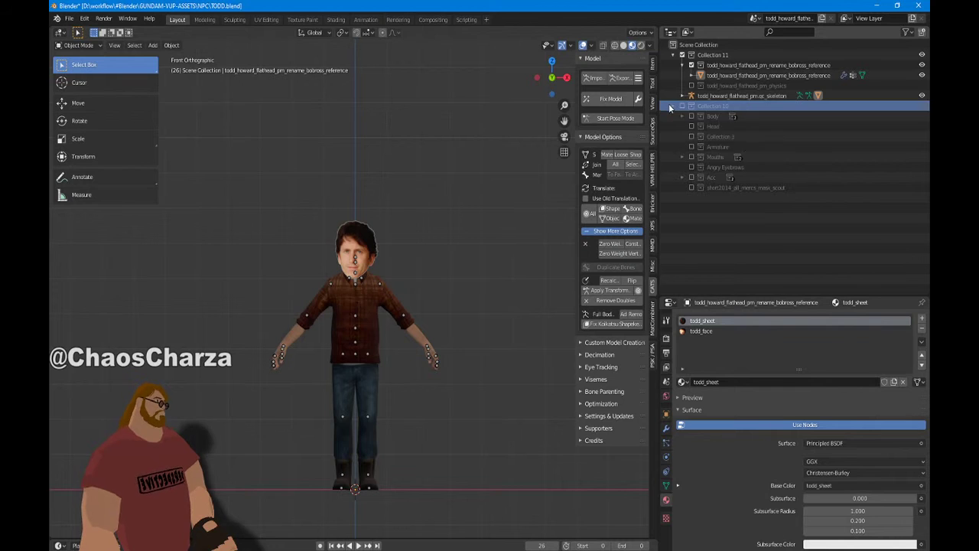
click(691, 167)
scroll(478, 390, up, 10)
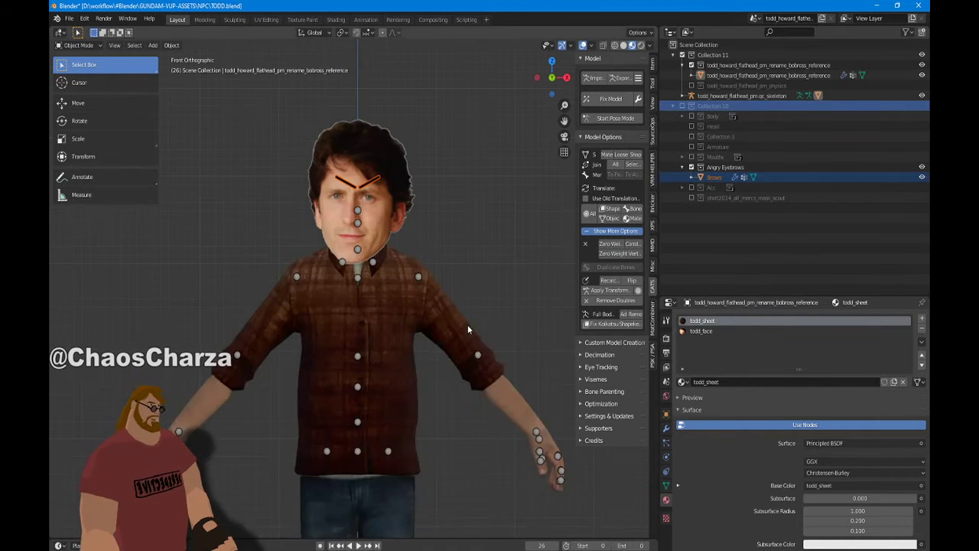
scroll(475, 372, down, 2)
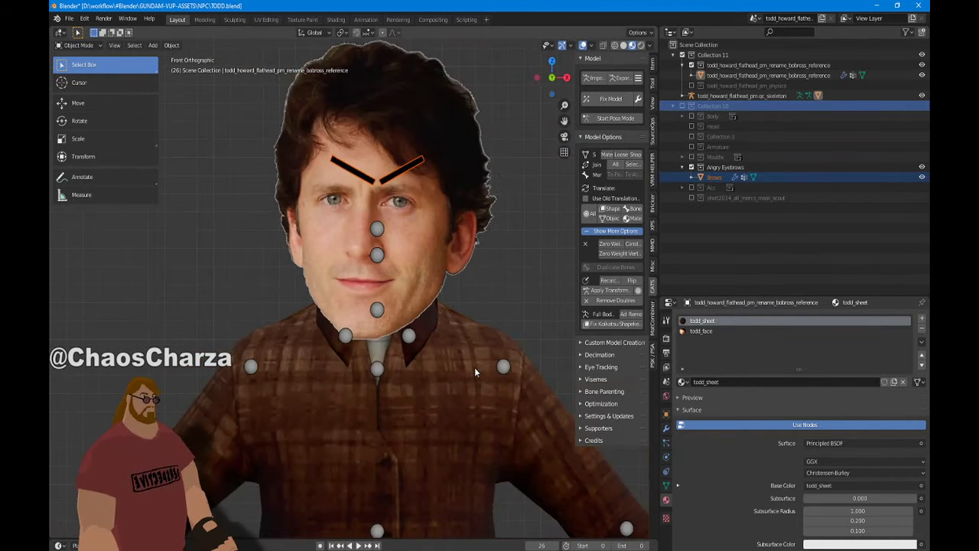
middle_drag(474, 367, 456, 390)
scroll(456, 394, down, 6)
key(KP_1)
scroll(477, 413, up, 5)
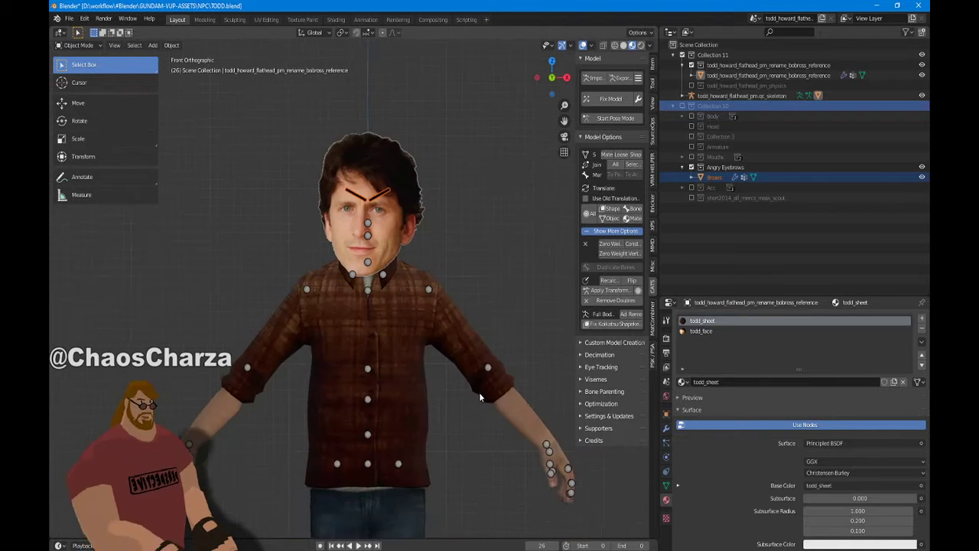
scroll(478, 396, down, 5)
middle_drag(499, 277, 488, 321)
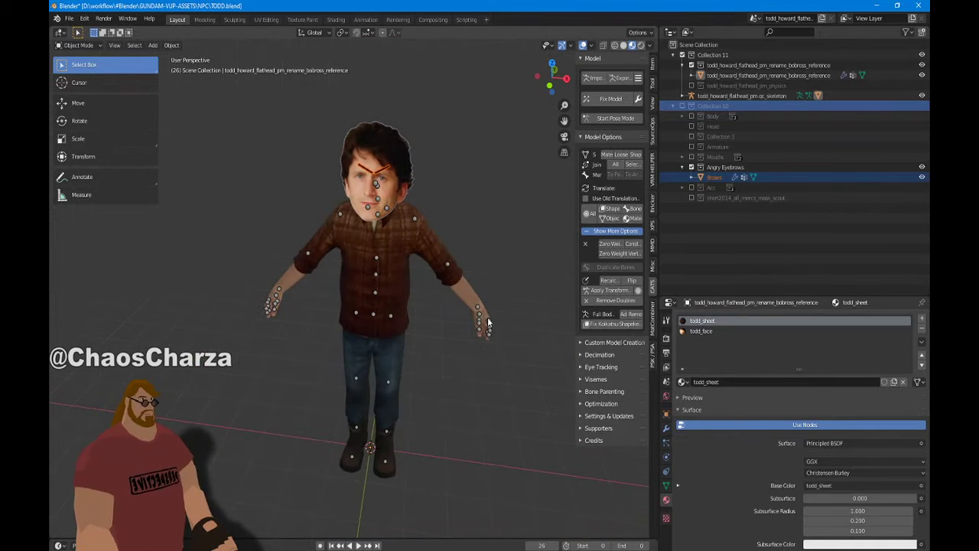
click(691, 168)
scroll(419, 188, up, 4)
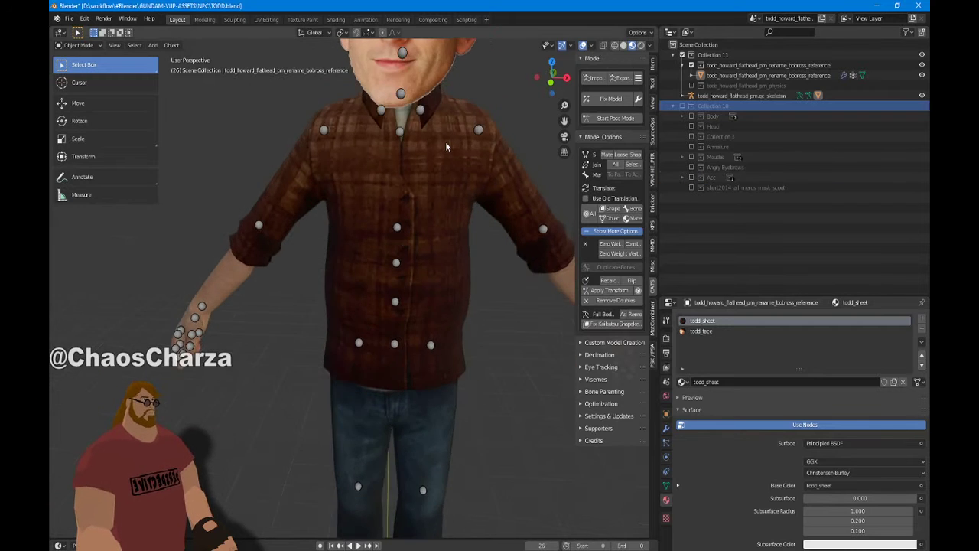
scroll(444, 139, down, 2)
scroll(441, 146, up, 5)
scroll(440, 149, up, 1)
middle_drag(419, 153, 331, 186)
scroll(409, 181, down, 5)
scroll(383, 211, down, 3)
scroll(381, 211, down, 2)
scroll(323, 184, up, 6)
scroll(324, 184, up, 3)
middle_drag(411, 115, 413, 260)
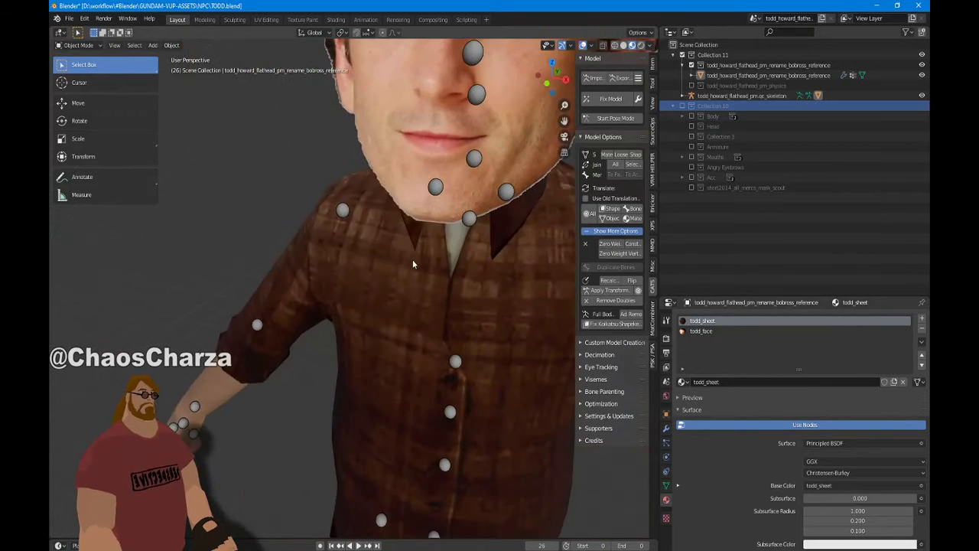
scroll(396, 323, up, 3)
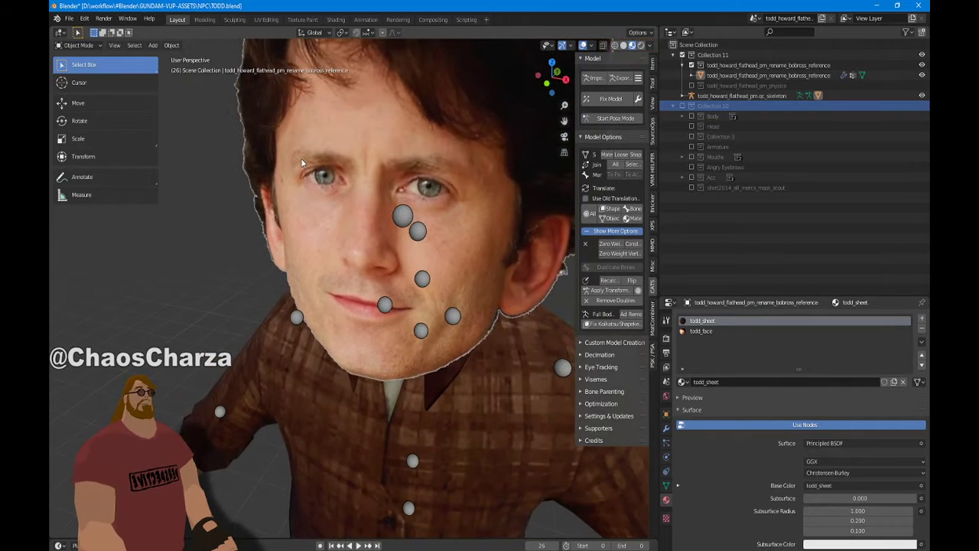
scroll(352, 250, down, 4)
shift+middle_drag(353, 382, 382, 46)
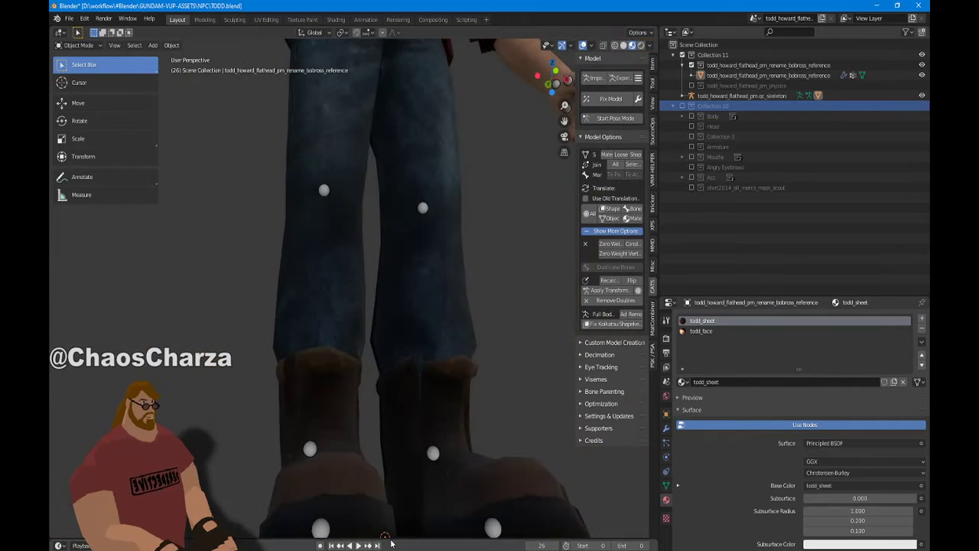
middle_drag(399, 391, 364, 435)
scroll(369, 440, down, 6)
scroll(373, 446, up, 4)
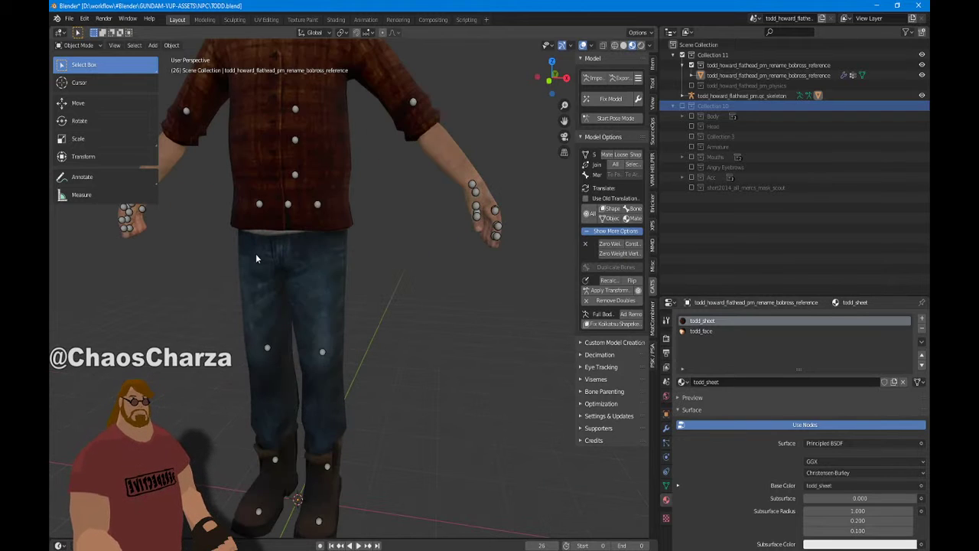
scroll(306, 153, down, 5)
scroll(354, 236, up, 5)
scroll(344, 228, down, 5)
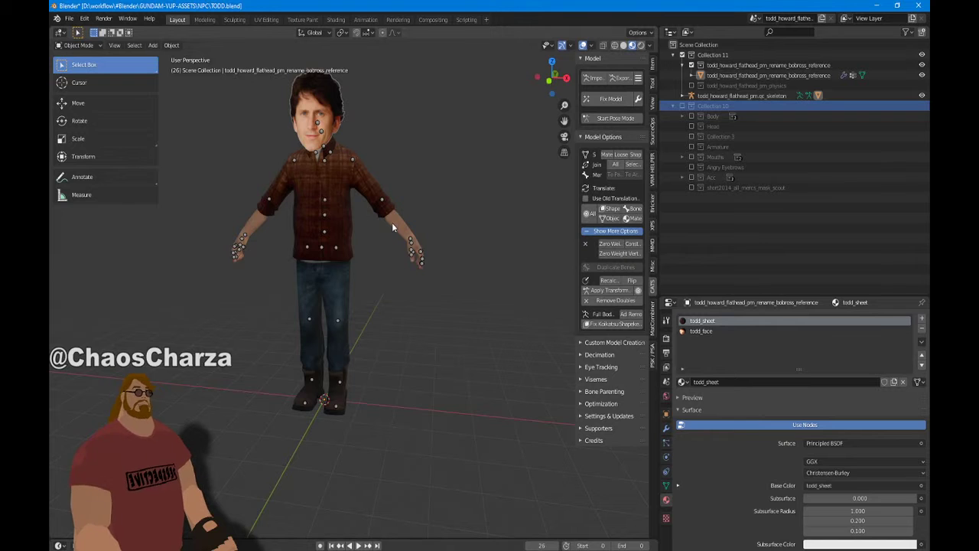
scroll(392, 221, up, 4)
scroll(352, 279, down, 4)
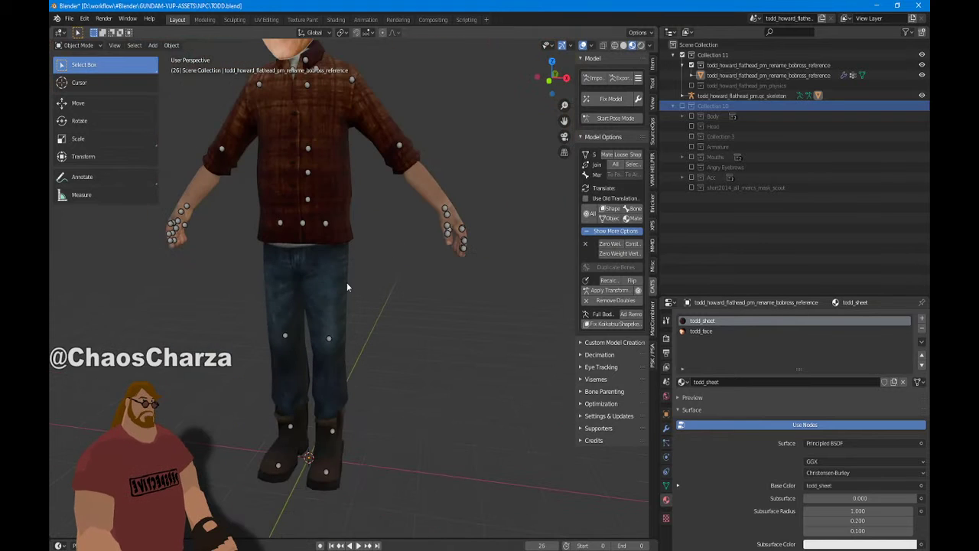
scroll(363, 279, up, 2)
scroll(362, 277, down, 4)
middle_drag(362, 277, 273, 245)
scroll(203, 258, up, 4)
scroll(372, 215, down, 4)
scroll(386, 207, up, 4)
middle_drag(392, 156, 464, 367)
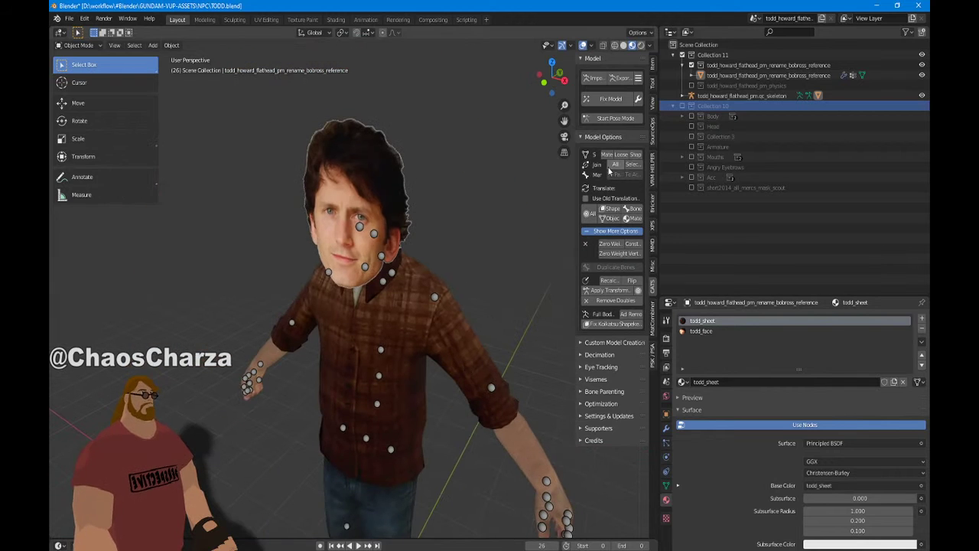
click(388, 175)
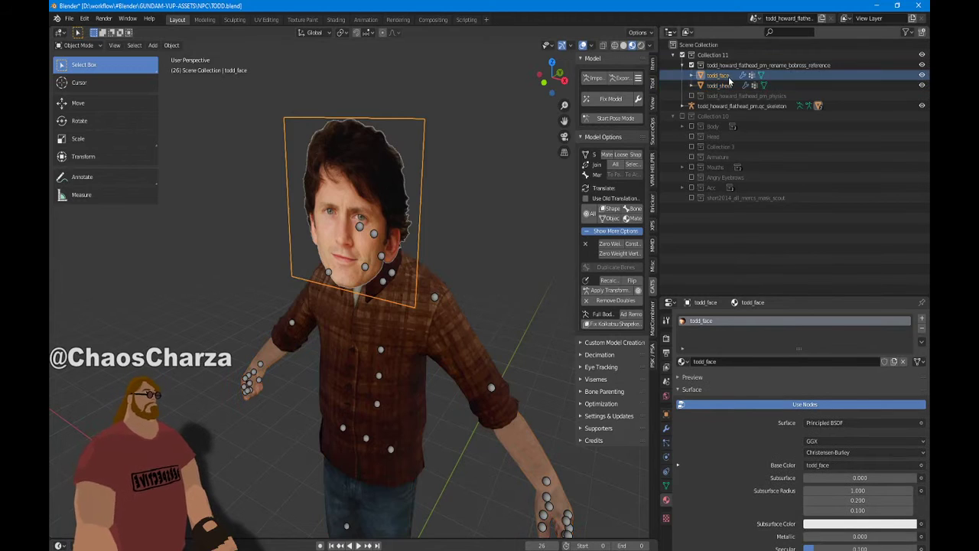
click(690, 126)
scroll(501, 234, down, 5)
scroll(497, 225, up, 3)
mouse_move(495, 221)
middle_down()
mouse_move(461, 217)
mouse_move(491, 207)
middle_up()
scroll(492, 218, up, 5)
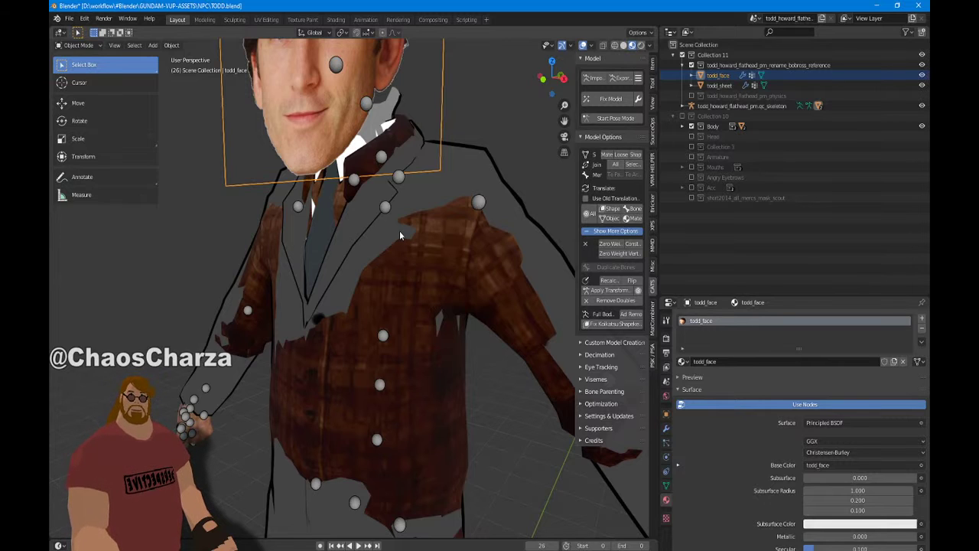
scroll(400, 230, down, 2)
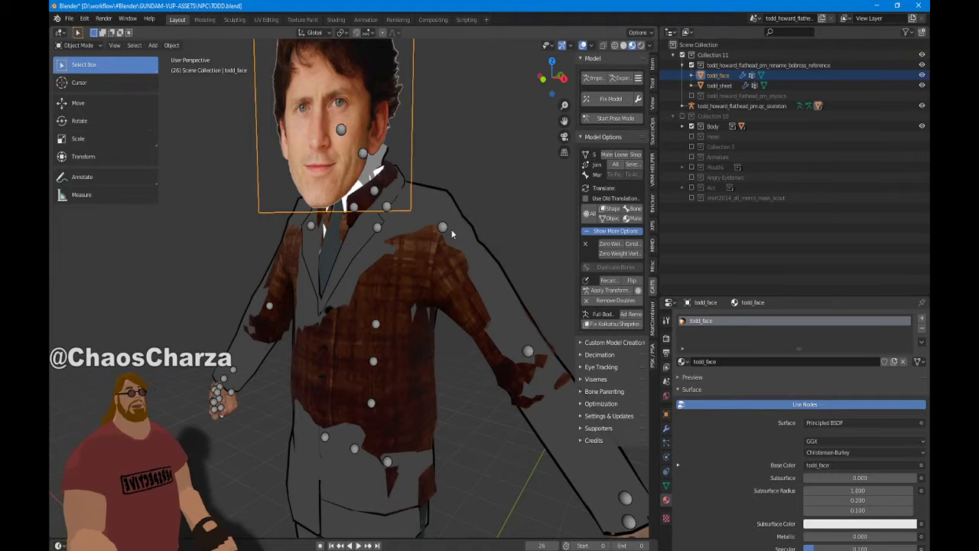
middle_drag(358, 236, 492, 298)
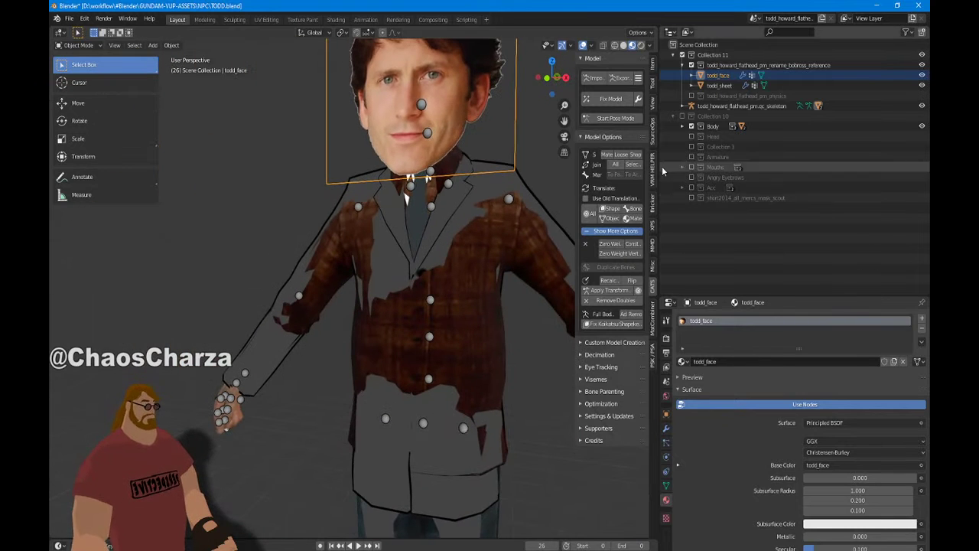
click(692, 126)
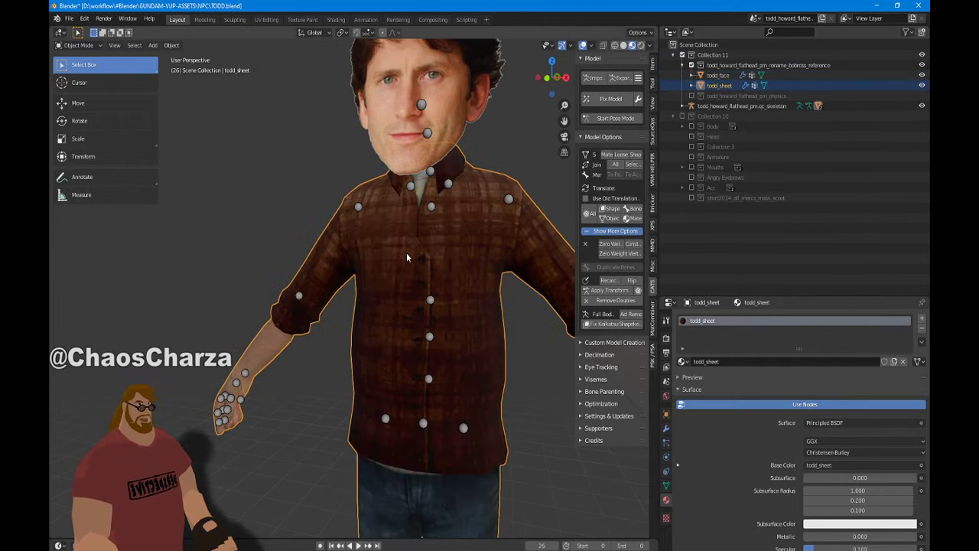
Select the todd_sheet mesh and frame it in front orthographic view
click(463, 211)
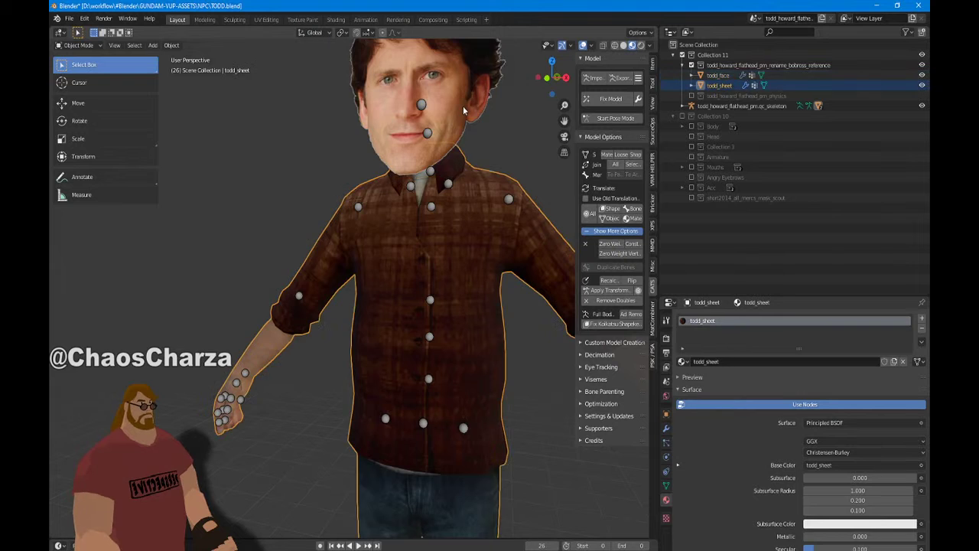
key(KP_Decimal)
mouse_move(423, 158)
middle_down()
mouse_move(305, 188)
mouse_move(438, 163)
middle_up()
scroll(439, 162, up, 4)
scroll(491, 194, down, 4)
key(KP_1)
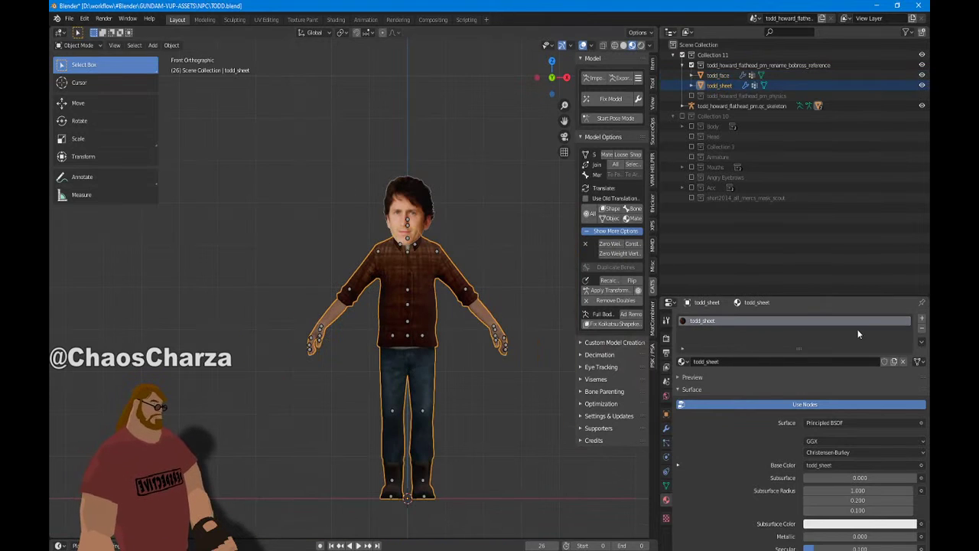
Add a second material slot to todd_sheet and assign it the Outline material
click(921, 317)
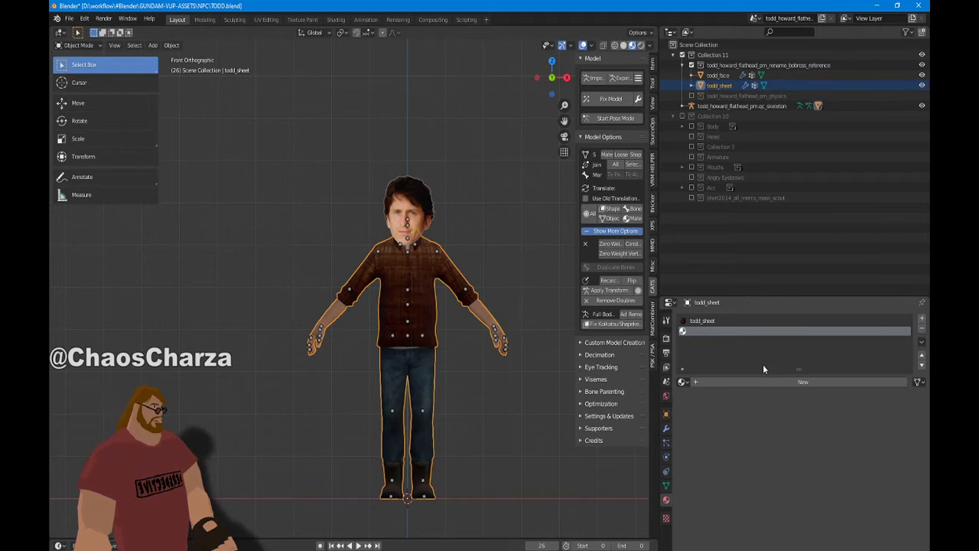
click(682, 382)
click(733, 475)
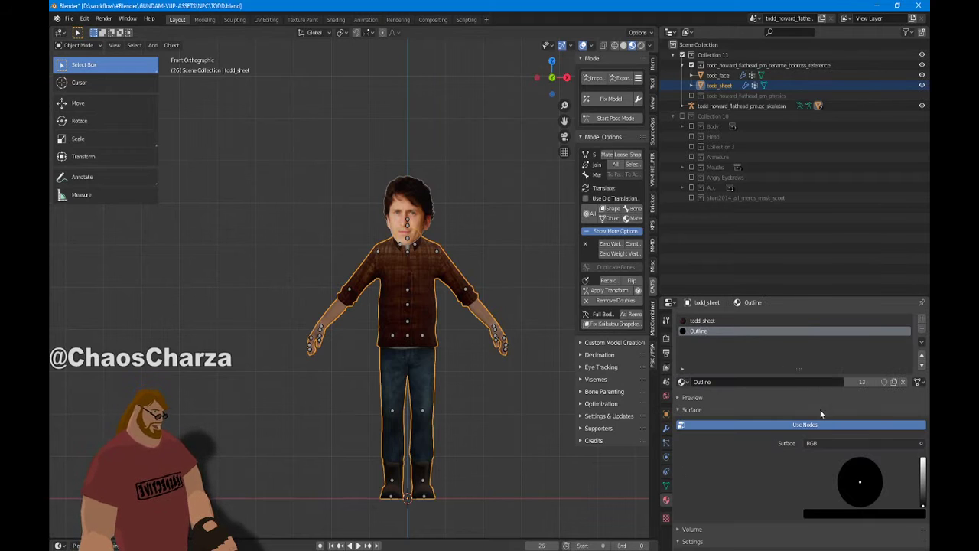
scroll(493, 356, up, 2)
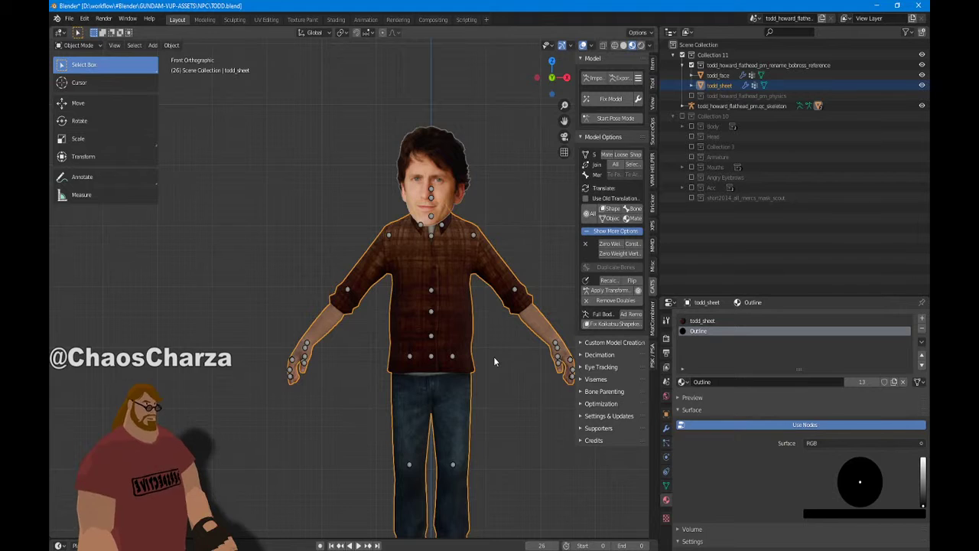
middle_drag(493, 358, 488, 364)
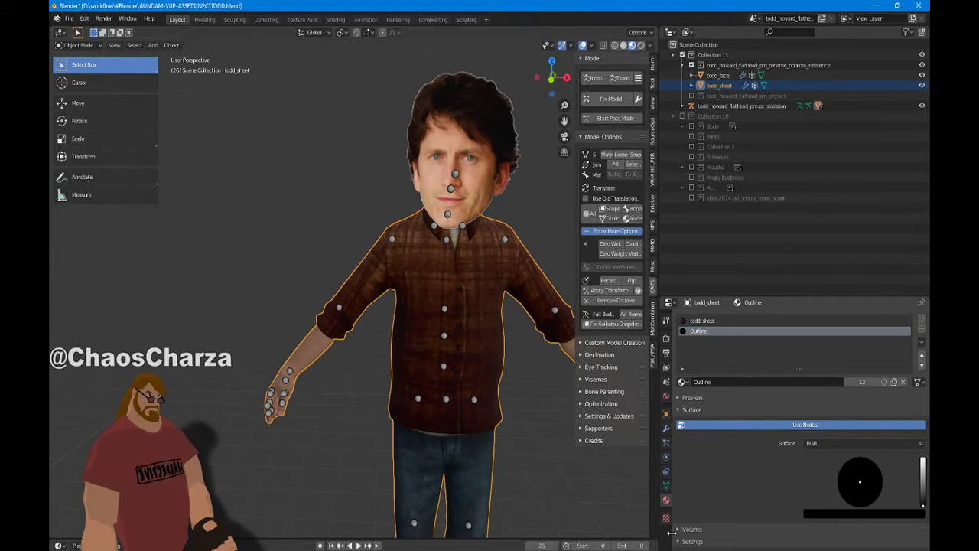
click(666, 486)
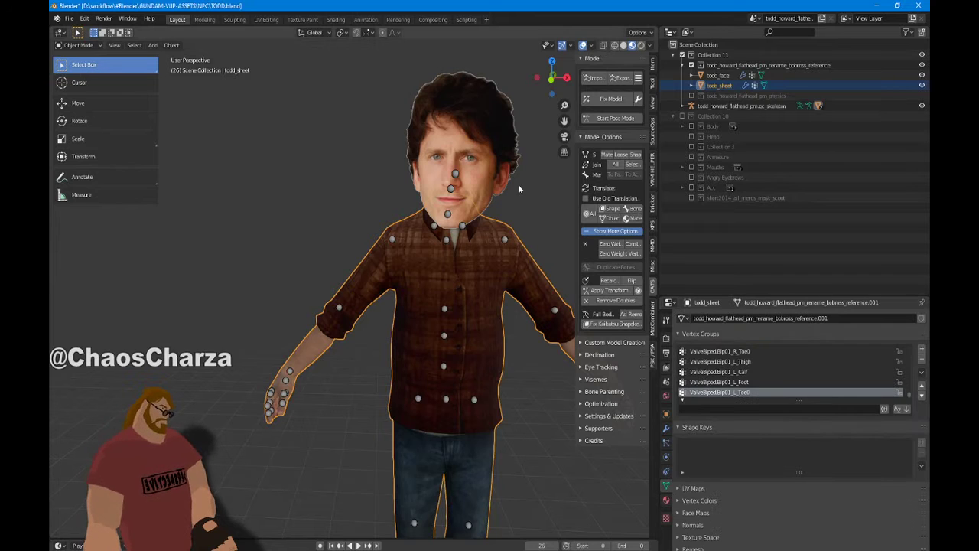
click(506, 149)
click(667, 500)
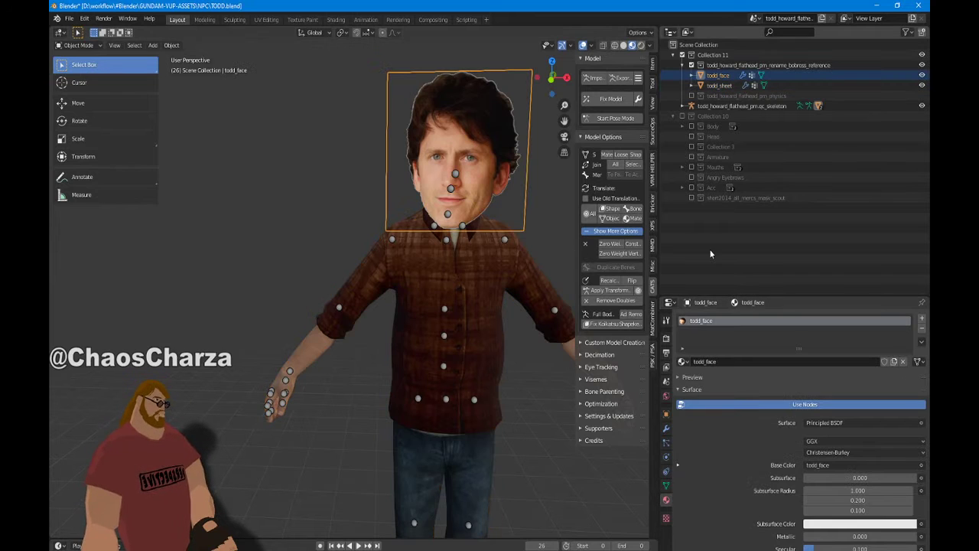
click(508, 365)
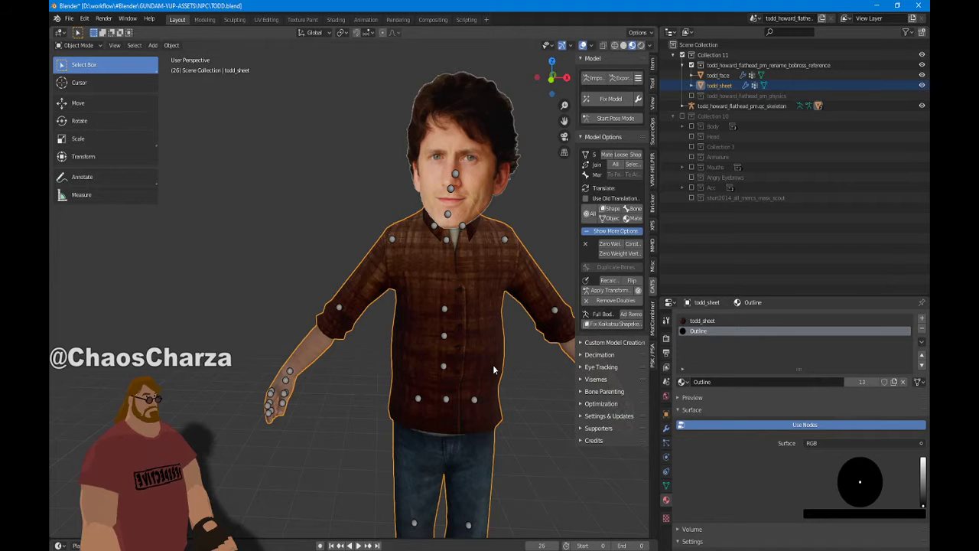
key(KP_1)
scroll(492, 368, up, 4)
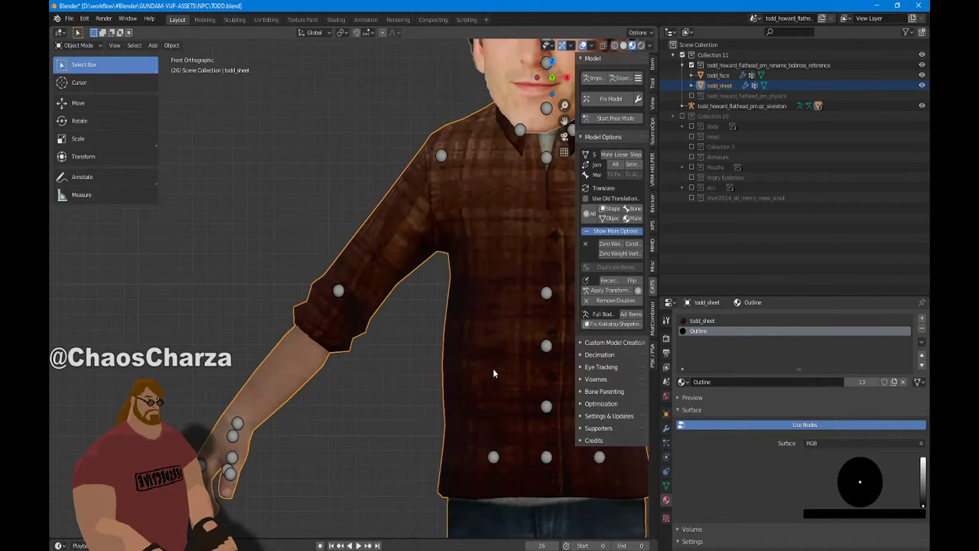
scroll(413, 258, down, 5)
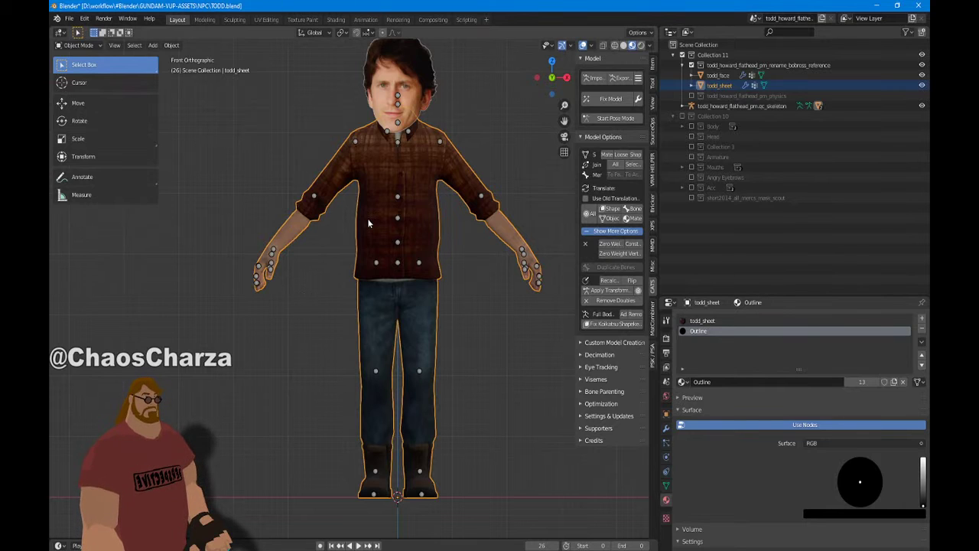
middle_drag(367, 218, 433, 181)
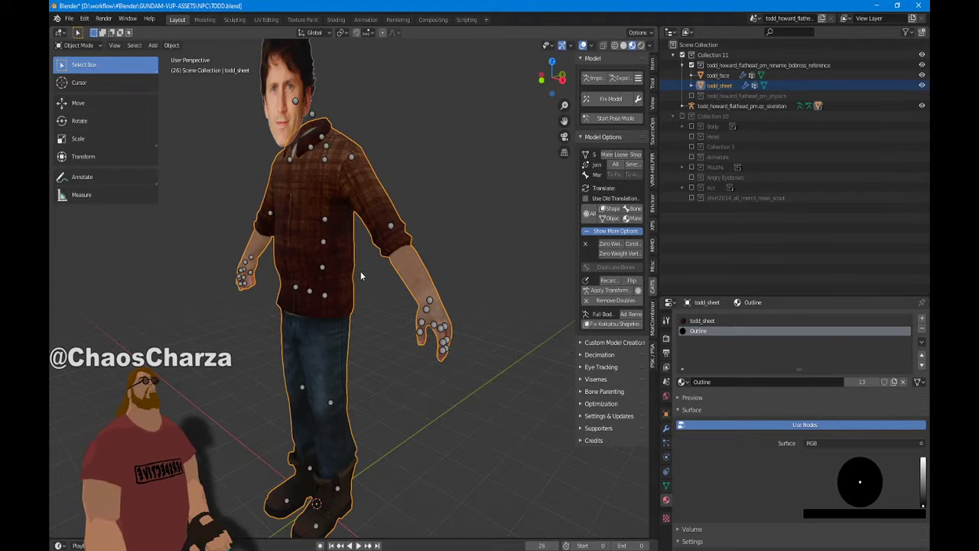
scroll(362, 276, down, 3)
middle_drag(362, 276, 439, 284)
scroll(439, 285, up, 3)
scroll(432, 290, down, 3)
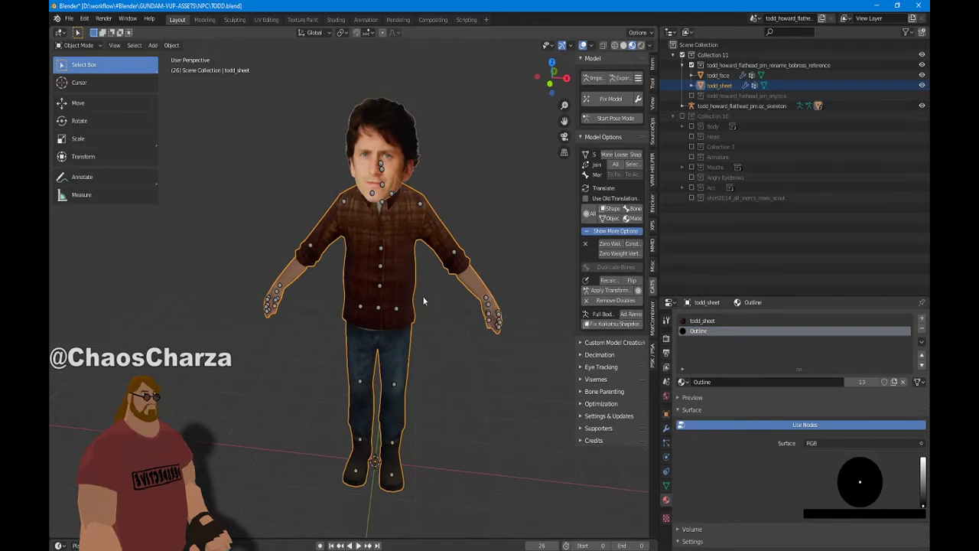
key(KP_1)
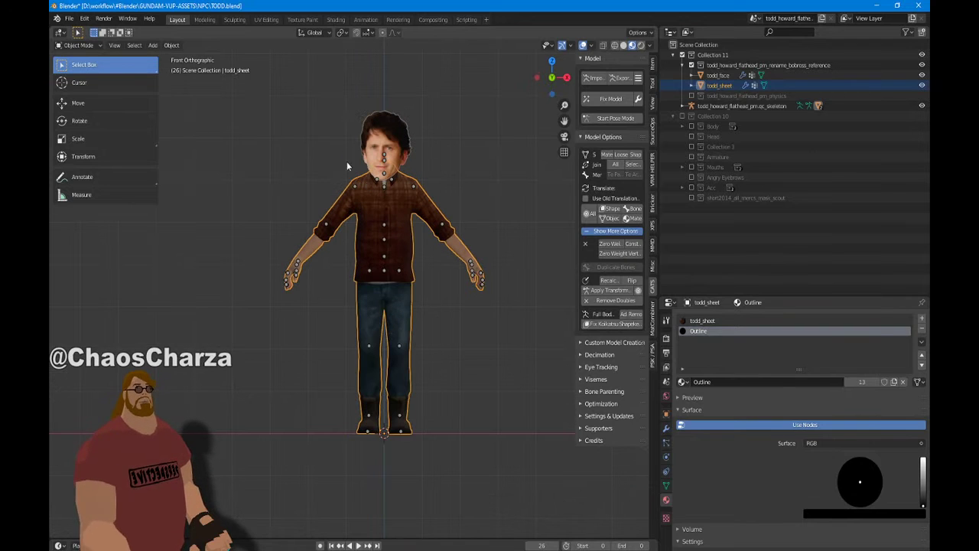
scroll(344, 145, up, 4)
scroll(390, 198, down, 3)
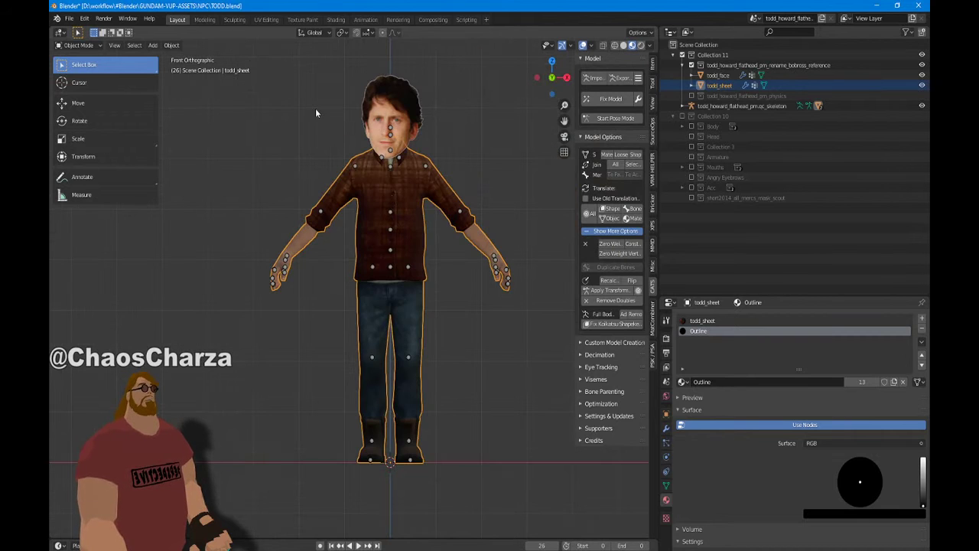
In the Shading workspace, show the todd_sheet image in the Image Editor beside its node
click(336, 19)
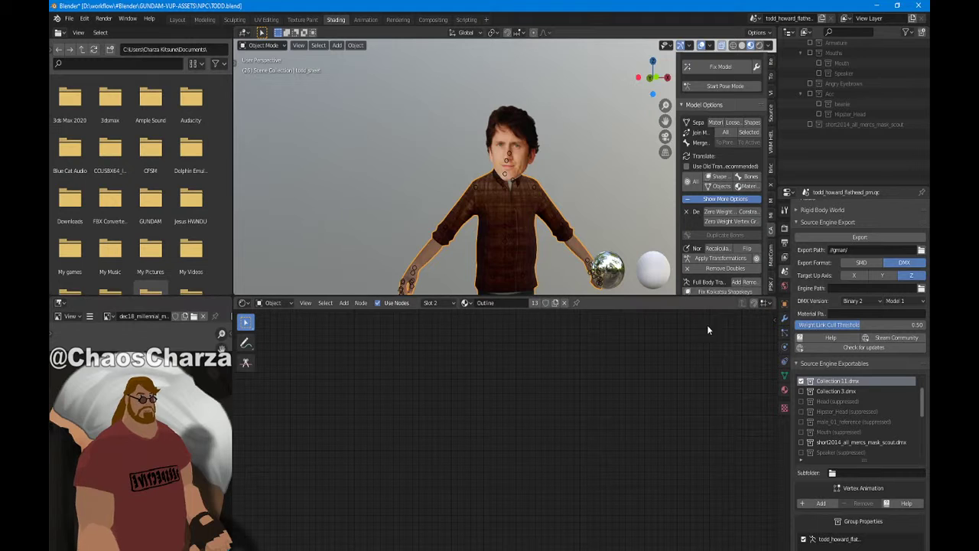
click(784, 389)
click(819, 210)
scroll(567, 434, up, 3)
middle_drag(565, 428, 533, 370)
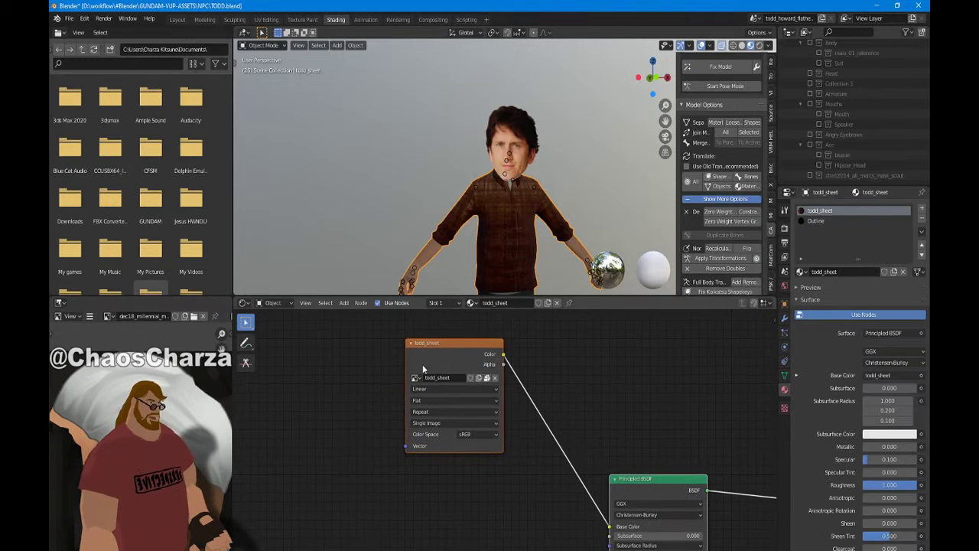
click(107, 316)
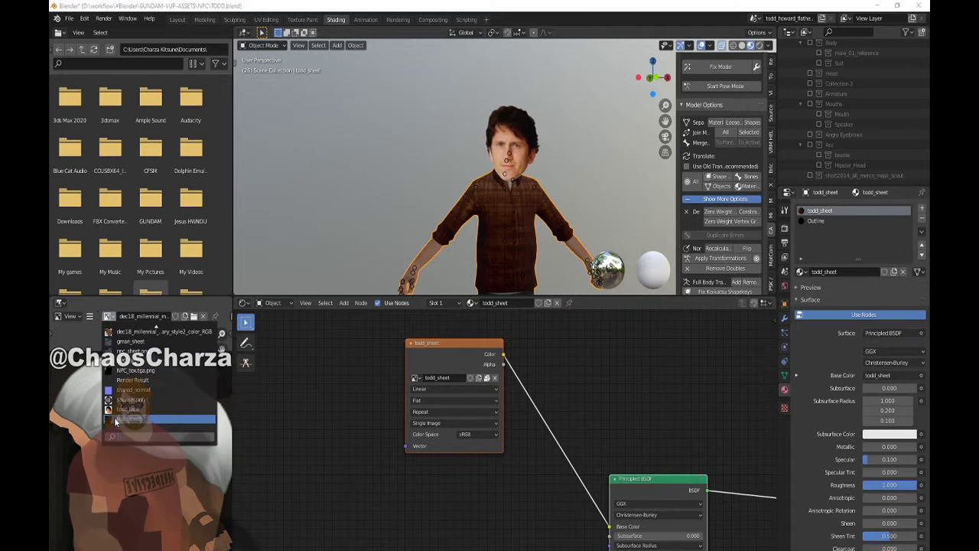
click(207, 421)
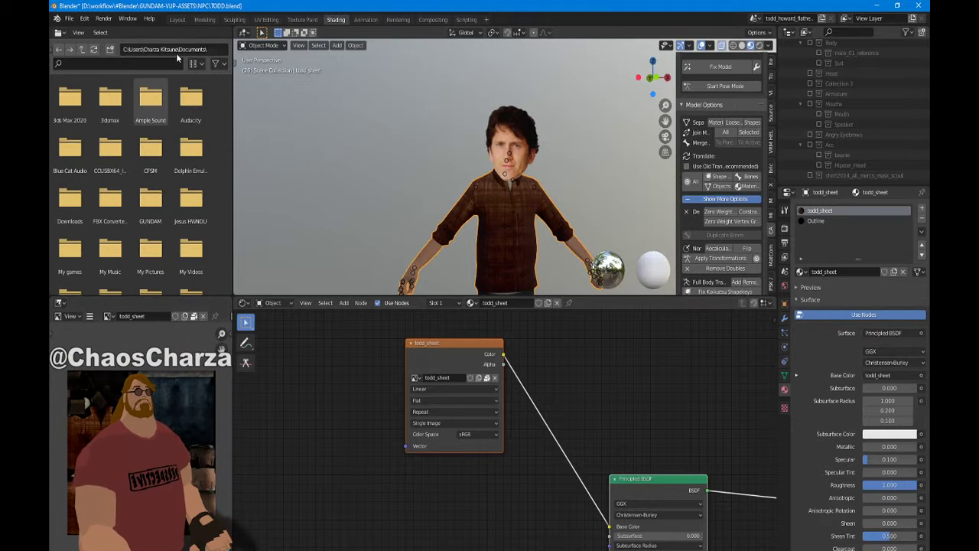
scroll(398, 414, down, 1)
scroll(397, 413, up, 1)
middle_drag(398, 414, 459, 520)
scroll(315, 95, up, 3)
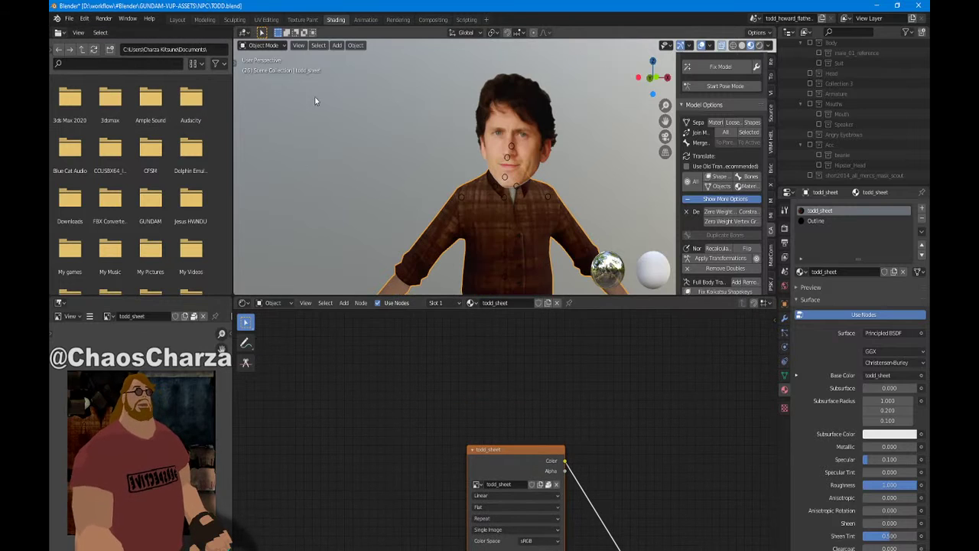
Save the todd_sheet image as todd_sheet.png in the NPC folder
click(89, 316)
mouse_move(126, 338)
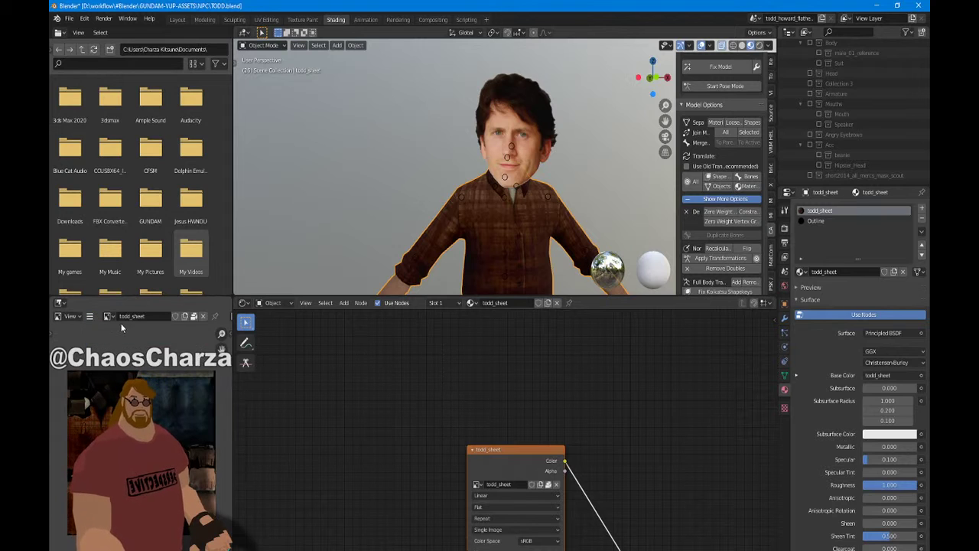
click(89, 316)
mouse_move(126, 338)
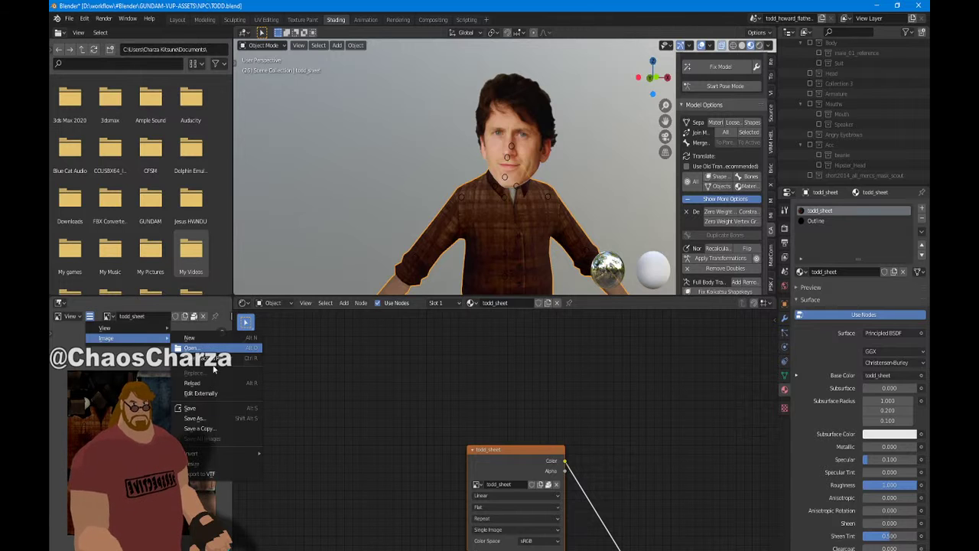
click(225, 418)
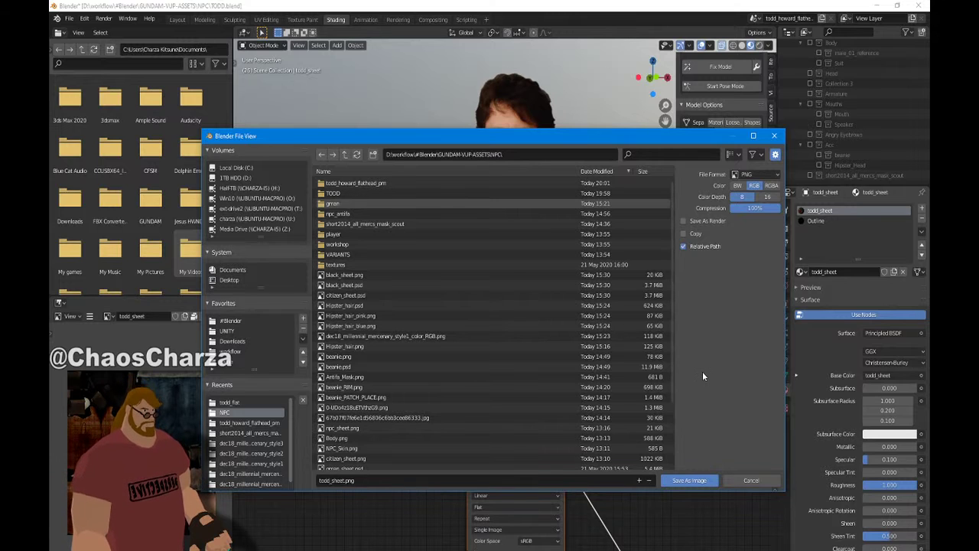
click(696, 479)
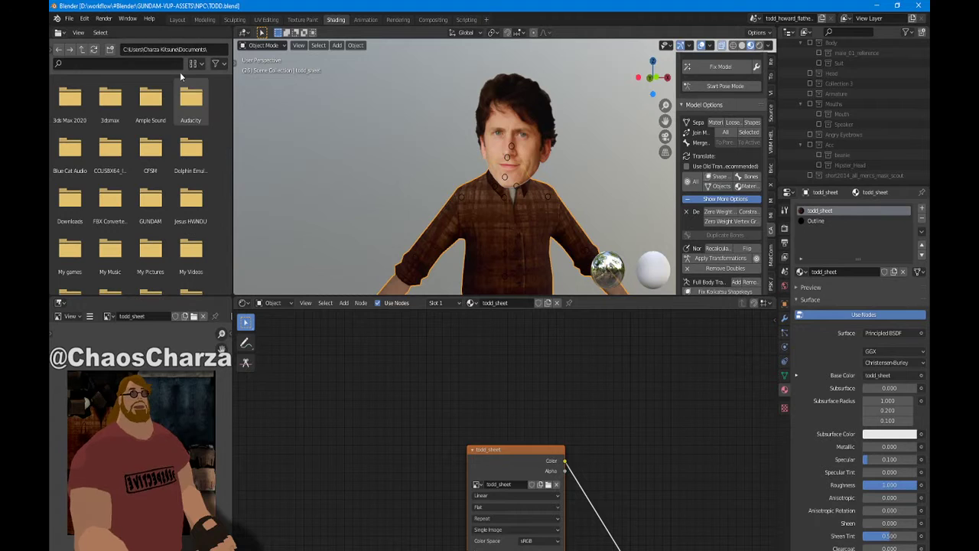
Switch the Image Editor to todd_face and save it as todd_face.png
click(76, 21)
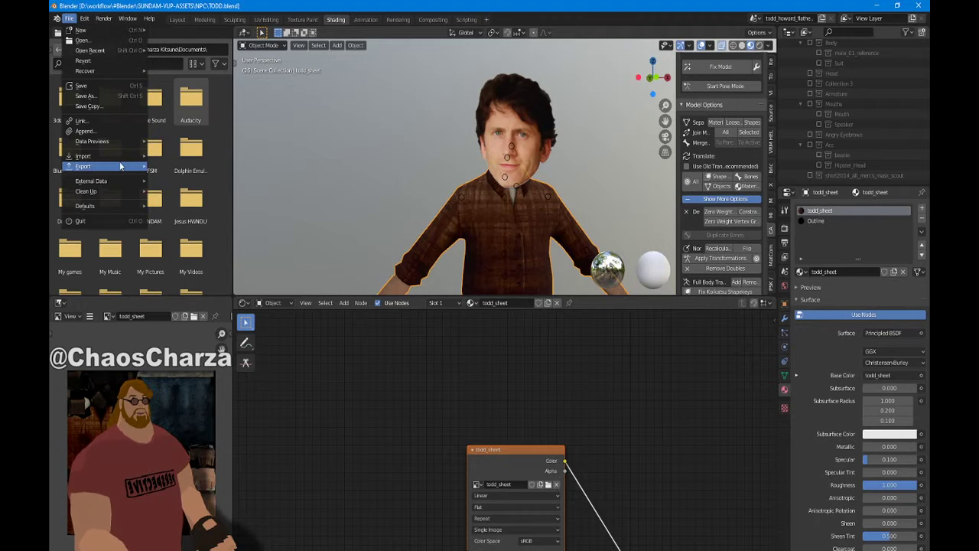
mouse_move(120, 165)
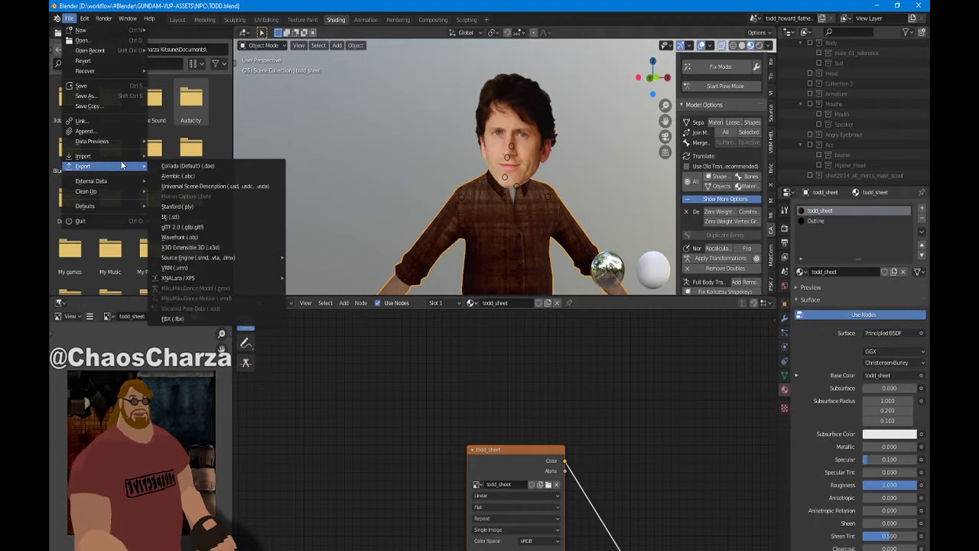
click(108, 316)
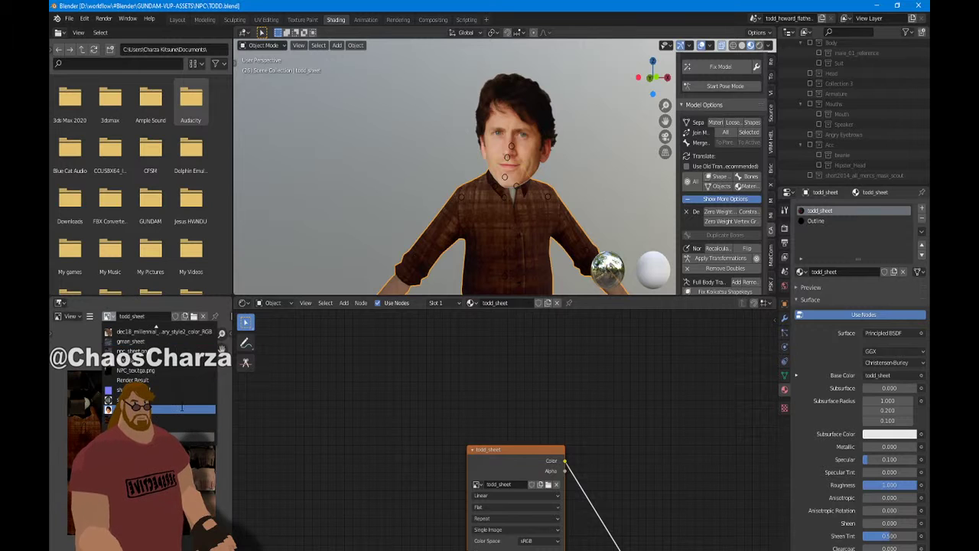
click(181, 407)
click(90, 316)
mouse_move(130, 339)
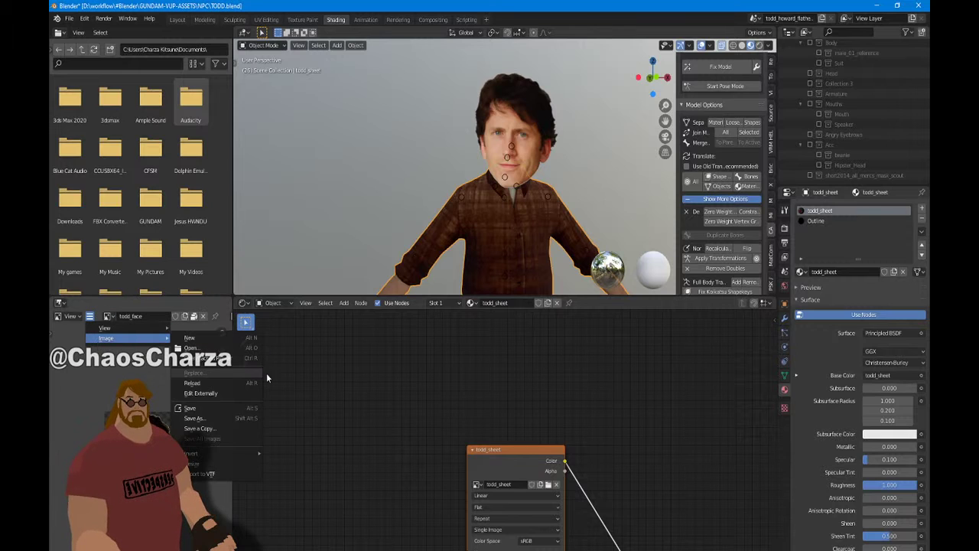
click(247, 421)
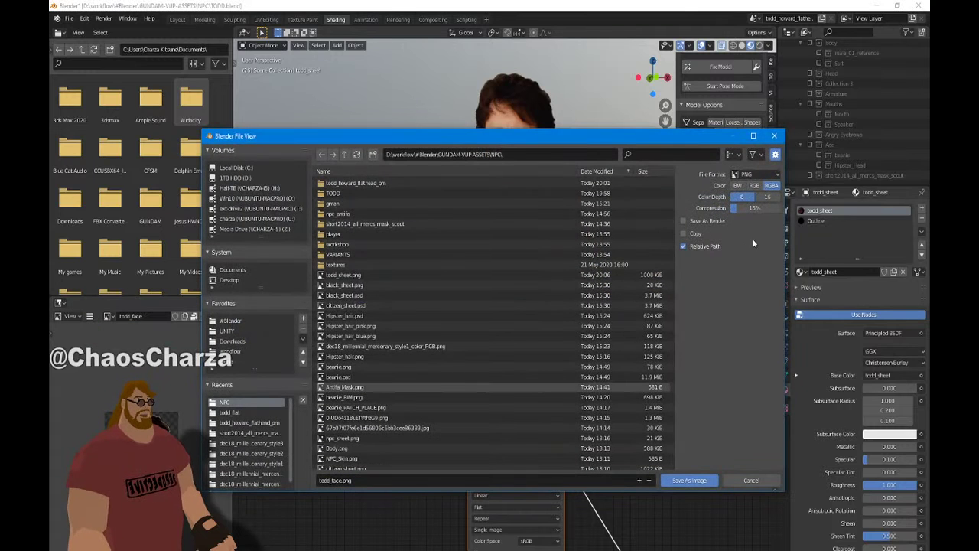
click(688, 481)
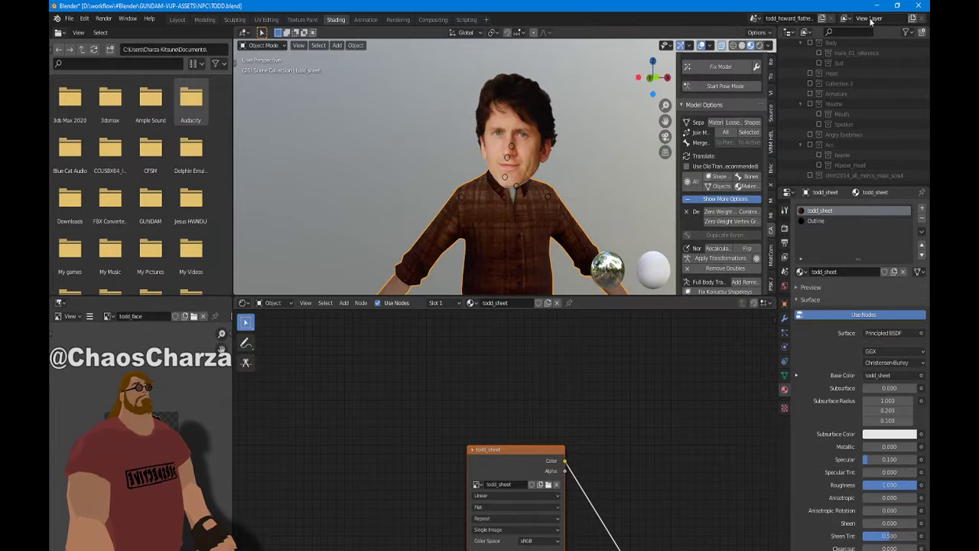
Switch Blender to the Layout workspace and minimise it to reach the desktop
right_click(527, 176)
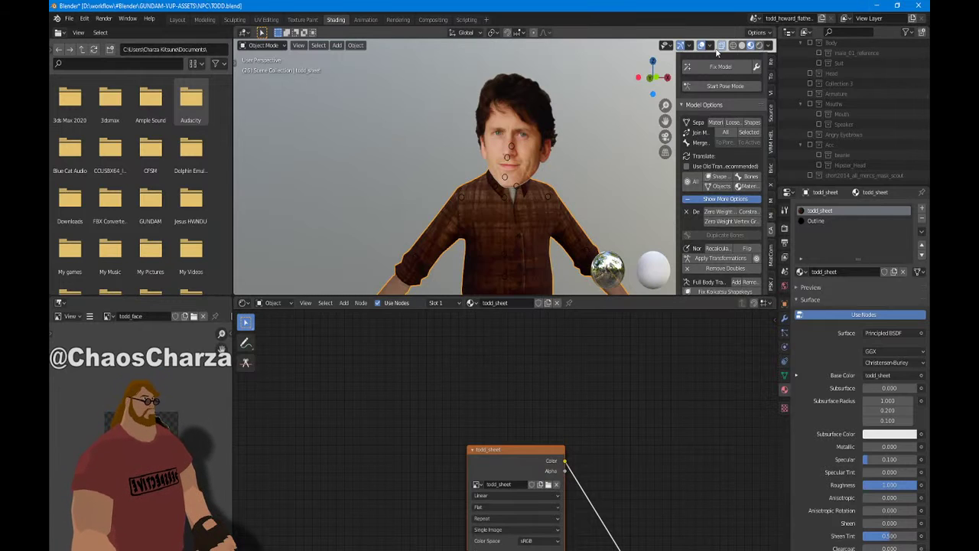
click(177, 19)
scroll(344, 159, up, 5)
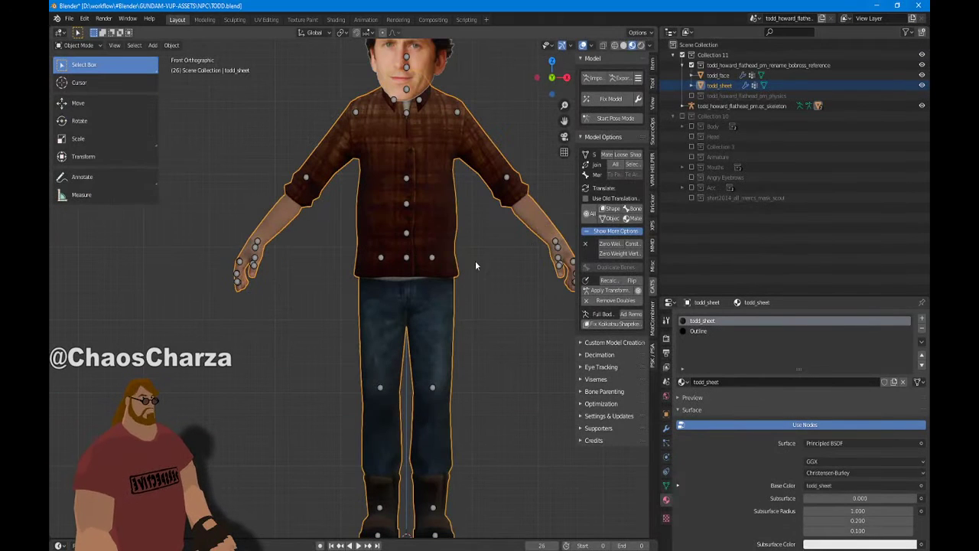
click(884, 5)
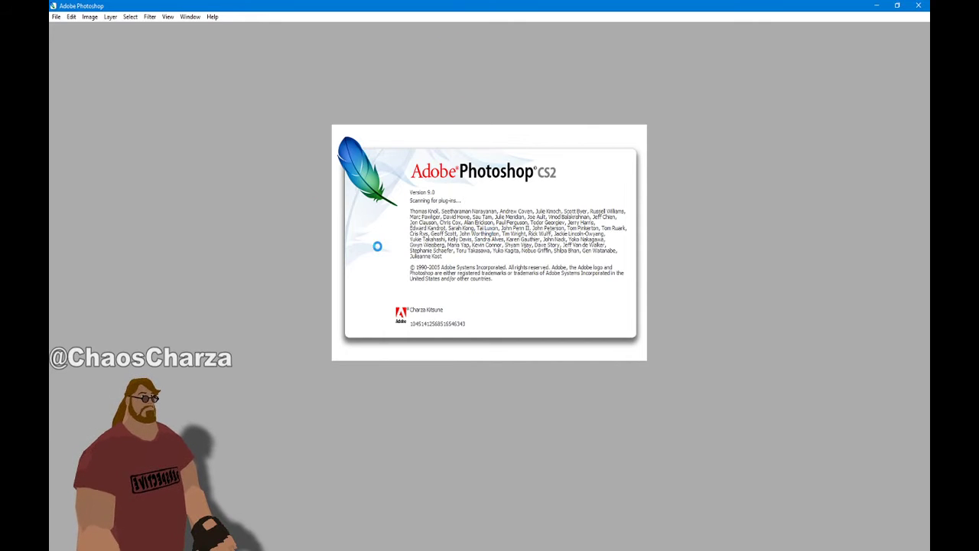
Go to the NPC folder and place the todd_sheet.png and todd_face.png windows side by side
key(alt+Tab)
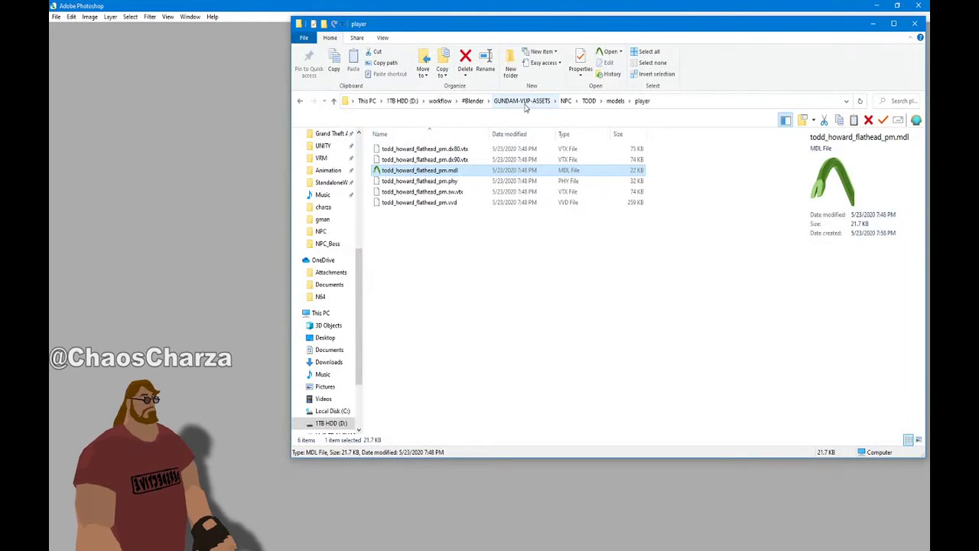
click(565, 100)
drag(506, 29, 49, 128)
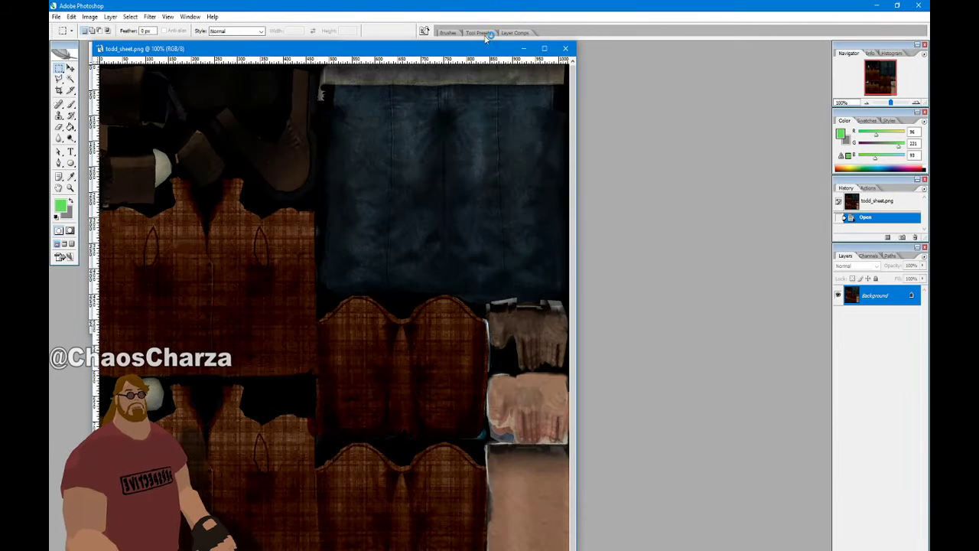
drag(448, 48, 667, 50)
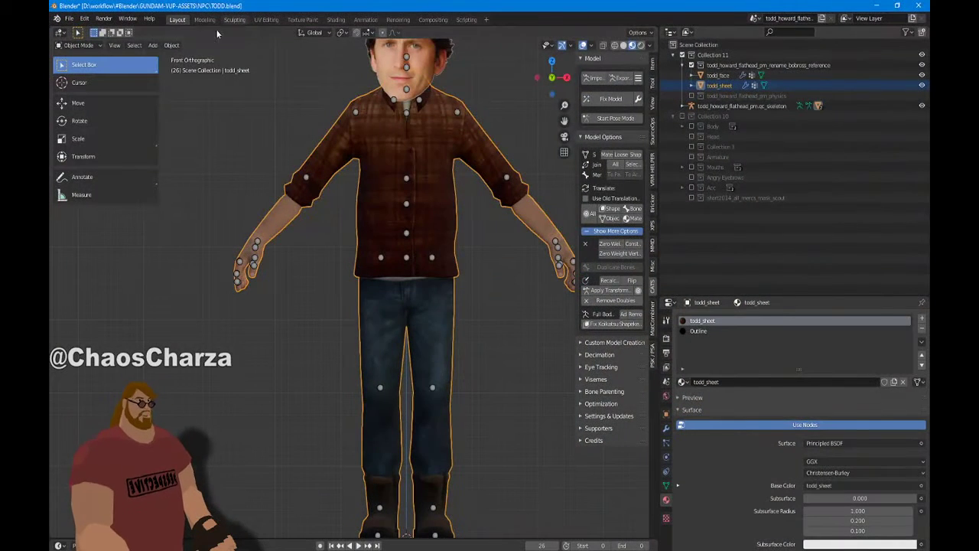
scroll(458, 162, down, 3)
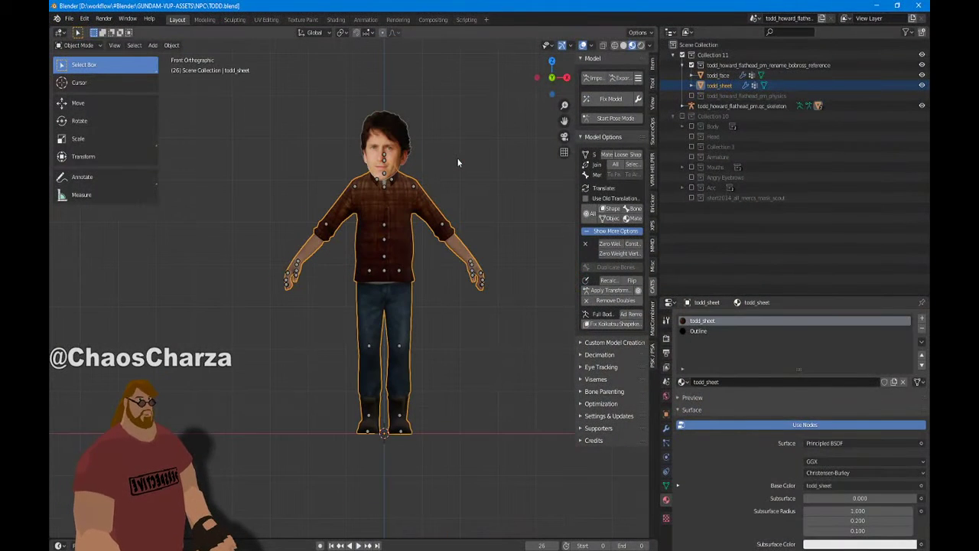
scroll(432, 164, up, 6)
middle_drag(432, 163, 493, 243)
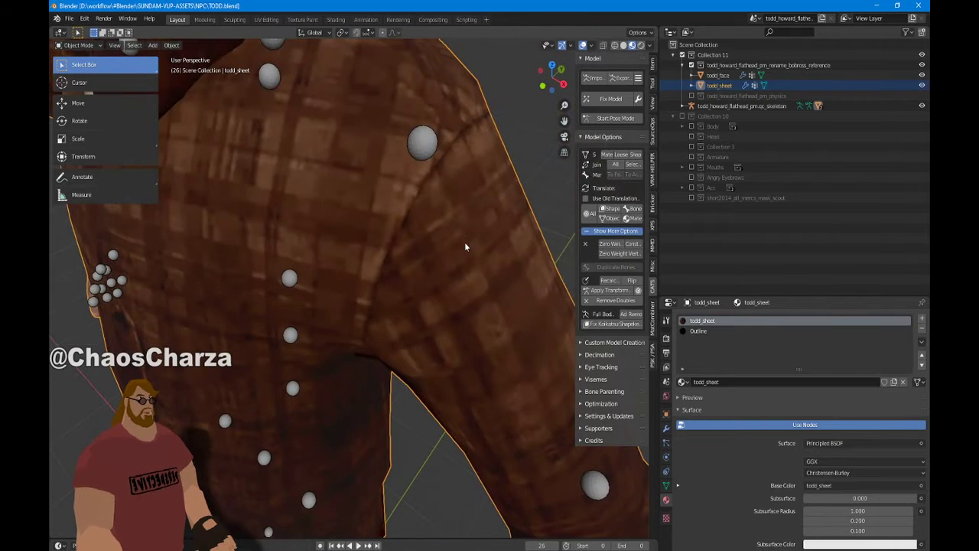
scroll(465, 214, down, 8)
scroll(505, 199, up, 5)
middle_drag(520, 188, 473, 182)
scroll(476, 192, down, 4)
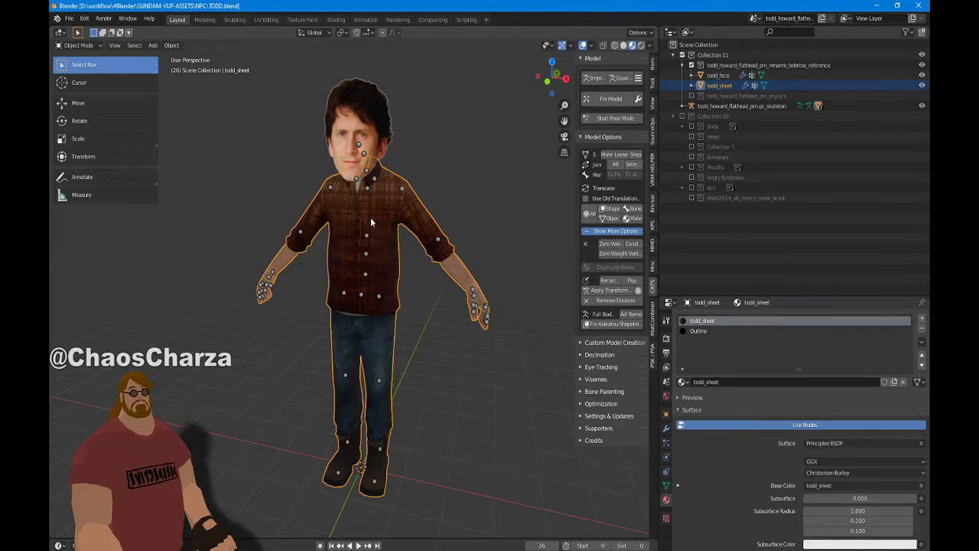
click(376, 127)
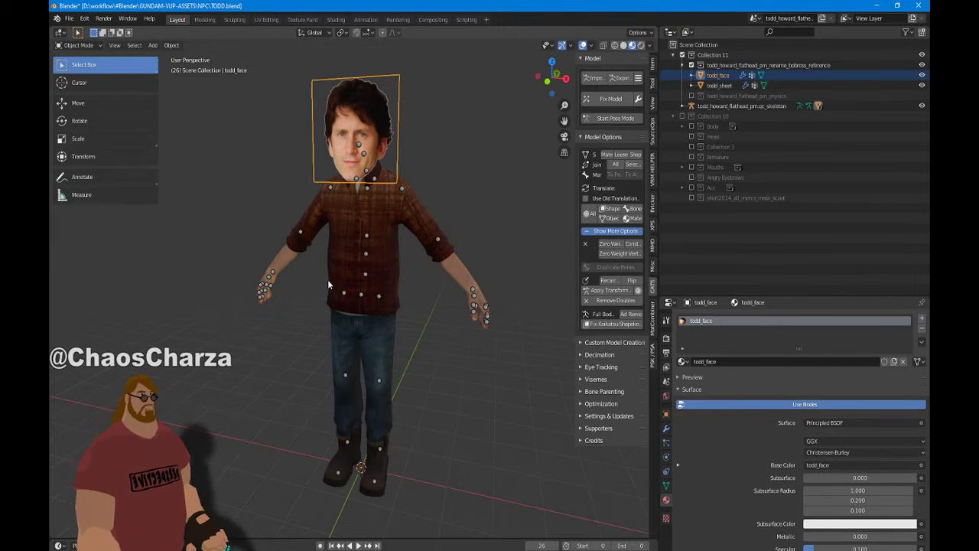
click(420, 341)
click(382, 316)
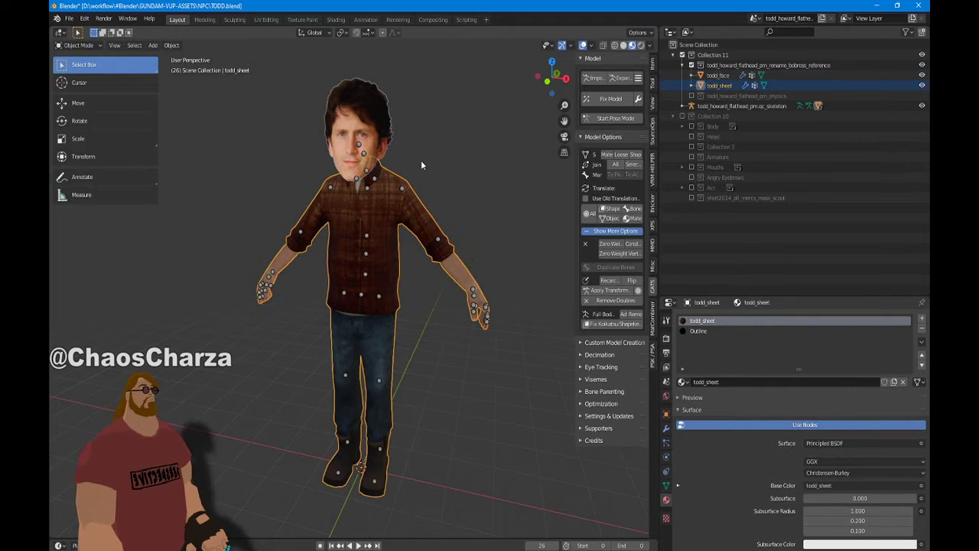
scroll(421, 160, down, 2)
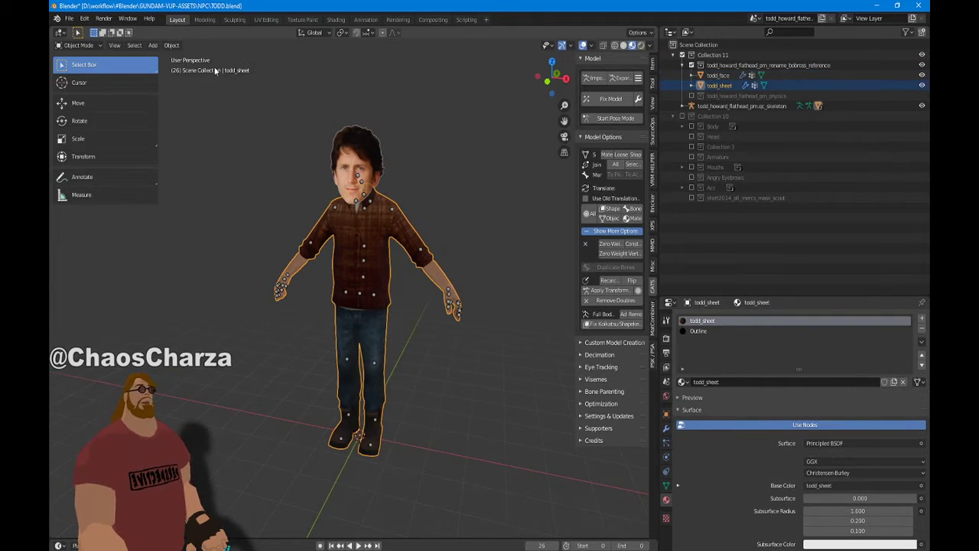
Switch to UV Editing and set a straight front orthographic view of the character
click(265, 19)
scroll(671, 145, down, 4)
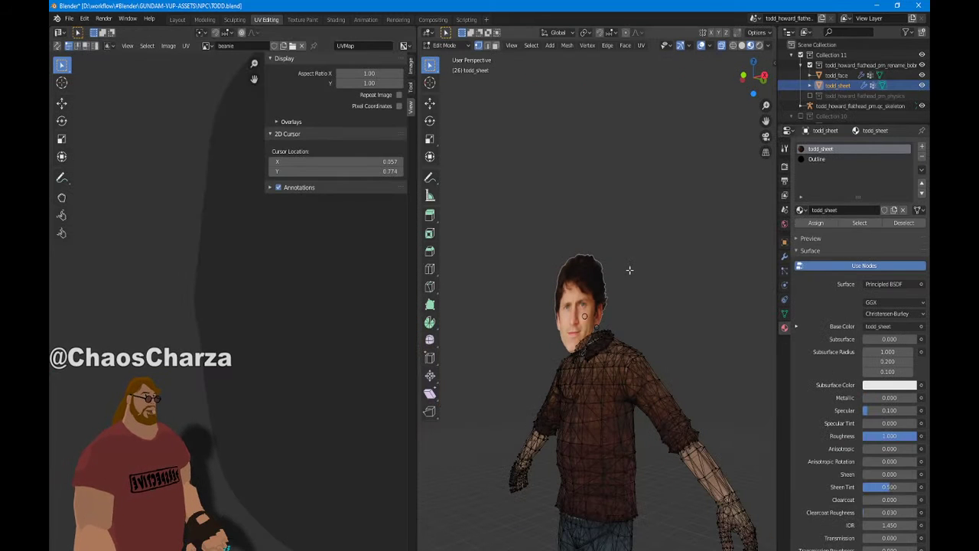
scroll(670, 145, down, 5)
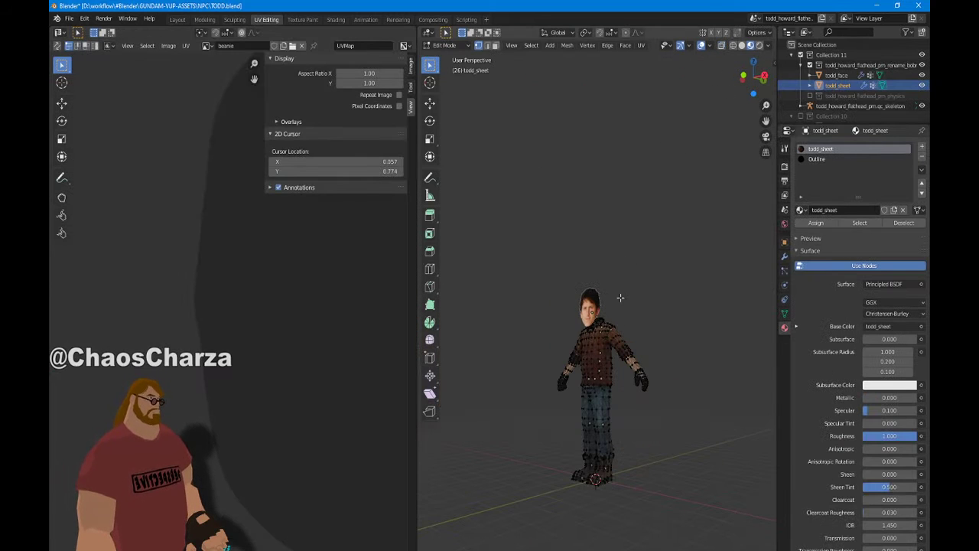
scroll(341, 302, down, 5)
key(KP_1)
scroll(661, 301, up, 5)
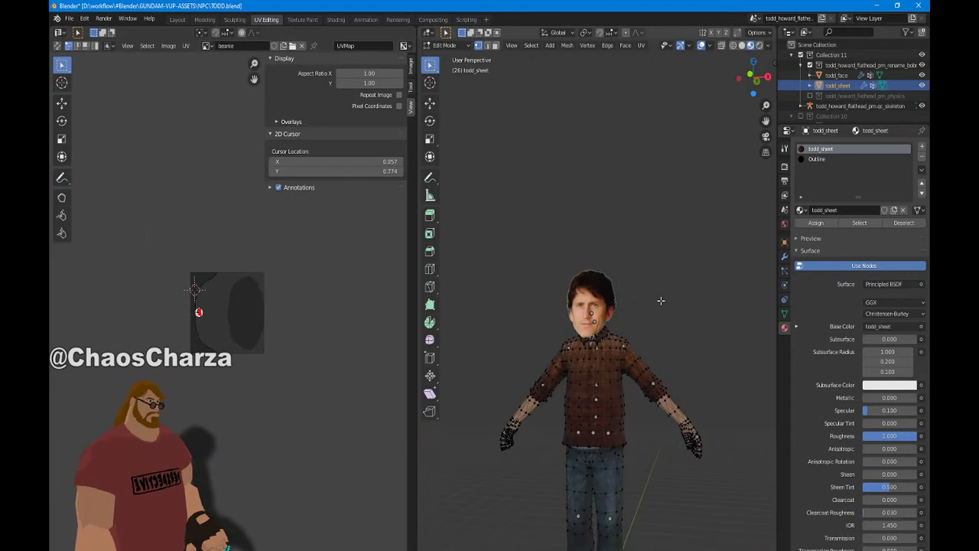
key(KP_1)
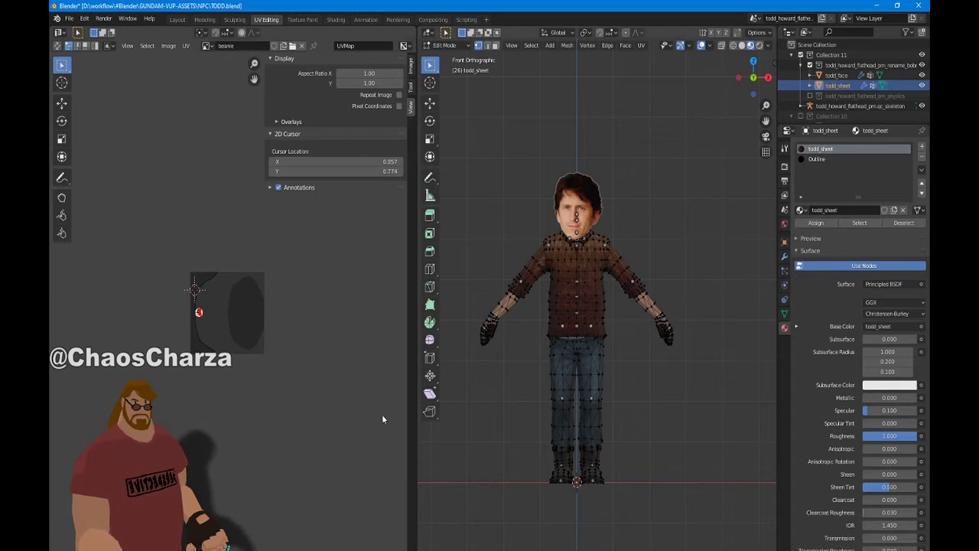
Select the whole mesh, then move the upper and lower UV islands onto the texture
key(a)
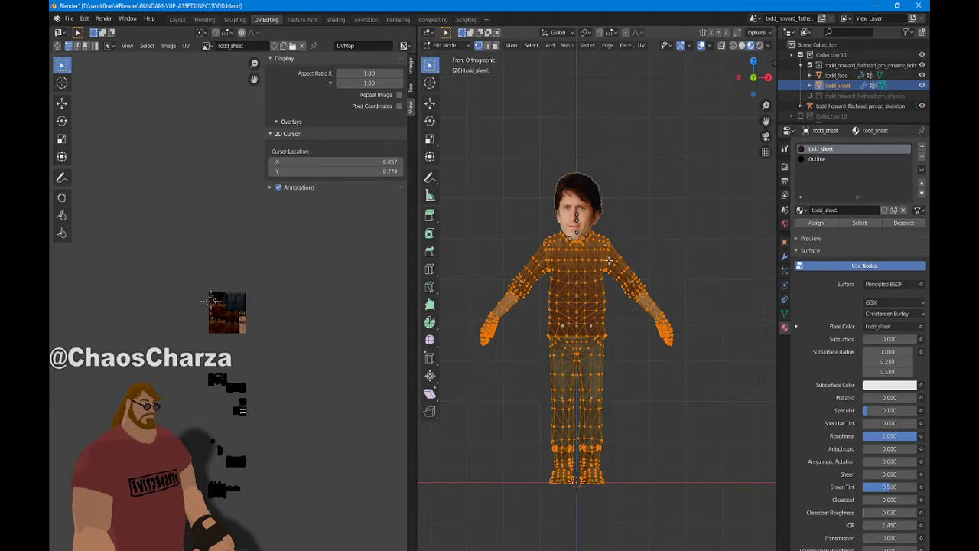
scroll(350, 370, up, 2)
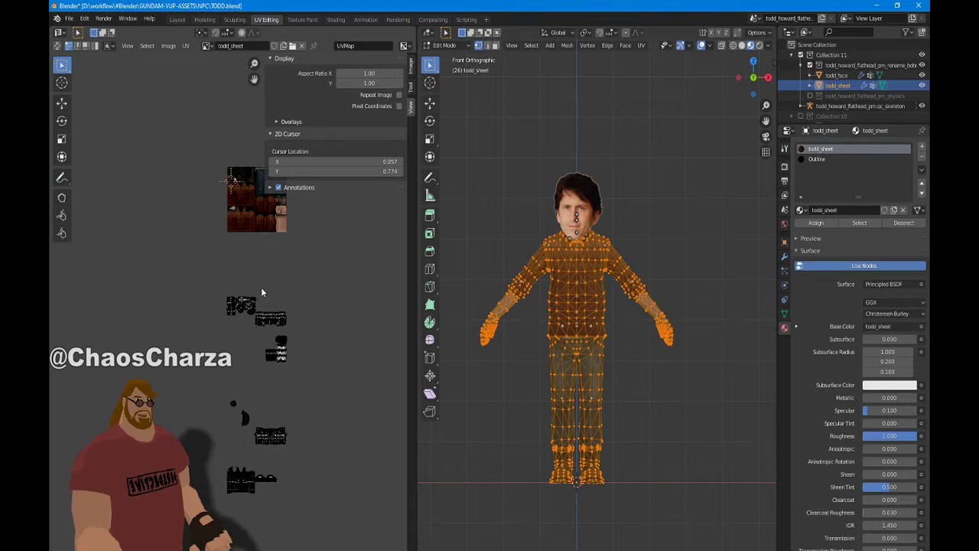
scroll(261, 288, down, 2)
drag(203, 280, 277, 350)
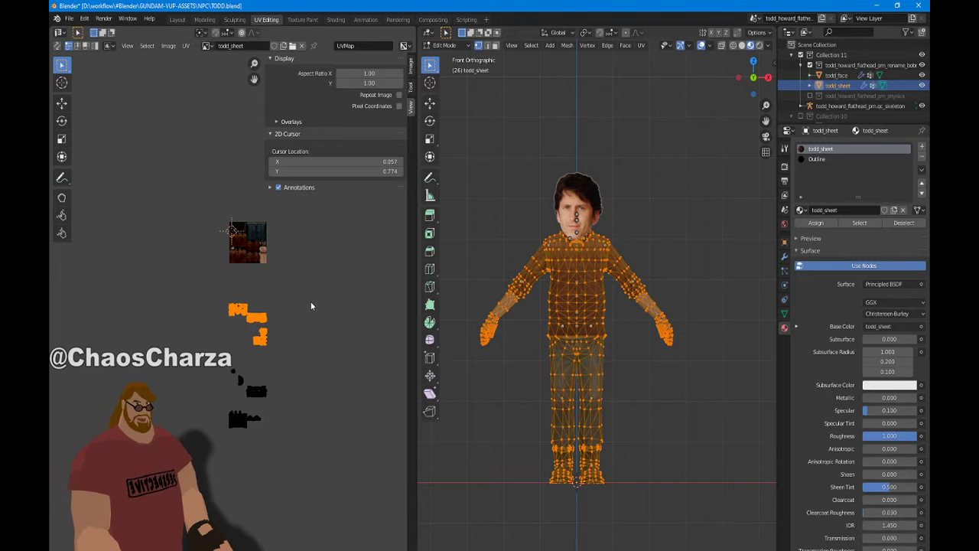
key(g)
click(311, 301)
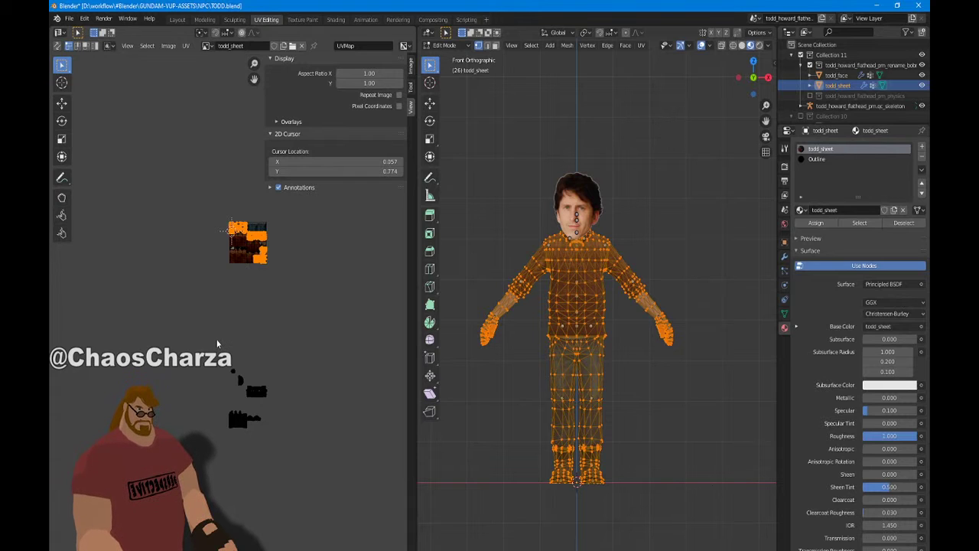
click(202, 327)
drag(202, 327, 296, 391)
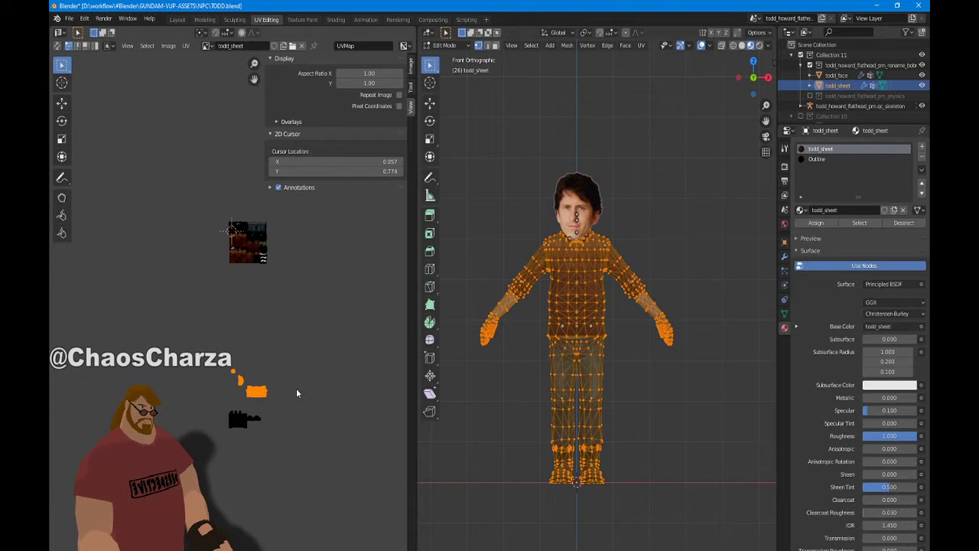
key(g)
click(297, 388)
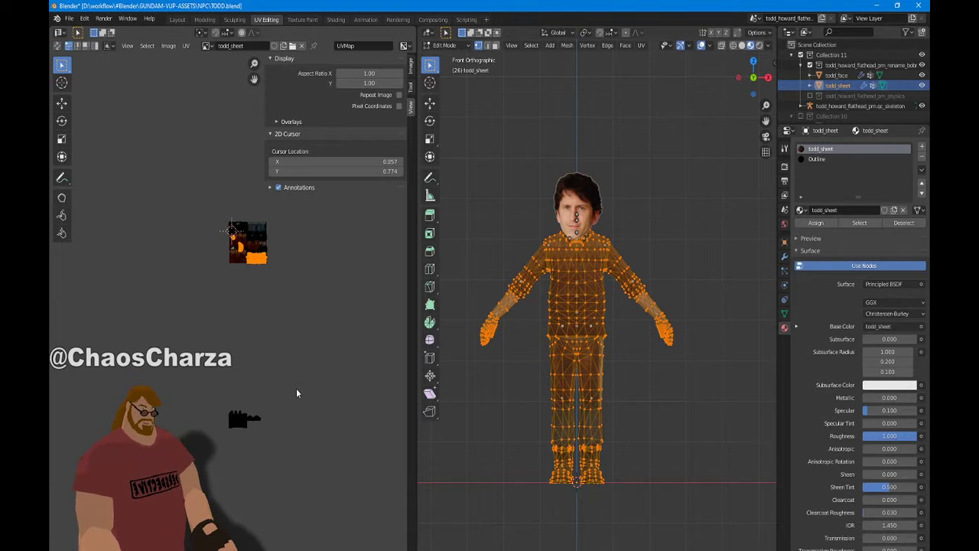
Box-select the small stray UV island and frame the todd_sheet texture
scroll(268, 332, up, 3)
scroll(269, 336, down, 3)
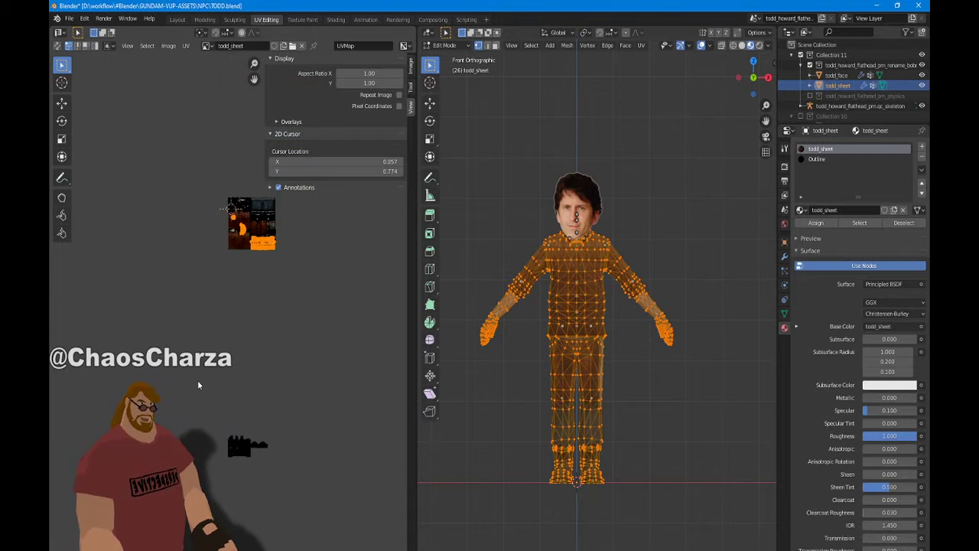
key(b)
drag(224, 374, 303, 462)
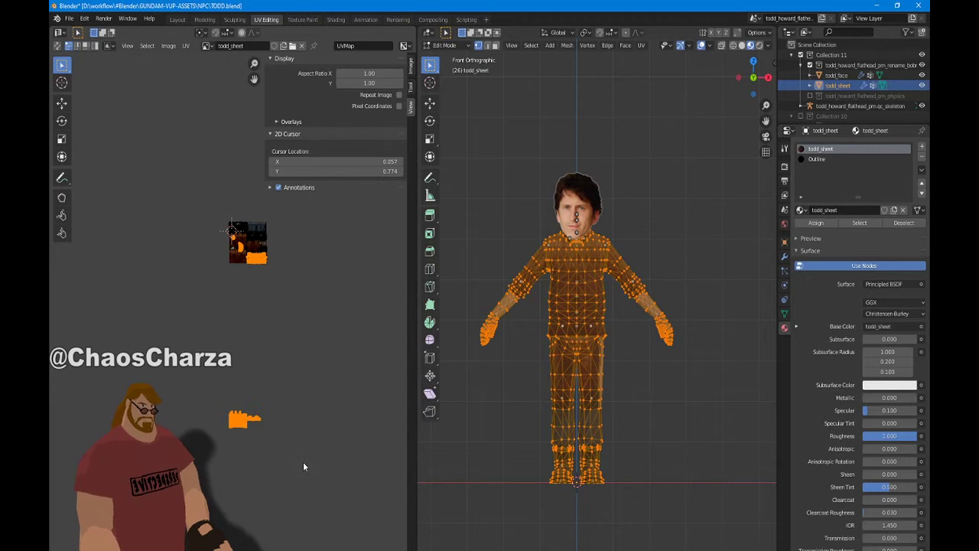
scroll(303, 457, up, 6)
middle_drag(386, 281, 365, 460)
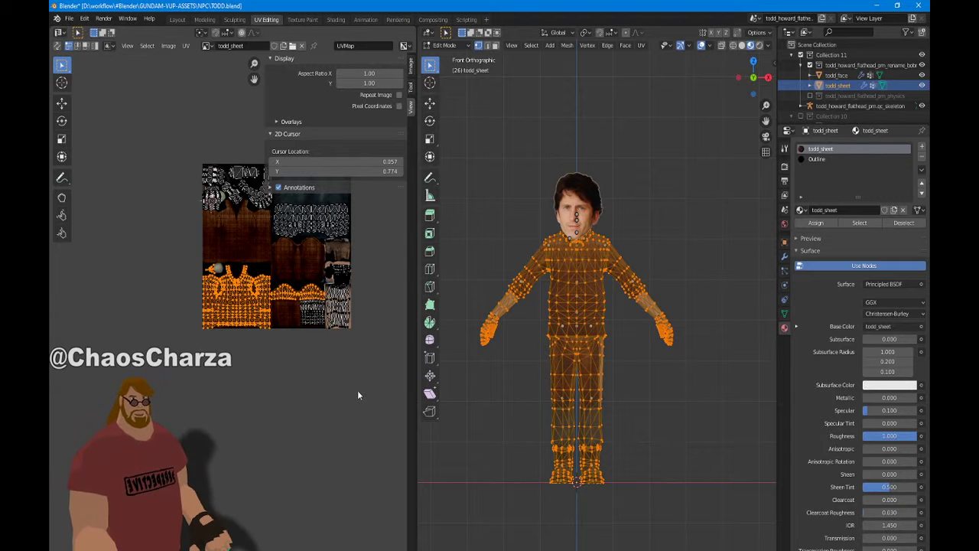
Zoom the UV editor over todd_sheet to inspect the islands, then orbit the model into perspective
scroll(357, 390, up, 2)
scroll(358, 391, down, 2)
scroll(341, 436, up, 1)
scroll(339, 433, up, 3)
scroll(309, 459, up, 1)
scroll(299, 458, down, 4)
scroll(336, 433, up, 1)
scroll(337, 433, up, 1)
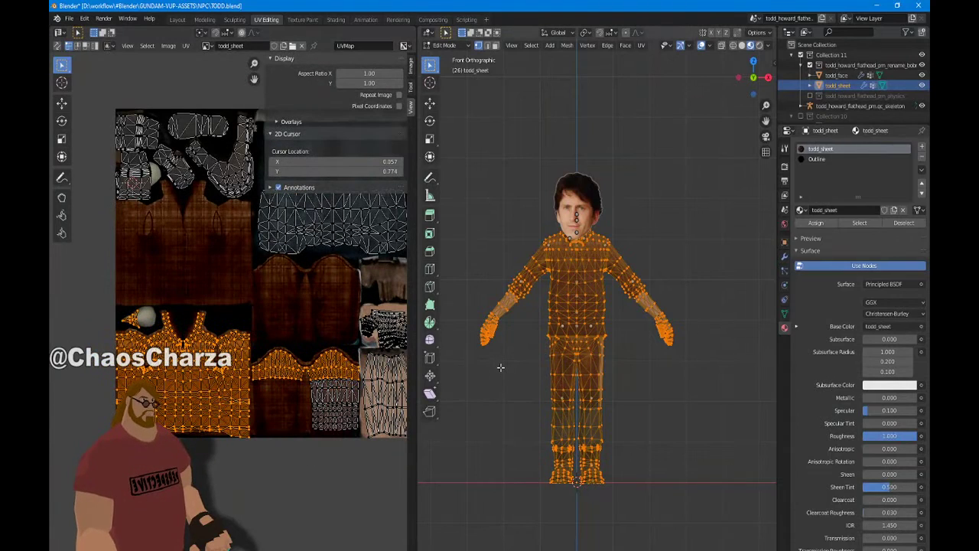
scroll(315, 345, down, 1)
middle_drag(535, 360, 492, 423)
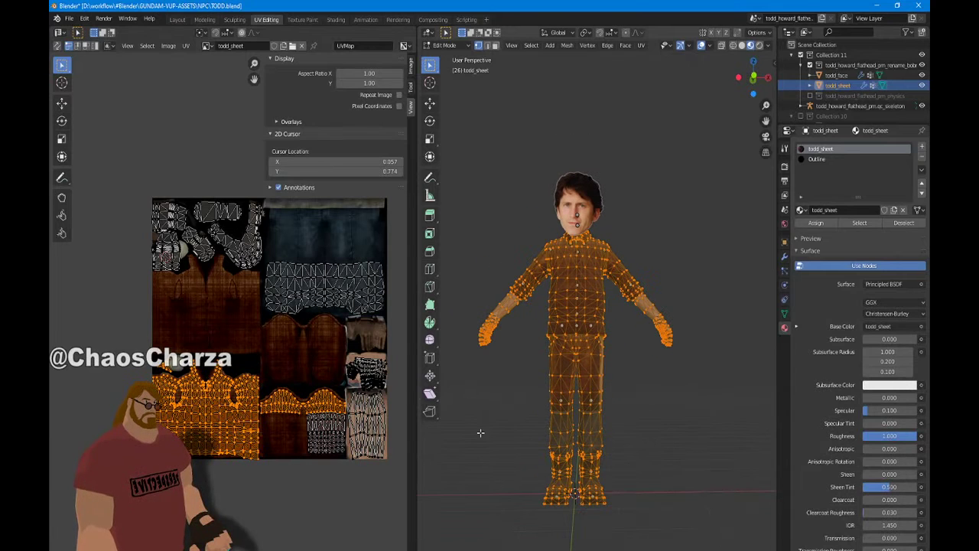
scroll(290, 528, down, 7)
Undo earlier island moves, trial-move the small lower-left islands onto the texture, then undo
key(ctrl+z)
key(ctrl+z)
key(ctrl+z)
key(ctrl+z)
key(ctrl+z)
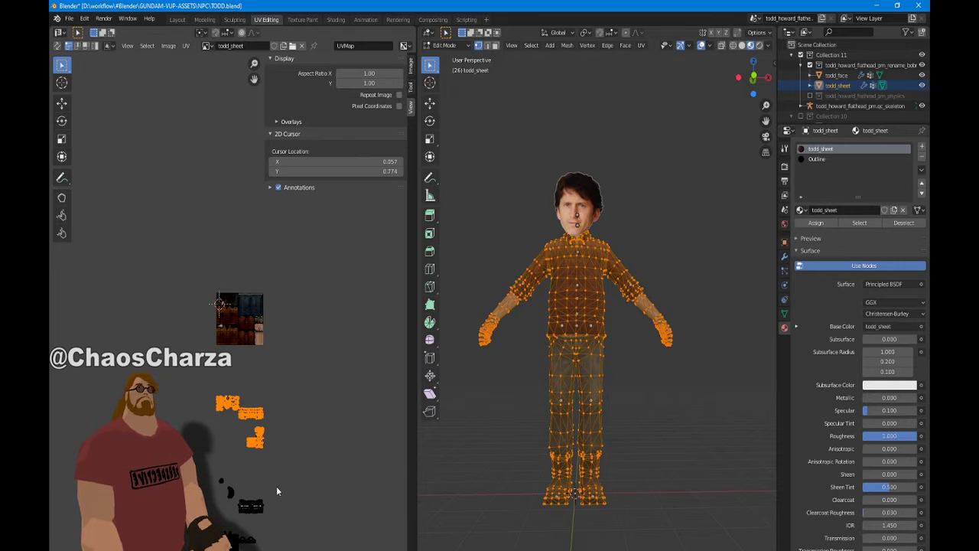
scroll(277, 487, down, 5)
scroll(277, 487, up, 4)
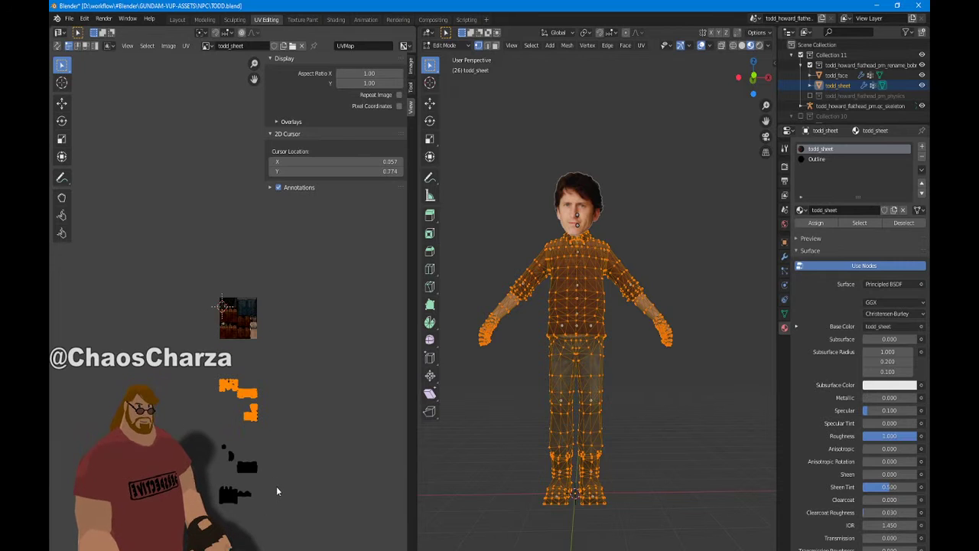
key(ctrl+z)
key(g)
right_click(277, 487)
key(g)
right_click(278, 491)
drag(210, 407, 286, 485)
key(g)
click(324, 435)
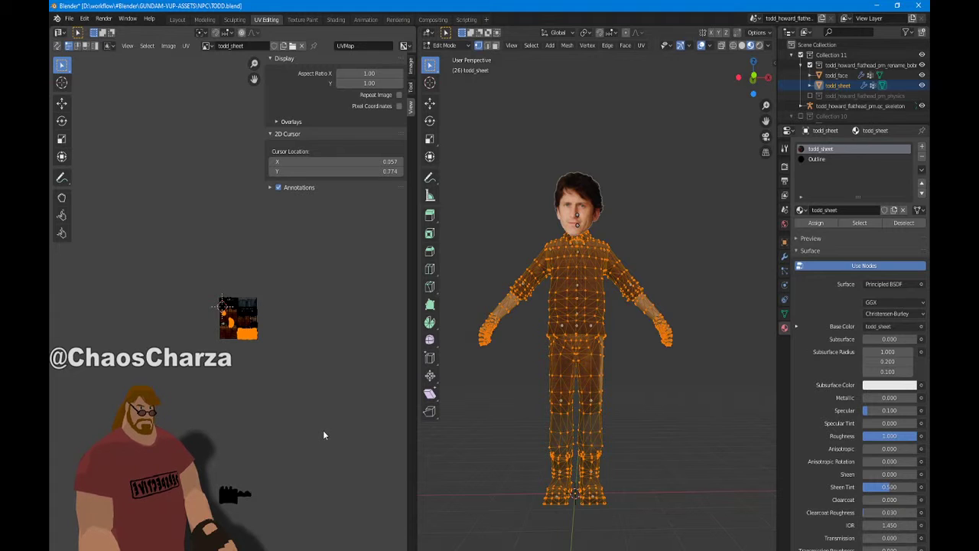
key(ctrl+z)
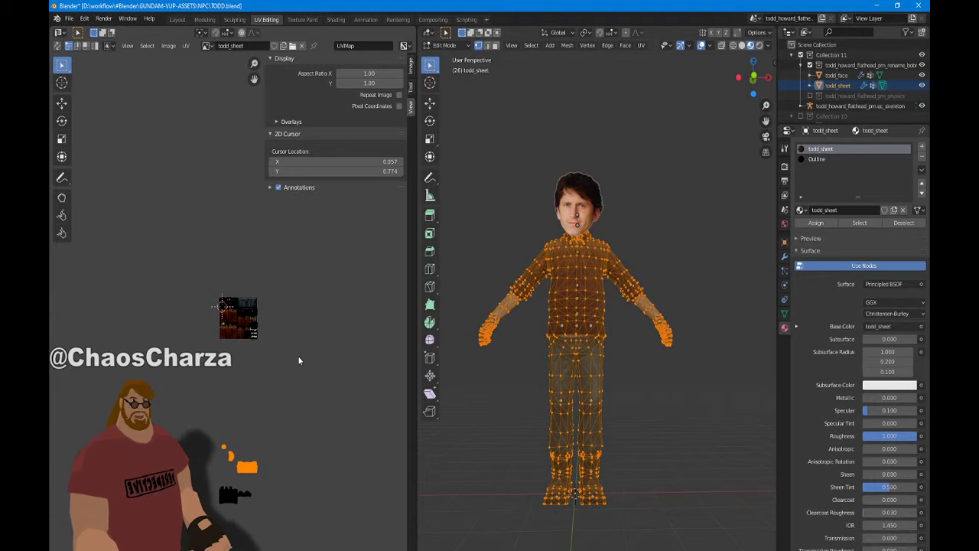
Turn off Constrain to Image Bounds in the UV menu
click(168, 46)
mouse_move(188, 47)
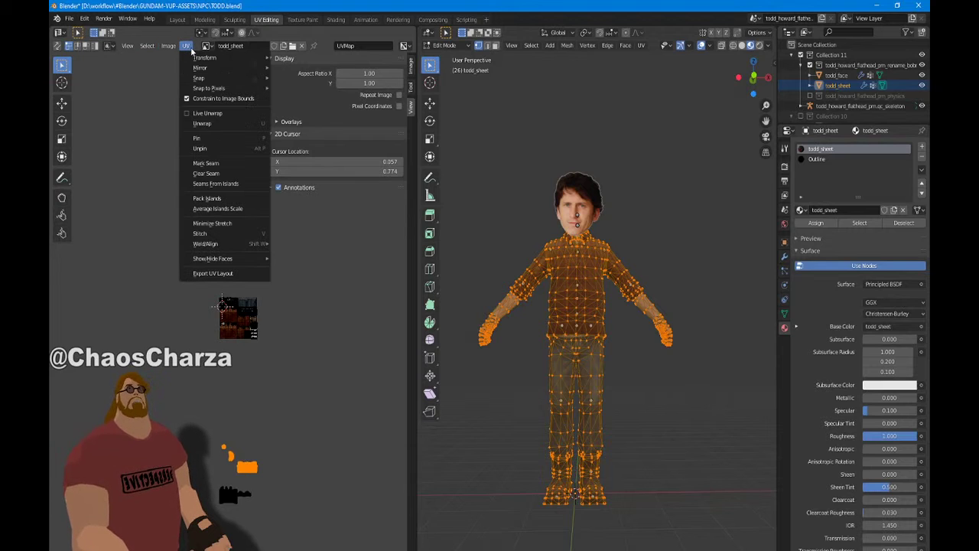
click(211, 99)
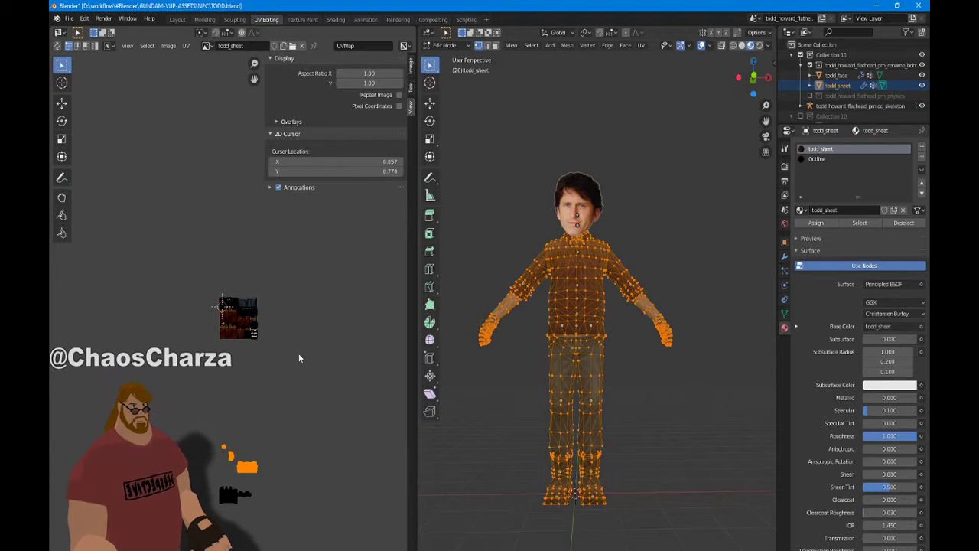
Try vertical Y offsets of 2, 3 and 4 for the islands, then cancel the move
key(g)
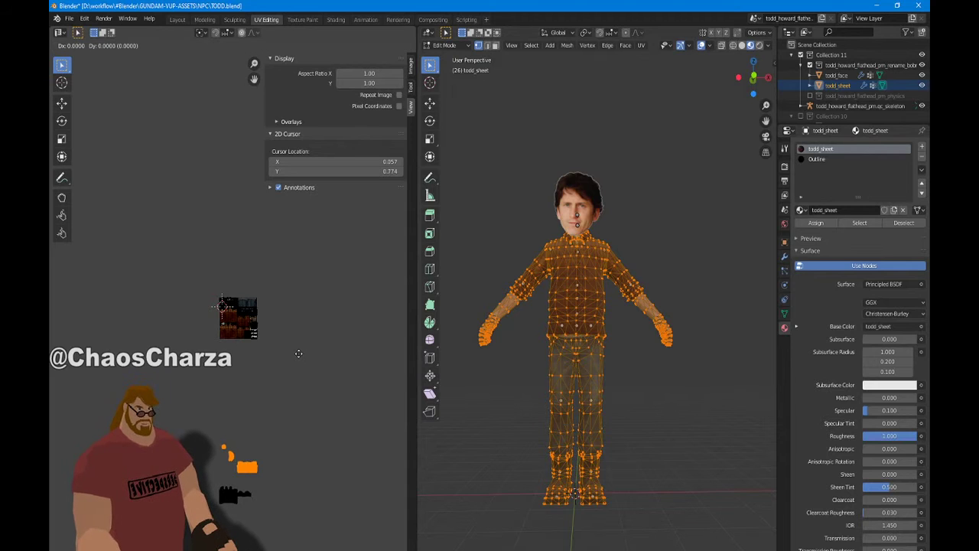
key(y)
key(2)
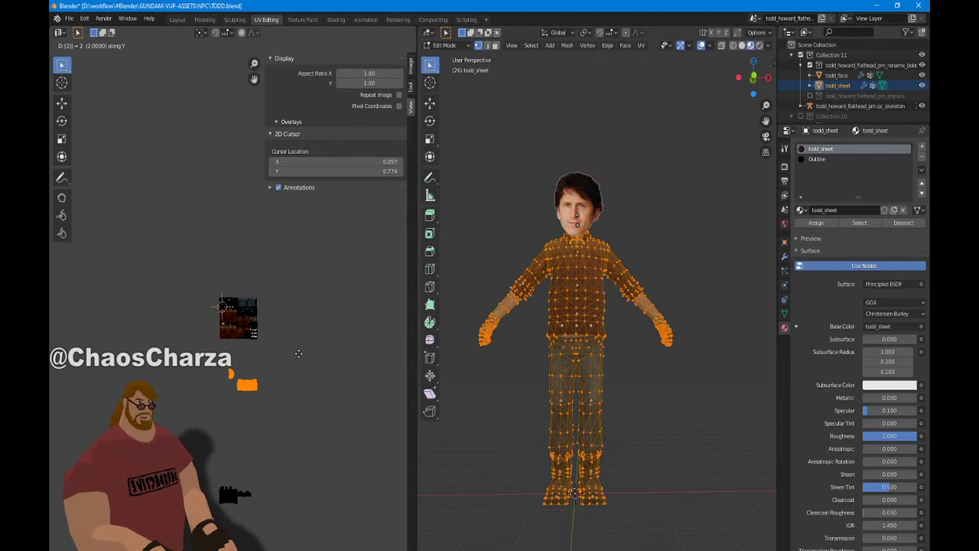
key(BackSpace)
key(3)
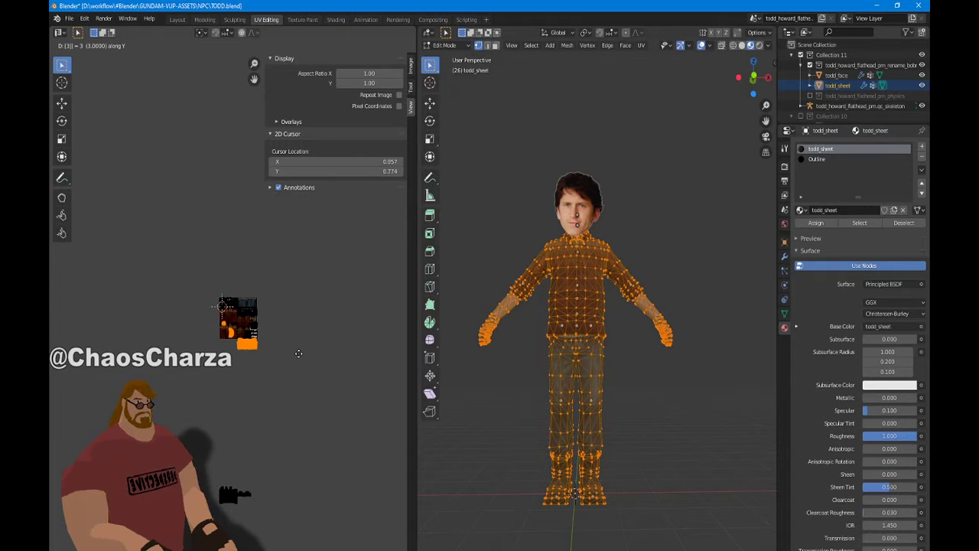
key(BackSpace)
key(4)
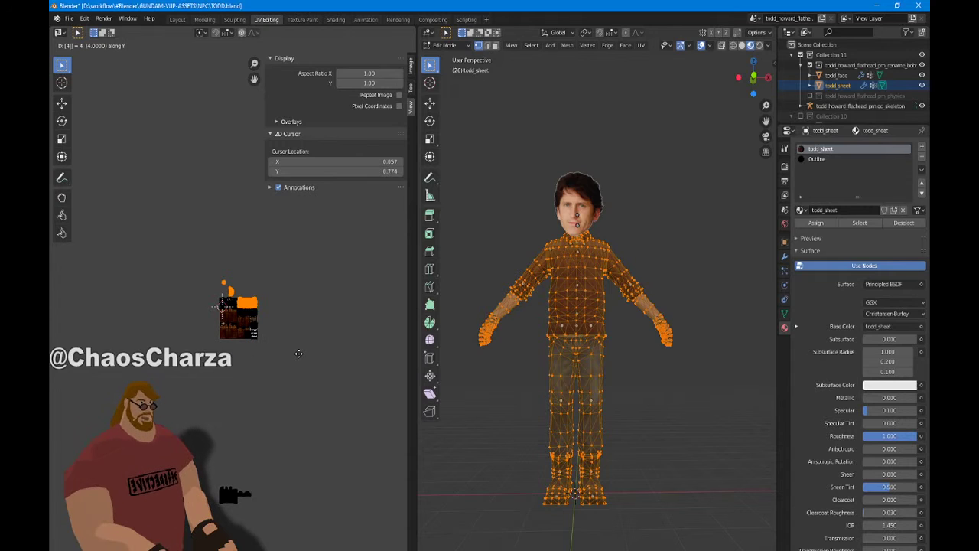
key(BackSpace)
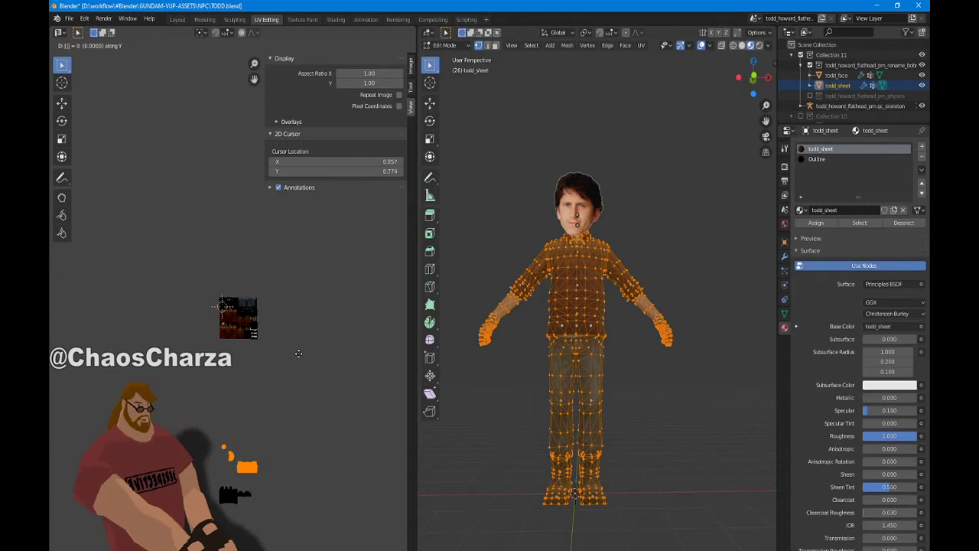
key(Escape)
Select the two small islands below the texture and move them up onto it
scroll(299, 355, up, 7)
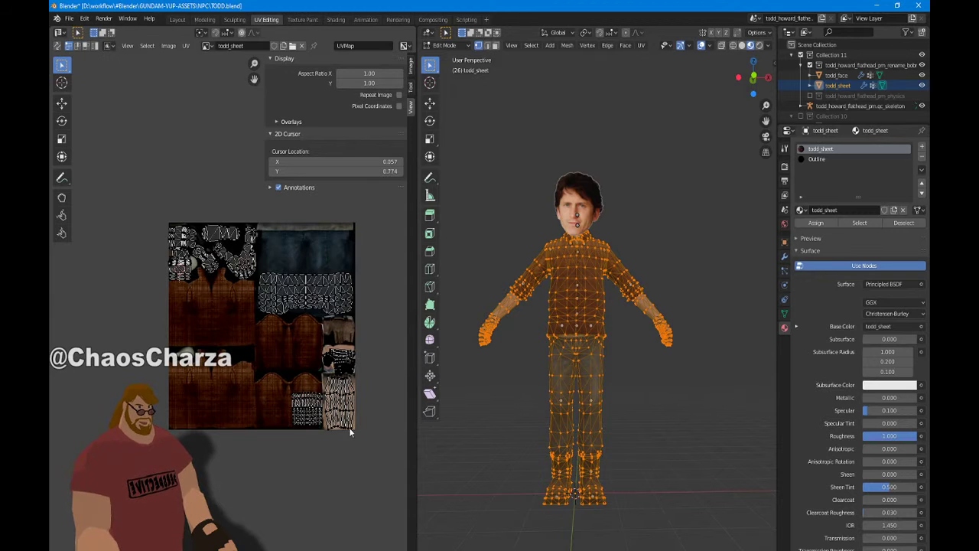
scroll(346, 437, down, 3)
middle_drag(346, 435, 356, 89)
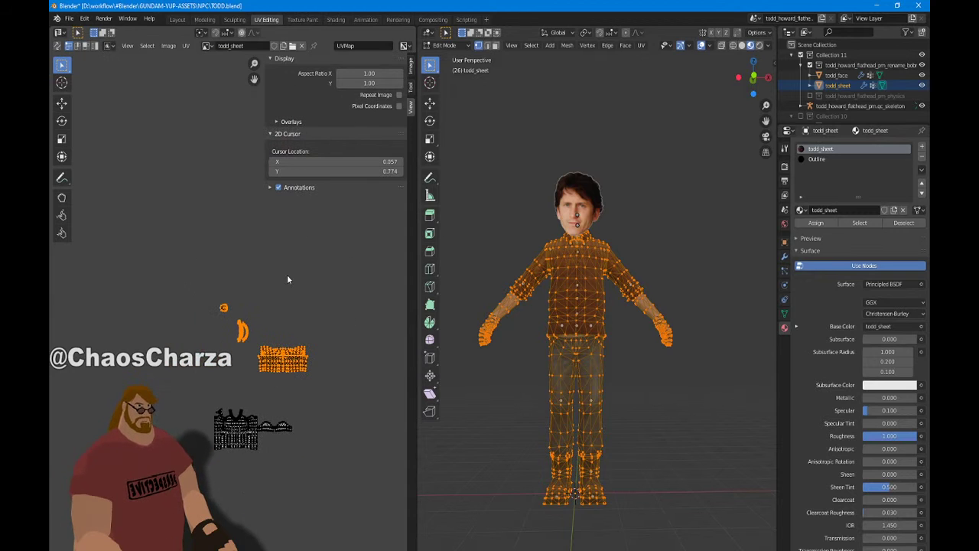
click(325, 345)
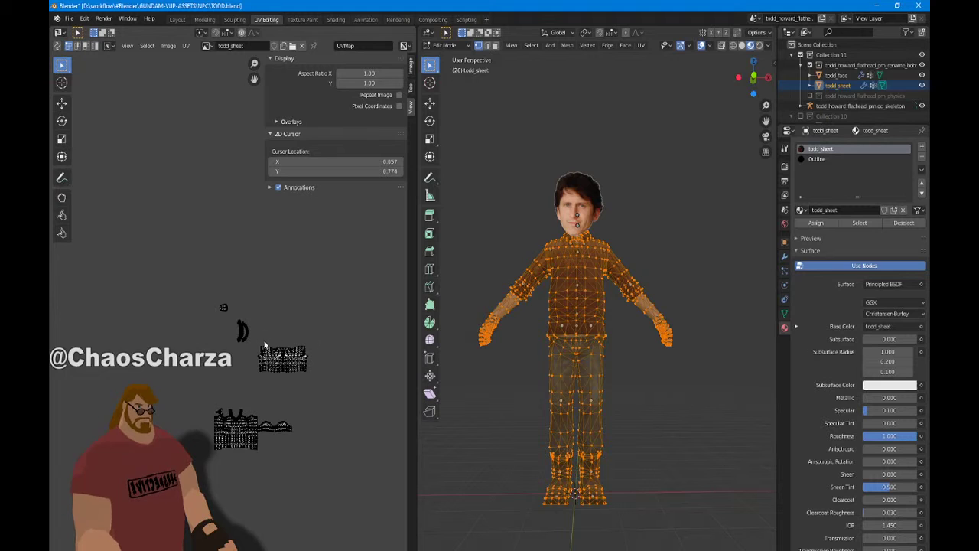
drag(236, 339, 187, 214)
scroll(267, 261, down, 3)
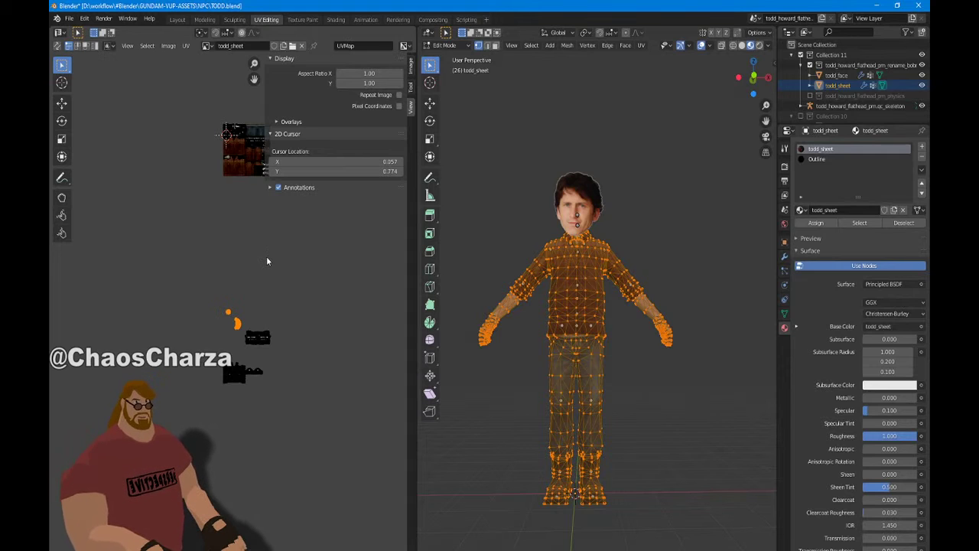
key(g)
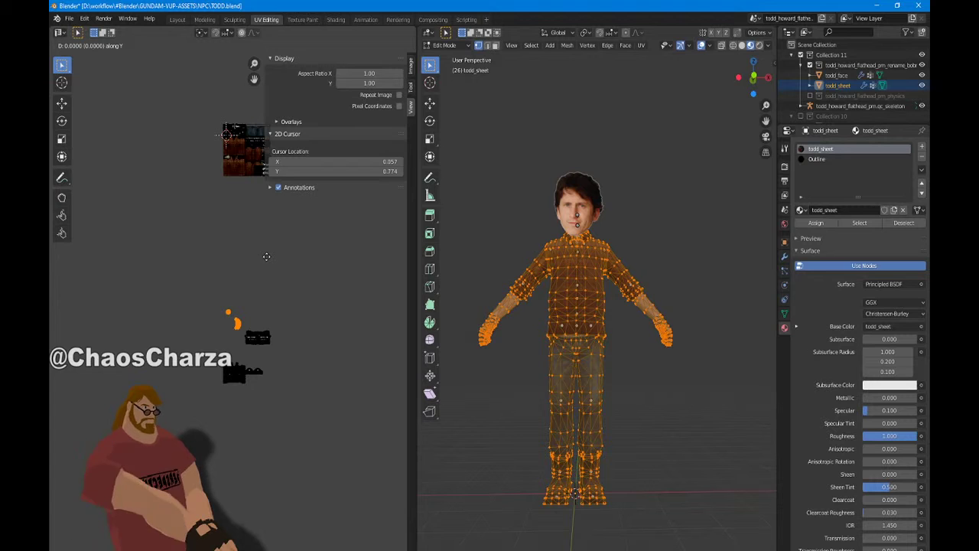
key(Return)
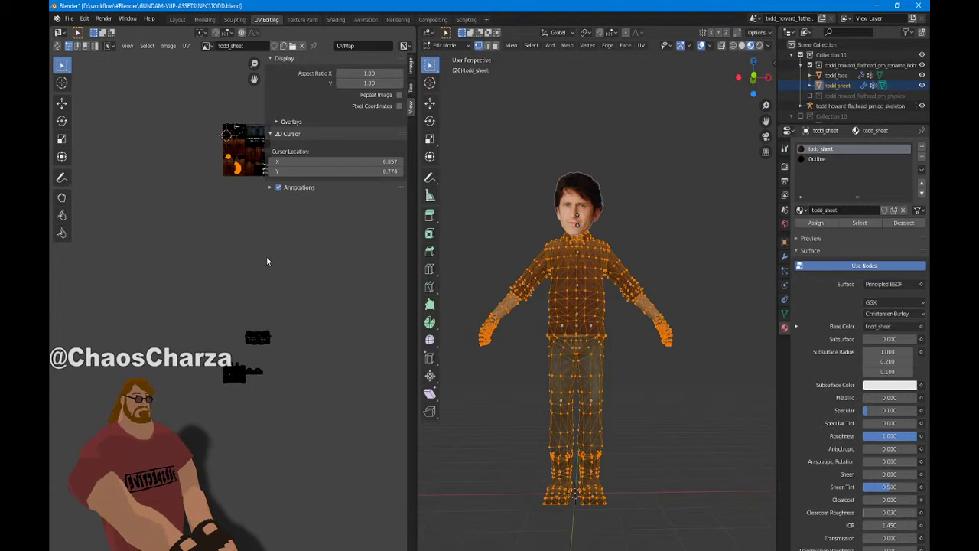
scroll(267, 256, up, 4)
middle_drag(642, 381, 682, 405)
Box-select the UV islands below the texture and shift them by 4 units
scroll(280, 395, up, 10)
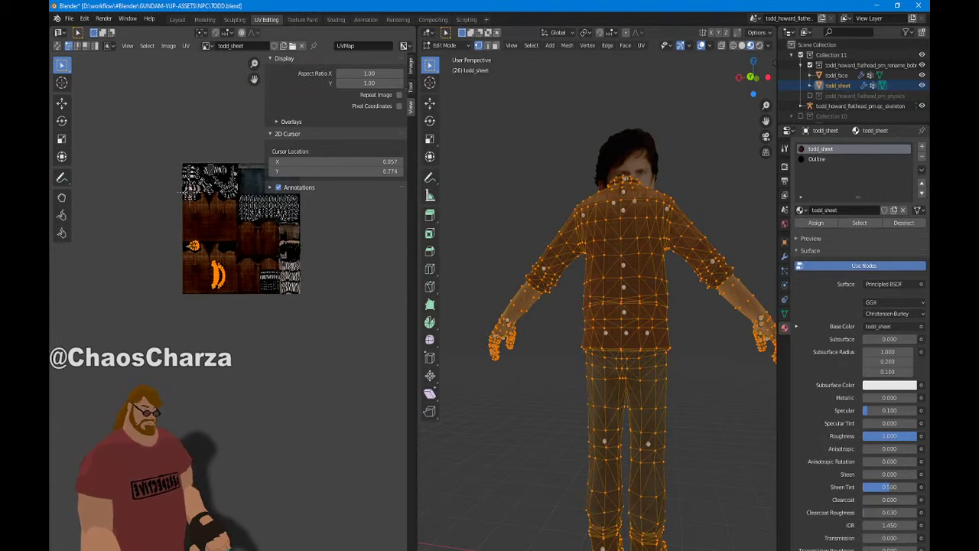
middle_drag(338, 215, 270, 73)
scroll(303, 422, down, 6)
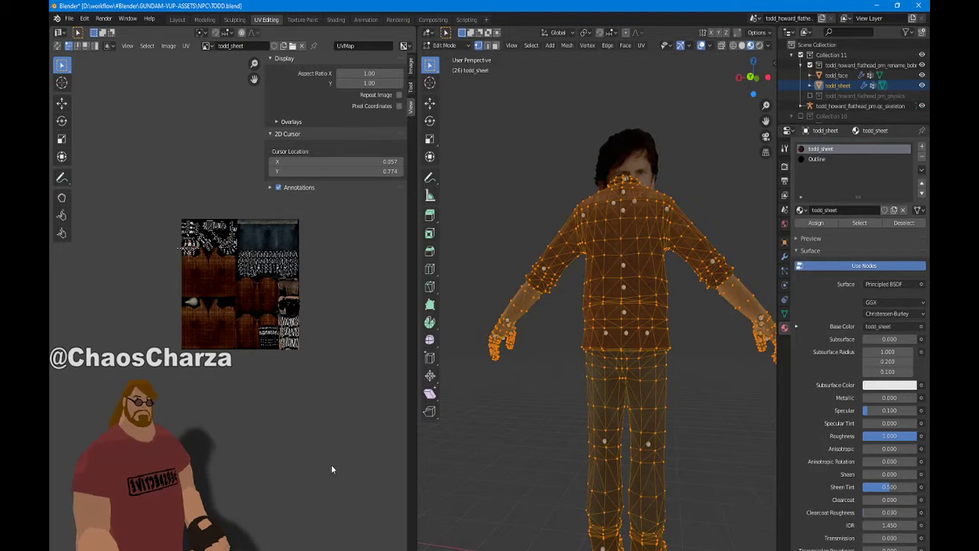
scroll(331, 465, down, 3)
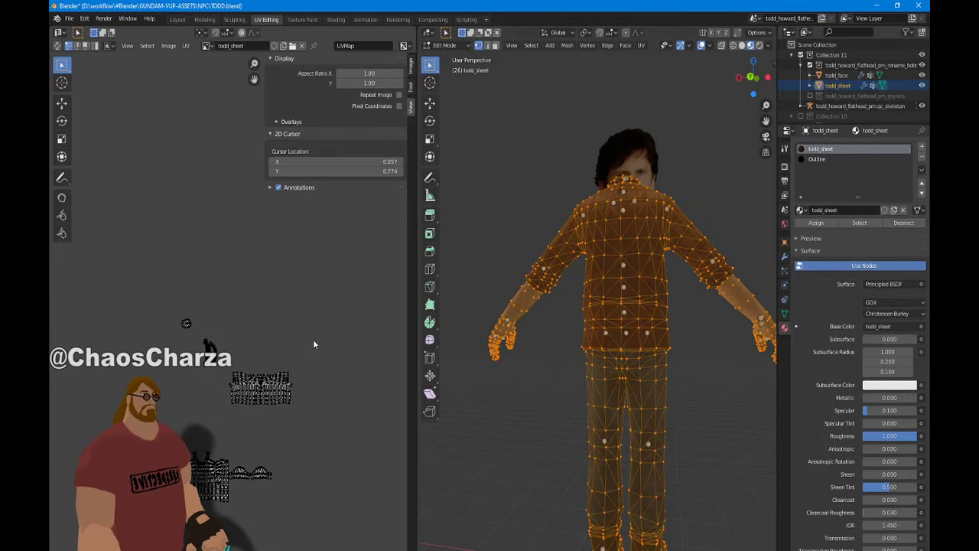
middle_drag(311, 338, 311, 246)
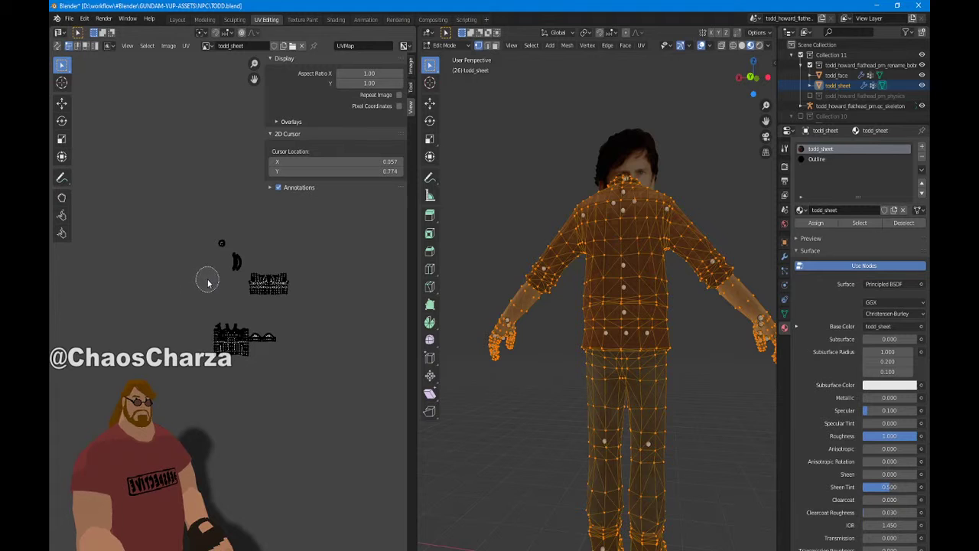
key(b)
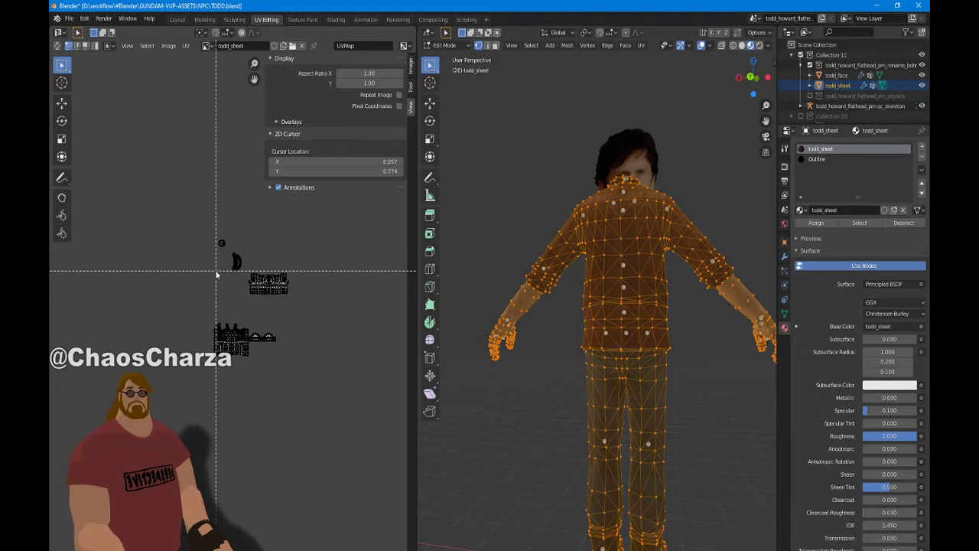
drag(207, 275, 399, 396)
scroll(290, 299, up, 4)
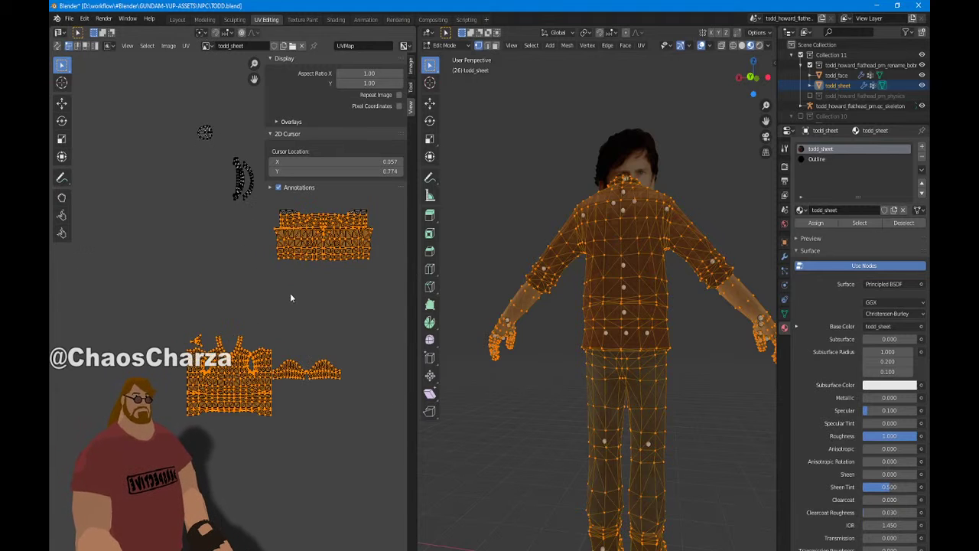
key(b)
middle_drag(220, 206, 364, 287)
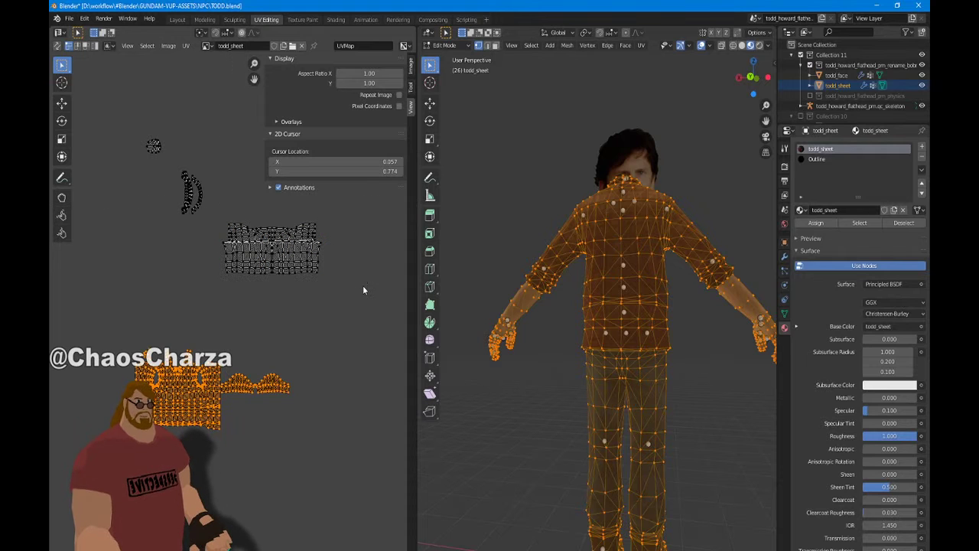
drag(365, 304, 214, 199)
scroll(305, 280, down, 4)
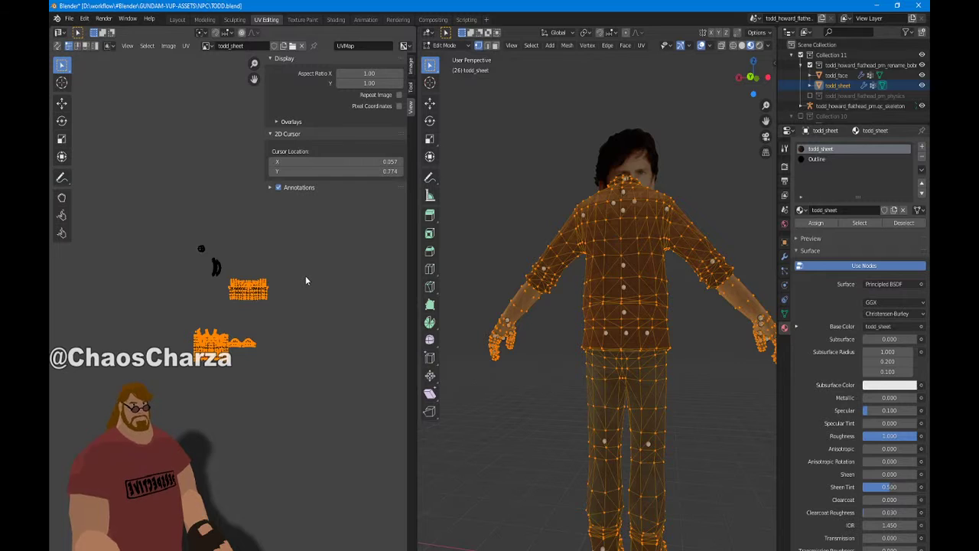
key(g)
key(4)
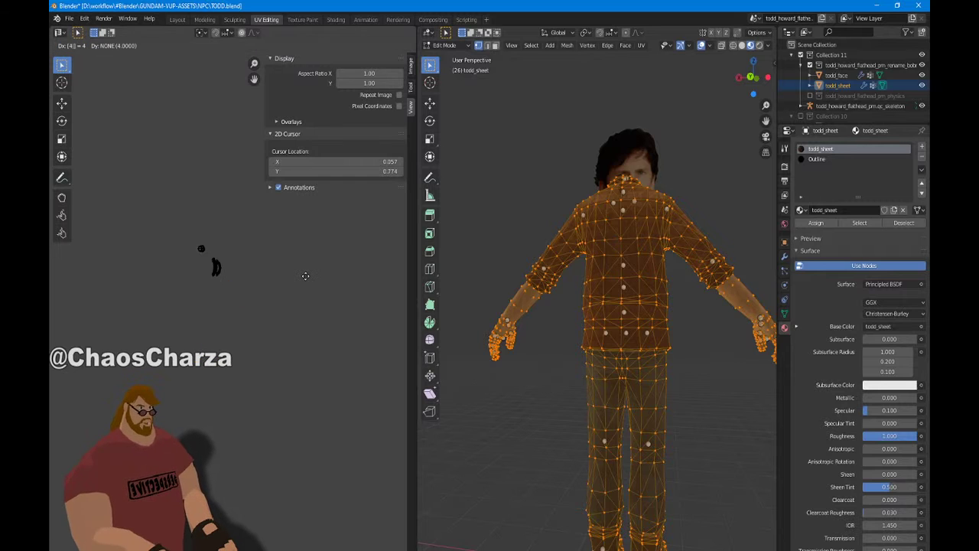
key(Return)
Re-select the stray islands and move them 3 units up into the texture tile
middle_drag(306, 276, 372, 524)
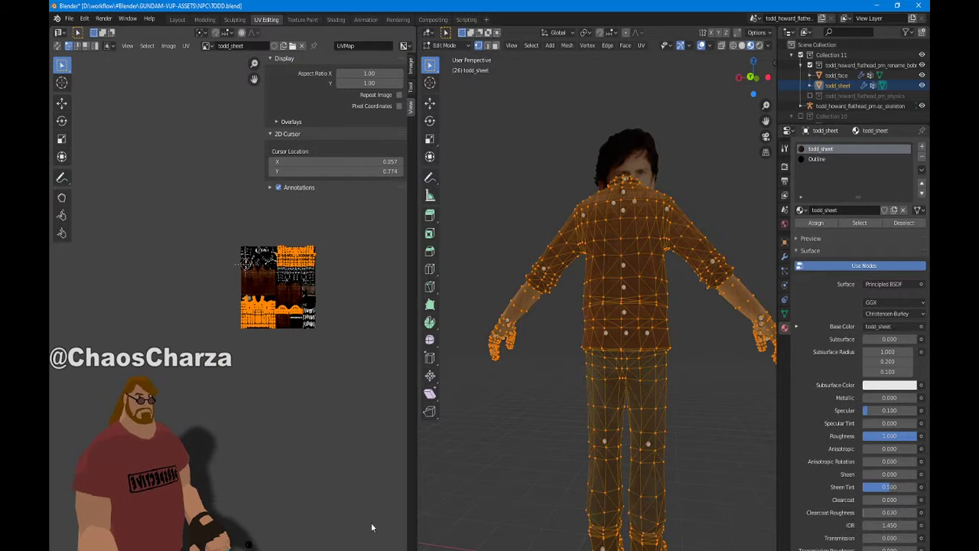
scroll(368, 474, up, 7)
middle_drag(366, 466, 147, 514)
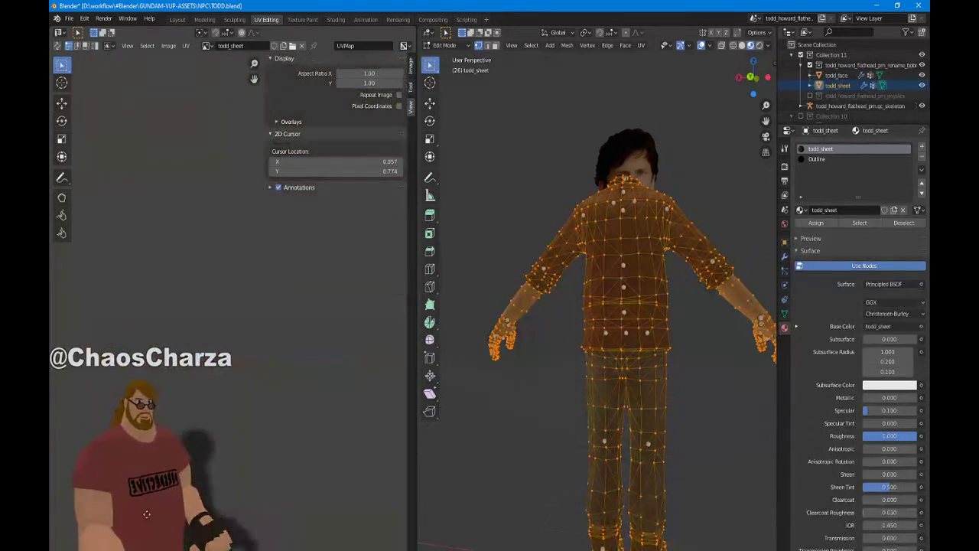
middle_drag(272, 125, 307, 354)
scroll(308, 356, down, 5)
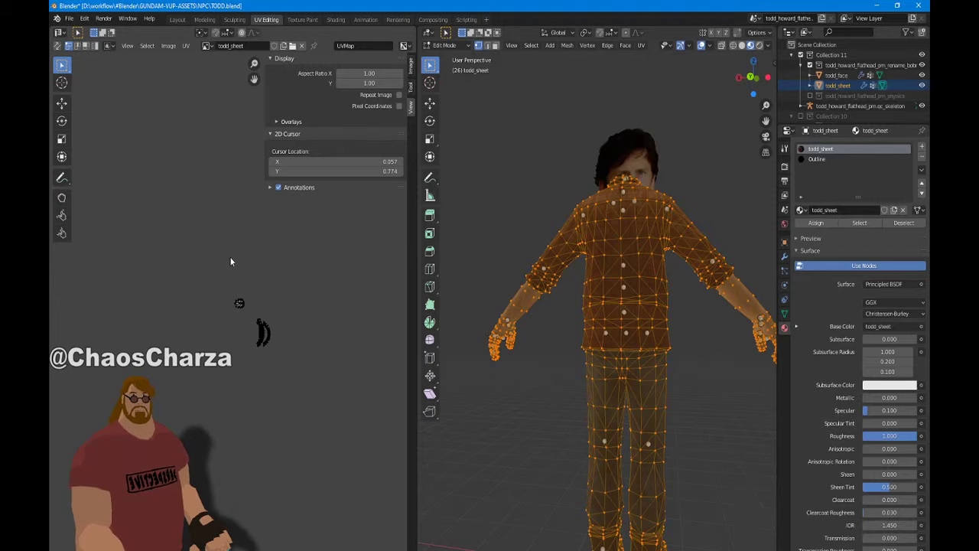
key(b)
drag(229, 257, 340, 489)
scroll(339, 353, down, 2)
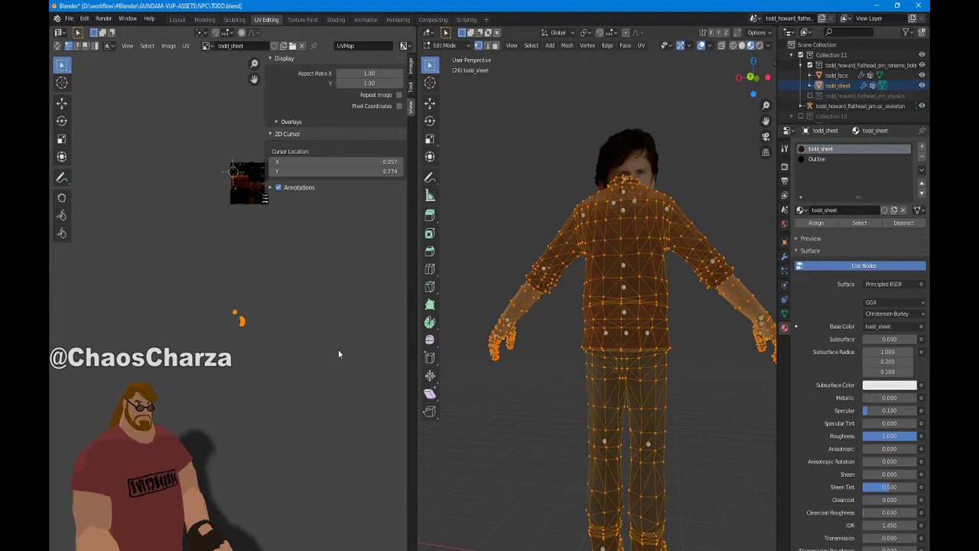
scroll(338, 352, up, 4)
middle_drag(333, 356, 282, 543)
middle_drag(283, 505, 299, 469)
key(g)
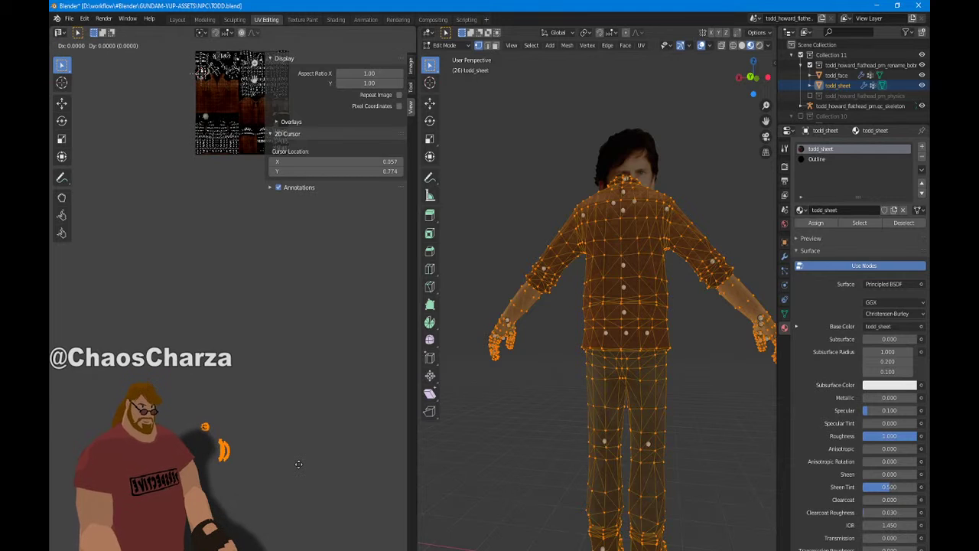
key(3)
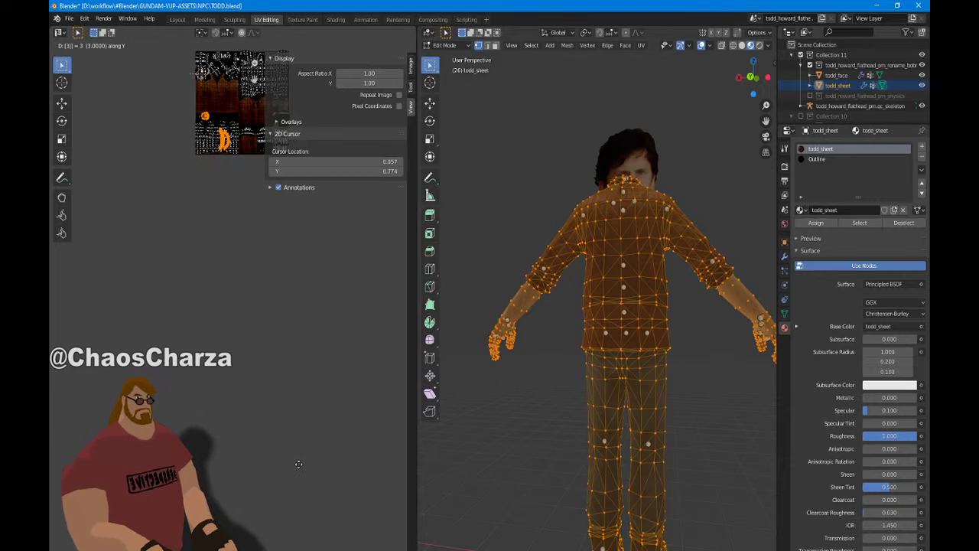
key(Return)
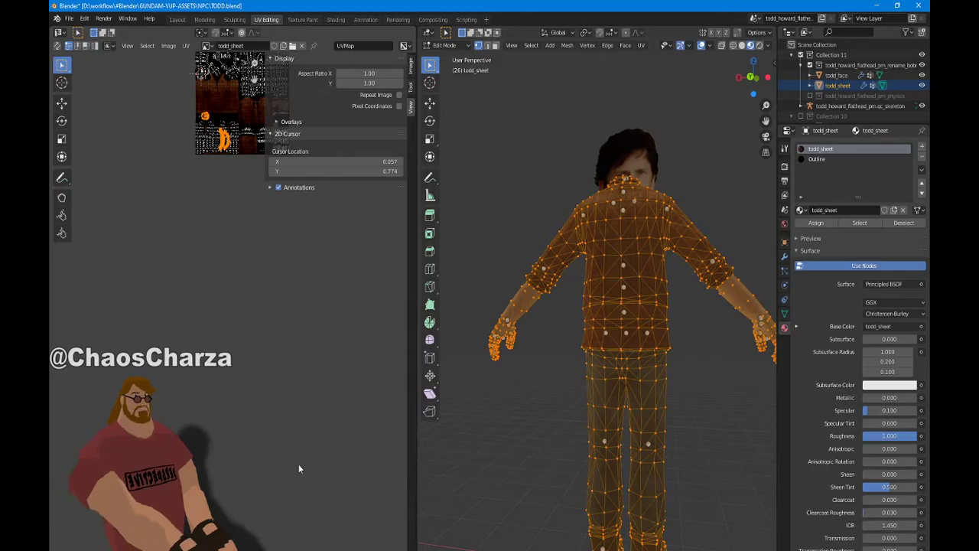
scroll(303, 293, up, 5)
middle_drag(304, 293, 334, 306)
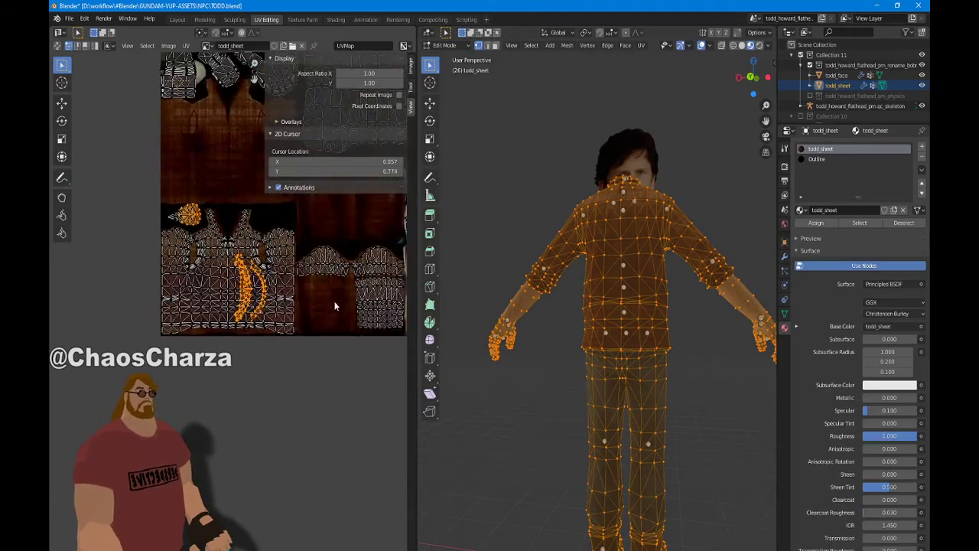
scroll(203, 260, up, 5)
Pan over the moved islands and orbit the model to inspect it from the front and above
middle_drag(203, 260, 218, 329)
scroll(208, 325, down, 1)
middle_drag(360, 485, 361, 413)
middle_drag(487, 358, 694, 384)
shift+middle_drag(653, 472, 672, 490)
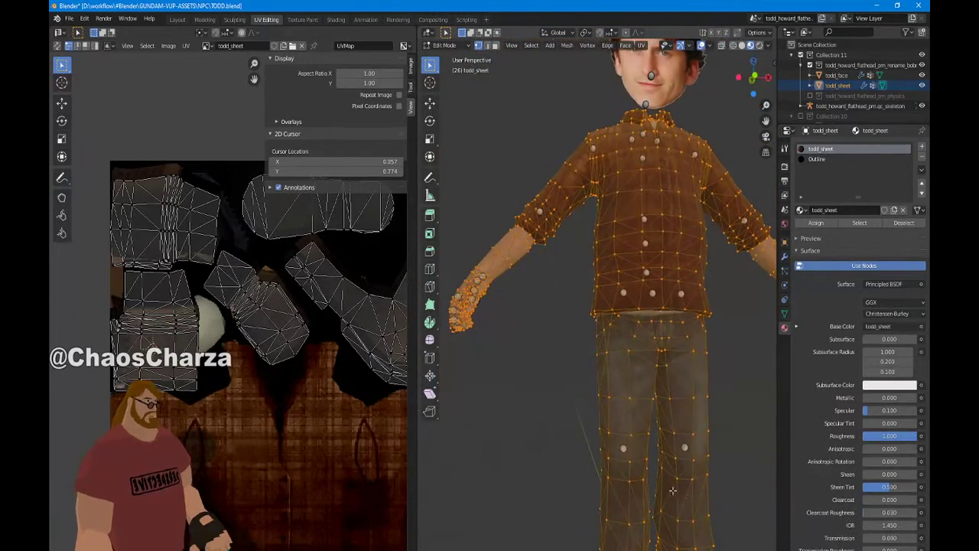
click(569, 459)
middle_drag(569, 459, 474, 398)
Select the whole mesh and pan the UV view over the full todd_sheet layout
scroll(466, 306, down, 1)
key(a)
scroll(463, 245, down, 1)
scroll(257, 348, down, 4)
scroll(260, 350, up, 3)
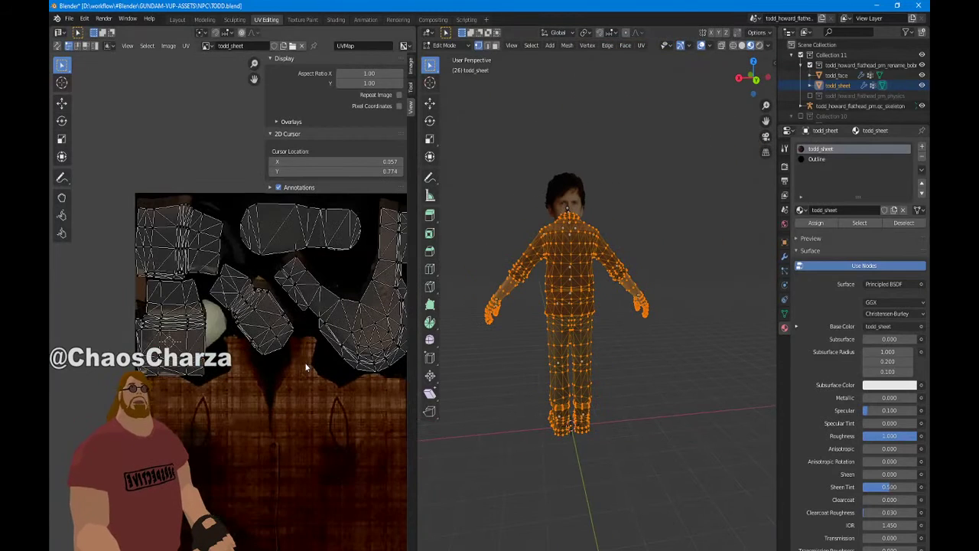
scroll(261, 222, down, 6)
middle_drag(257, 211, 230, 93)
scroll(238, 155, up, 4)
middle_drag(188, 189, 188, 308)
scroll(208, 306, down, 3)
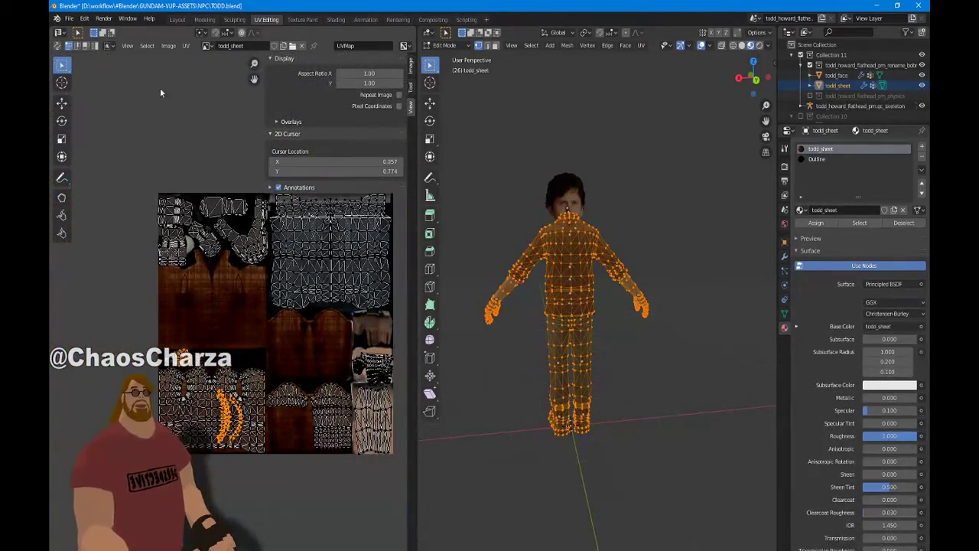
Select all UVs and export the UV layout as todd_sheet_UV.png
key(a)
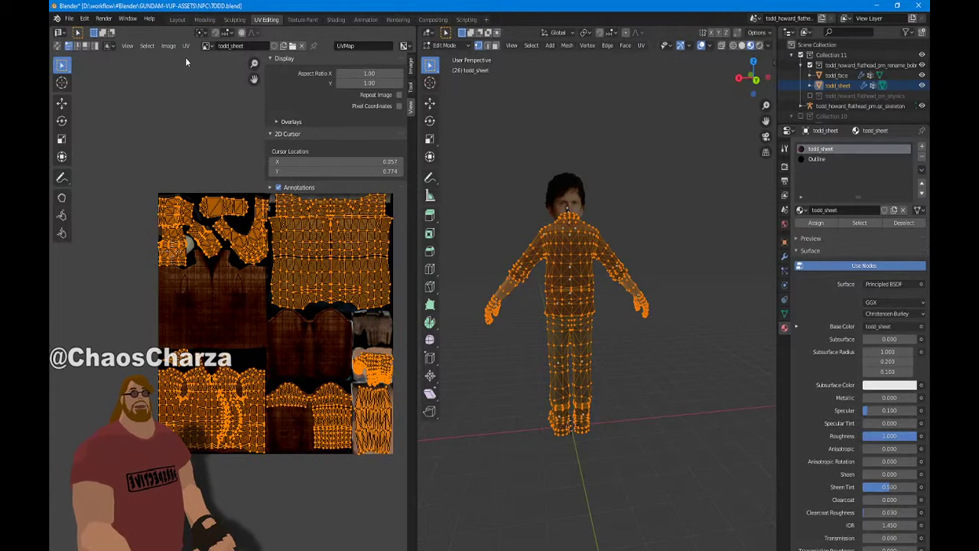
click(185, 46)
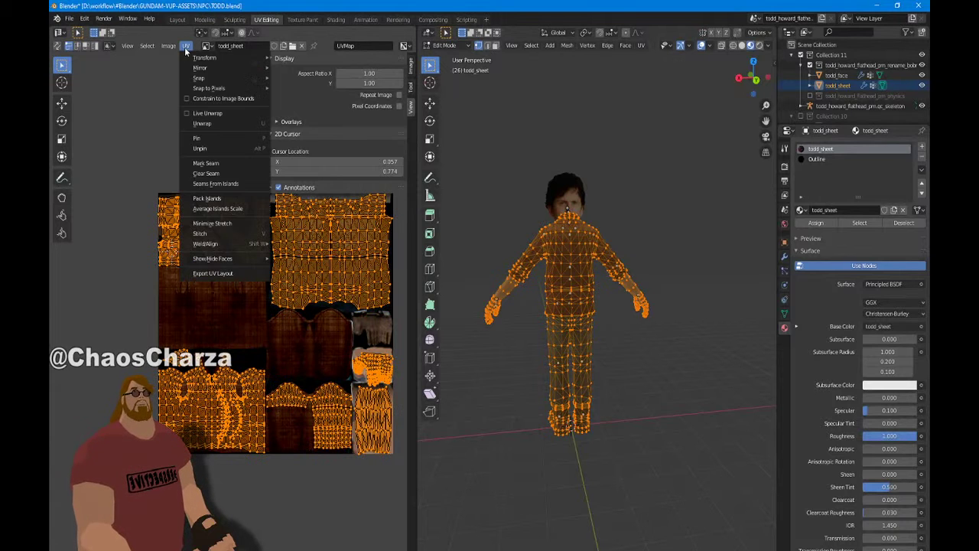
click(219, 275)
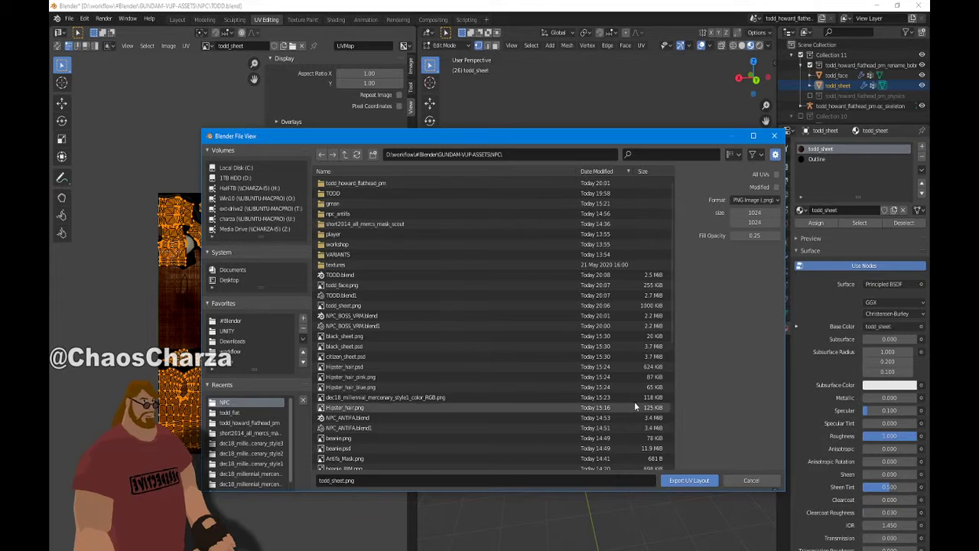
click(424, 479)
key(ctrl+Left)
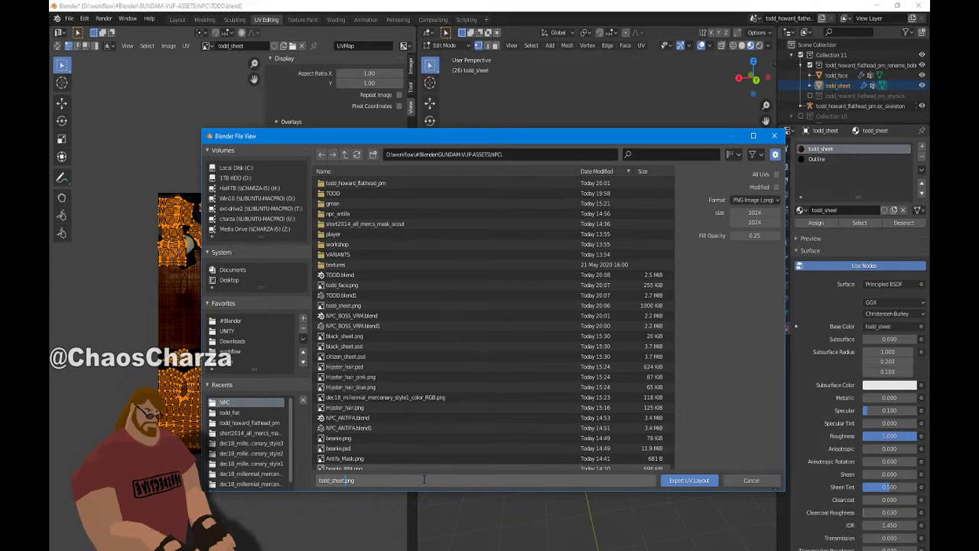
text(_)
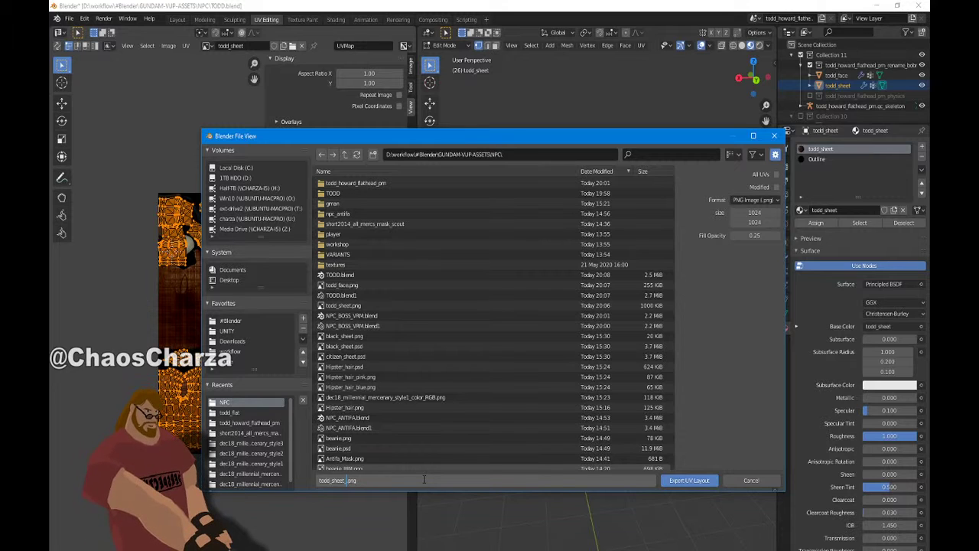
text(UV)
key(Return)
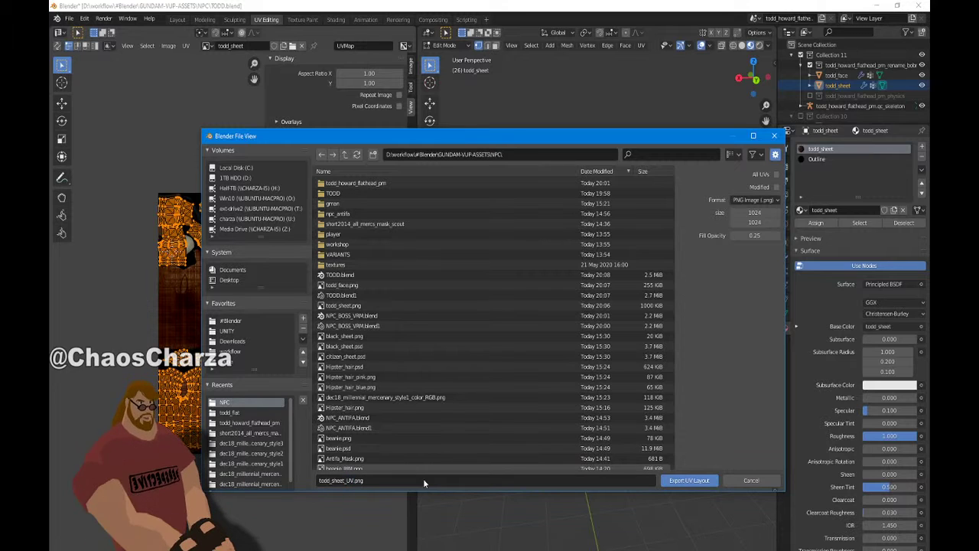
click(699, 480)
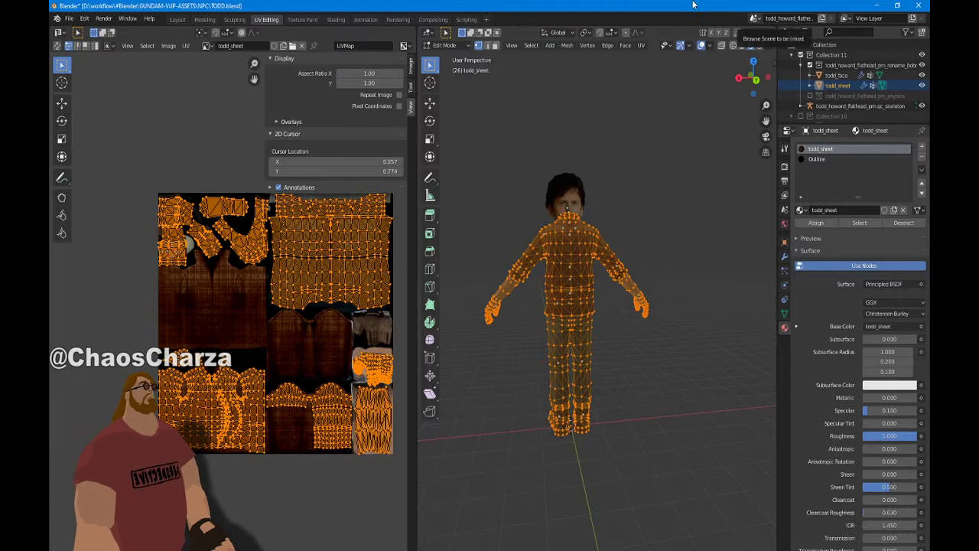
Switch to Photoshop and arrange the todd_sheet.png and todd_sheet_UV.png windows side by side
click(876, 5)
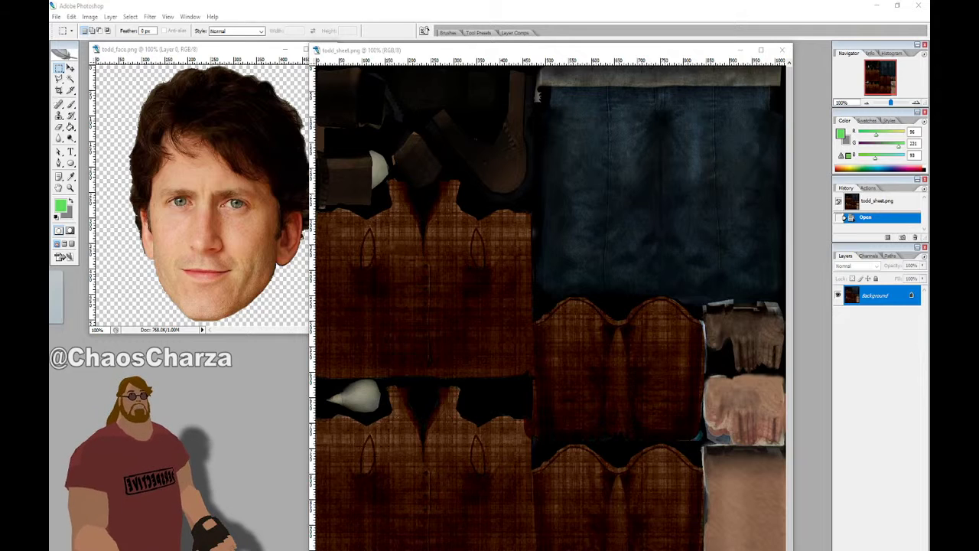
click(170, 238)
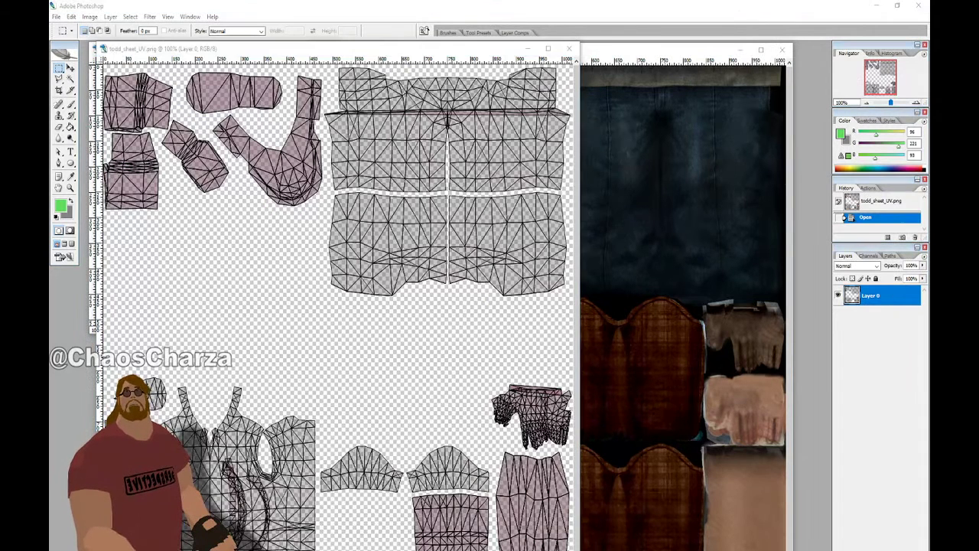
drag(387, 54, 612, 56)
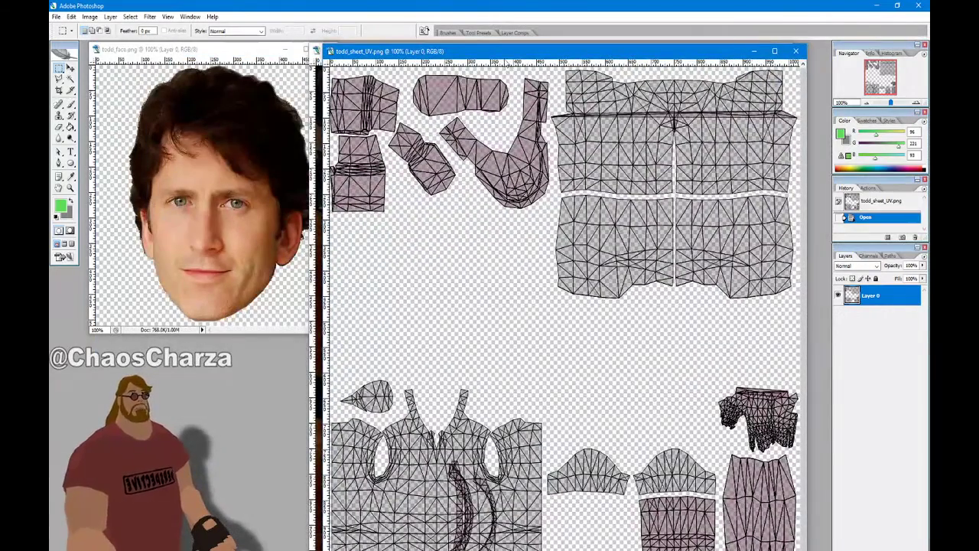
Duplicate Layer 0 from todd_sheet_UV.png into the todd_sheet.png document
right_click(872, 296)
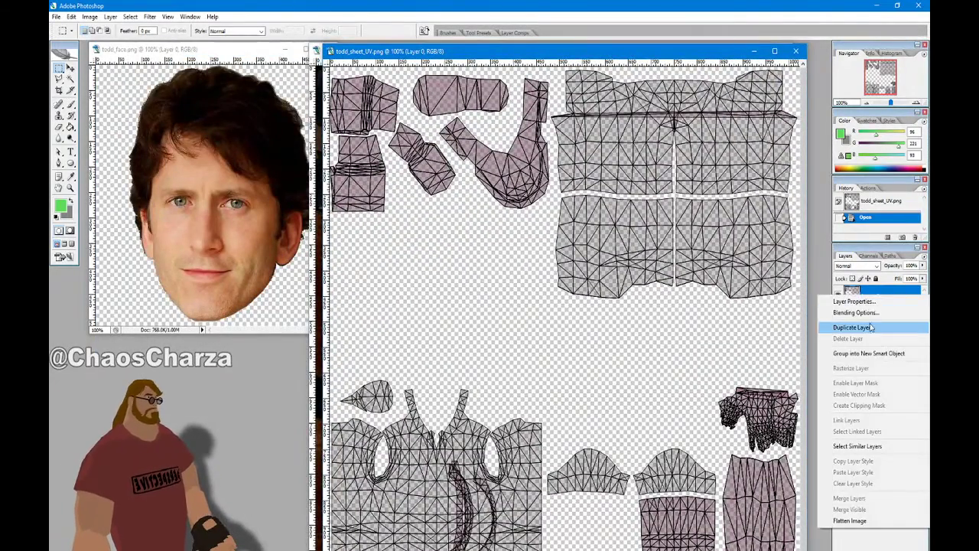
click(869, 327)
click(483, 227)
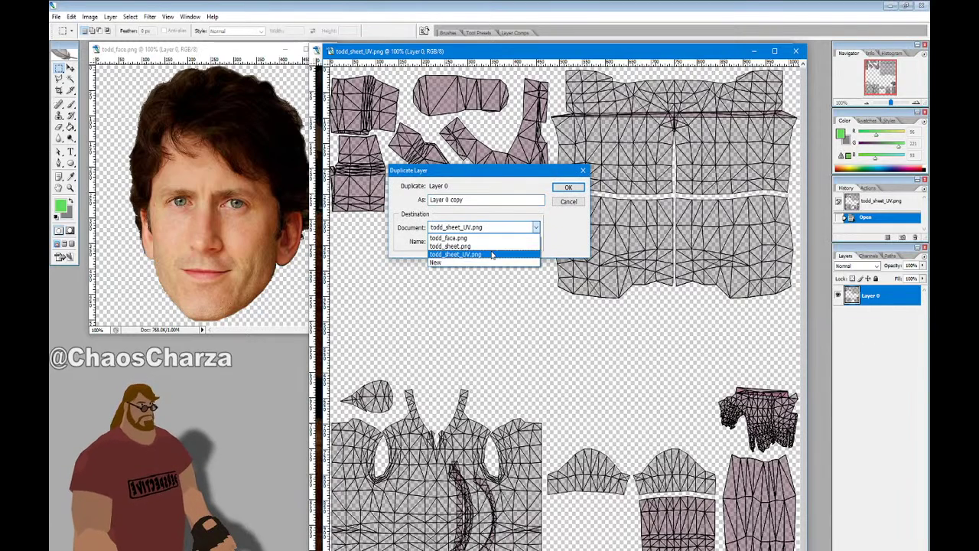
click(459, 247)
click(569, 187)
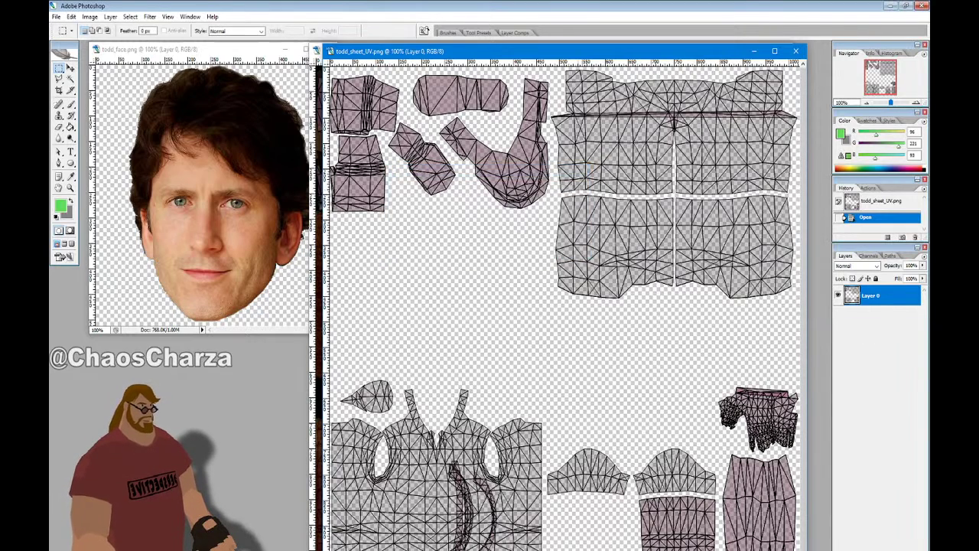
Close todd_sheet_UV.png and zoom out to view the UV overlay on todd_sheet.png
click(797, 52)
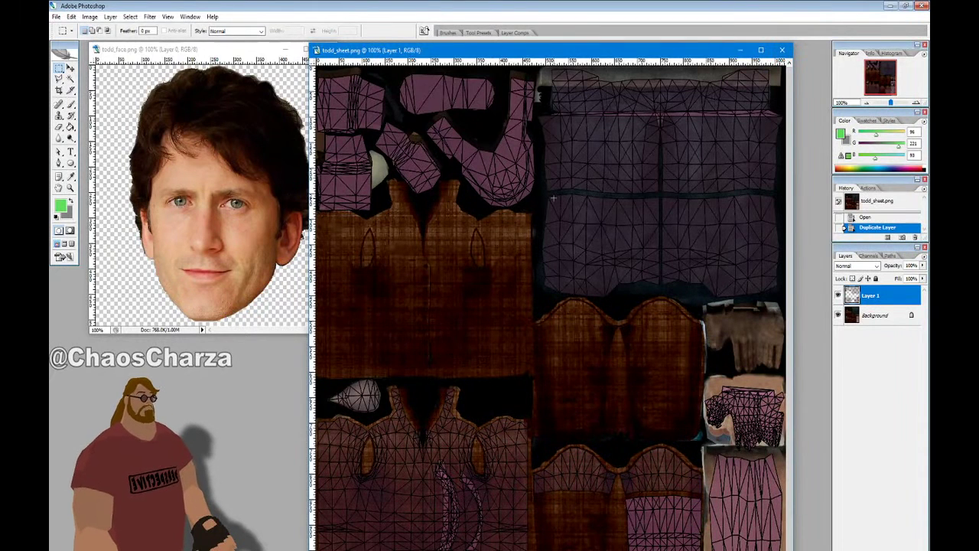
scroll(585, 169, down, 1)
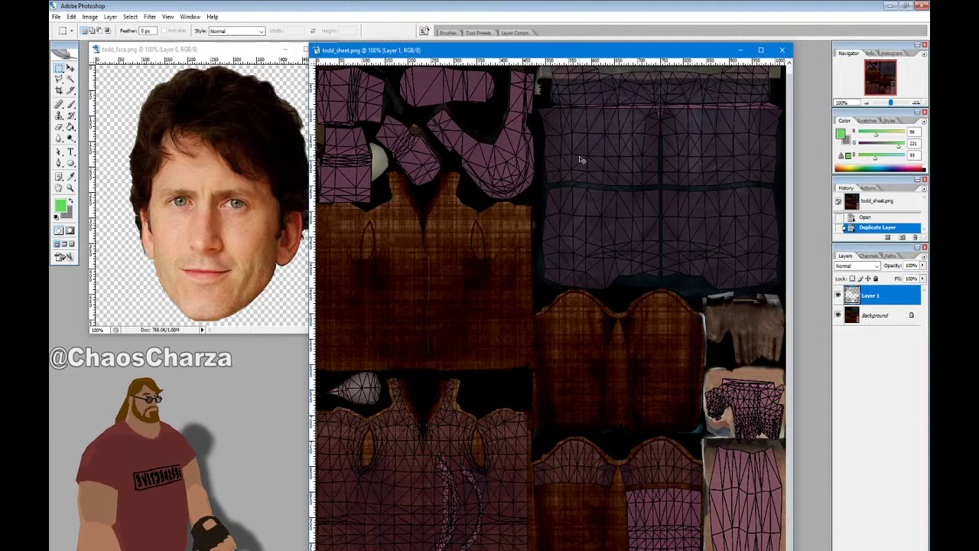
alt+scroll(579, 159, down, 3)
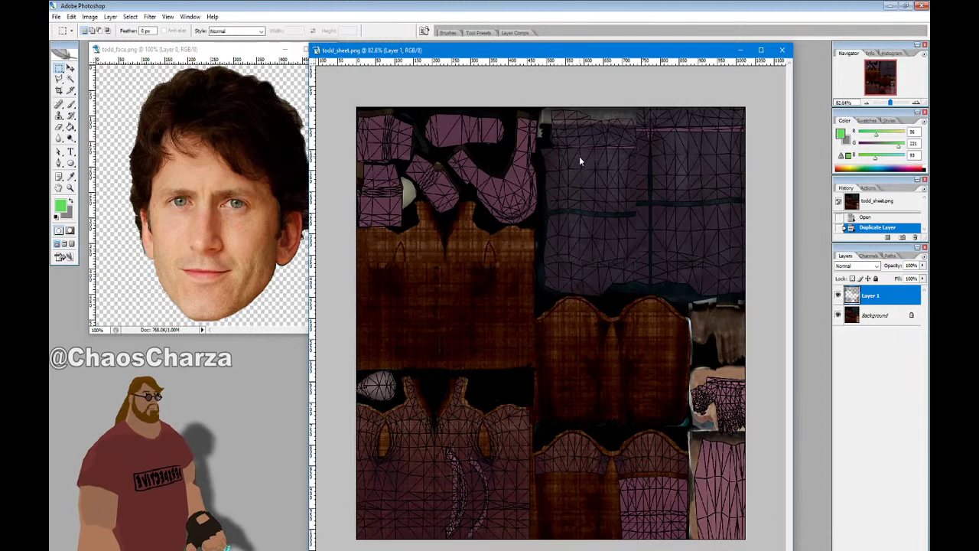
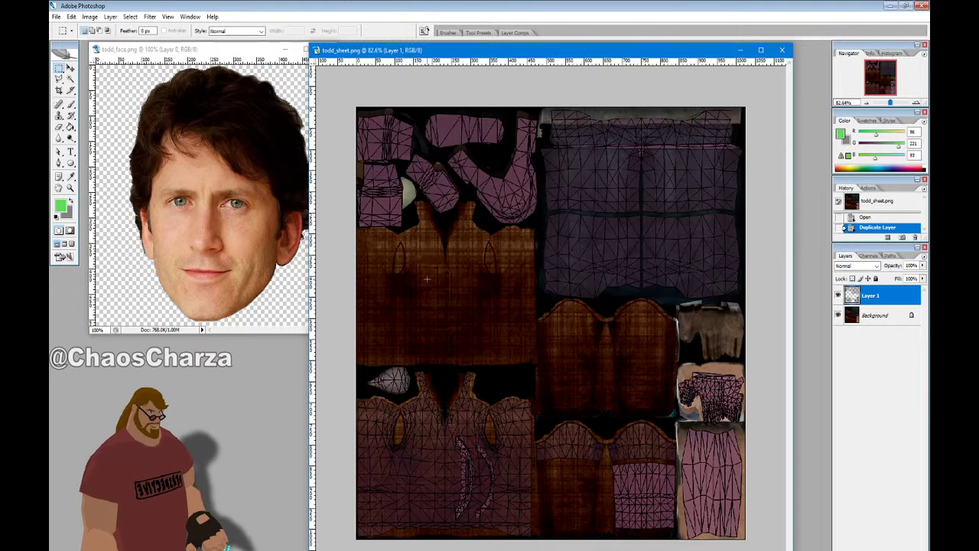
Save the texture sheet as todd_sheet.psd in Photoshop format, accepting the format options
key(ctrl+shift+s)
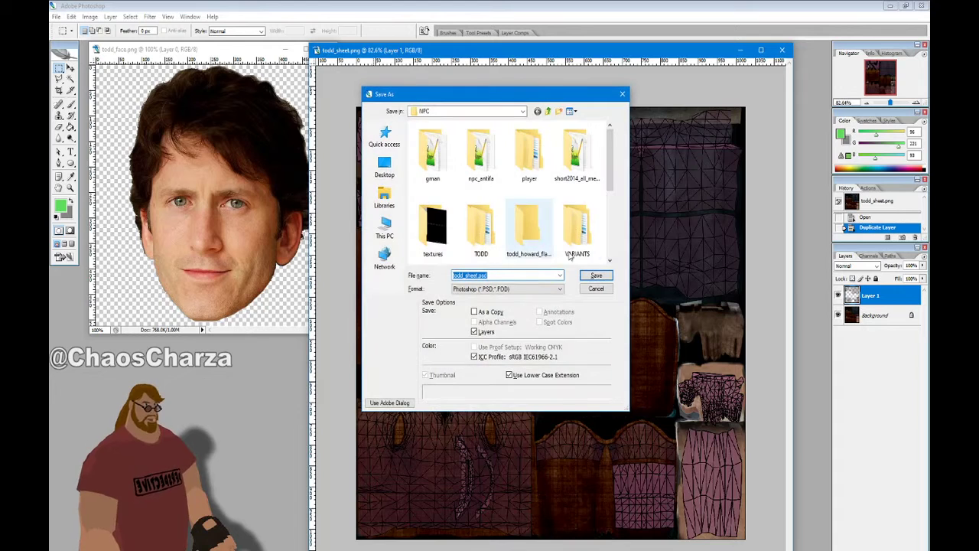
key(Return)
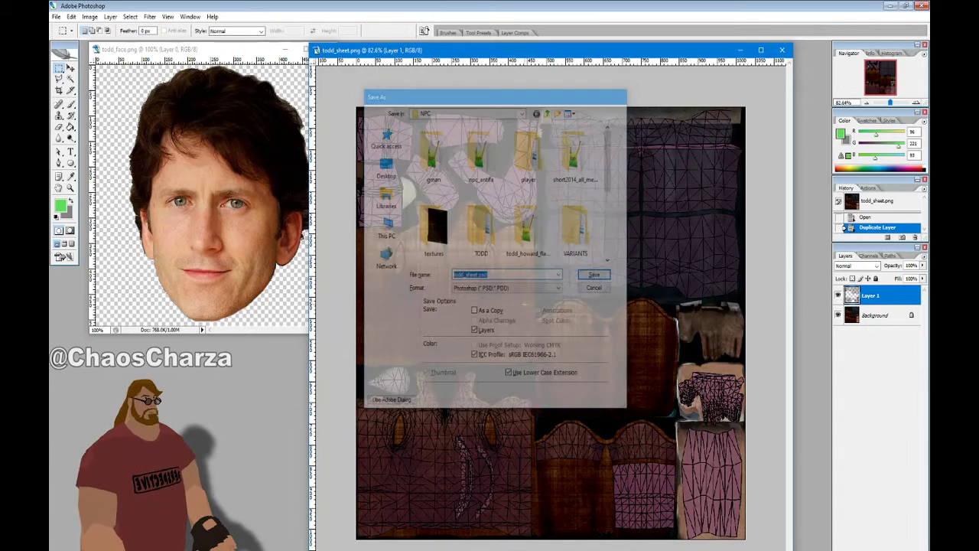
click(591, 196)
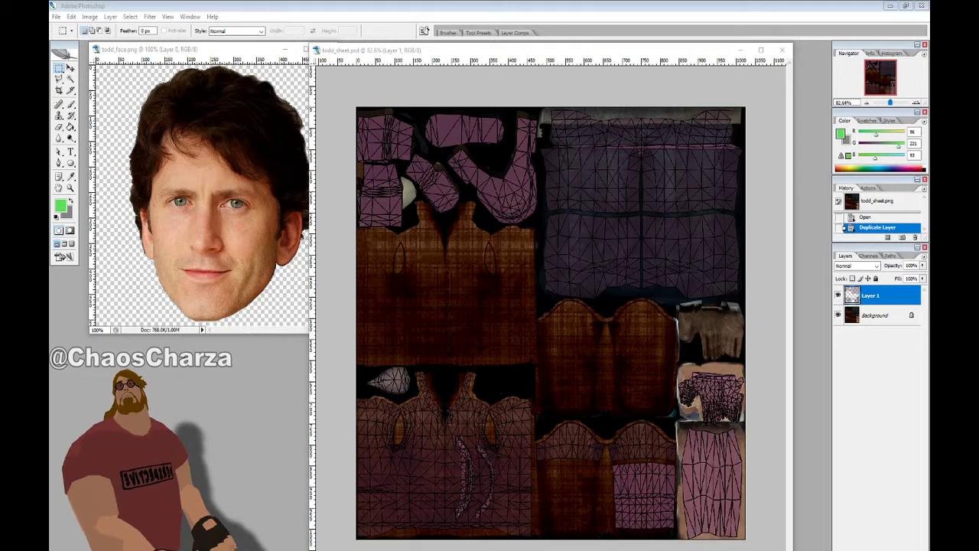
Bring the Firefox new tab up over the Photoshop window
drag(0, 129, 586, 56)
click(579, 50)
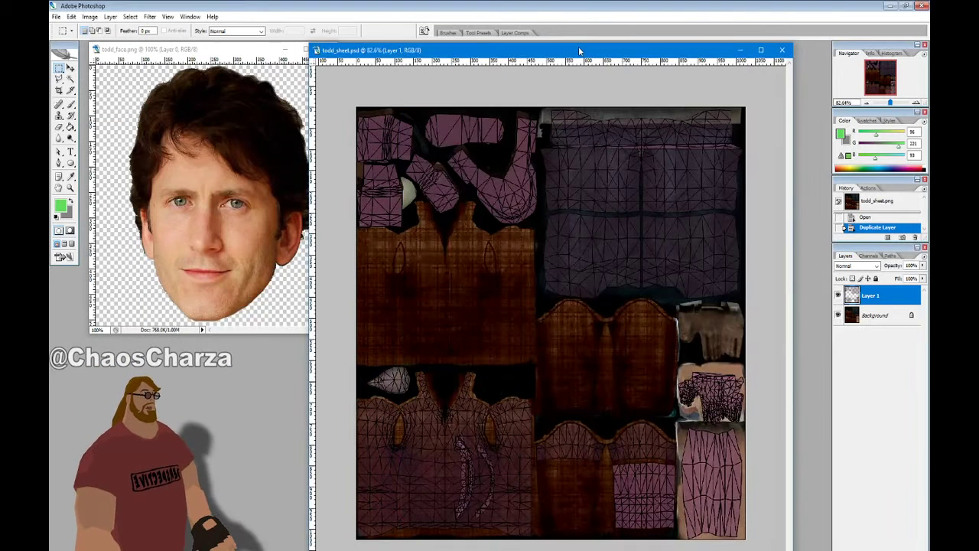
key(alt+Tab)
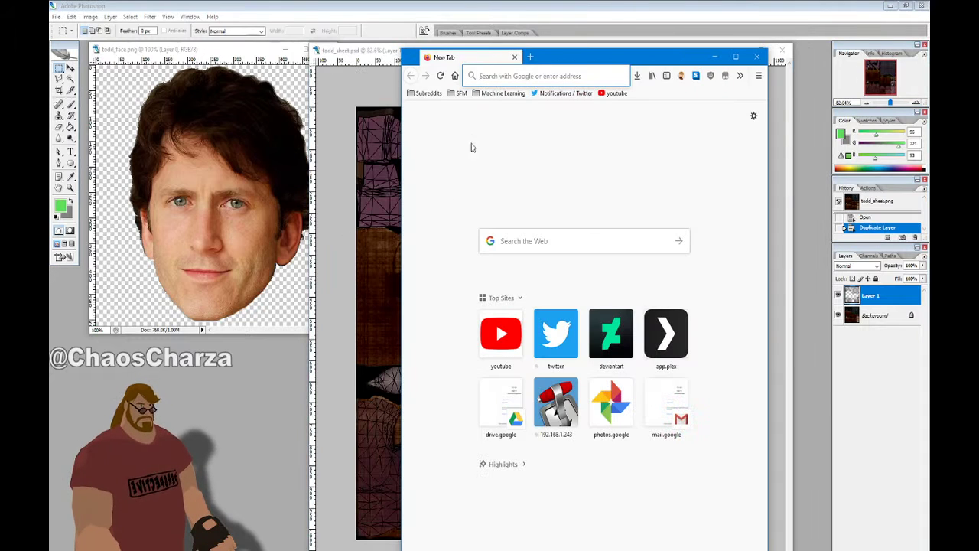
Search Google for 'todd howard' in Firefox and maximize the results window
drag(573, 50, 498, 144)
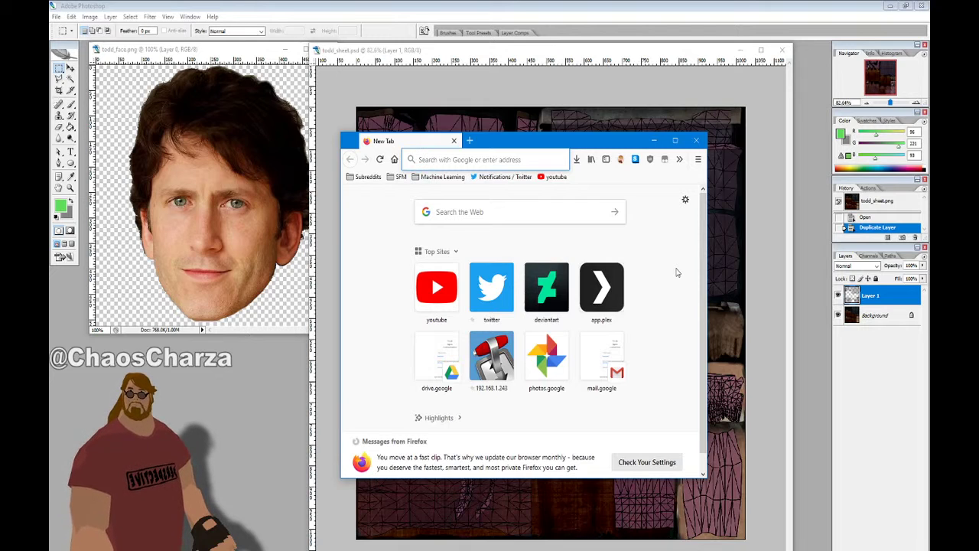
text(too)
key(BackSpace)
text(dd)
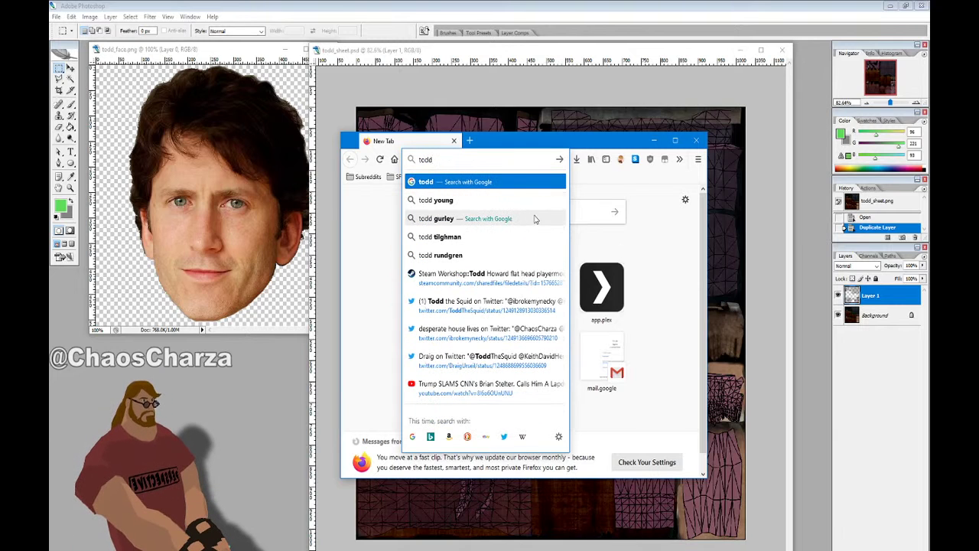
text( ho)
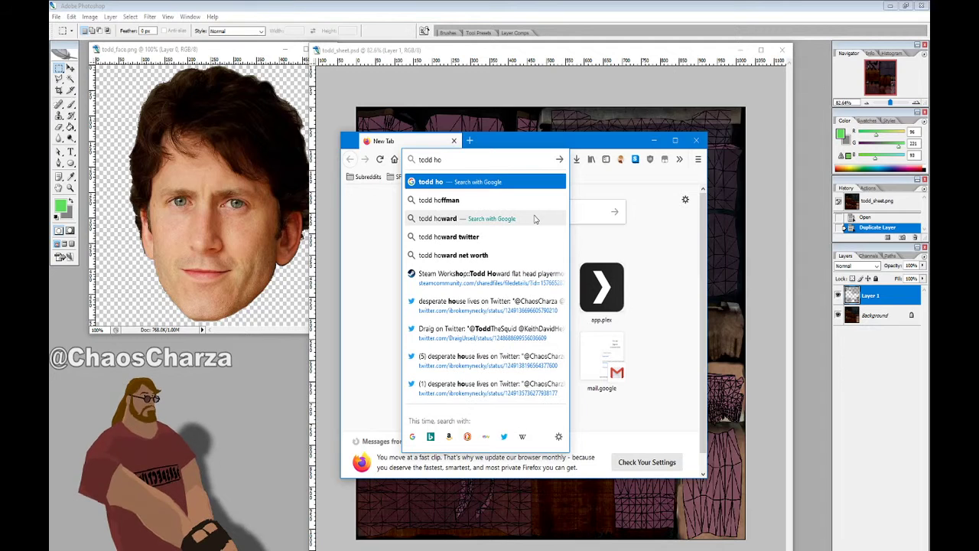
key(Down)
key(Down)
key(Return)
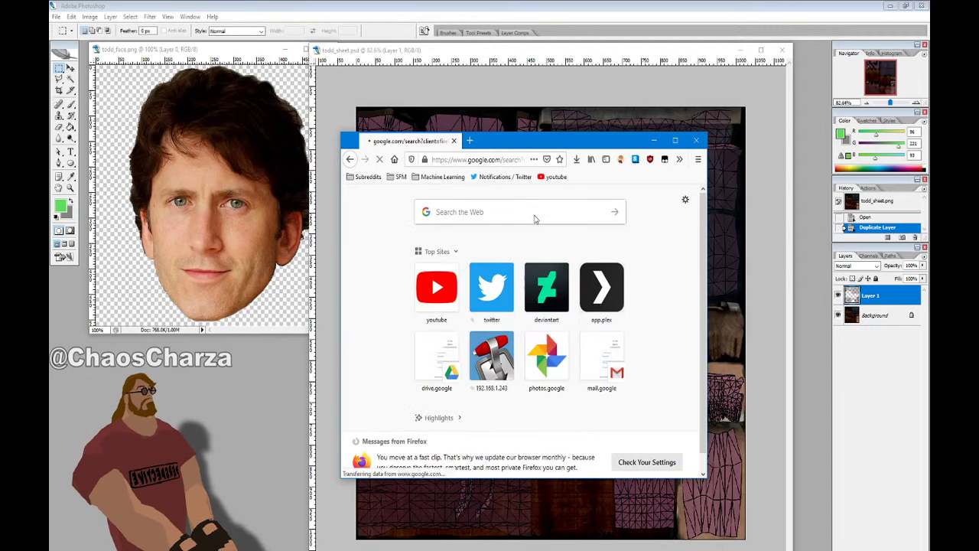
click(674, 140)
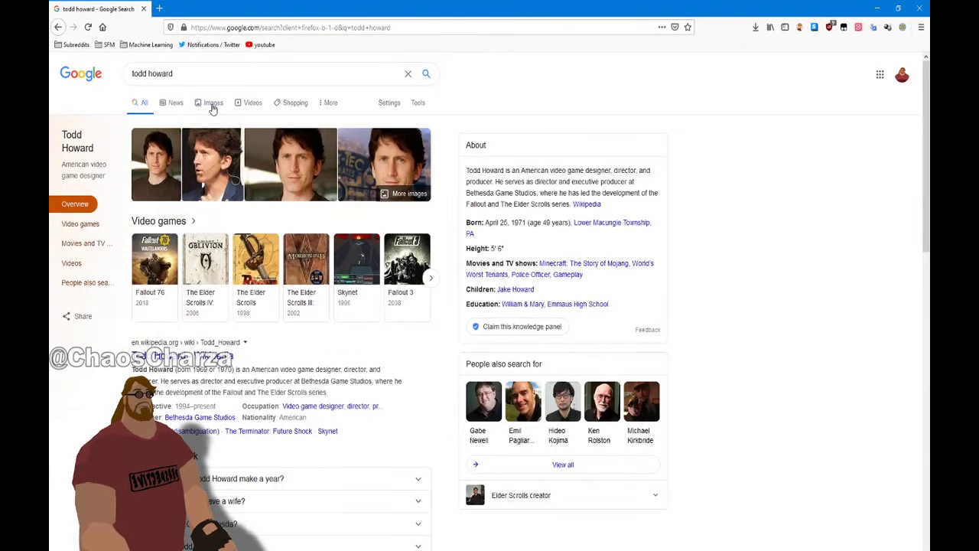
Open Google Images for todd howard and view the Starfield Wiki photo full-size
click(213, 104)
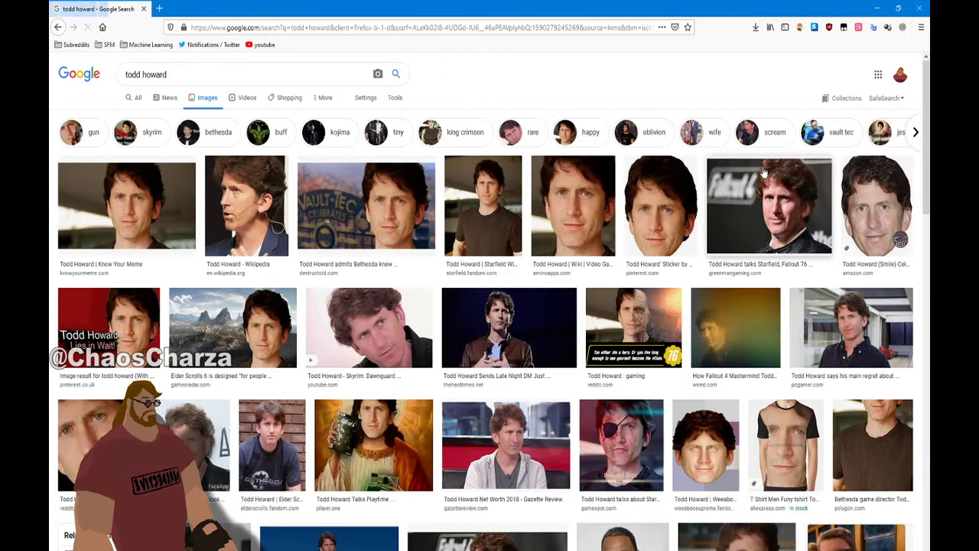
click(466, 203)
drag(651, 9, 647, 51)
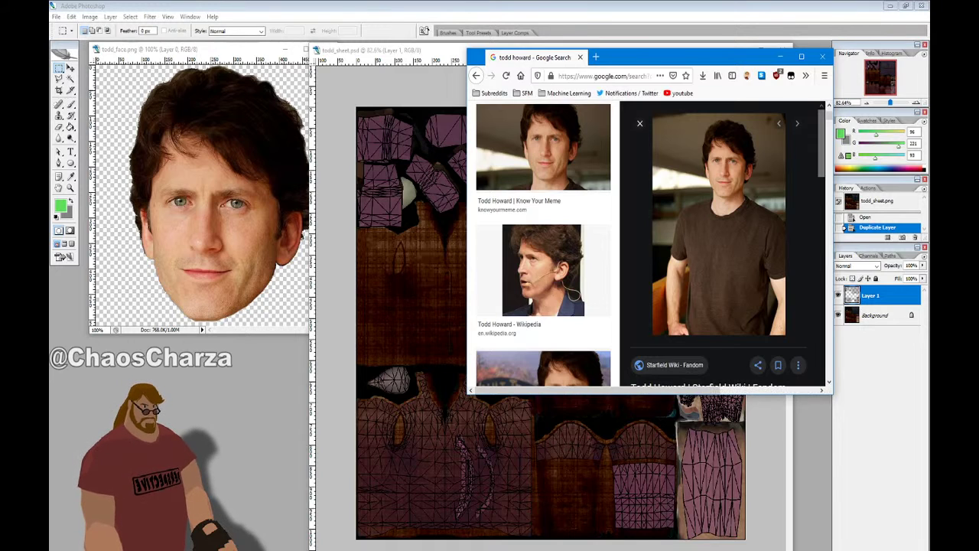
click(283, 287)
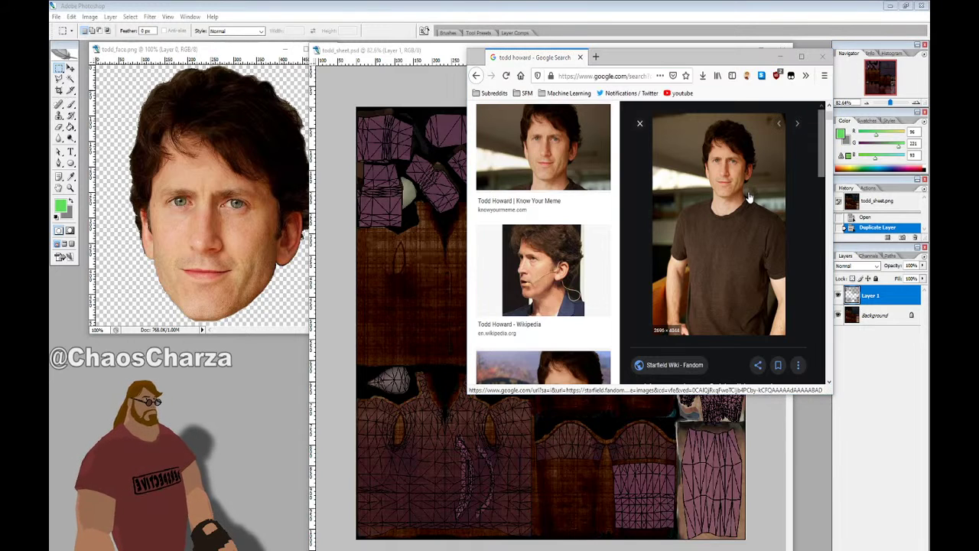
right_click(749, 196)
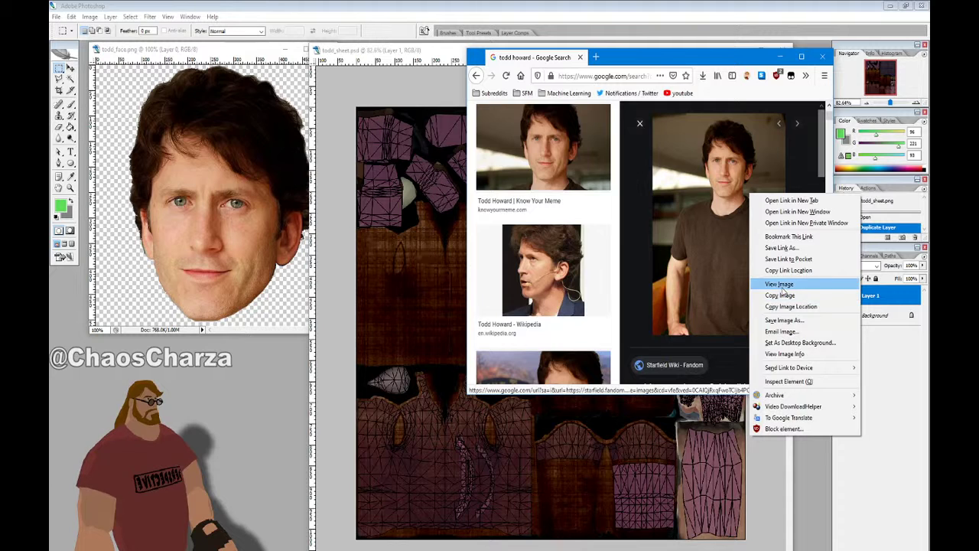
click(780, 284)
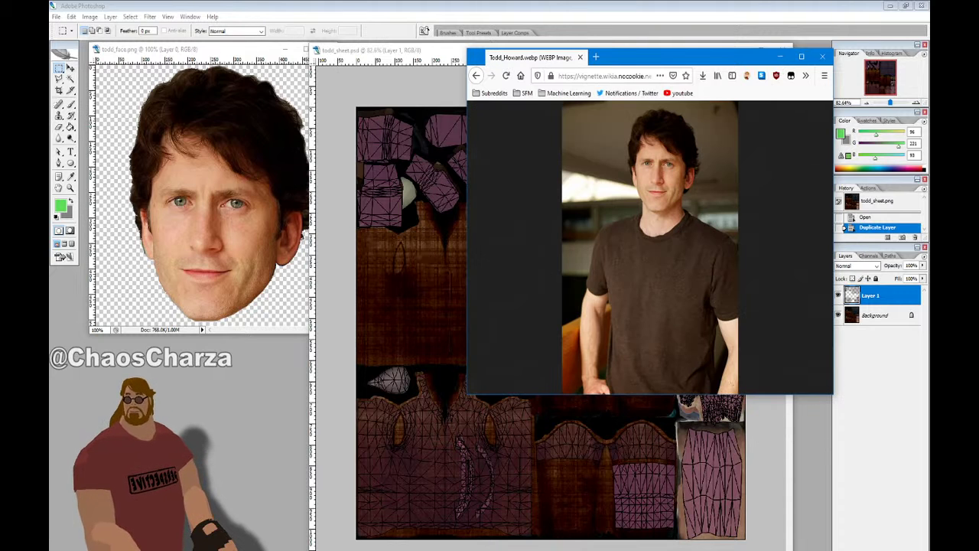
key(alt+Left)
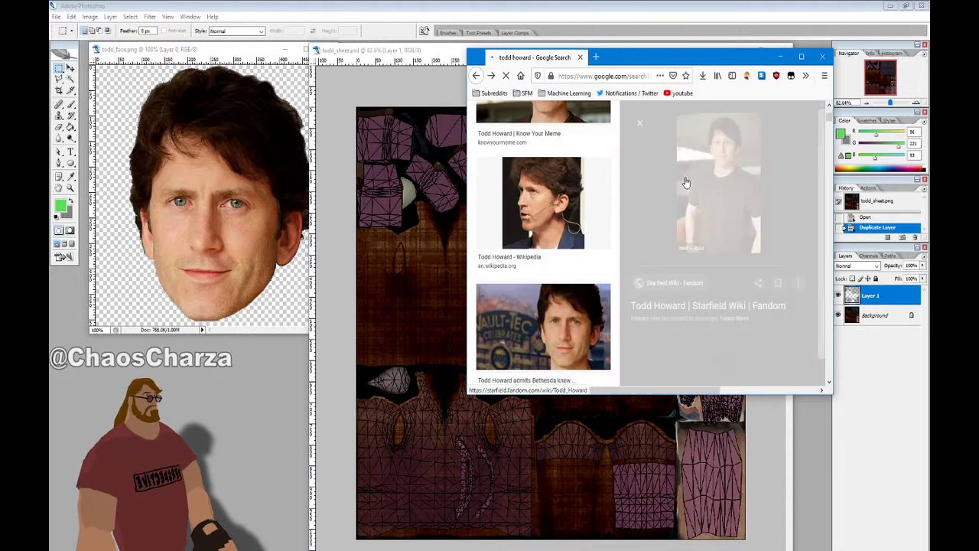
Scroll through the image results, then minimize the browser to reveal the texture sheet
scroll(568, 228, down, 10)
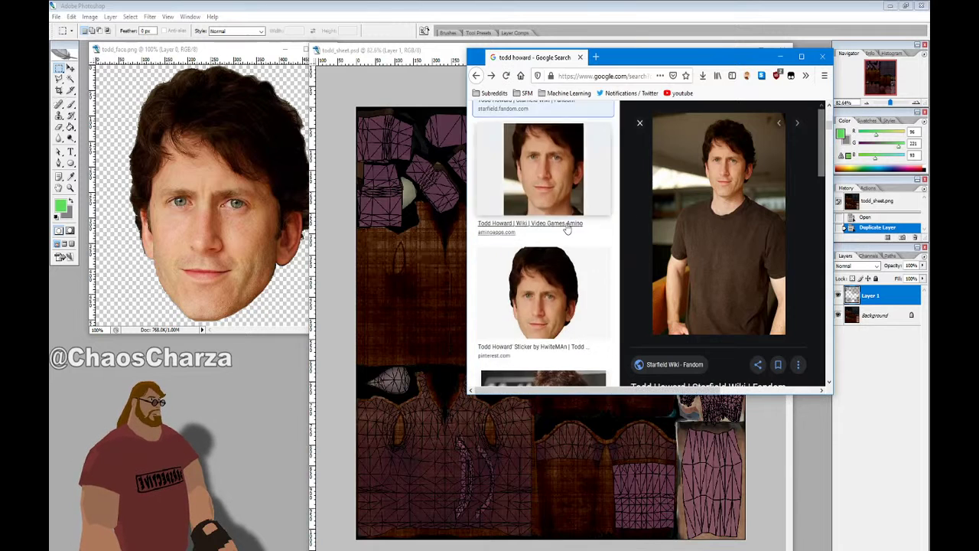
scroll(615, 199, down, 10)
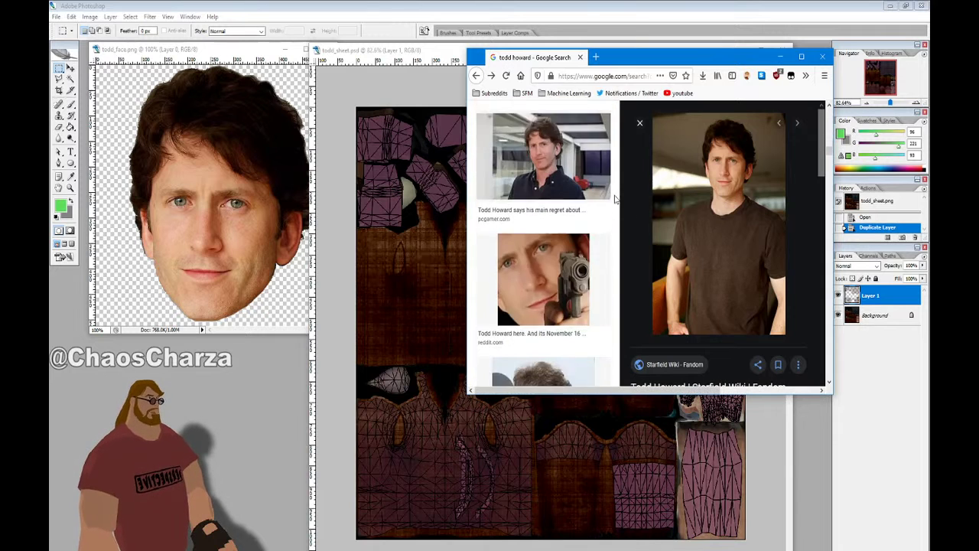
scroll(614, 199, down, 5)
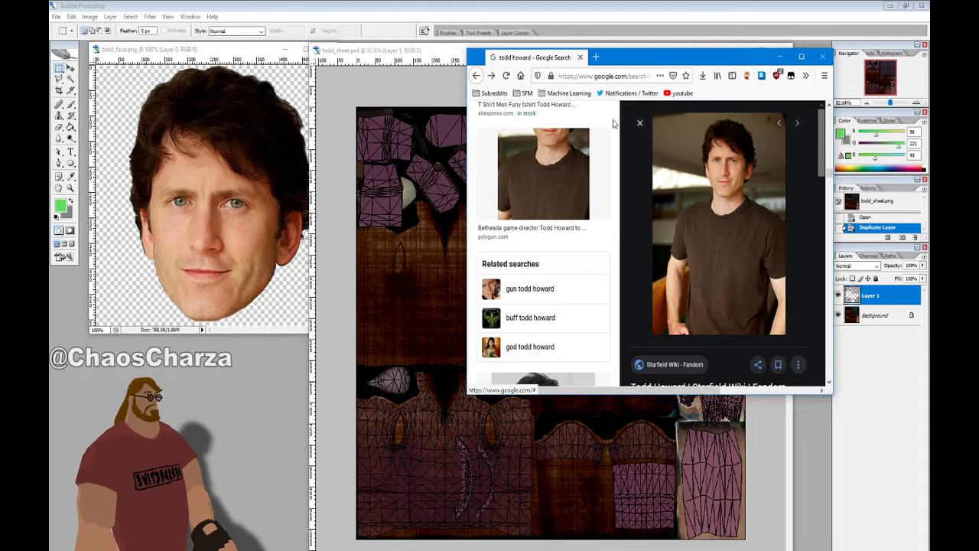
click(639, 123)
scroll(699, 264, up, 15)
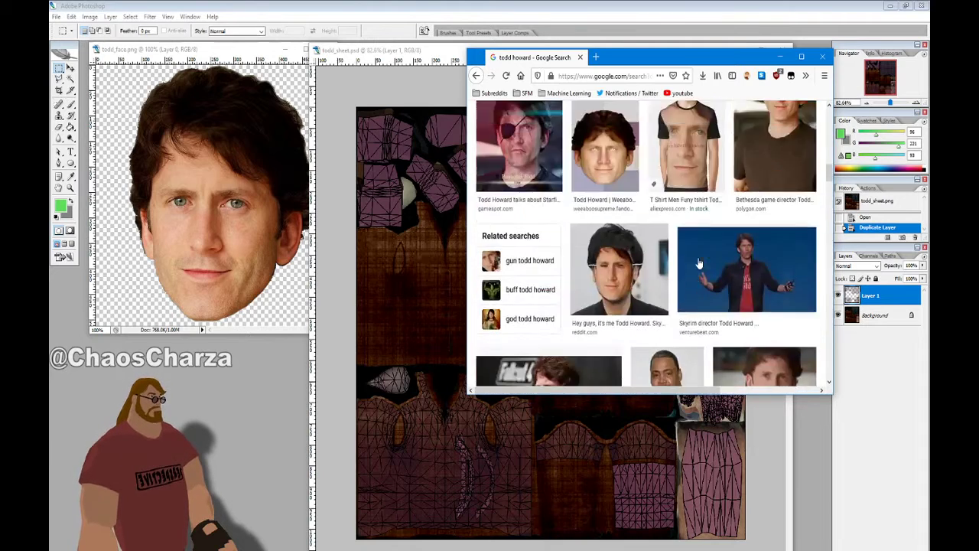
scroll(708, 256, down, 15)
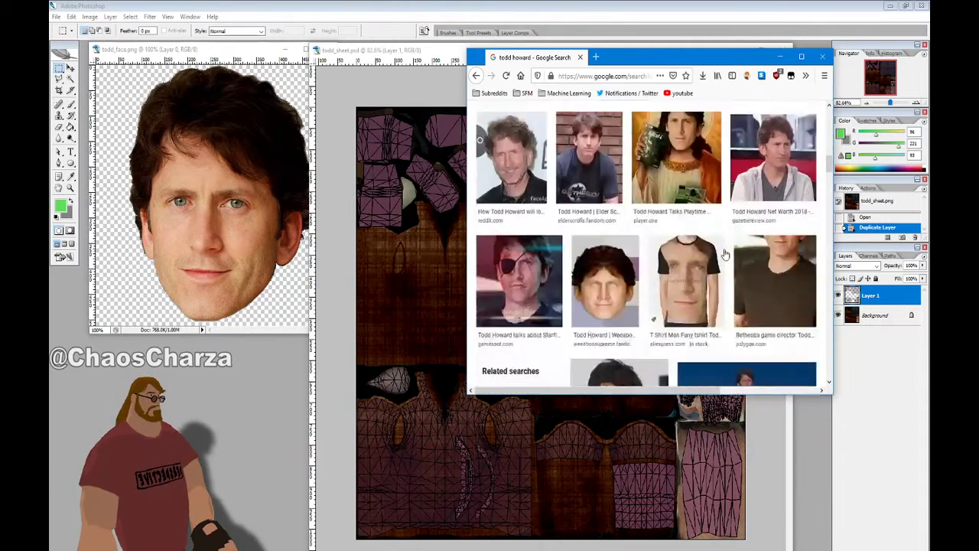
scroll(726, 255, down, 10)
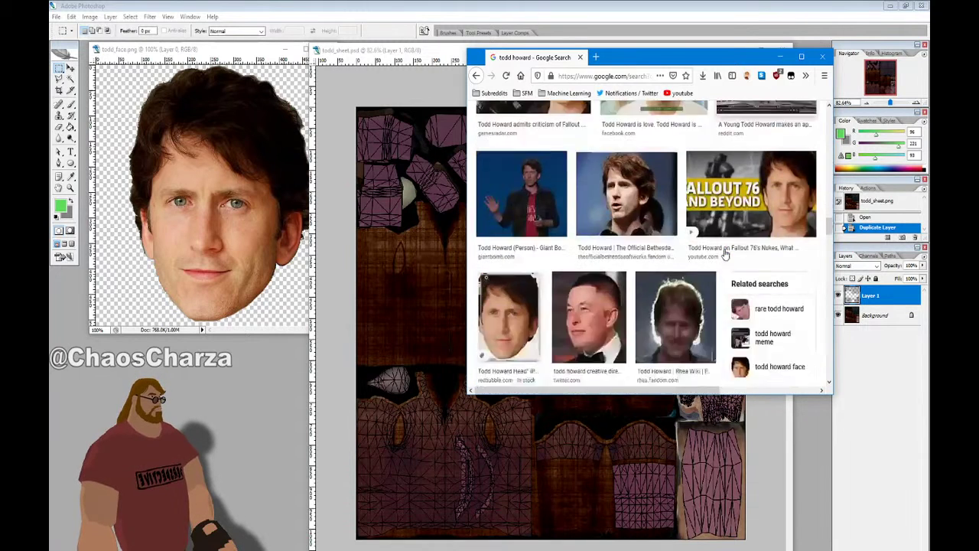
scroll(726, 255, down, 8)
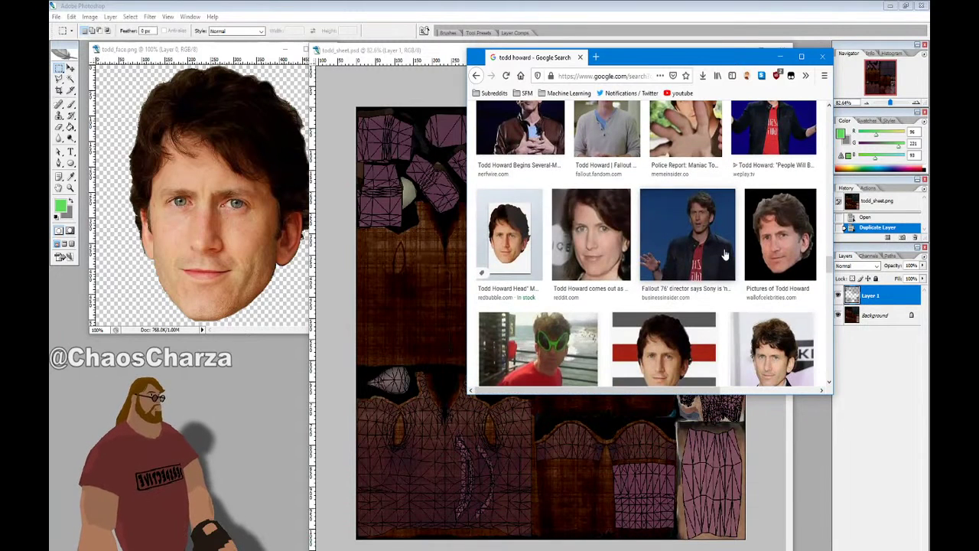
click(779, 56)
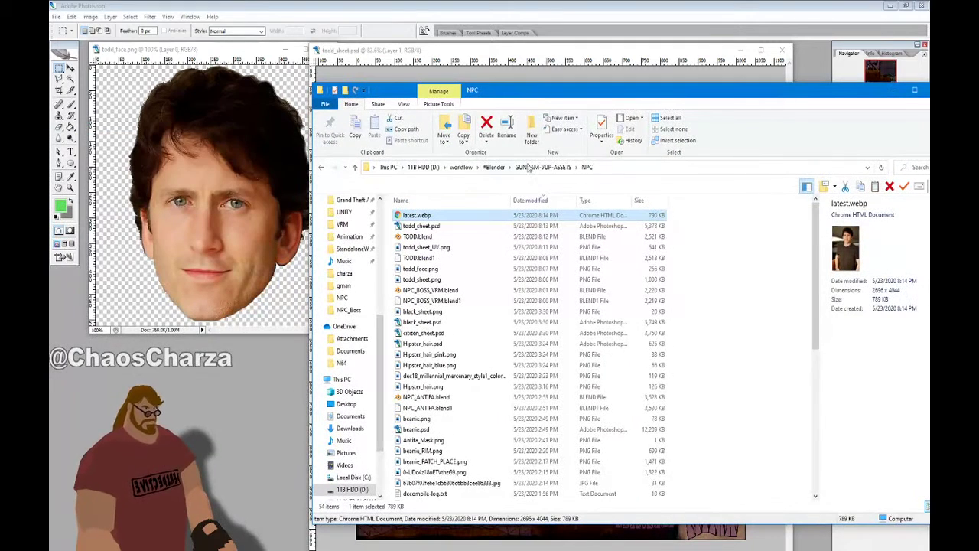
Open a Command Prompt in the NPC folder from Explorer's address bar
click(620, 167)
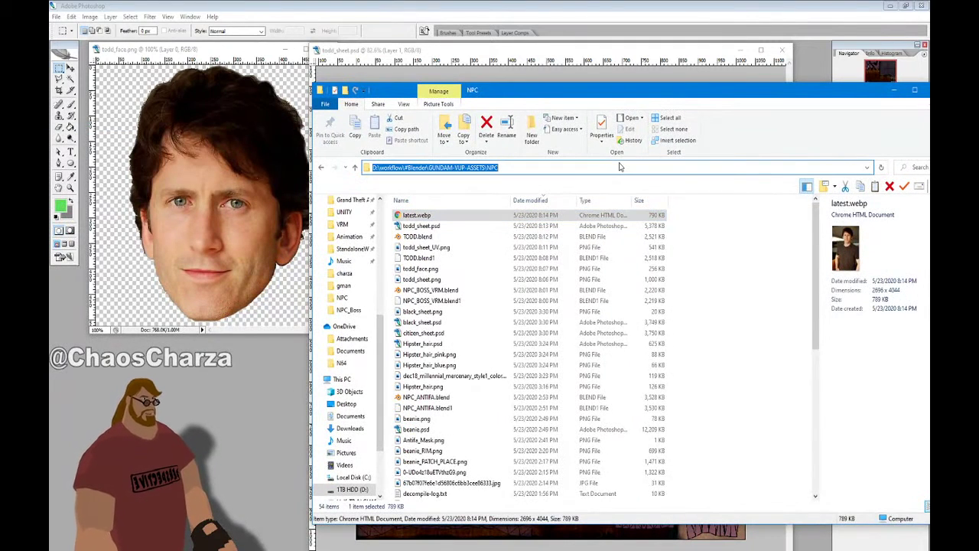
text(d)
key(Return)
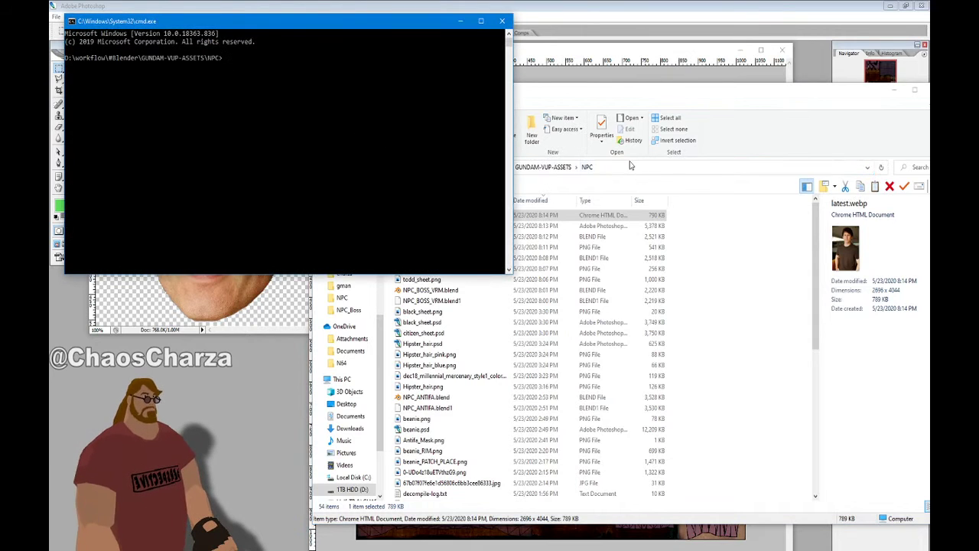
Run 'convert latest.webp latest.png', close the prompt, and open latest.png to check it
text(co)
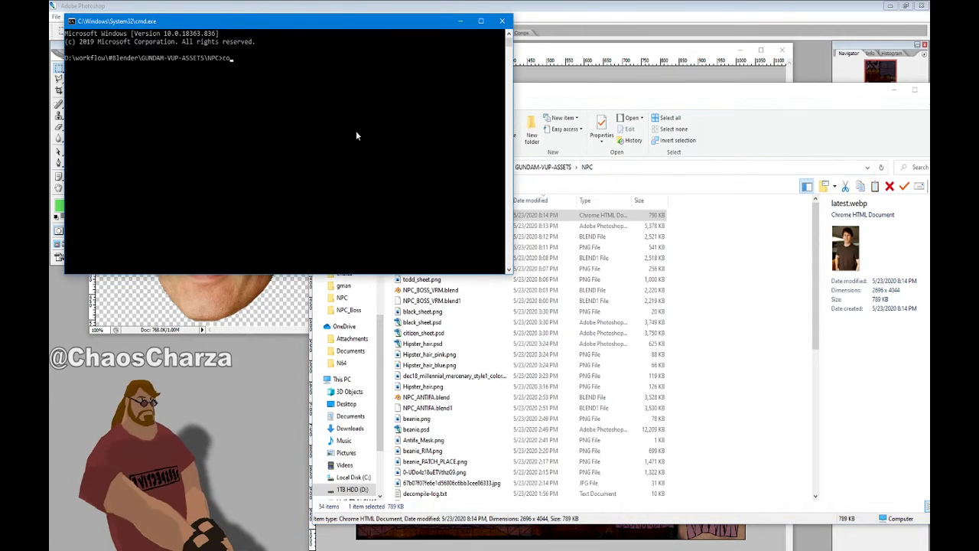
text(nvert)
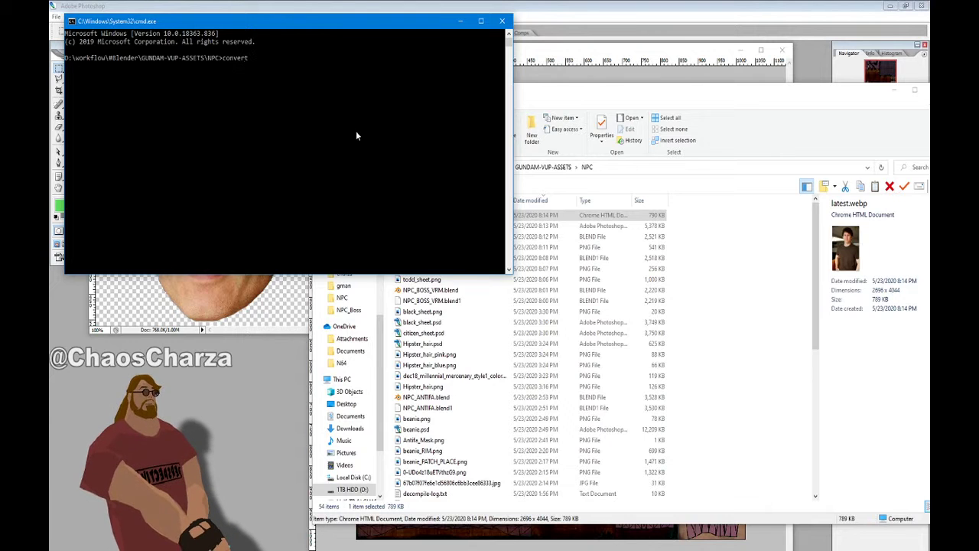
click(540, 154)
drag(417, 215, 291, 191)
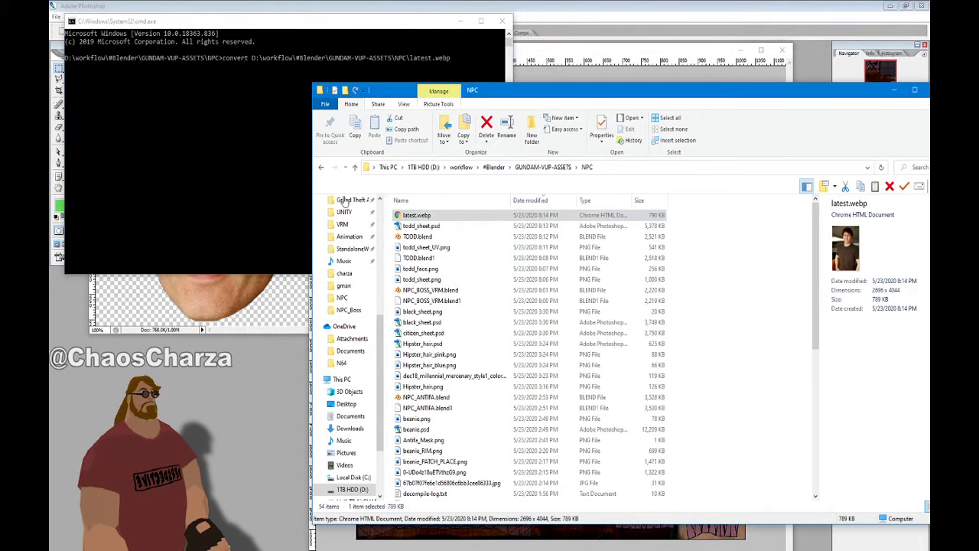
click(275, 195)
click(533, 221)
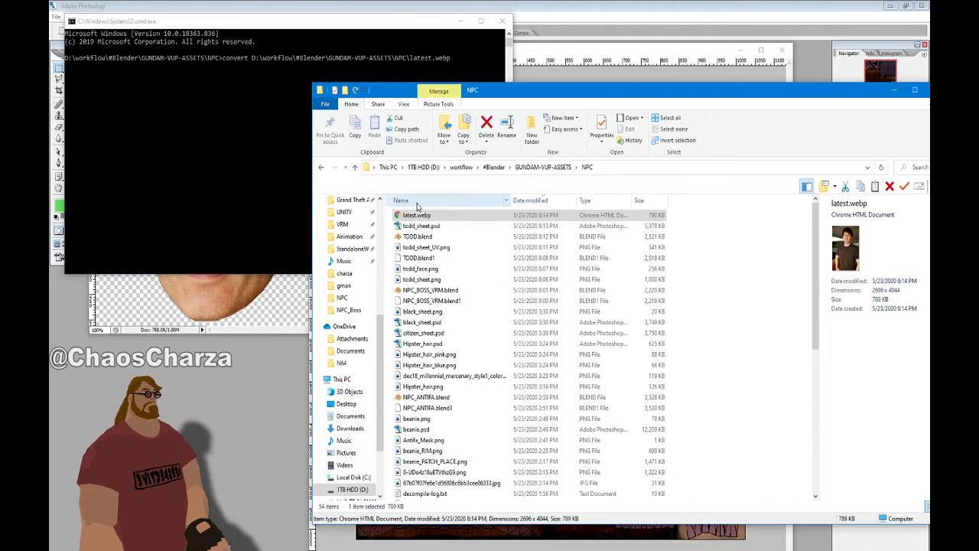
drag(417, 215, 258, 183)
click(259, 184)
key(BackSpace)
key(BackSpace)
key(BackSpace)
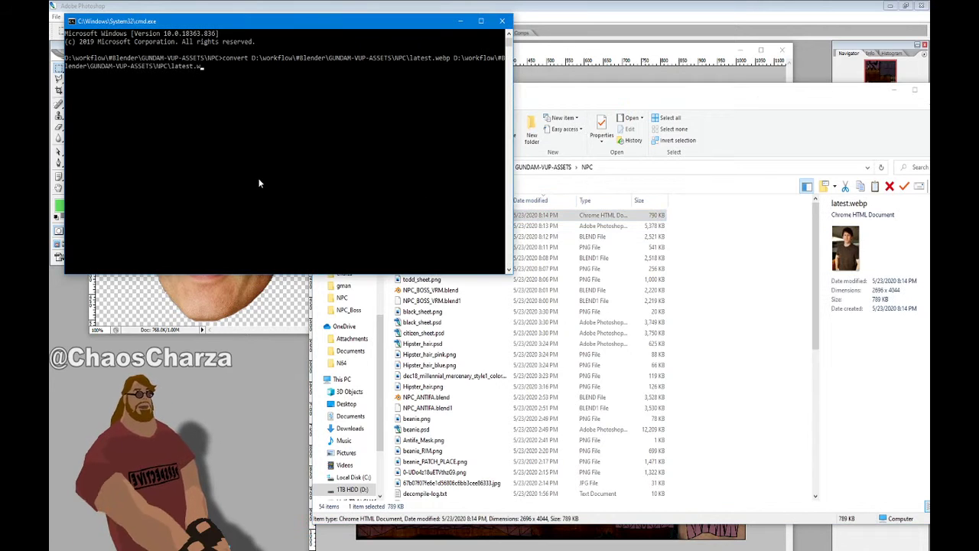
text(.png)
key(Return)
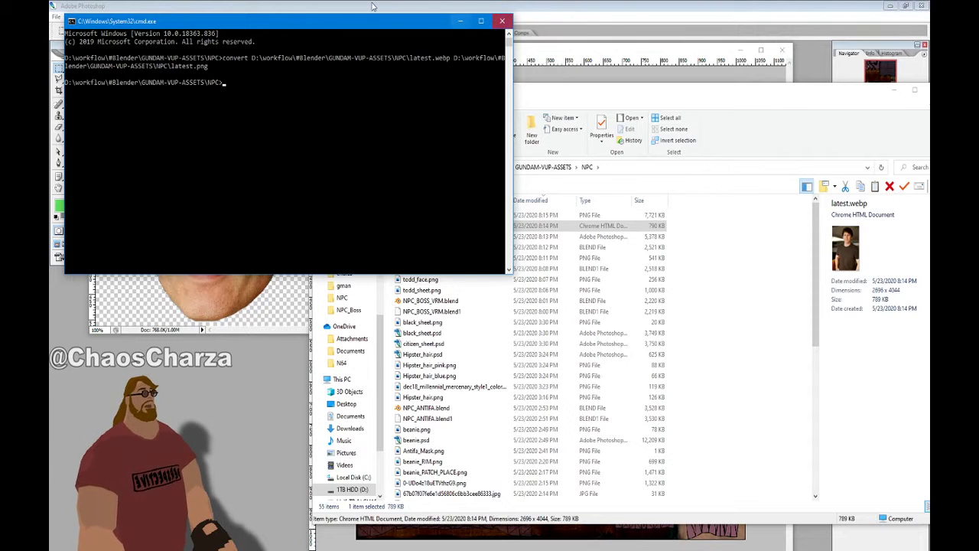
click(503, 21)
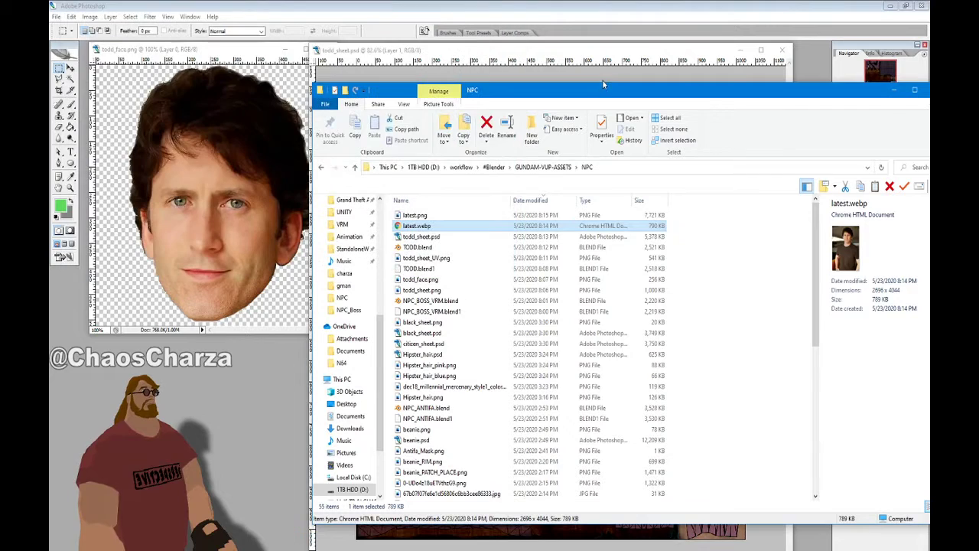
double_click(422, 217)
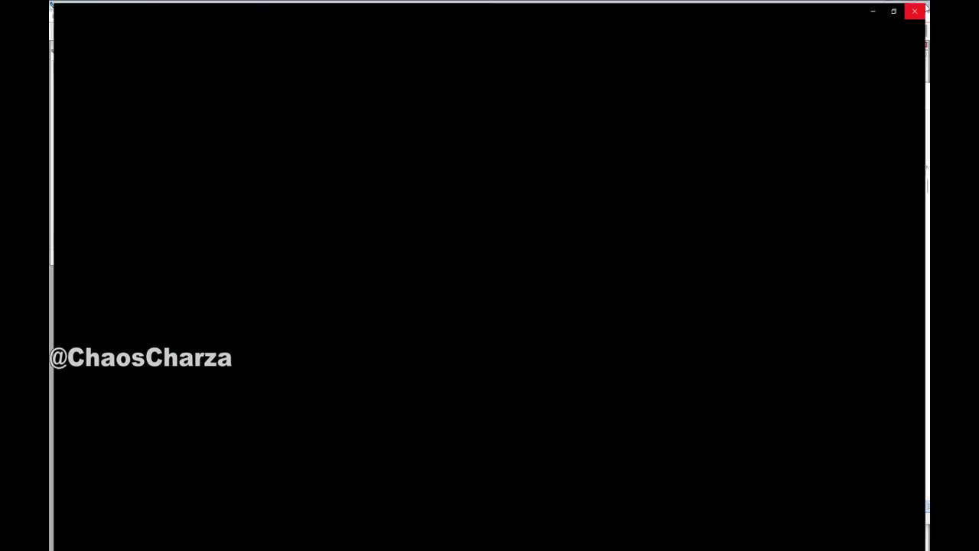
Sample the shirt's brown from the latest.png photo with the Eyedropper
click(919, 7)
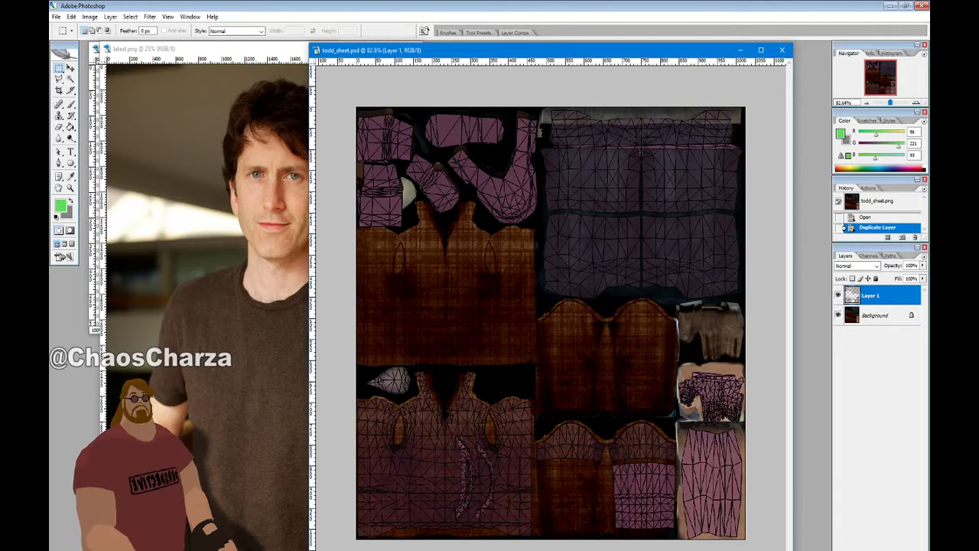
click(71, 176)
click(275, 365)
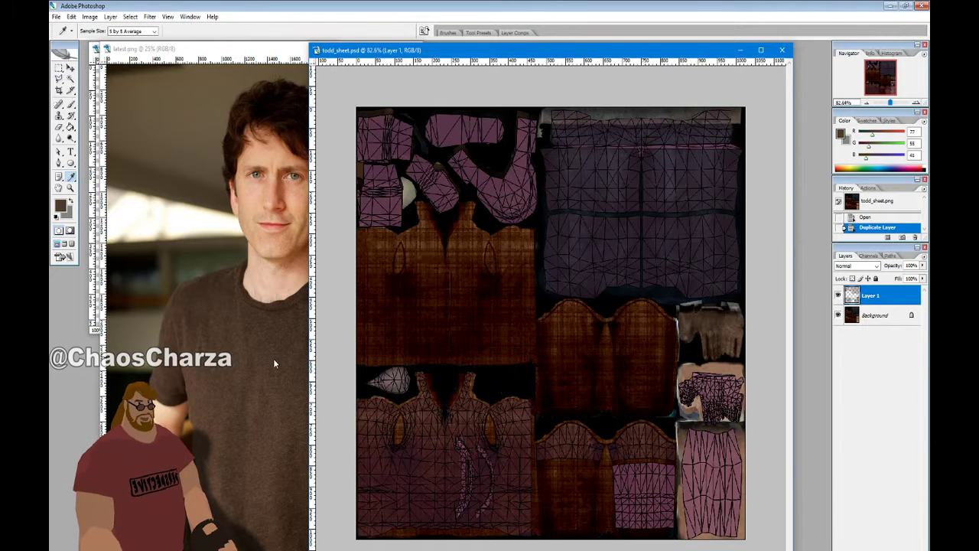
click(267, 69)
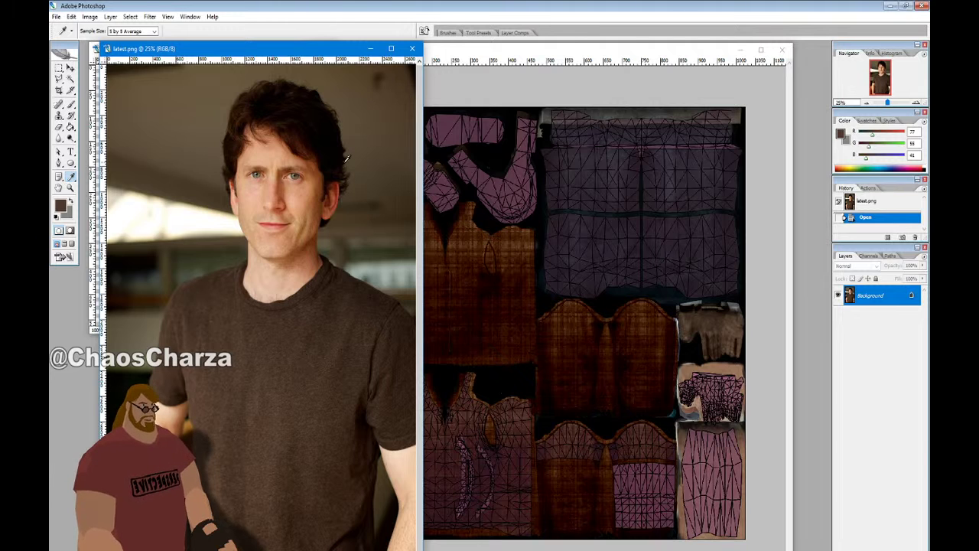
Bring todd_sheet.psd forward and select its texture pieces with the Magic Wand
click(579, 51)
drag(564, 52, 549, 36)
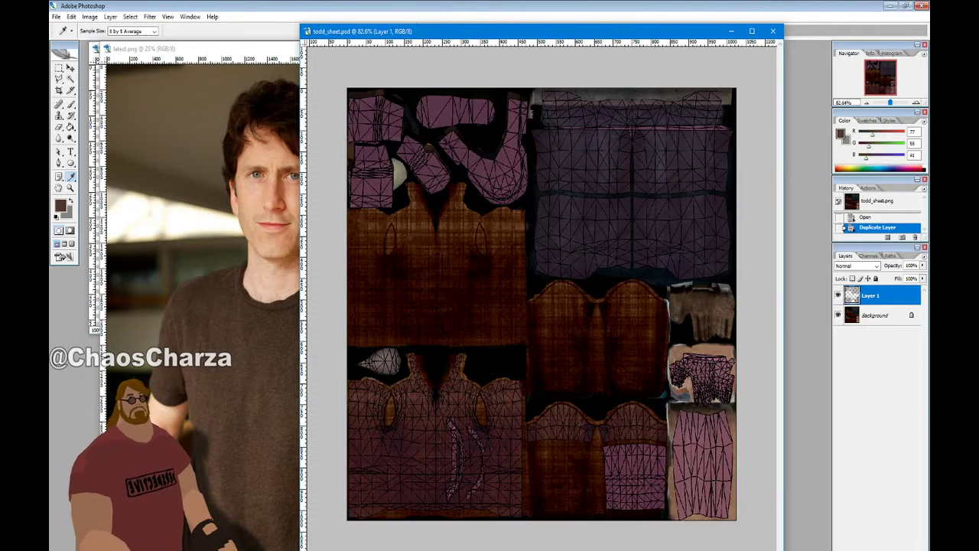
click(71, 79)
click(497, 282)
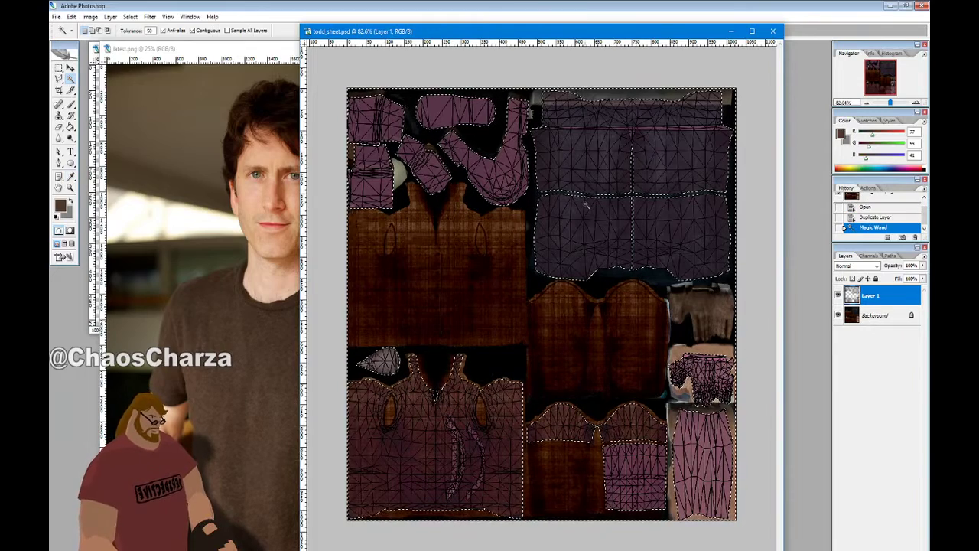
Subtract the top and right-hand patches from the selection using rectangular marquees
click(59, 68)
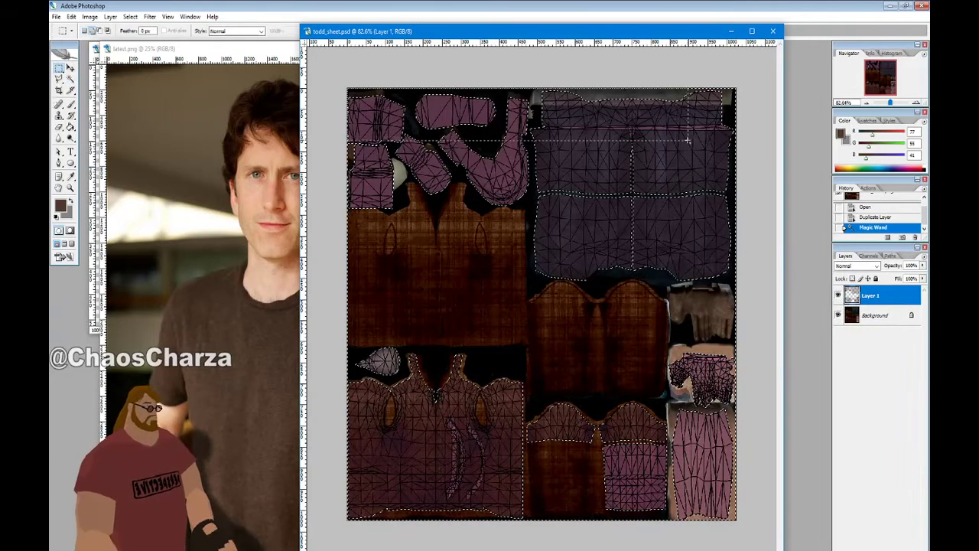
drag(760, 317, 774, 346)
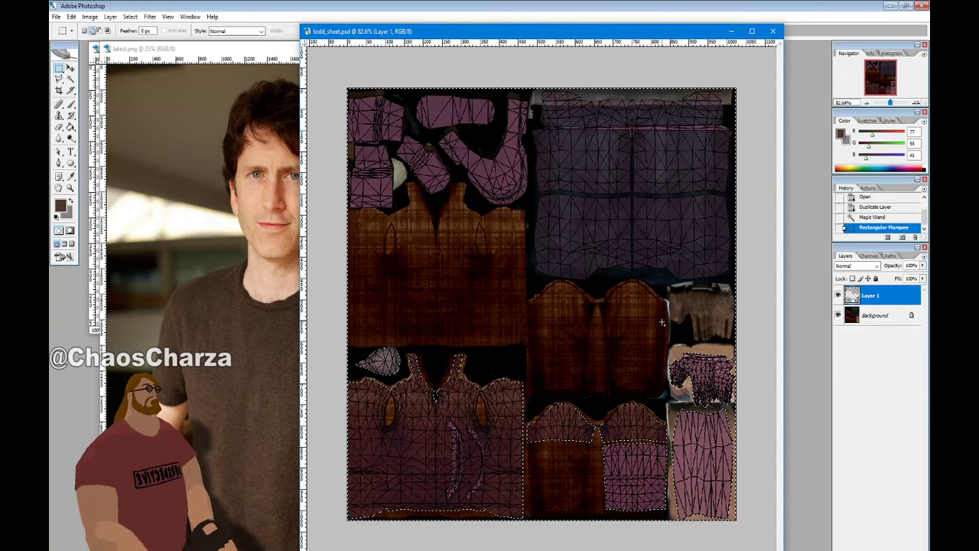
alt+drag(825, 409, 660, 318)
alt+drag(667, 402, 893, 542)
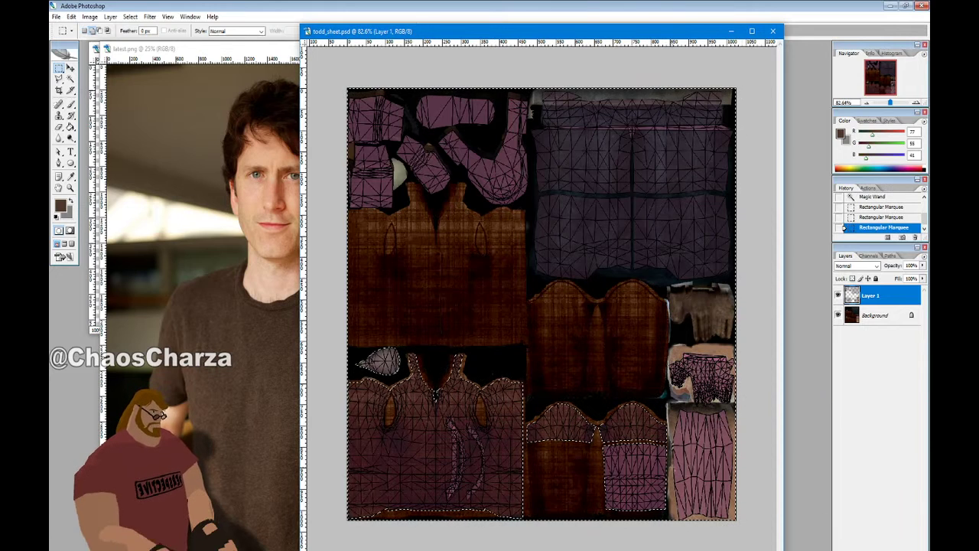
alt+drag(664, 344, 757, 409)
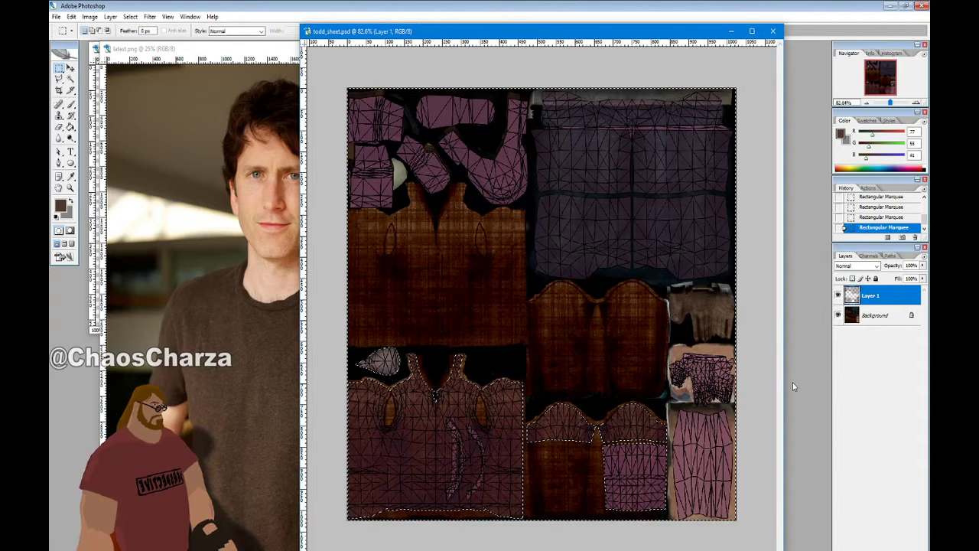
Invert the texture selection with Select > Inverse
click(111, 16)
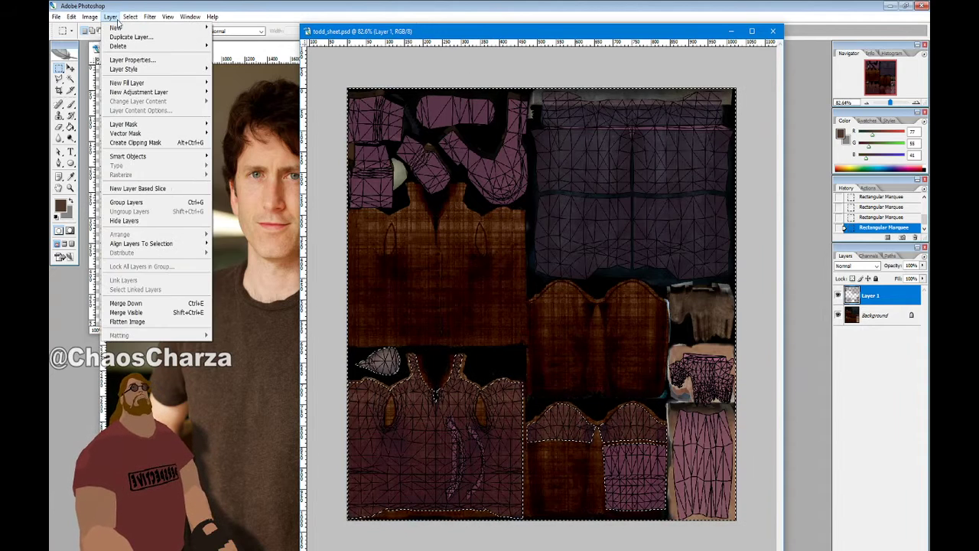
mouse_move(131, 160)
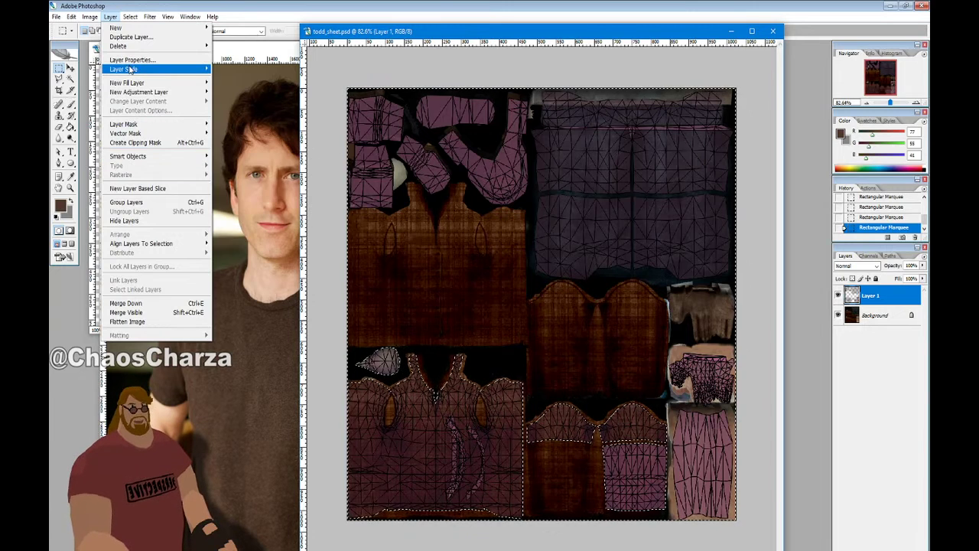
mouse_move(130, 70)
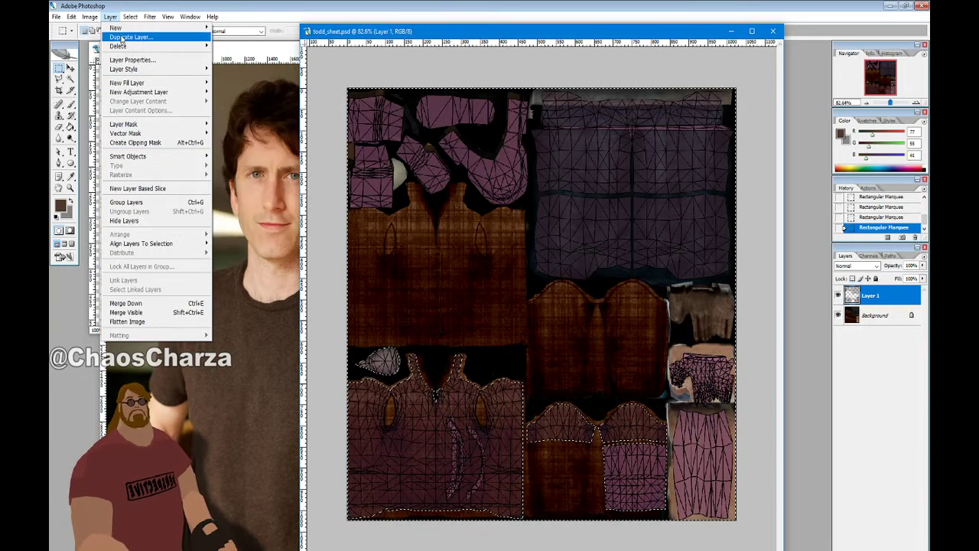
mouse_move(90, 16)
mouse_move(130, 16)
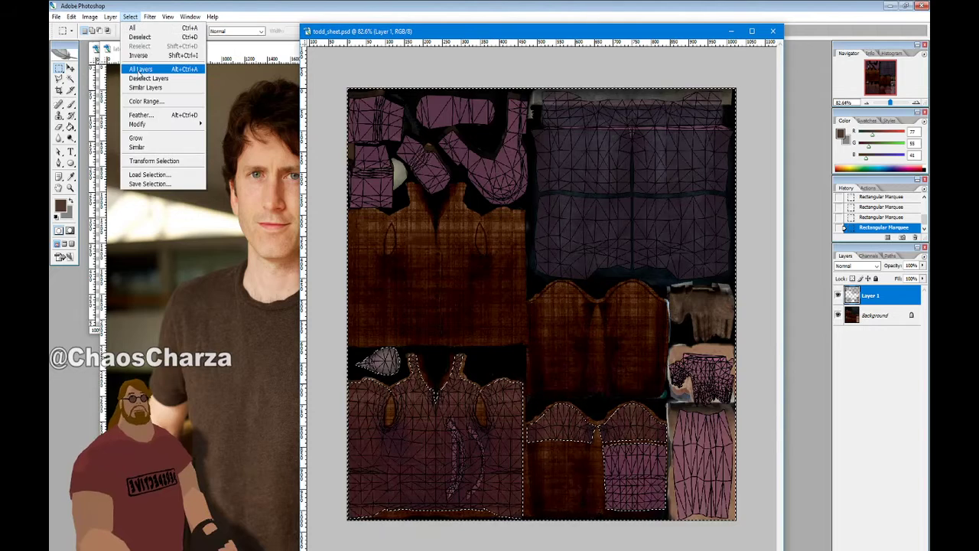
click(134, 56)
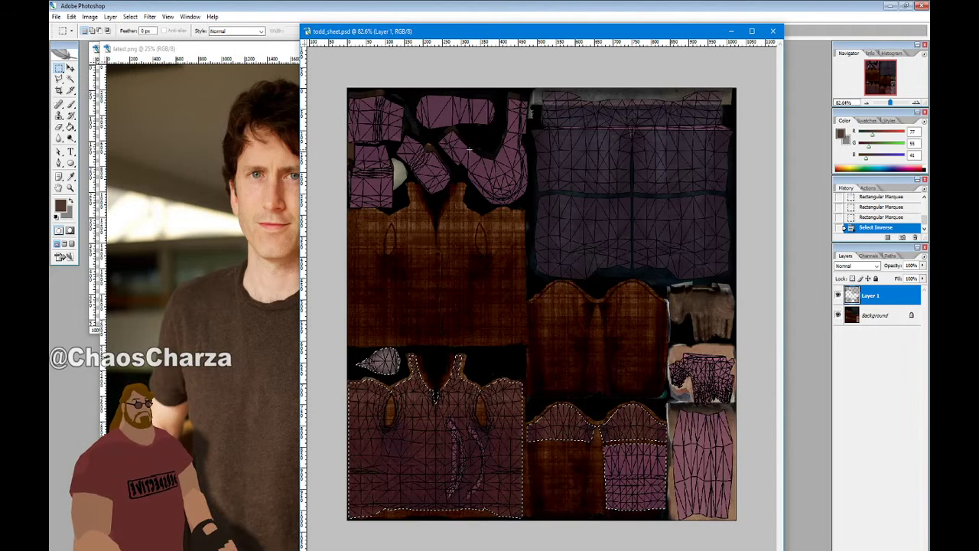
Expand the selection by 3 pixels
click(149, 17)
mouse_move(130, 17)
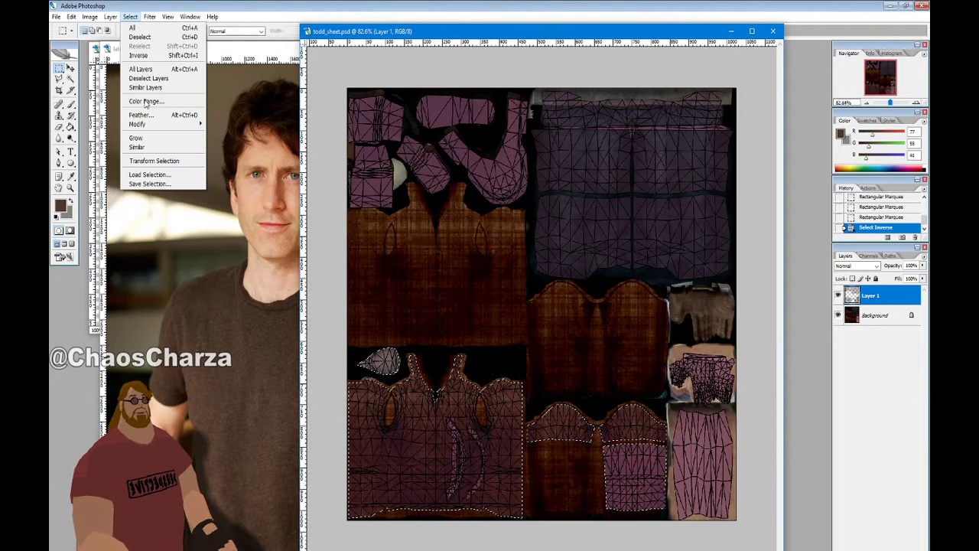
mouse_move(205, 125)
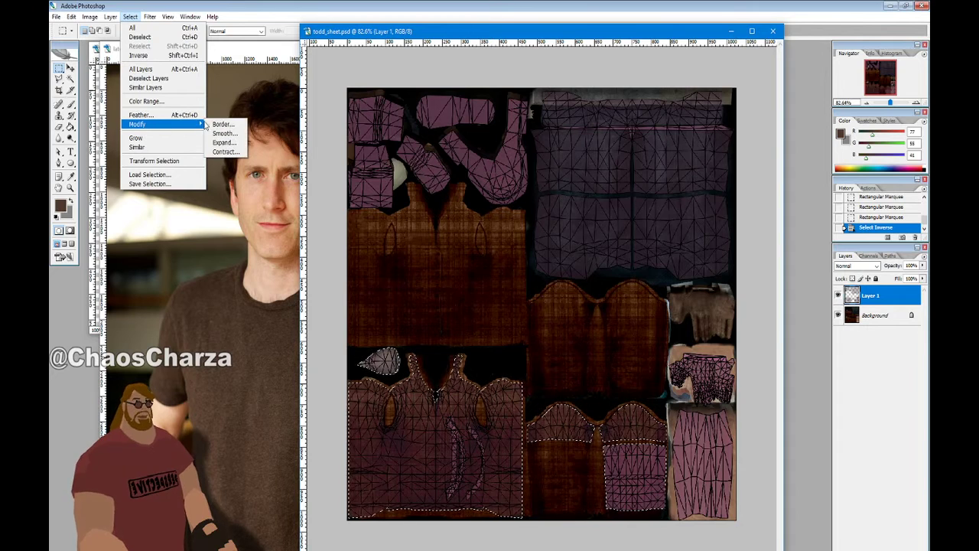
click(224, 143)
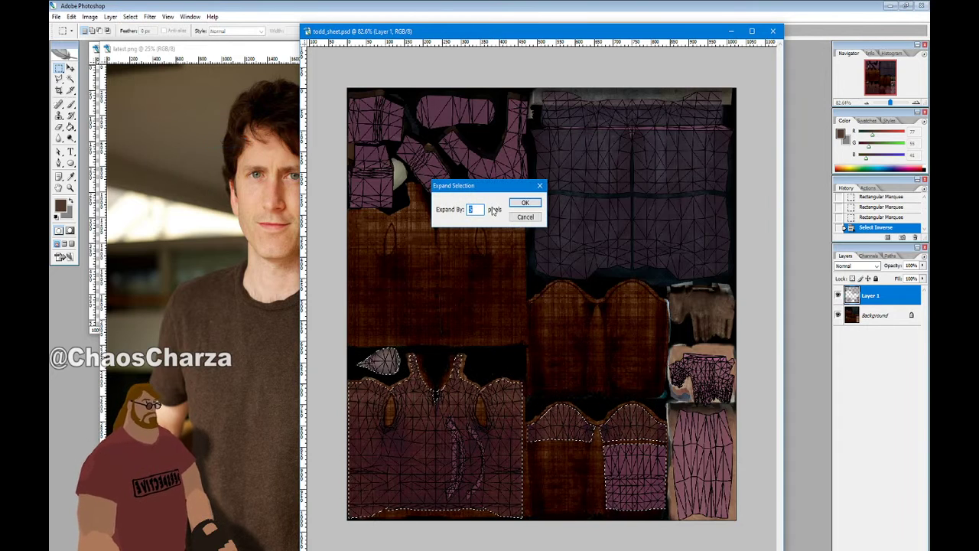
text(3)
key(Return)
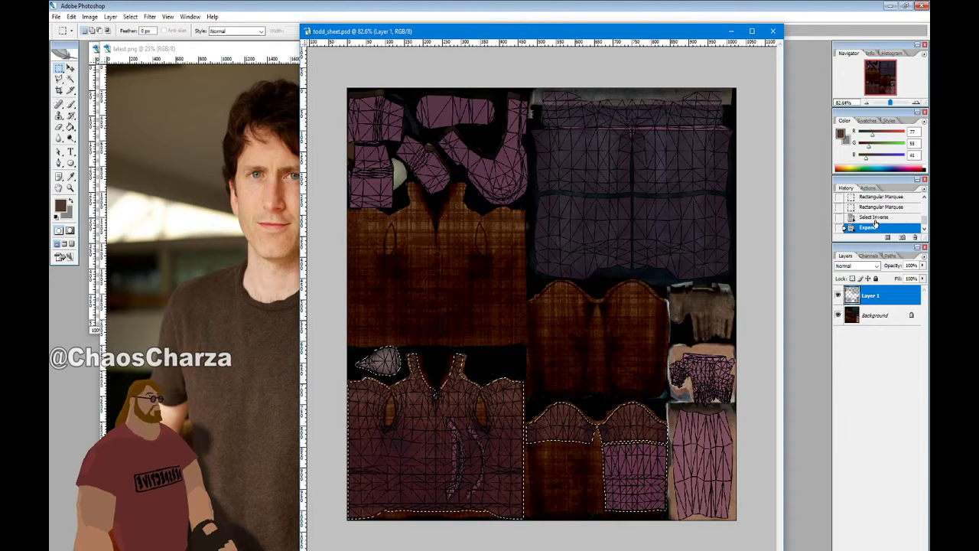
Hide Layer 1, extend the selection over both sleeves, and mask a new Group 1 with it
click(838, 295)
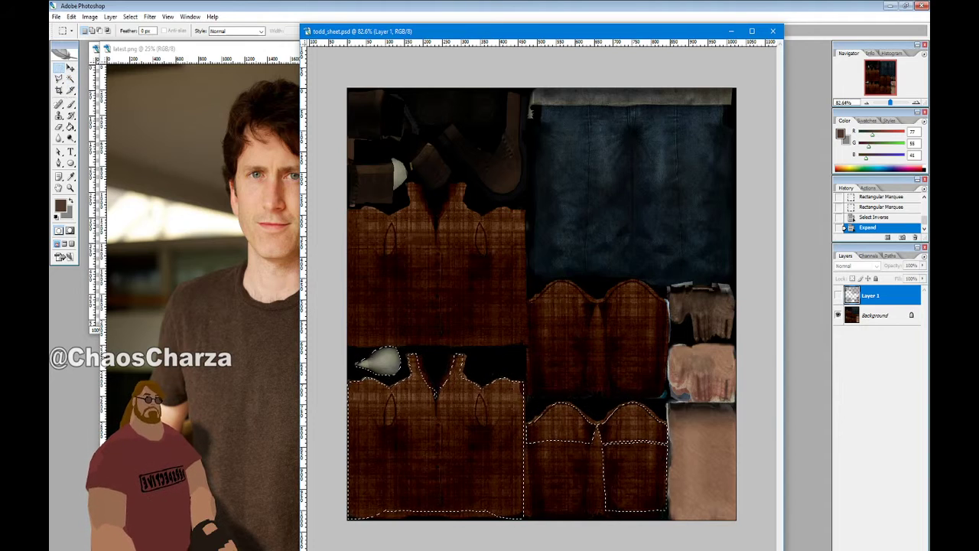
alt+drag(402, 371, 370, 350)
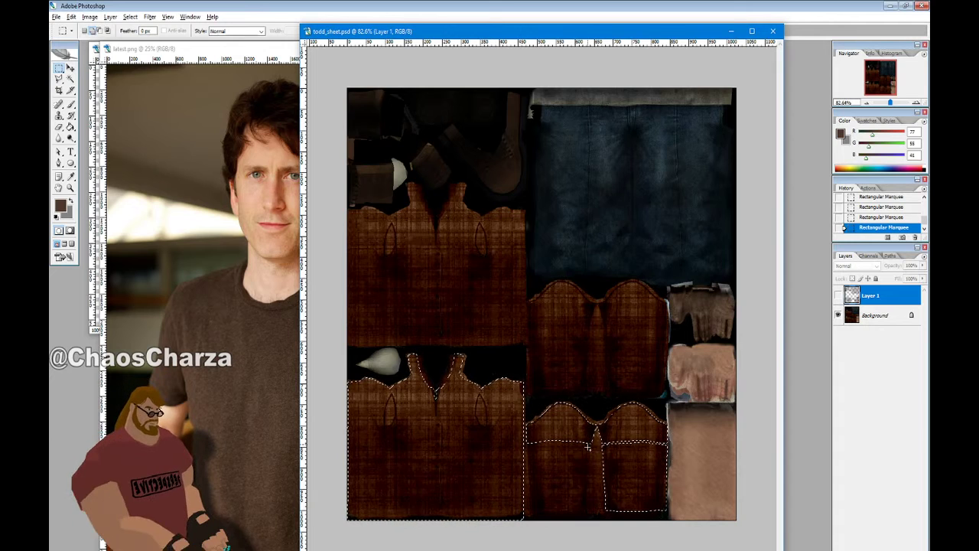
drag(594, 422, 464, 536)
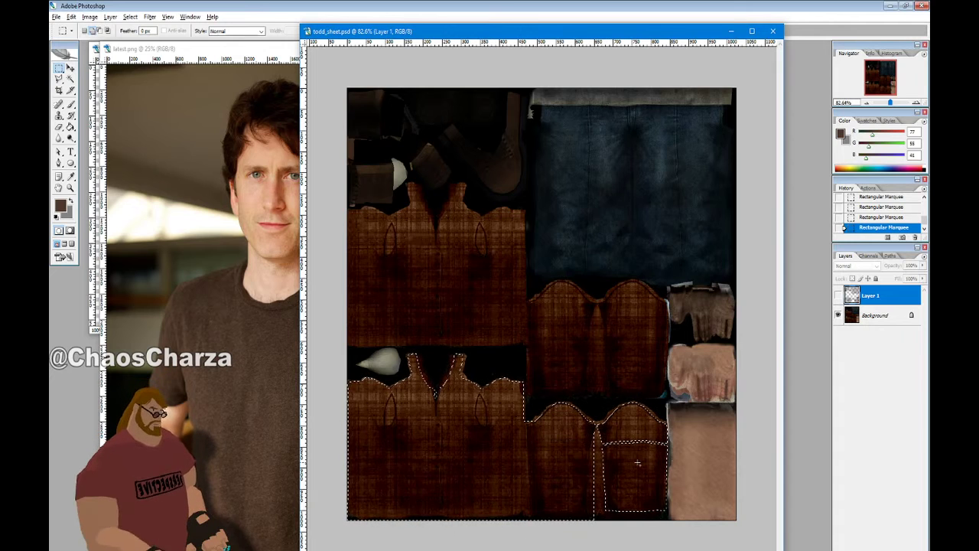
drag(661, 421, 575, 532)
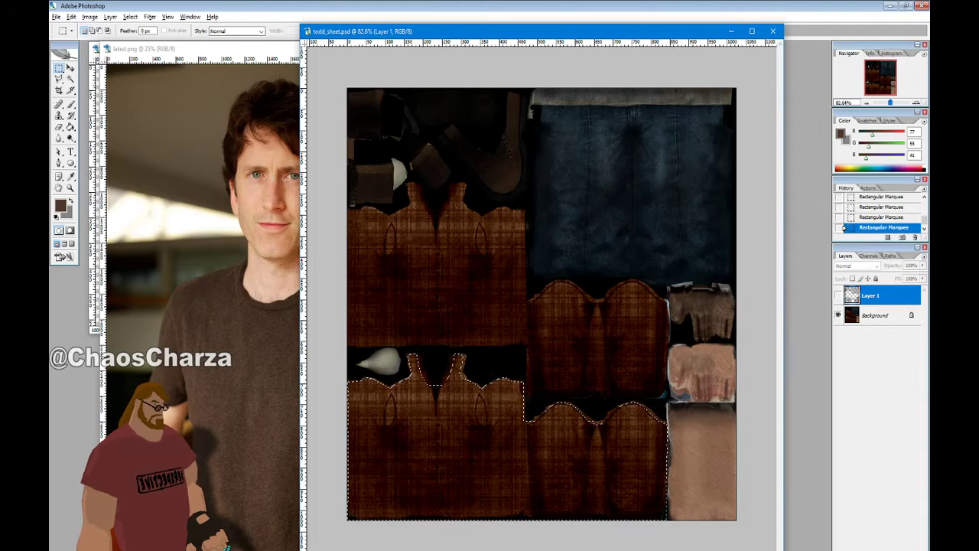
click(876, 550)
click(863, 549)
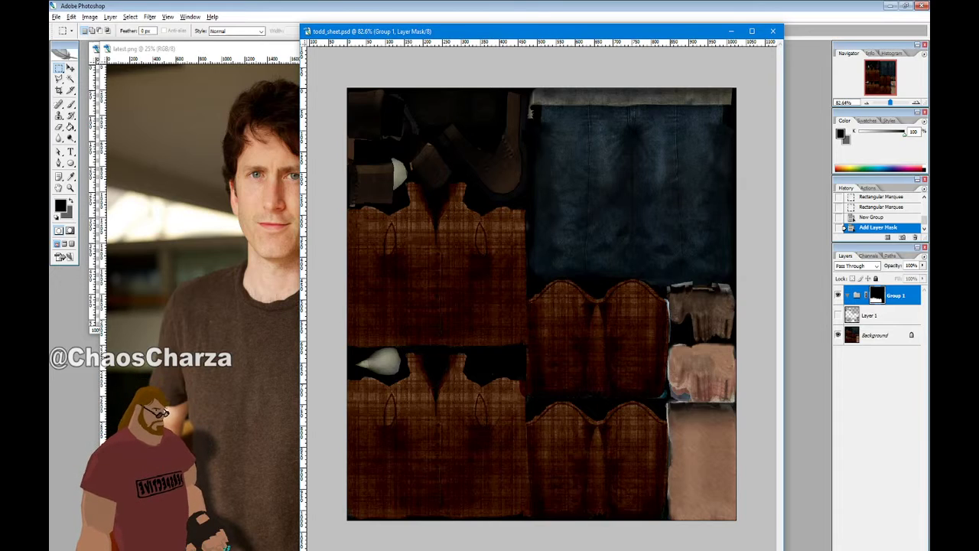
Add a new layer in Group 1 and fill it with the sampled shirt brown
click(902, 549)
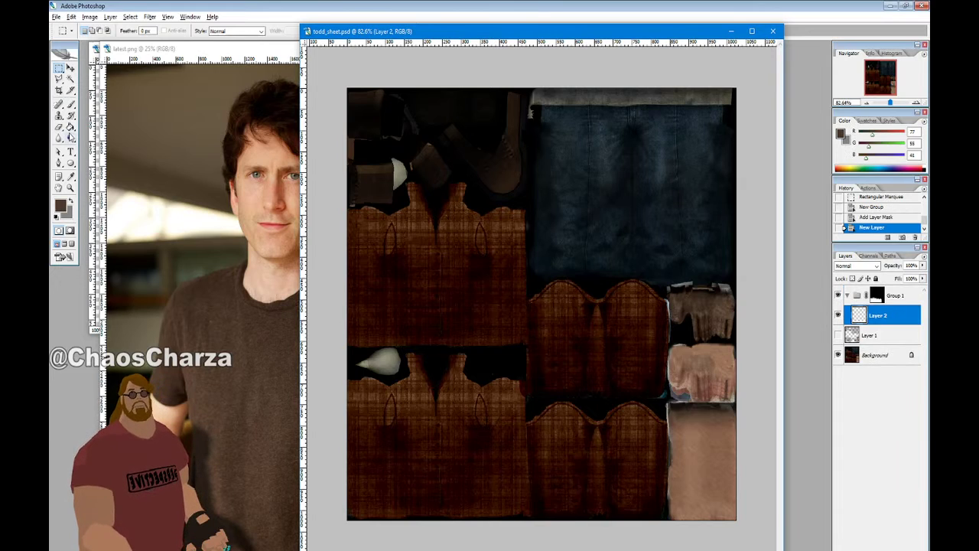
click(70, 126)
click(455, 267)
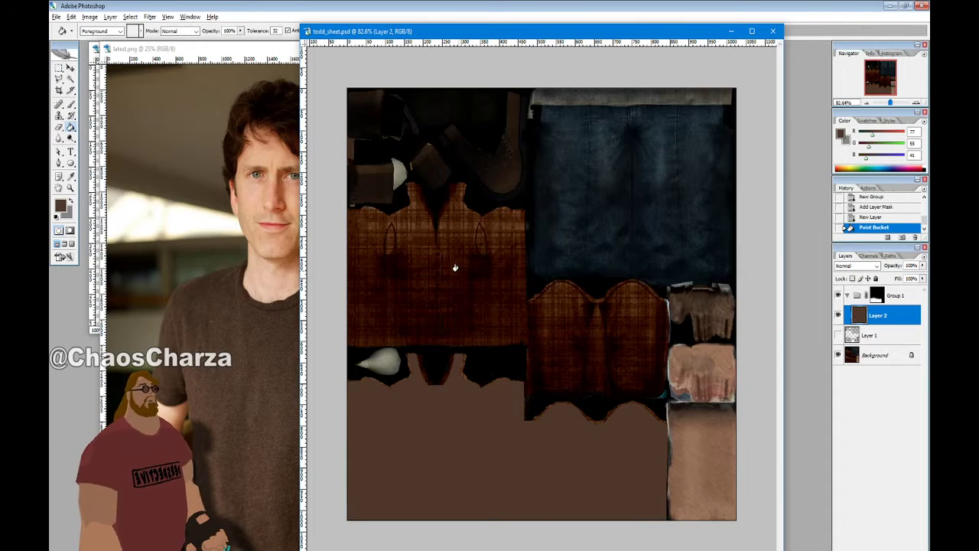
Darken the foreground to brightness 20, refill the layer, and show Layer 1 again
click(60, 205)
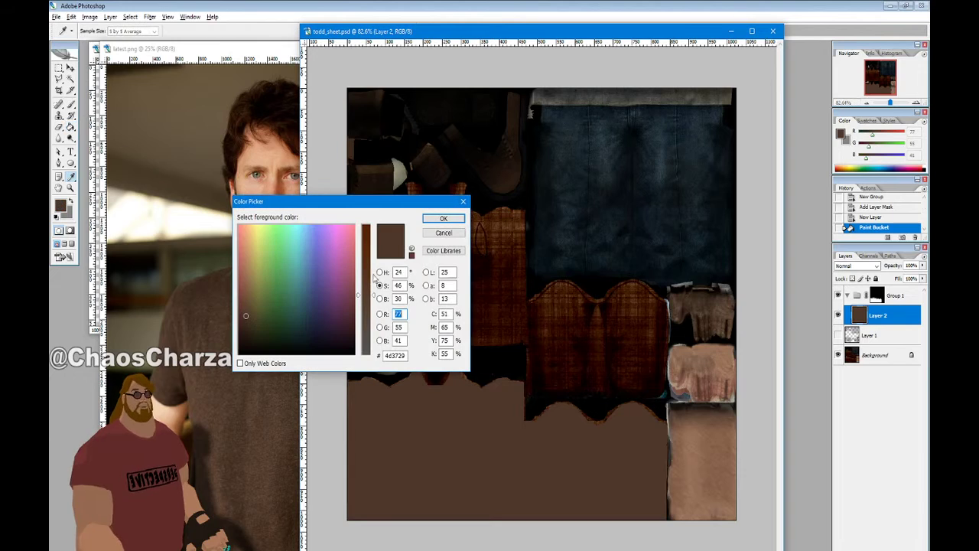
click(380, 298)
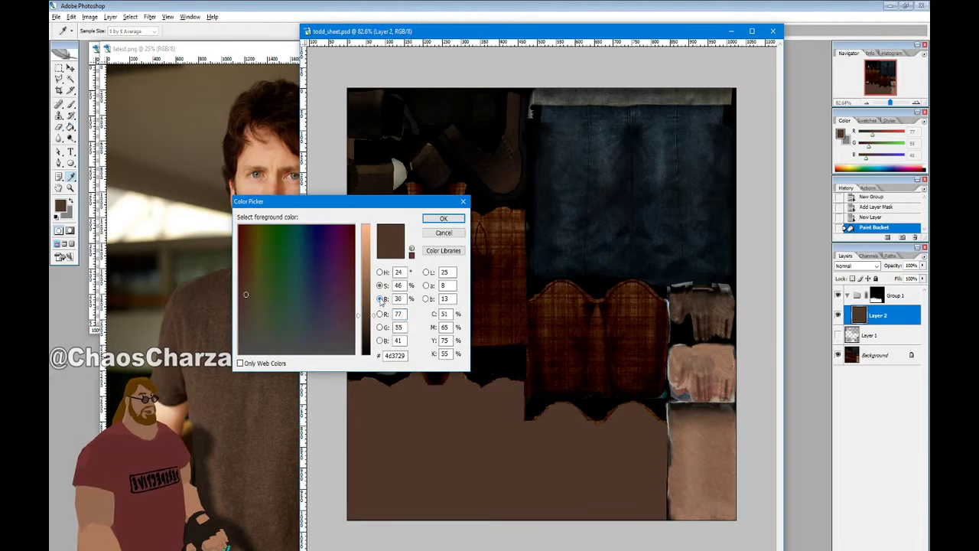
drag(374, 316, 374, 324)
text(20)
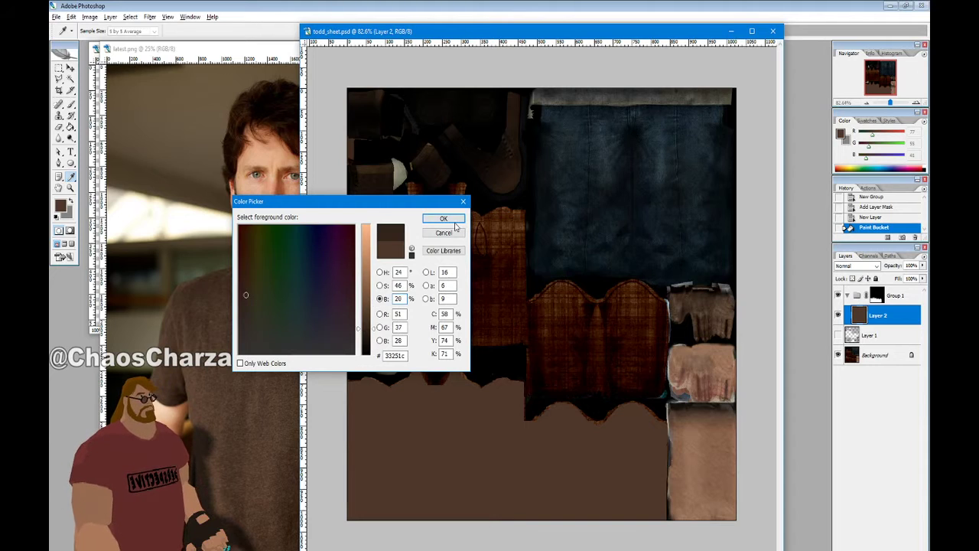
click(455, 222)
click(476, 306)
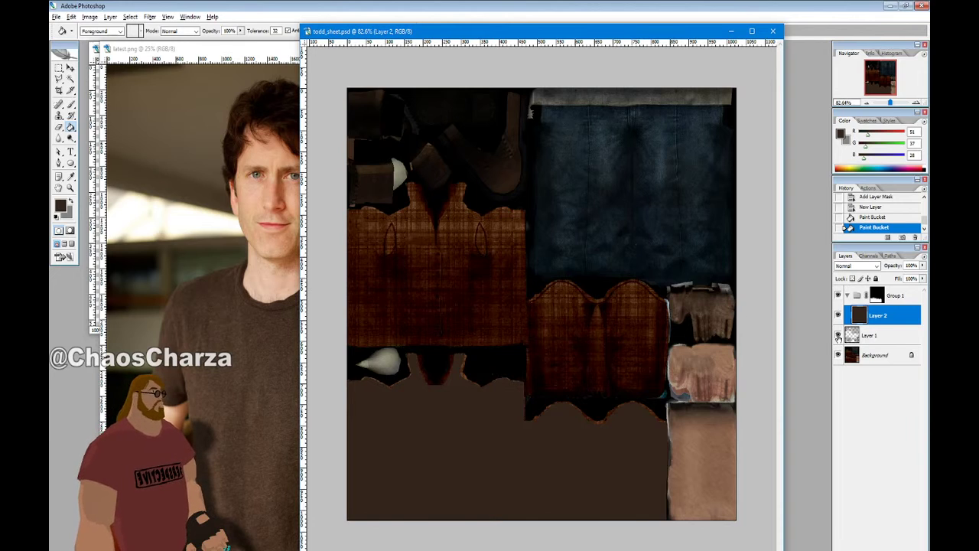
click(838, 335)
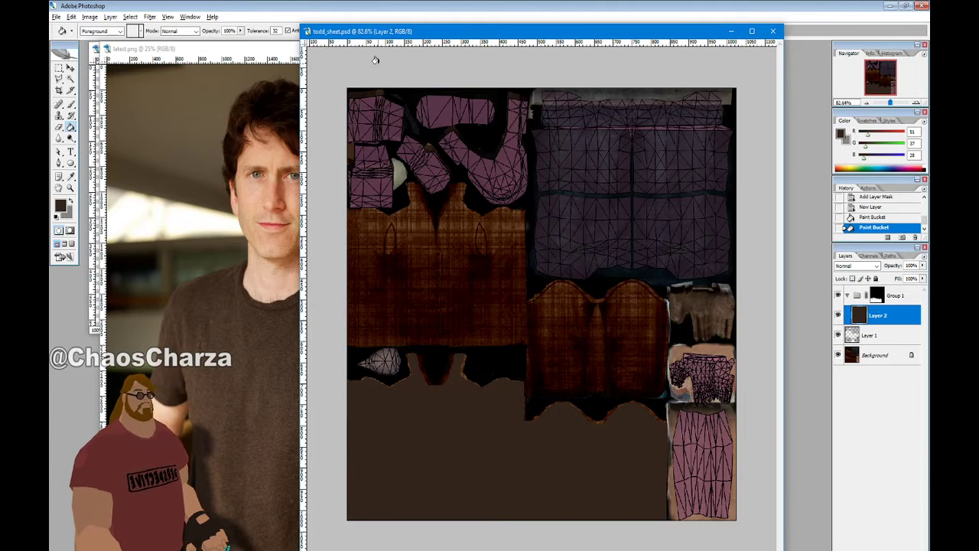
Magic Wand the empty areas around the UV pieces on Layer 1
drag(406, 32, 434, 32)
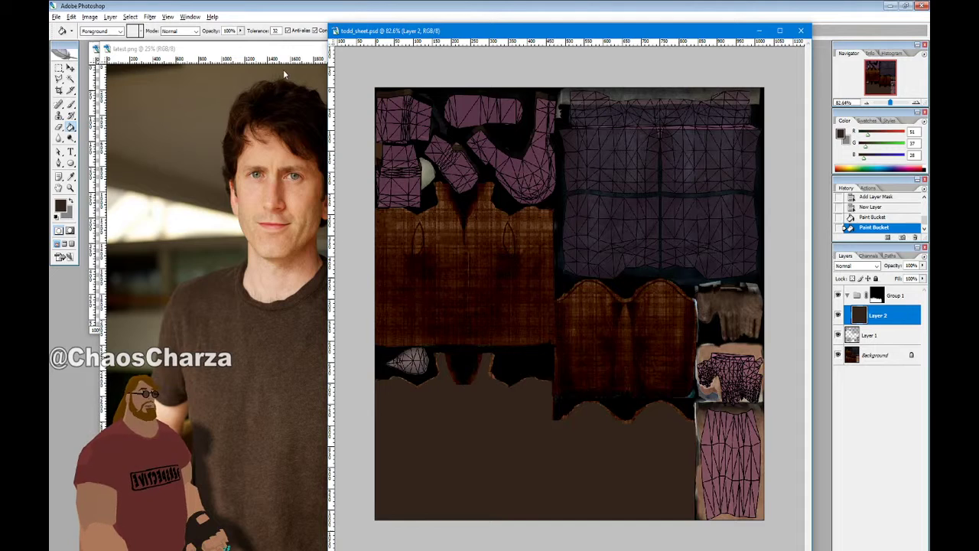
click(70, 79)
click(436, 223)
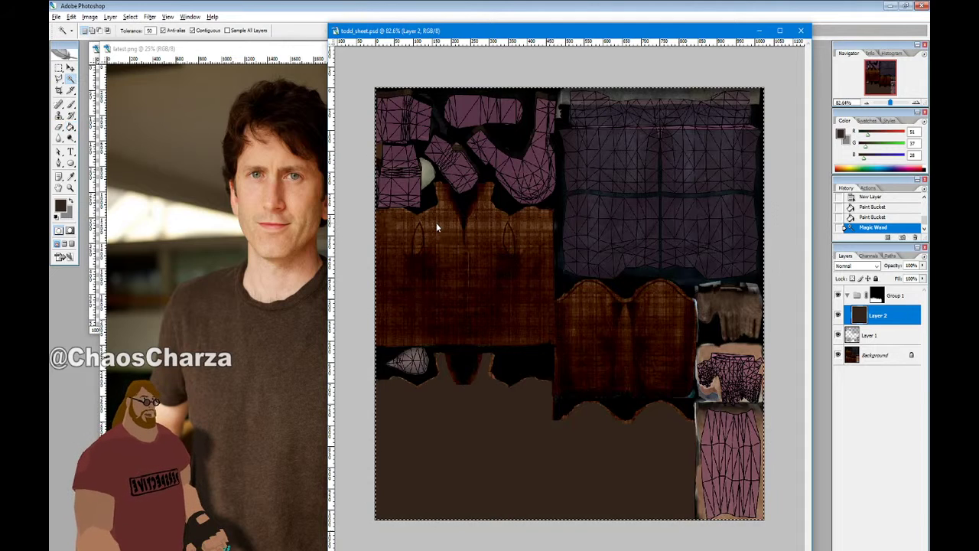
click(873, 335)
key(ctrl+d)
click(558, 318)
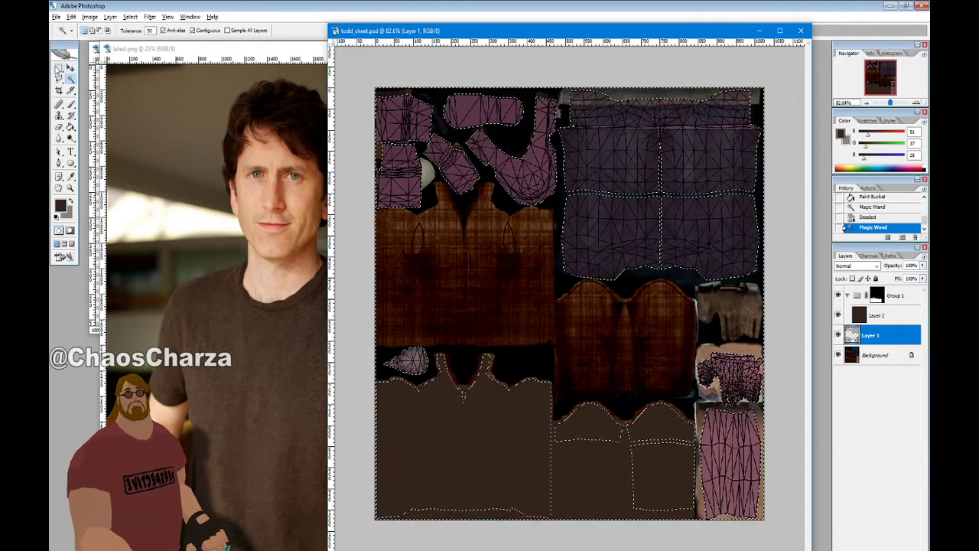
Add the left edge and lower sheet regions to the selection with rectangular marquees
click(59, 68)
drag(398, 170, 547, 191)
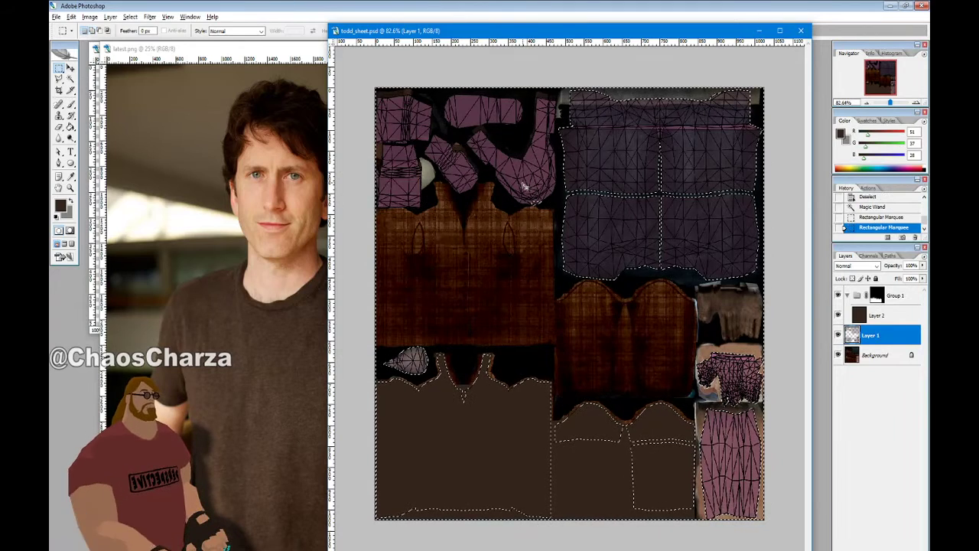
shift+drag(372, 85, 552, 271)
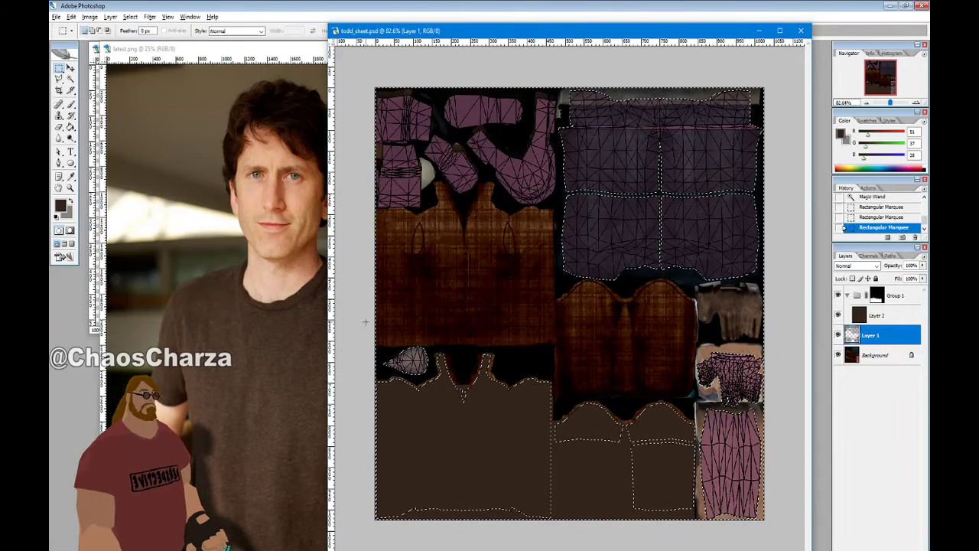
shift+drag(365, 321, 771, 524)
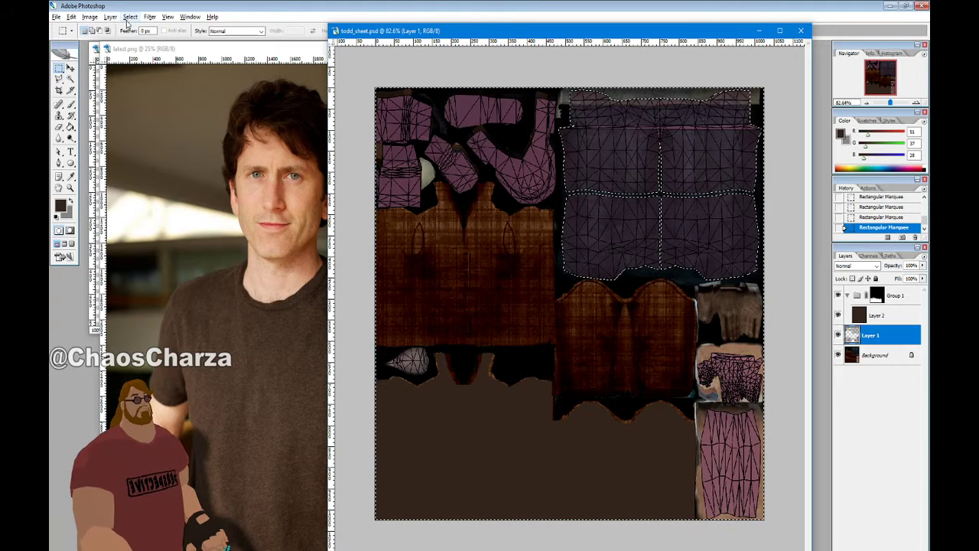
Invert the selection onto the upper-right jeans panel, then expand it outward slightly
click(130, 17)
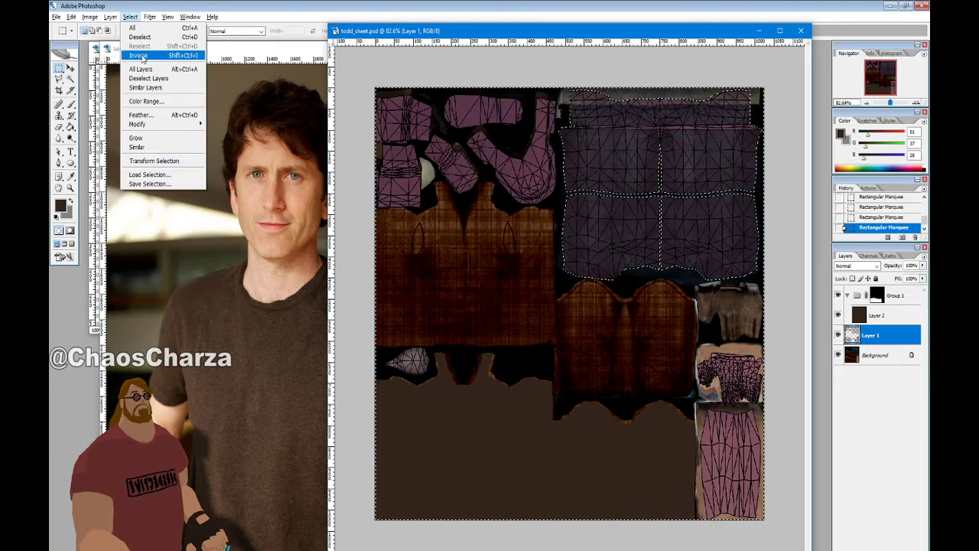
click(138, 56)
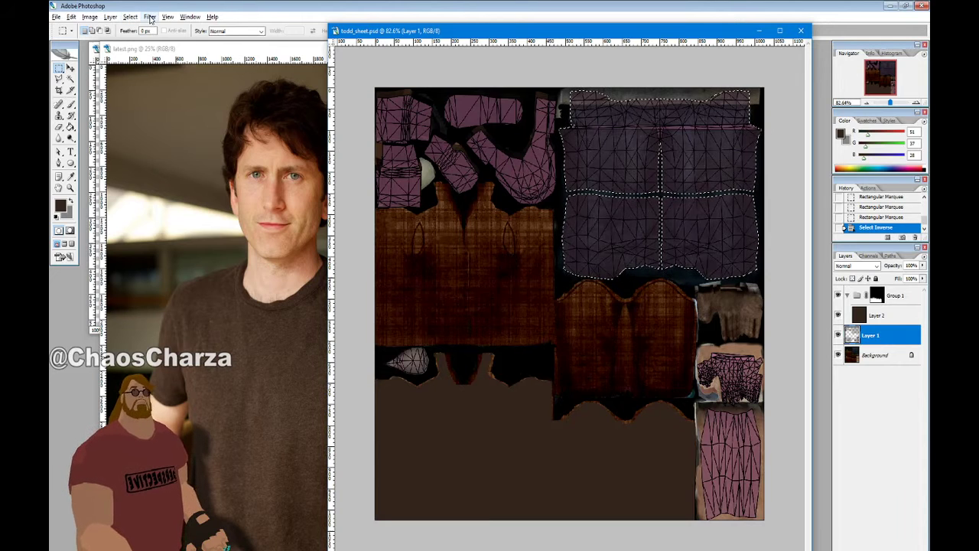
click(125, 17)
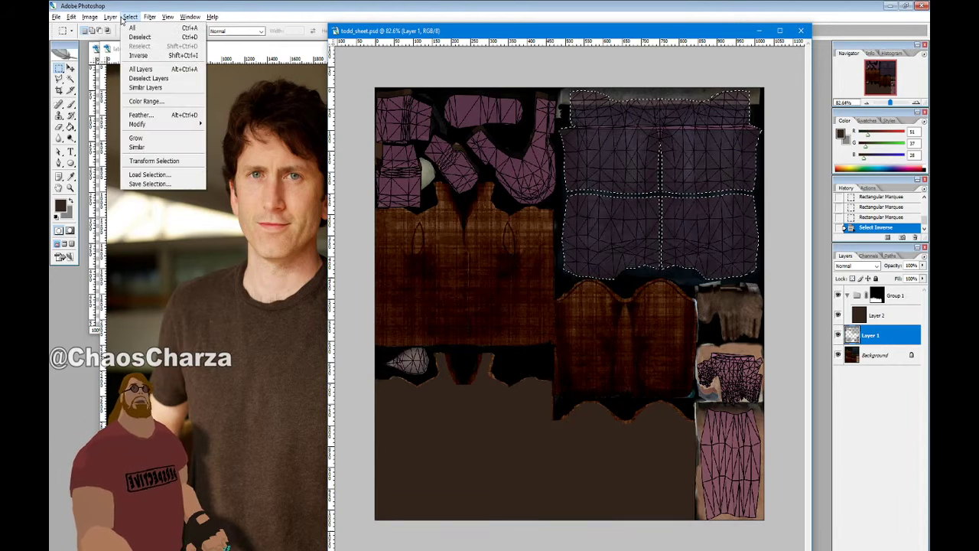
mouse_move(149, 125)
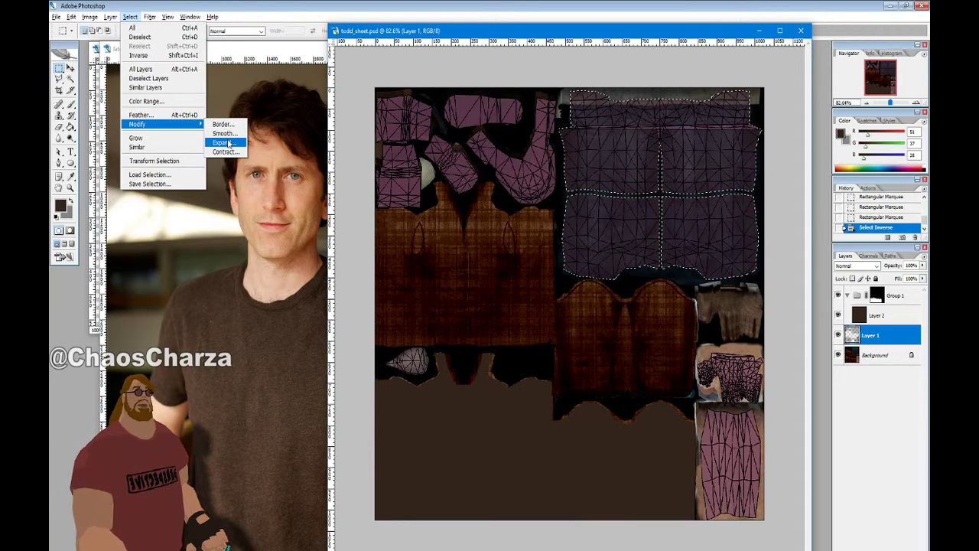
click(222, 142)
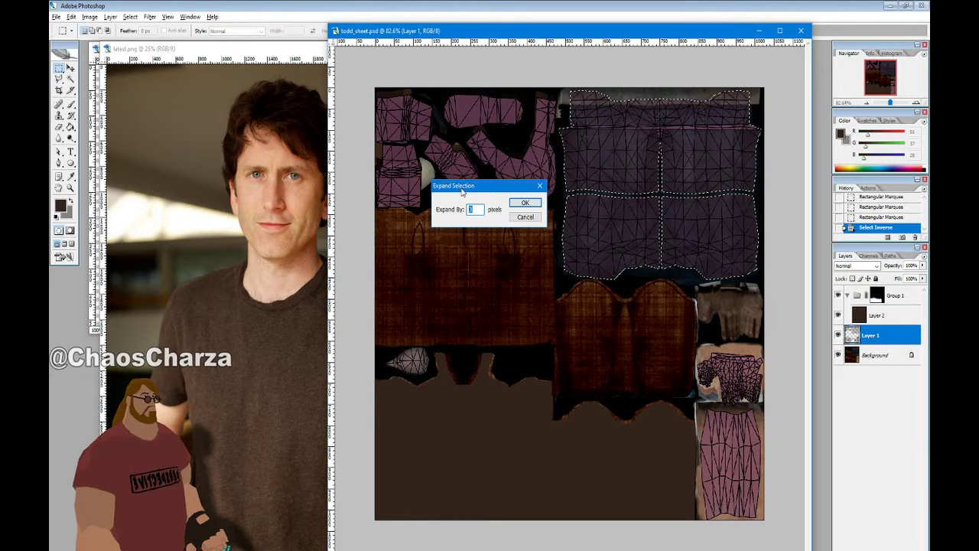
key(Return)
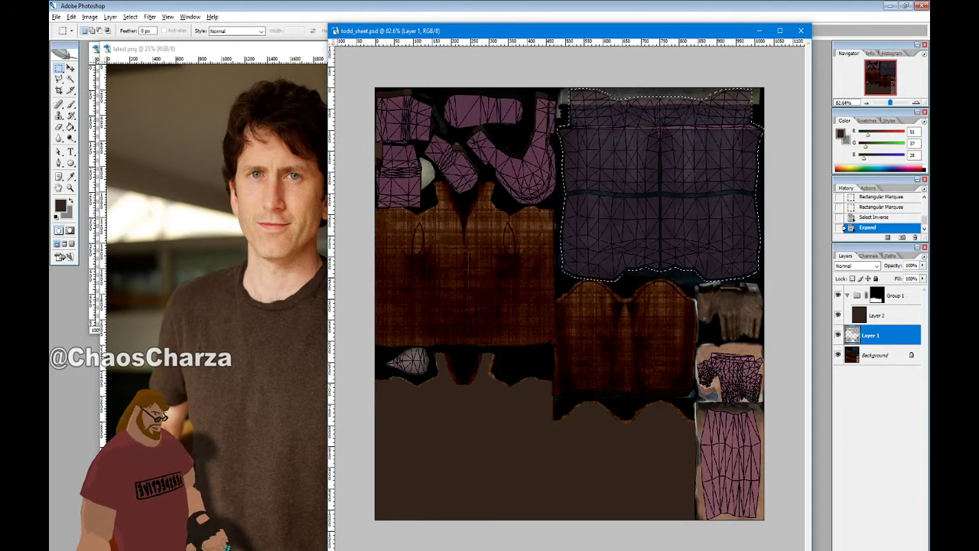
Create Group 2 masked to the jeans selection, hide wireframe Layer 1, and add new Layer 3
click(886, 549)
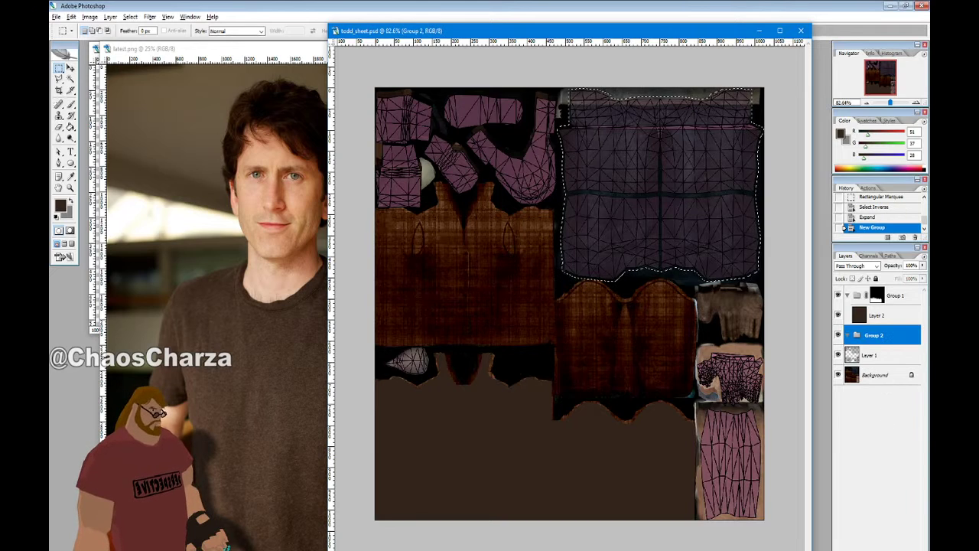
click(871, 550)
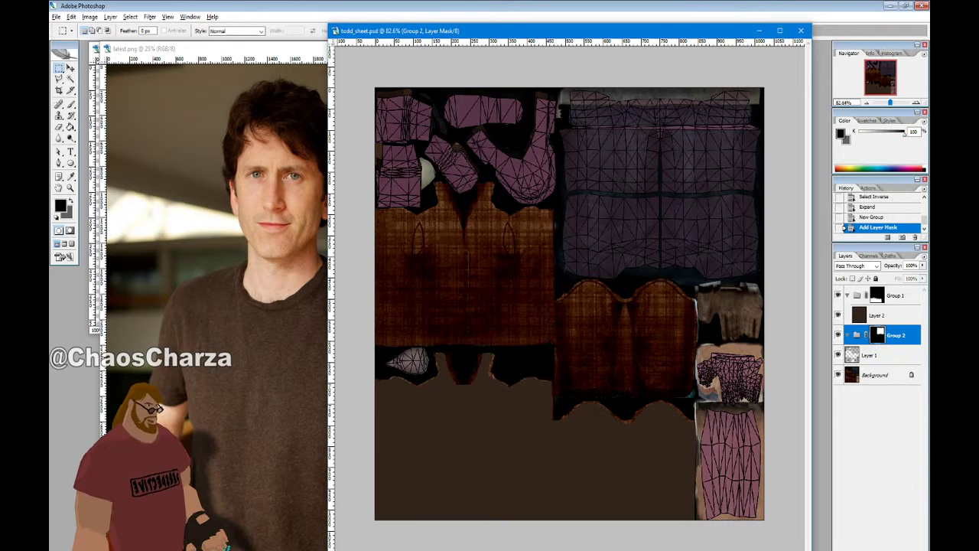
click(837, 355)
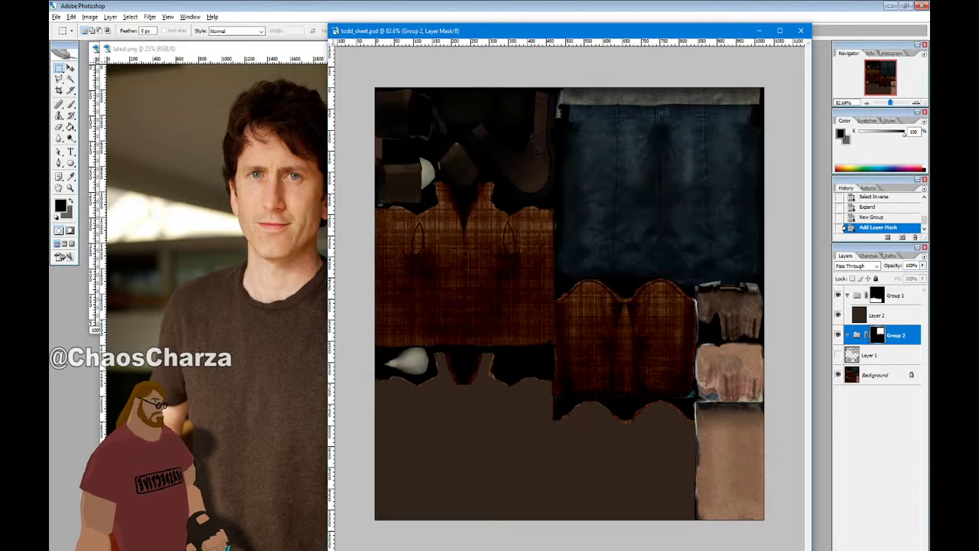
key(ctrl+shift+alt+n)
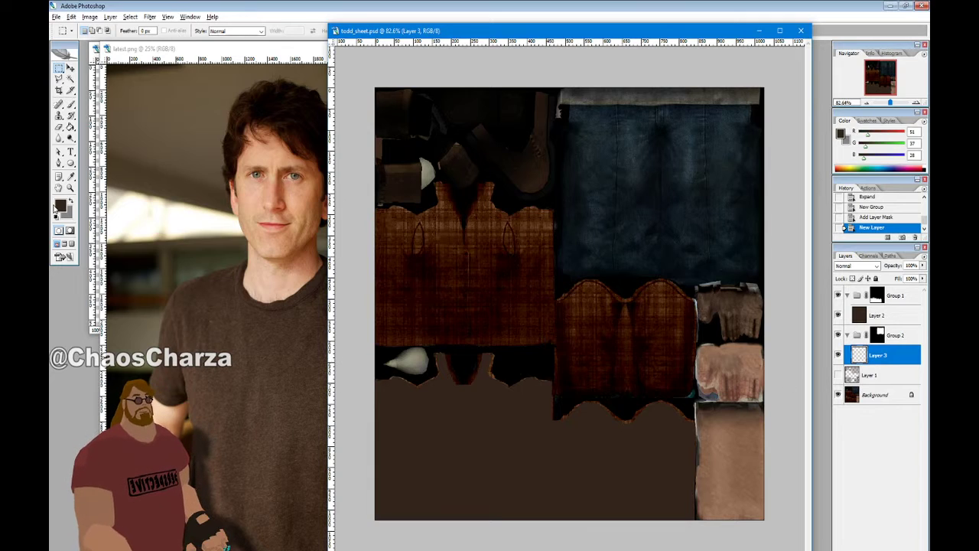
Set the foreground colour to blue 296080 starting from the jeans' sampled blue
click(71, 201)
click(60, 205)
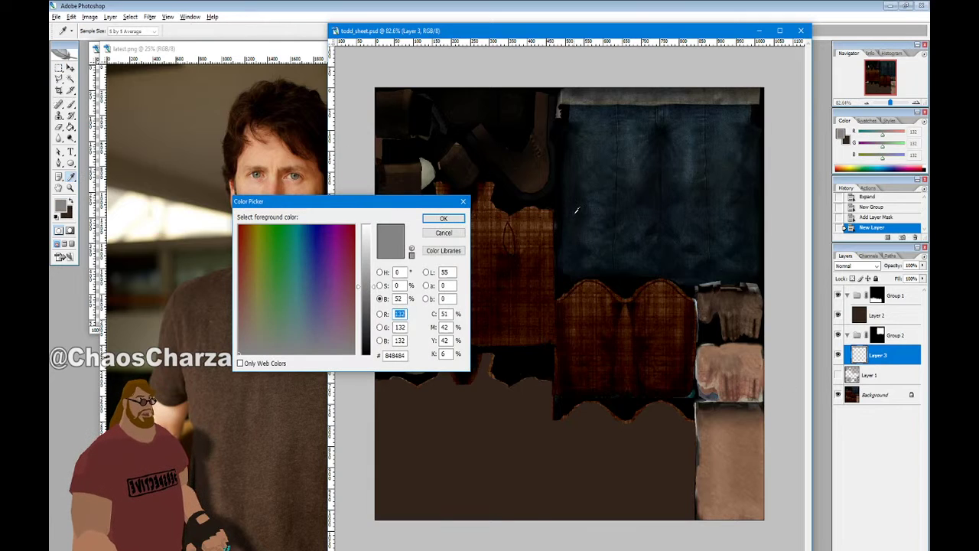
click(609, 109)
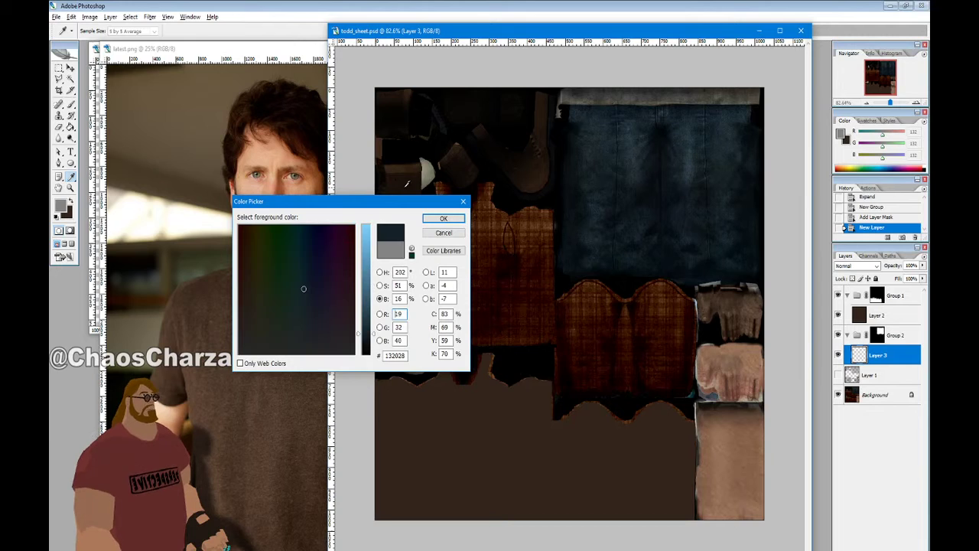
click(384, 287)
drag(364, 290, 366, 266)
click(381, 298)
drag(366, 334, 393, 298)
text(50)
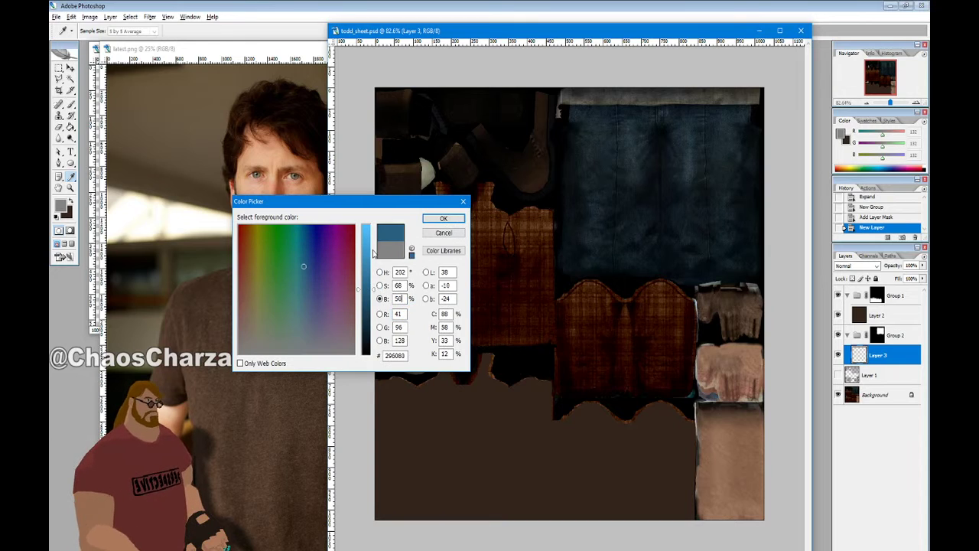
click(443, 218)
Paint Bucket fill the jeans area on Layer 3, then hide it and collapse Group 2
click(70, 127)
click(617, 194)
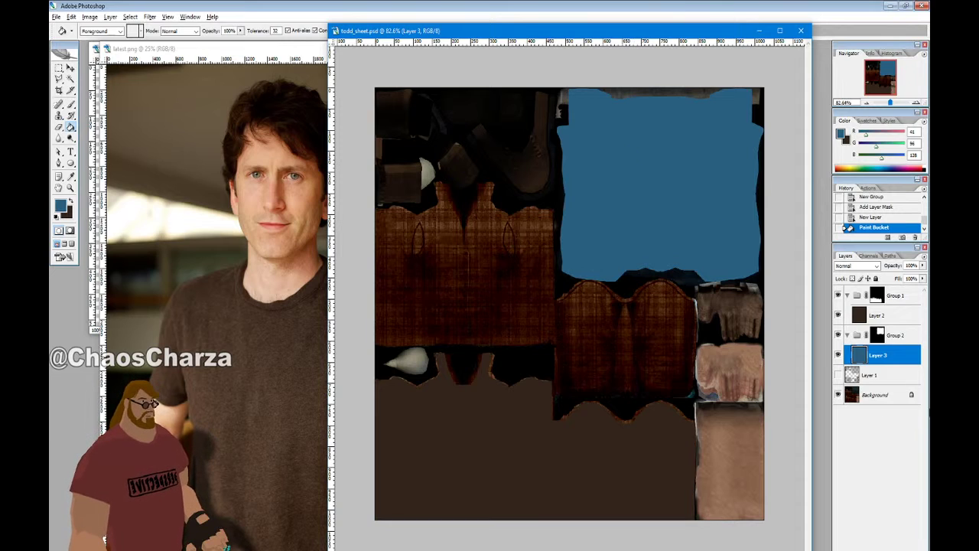
click(839, 355)
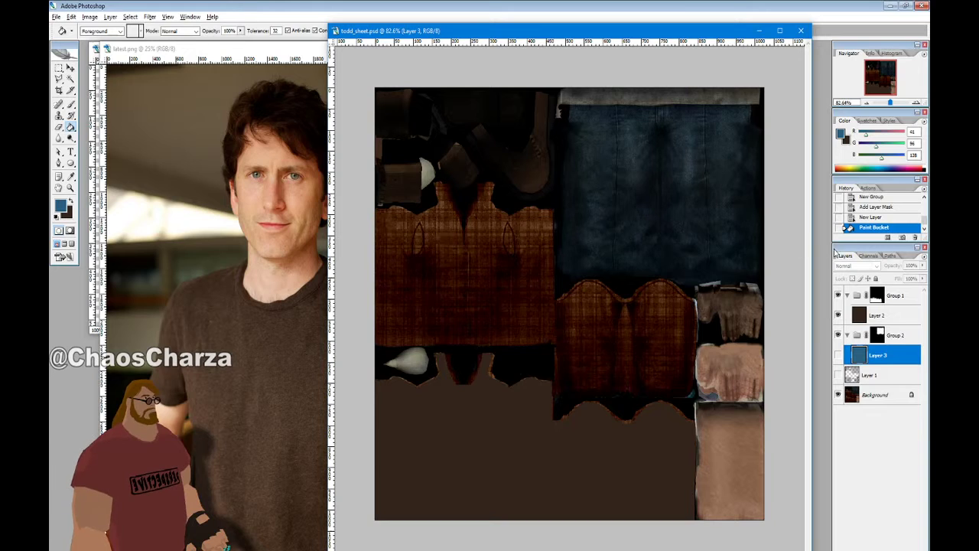
click(848, 335)
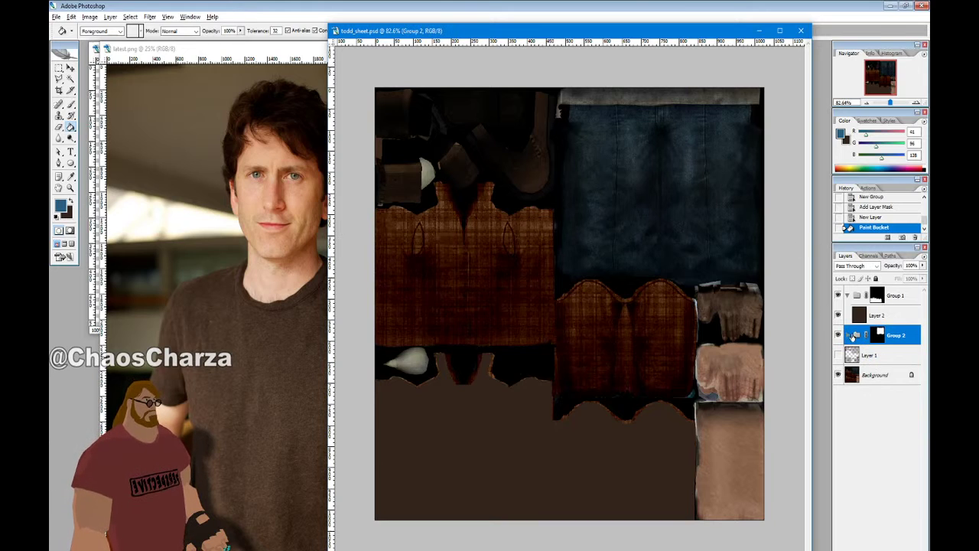
Pick the Polygonal Lasso and zoom in on the jeans' top edge
click(59, 78)
alt+scroll(736, 187, up, 4)
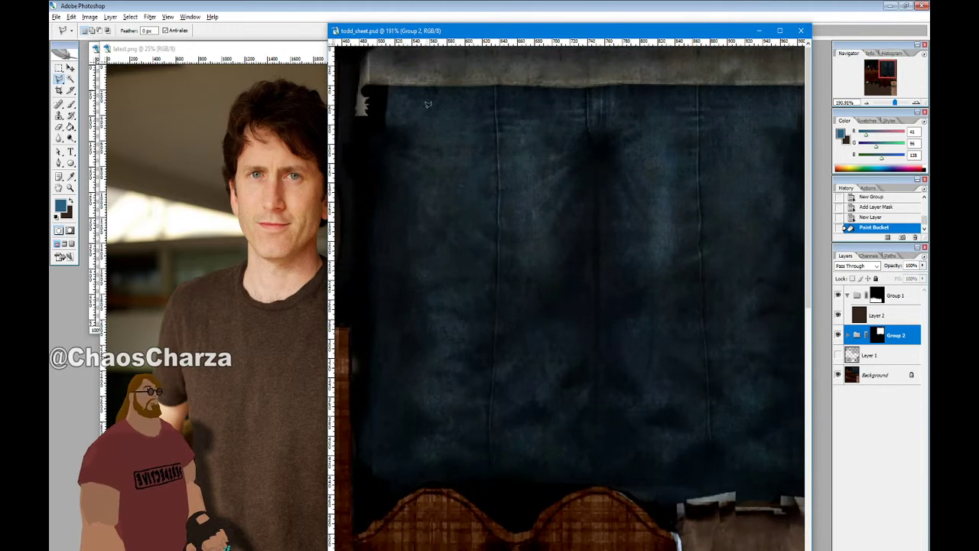
click(355, 81)
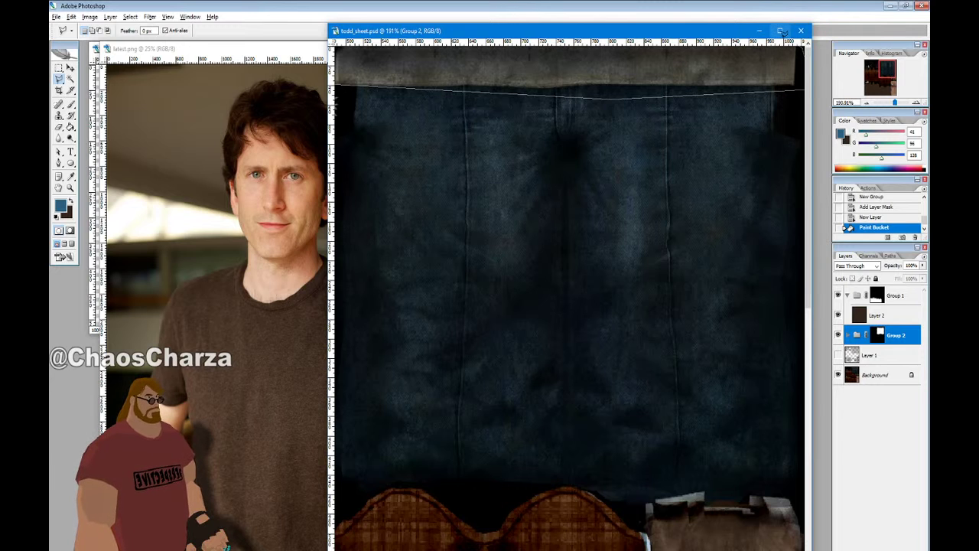
Maximize the todd_sheet window, zoom out to the whole sheet, and close the stray browser window
click(781, 31)
alt+scroll(539, 211, down, 9)
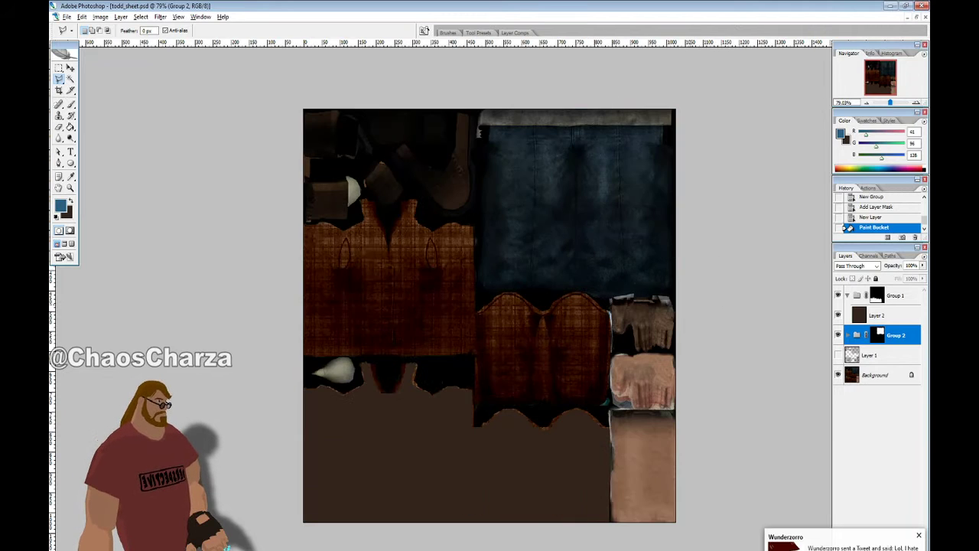
click(545, 433)
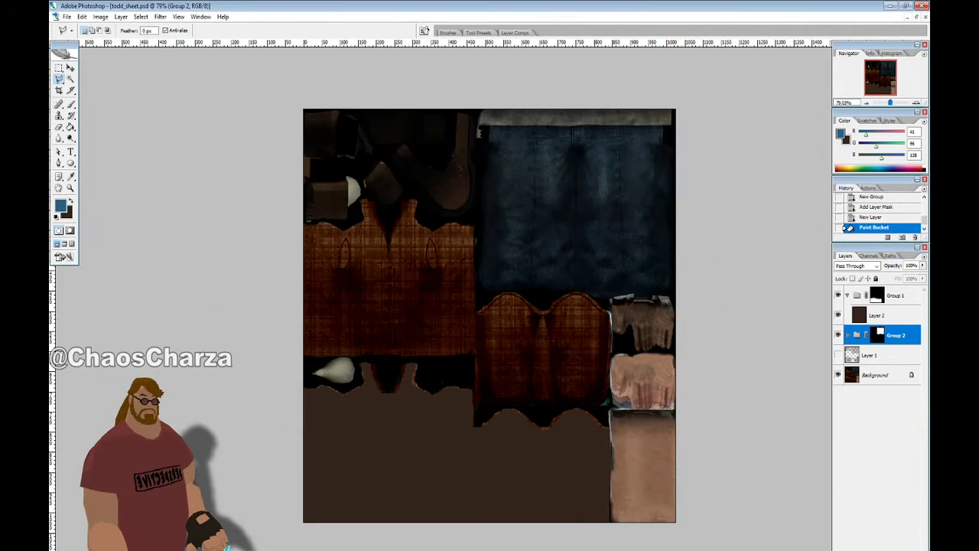
key(alt+Tab)
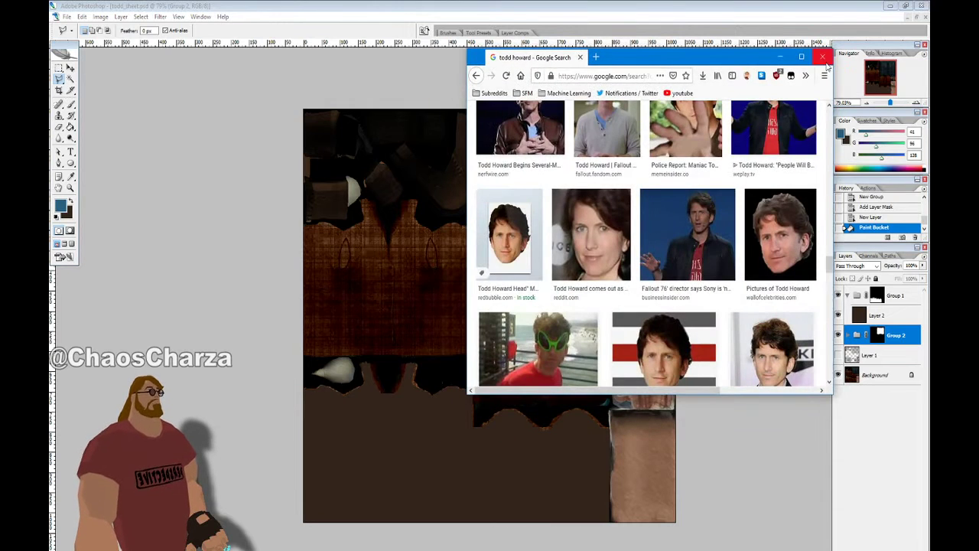
click(823, 56)
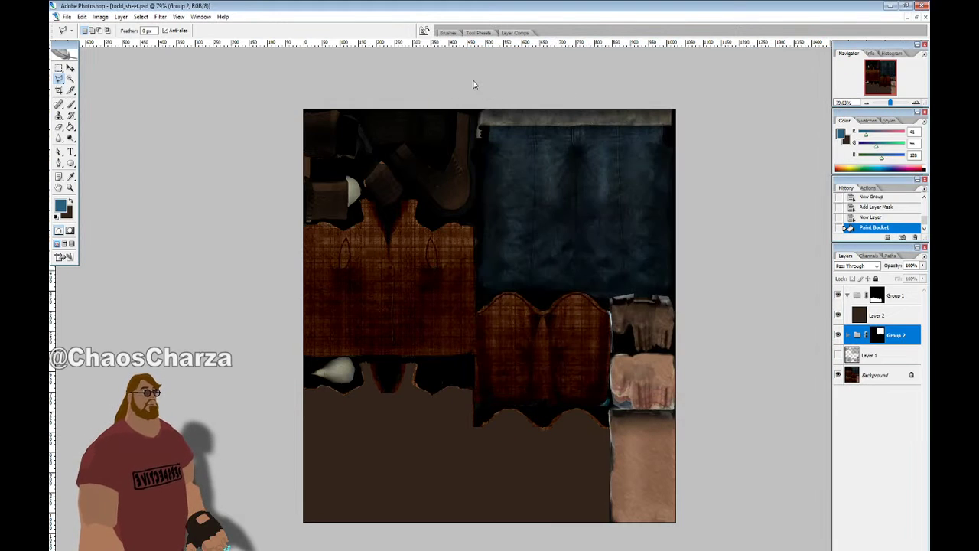
Trace a Polygonal Lasso selection around the grey waistband strip at the jeans' top
click(475, 84)
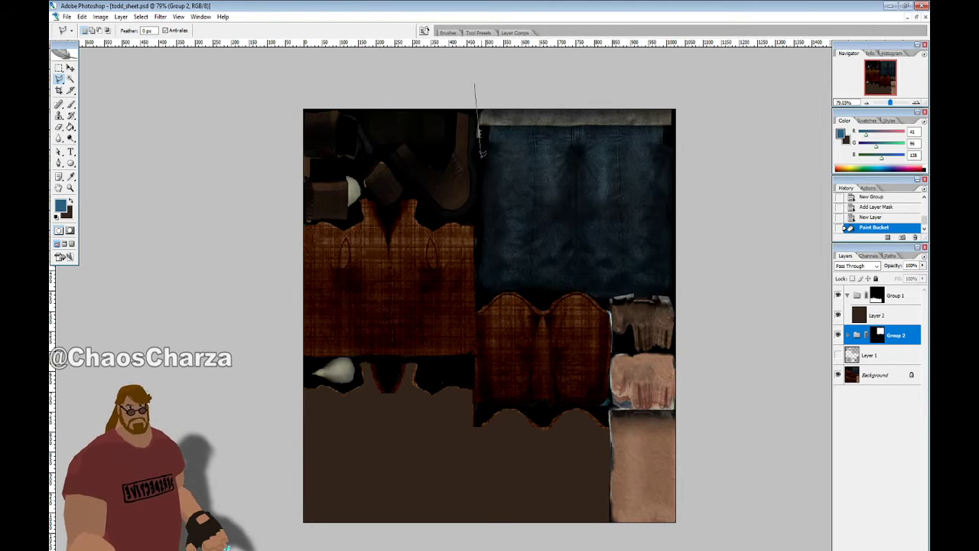
click(474, 146)
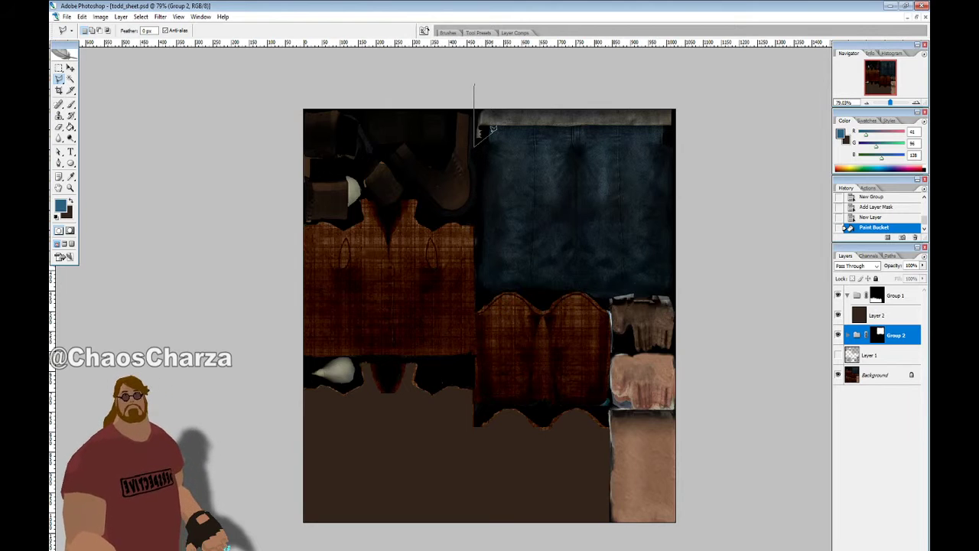
click(478, 130)
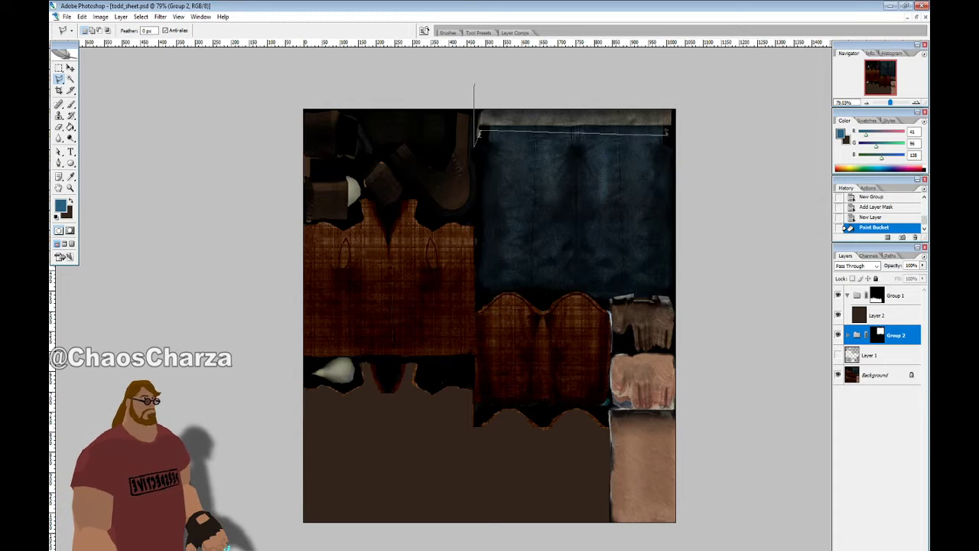
click(708, 128)
double_click(704, 73)
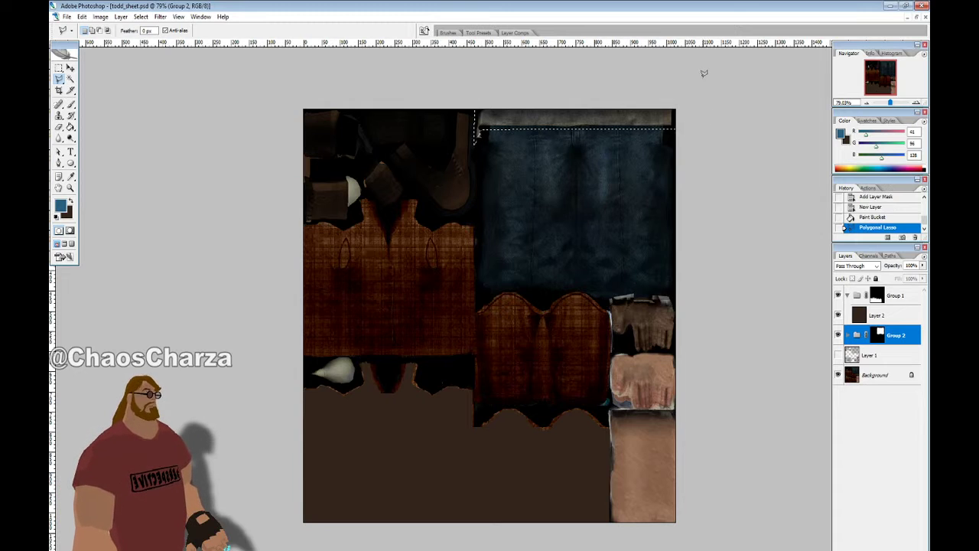
alt+scroll(709, 111, up, 6)
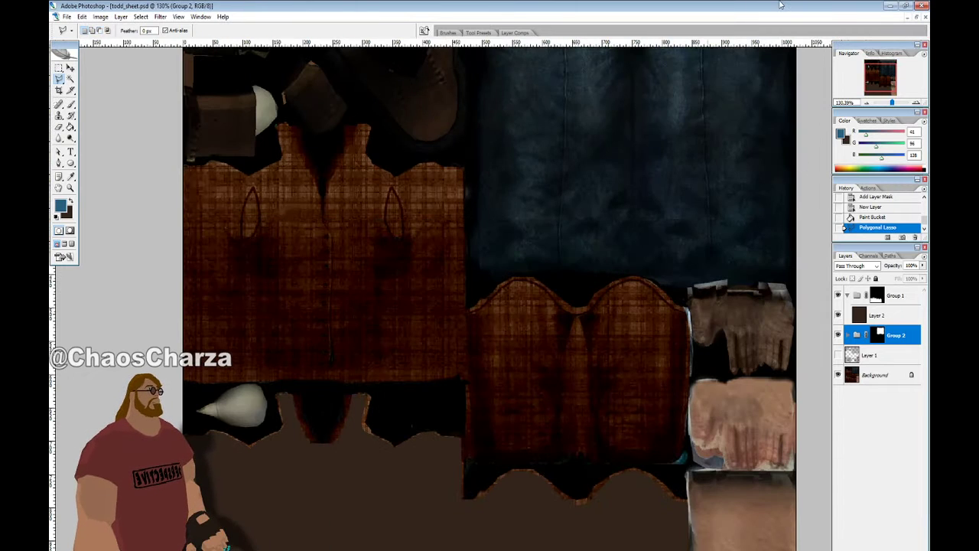
scroll(806, 127, up, 3)
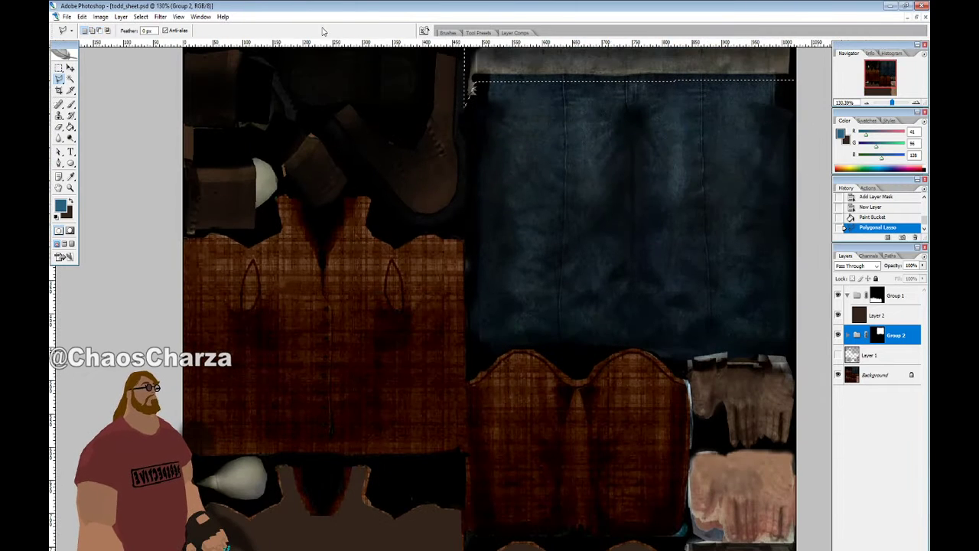
Refine the strip selection along the jeans' top edge and corner with the Magnetic Lasso
click(59, 71)
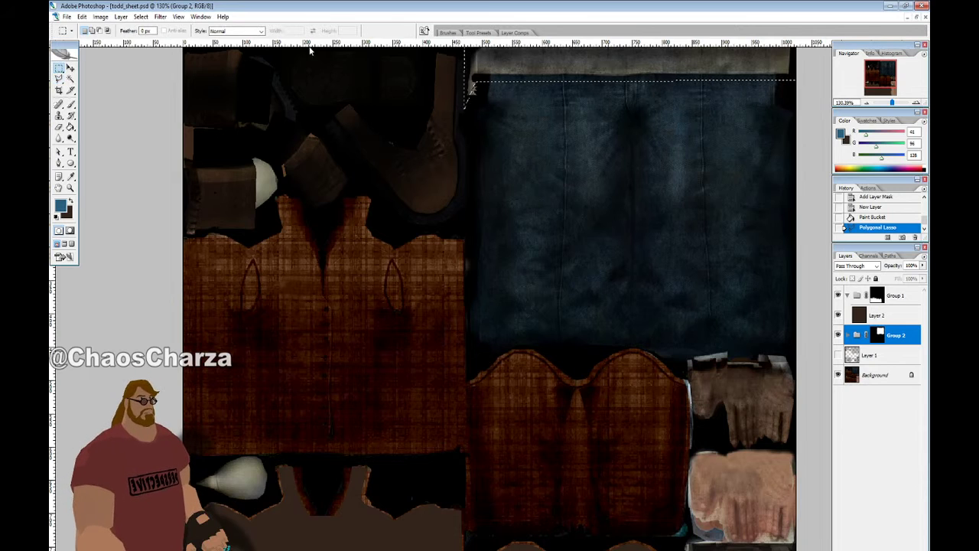
drag(62, 80, 93, 100)
key(ctrl+d)
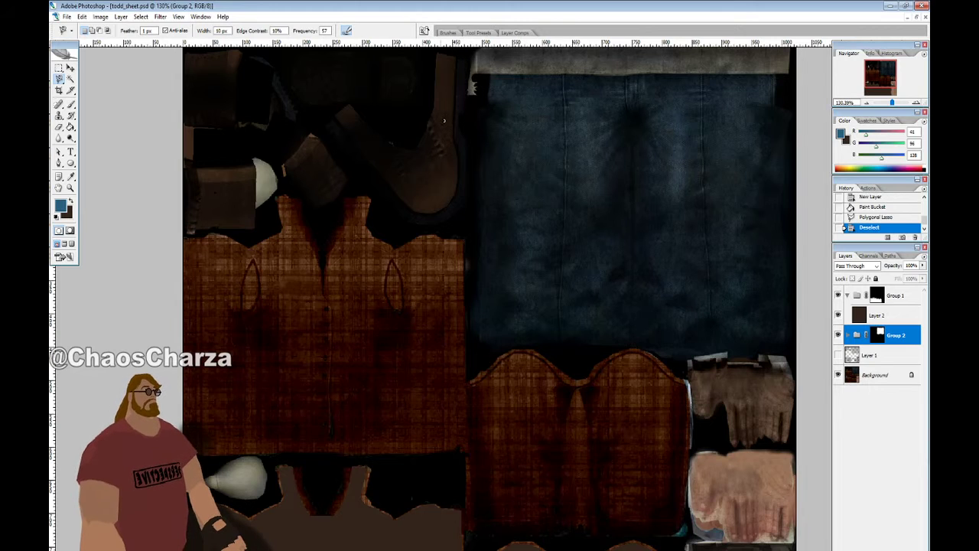
key(ctrl+z)
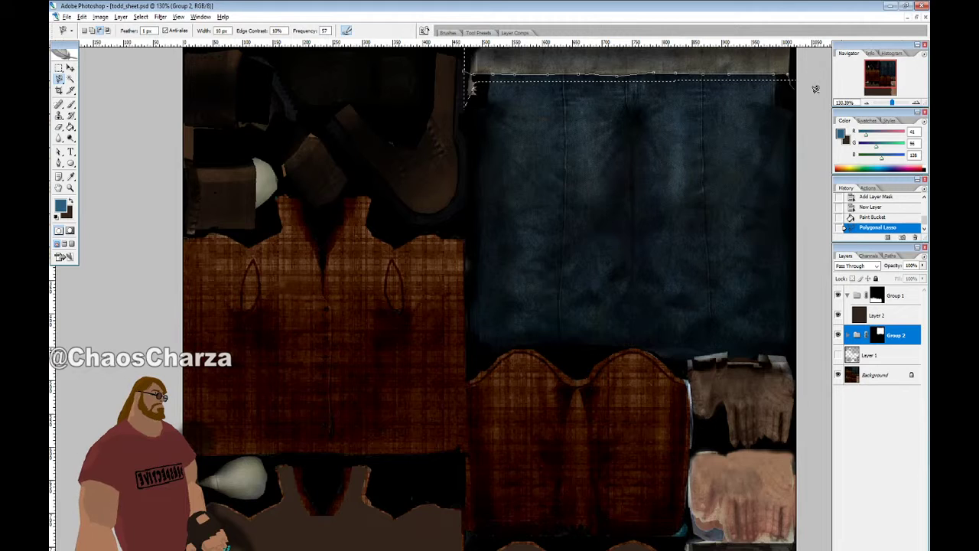
double_click(593, 149)
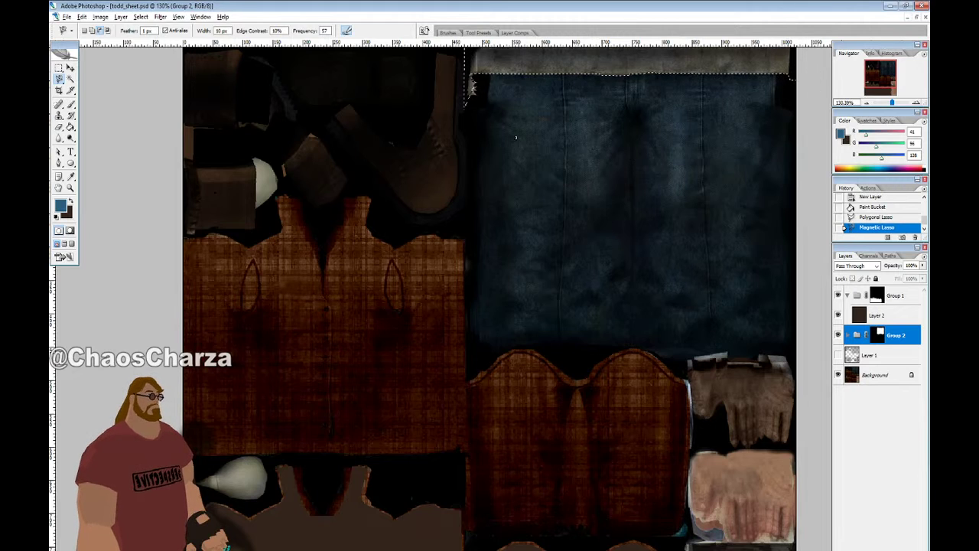
click(472, 87)
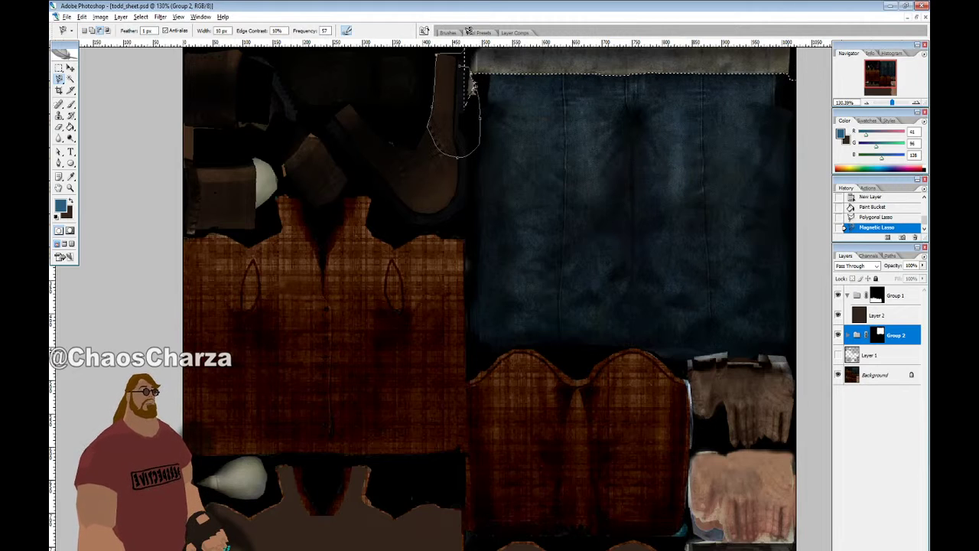
double_click(472, 86)
double_click(471, 70)
double_click(475, 71)
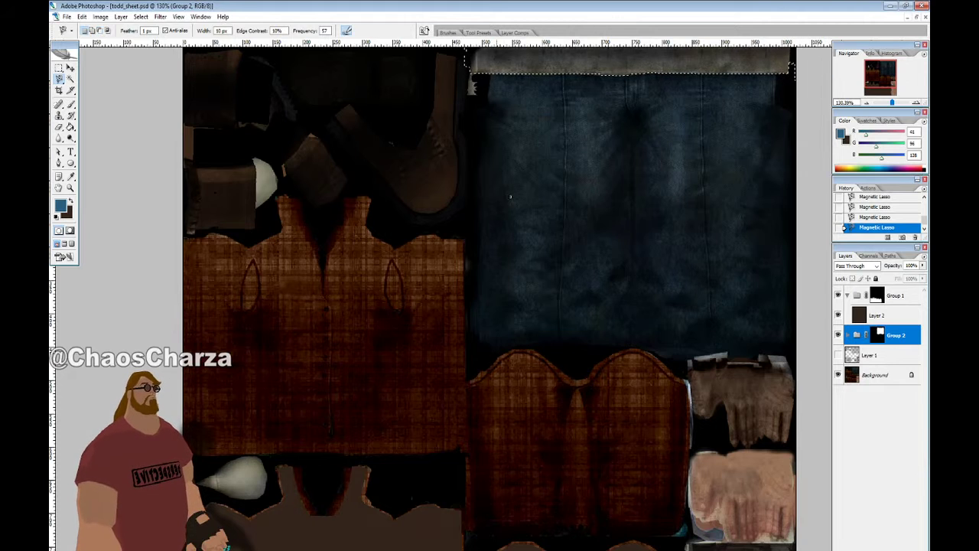
Add rectangular marquees at the strip's right end, then create new empty Layer 4
alt+scroll(811, 174, up, 1)
alt+scroll(791, 234, down, 4)
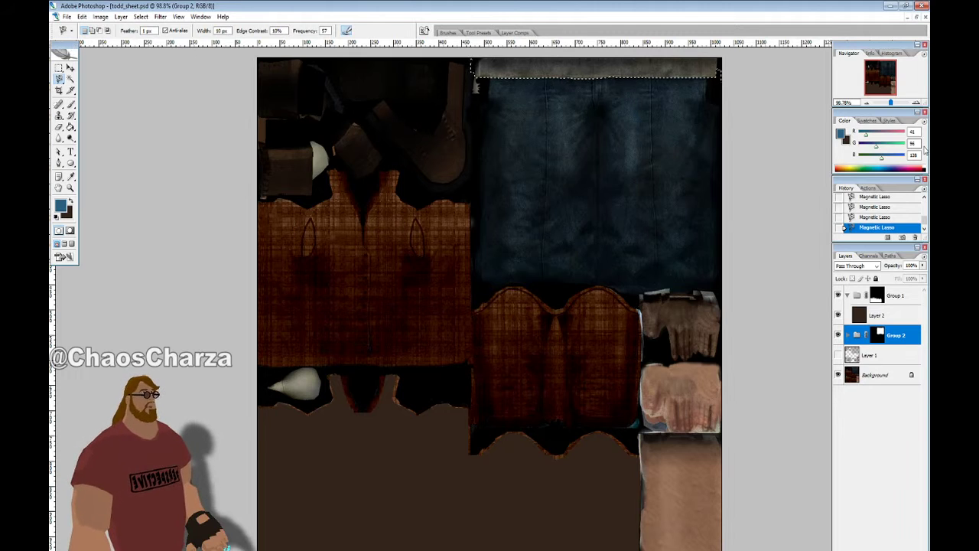
key(m)
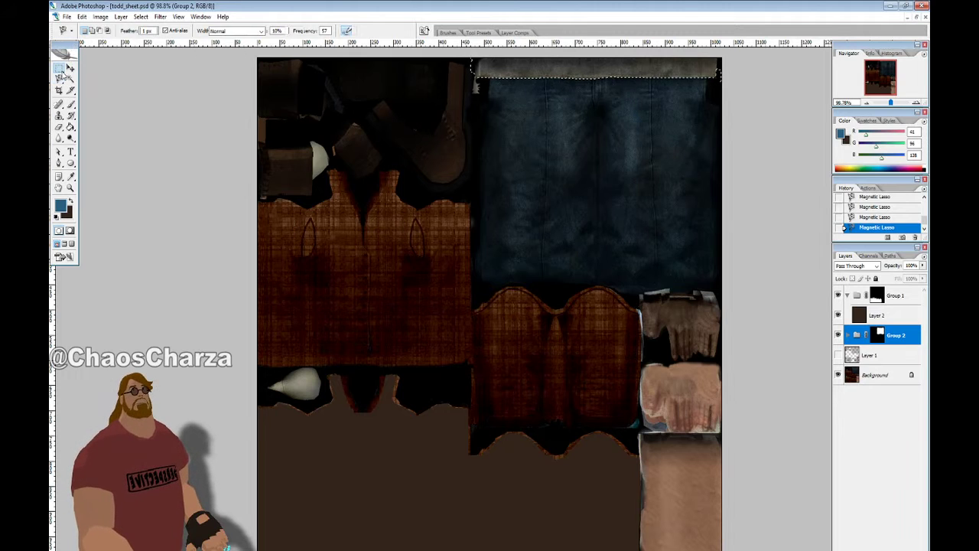
shift+drag(612, 74, 885, 21)
shift+drag(744, 76, 745, 76)
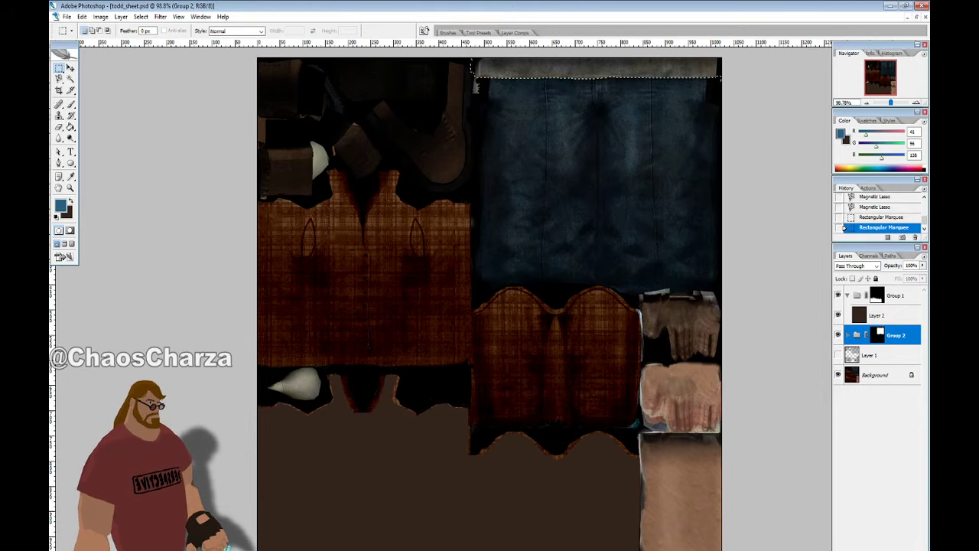
key(ctrl+shift+alt+n)
Collapse Group 1, select Layer 4, and pick a light beige (213, 211, 192) from the texture
click(849, 294)
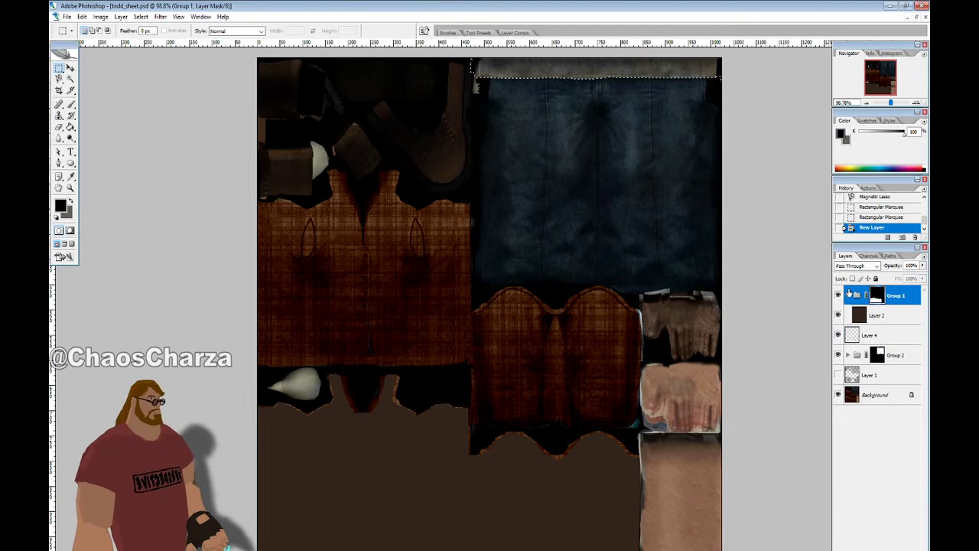
click(847, 295)
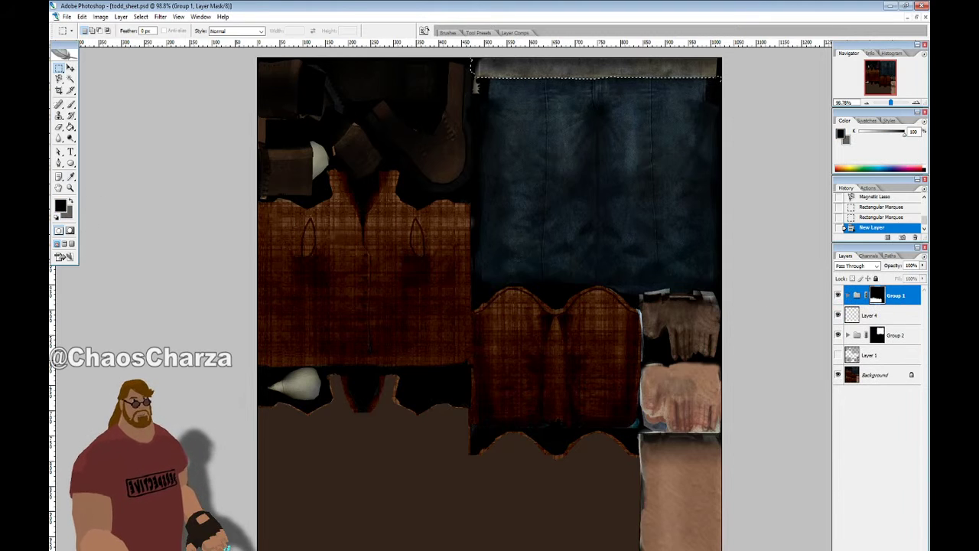
click(71, 176)
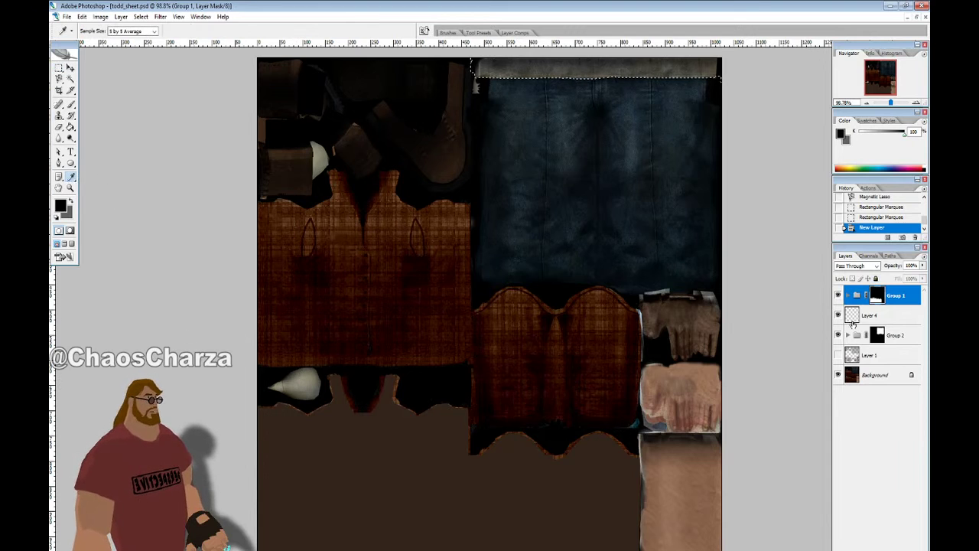
click(853, 317)
click(310, 373)
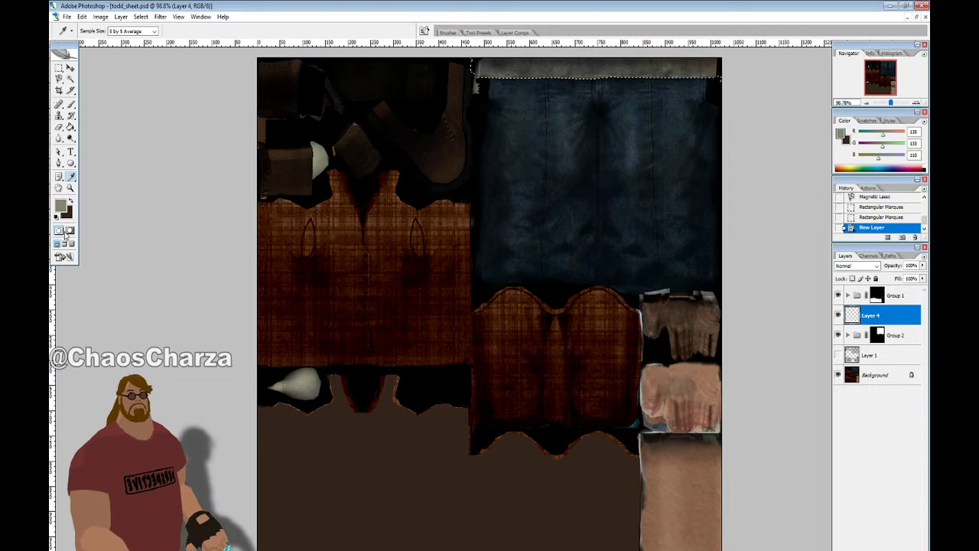
click(61, 207)
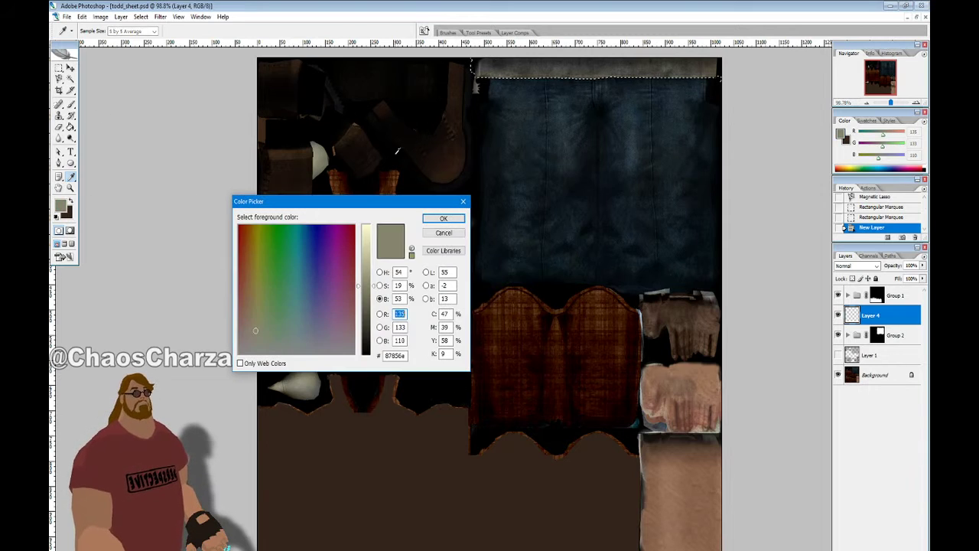
click(380, 285)
drag(374, 330, 374, 342)
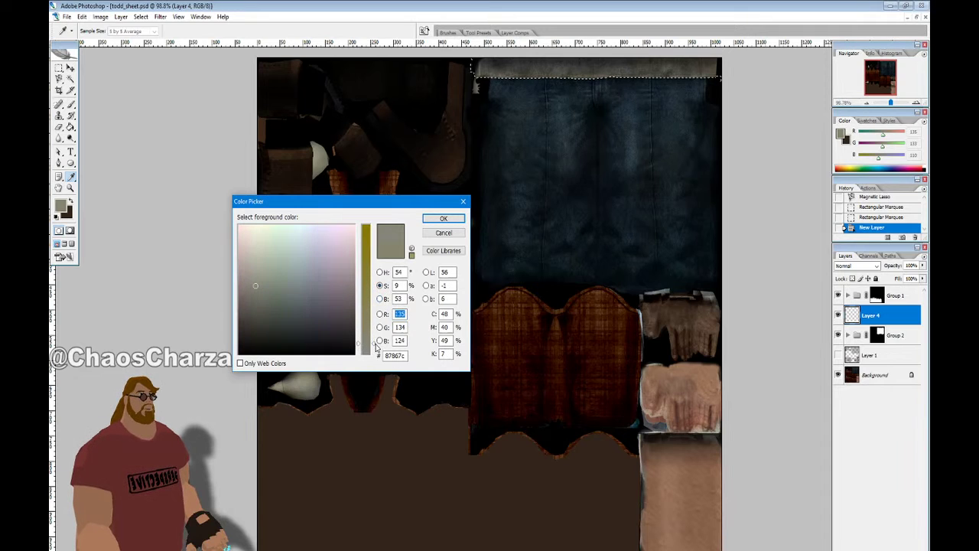
click(381, 299)
click(365, 247)
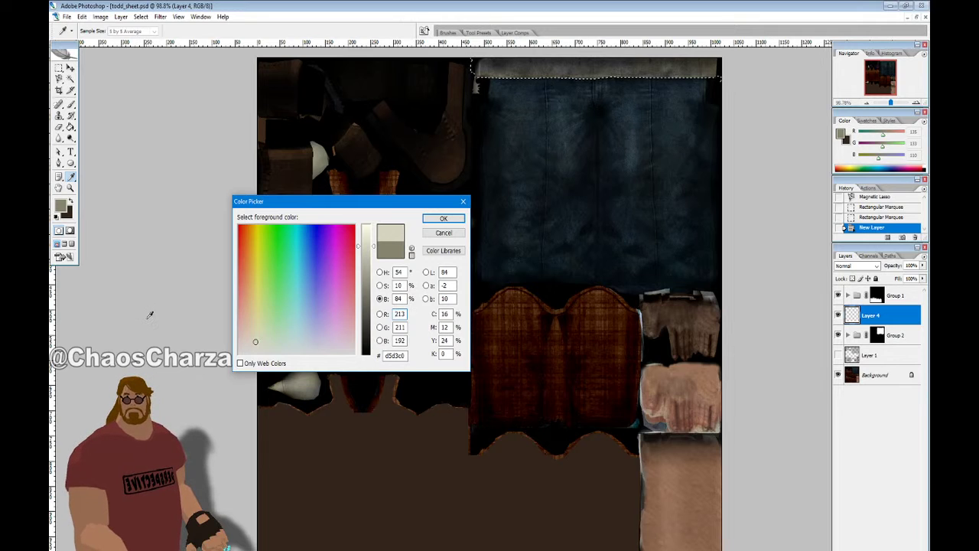
click(452, 219)
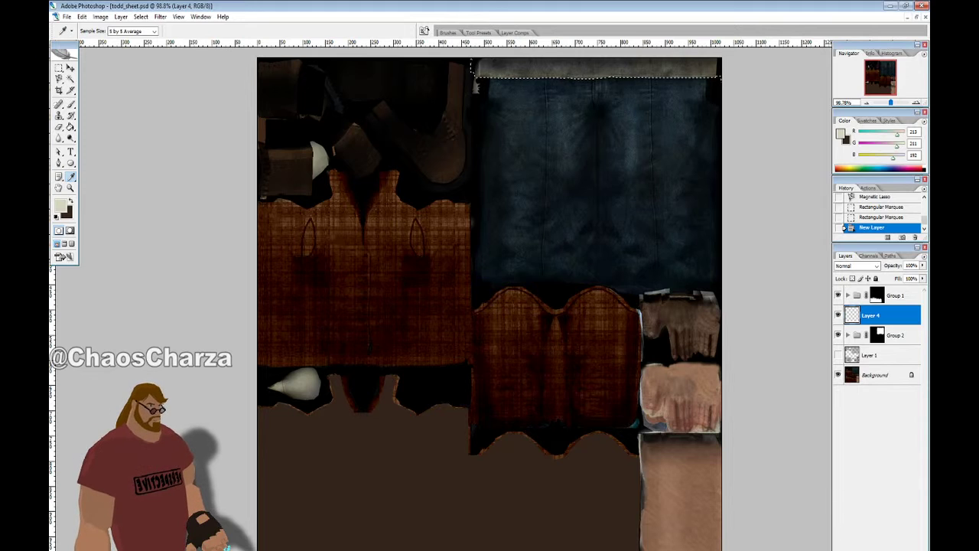
Mask Layer 4 to the strip, fill it with the beige, and expand Group 1 again
click(865, 549)
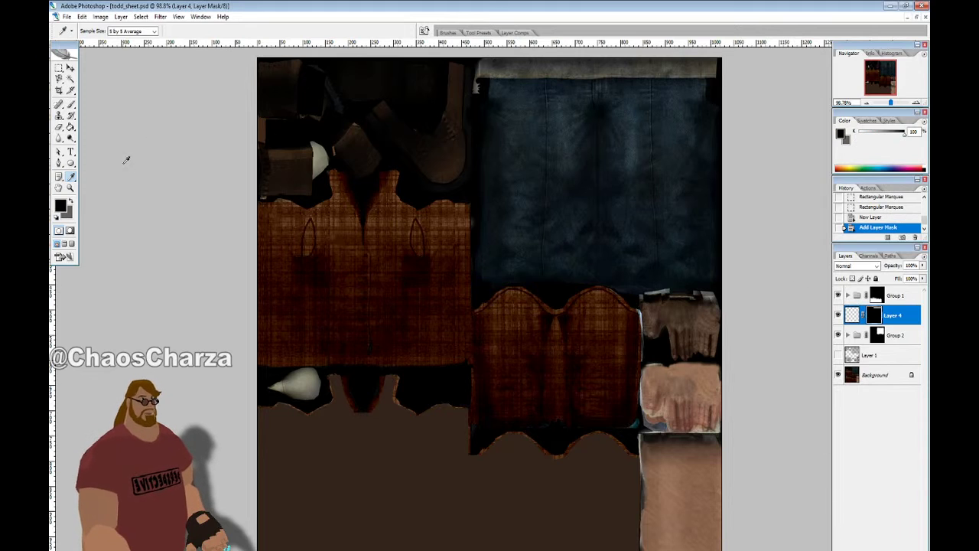
click(852, 316)
click(71, 127)
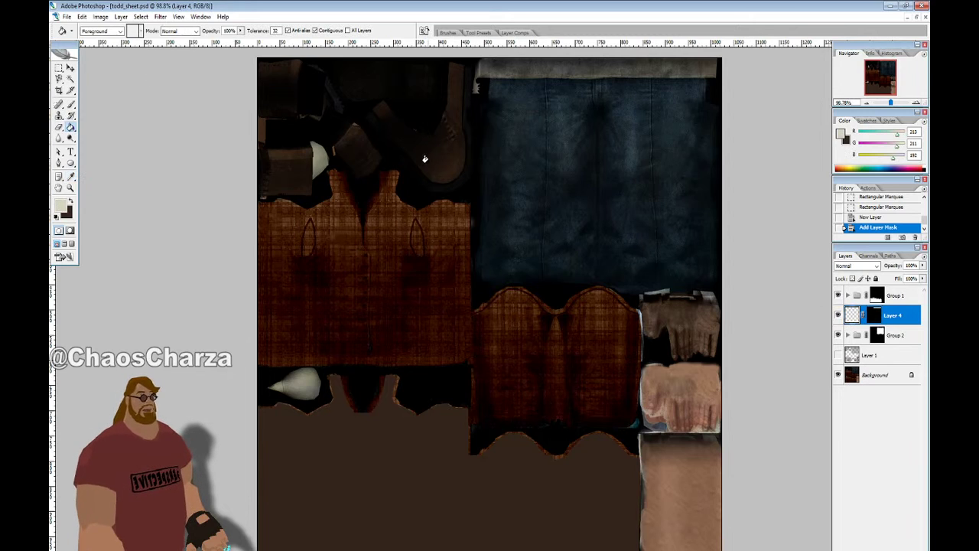
click(425, 158)
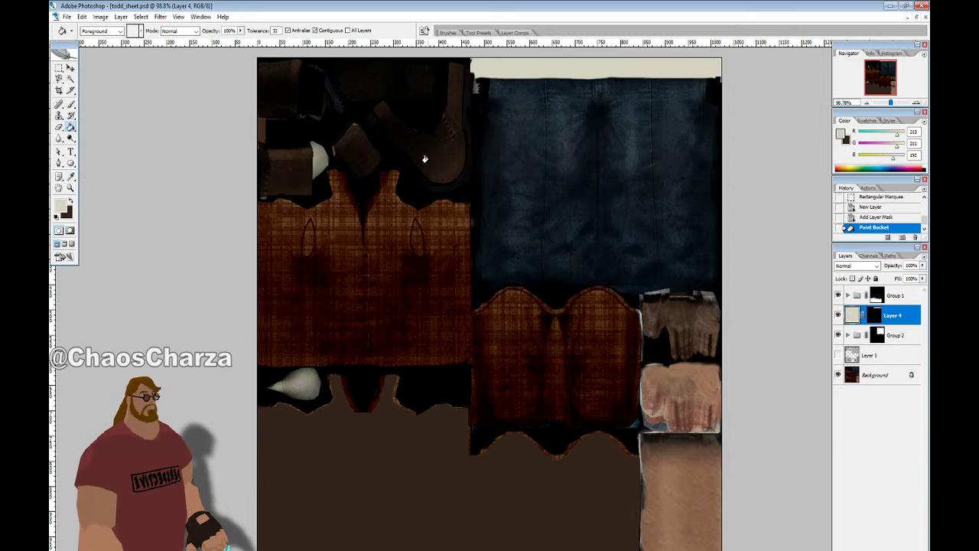
click(838, 355)
click(838, 355)
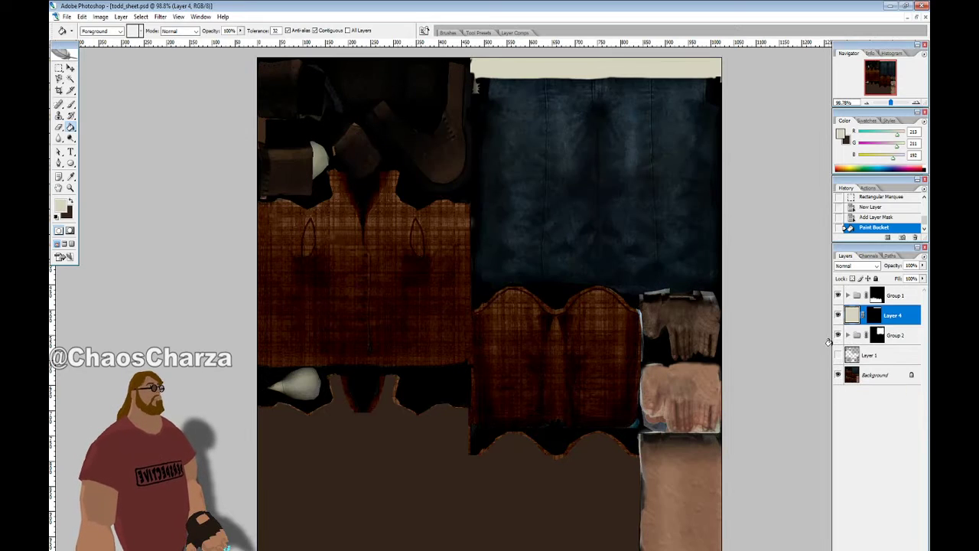
click(852, 295)
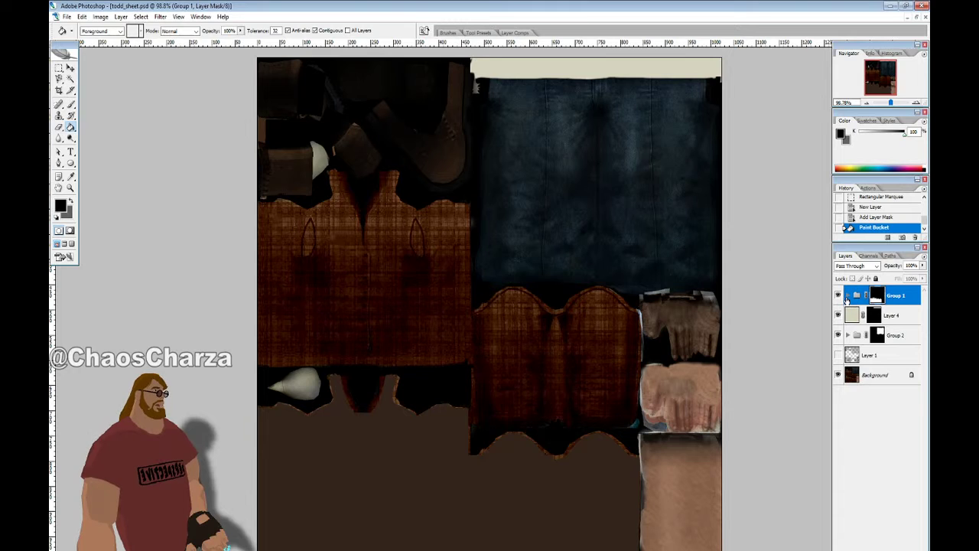
click(847, 295)
Show and select Layer 3 in Group 2, and eyedropper its flat blue
click(847, 355)
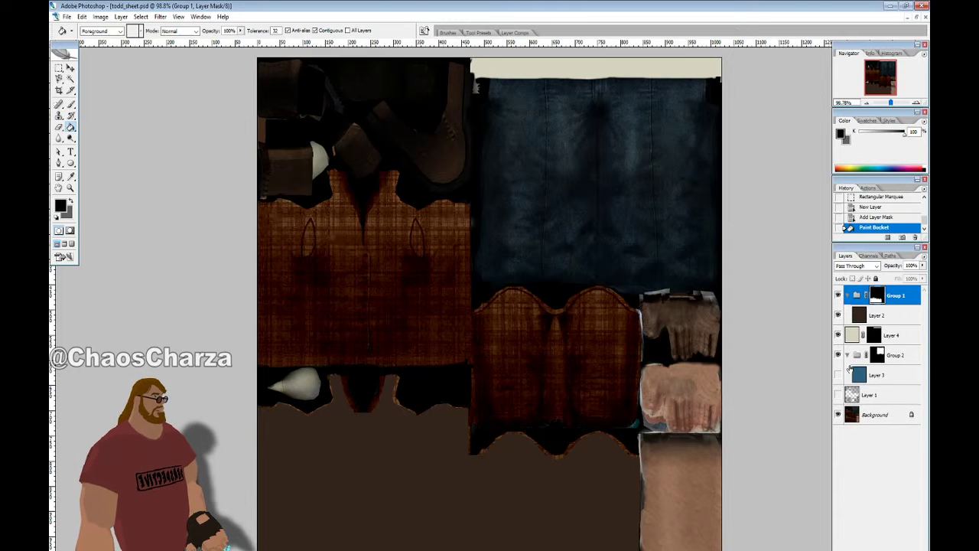
click(838, 375)
click(854, 356)
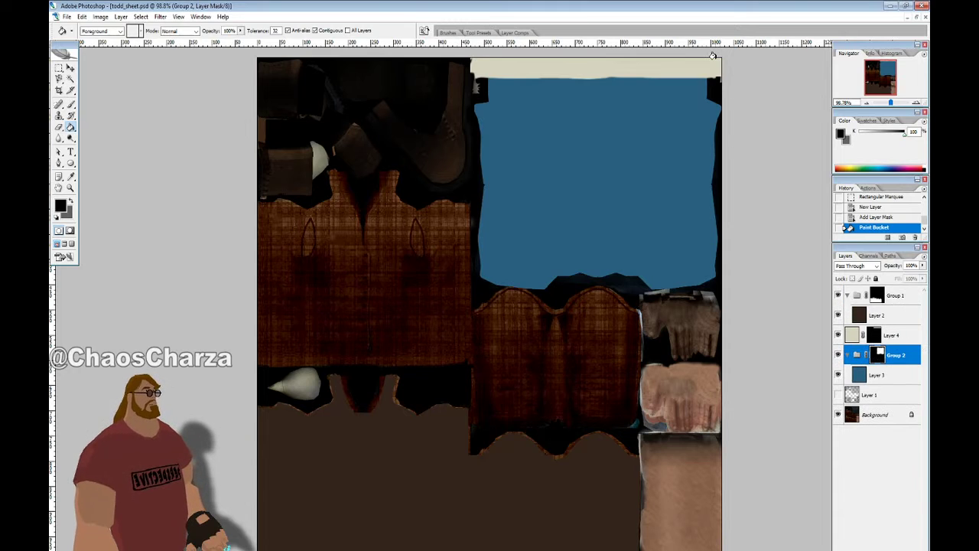
click(863, 380)
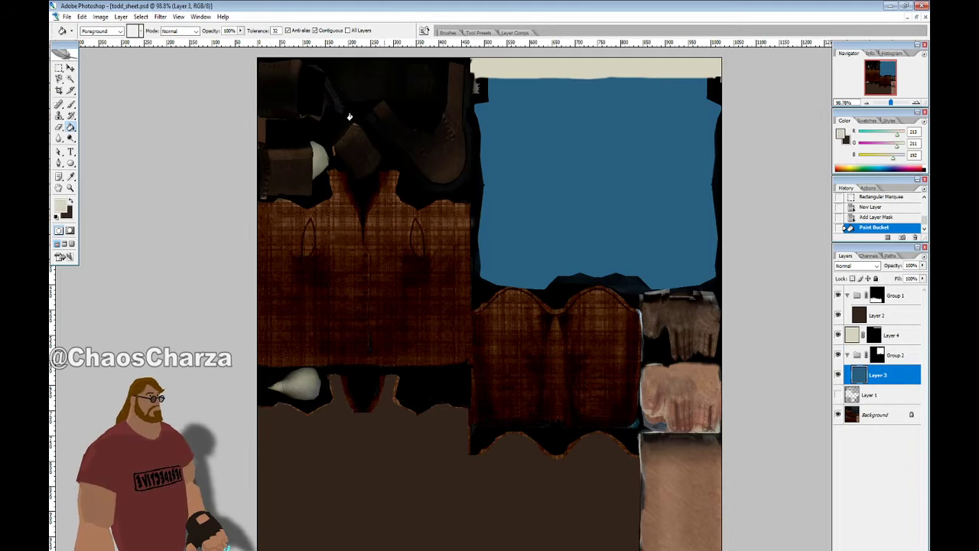
click(70, 199)
click(70, 177)
click(571, 173)
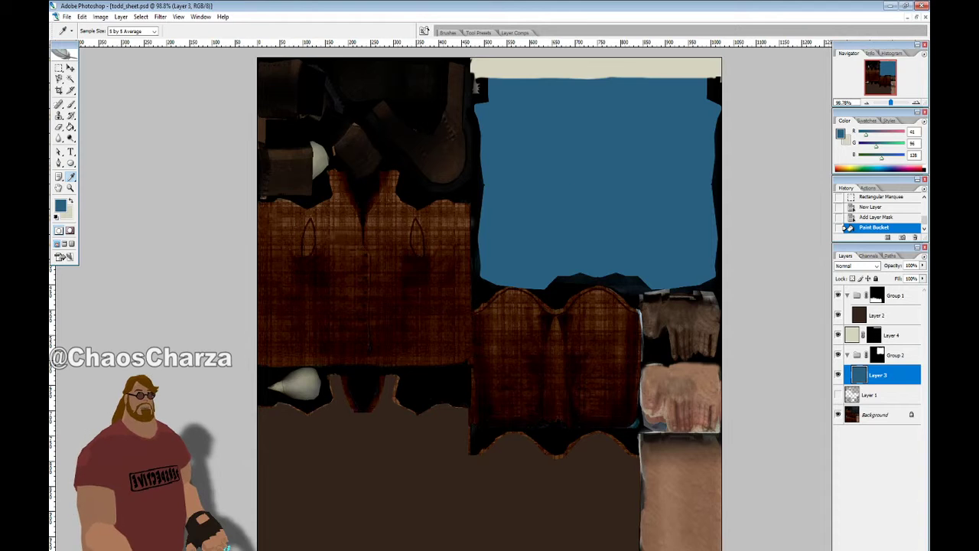
Adjust the sampled blue to 50% brightness and fill Layer 3 with it
click(61, 206)
mouse_move(376, 297)
mouse_down()
mouse_move(375, 243)
mouse_move(373, 314)
mouse_up()
click(380, 285)
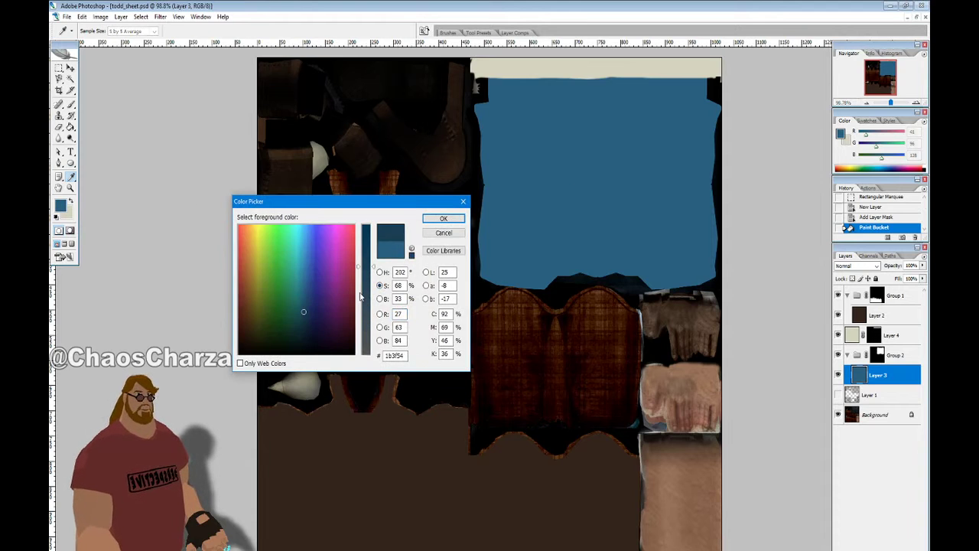
click(364, 291)
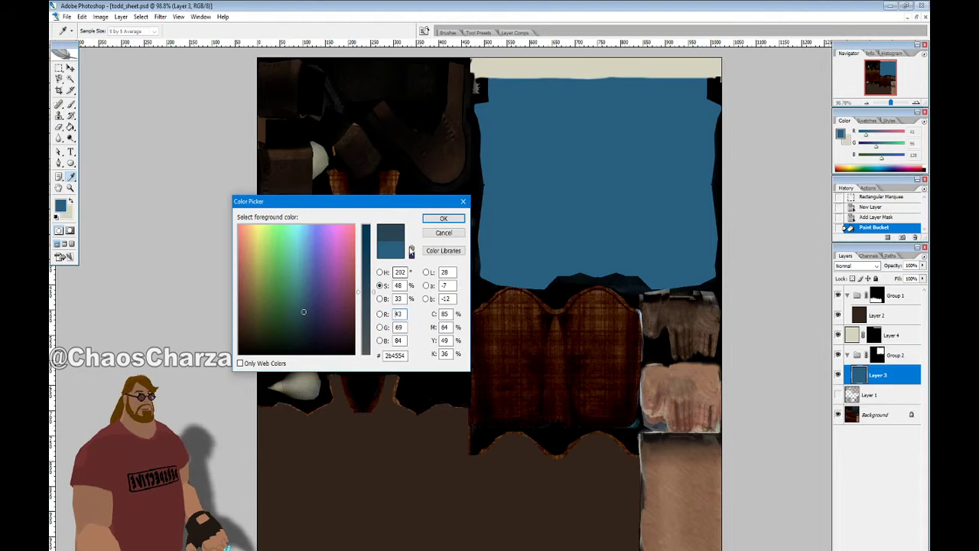
click(380, 299)
click(366, 292)
double_click(399, 299)
text(50)
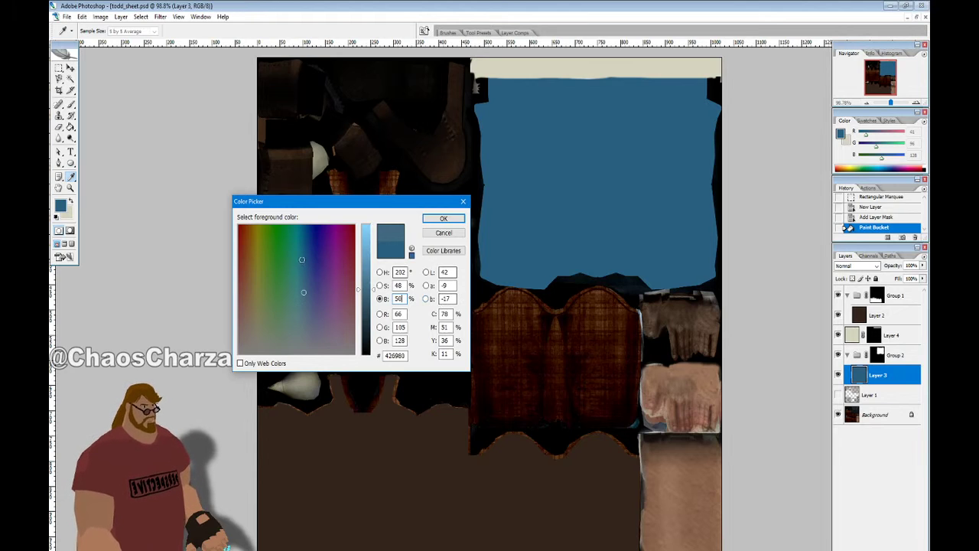
click(442, 218)
click(70, 127)
click(375, 146)
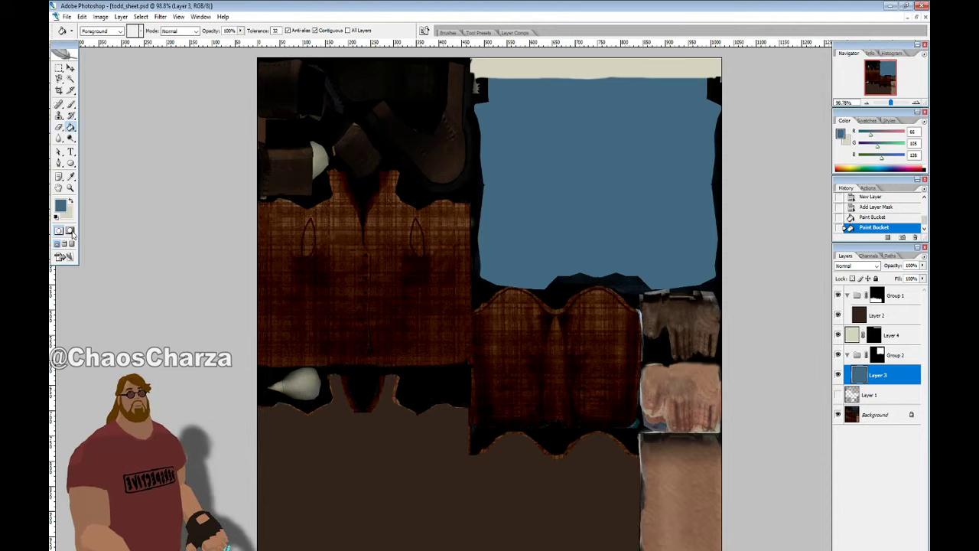
Darken the blue to 41% brightness (365668) and refill the jeans panel
click(61, 205)
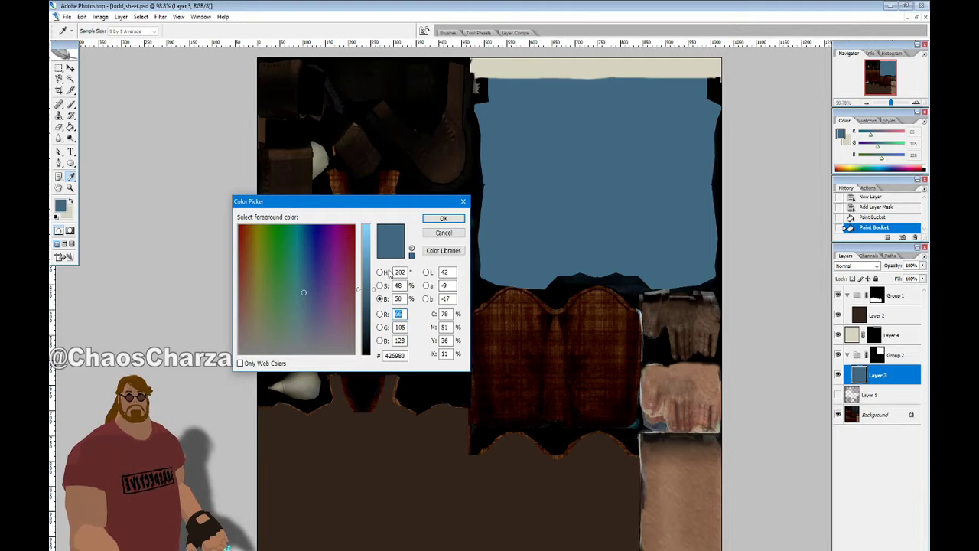
drag(375, 290, 375, 304)
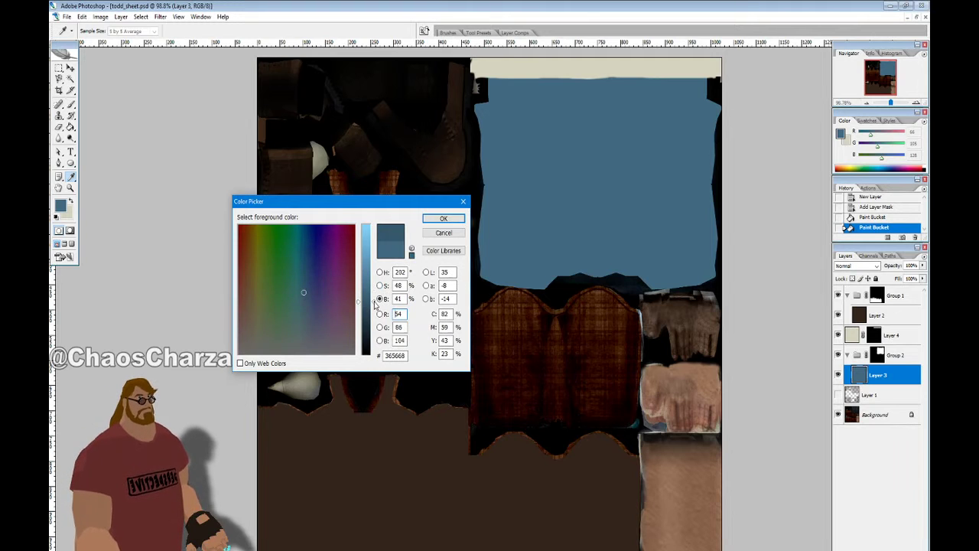
click(443, 218)
click(589, 177)
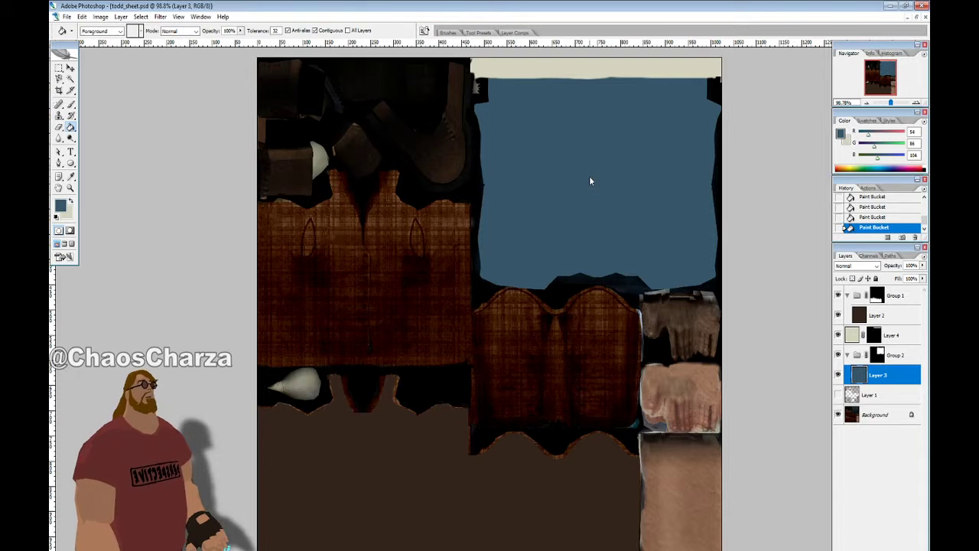
Make a navy 1b2a33 at brightness 20, swap it to foreground, and fill the panel
click(71, 202)
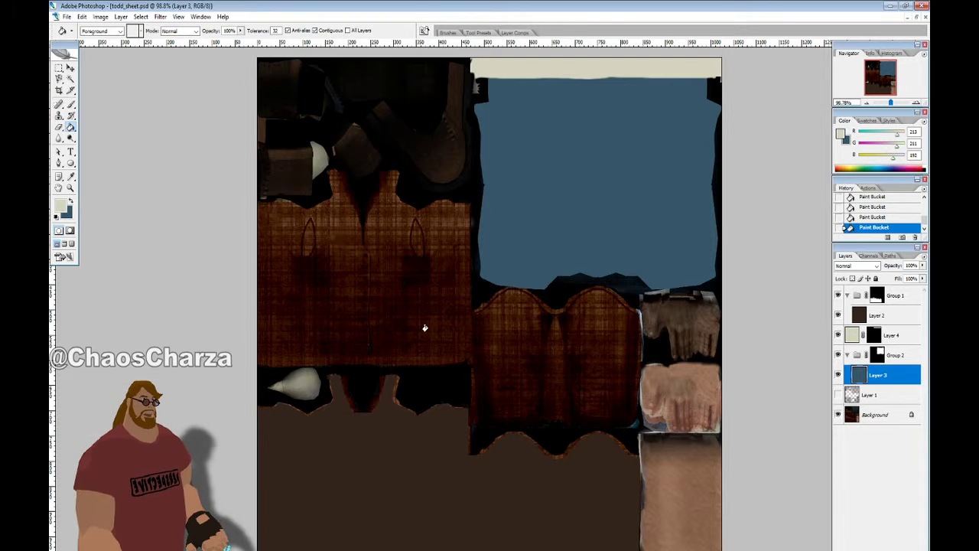
click(67, 214)
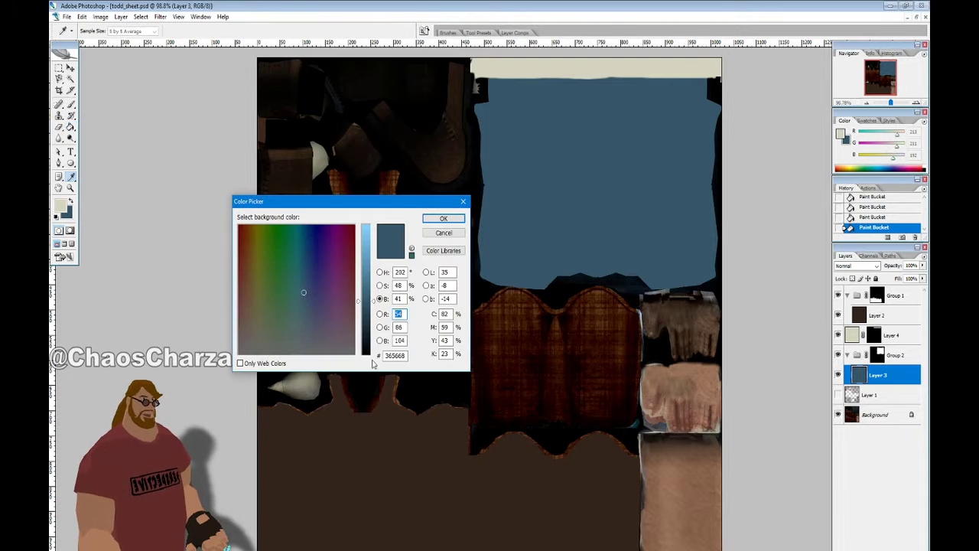
double_click(399, 298)
text(20)
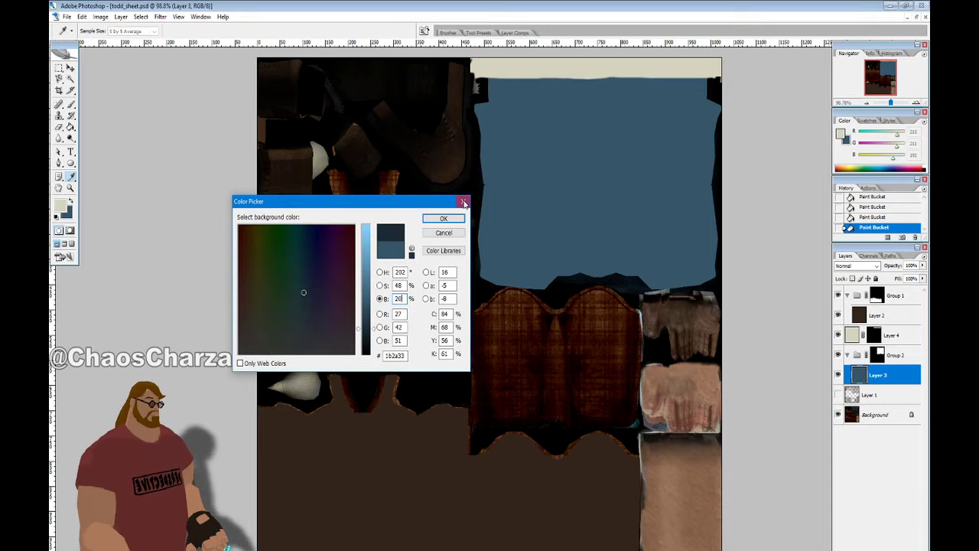
click(443, 219)
key(x)
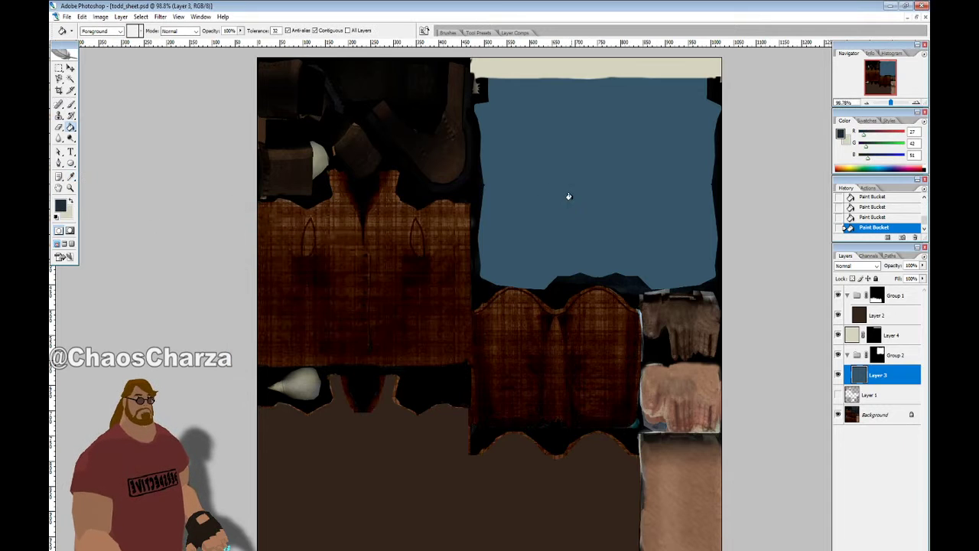
click(568, 196)
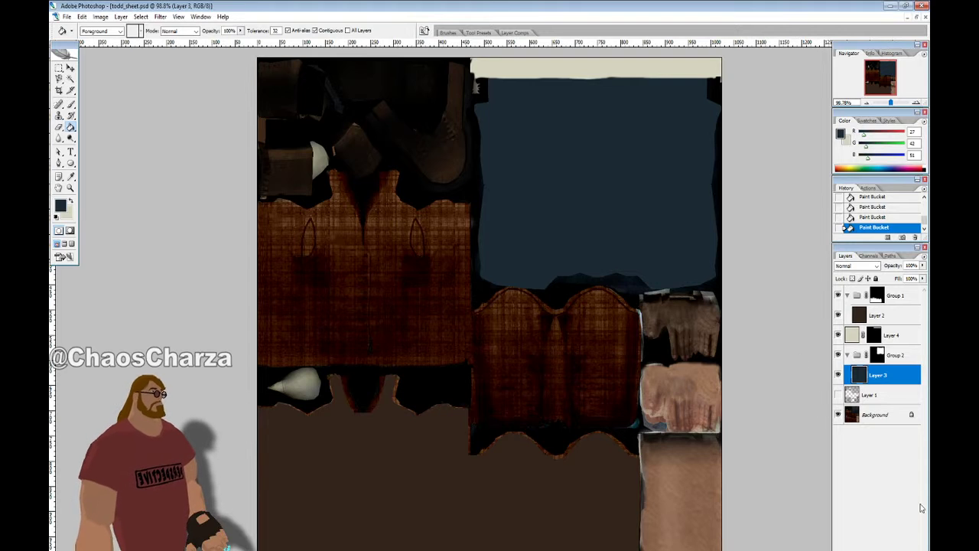
Show the Layer 1 wireframe and box the pale teardrop with Rectangular Marquee adds and subtracts
click(845, 395)
click(838, 395)
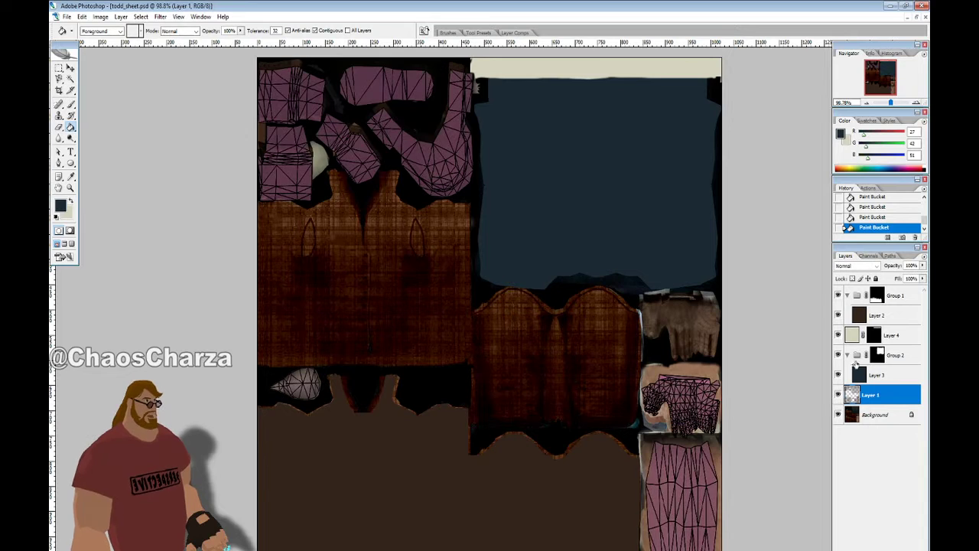
click(59, 79)
click(59, 68)
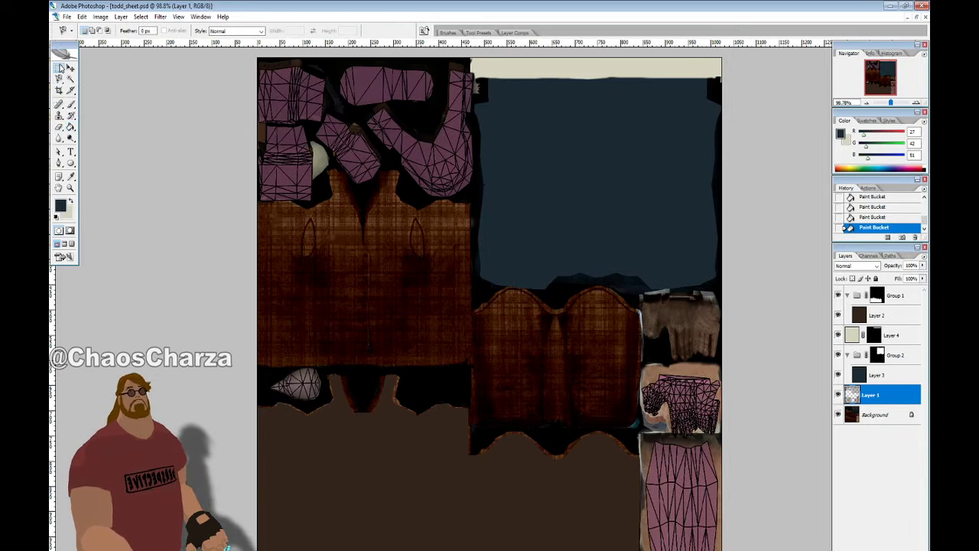
drag(336, 341, 280, 404)
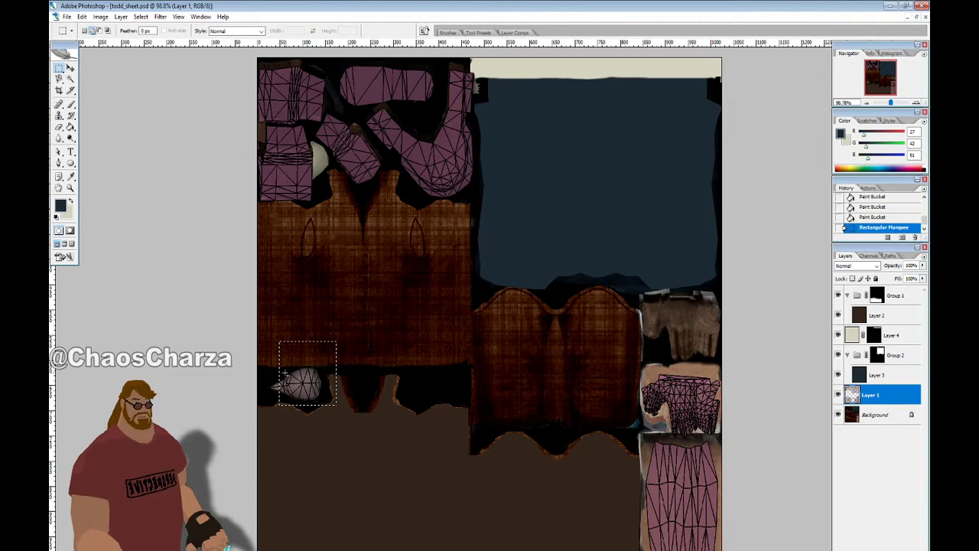
shift+drag(259, 372, 306, 403)
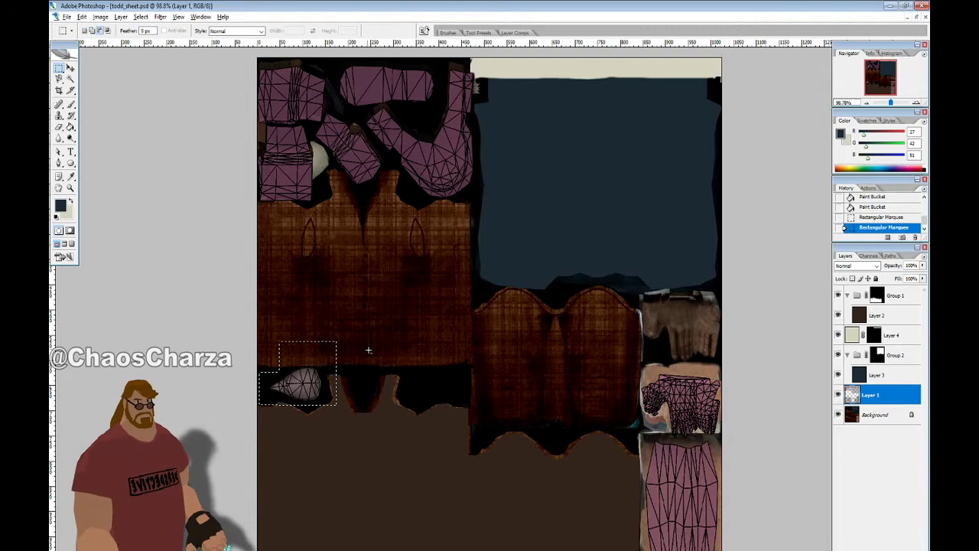
alt+drag(329, 332, 371, 465)
alt+drag(258, 398, 364, 451)
alt+drag(274, 401, 304, 420)
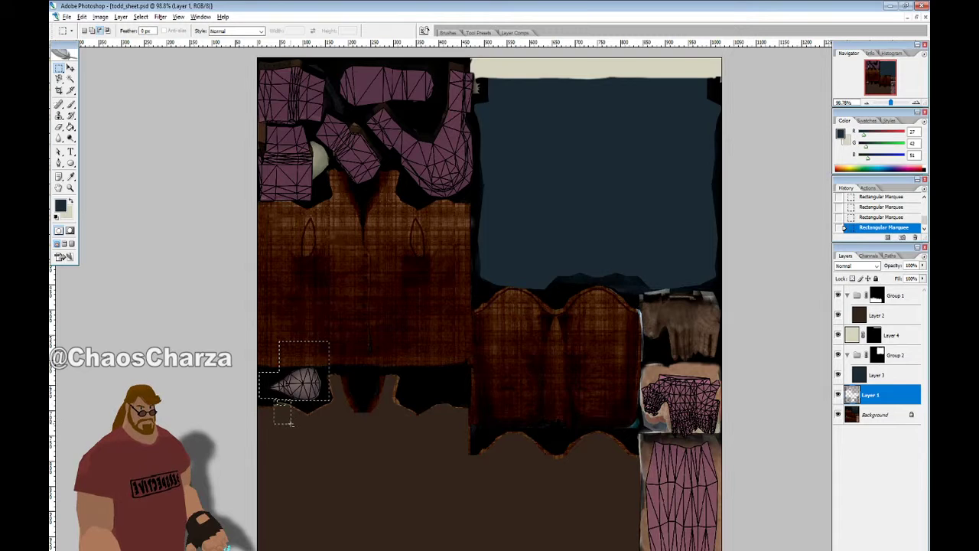
alt+drag(264, 321, 362, 362)
shift+drag(322, 413, 358, 310)
Refine the teardrop selection, subtracting surrounding dark pixels with the Magic Wand
alt+scroll(347, 414, up, 7)
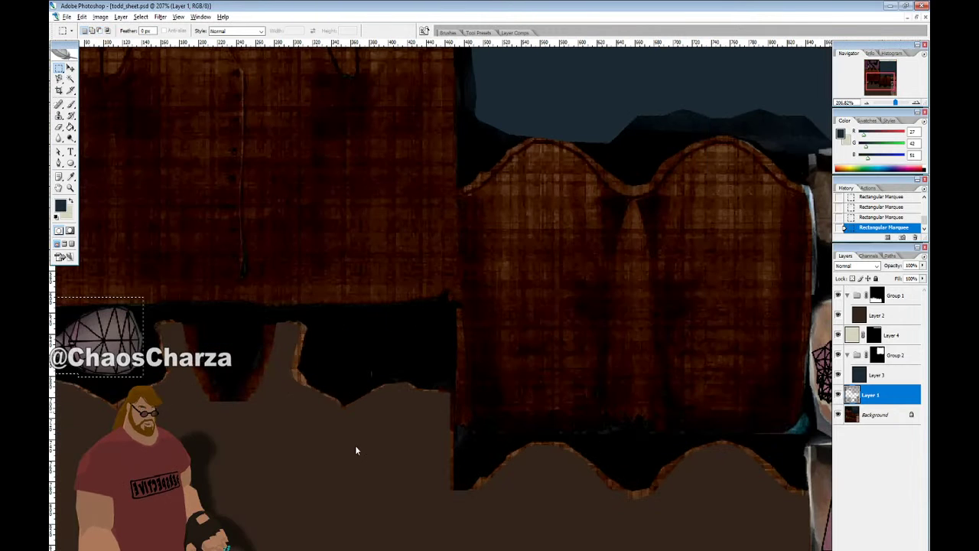
ctrl+scroll(444, 298, up, 1)
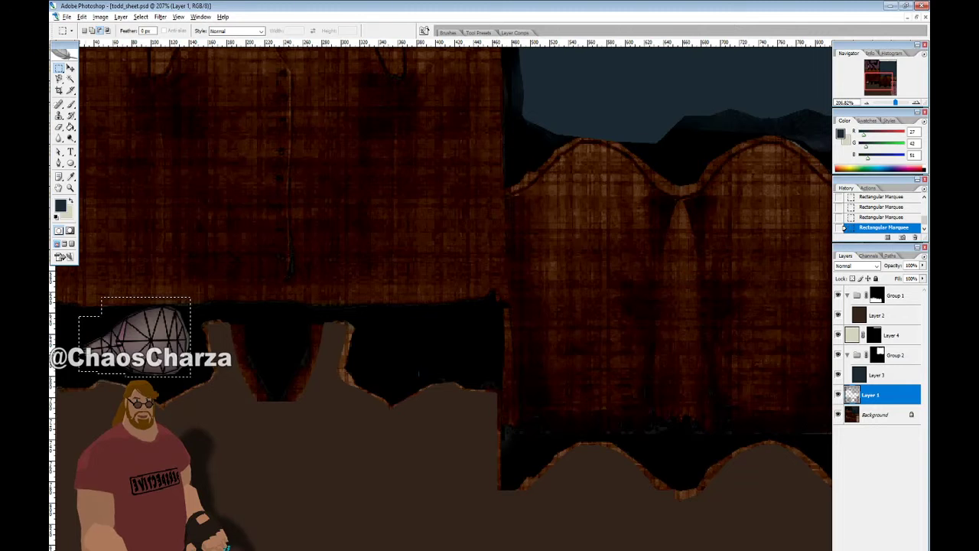
shift+drag(60, 327, 79, 341)
click(71, 78)
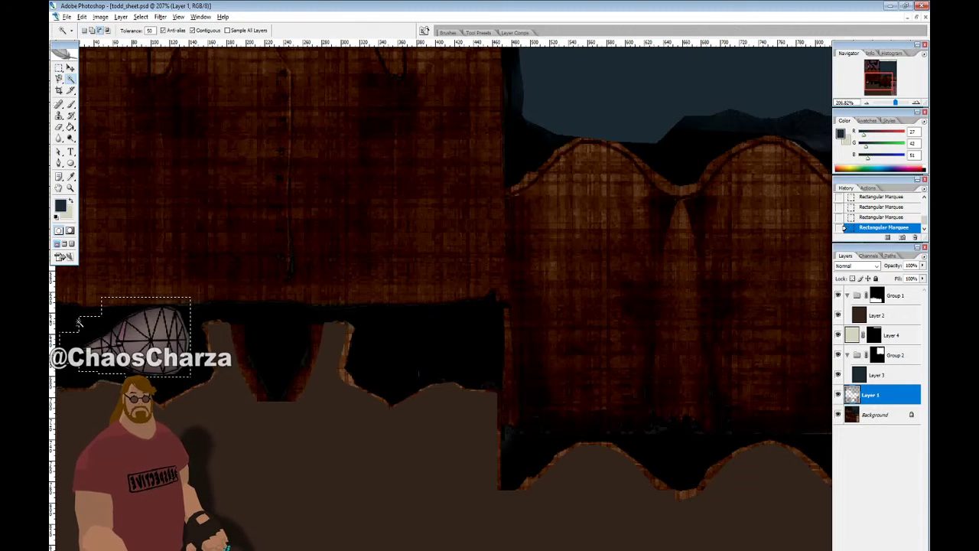
alt+click(308, 264)
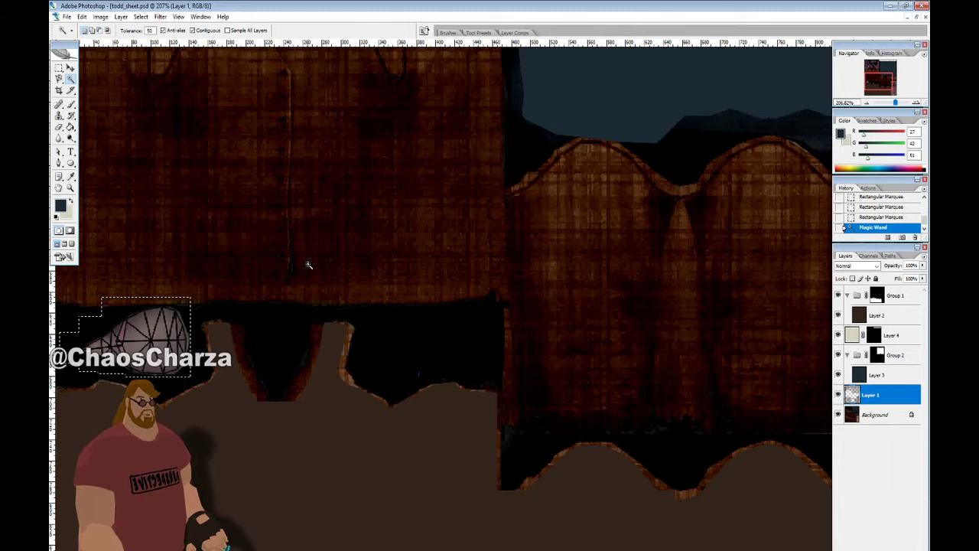
alt+click(271, 261)
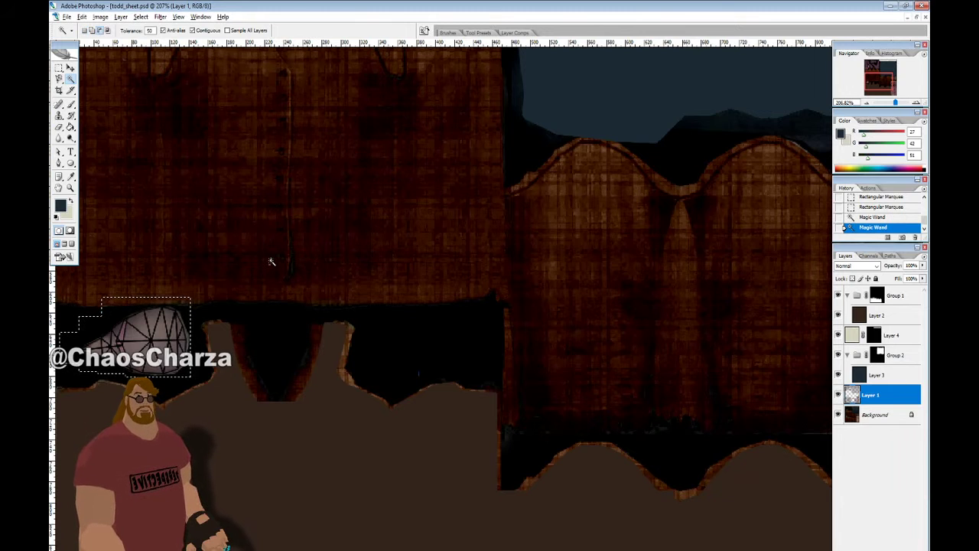
alt+click(113, 314)
alt+scroll(234, 297, down, 4)
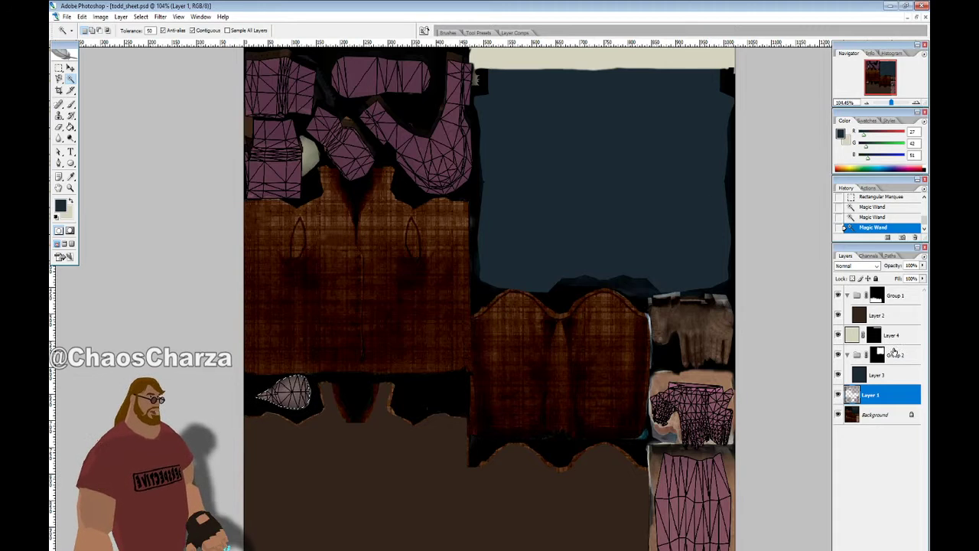
Add a new layer masked to the teardrop selection and hide the wireframe
key(ctrl+shift+alt+n)
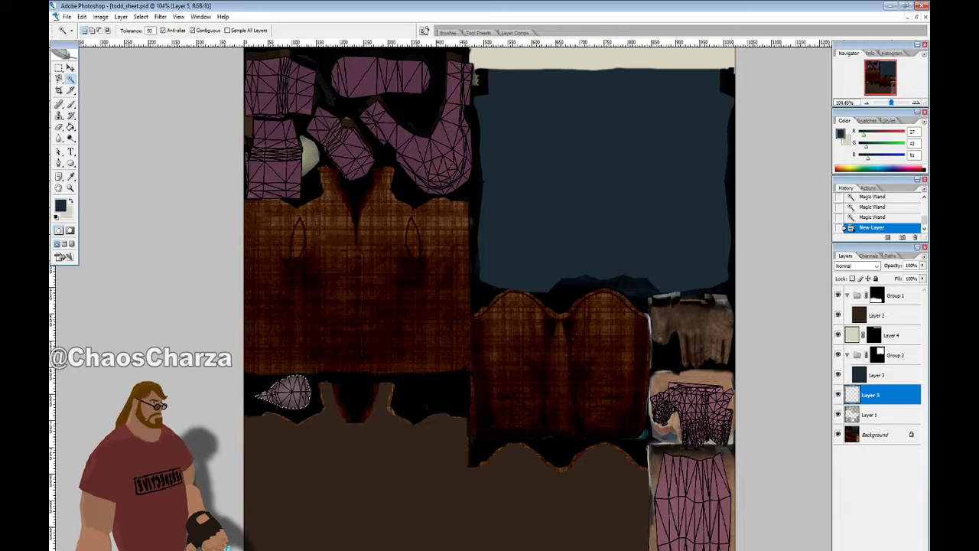
click(864, 549)
click(838, 415)
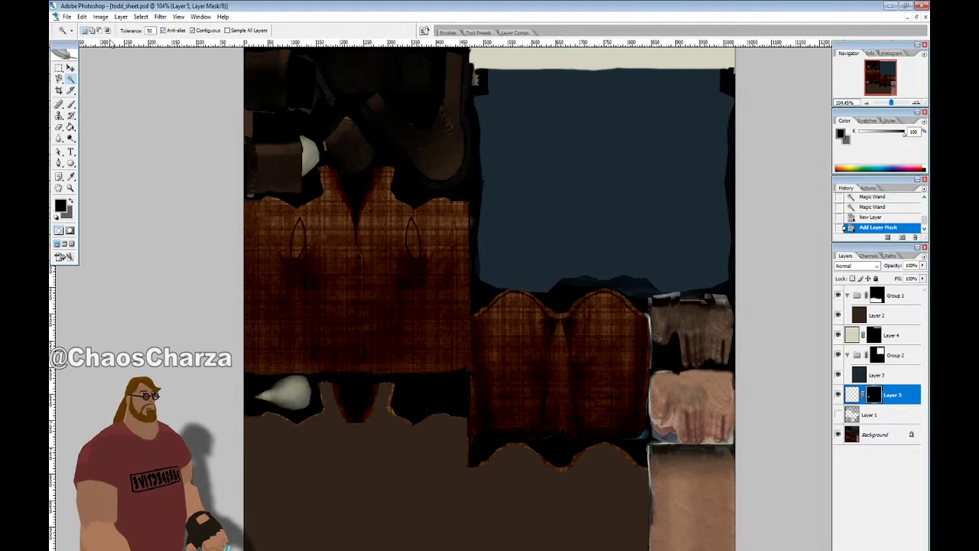
Sample the beige from the top strip and fill the teardrop shape with it
click(71, 177)
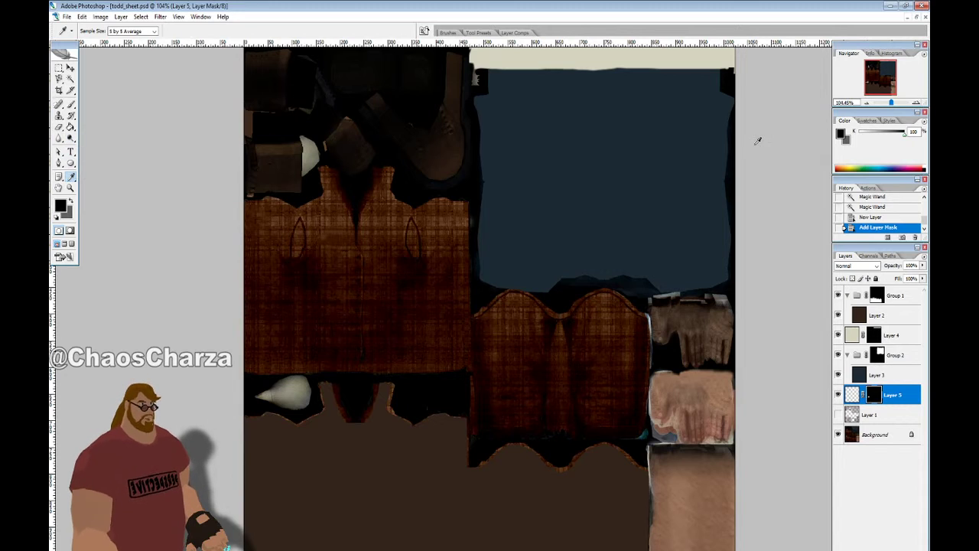
click(853, 394)
click(632, 57)
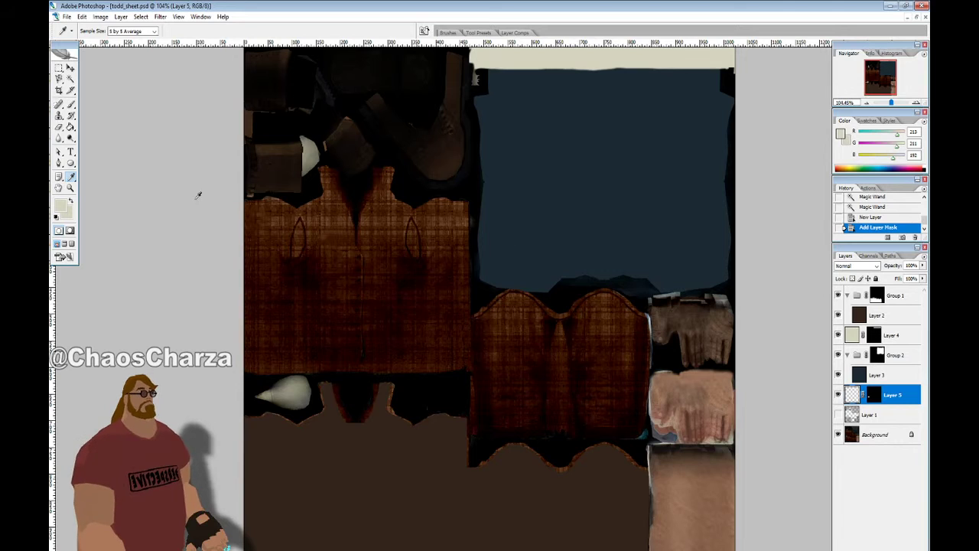
click(70, 127)
click(321, 137)
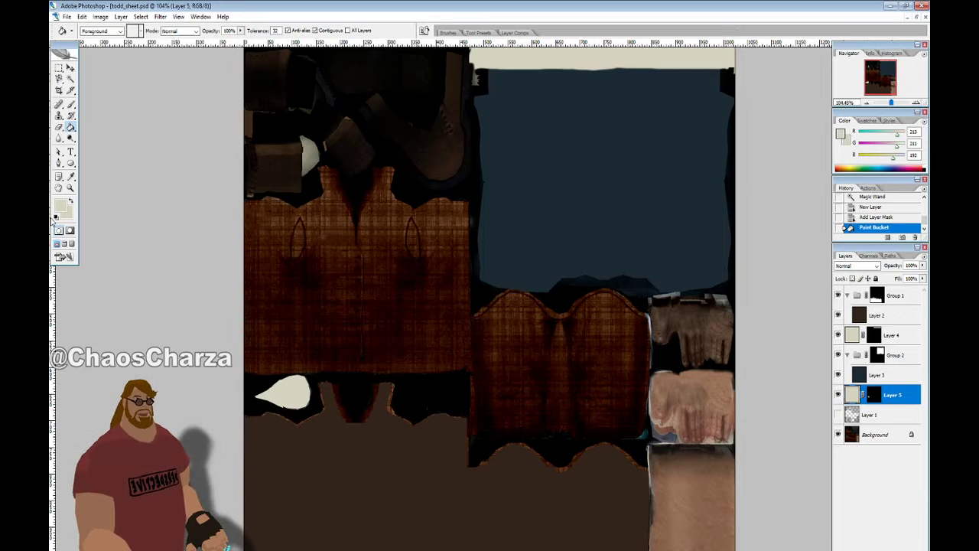
Sample a peach skin tone (R 224, G 185, B 158) from the photo as the foreground colour
click(917, 16)
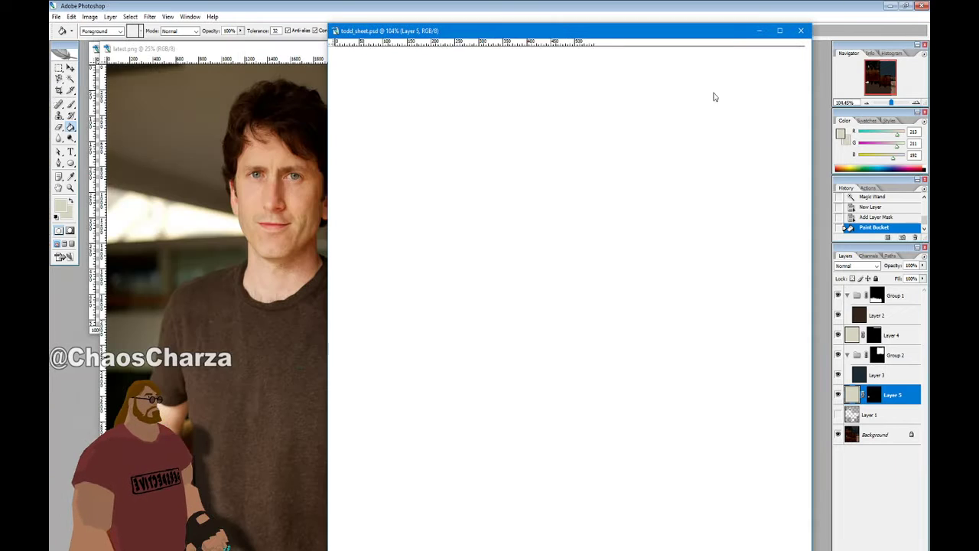
click(61, 177)
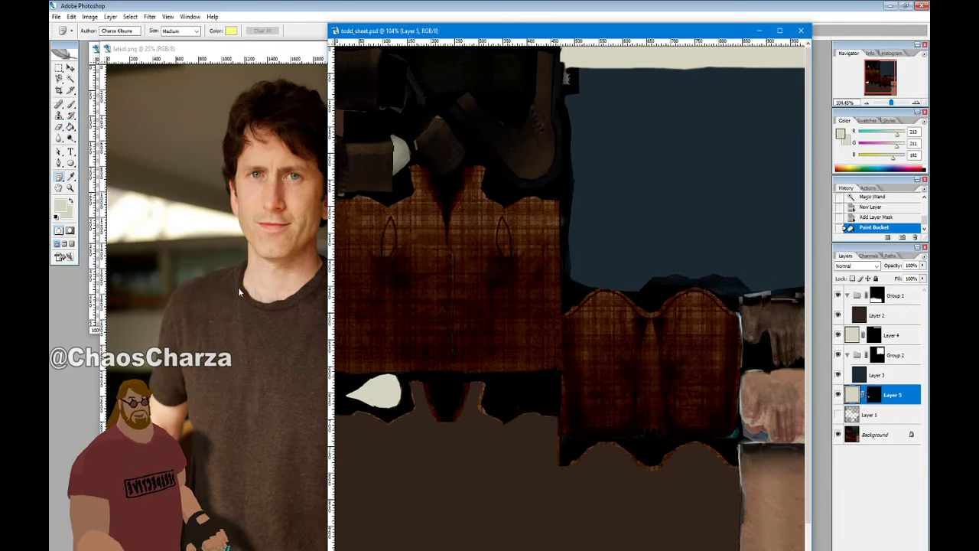
click(70, 177)
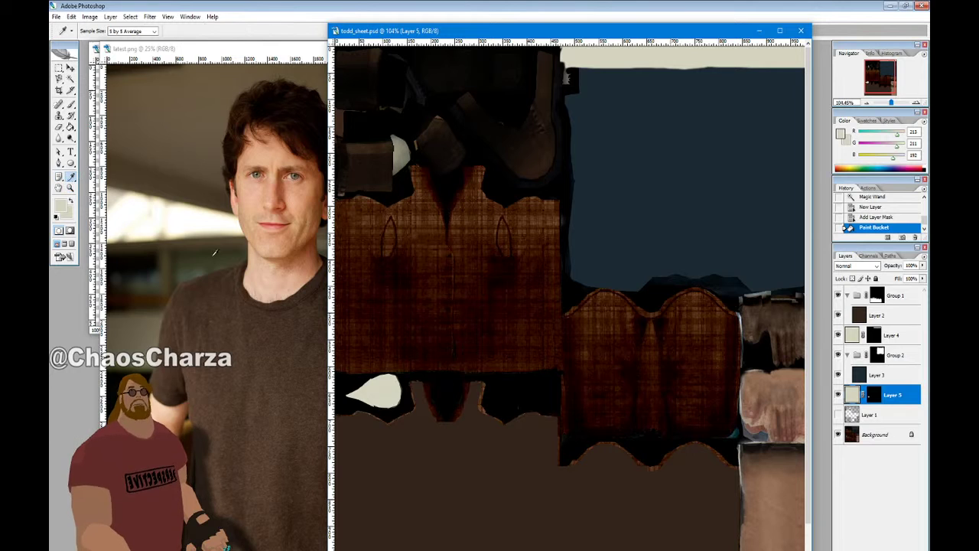
click(262, 266)
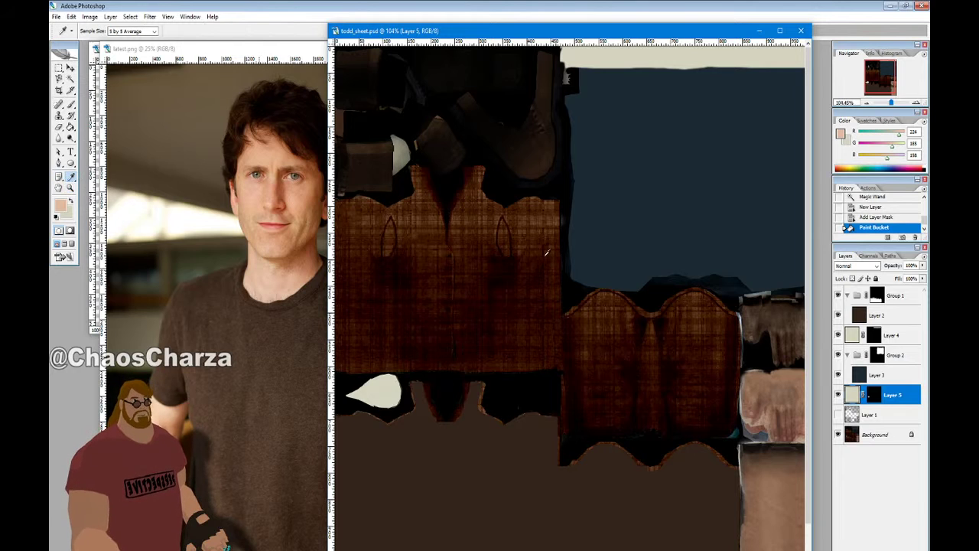
Marquee-select the right column of the texture sheet on the Background layer, trimming off the extra strip
scroll(701, 400, down, 2)
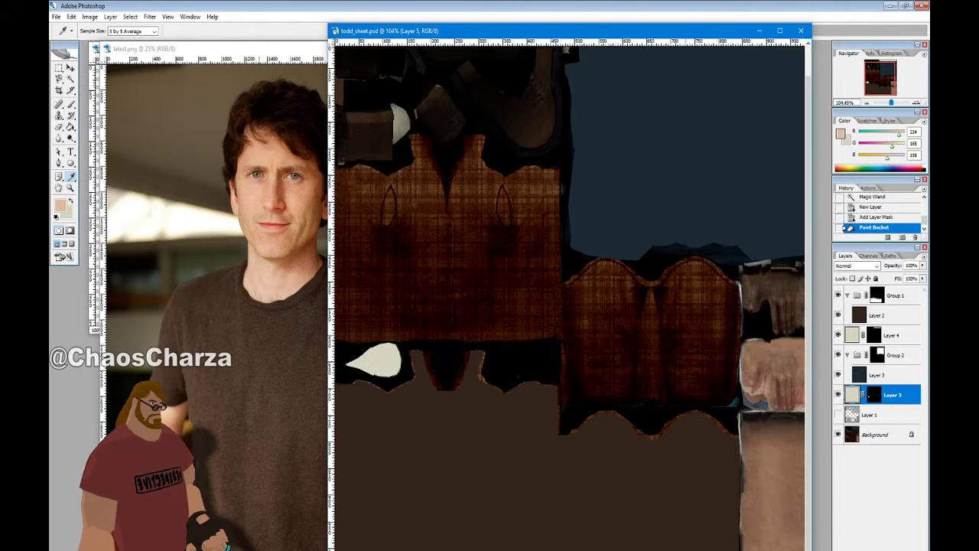
scroll(799, 454, right, 2)
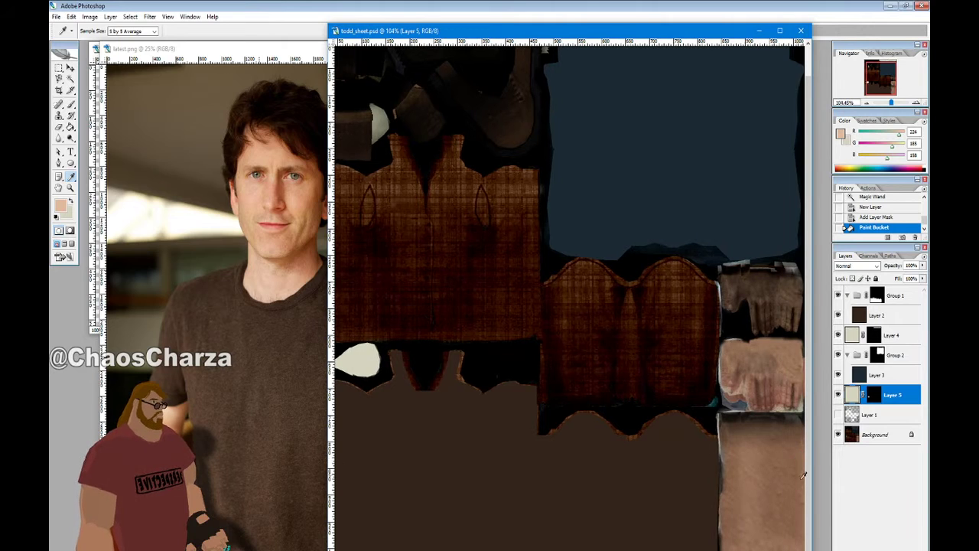
click(879, 436)
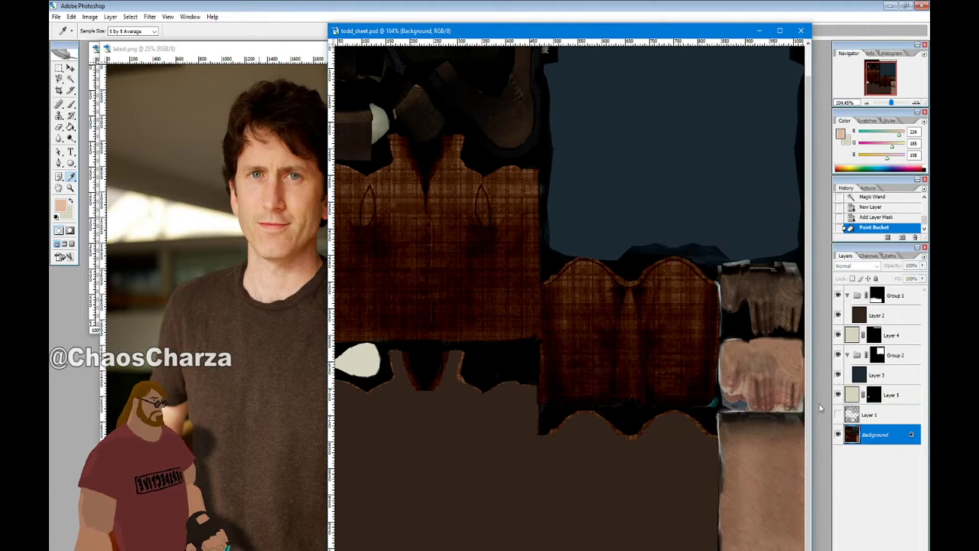
click(59, 68)
drag(409, 36, 243, 34)
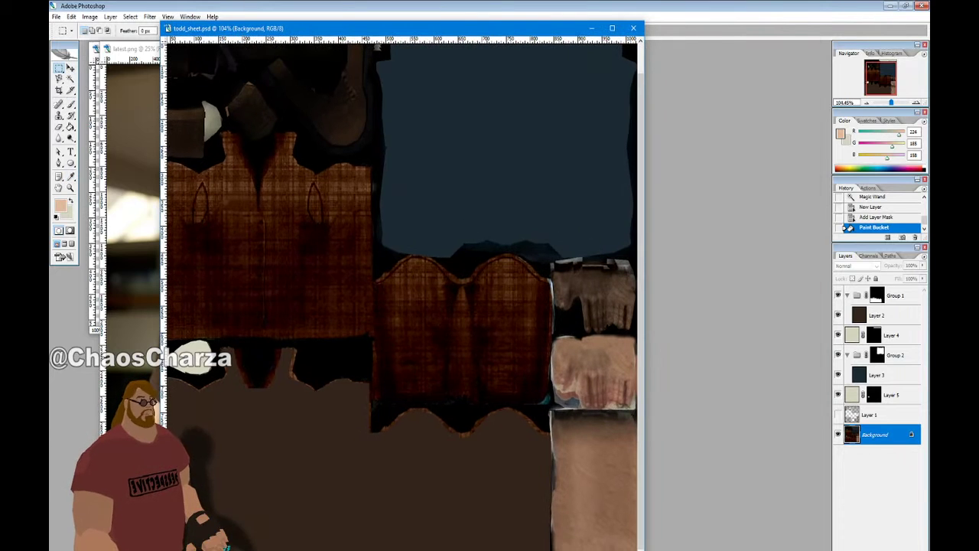
alt+scroll(602, 414, down, 3)
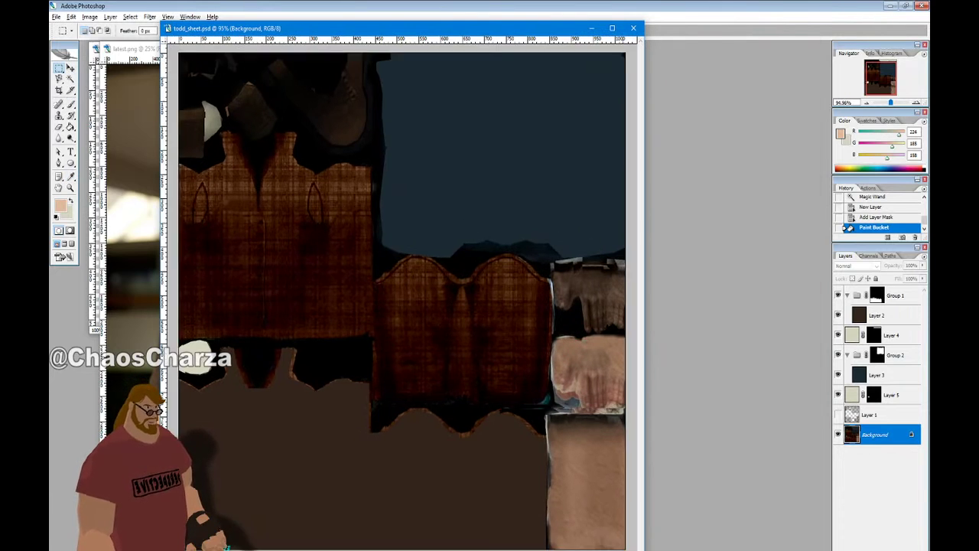
drag(528, 367, 576, 492)
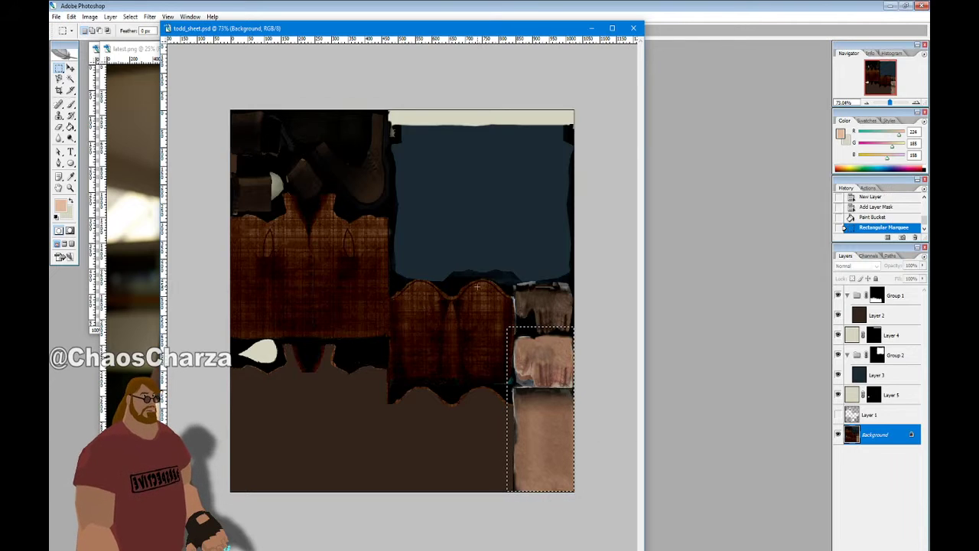
mouse_move(618, 323)
mouse_down()
mouse_move(640, 333)
mouse_move(605, 334)
mouse_up()
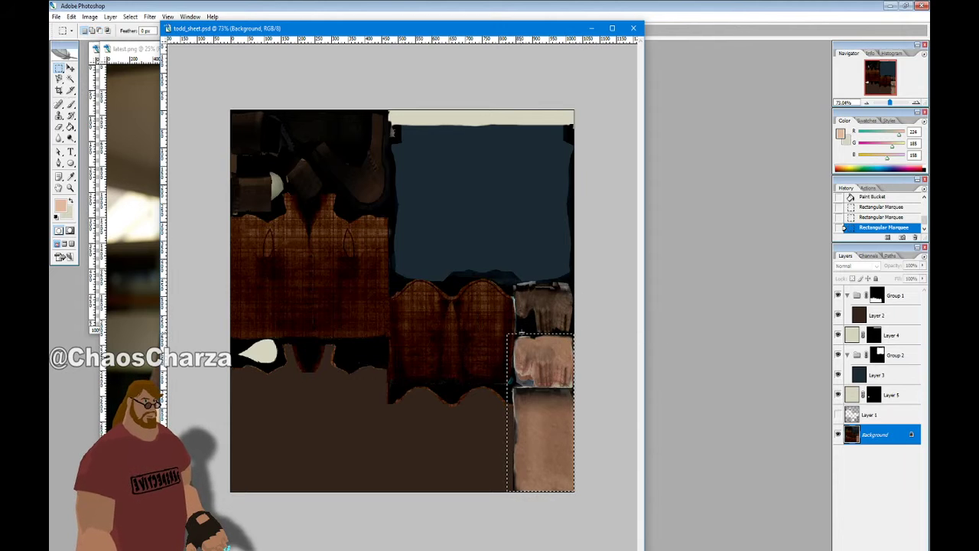
alt+drag(433, 322, 488, 496)
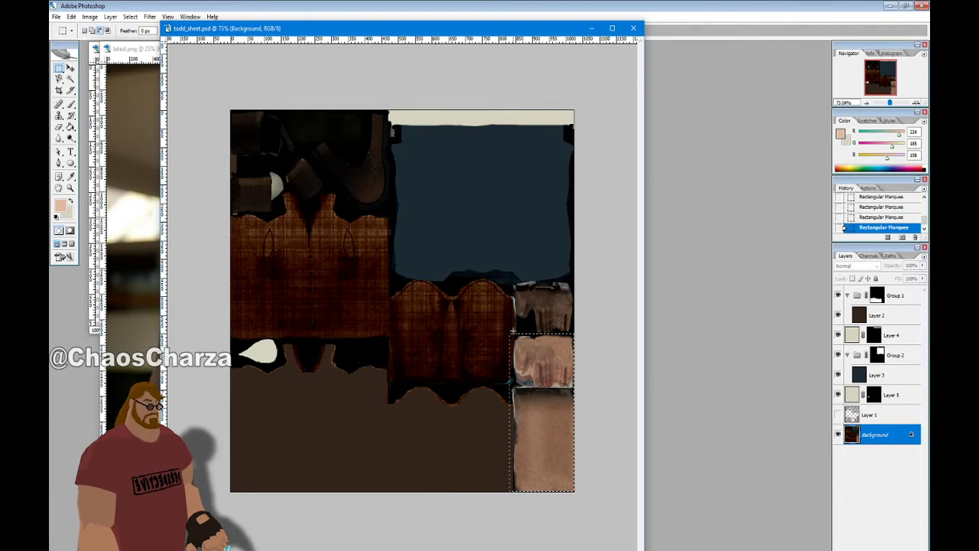
drag(471, 394, 457, 325)
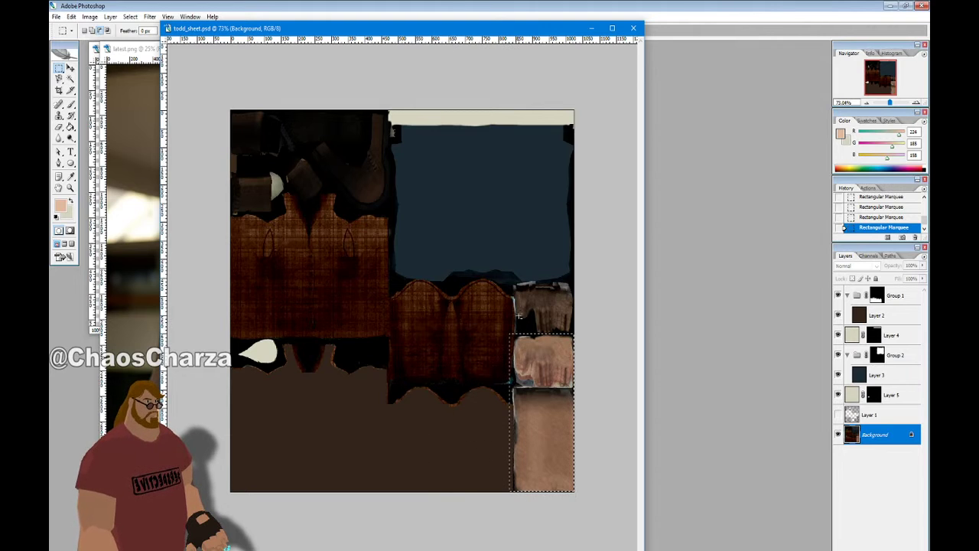
alt+drag(485, 466, 446, 531)
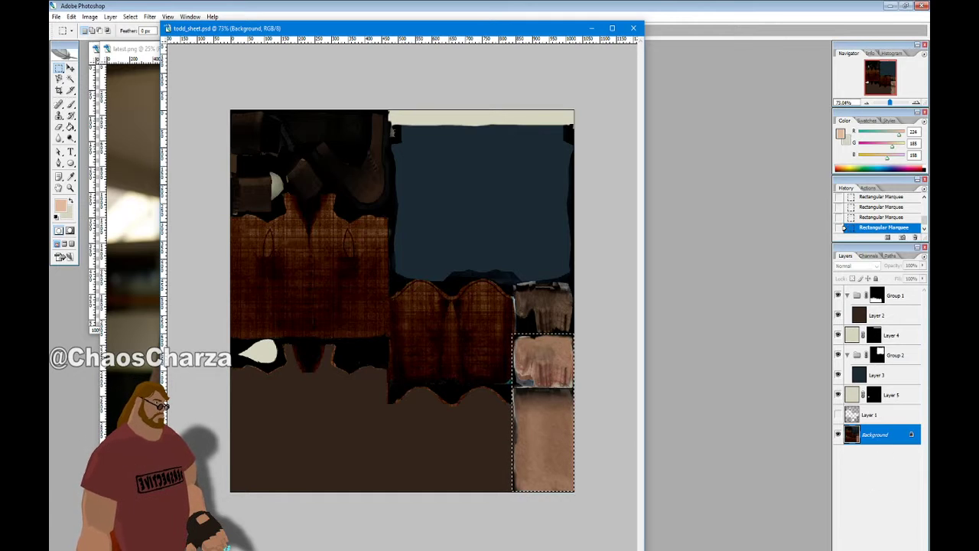
Add a new layer masked to the selected column and target its pixels, not the mask
key(ctrl+shift+alt+n)
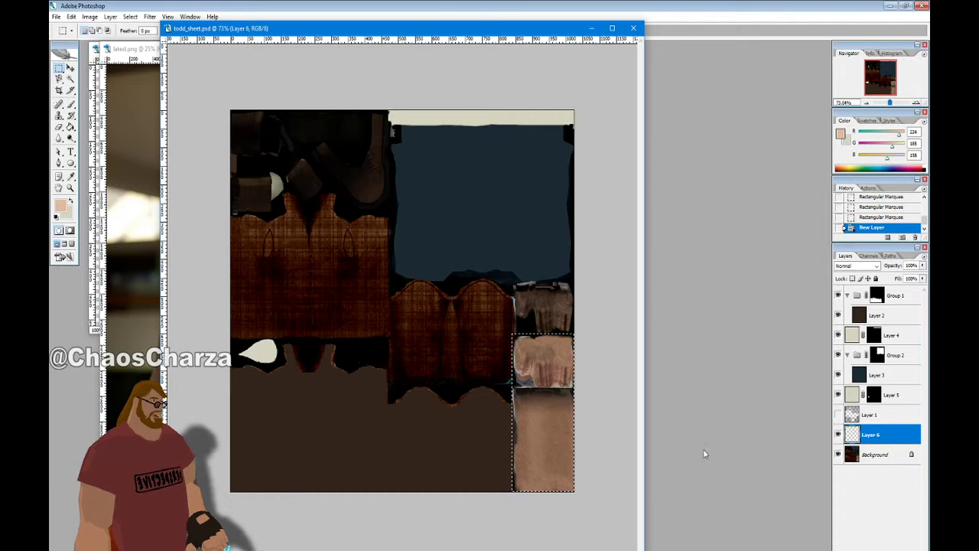
click(884, 550)
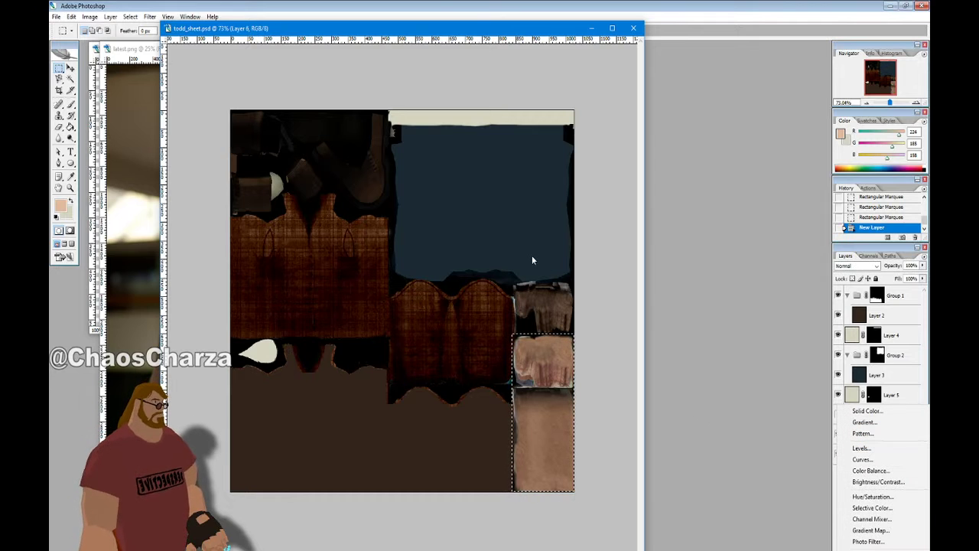
click(810, 502)
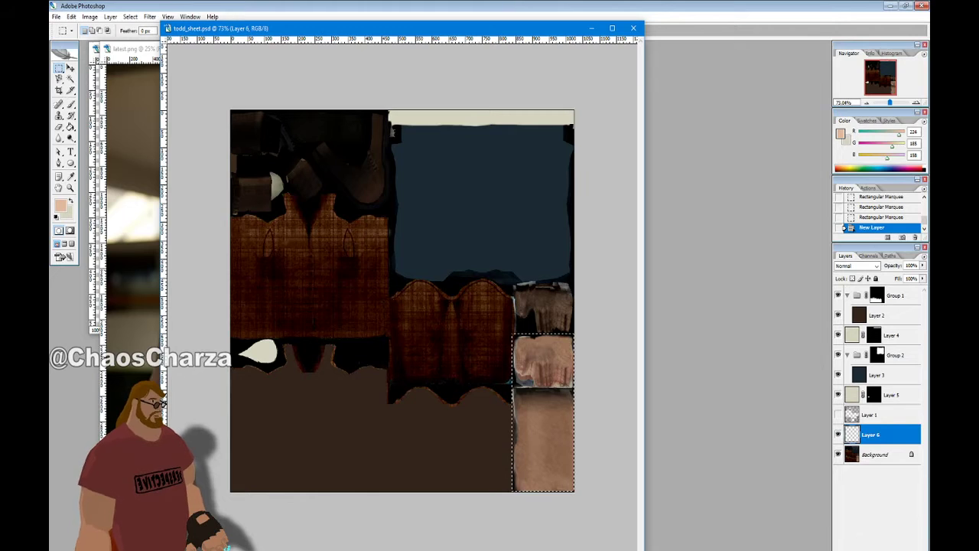
click(870, 549)
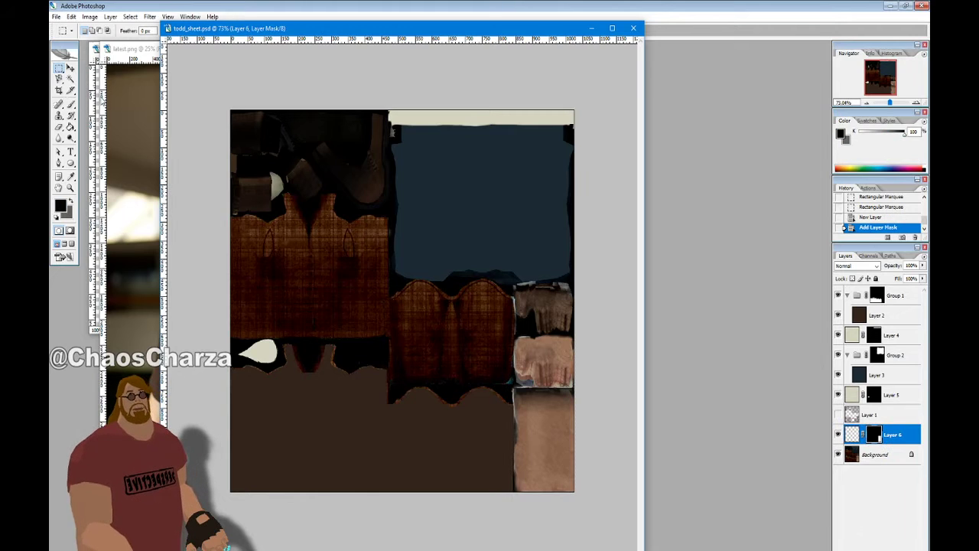
click(852, 435)
Paint Bucket fill the masked column with the peach foreground colour
click(70, 127)
click(315, 187)
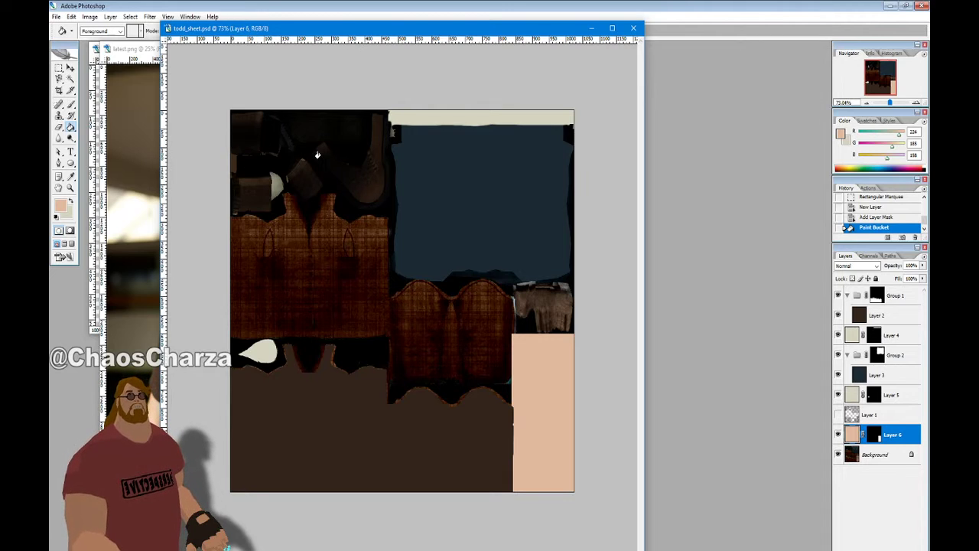
click(56, 16)
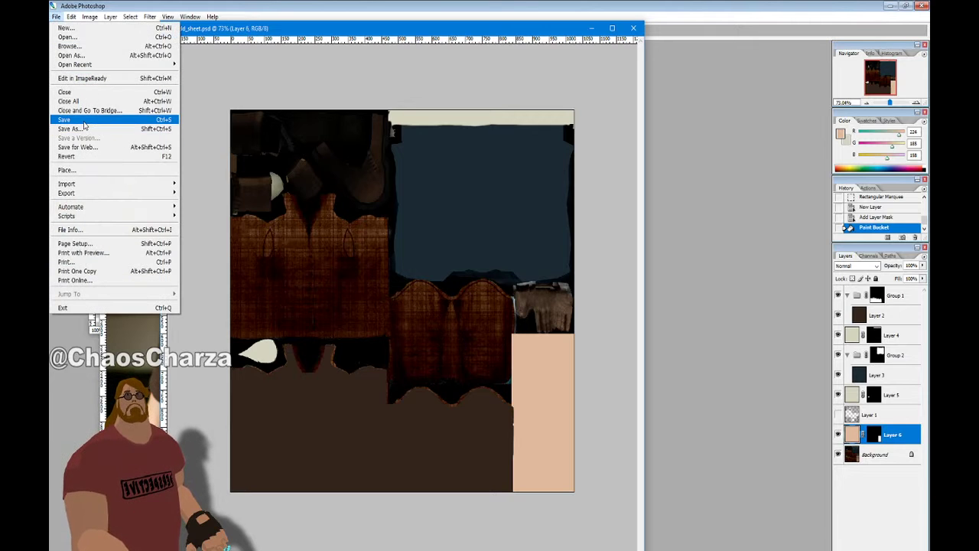
Save the layered texture sheet, then start a Save As copy with PNG format
click(85, 120)
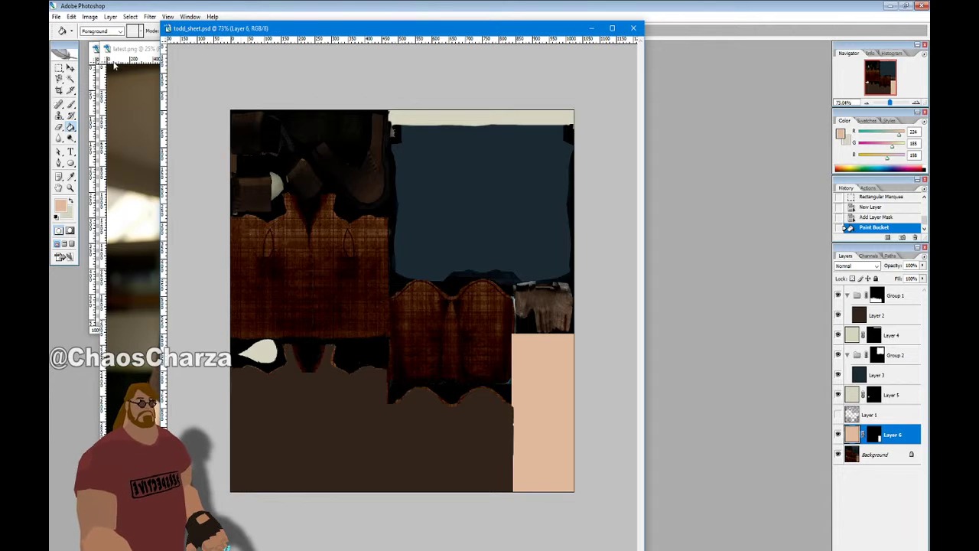
click(57, 17)
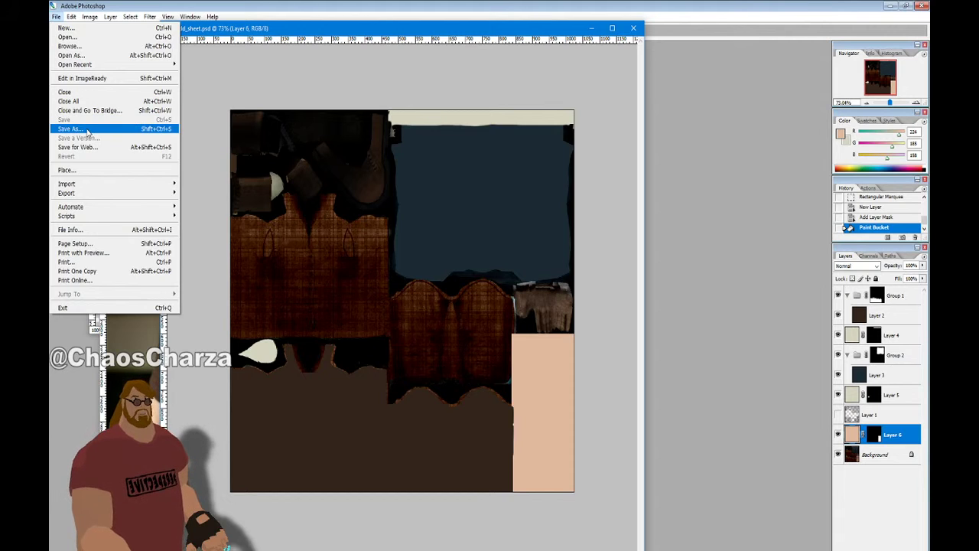
click(86, 130)
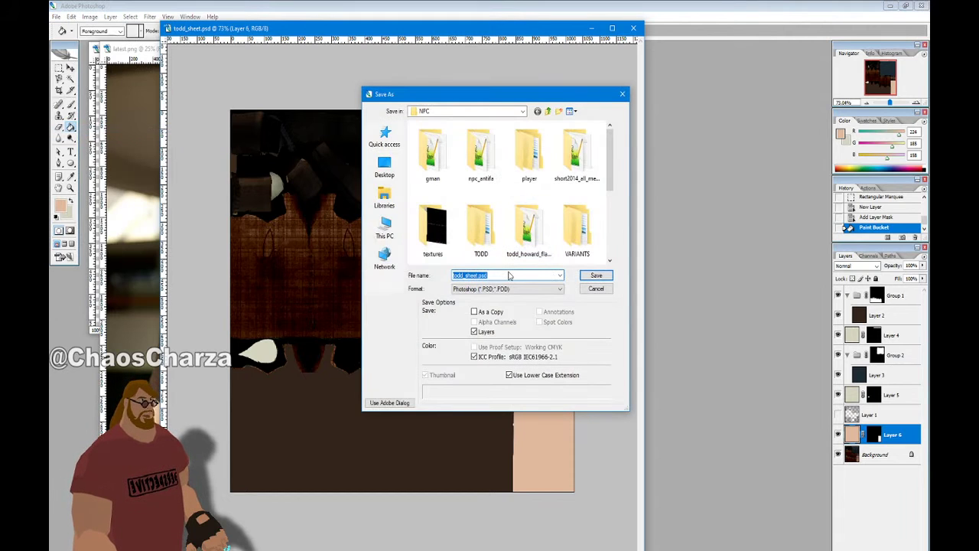
click(507, 290)
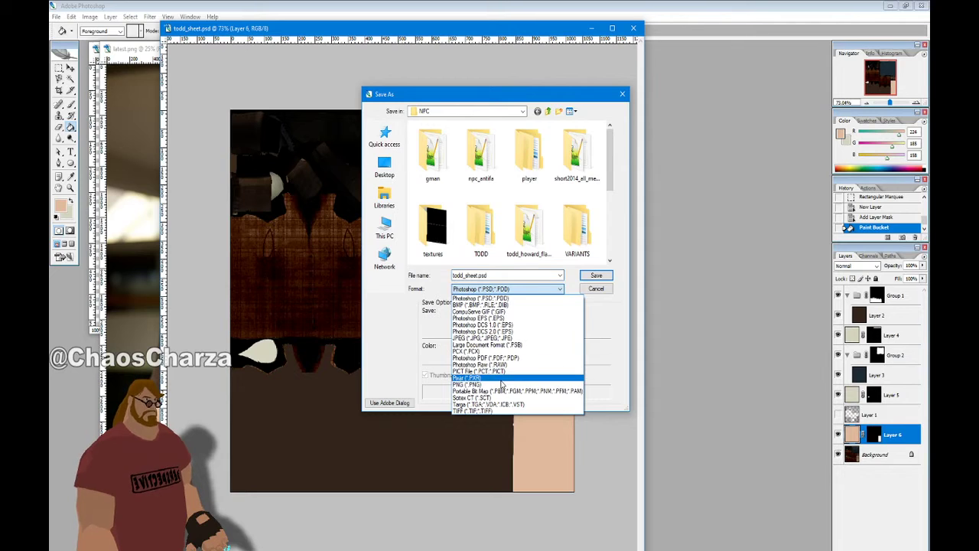
click(501, 384)
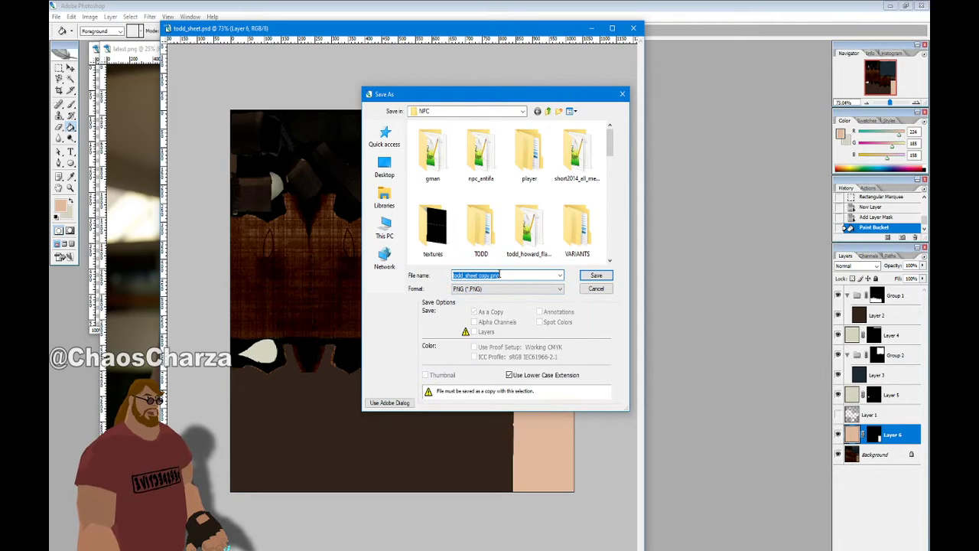
Remove 'copy' from the file name and save the PNG into the NPC folder, accepting PNG options
click(499, 275)
key(Left)
key(Left)
key(Left)
key(Left)
key(shift+Left)
key(shift+Left)
key(shift+Left)
key(shift+Left)
key(shift+Left)
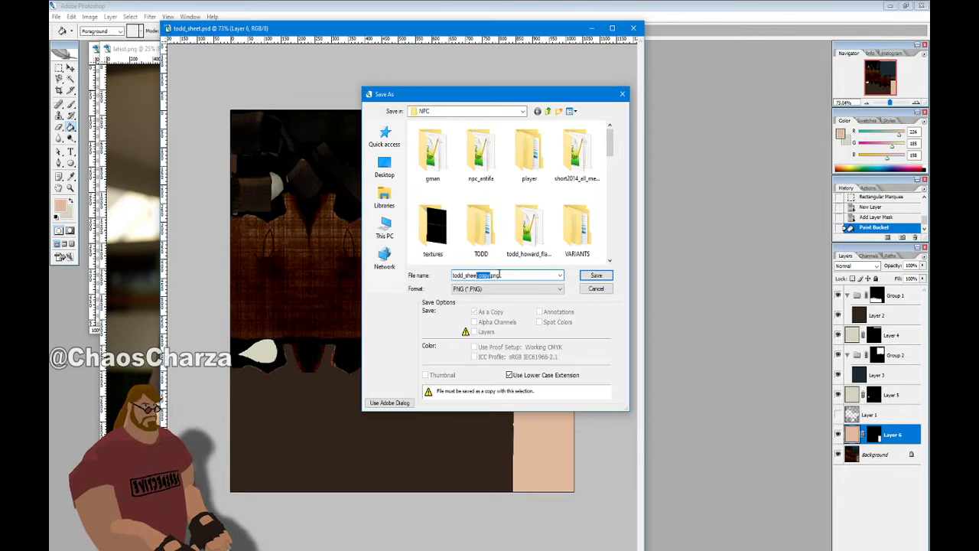
key(BackSpace)
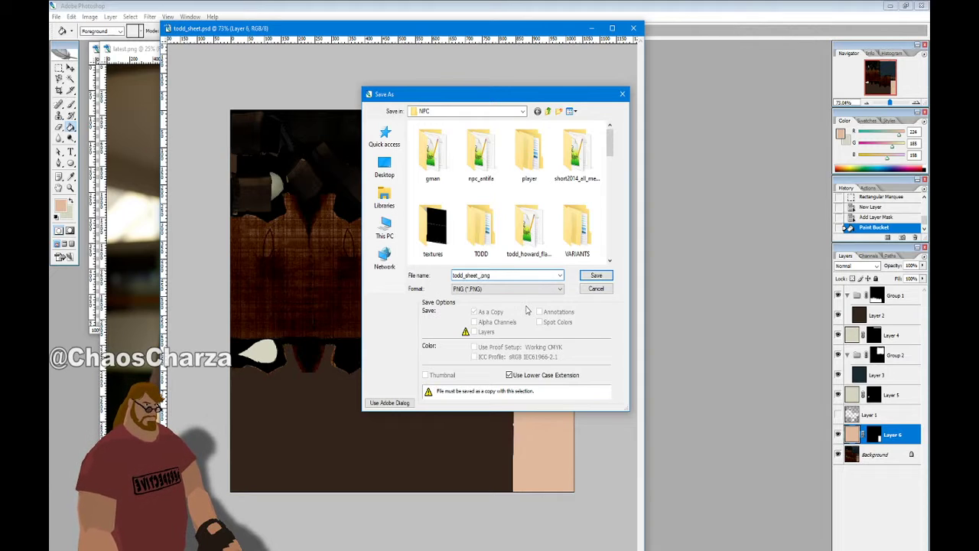
text(test)
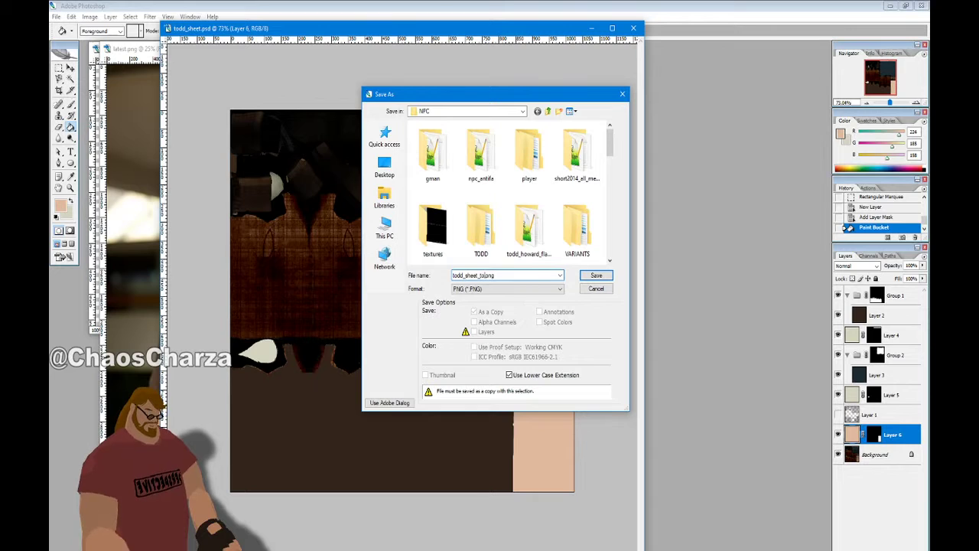
key(Return)
click(524, 290)
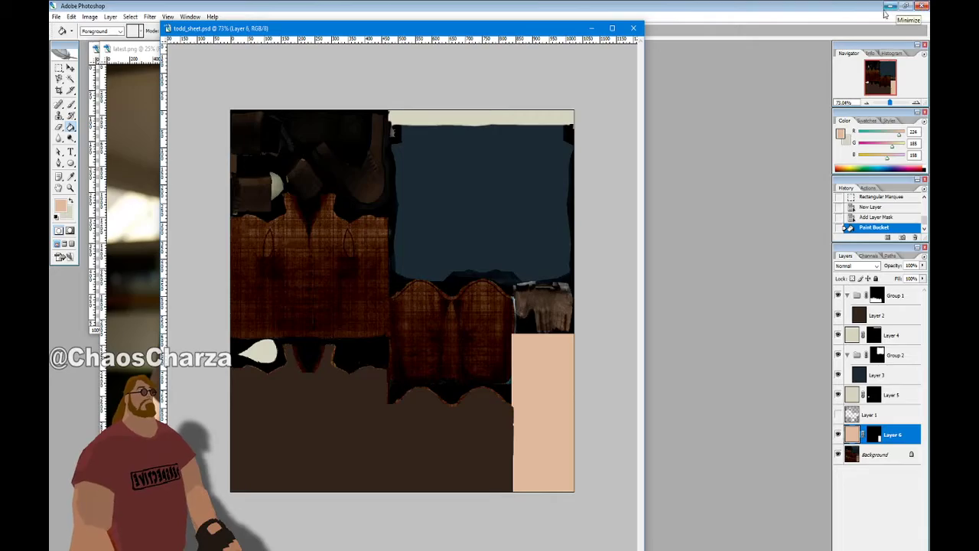
Return to Blender and open the Shading workspace with the material nodes in view
click(923, 5)
click(612, 550)
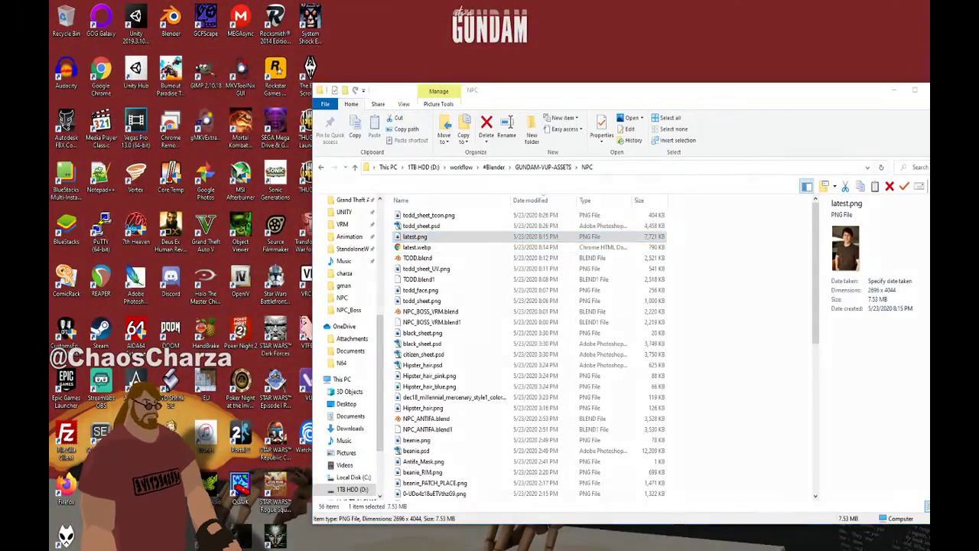
middle_drag(512, 191, 644, 209)
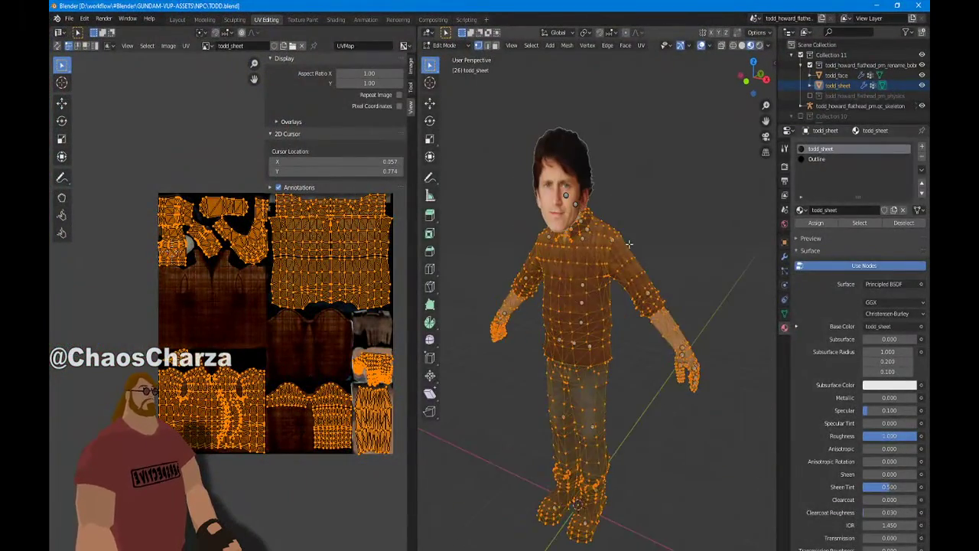
scroll(636, 200, up, 3)
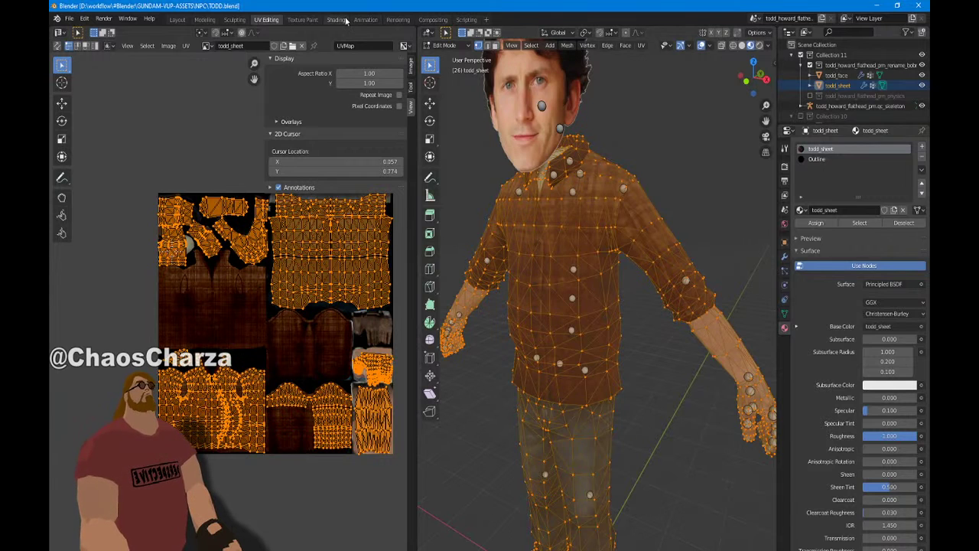
click(336, 19)
middle_drag(364, 399, 283, 290)
middle_drag(588, 466, 523, 507)
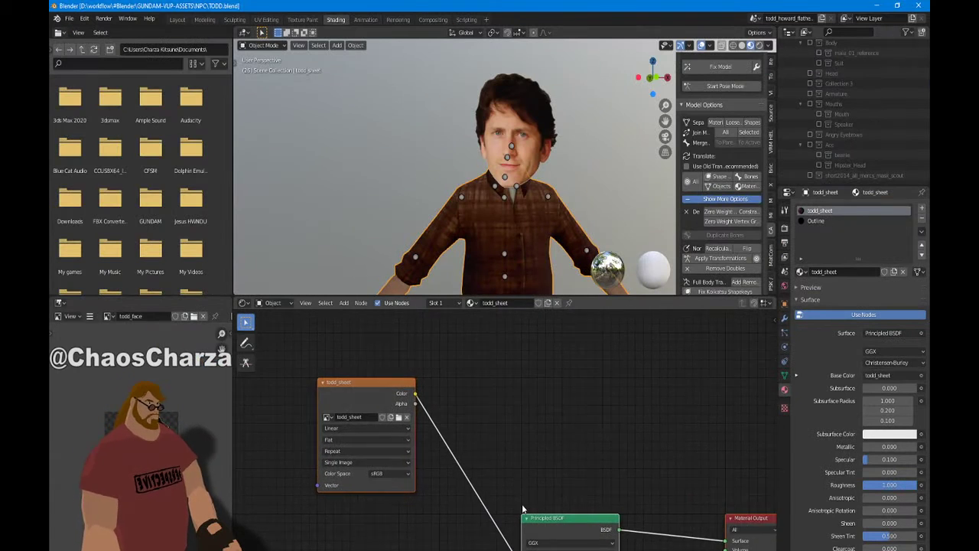
Load todd_sheet_toon.png into the Image Texture node
click(397, 417)
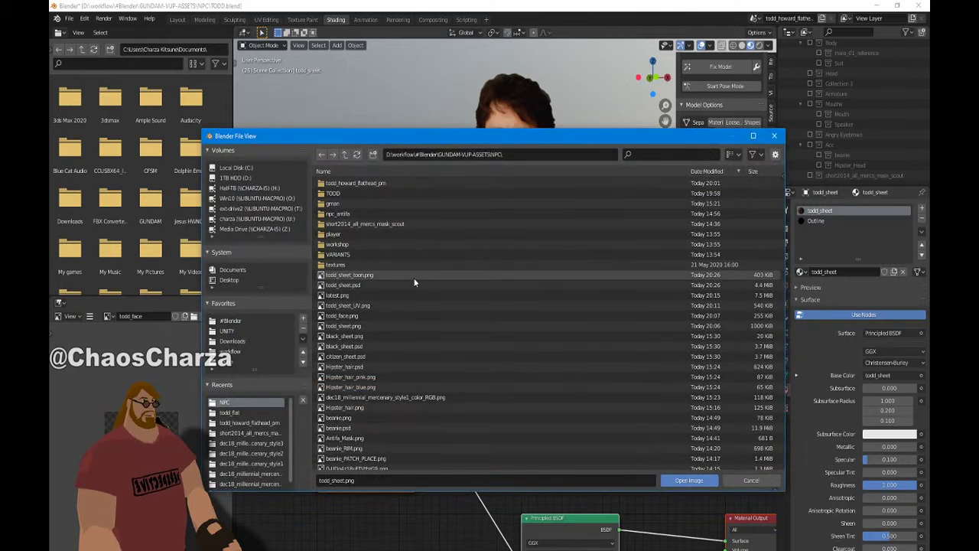
double_click(413, 277)
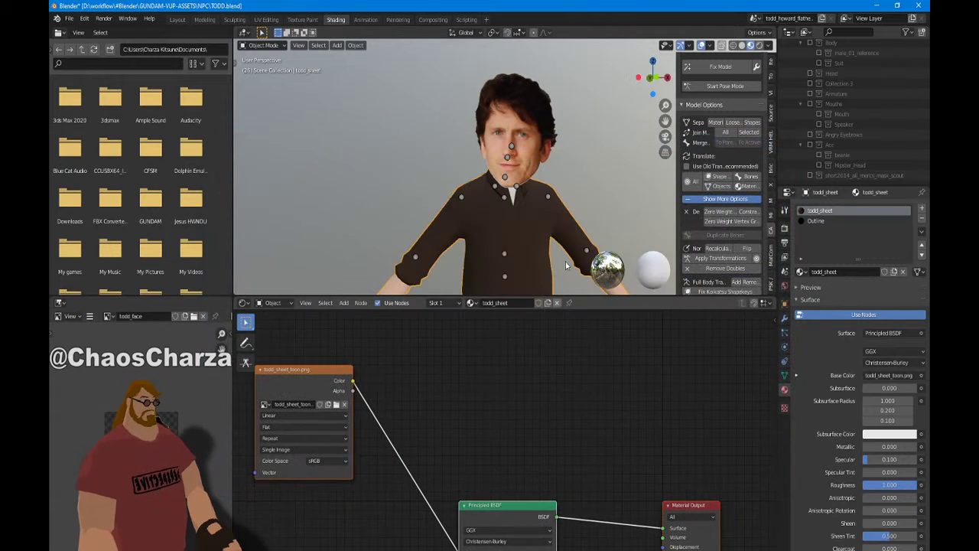
scroll(557, 243, down, 7)
scroll(551, 238, up, 3)
middle_drag(548, 238, 527, 83)
scroll(497, 124, up, 5)
scroll(468, 56, down, 6)
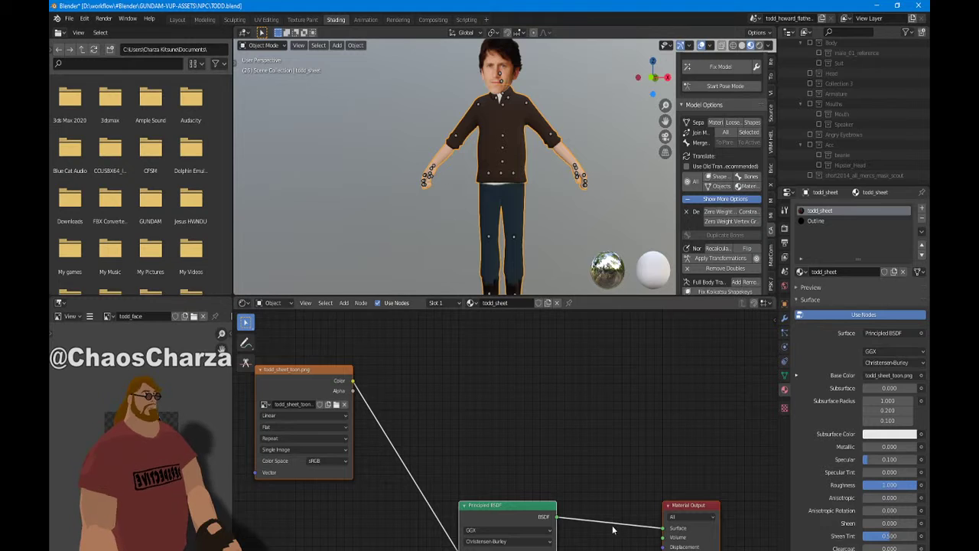
Link the texture's Color directly to the Material Output Surface and check the flat-shaded model
mouse_move(355, 384)
middle_down()
mouse_move(476, 427)
mouse_move(370, 376)
middle_up()
drag(369, 374, 678, 519)
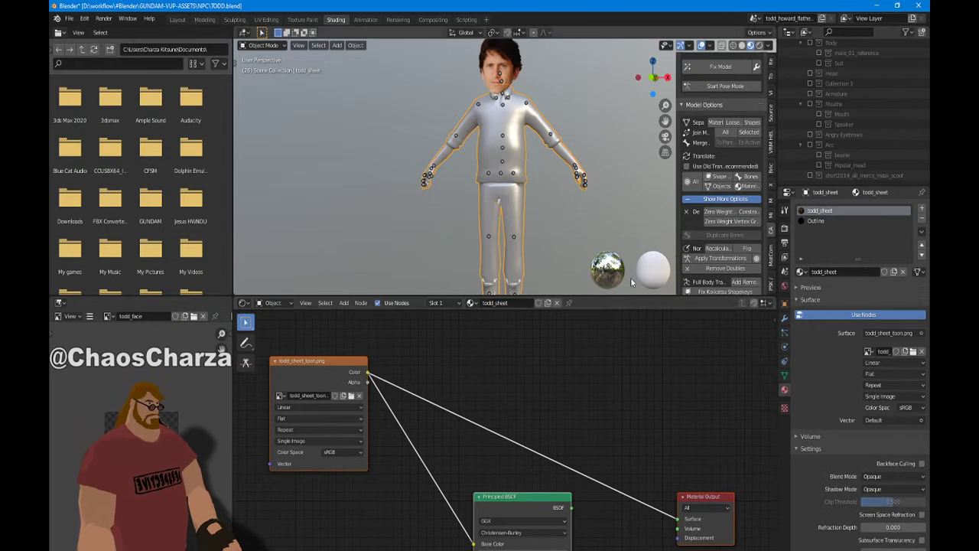
scroll(575, 186, up, 5)
shift+middle_drag(574, 186, 600, 46)
middle_drag(560, 101, 565, 291)
scroll(576, 142, up, 3)
scroll(546, 230, down, 1)
middle_drag(546, 191, 556, 265)
shift+middle_drag(556, 76, 551, 191)
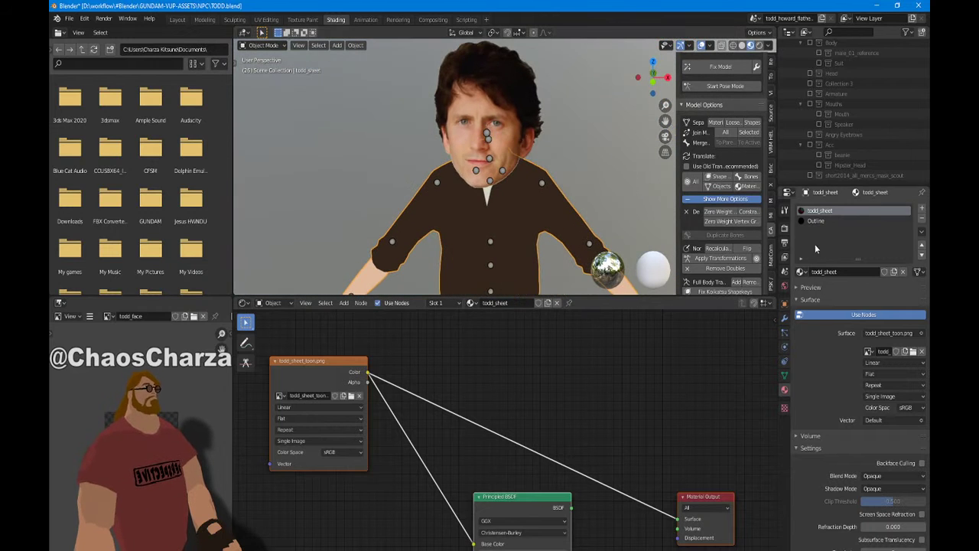
Return to the Layout workspace and frame the model in front view
click(176, 20)
middle_drag(439, 166, 418, 170)
key(KP_1)
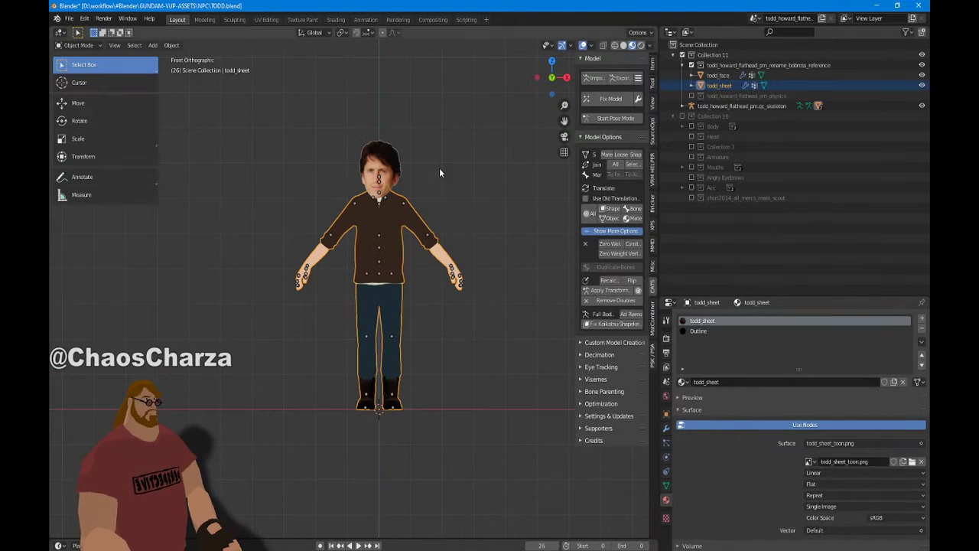
scroll(489, 172, up, 3)
scroll(500, 160, down, 1)
shift+middle_drag(498, 157, 446, 180)
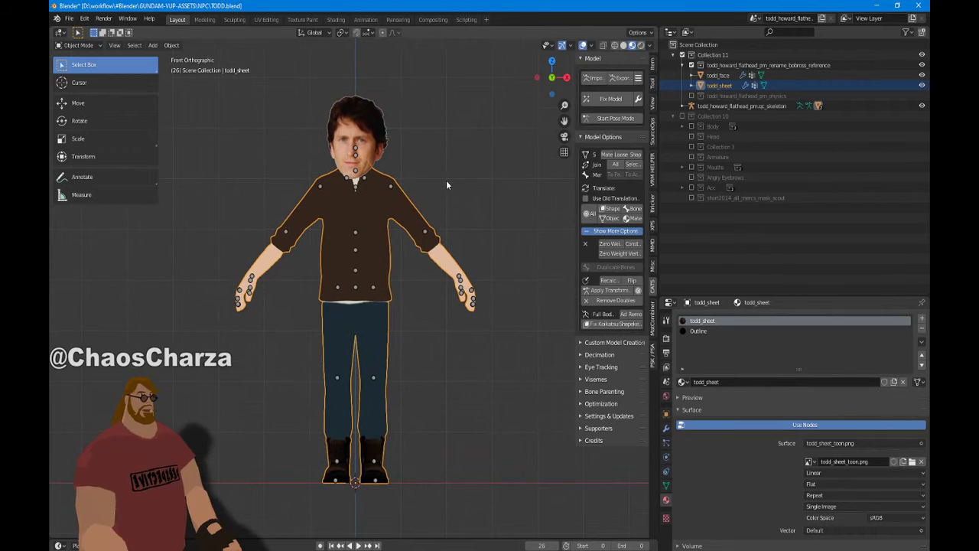
Show todd_sheet's Modifier properties and open the Add Modifier list
click(665, 429)
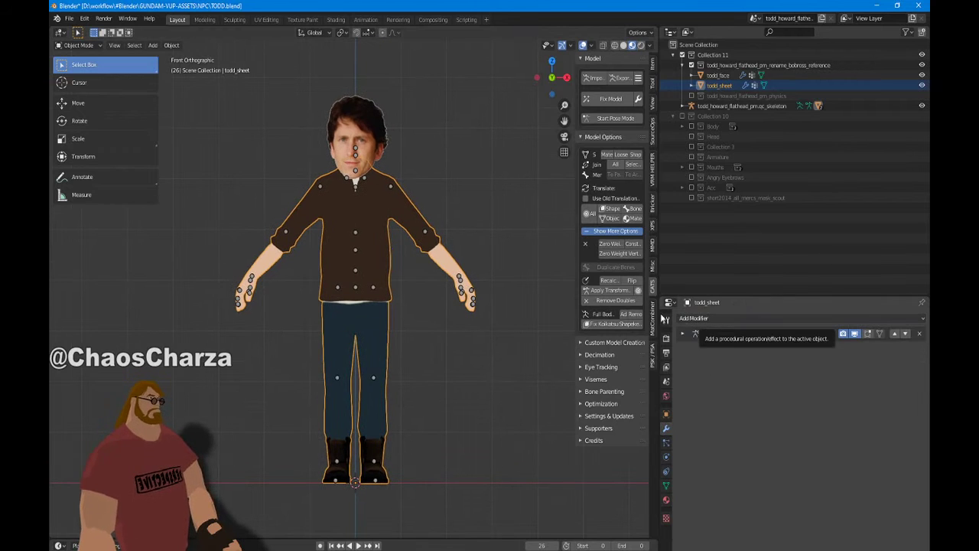
middle_drag(489, 209, 408, 239)
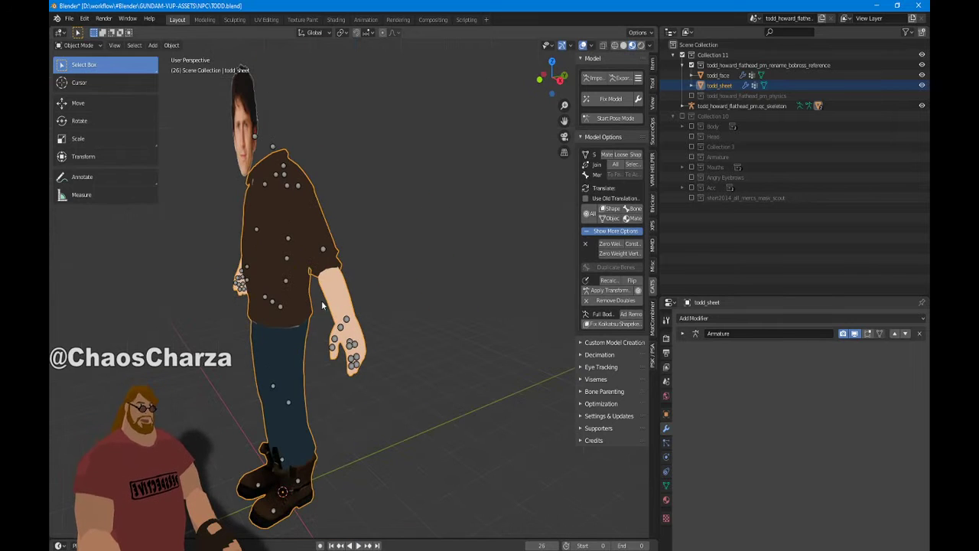
middle_drag(322, 301, 398, 291)
scroll(437, 284, up, 5)
middle_drag(476, 306, 410, 283)
scroll(440, 284, down, 6)
scroll(444, 294, up, 2)
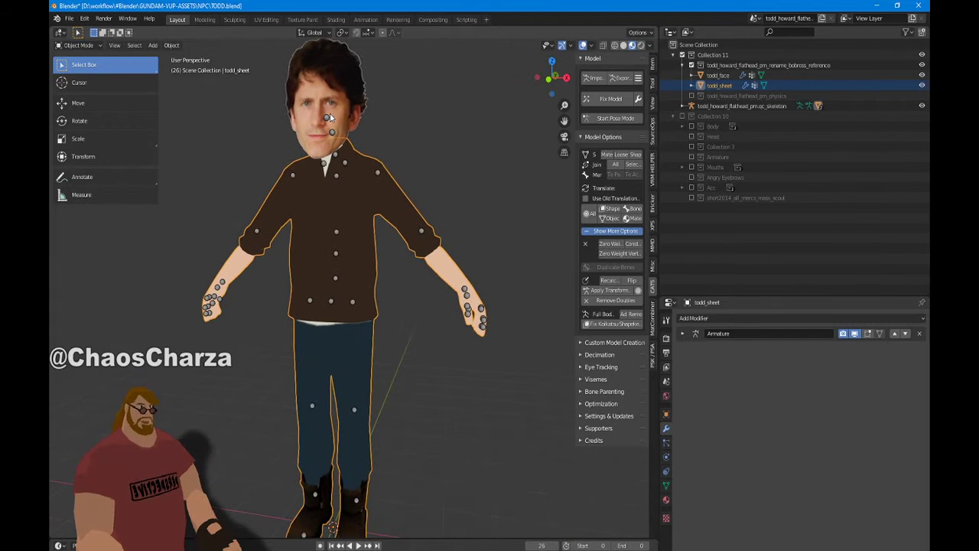
click(778, 319)
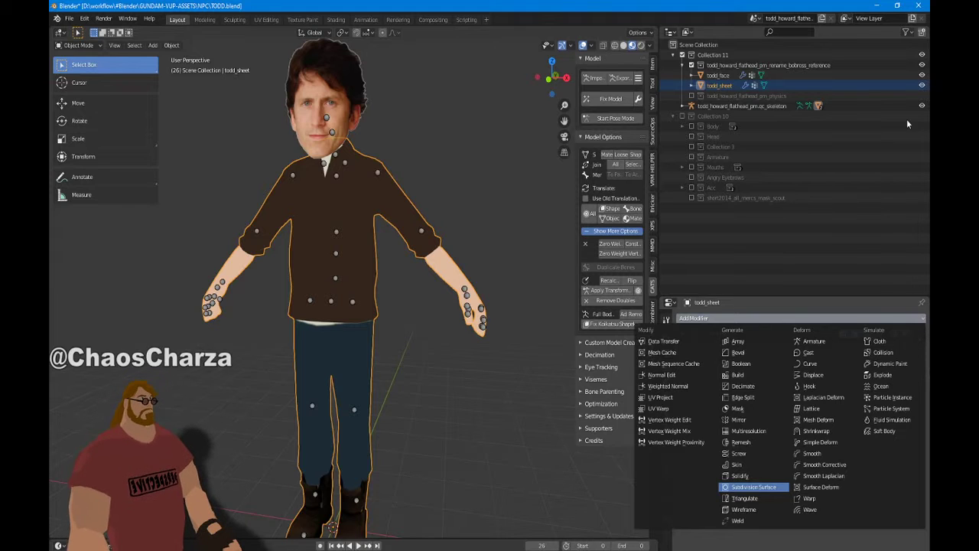
Add a Solidify modifier, removing a stray Subdivision Surface, and move it above Armature
click(754, 486)
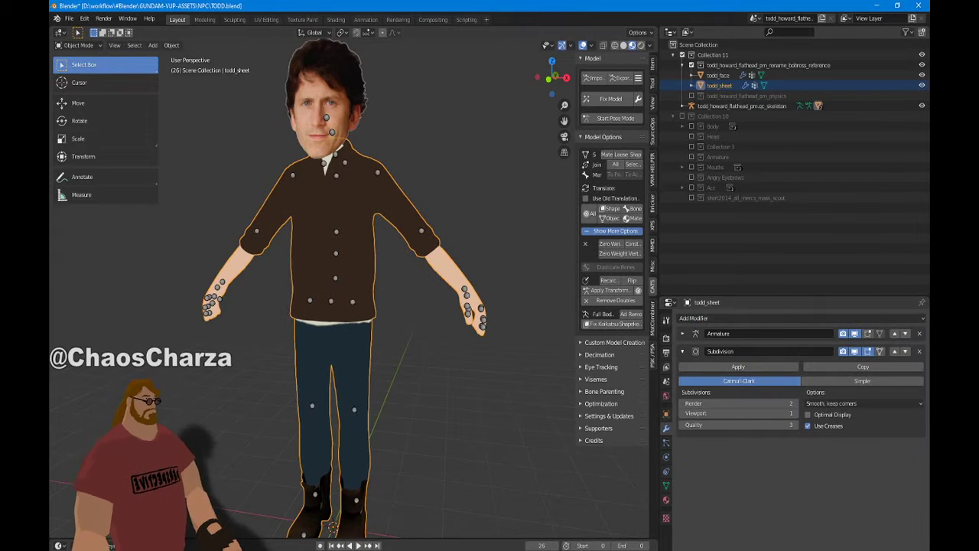
click(919, 351)
click(722, 320)
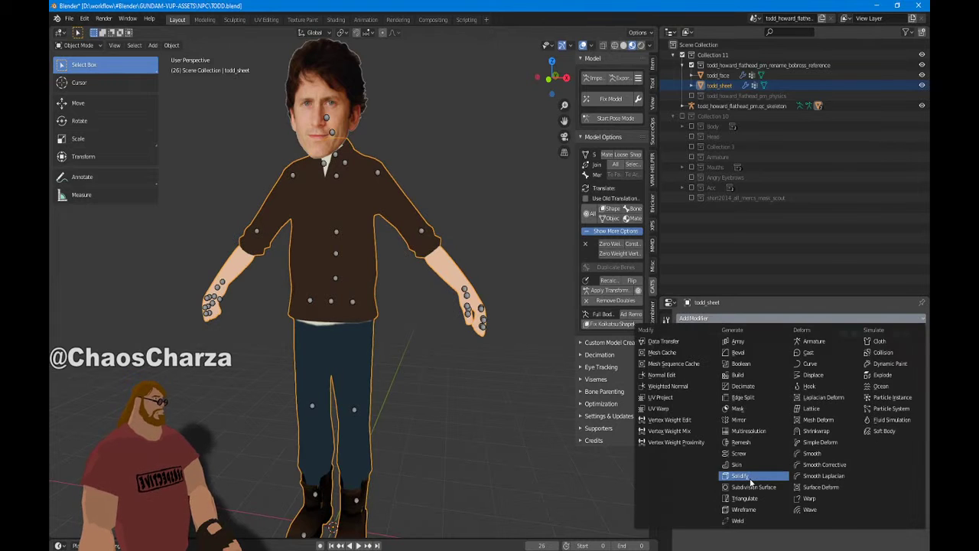
click(751, 477)
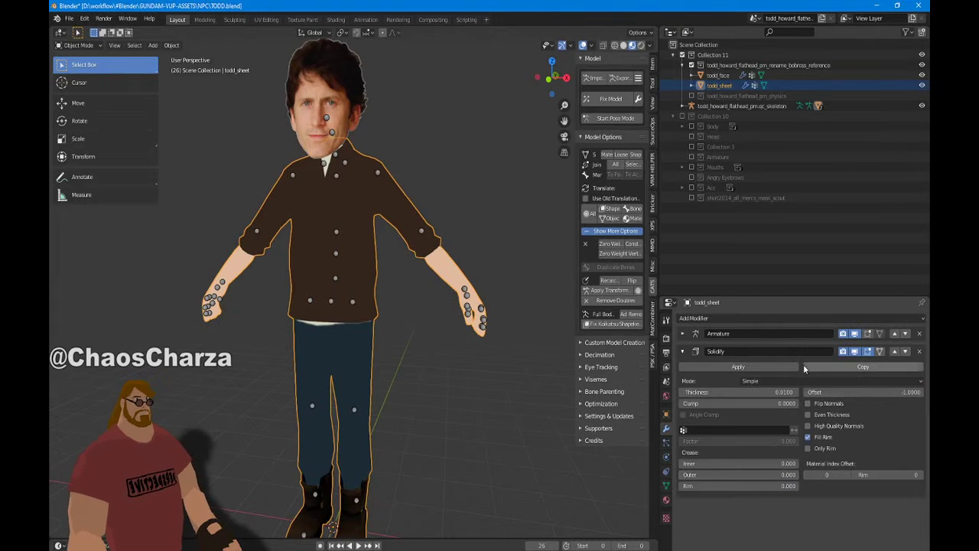
click(894, 351)
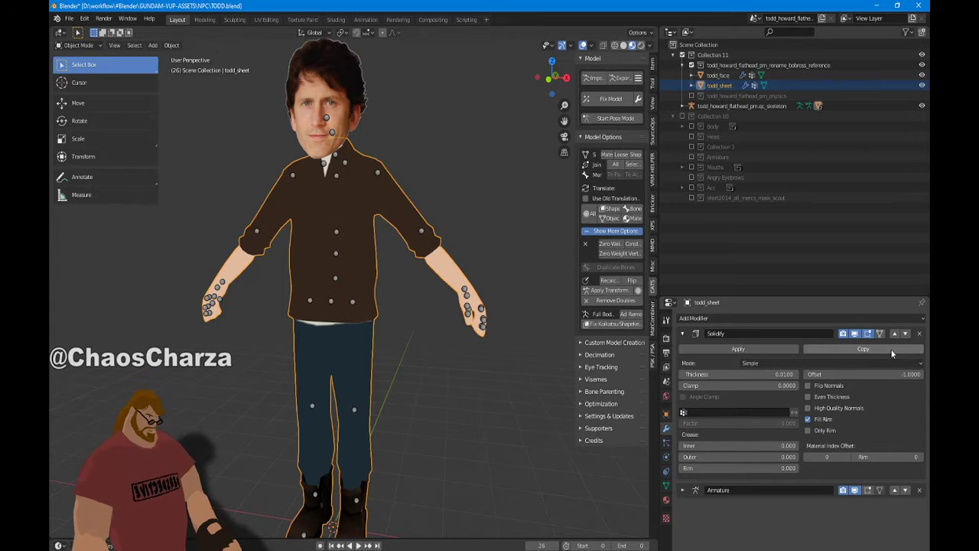
Set Solidify Material Offset to 1 and enable Flip Normals and High Quality Normals
click(848, 457)
click(808, 386)
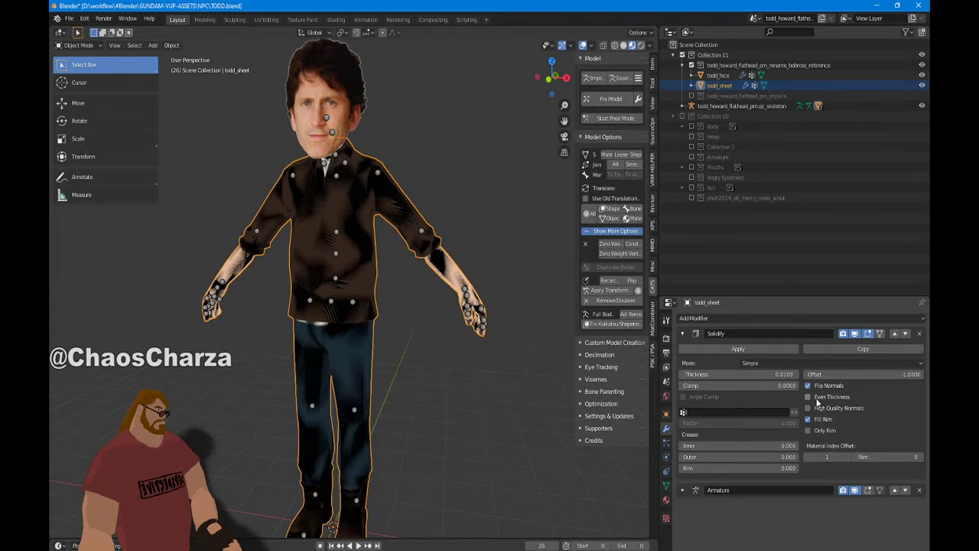
click(811, 407)
middle_drag(383, 157, 444, 164)
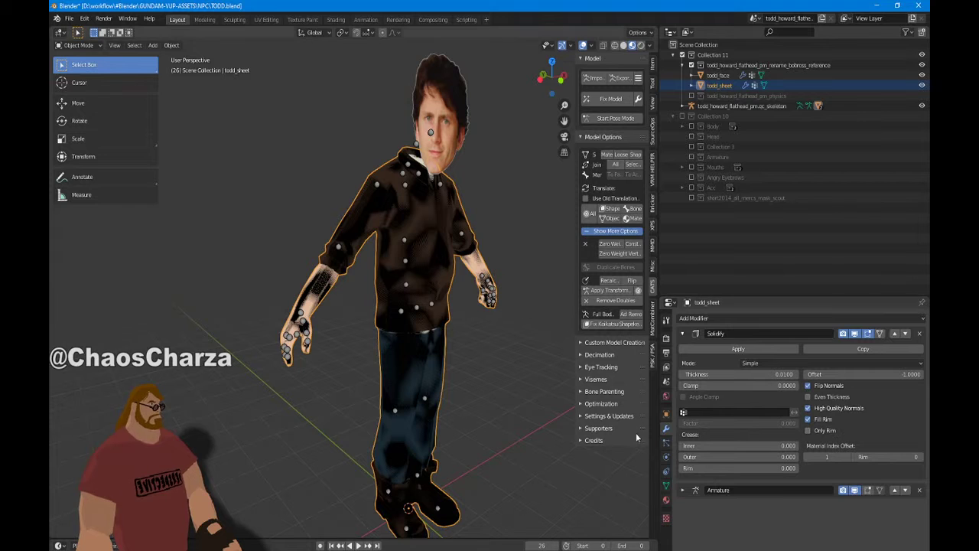
scroll(560, 433, up, 5)
mouse_move(561, 434)
middle_down()
mouse_move(493, 447)
mouse_move(566, 442)
middle_up()
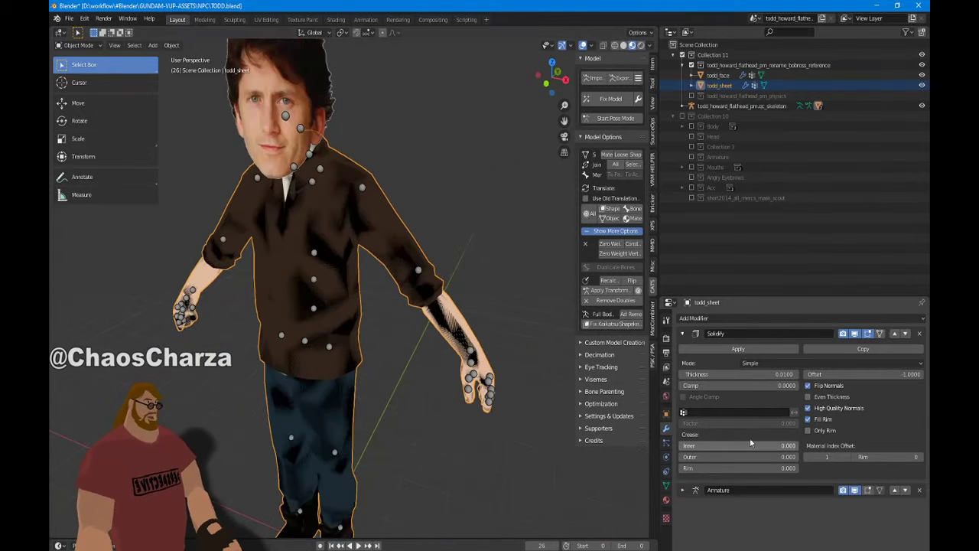
Set Solidify Offset to 0 and the inner, outer and rim creases to 1
drag(735, 448, 800, 459)
click(847, 377)
key(Return)
middle_drag(396, 389, 411, 367)
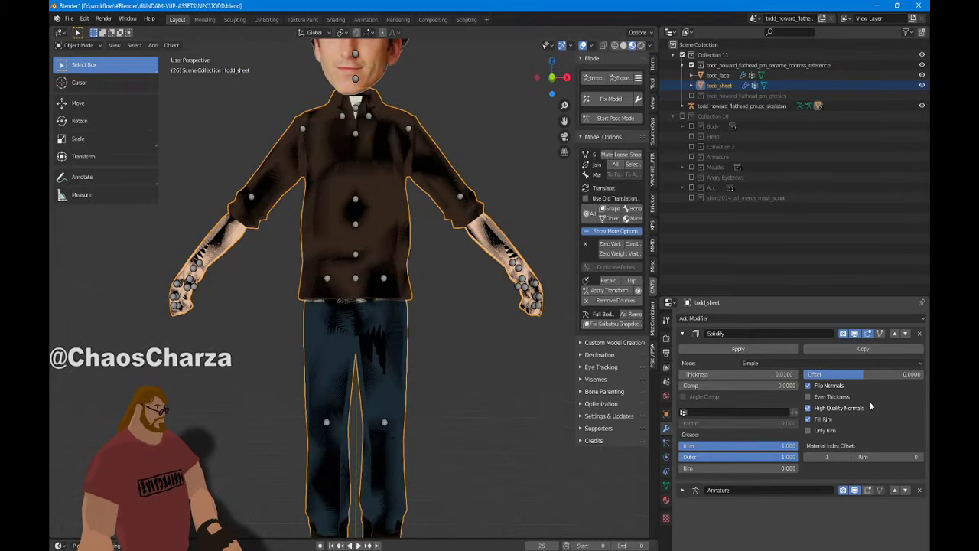
drag(718, 468, 810, 469)
Set Solidify thickness to 0.2 and thickness clamp to 2
click(706, 375)
text(0.2)
key(Return)
scroll(528, 310, up, 8)
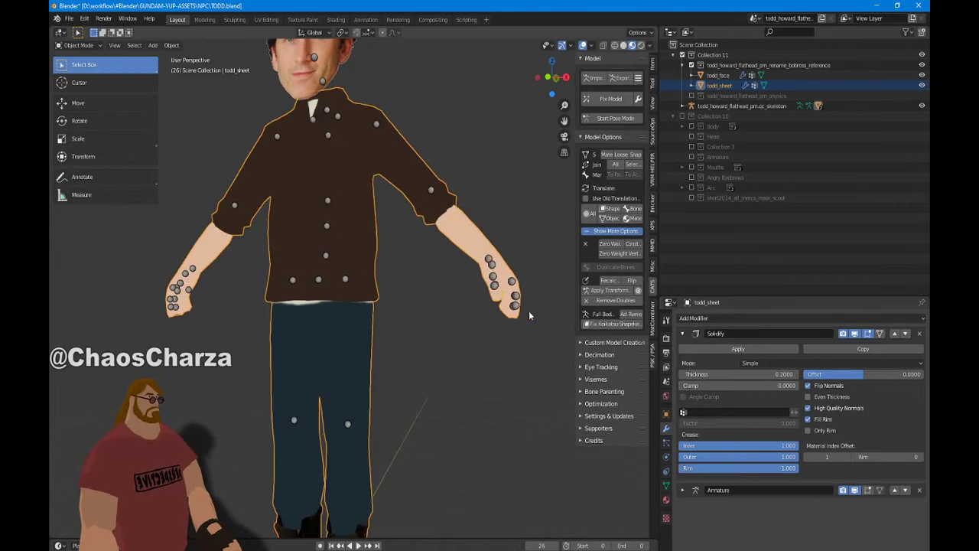
scroll(542, 408, down, 8)
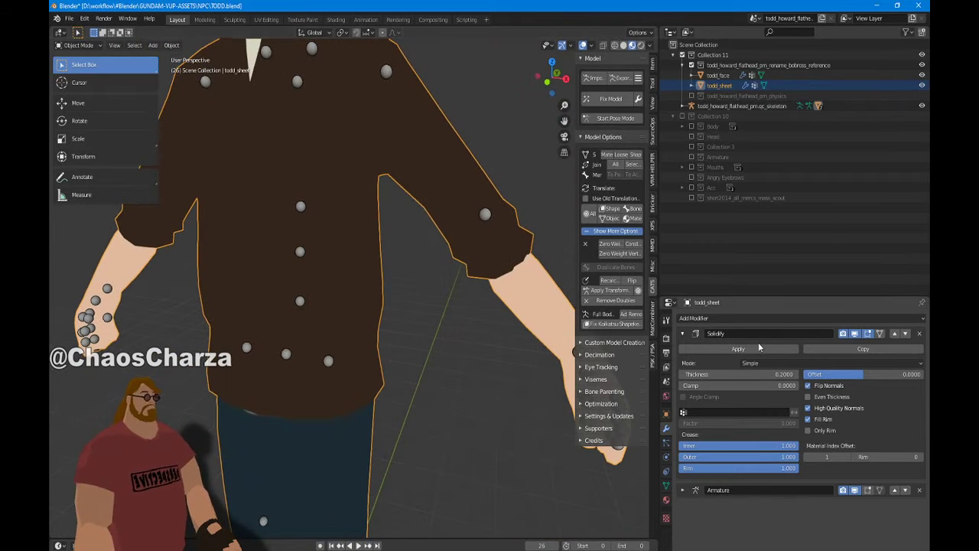
scroll(538, 354, up, 5)
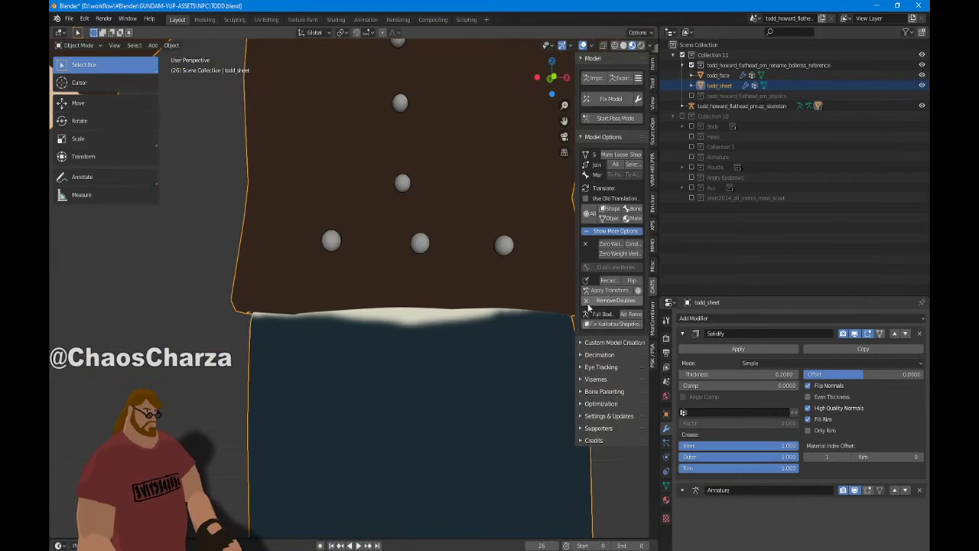
drag(734, 385, 672, 375)
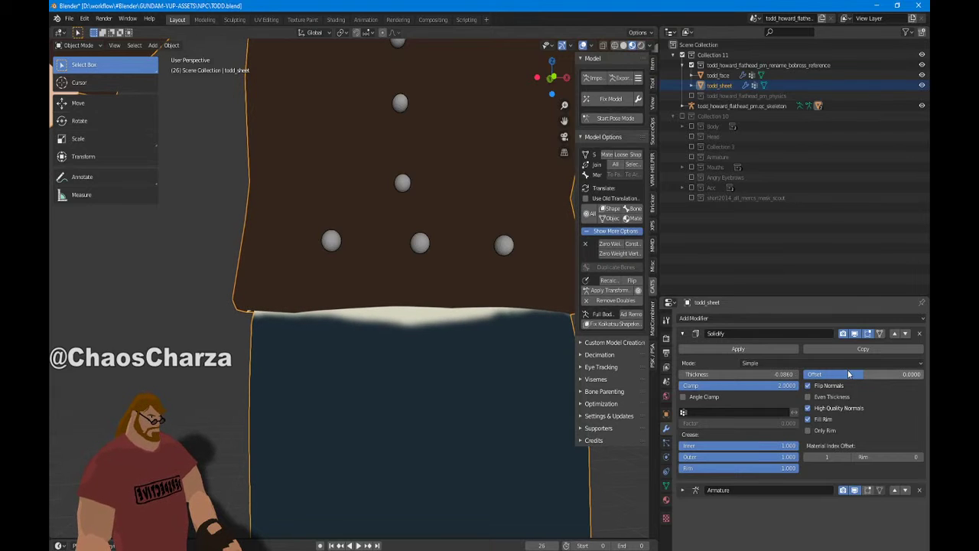
Temporarily set the Solidify thickness to 0
click(740, 374)
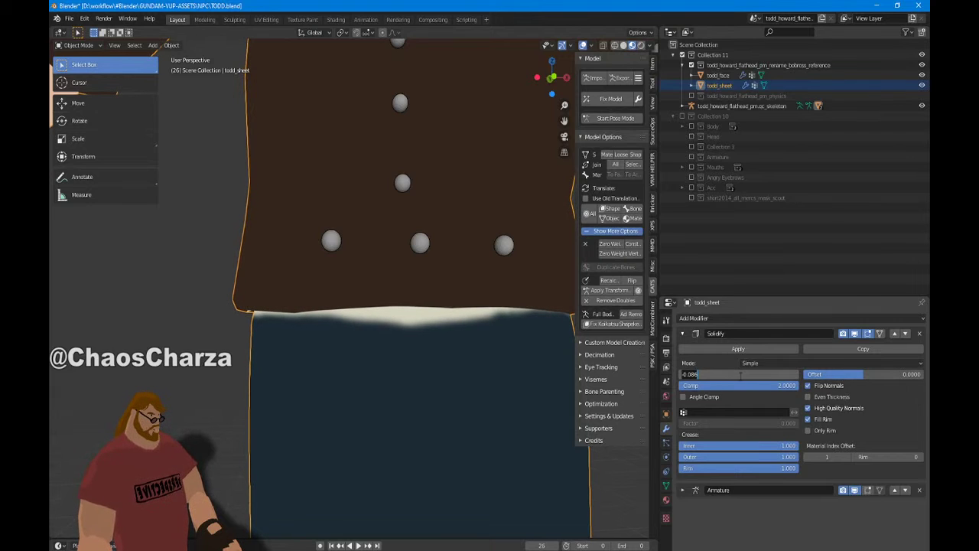
text(0)
key(Return)
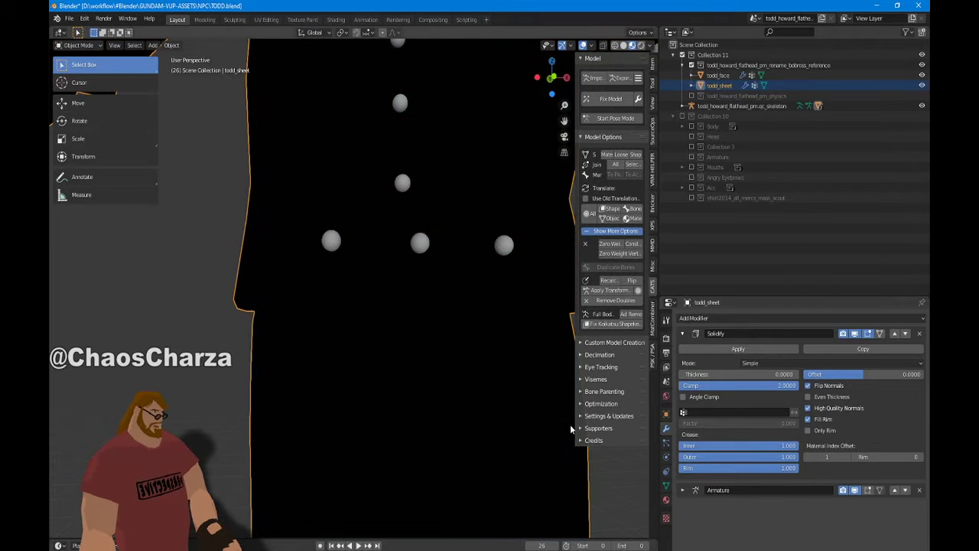
scroll(520, 421, down, 8)
middle_drag(473, 418, 443, 432)
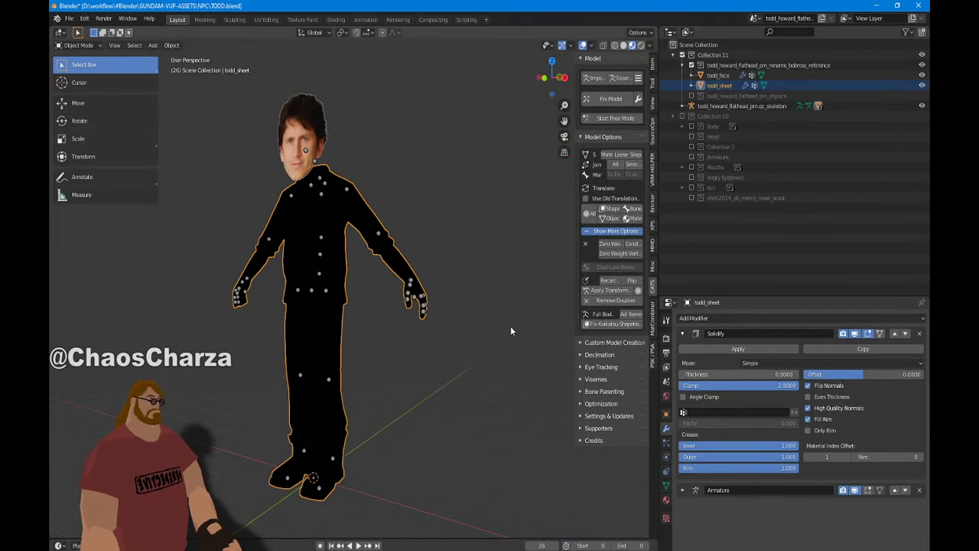
middle_drag(510, 326, 323, 134)
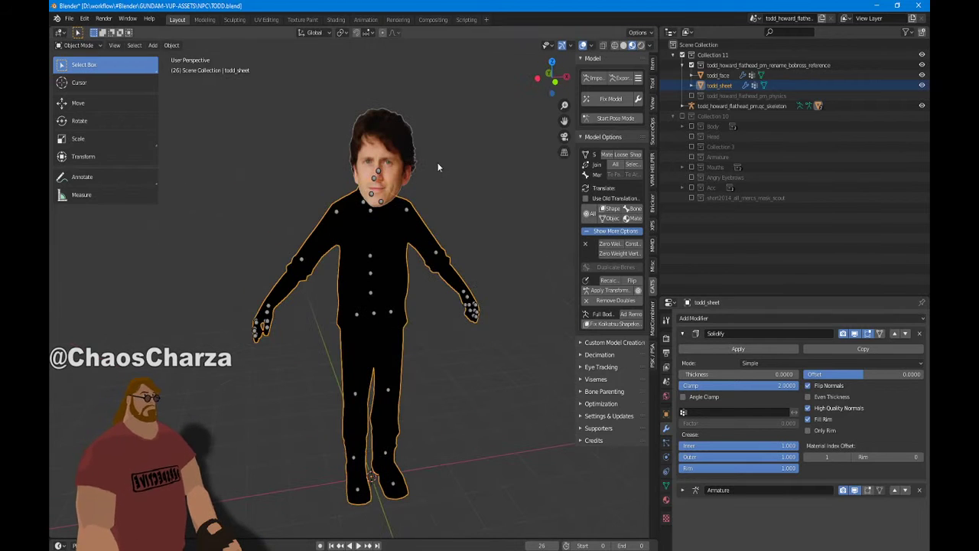
Flip the whole mesh's normals in Edit Mode with Alt+N, then return to Object Mode
click(79, 45)
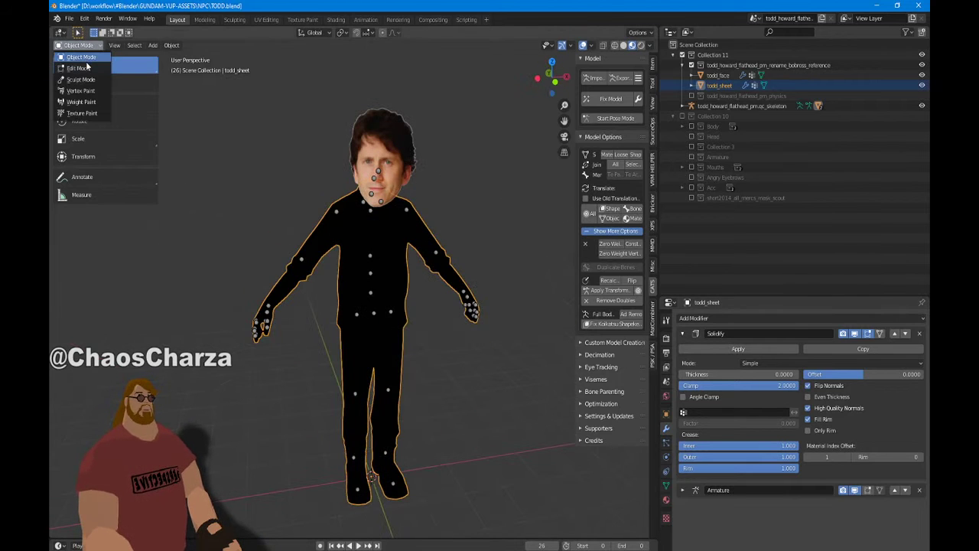
click(81, 68)
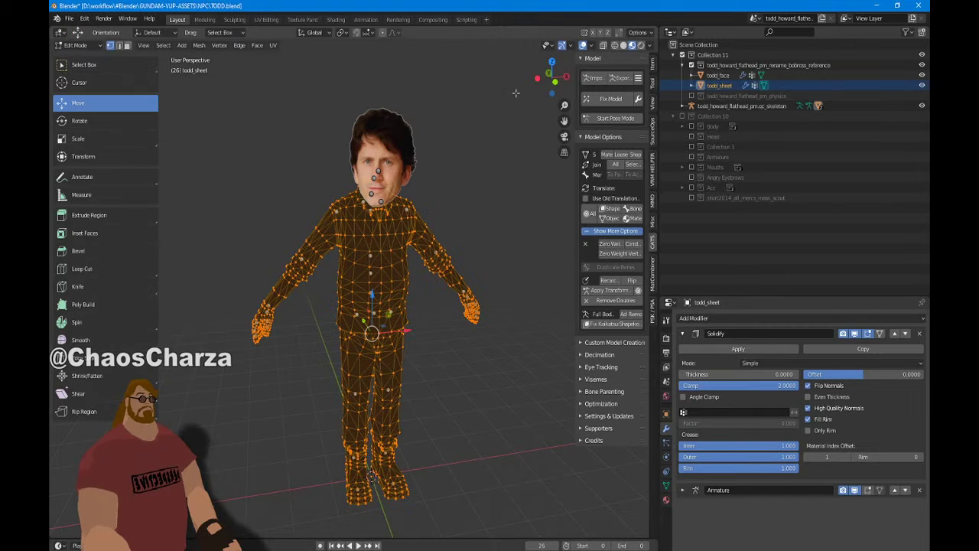
key(alt+n)
click(460, 153)
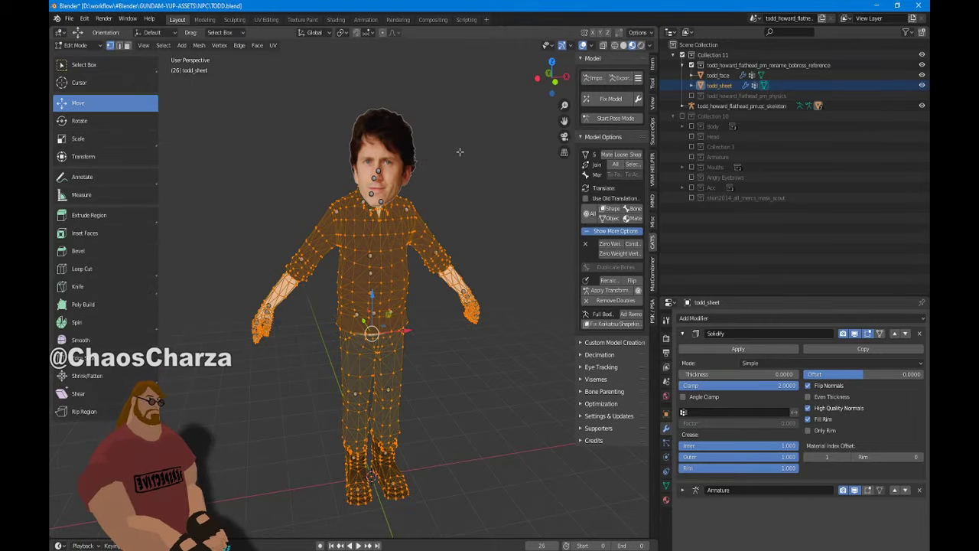
click(75, 45)
click(73, 57)
Restore Solidify thickness 0.2 and inspect the black outline around the head and body
scroll(308, 163, up, 10)
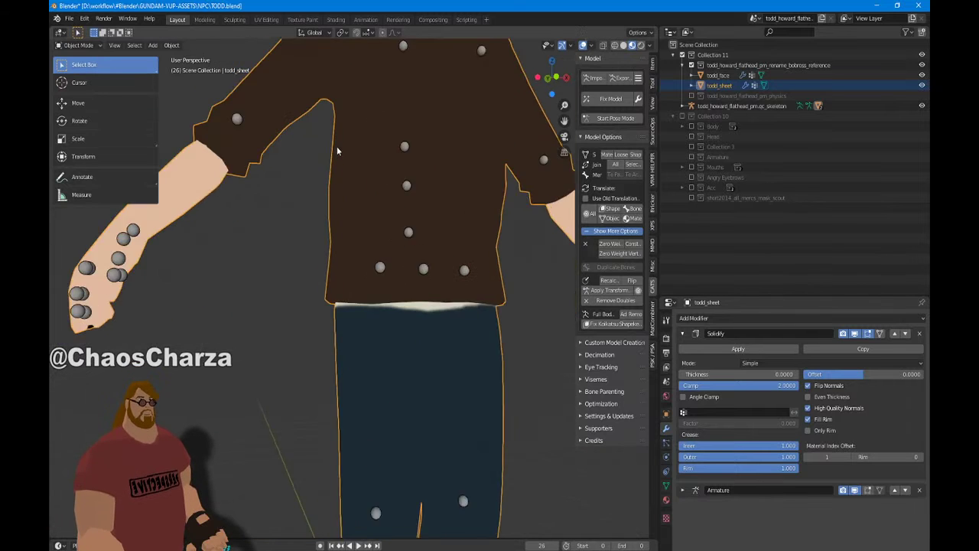
scroll(418, 228, down, 3)
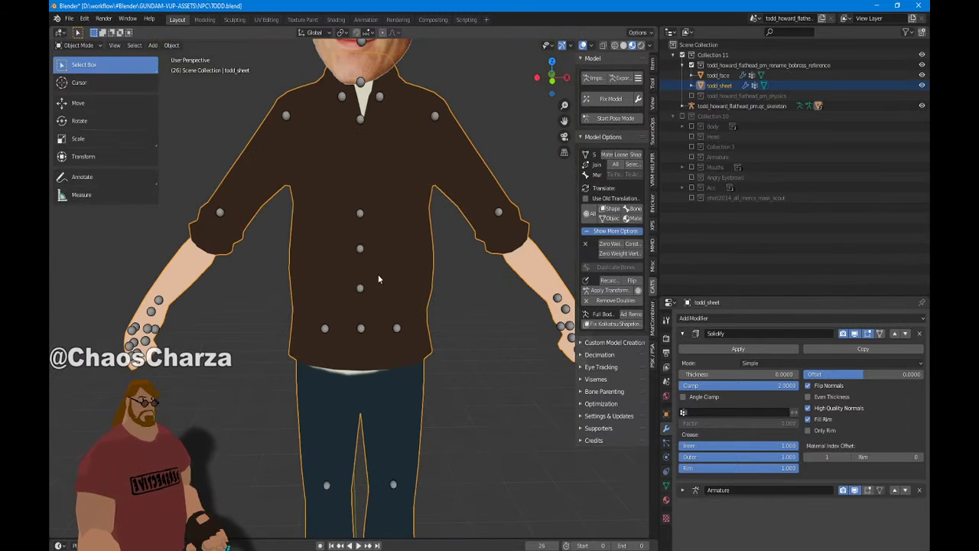
click(739, 374)
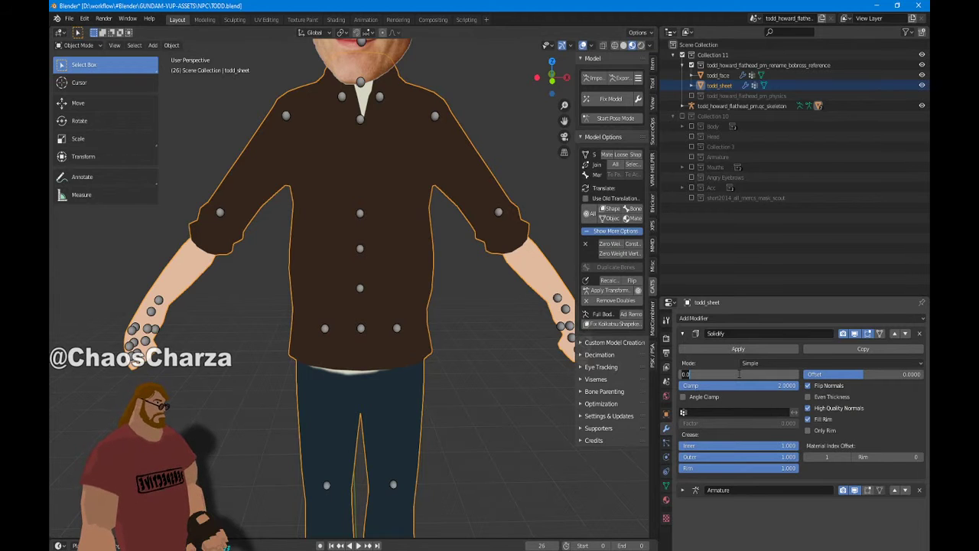
key(Return)
shift+middle_drag(468, 363, 494, 459)
scroll(363, 223, up, 4)
scroll(350, 240, down, 1)
shift+middle_drag(350, 246, 366, 273)
scroll(375, 243, down, 4)
scroll(367, 273, down, 4)
scroll(368, 281, up, 3)
scroll(368, 281, down, 3)
scroll(401, 232, up, 4)
scroll(375, 250, down, 2)
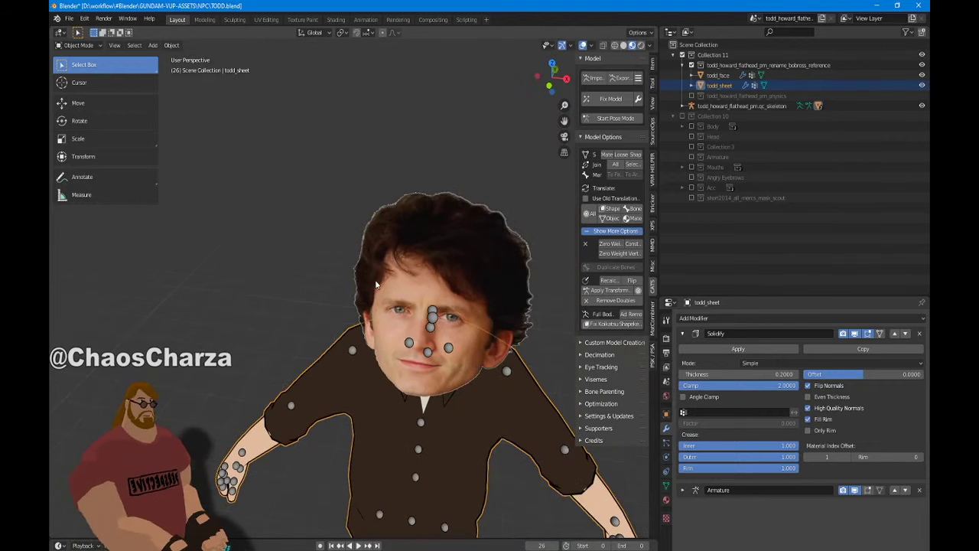
scroll(383, 233, up, 2)
shift+middle_drag(381, 229, 359, 274)
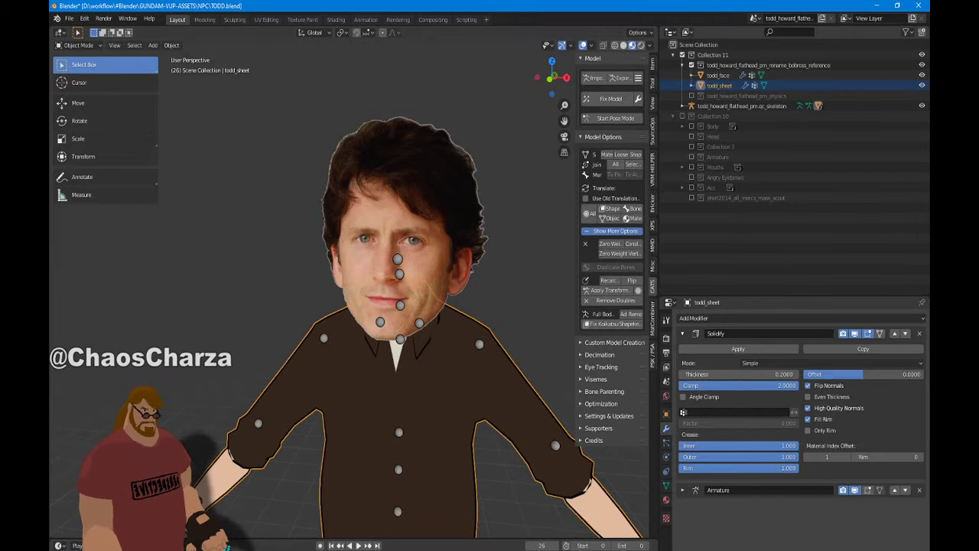
key(alt+Tab)
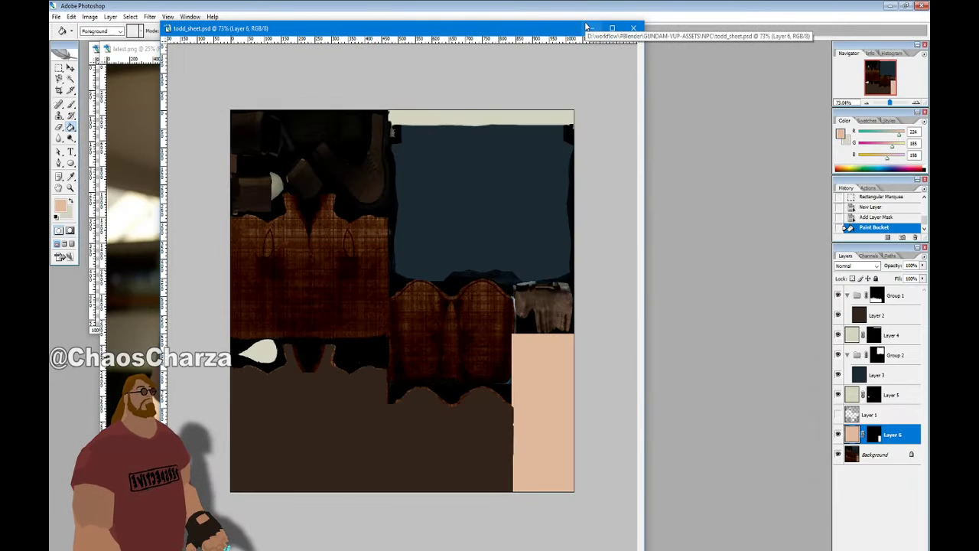
Bring the todd_face.png window forward and maximize it
click(592, 29)
click(372, 49)
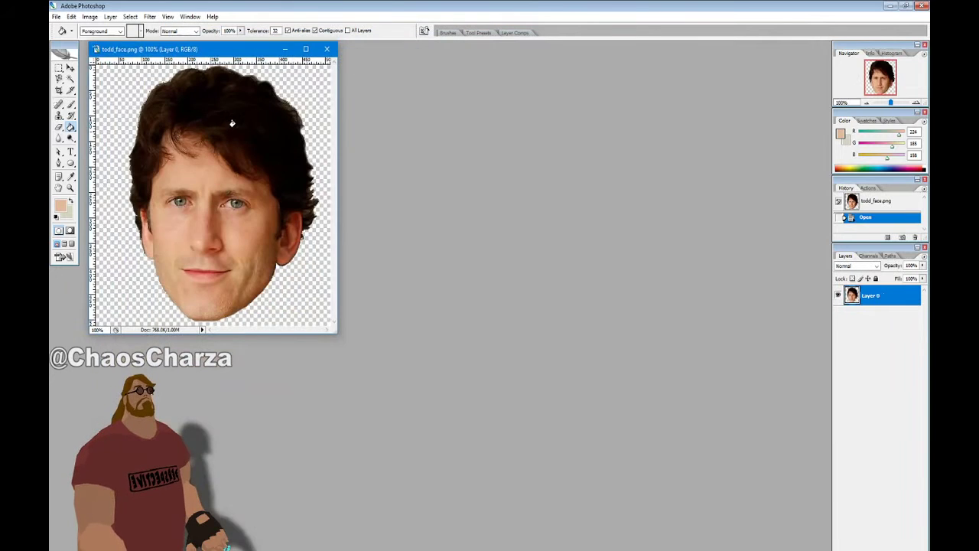
drag(220, 52, 495, 104)
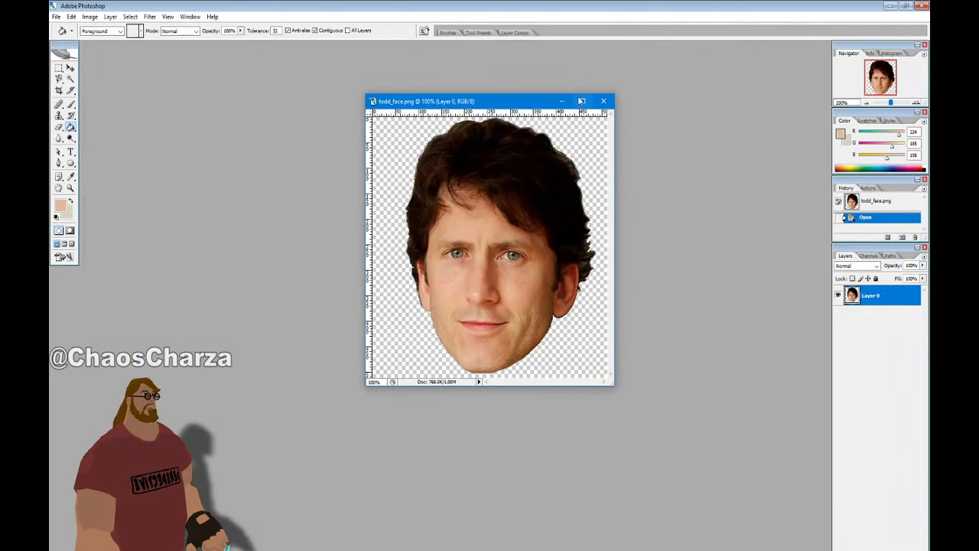
click(581, 101)
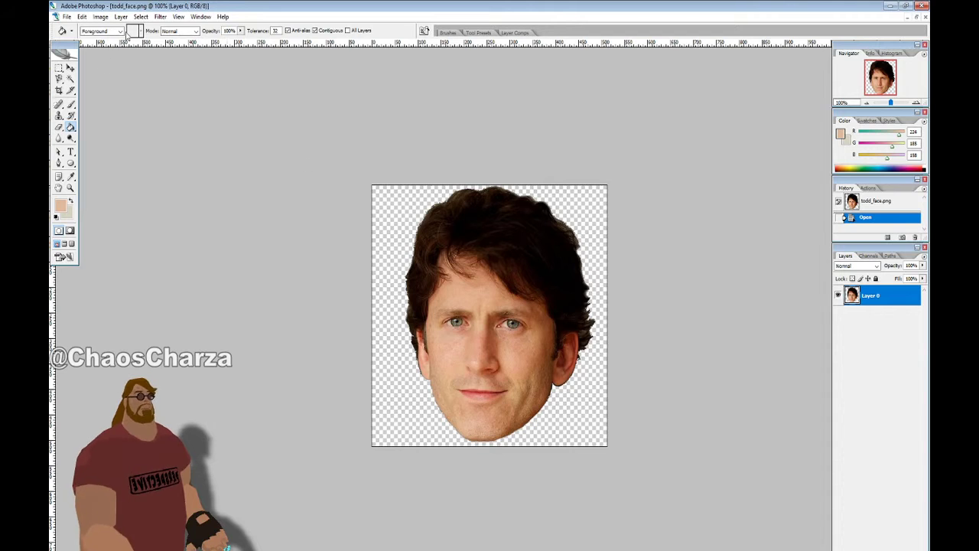
Magic Wand-select the transparent background around the face and smooth the selection
click(71, 79)
click(397, 220)
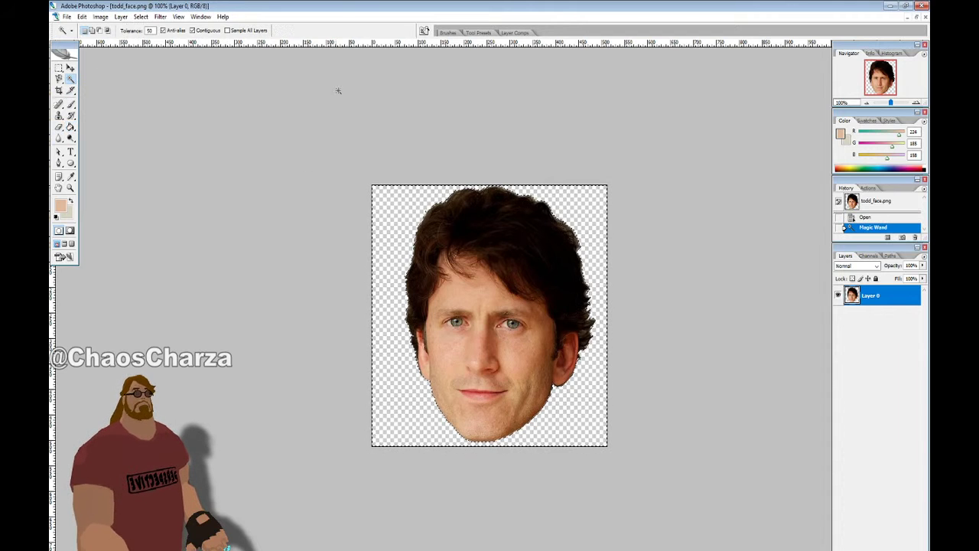
click(141, 16)
mouse_move(176, 124)
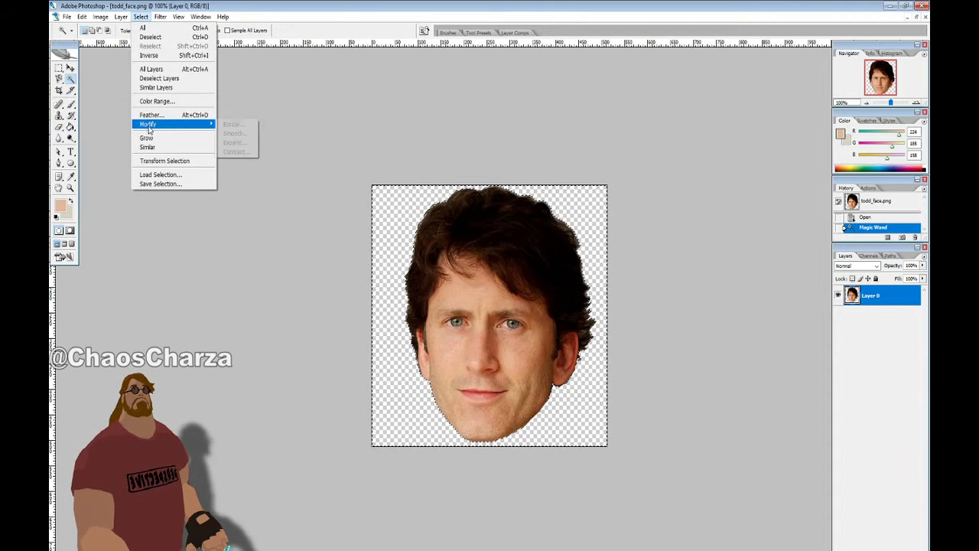
click(234, 133)
click(530, 203)
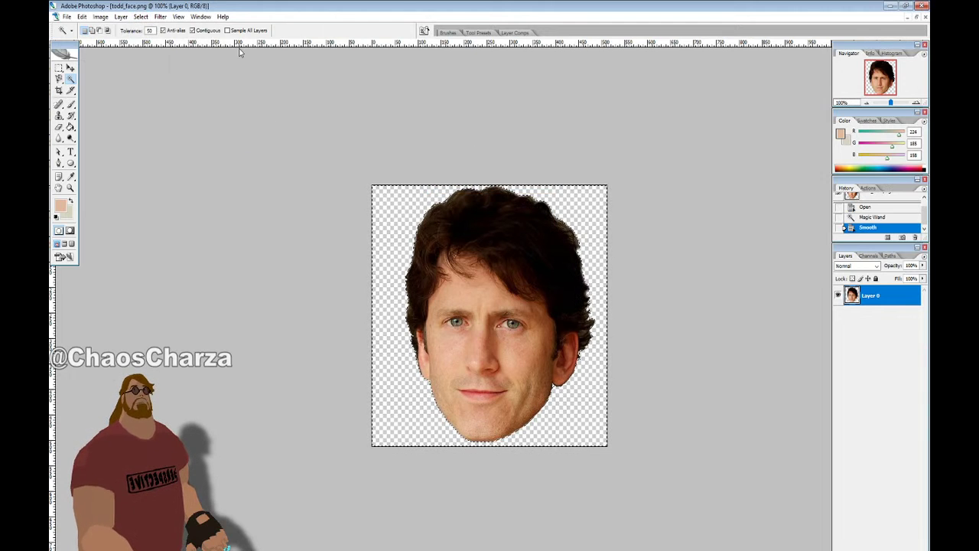
Feather the selection 1 pixel, delete the fringe pixels twice, and deselect
click(140, 16)
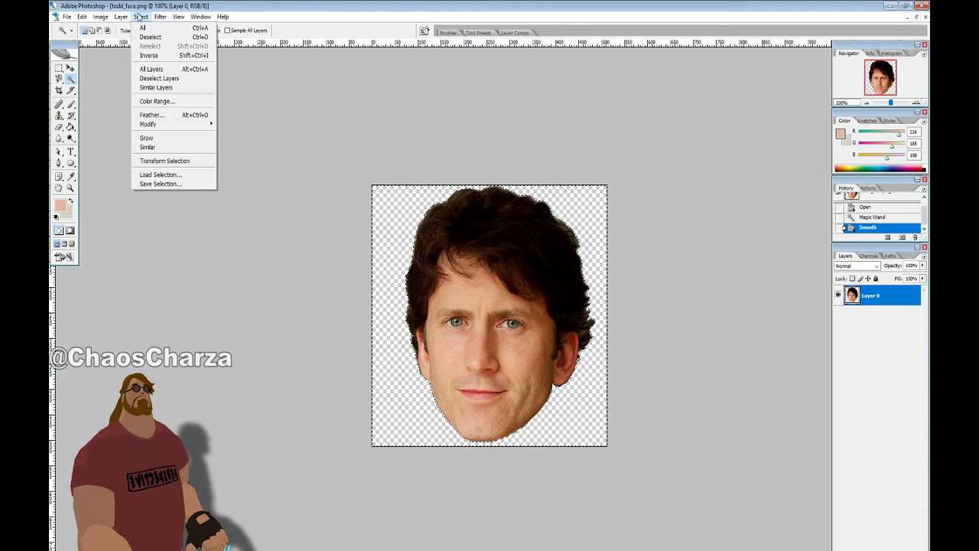
click(151, 118)
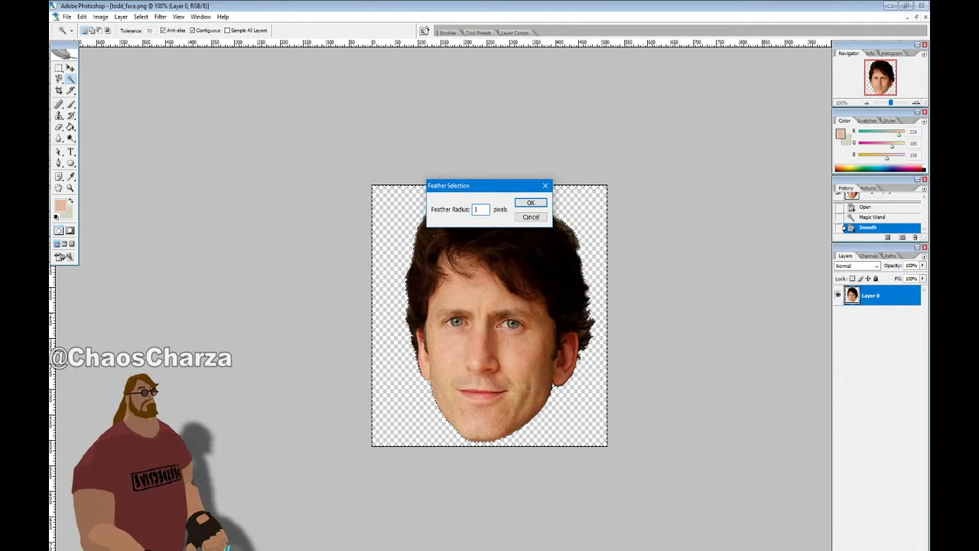
key(Return)
key(Delete)
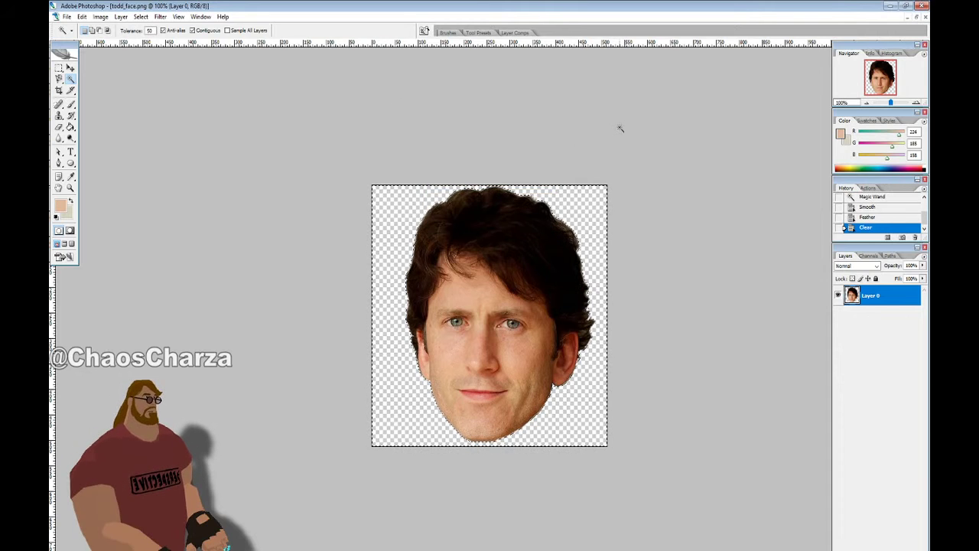
key(Delete)
key(Delete)
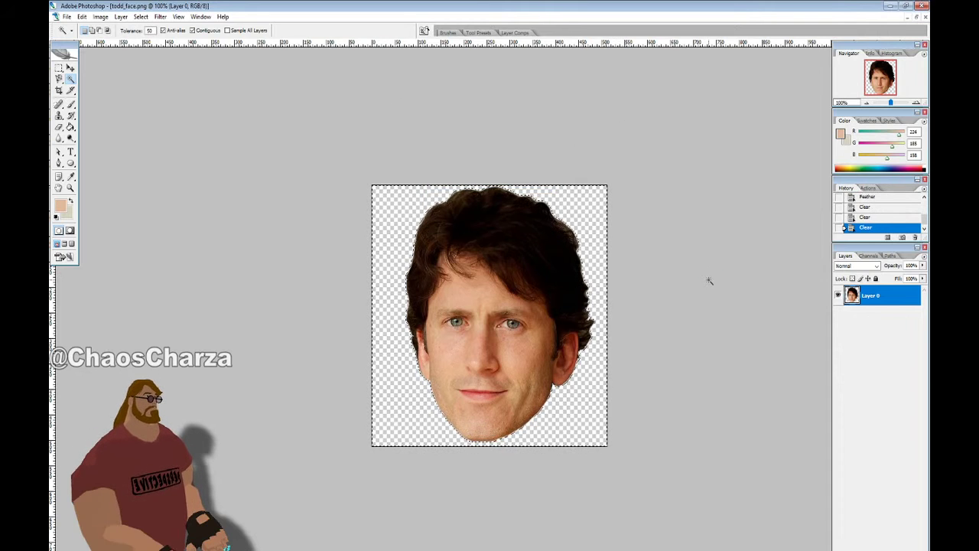
key(ctrl+d)
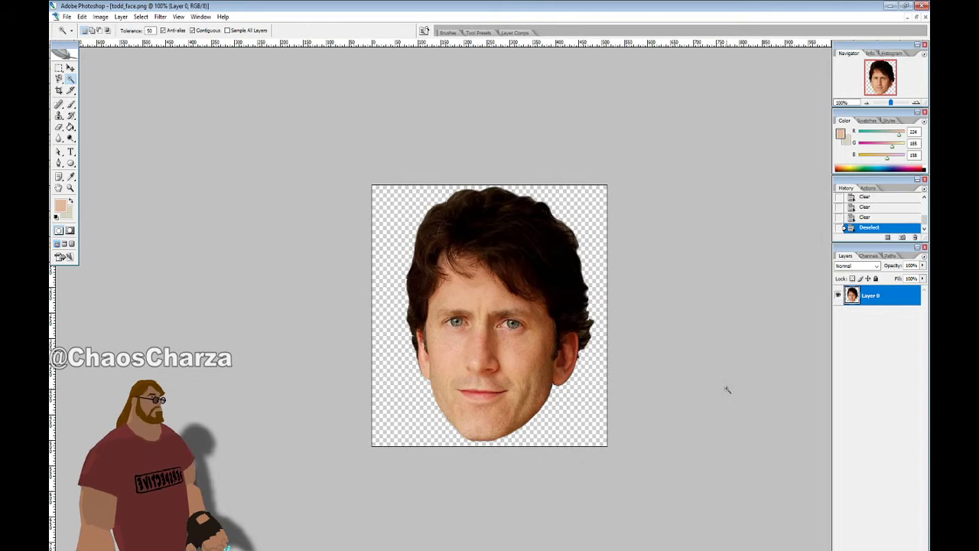
Add a Stroke layer style to the face layer in black, size 5 px, positioned outside
click(846, 549)
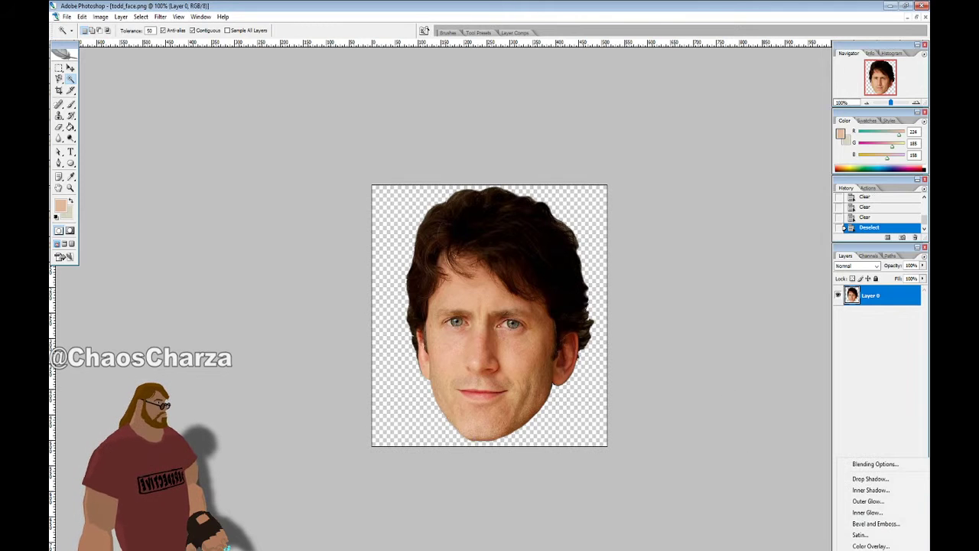
click(861, 550)
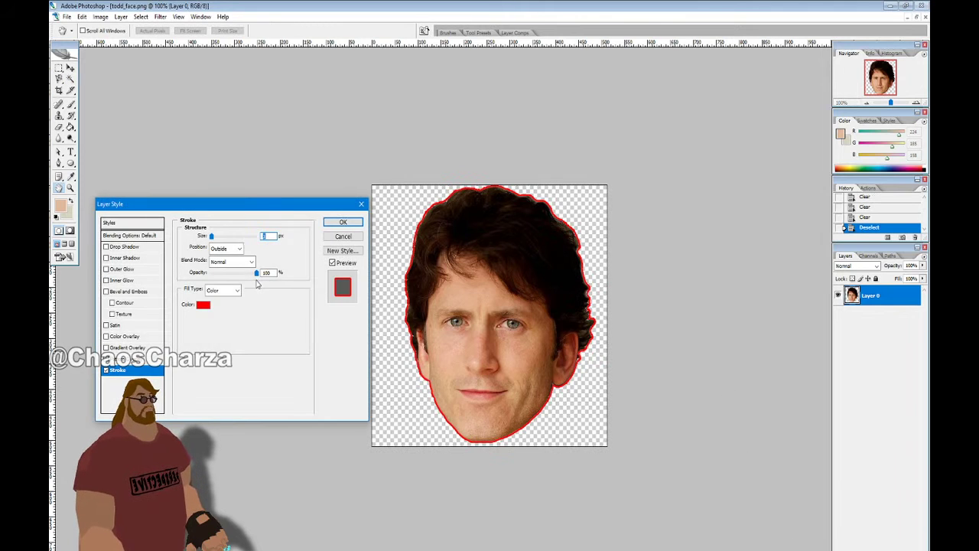
click(202, 306)
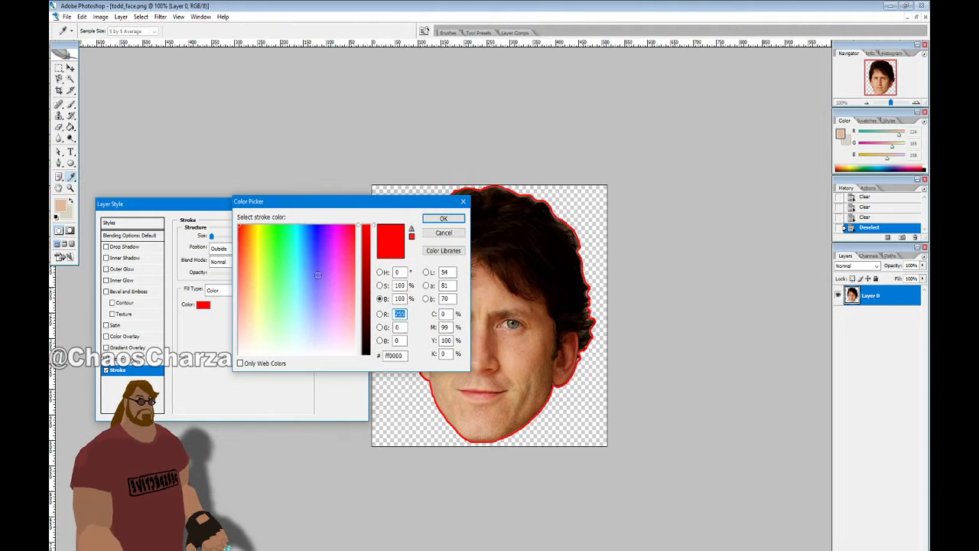
drag(364, 300, 364, 358)
click(443, 219)
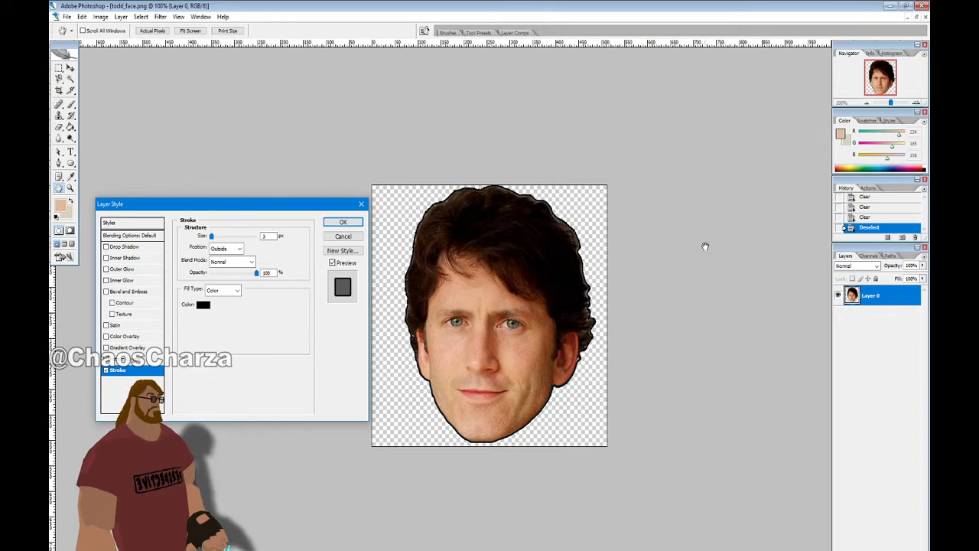
double_click(266, 236)
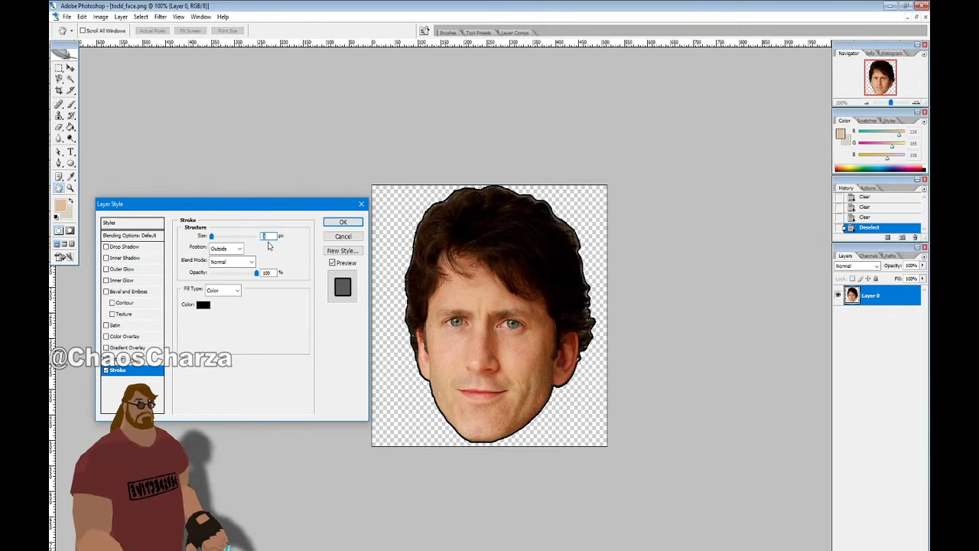
text(2)
key(BackSpace)
text(12)
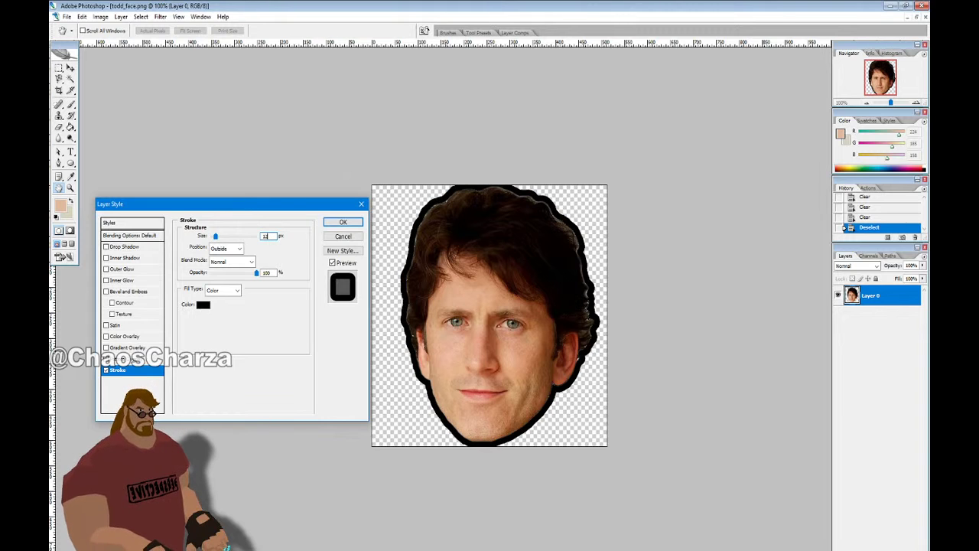
key(BackSpace)
key(BackSpace)
text(5)
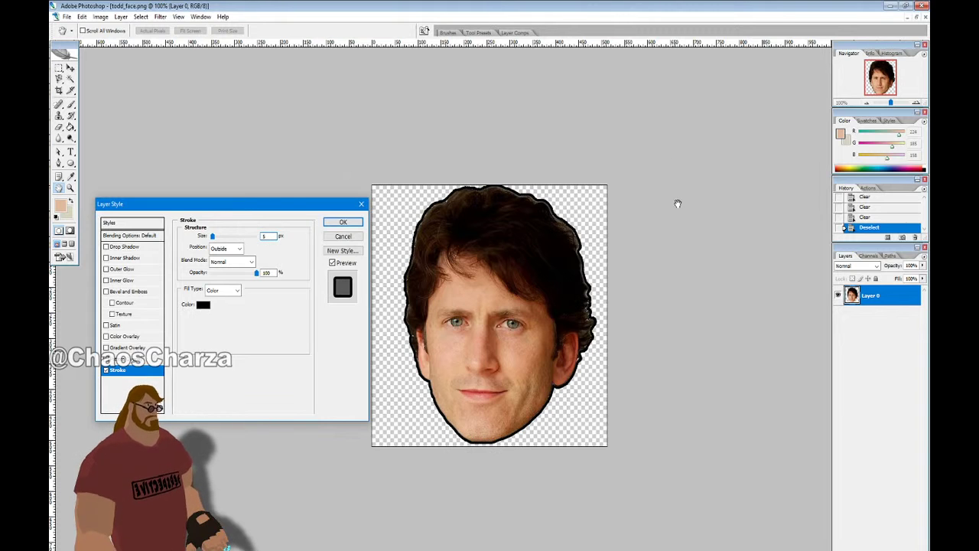
click(342, 222)
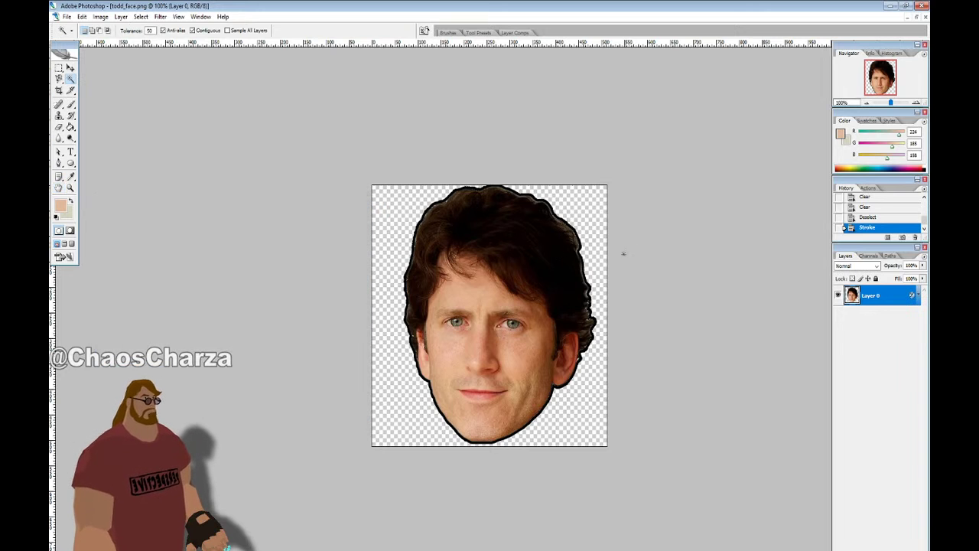
Magic Wand the transparent area around the face and expand the selection slightly
alt+scroll(611, 265, up, 10)
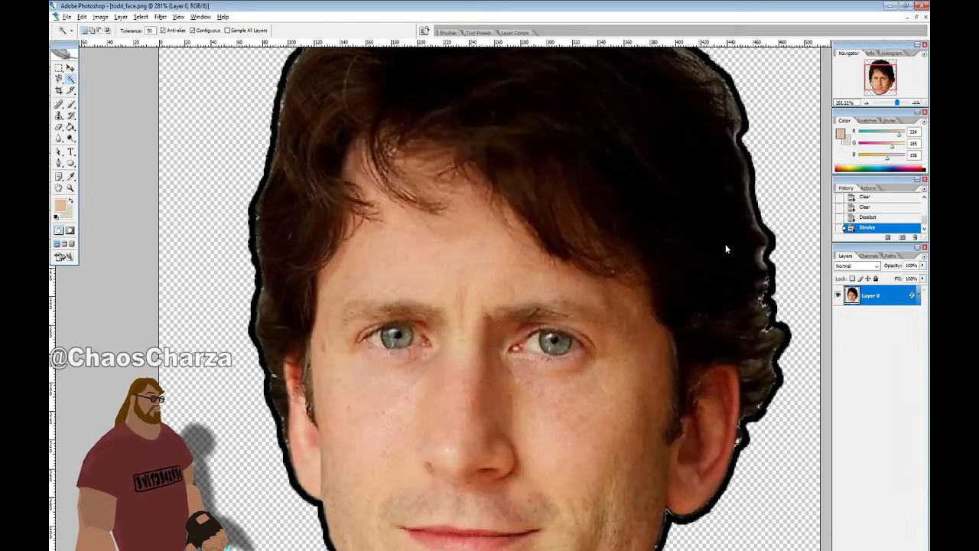
click(777, 137)
scroll(774, 137, down, 1)
scroll(774, 138, up, 6)
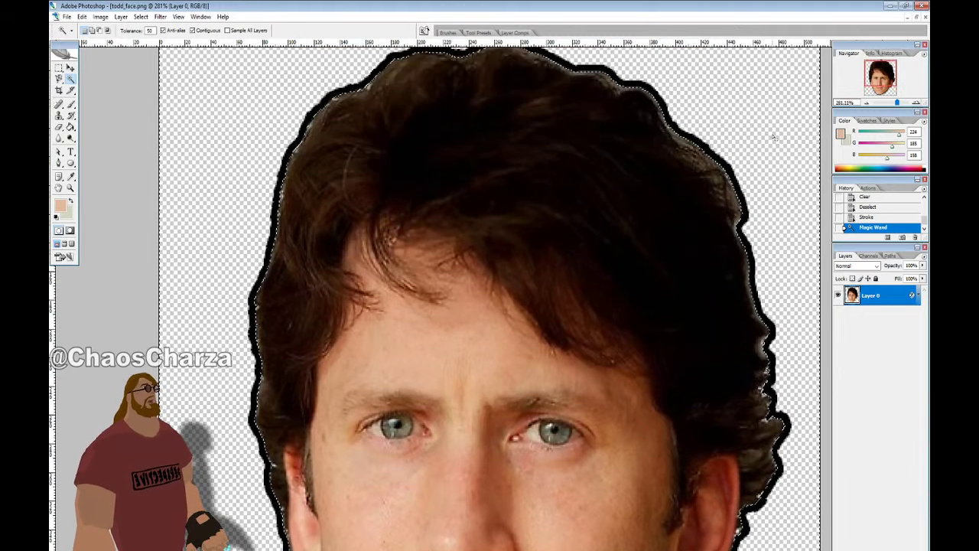
scroll(774, 138, up, 1)
click(121, 17)
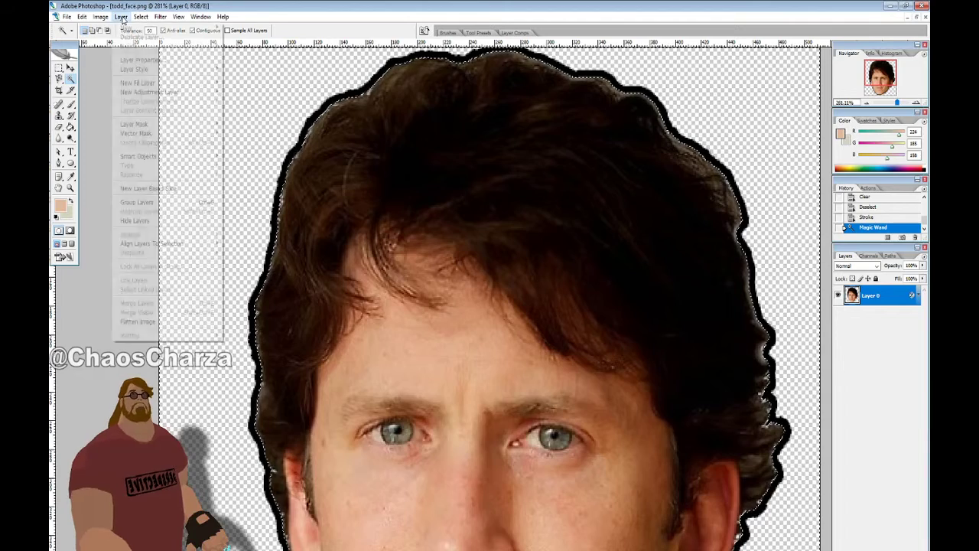
mouse_move(141, 17)
mouse_move(149, 124)
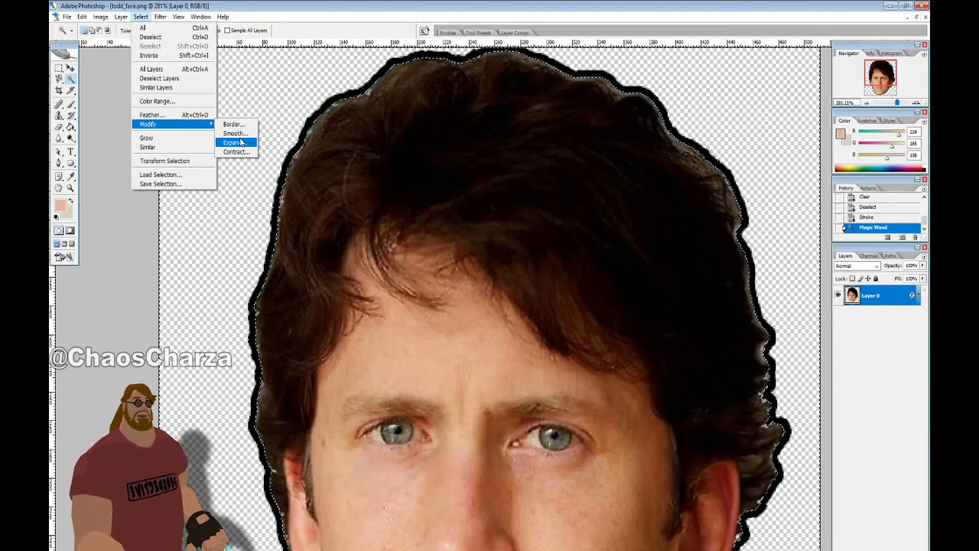
click(241, 142)
key(Return)
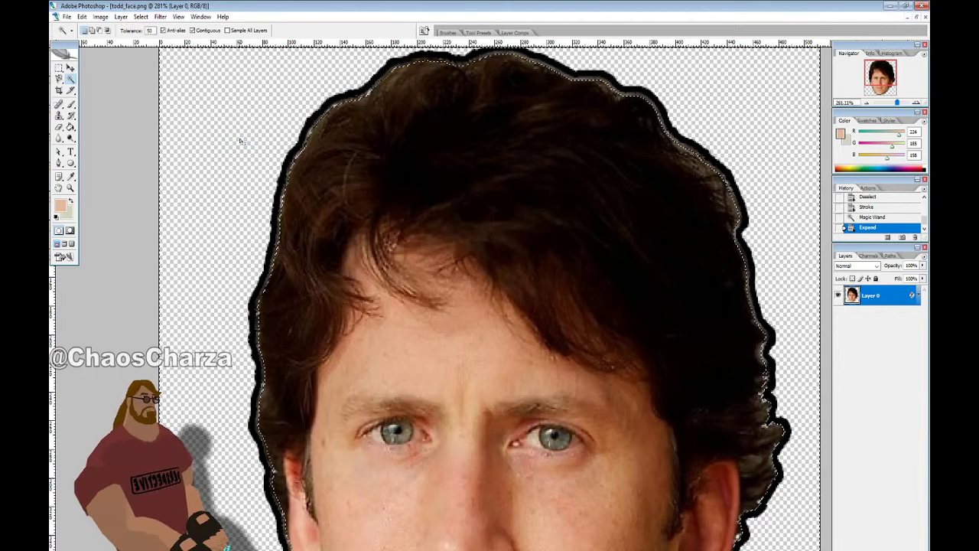
Feather the selection and delete the dark fringe pixels around the hair twice
scroll(441, 136, down, 5)
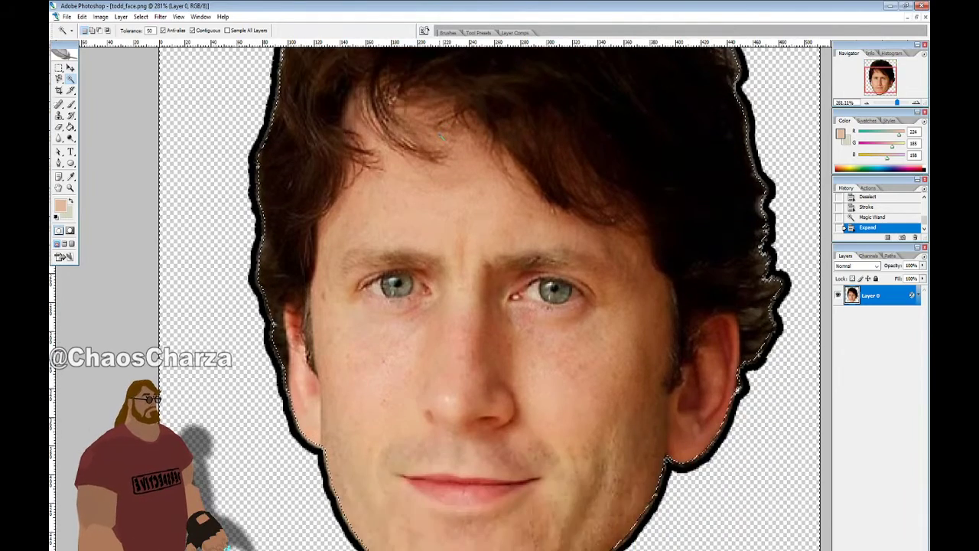
scroll(441, 136, down, 2)
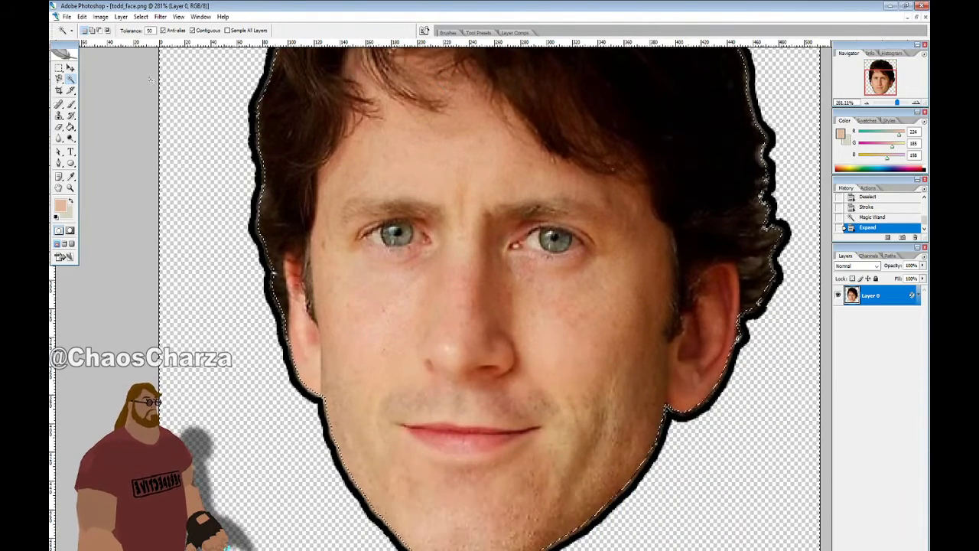
click(140, 17)
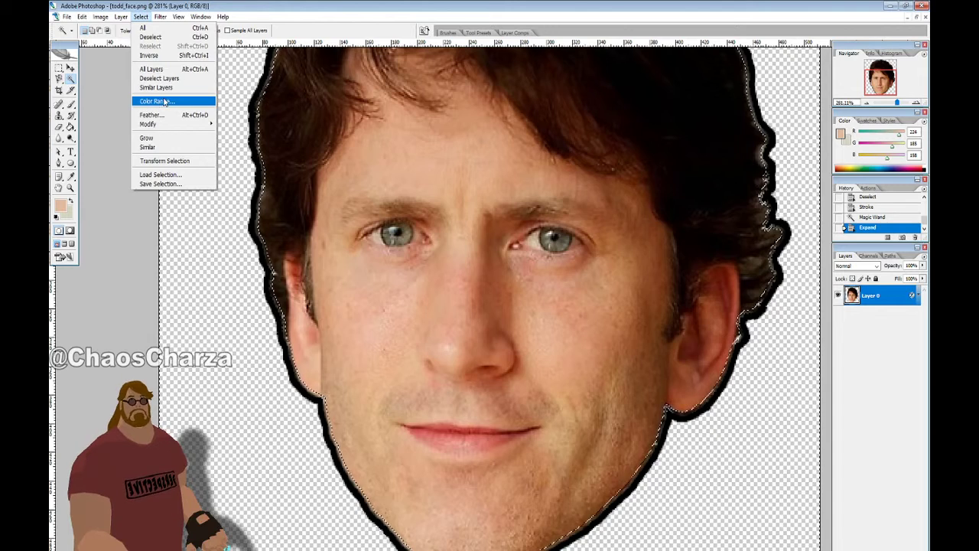
mouse_move(166, 127)
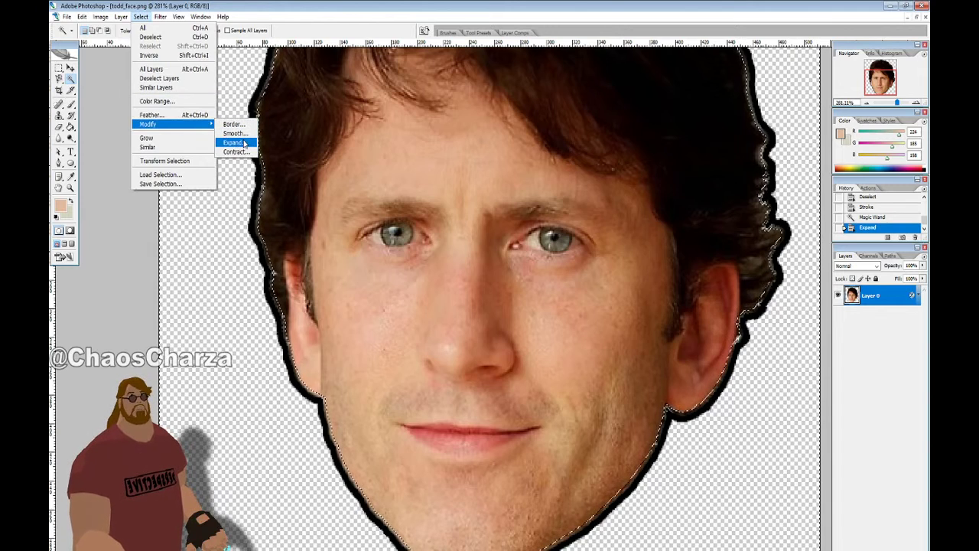
click(192, 115)
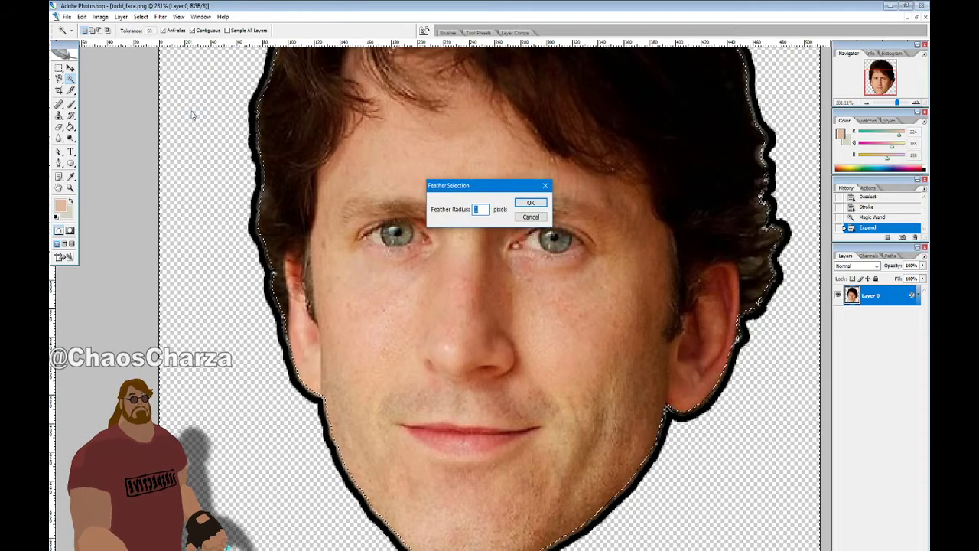
key(Return)
key(Delete)
key(Delete)
scroll(367, 286, up, 5)
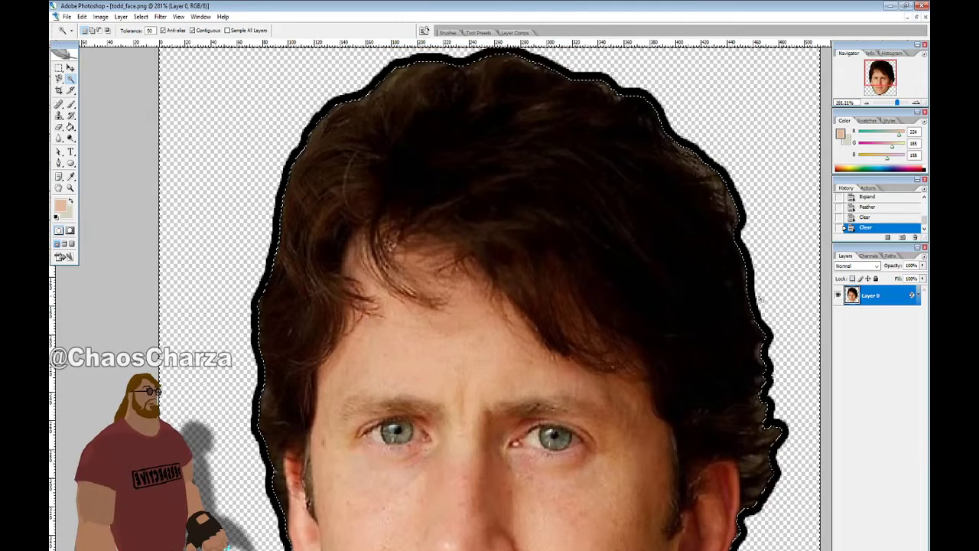
key(Delete)
key(Delete)
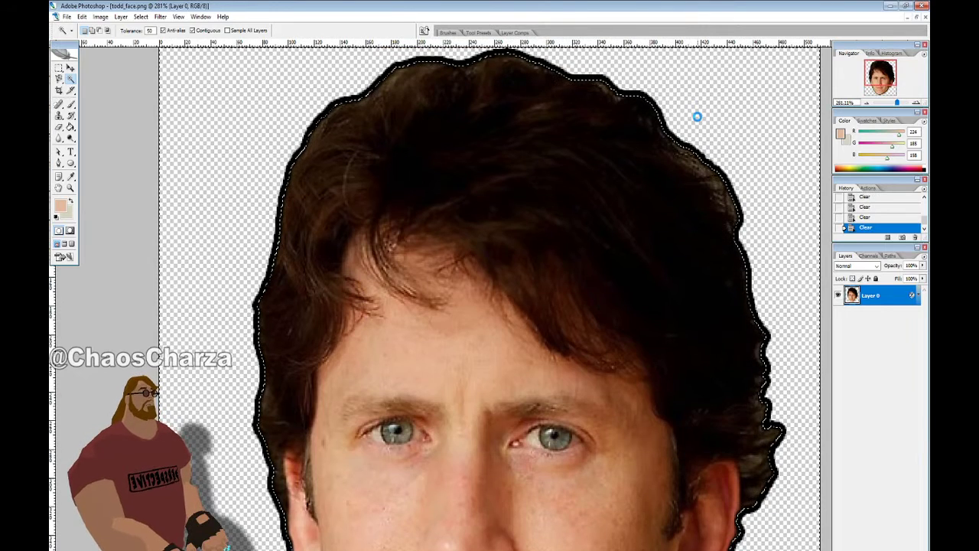
scroll(698, 121, down, 5)
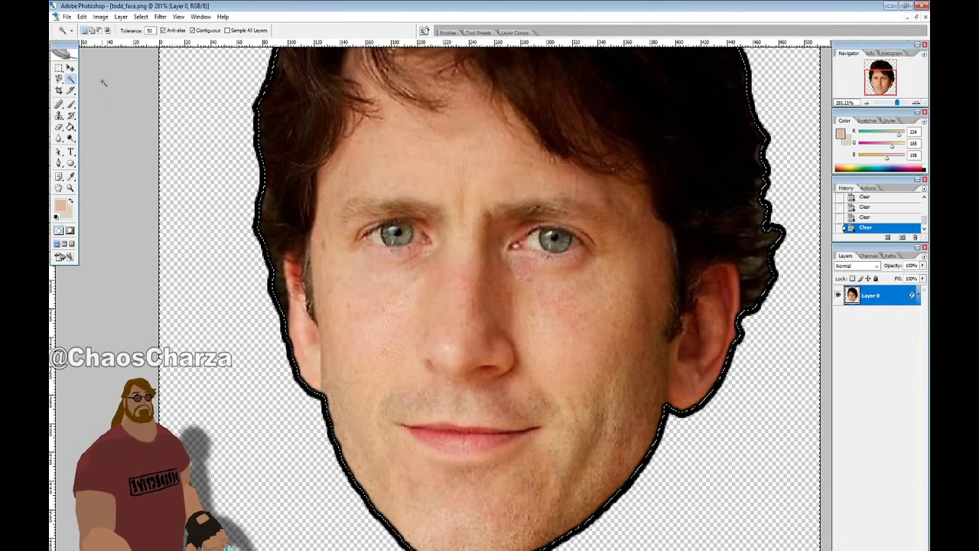
Switch to the Rectangular Marquee, deselect, and zoom back out
click(59, 68)
click(245, 190)
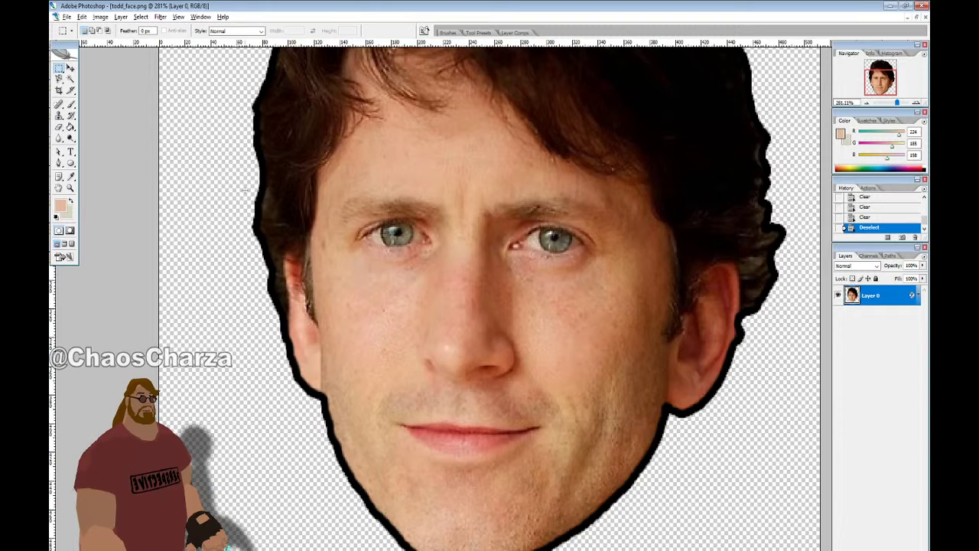
alt+scroll(245, 189, down, 7)
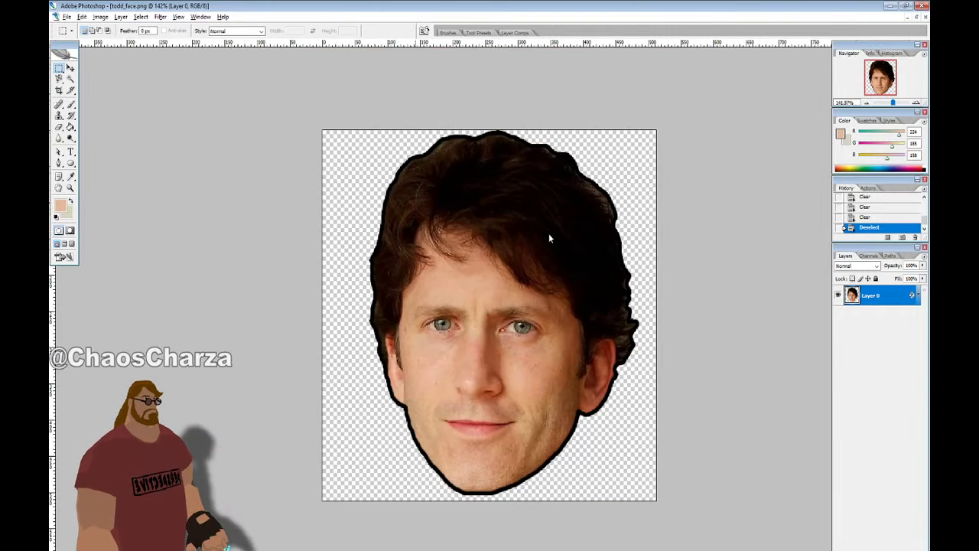
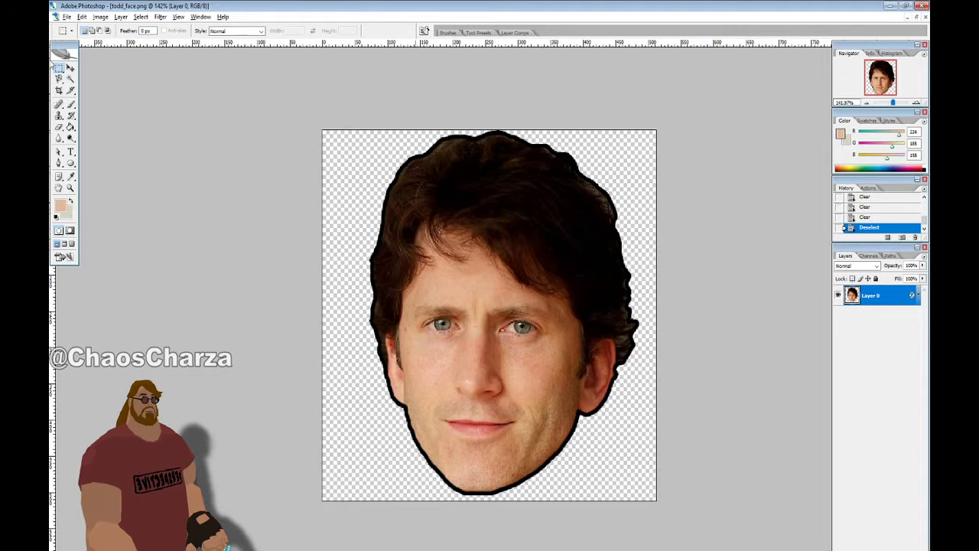
Nudge the face layer slightly lower, then return to the Rectangular Marquee tool
click(70, 68)
key(Down)
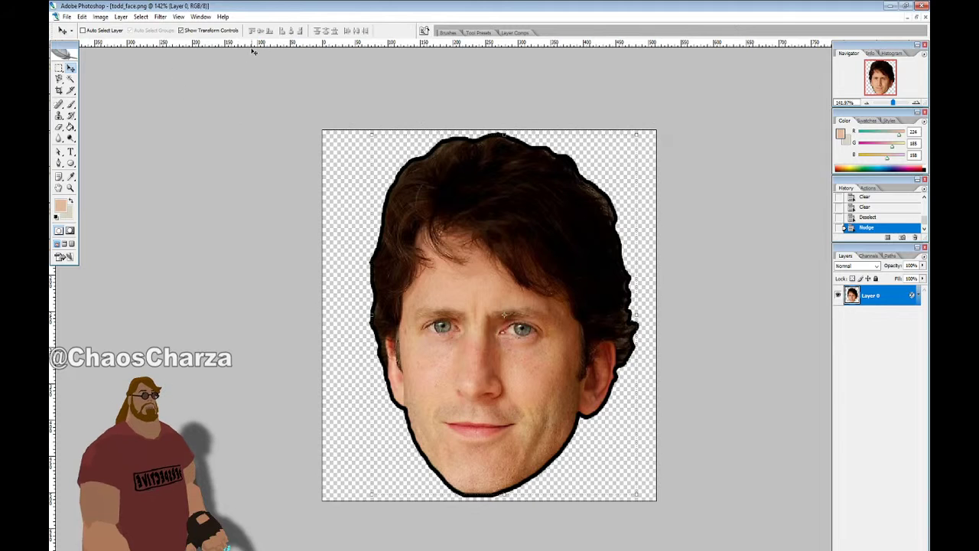
click(59, 69)
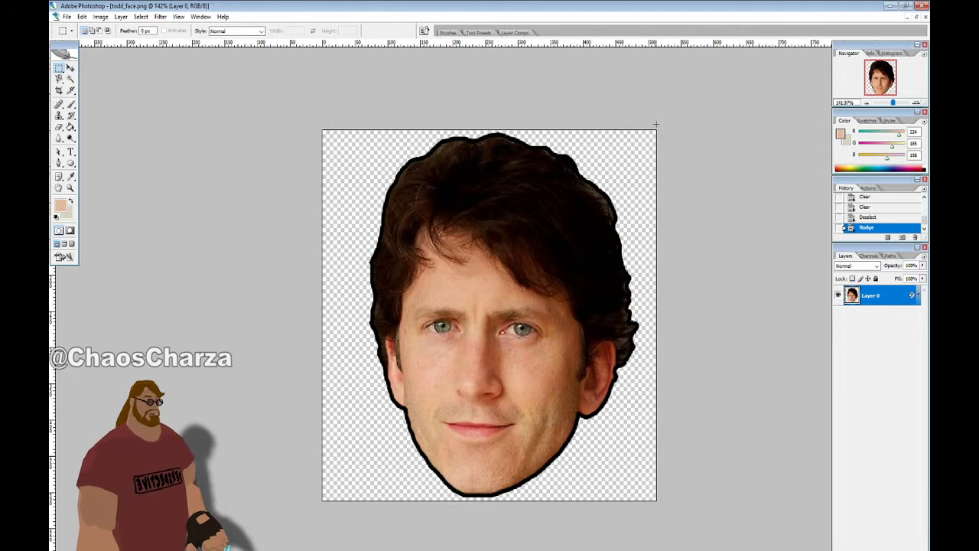
Save the layered face image as todd_face.psd, accepting the compatibility prompt
key(ctrl+shift+s)
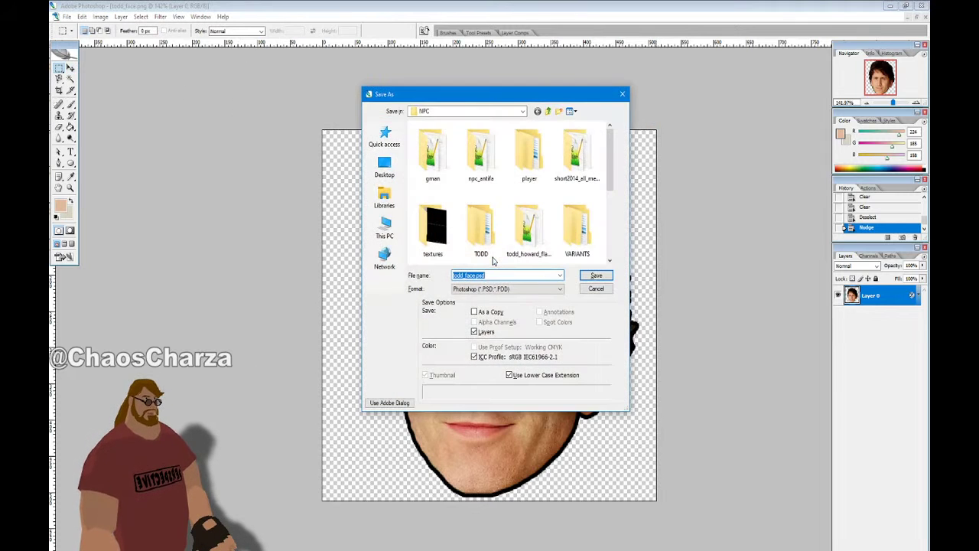
click(543, 288)
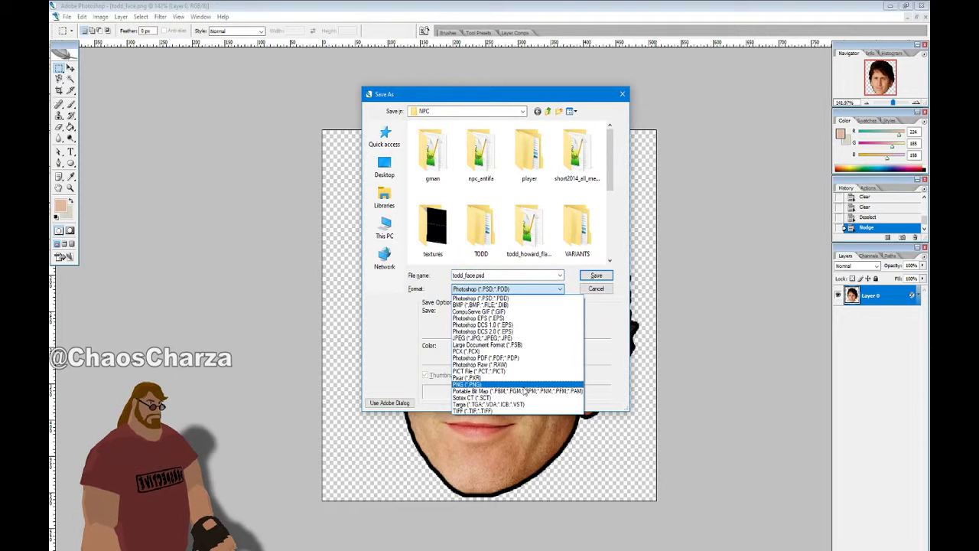
click(523, 385)
click(506, 278)
click(508, 277)
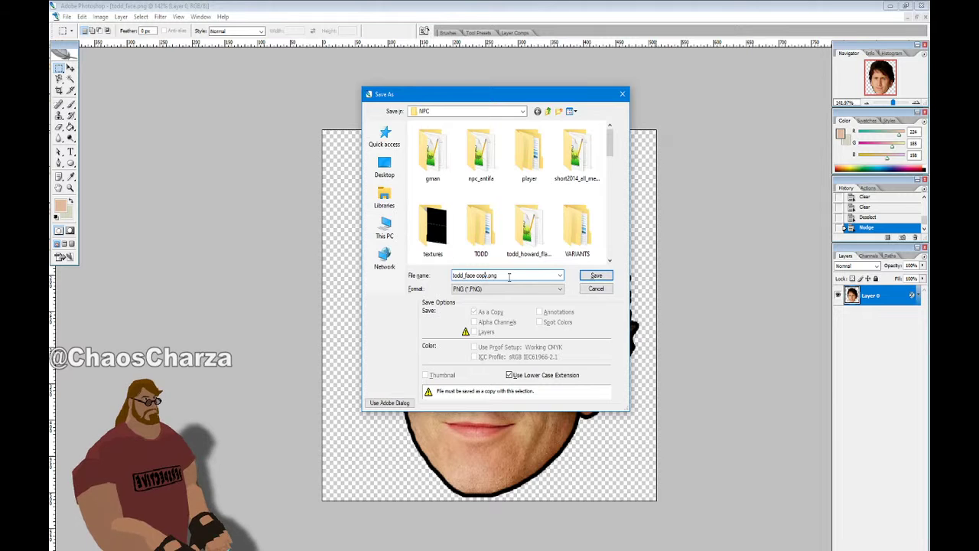
key(Escape)
key(ctrl+shift+s)
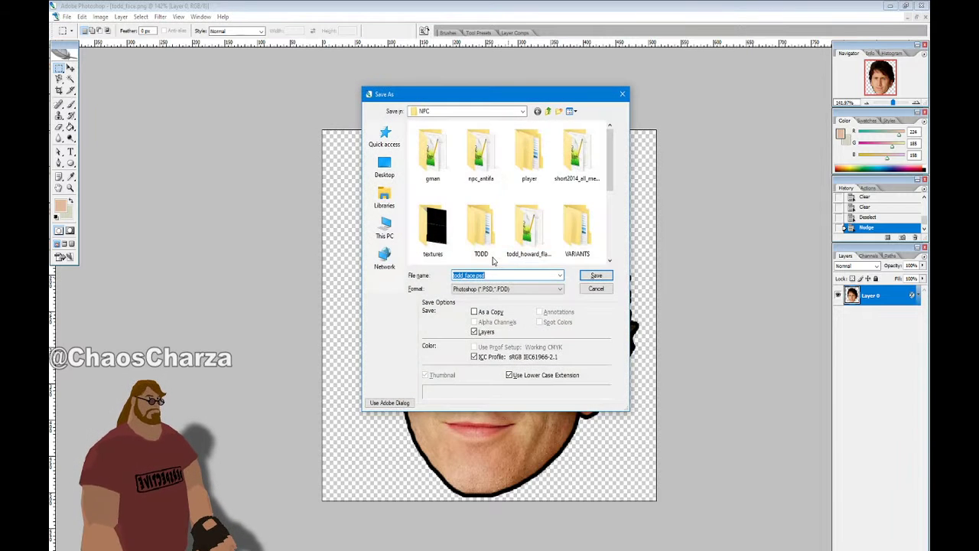
key(Return)
click(583, 194)
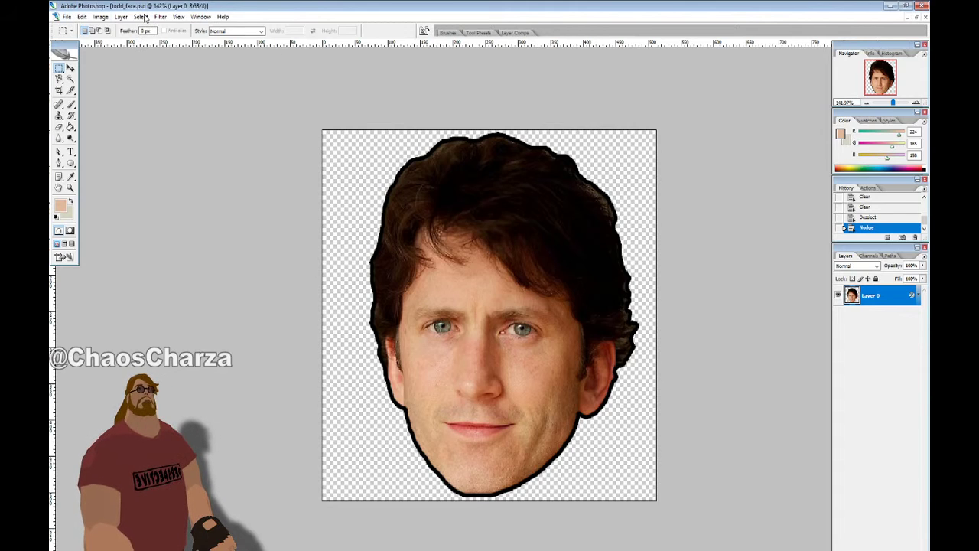
Save a PNG copy named todd_face.png in the NPC folder, then hide Photoshop
click(66, 16)
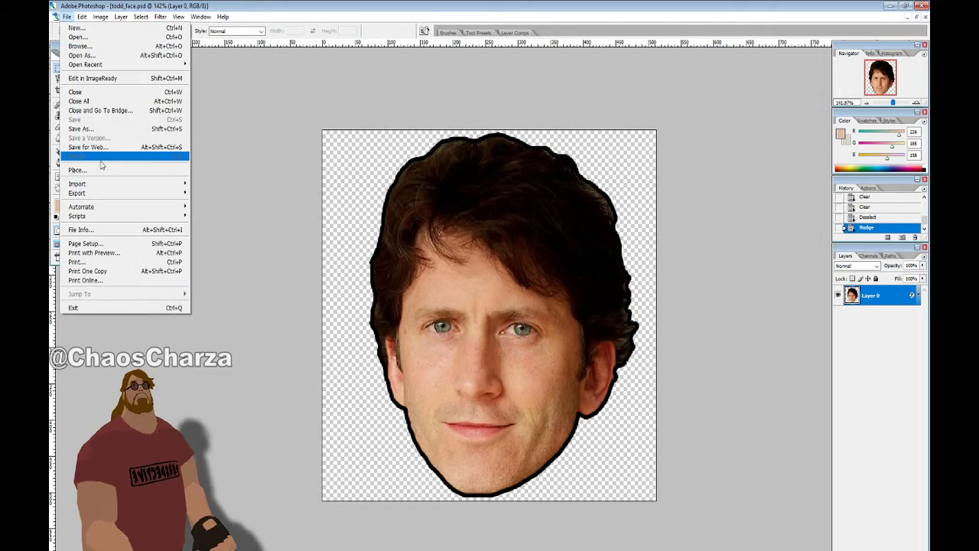
click(80, 128)
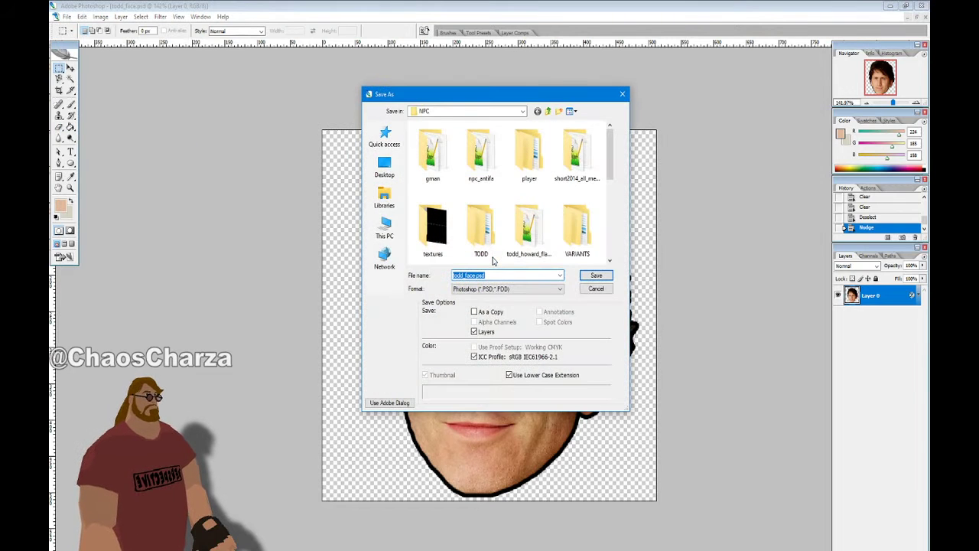
click(498, 290)
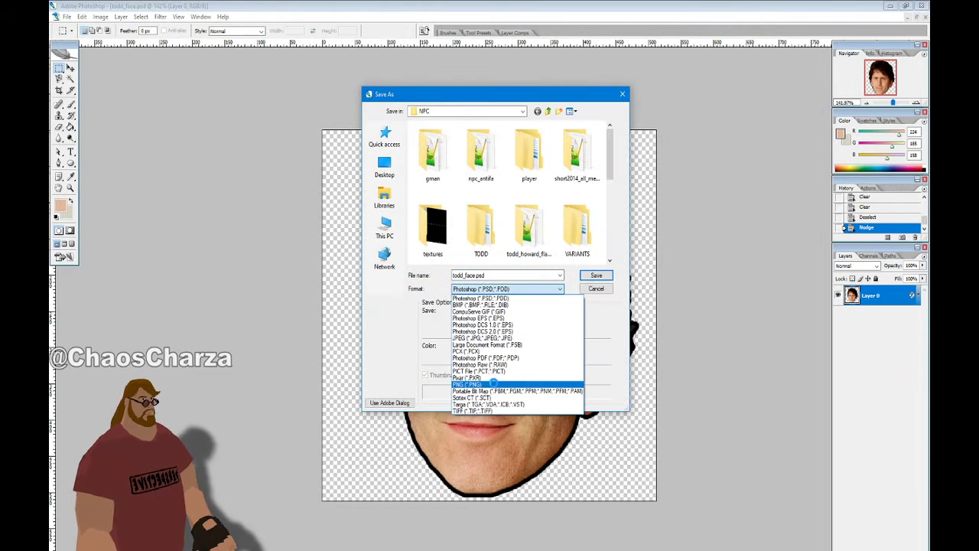
click(495, 377)
click(501, 276)
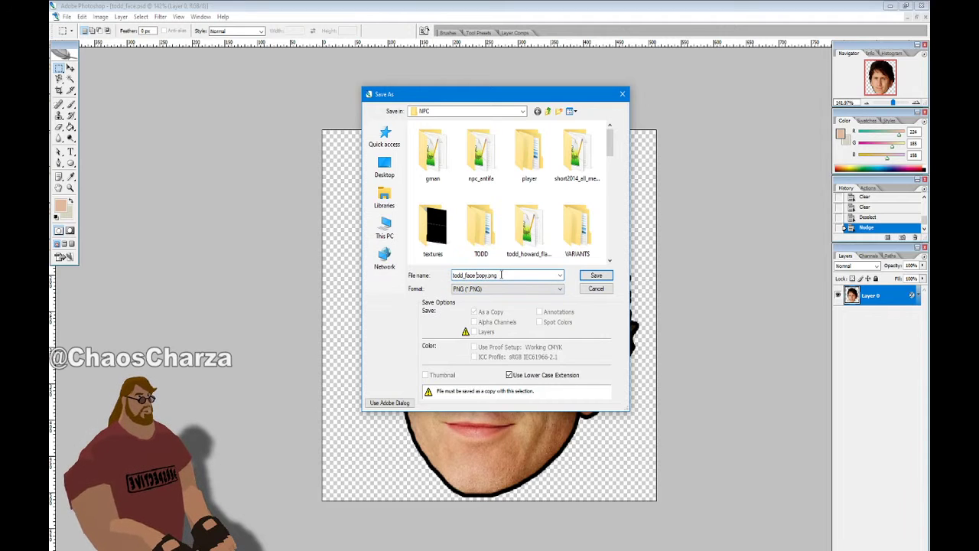
key(ctrl+shift+Left)
key(Return)
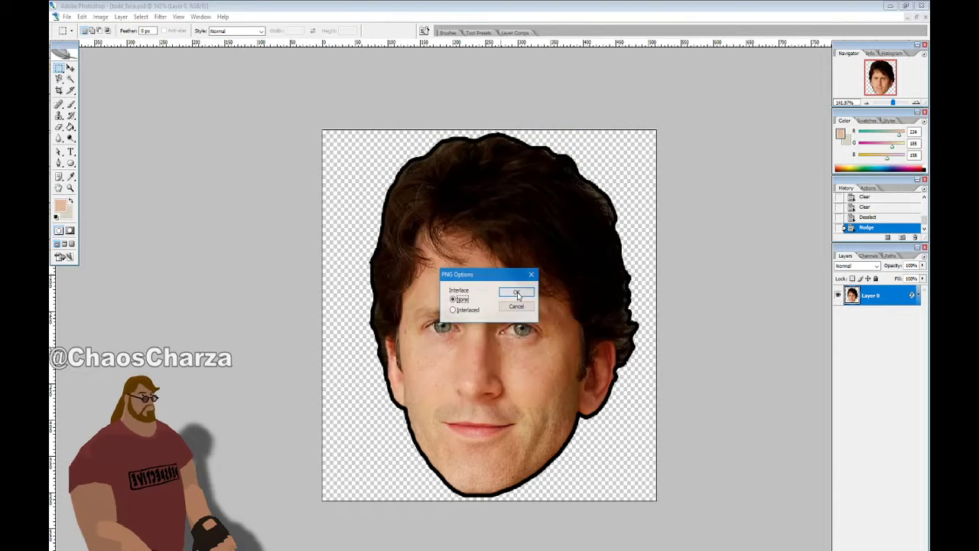
click(510, 283)
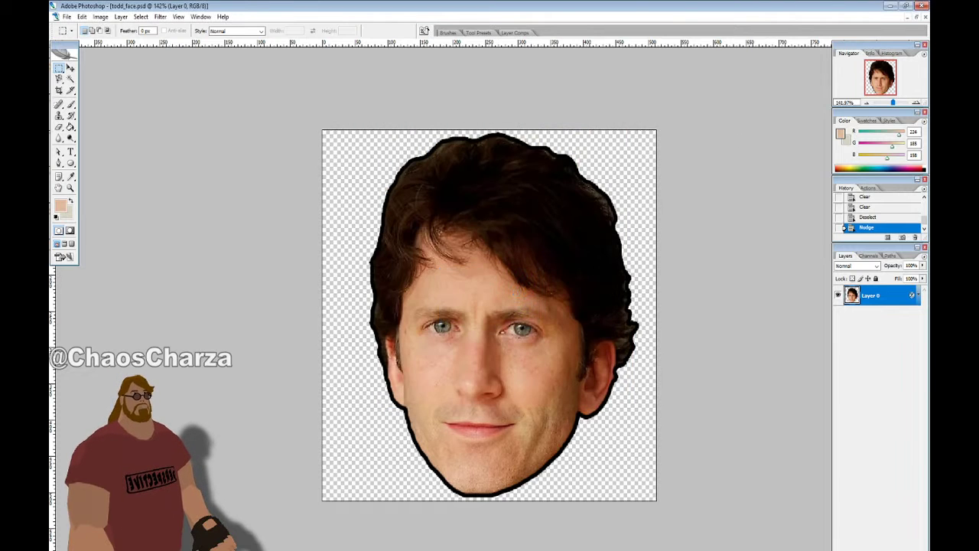
click(892, 5)
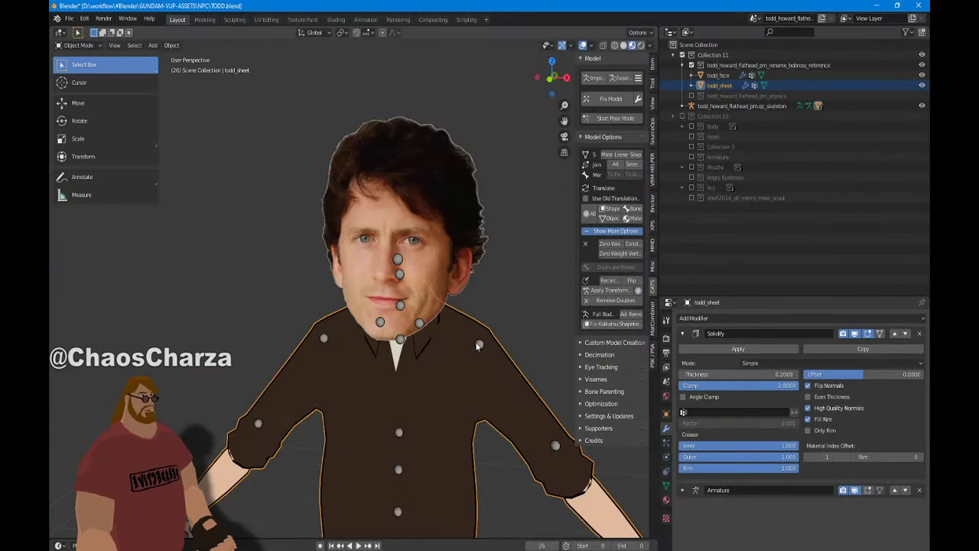
In the Shading workspace, load todd_face.png into the face object's Image Texture node
click(336, 19)
click(354, 397)
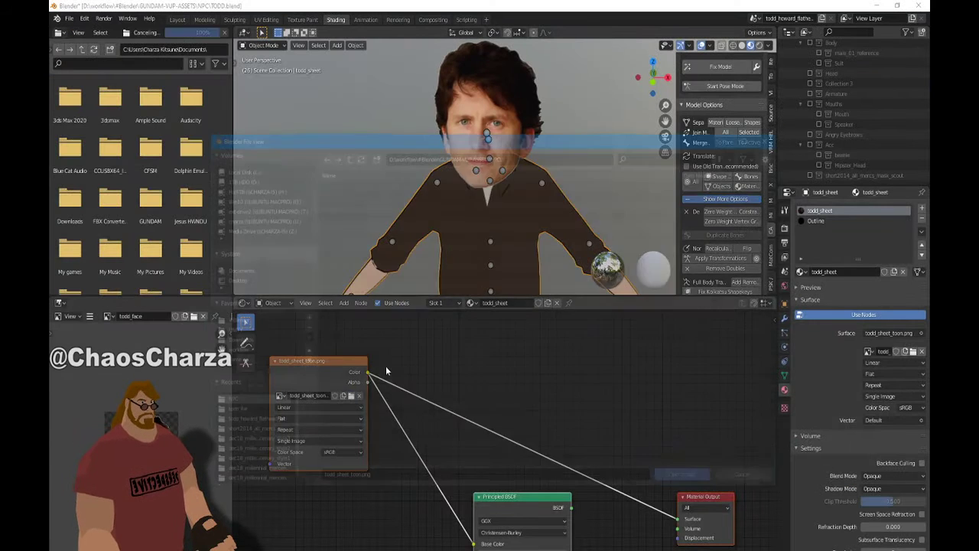
click(752, 483)
click(532, 148)
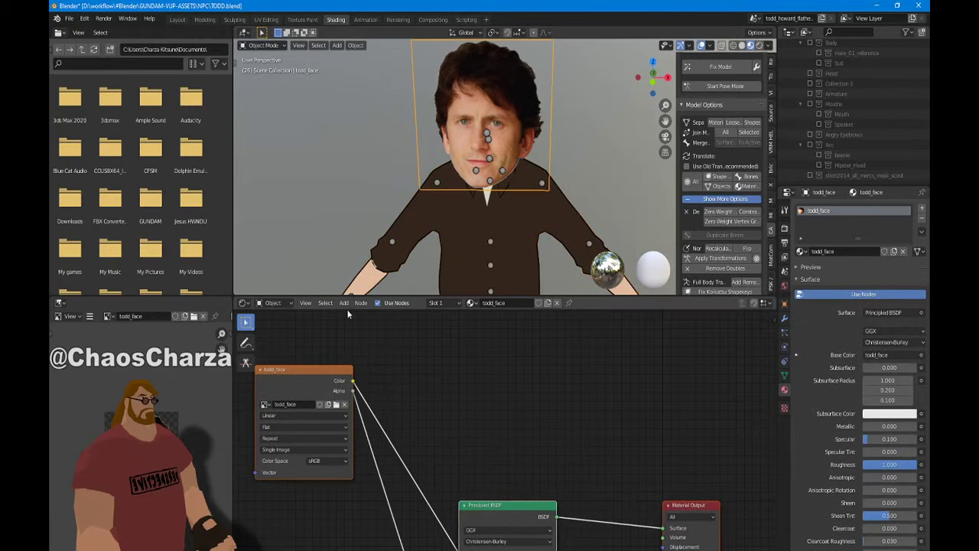
click(337, 405)
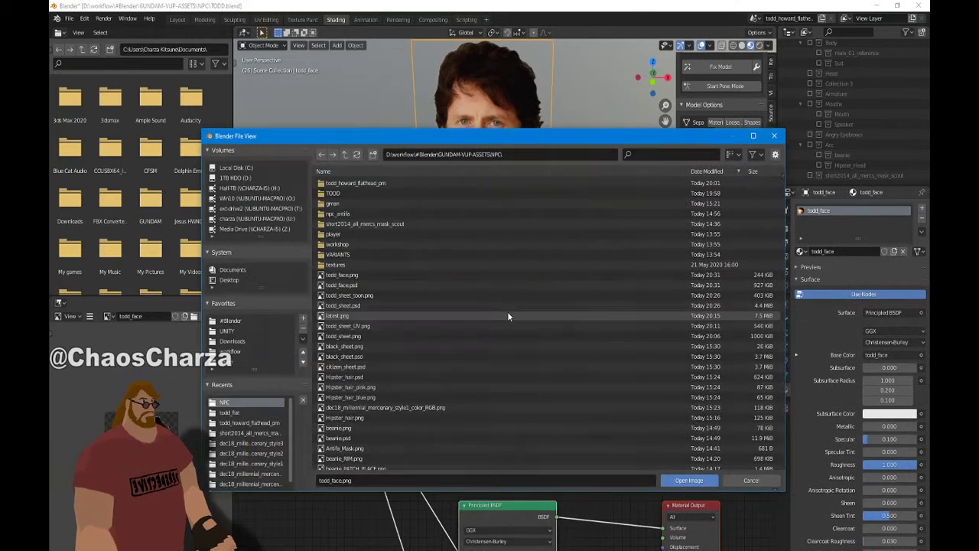
double_click(387, 277)
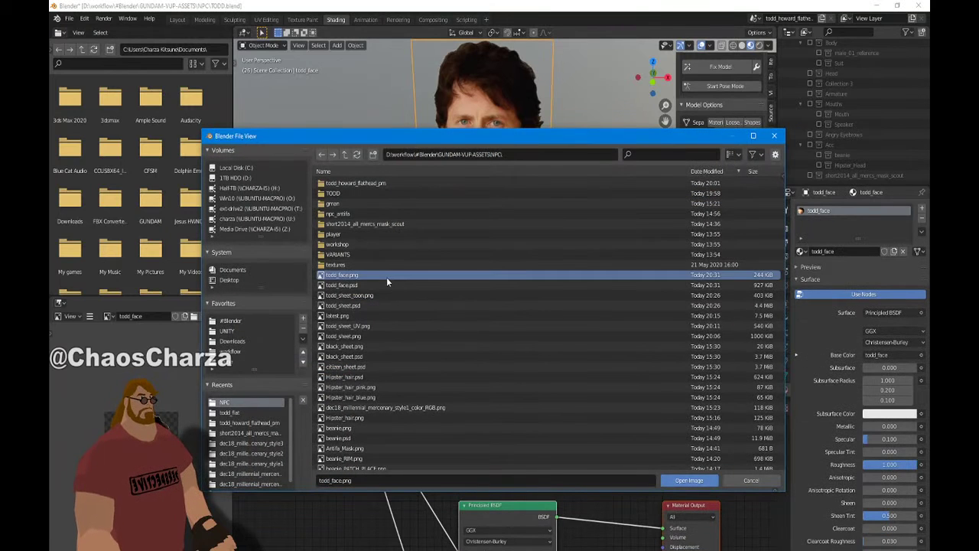
Zoom, pan and orbit around the character to check the textured head
scroll(614, 169, up, 5)
shift+middle_drag(585, 143, 581, 252)
scroll(626, 192, down, 3)
scroll(562, 274, up, 3)
scroll(562, 274, down, 3)
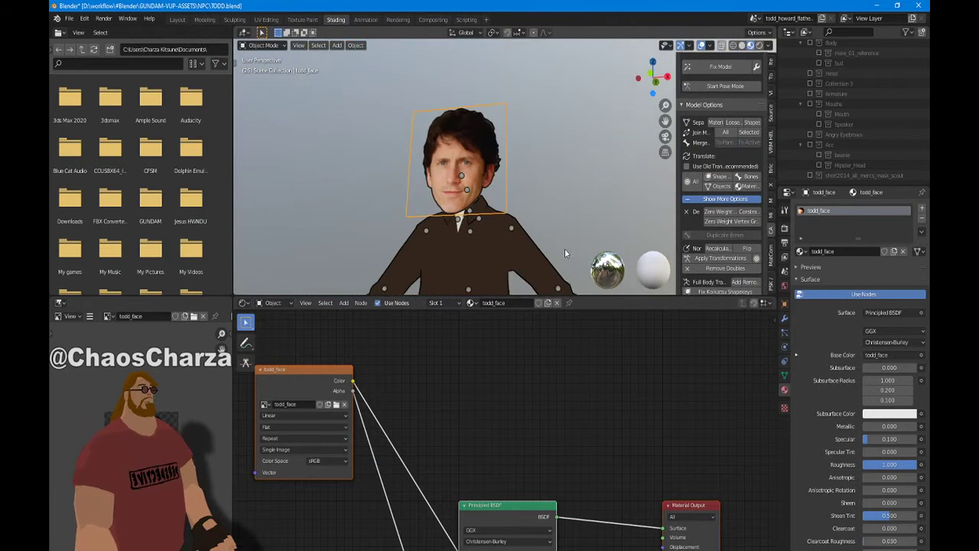
scroll(564, 173, up, 1)
mouse_move(564, 173)
shift+middle_down()
mouse_move(572, 209)
mouse_move(576, 176)
shift+middle_up()
scroll(573, 209, up, 5)
scroll(574, 205, down, 3)
scroll(570, 184, down, 3)
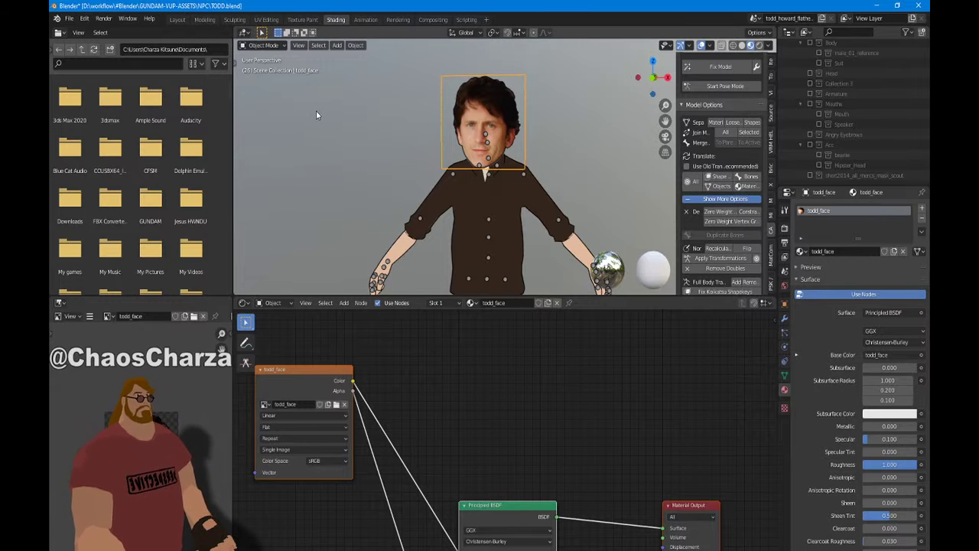
scroll(382, 123, up, 3)
middle_drag(363, 145, 373, 122)
scroll(448, 201, down, 4)
scroll(495, 214, up, 3)
scroll(495, 214, down, 2)
middle_drag(494, 215, 469, 181)
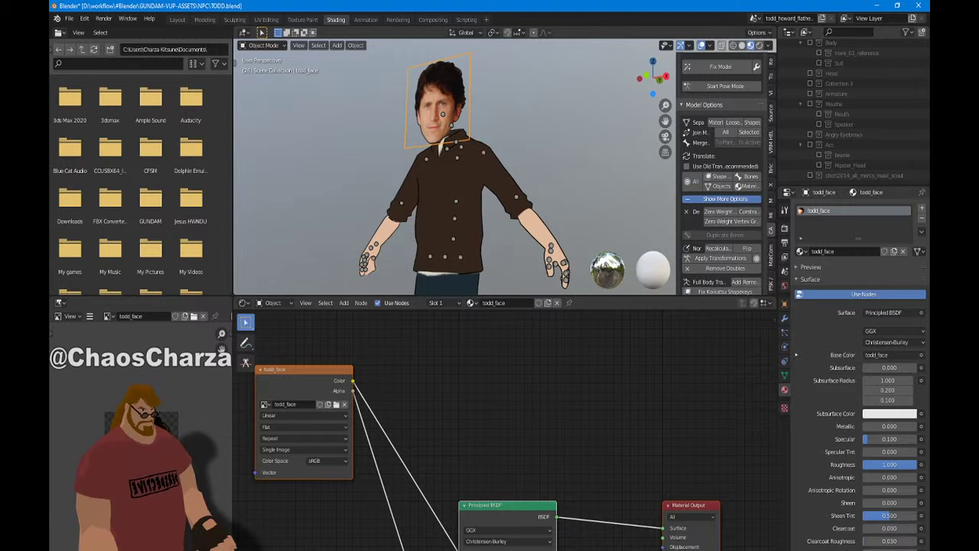
Back in Photoshop, set the foreground to a darker, slightly more saturated tan
key(alt+Tab)
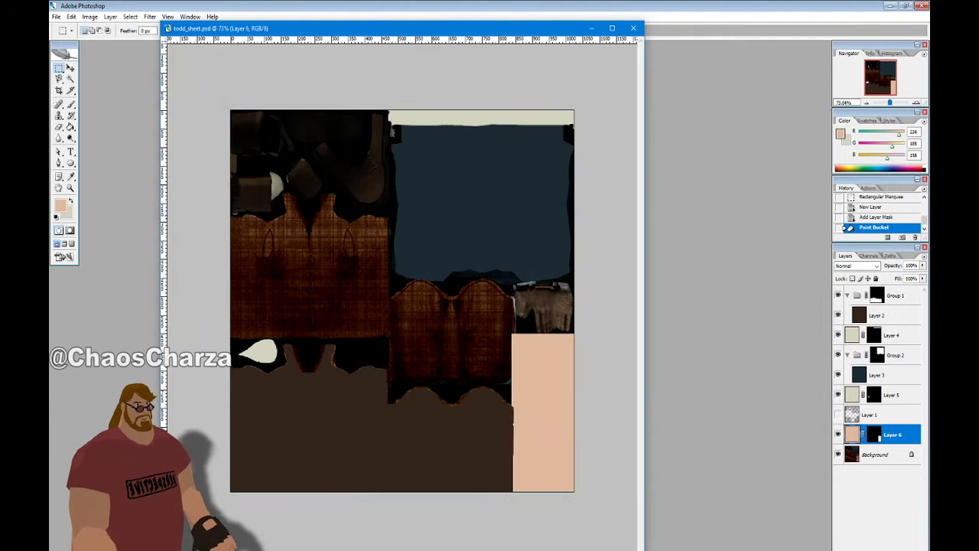
click(66, 205)
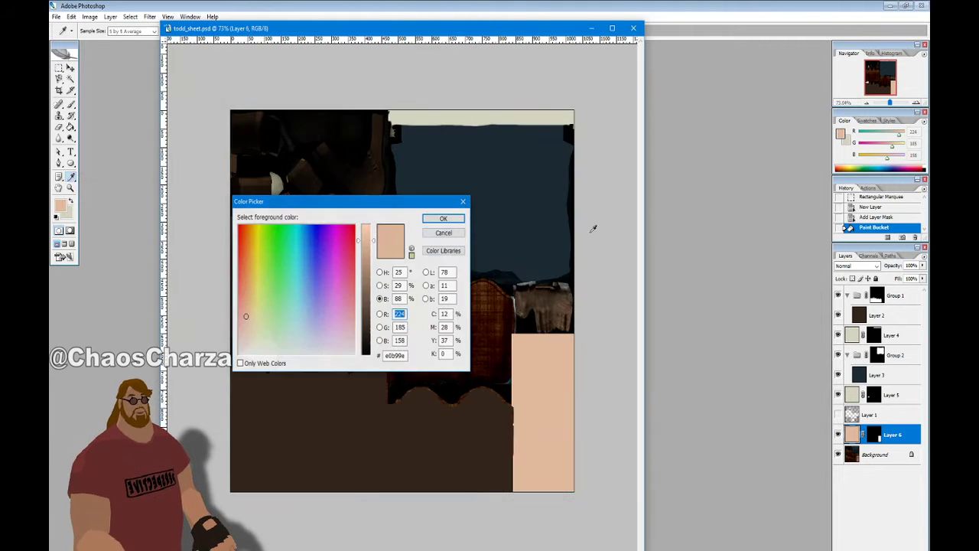
drag(374, 246, 374, 258)
click(381, 285)
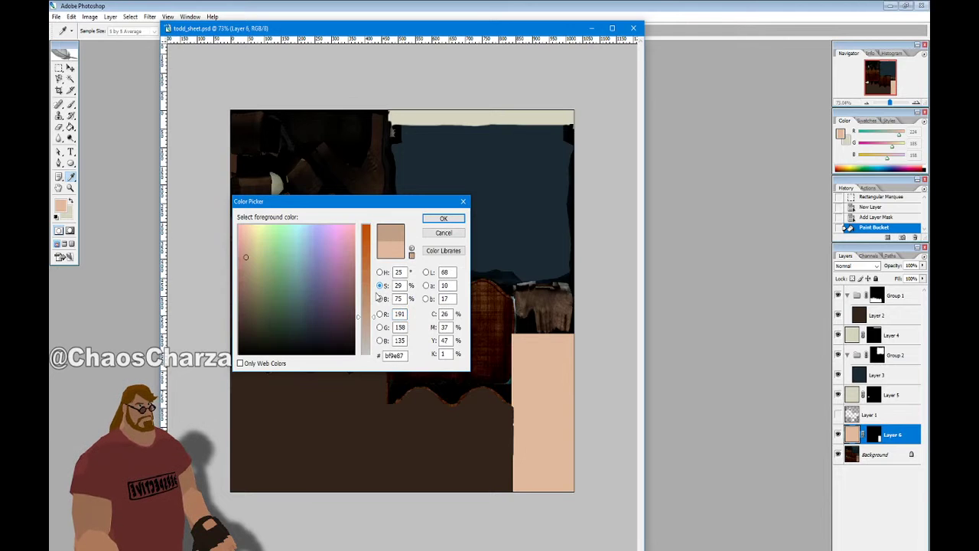
click(444, 219)
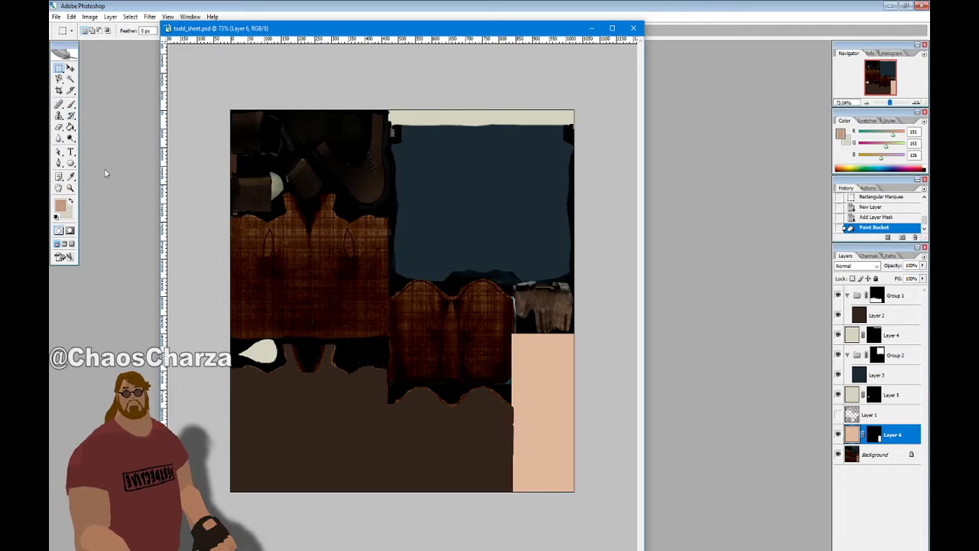
Fill the peach skin block with the tan using the Paint Bucket, then reselect it
click(70, 127)
click(449, 221)
click(56, 16)
click(76, 120)
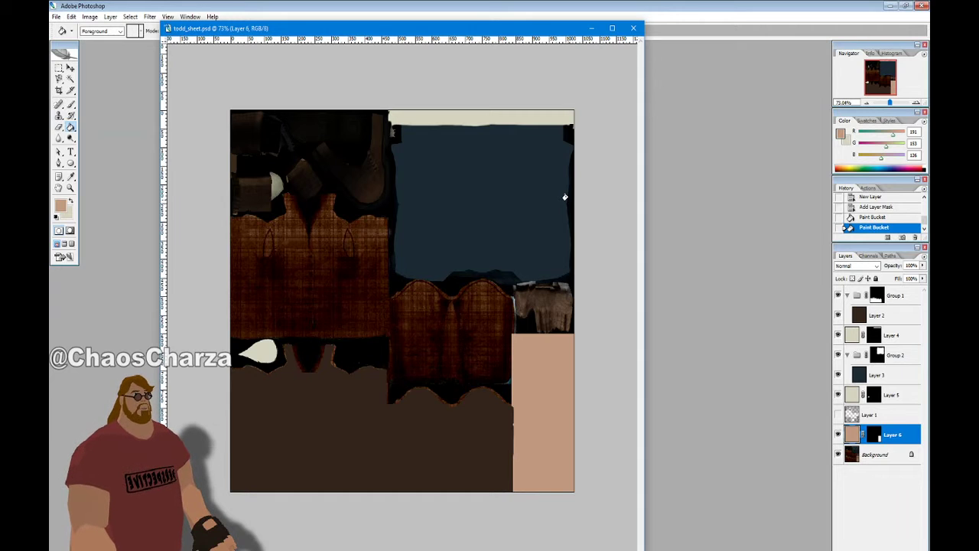
key(ctrl+shift+d)
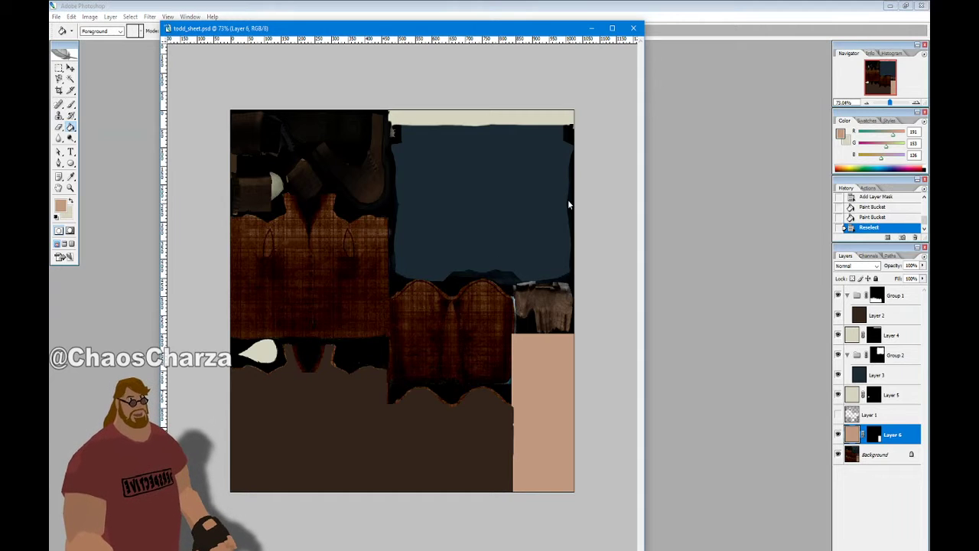
key(ctrl+shift+s)
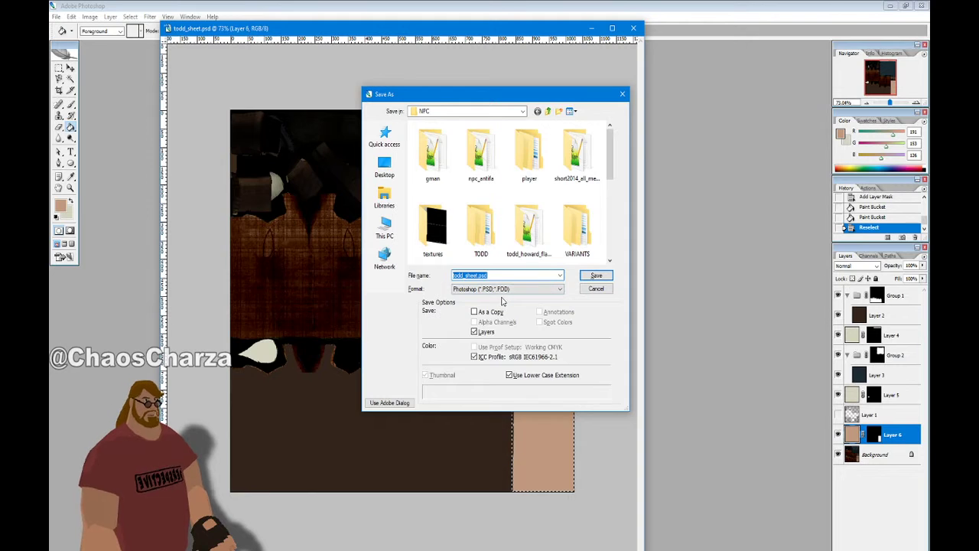
Choose PNG as the save-copy format and edit the sheet's file name
click(505, 290)
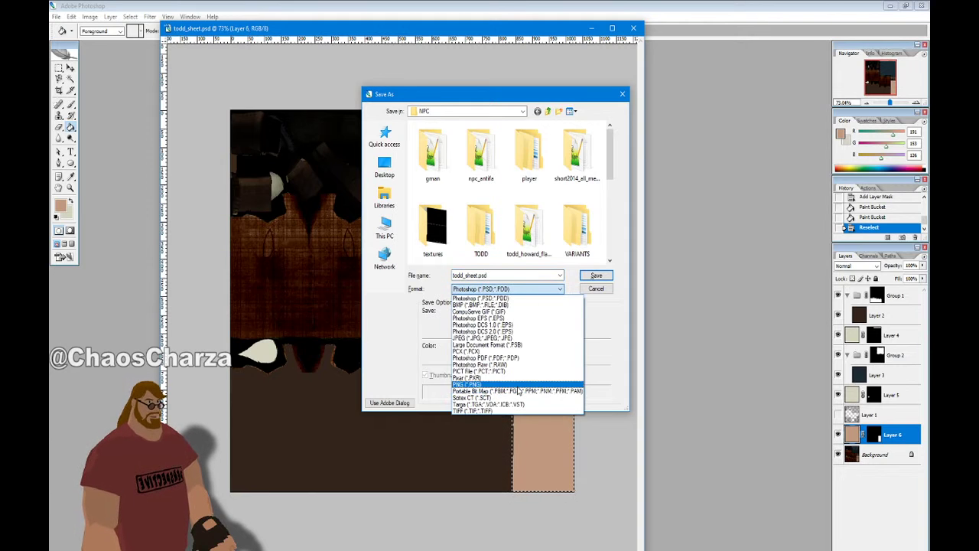
click(520, 394)
click(507, 274)
click(507, 274)
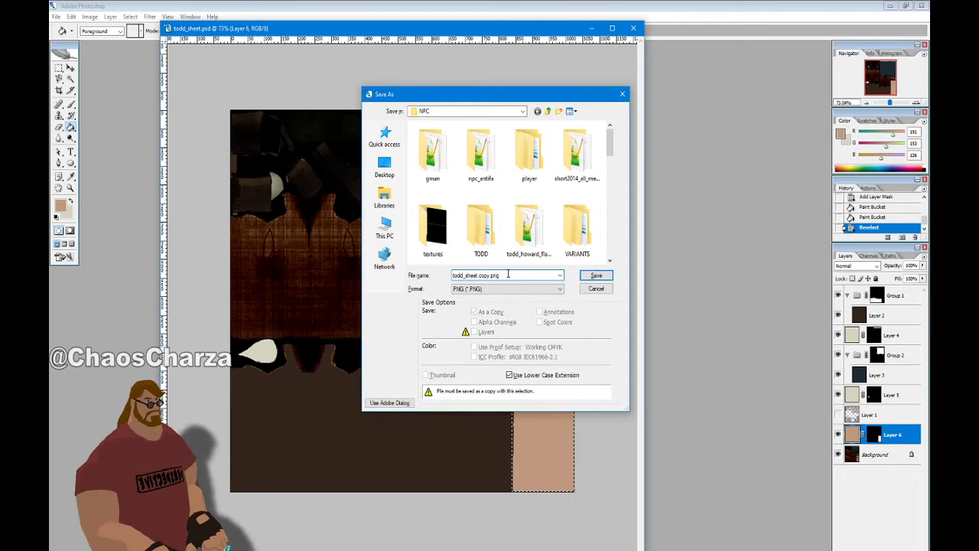
double_click(507, 275)
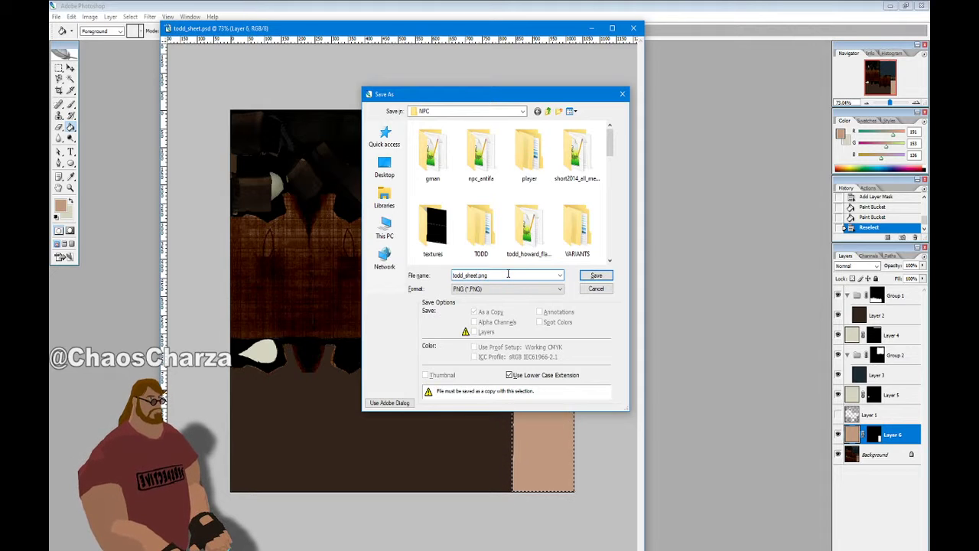
Overwrite todd_sheet_toon.png with the PNG, then close the document and quit Photoshop
scroll(542, 234, down, 10)
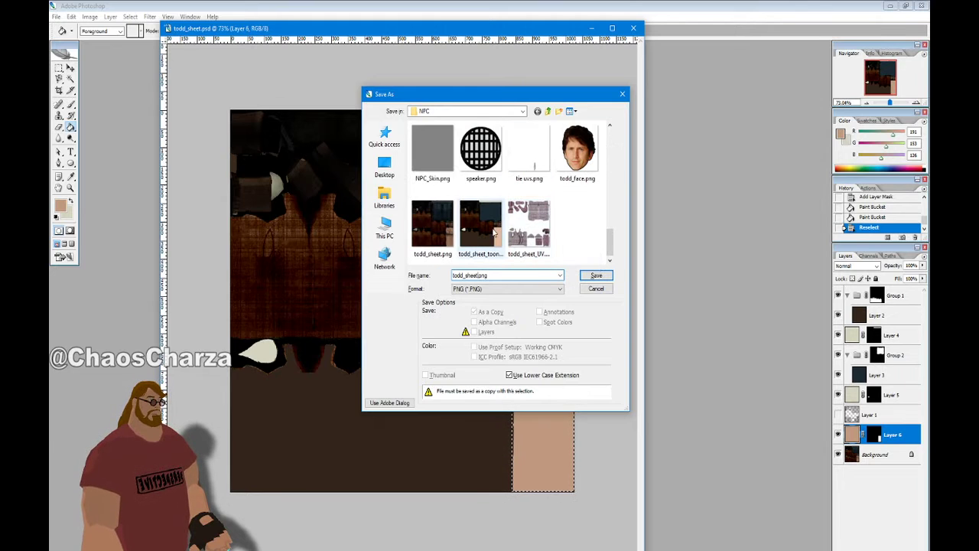
click(596, 274)
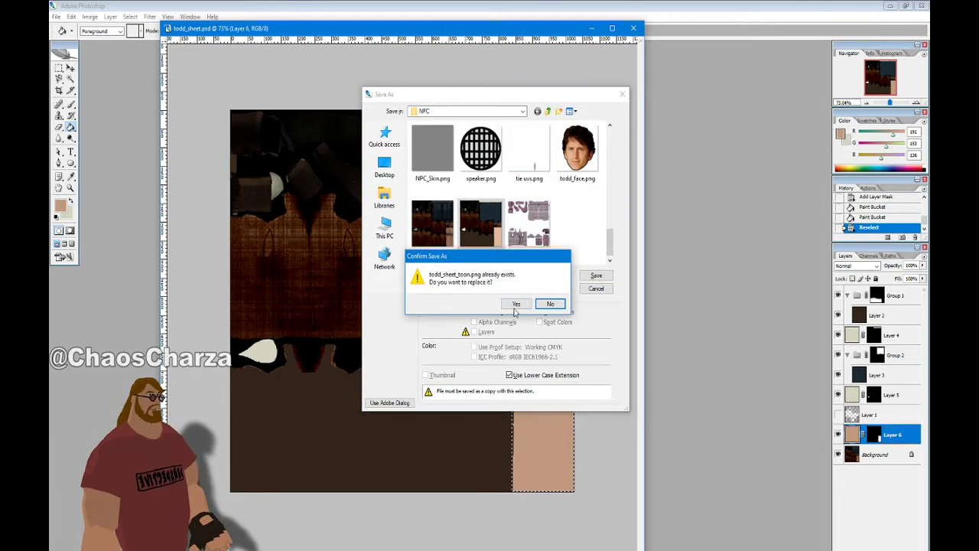
click(547, 301)
click(517, 291)
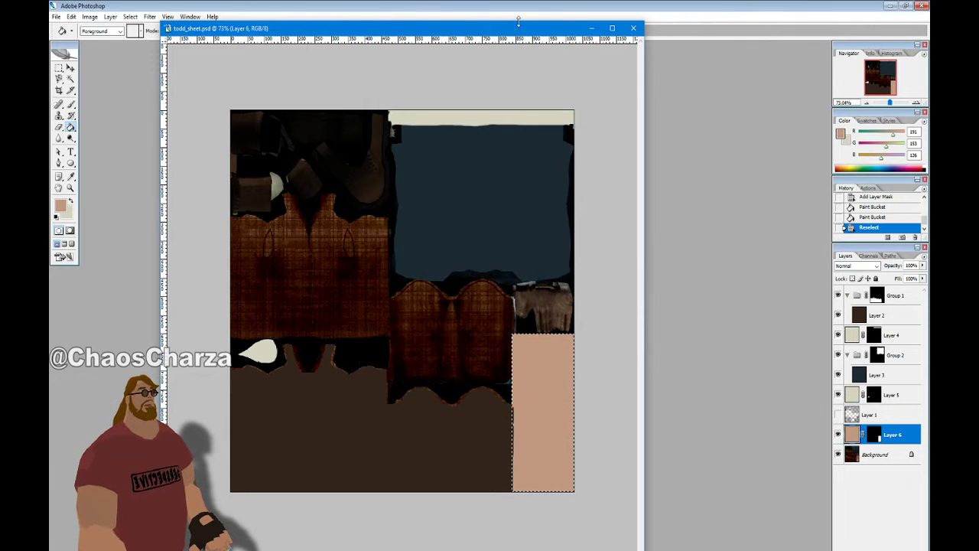
click(634, 28)
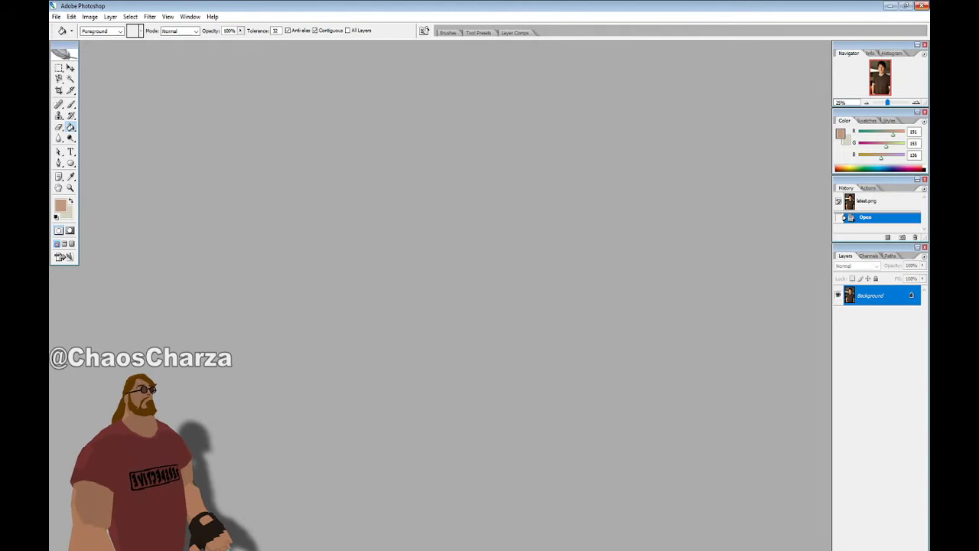
click(922, 5)
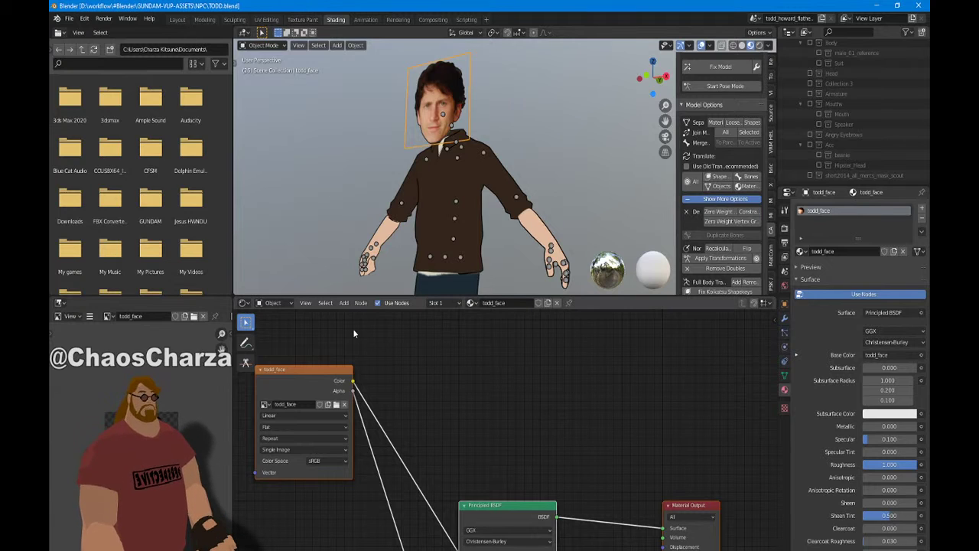
Select the body mesh and reload todd_sheet_toon.png into its todd_sheet Image Texture node
click(336, 405)
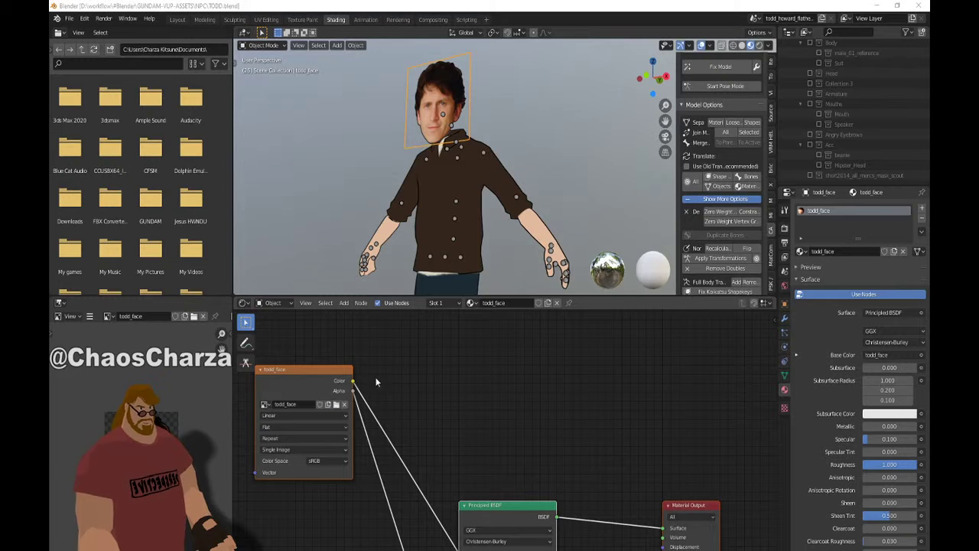
click(748, 476)
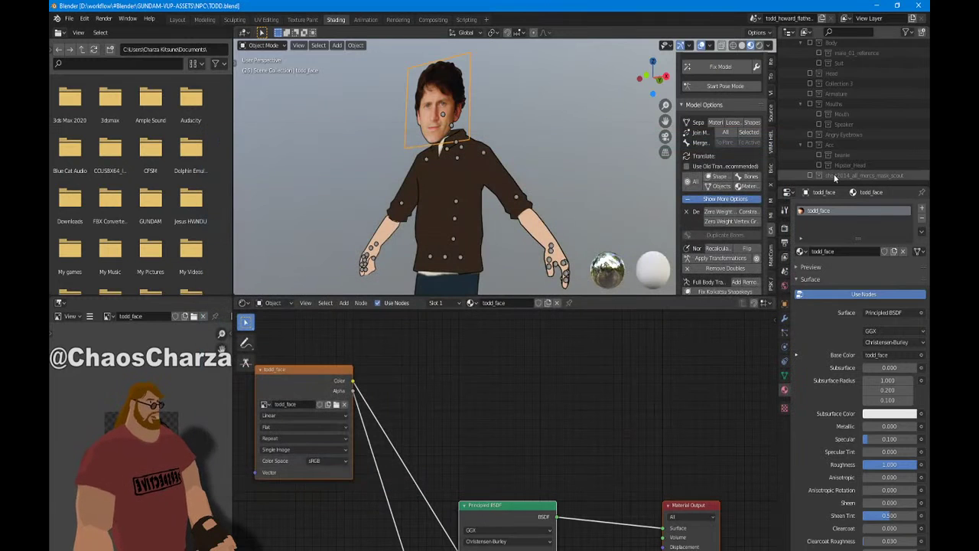
click(491, 197)
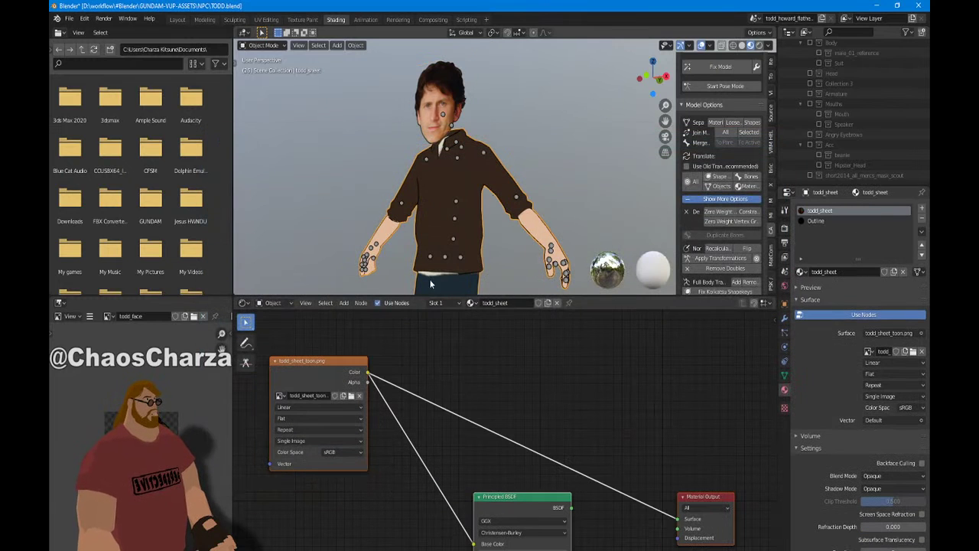
click(351, 397)
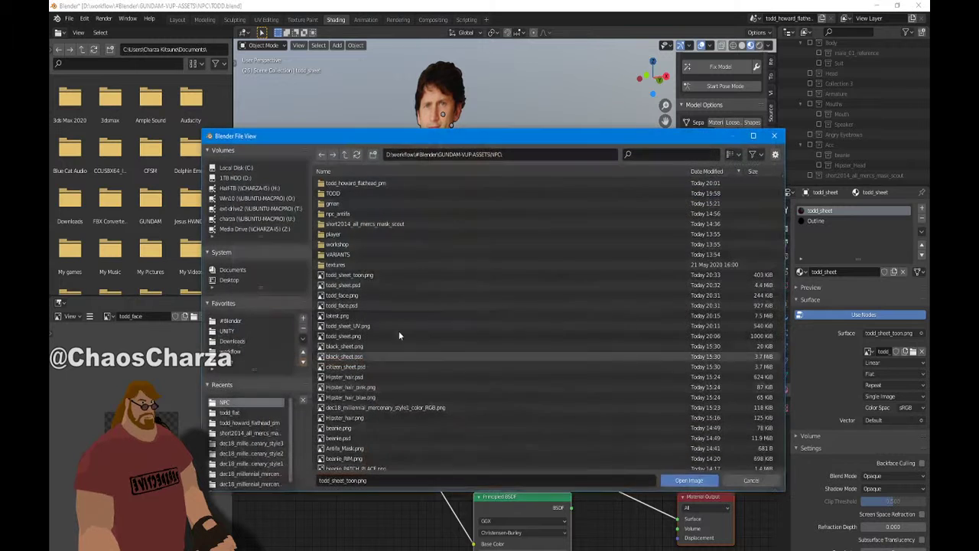
double_click(401, 275)
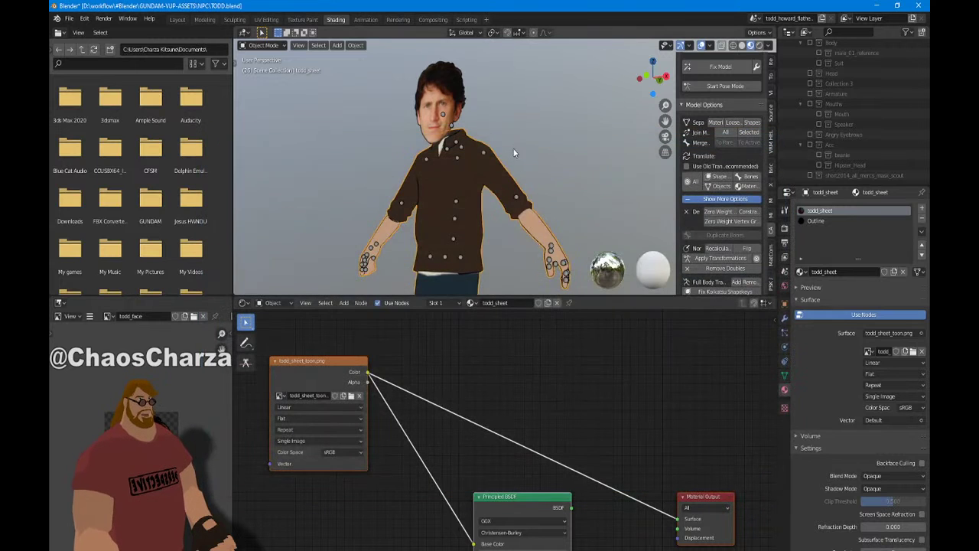
scroll(520, 182, up, 4)
scroll(535, 181, down, 4)
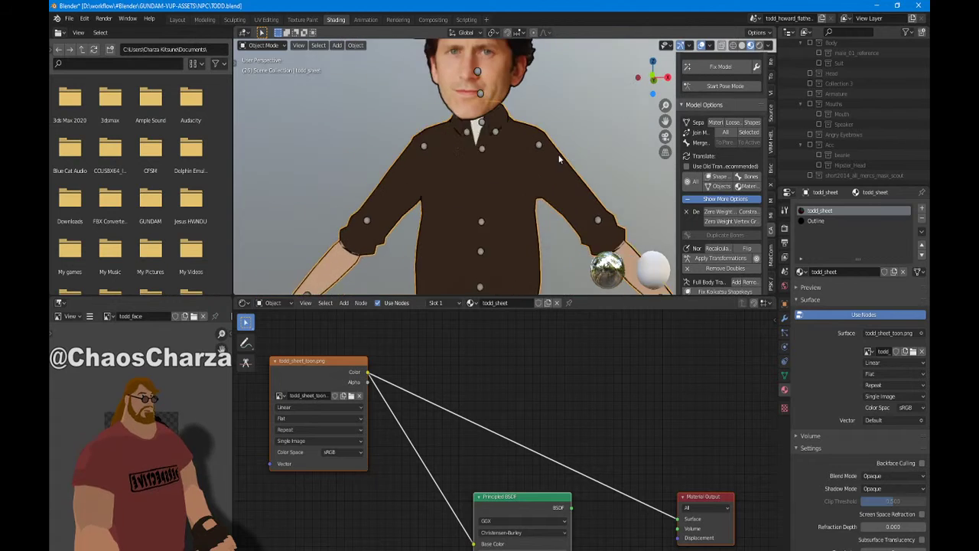
scroll(563, 181, up, 5)
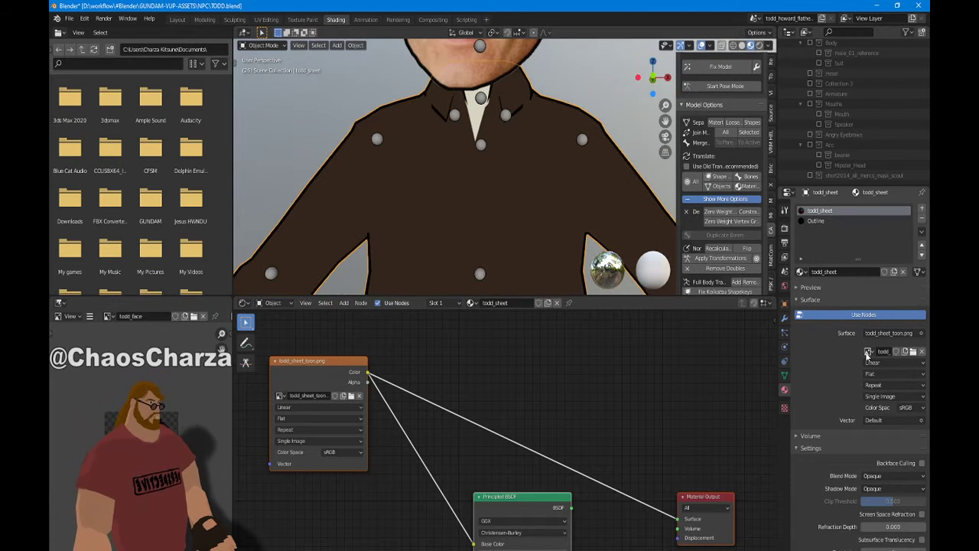
Set the body's Solidify modifier to Offset 0 and Clamp 2.0
click(784, 318)
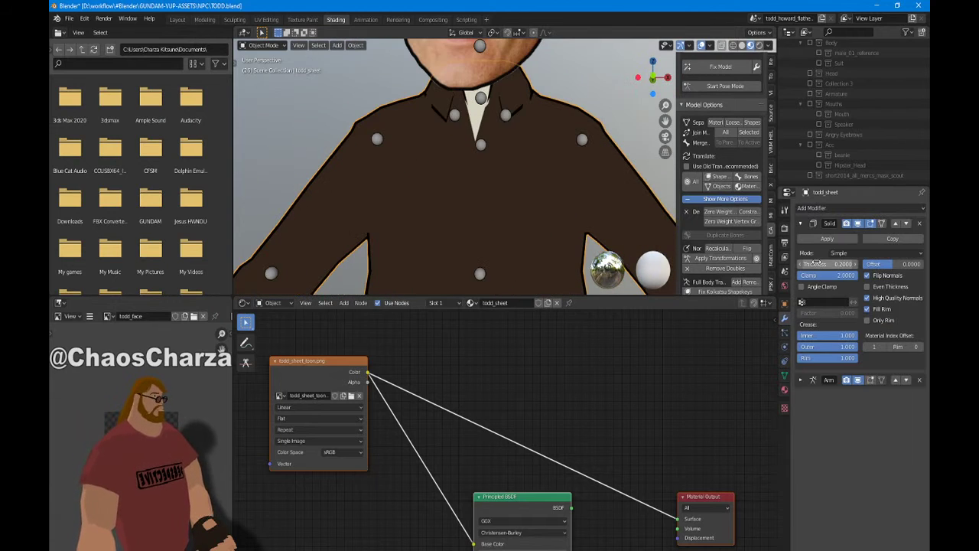
drag(834, 275, 818, 275)
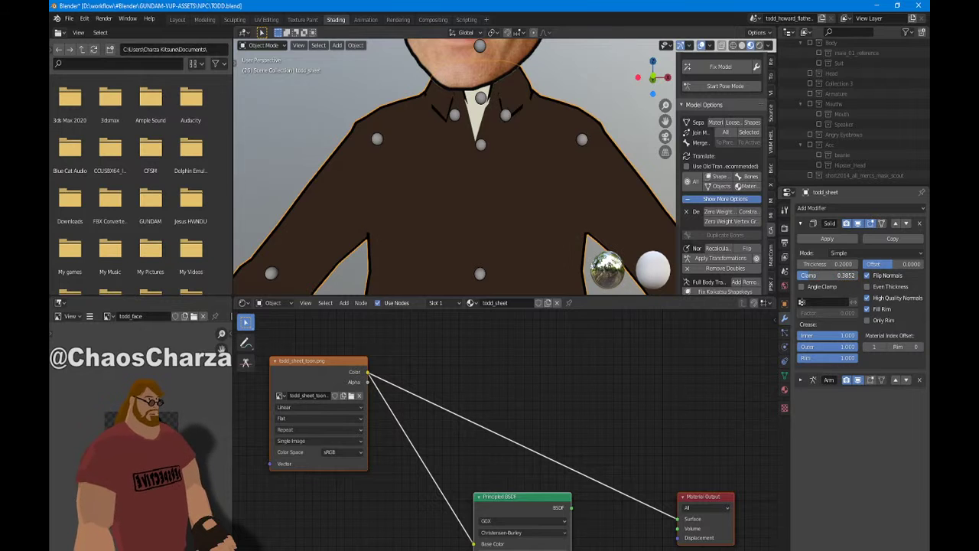
click(829, 265)
drag(883, 267, 905, 267)
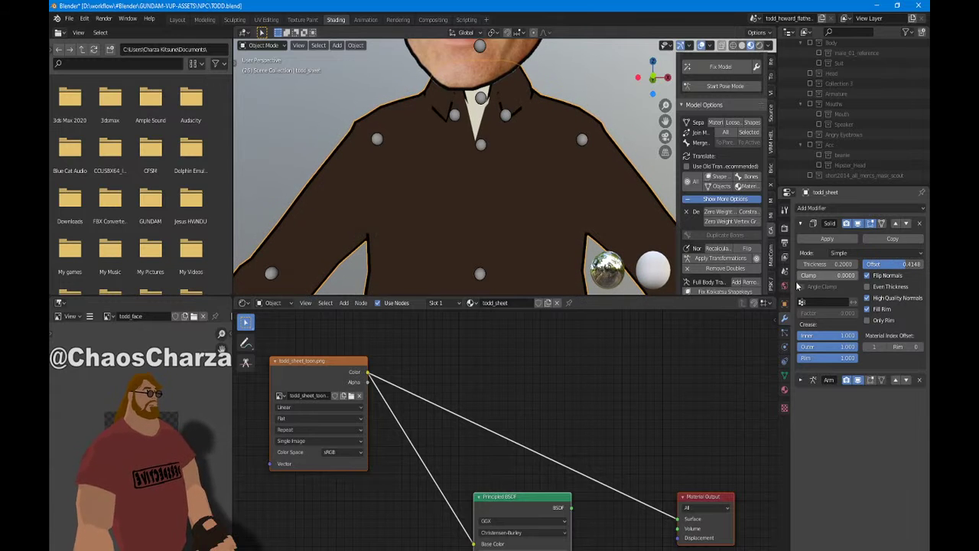
key(Return)
drag(826, 275, 857, 275)
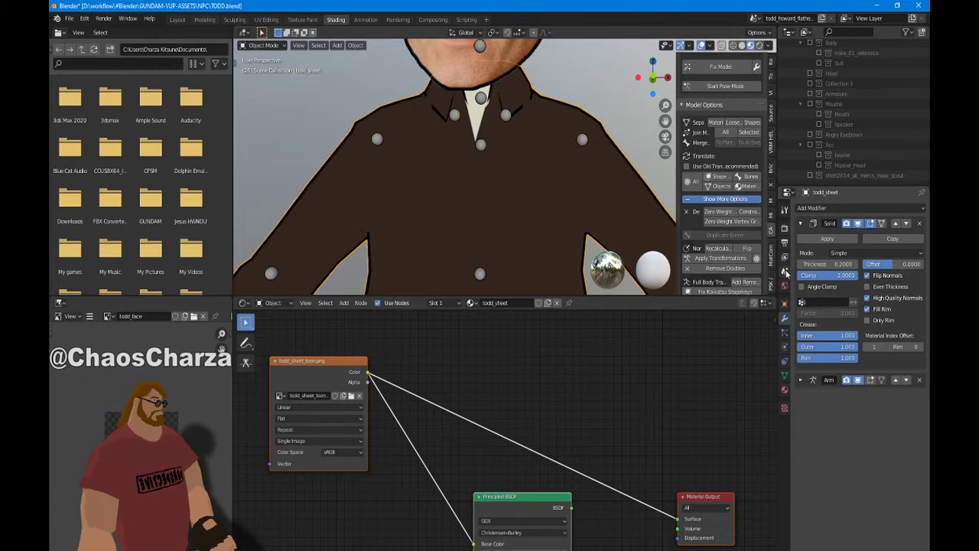
Orbit, pan and zoom around the model to check the outline from front, side and above
middle_drag(568, 235, 559, 70)
scroll(533, 237, down, 2)
shift+middle_drag(551, 229, 428, 113)
scroll(544, 75, down, 4)
scroll(497, 92, down, 3)
scroll(497, 92, down, 2)
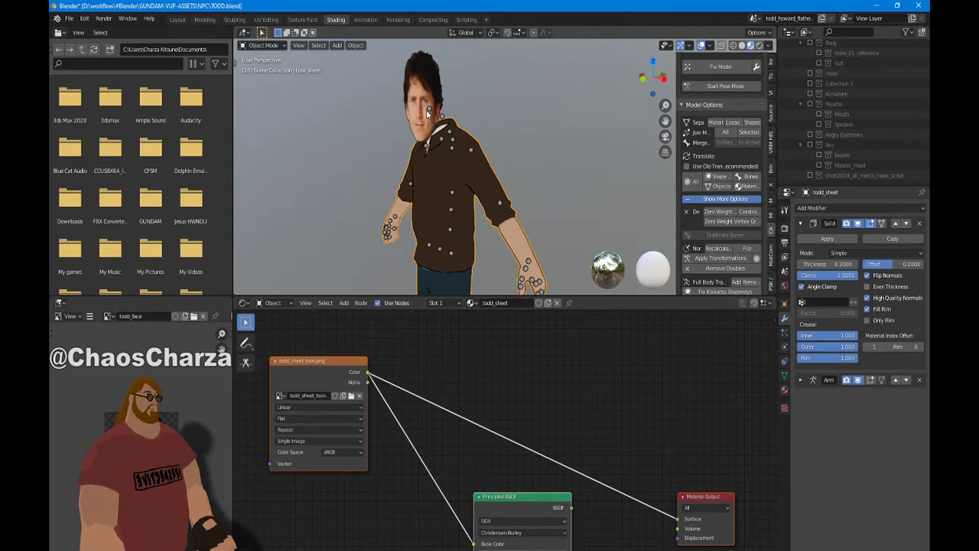
scroll(520, 184, up, 5)
shift+middle_drag(581, 249, 583, 81)
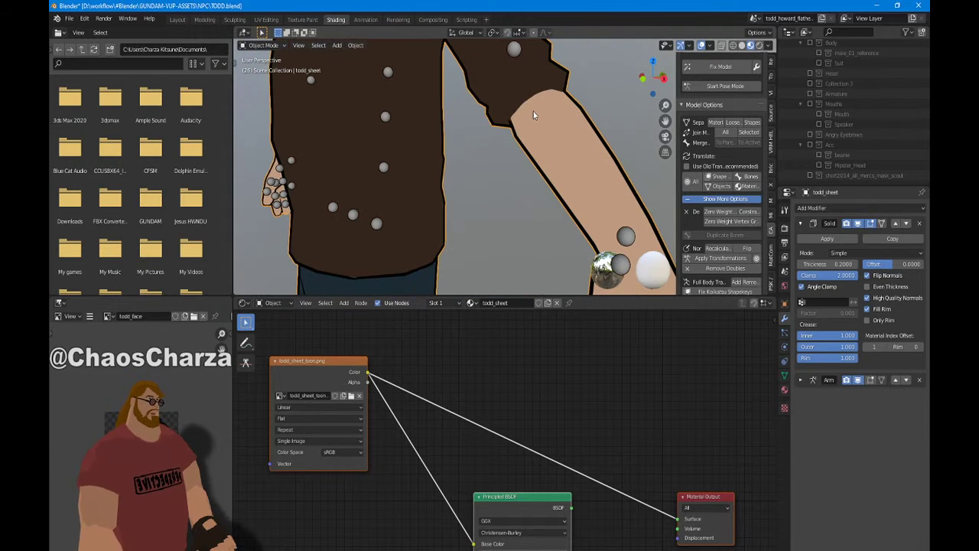
scroll(591, 133, down, 3)
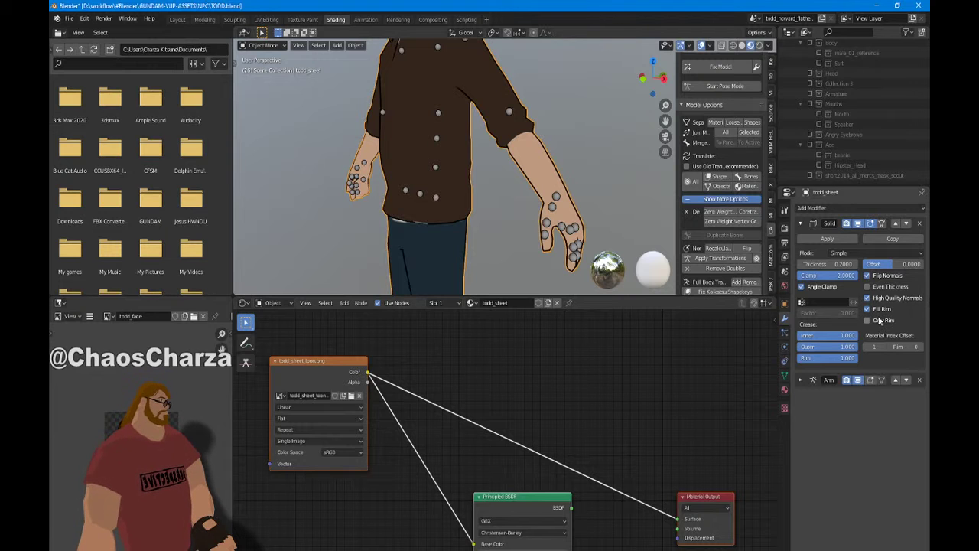
key(KP_1)
scroll(629, 201, up, 5)
middle_drag(629, 201, 618, 293)
scroll(544, 239, down, 5)
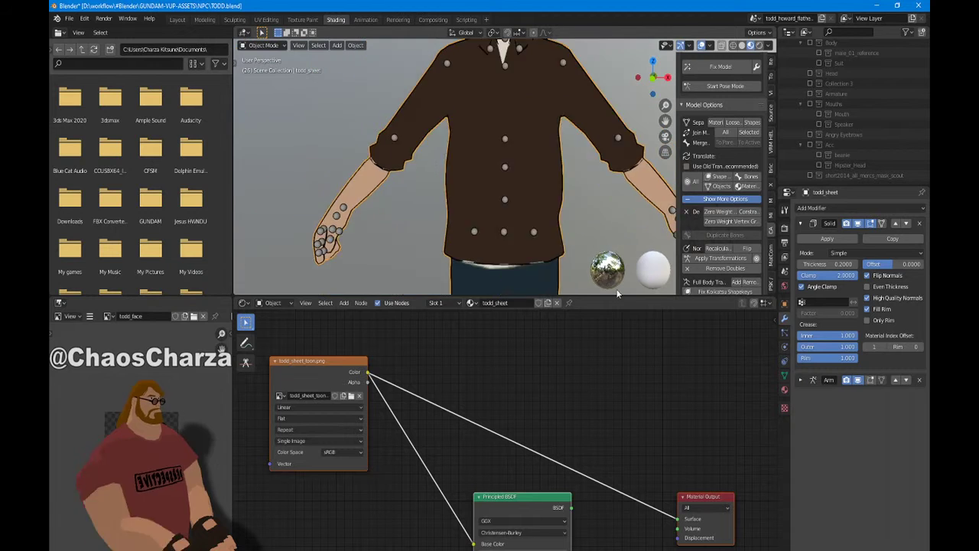
scroll(613, 127, down, 3)
middle_drag(614, 127, 557, 124)
scroll(590, 131, up, 3)
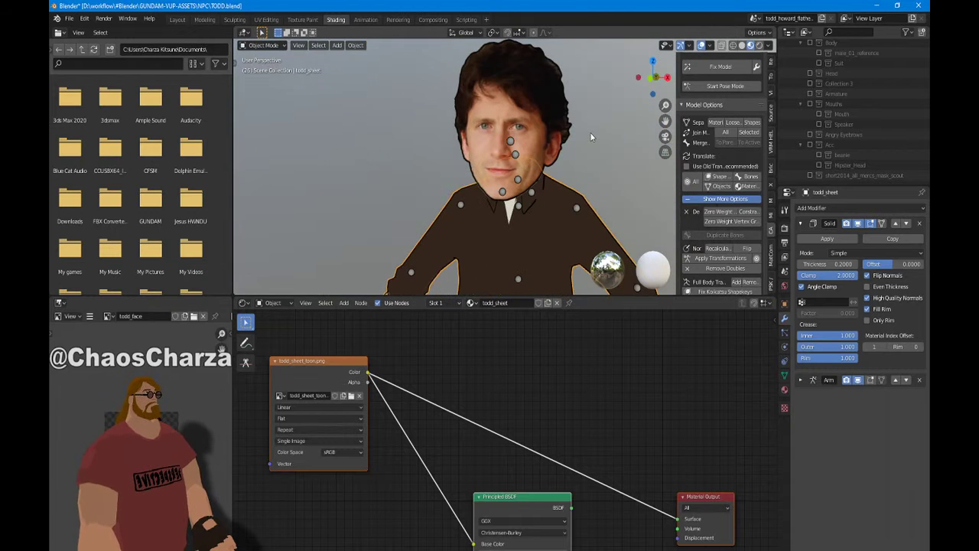
scroll(590, 134, down, 2)
scroll(615, 132, up, 3)
middle_drag(615, 133, 643, 82)
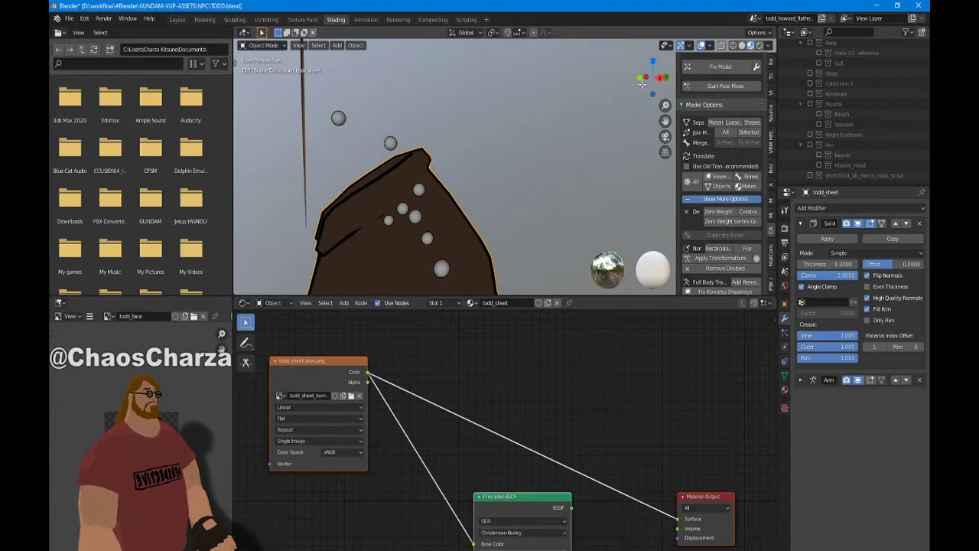
middle_drag(410, 129, 566, 224)
scroll(482, 118, down, 5)
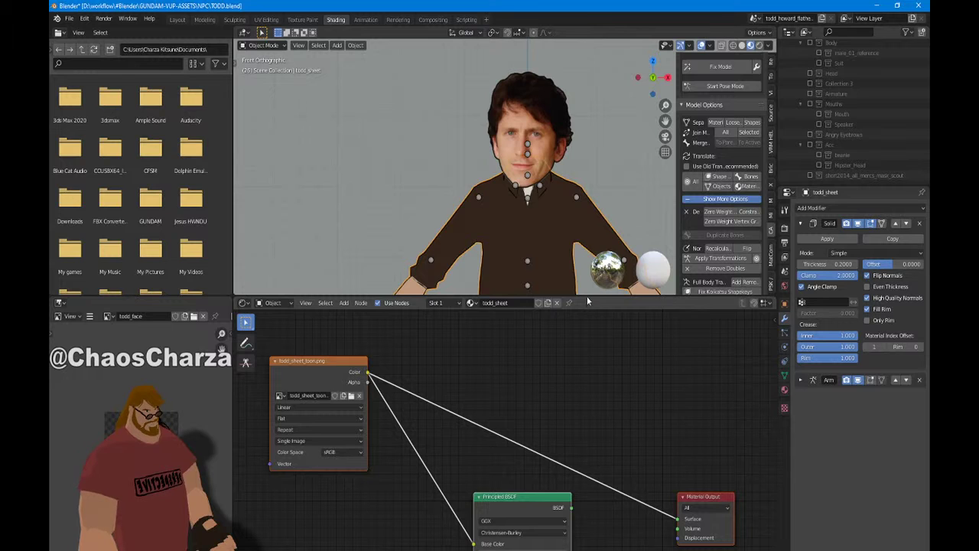
In Layout, enable the Angry Eyebrows collection and duplicate its Brows object
click(177, 20)
scroll(512, 358, down, 2)
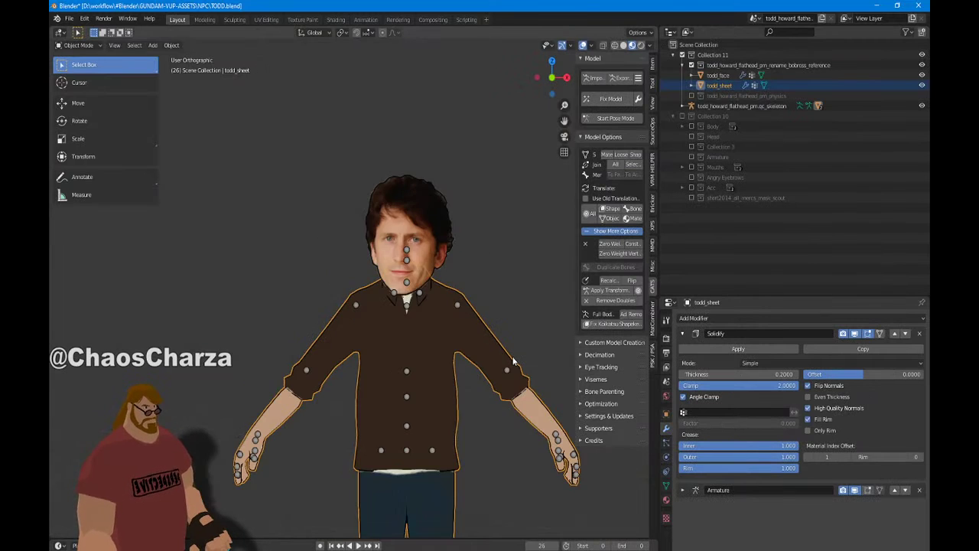
shift+middle_drag(457, 443, 428, 291)
scroll(405, 310, down, 3)
scroll(390, 333, up, 3)
middle_drag(390, 345, 382, 381)
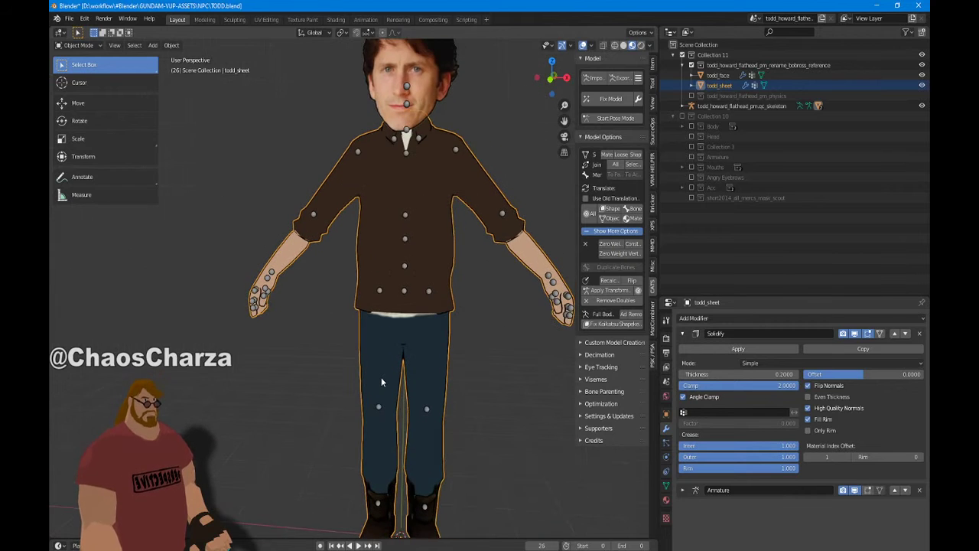
key(KP_1)
shift+middle_drag(453, 293, 439, 311)
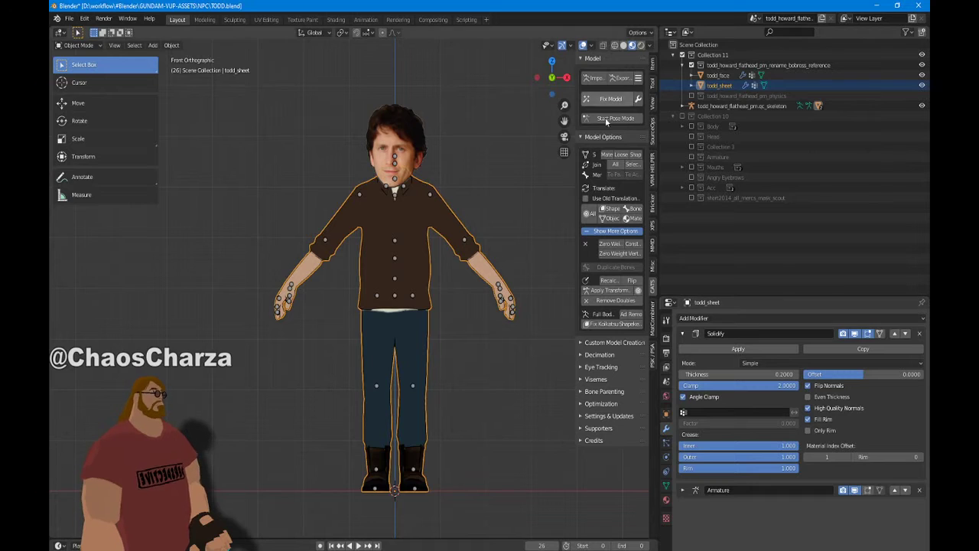
click(692, 178)
click(683, 178)
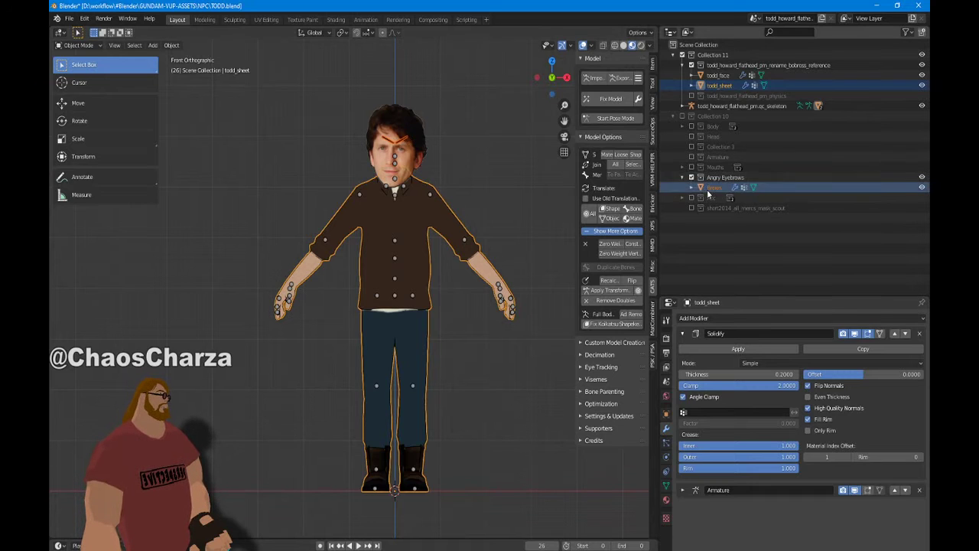
click(714, 187)
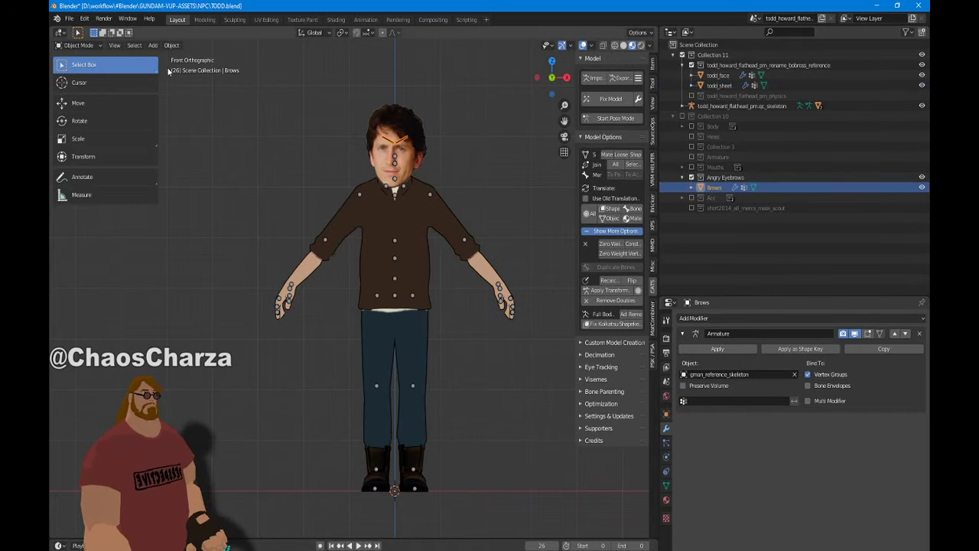
click(171, 45)
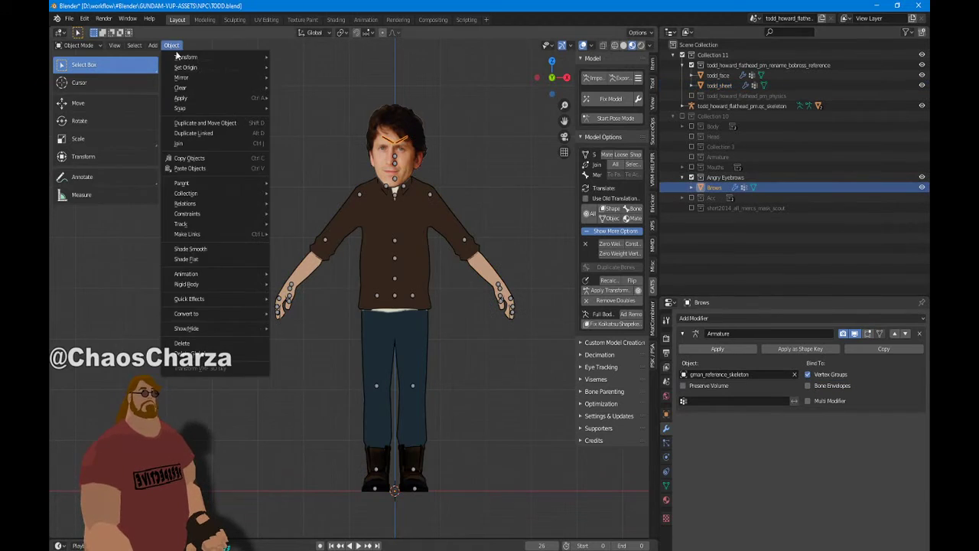
click(204, 123)
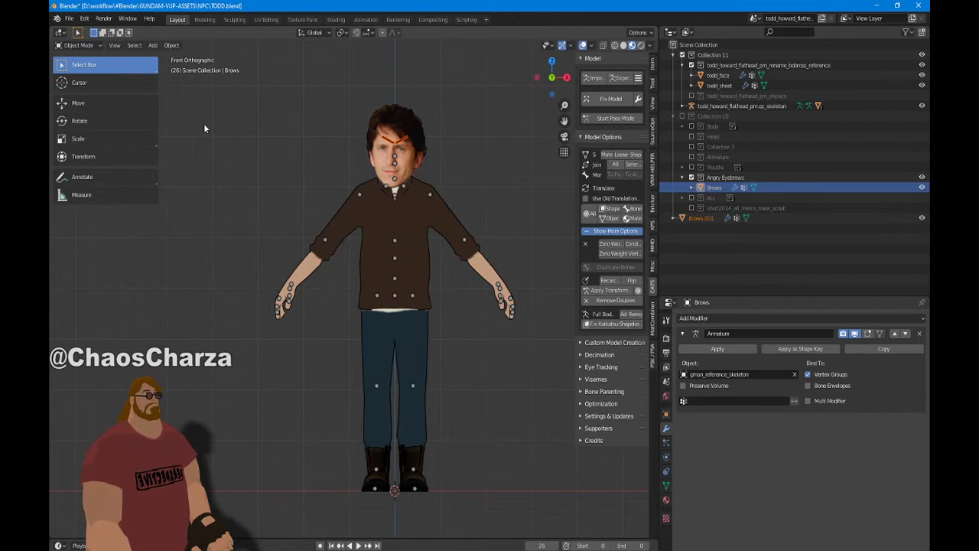
Exclude the Angry Eyebrows collection and rename Brows.001 to Brows
click(691, 178)
click(674, 116)
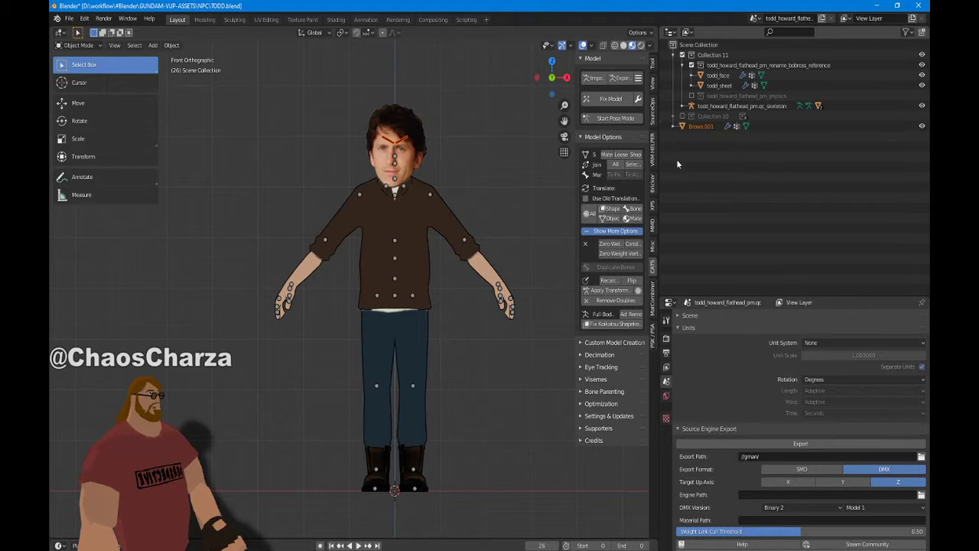
click(698, 127)
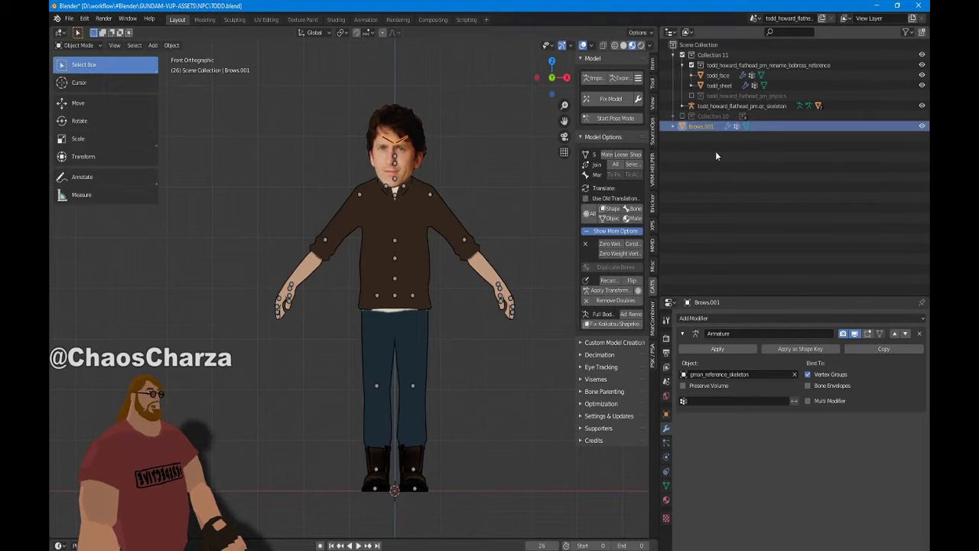
key(F2)
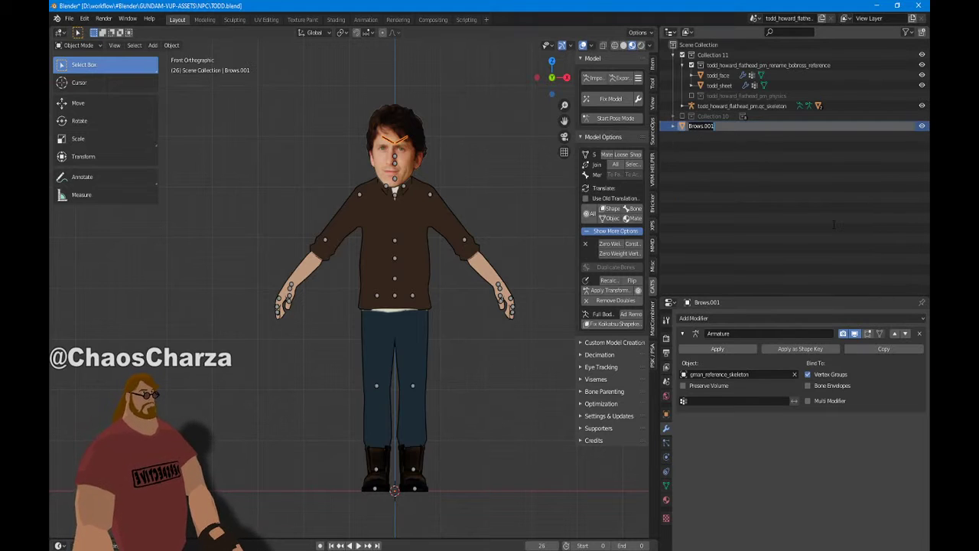
key(Right)
key(shift+Left)
key(shift+Left)
key(shift+Left)
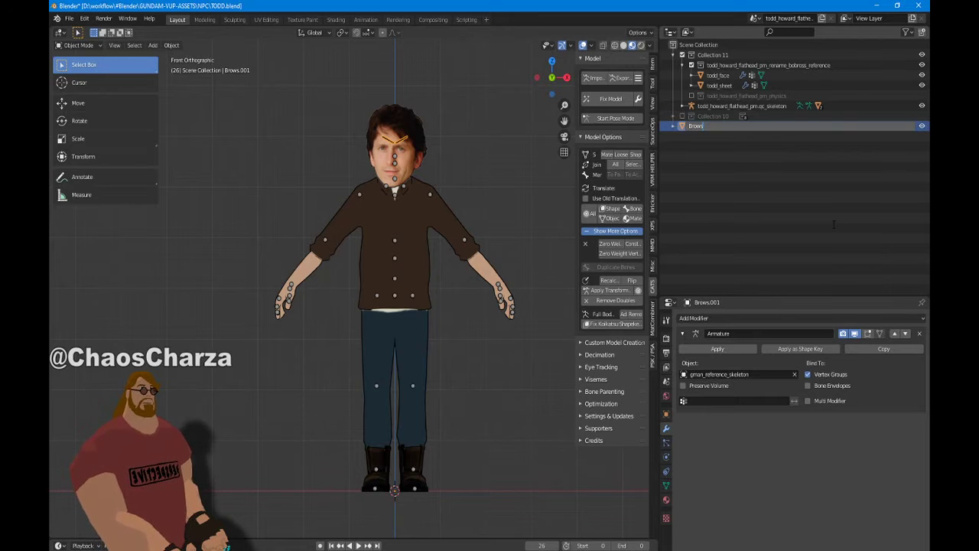
key(Return)
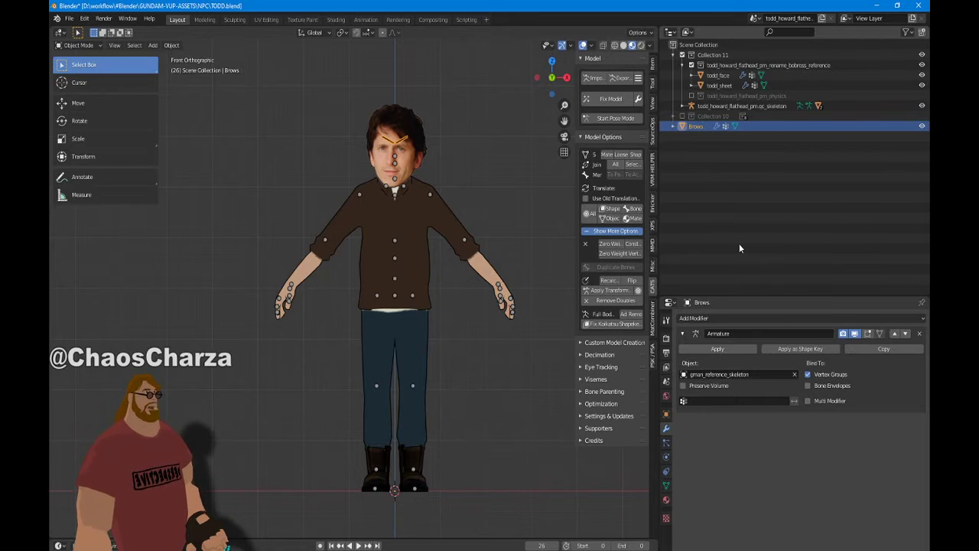
scroll(396, 169, up, 4)
Parent Brows to the Todd skeleton with Armature Deform
middle_drag(418, 257, 429, 309)
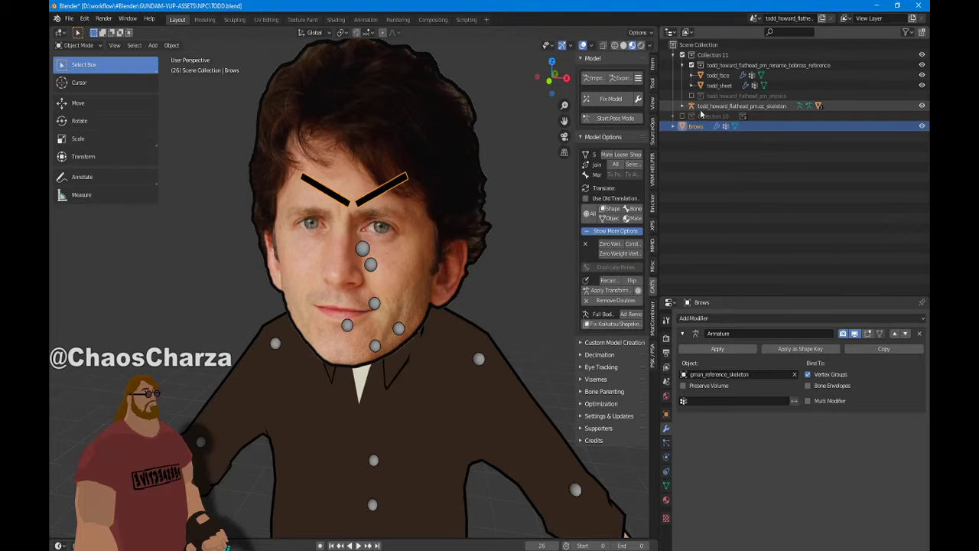
click(701, 106)
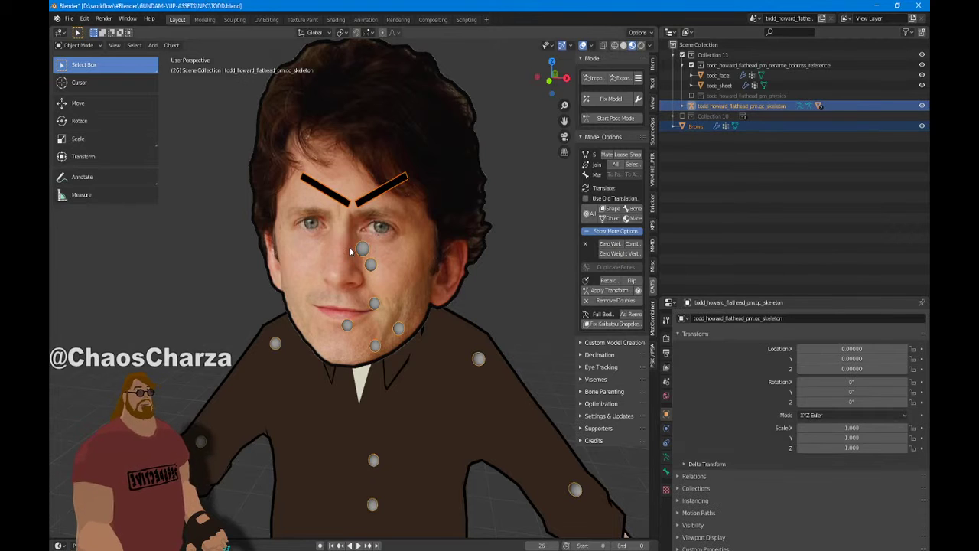
scroll(348, 244, down, 4)
scroll(342, 220, up, 2)
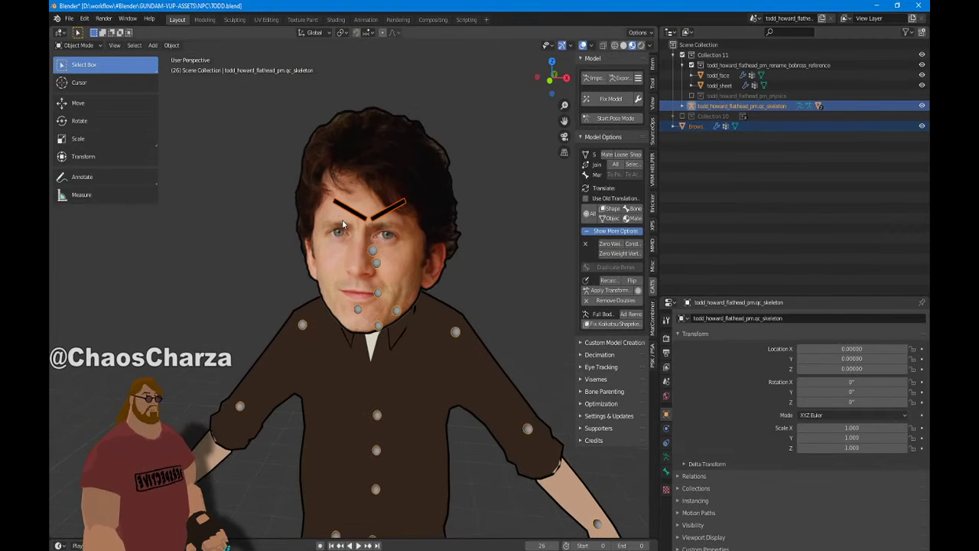
key(ctrl+p)
key(Down)
key(Down)
key(Down)
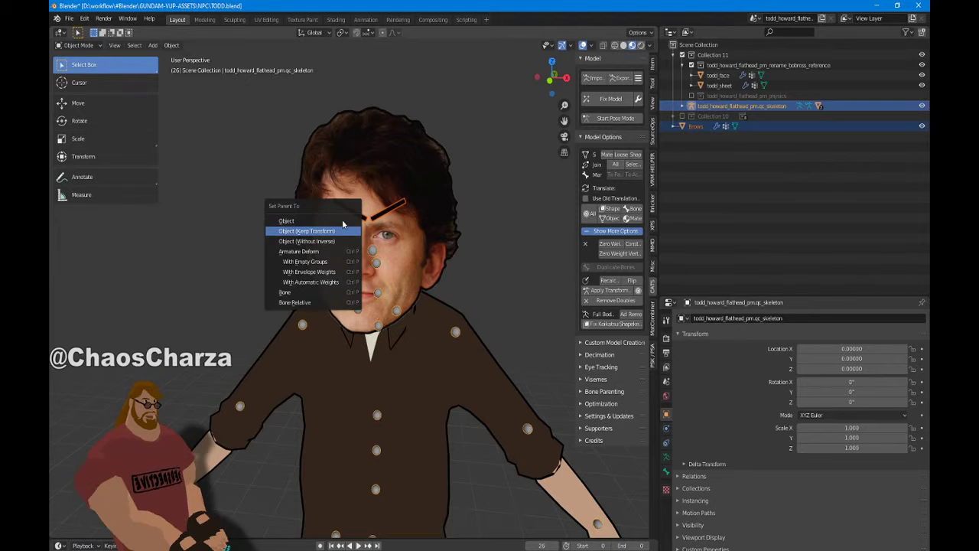
key(Return)
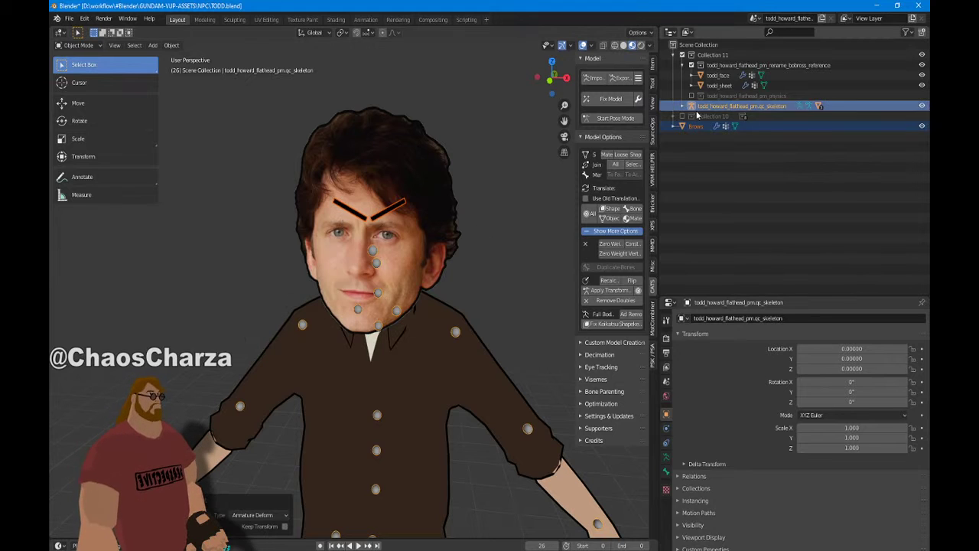
Move the Brows object into the flathead reference collection
drag(701, 130, 704, 65)
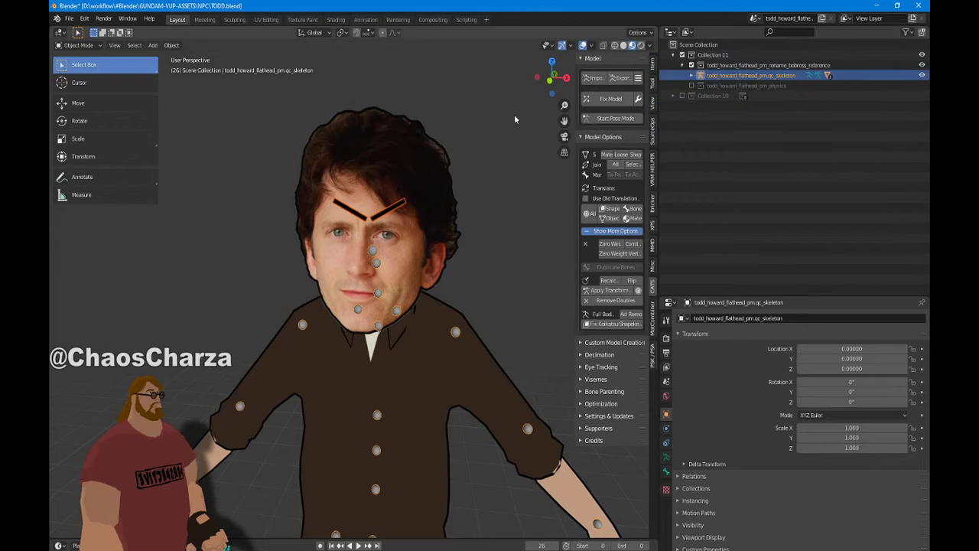
key(ctrl+z)
click(707, 155)
drag(698, 128, 709, 76)
Frame the head in front view and put Brows into Edit Mode
key(KP_1)
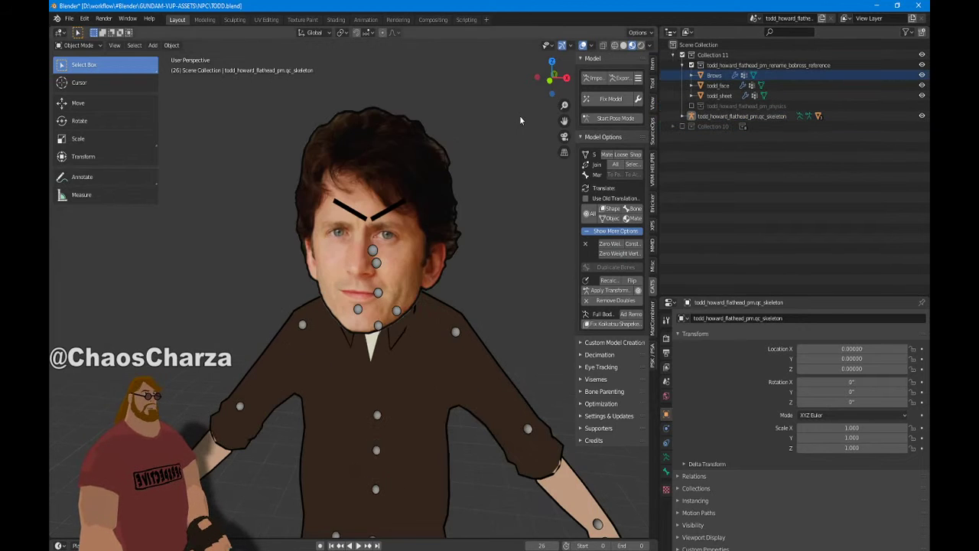
key(KP_Decimal)
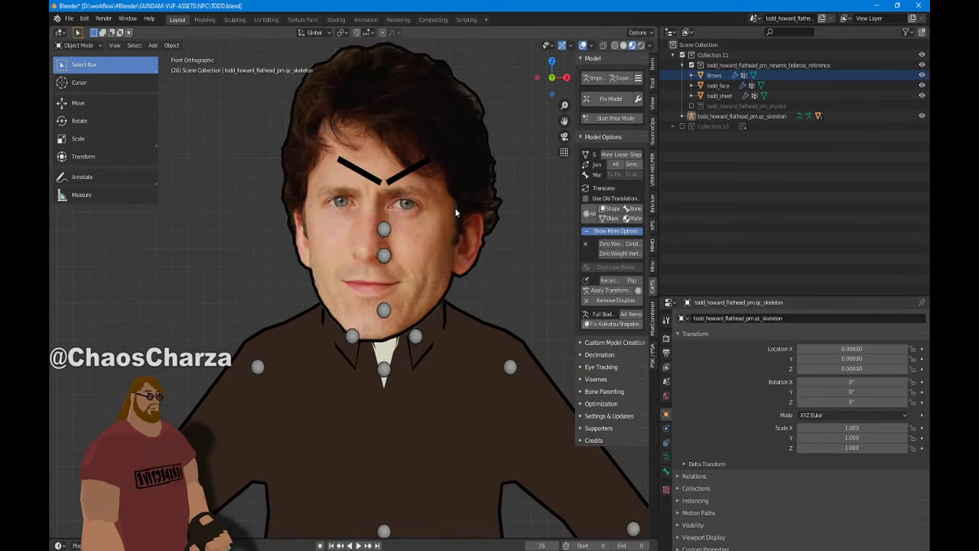
click(398, 181)
click(79, 46)
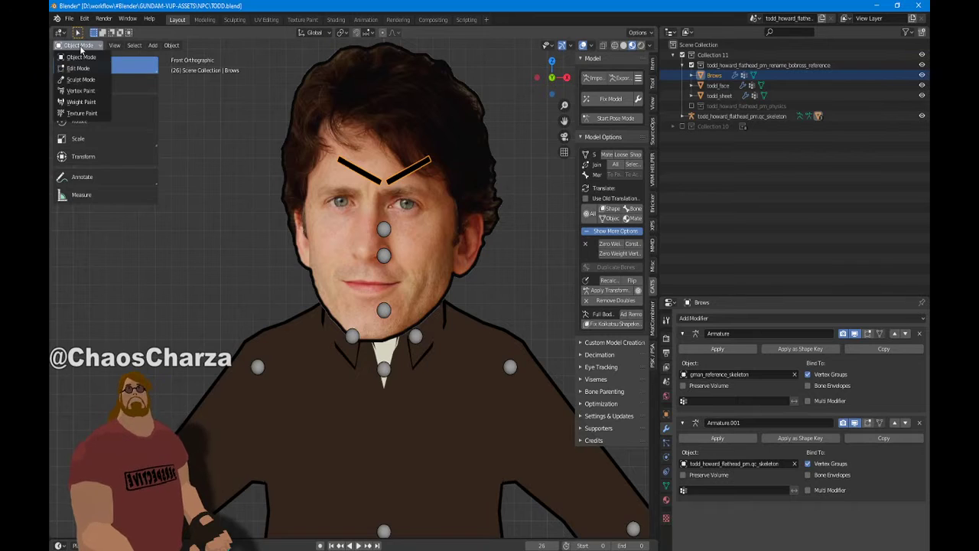
click(78, 68)
Select all the brow geometry and shift it sideways along X and down along Z
key(a)
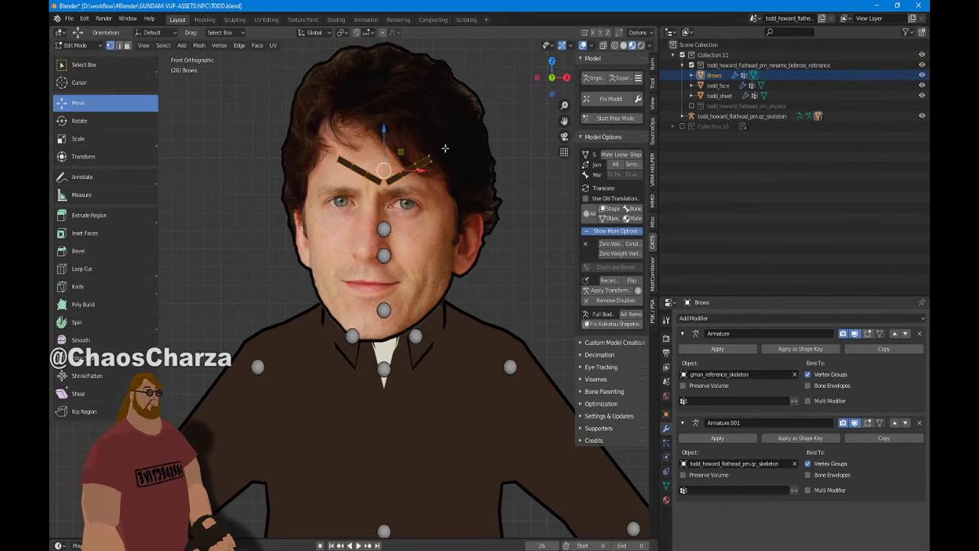
drag(421, 173, 403, 167)
drag(368, 120, 368, 152)
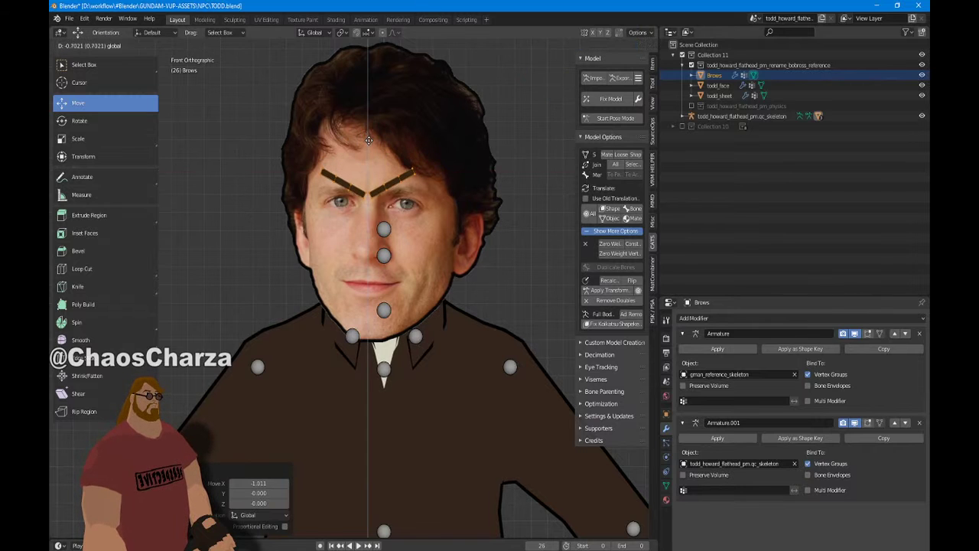
scroll(368, 152, up, 5)
scroll(360, 150, down, 5)
scroll(334, 142, up, 5)
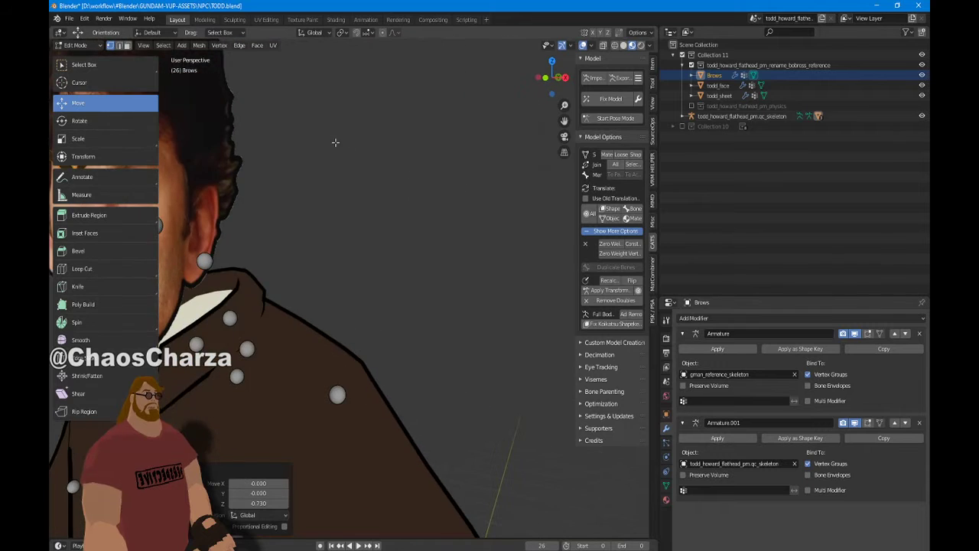
In the right side view, push the brows 0.811 along Y so they sit in front of the face
key(KP_3)
scroll(323, 169, down, 4)
scroll(485, 201, up, 3)
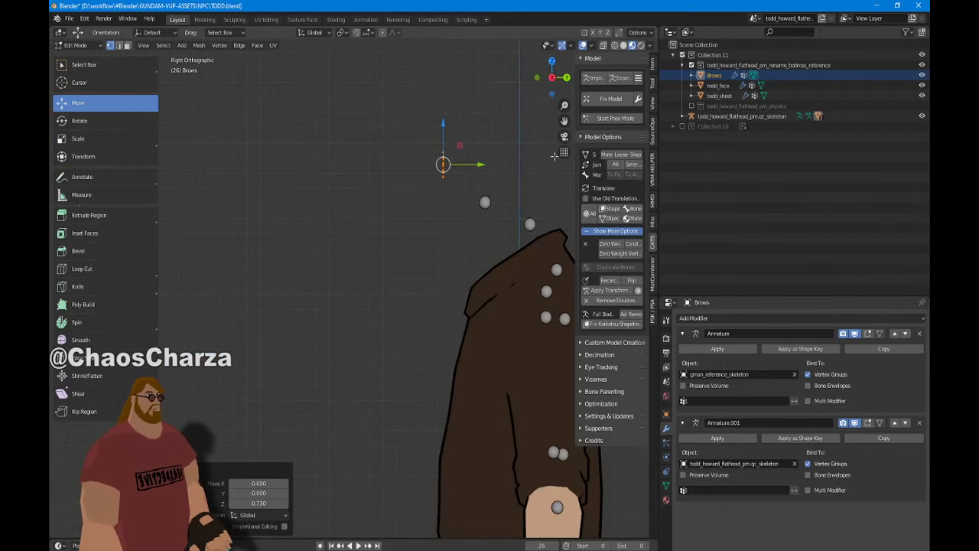
scroll(520, 177, down, 3)
middle_drag(520, 177, 504, 228)
drag(459, 238, 472, 243)
middle_drag(472, 243, 454, 321)
scroll(454, 337, up, 5)
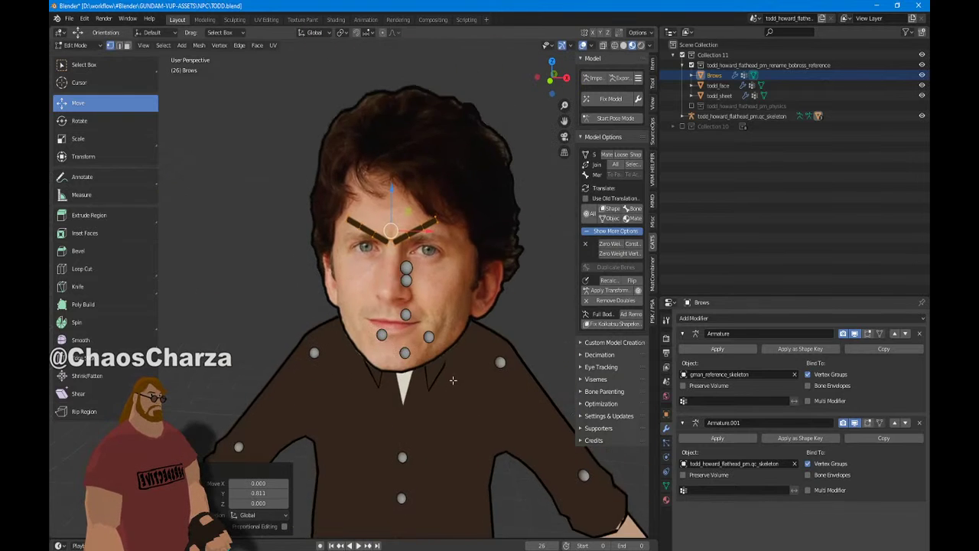
scroll(454, 352, up, 5)
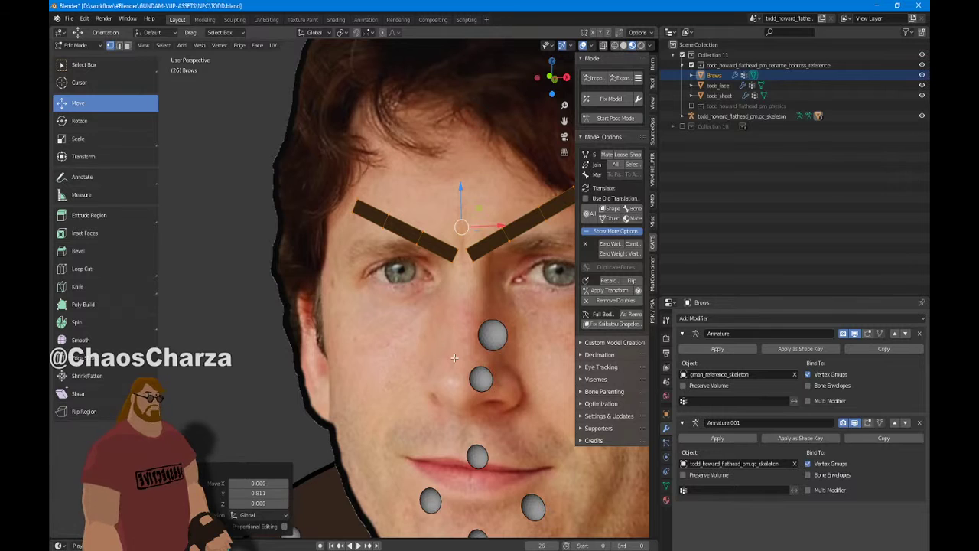
scroll(268, 184, down, 4)
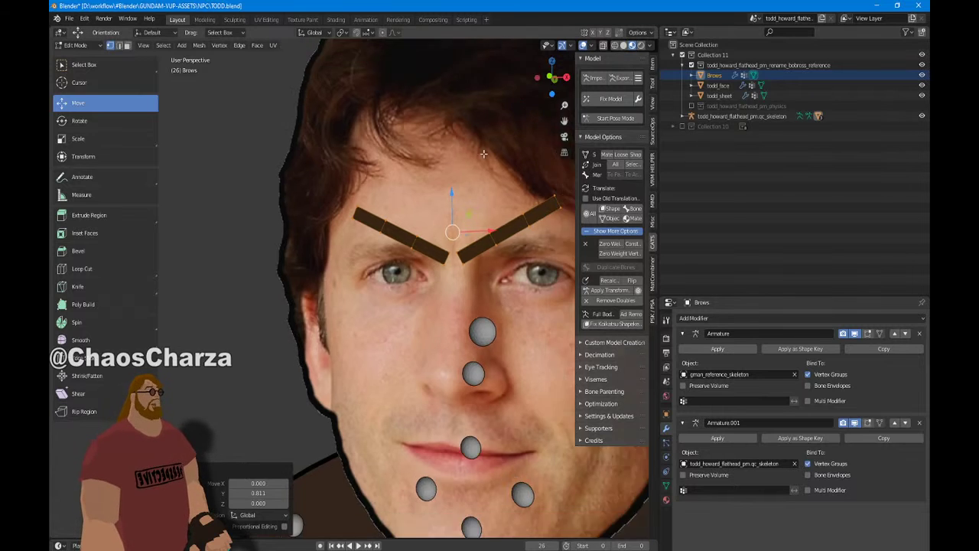
Deselect the brow geometry and switch back to Object Mode
click(268, 184)
scroll(269, 183, down, 4)
scroll(269, 184, up, 3)
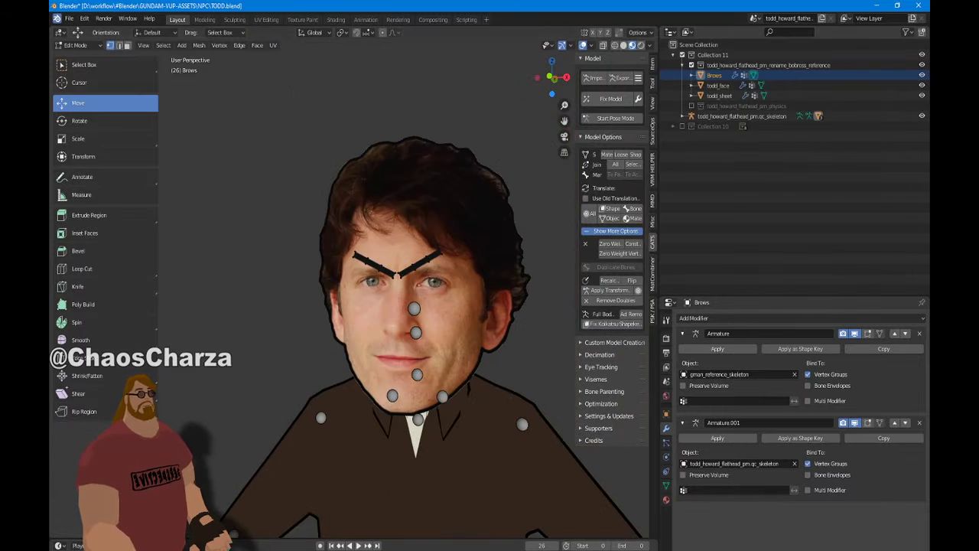
click(75, 45)
click(78, 58)
middle_drag(416, 117, 535, 109)
Snap to Front Orthographic view and zoom in to check the brows above Todd's eyes
key(KP_1)
scroll(376, 157, down, 2)
scroll(376, 158, up, 3)
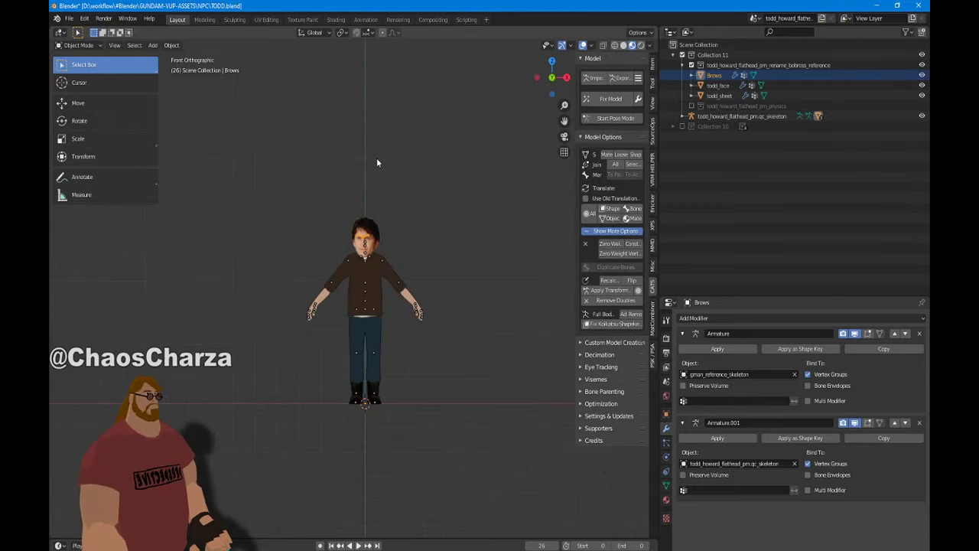
scroll(498, 241, up, 3)
scroll(498, 240, down, 2)
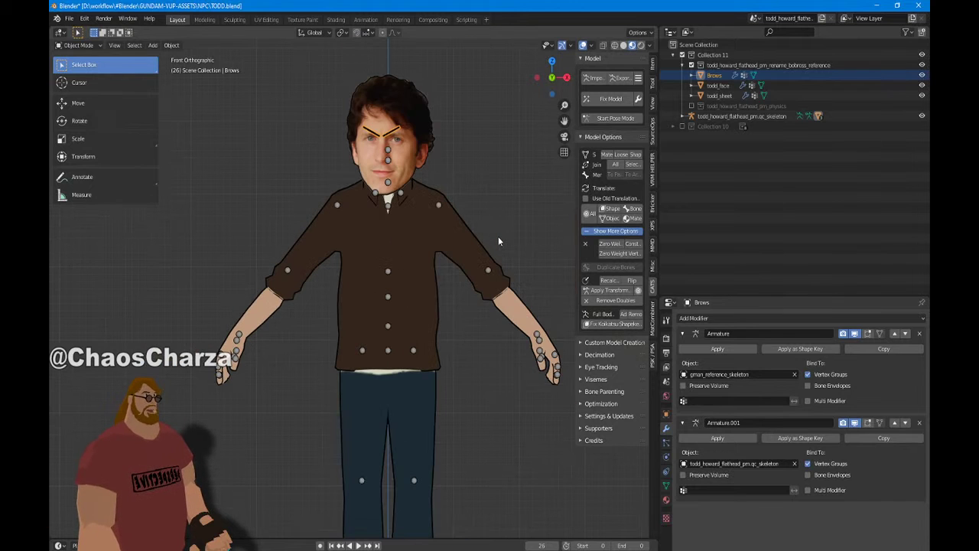
click(71, 18)
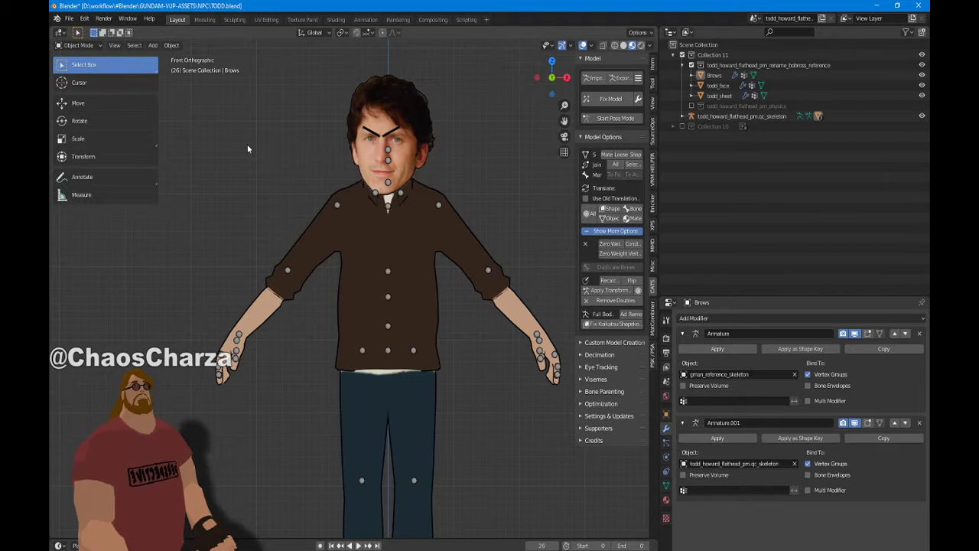
Save As the project in the NPC folder, appending _VRM to make the file name TODD_VRM.blend
click(69, 18)
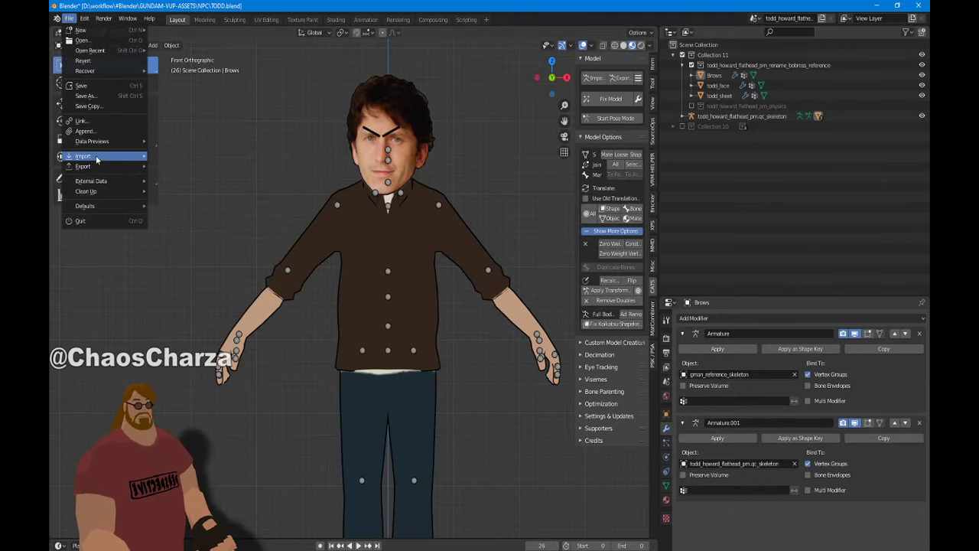
mouse_move(96, 159)
click(87, 97)
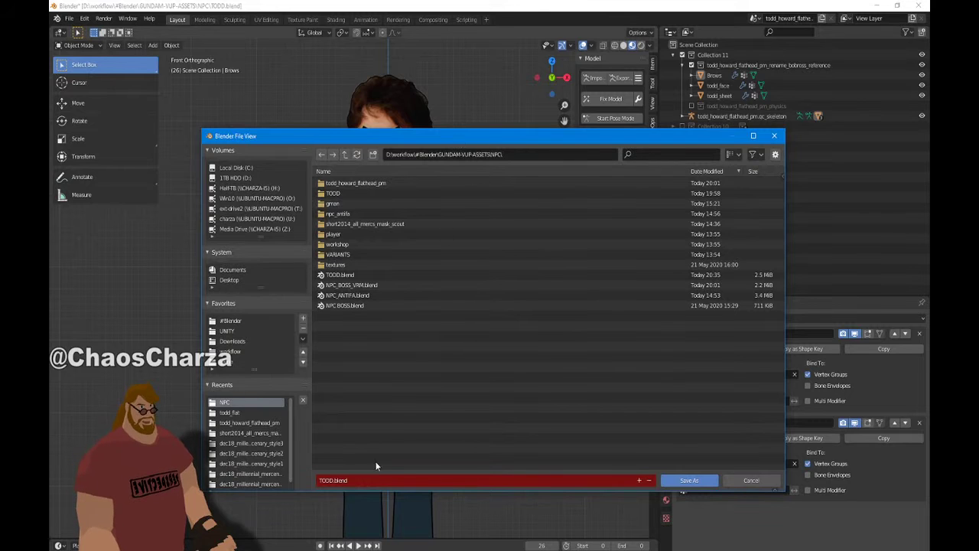
click(390, 481)
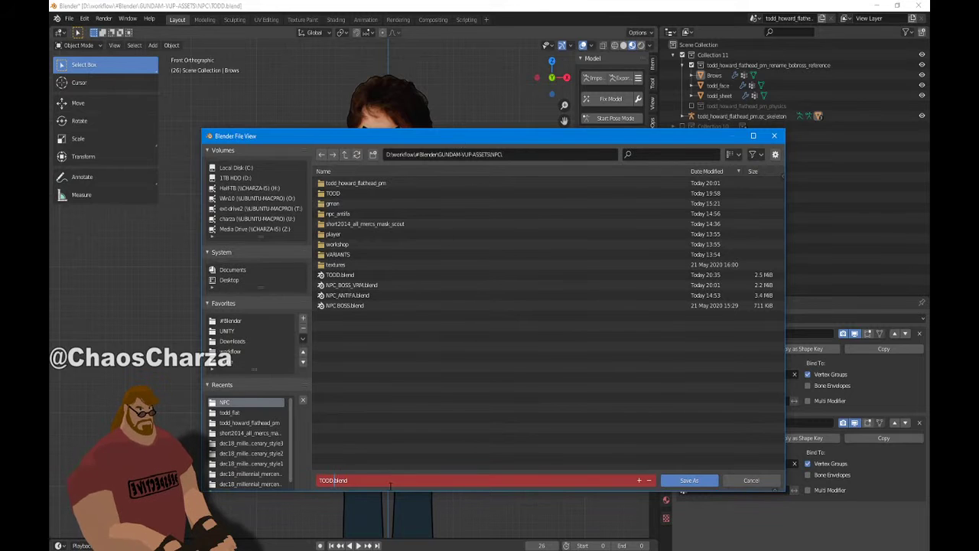
text(_V)
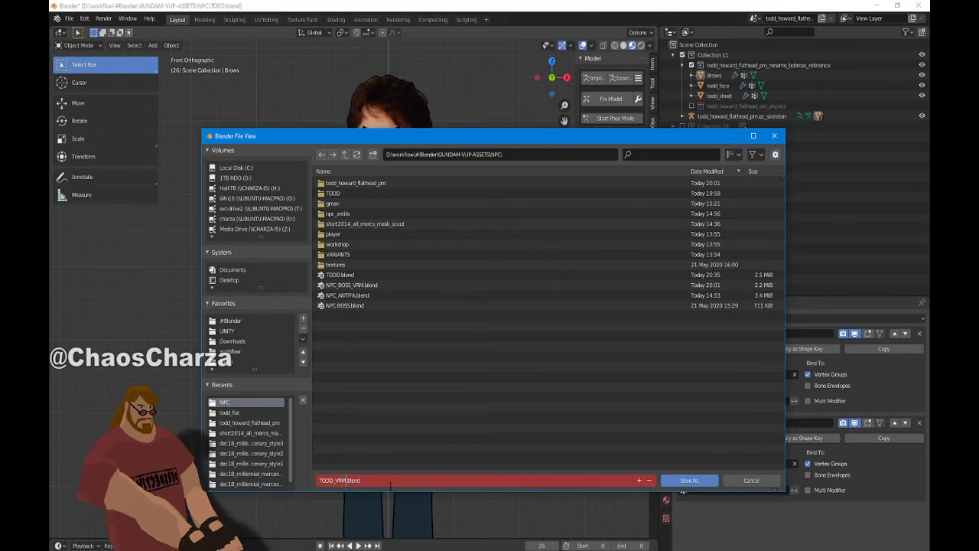
text(RM)
key(Return)
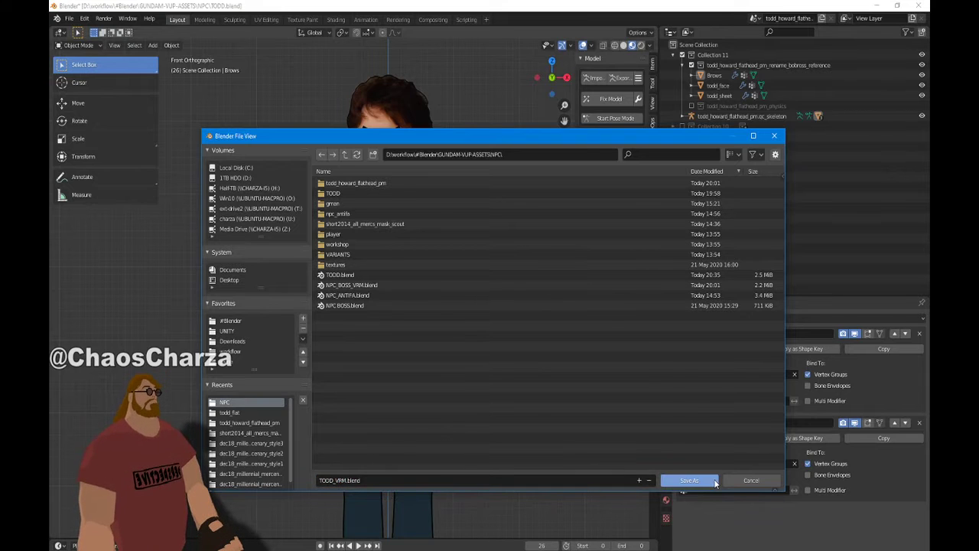
click(708, 480)
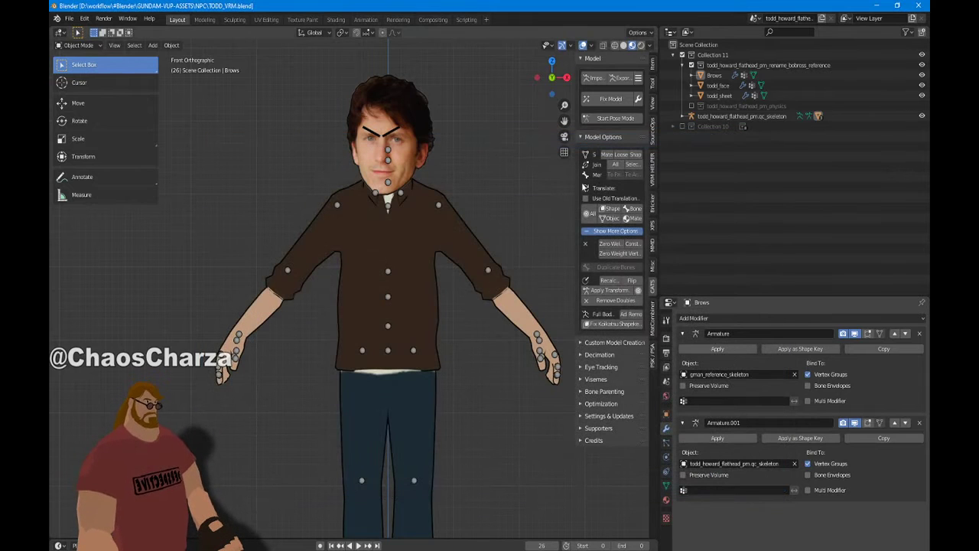
Select todd_face with Brows active, join them with Ctrl+J, and check the result from the front
middle_drag(456, 219, 413, 473)
scroll(445, 245, up, 3)
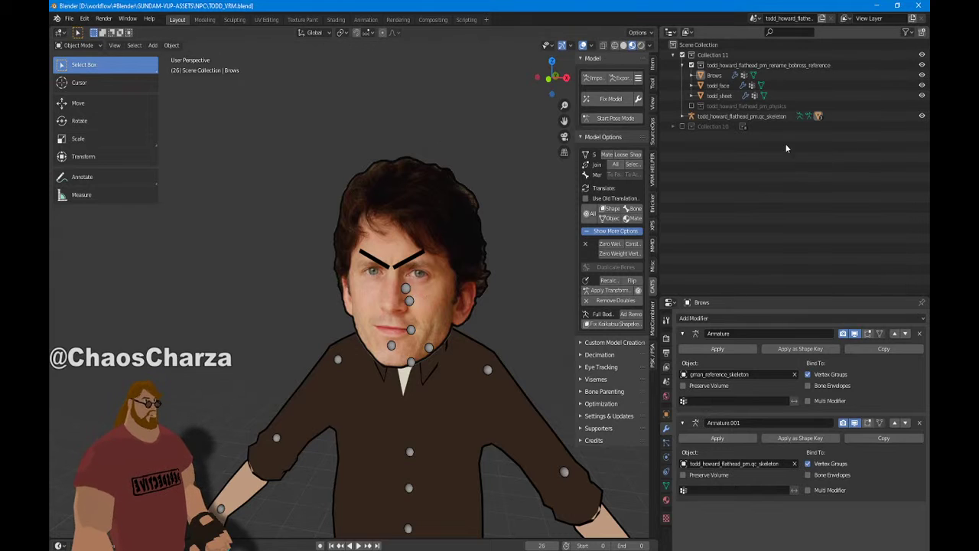
click(719, 86)
click(716, 75)
shift+click(719, 86)
key(ctrl+j)
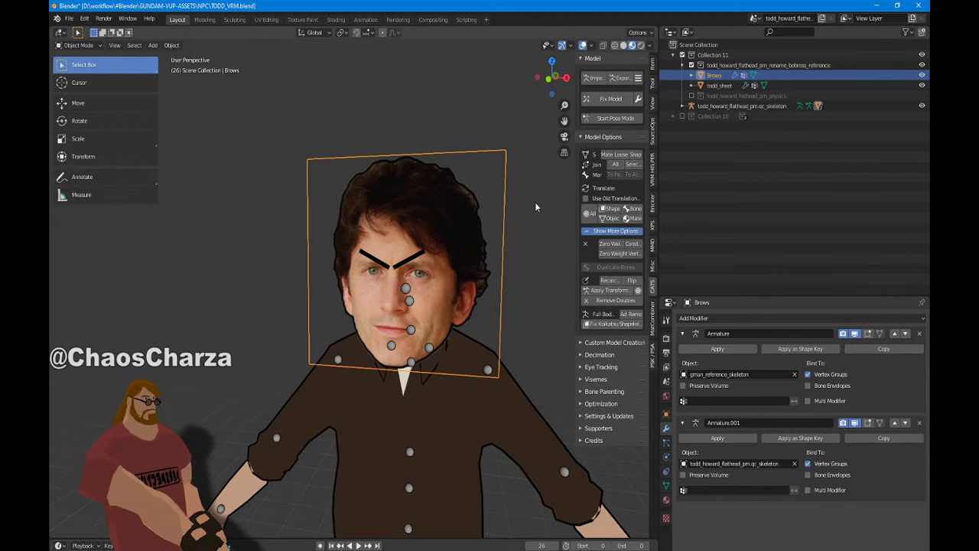
scroll(516, 229, down, 3)
scroll(505, 243, up, 1)
middle_drag(505, 248, 516, 267)
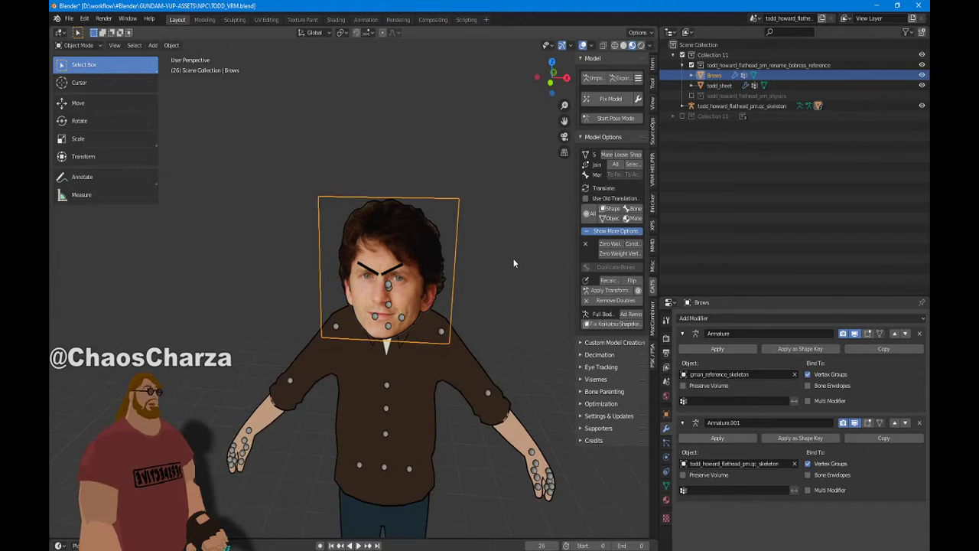
key(KP_1)
middle_drag(530, 271, 323, 265)
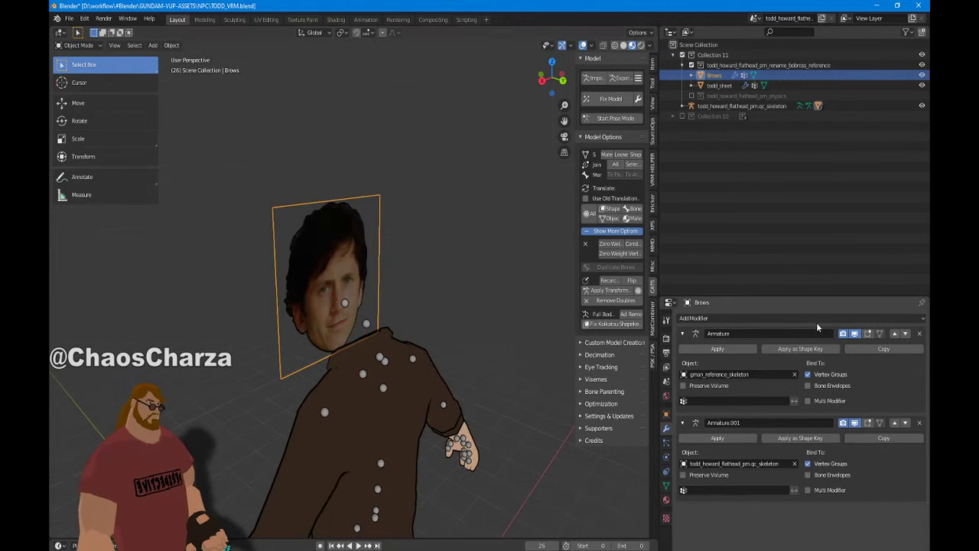
Remove the gman_sheet, Outline and Speaker material slots from the Brows object
click(666, 498)
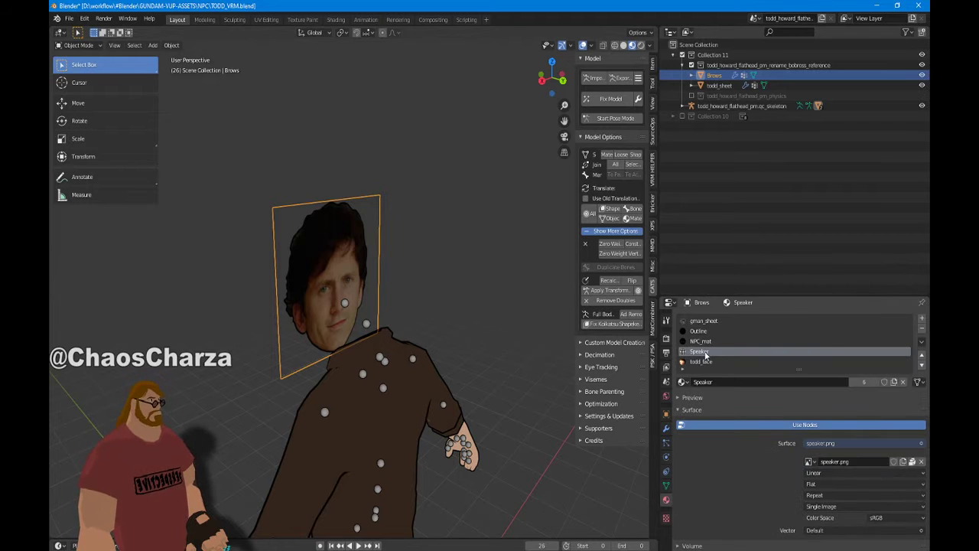
click(738, 322)
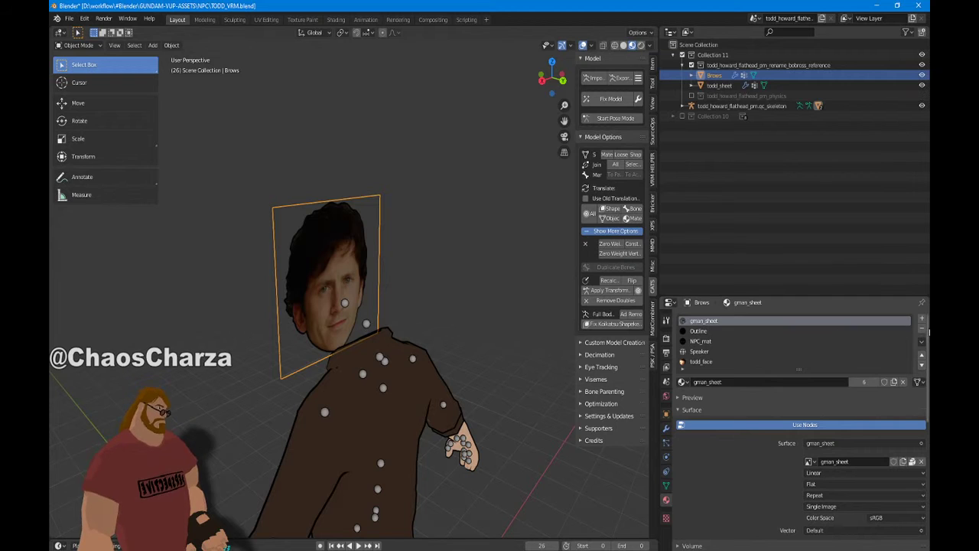
click(922, 329)
click(922, 329)
middle_drag(266, 279, 316, 213)
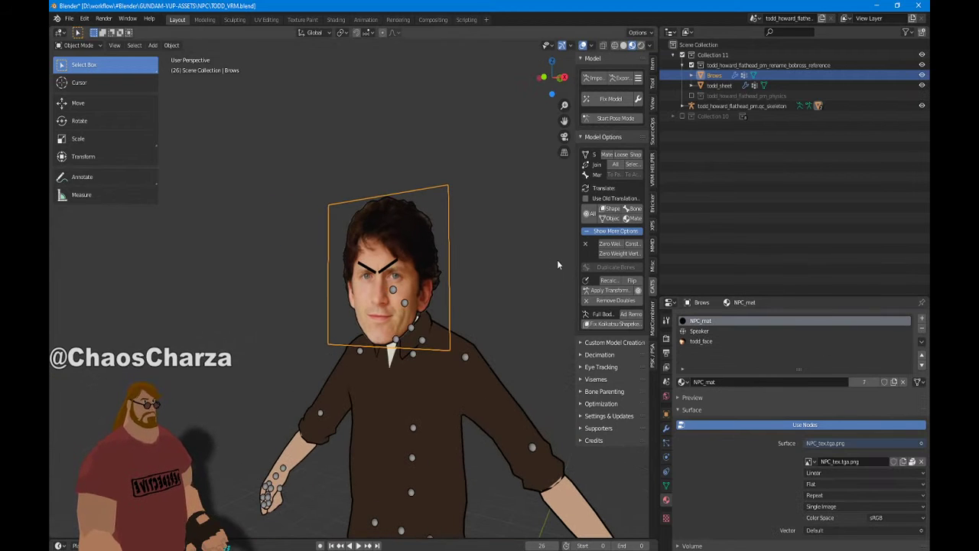
click(746, 332)
click(922, 329)
Enable Backface Culling on the todd_face material and check the head from behind and front
middle_drag(498, 379, 459, 365)
scroll(416, 383, up, 3)
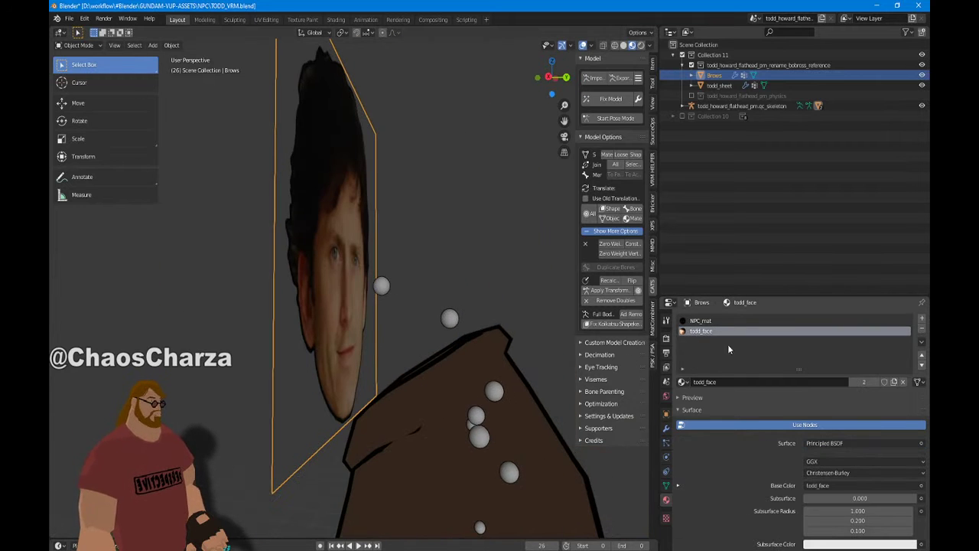
scroll(904, 482, down, 6)
scroll(904, 494, down, 5)
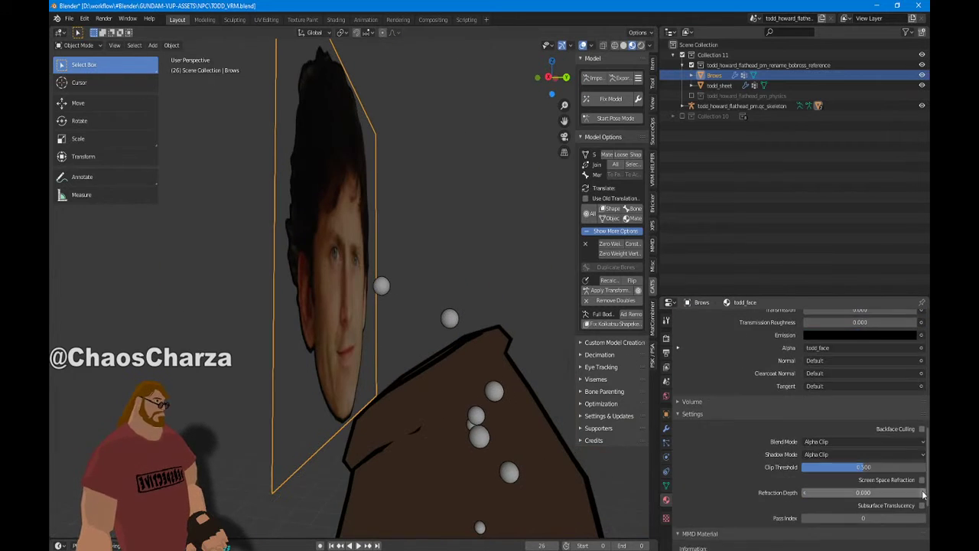
click(921, 428)
middle_drag(473, 356, 452, 386)
key(KP_1)
scroll(276, 385, down, 6)
scroll(507, 343, up, 3)
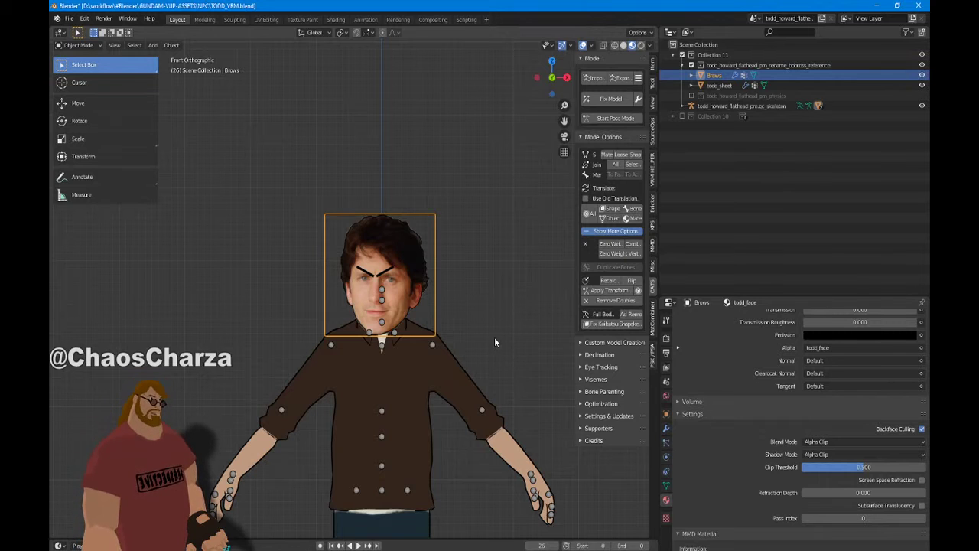
scroll(494, 336, up, 3)
Add a Basis shape key and a second shape key to Brows, renaming the second one Anger
shift+middle_drag(431, 279, 381, 221)
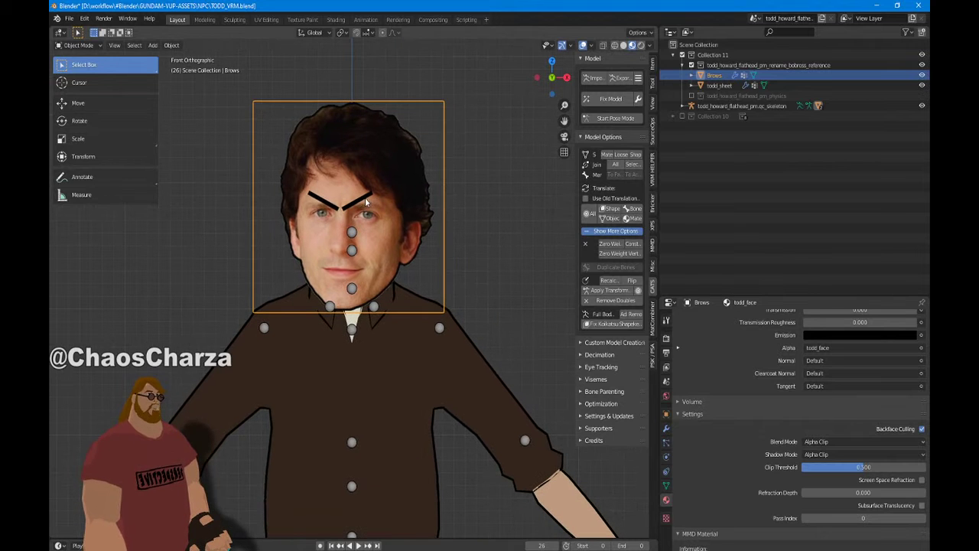
click(666, 486)
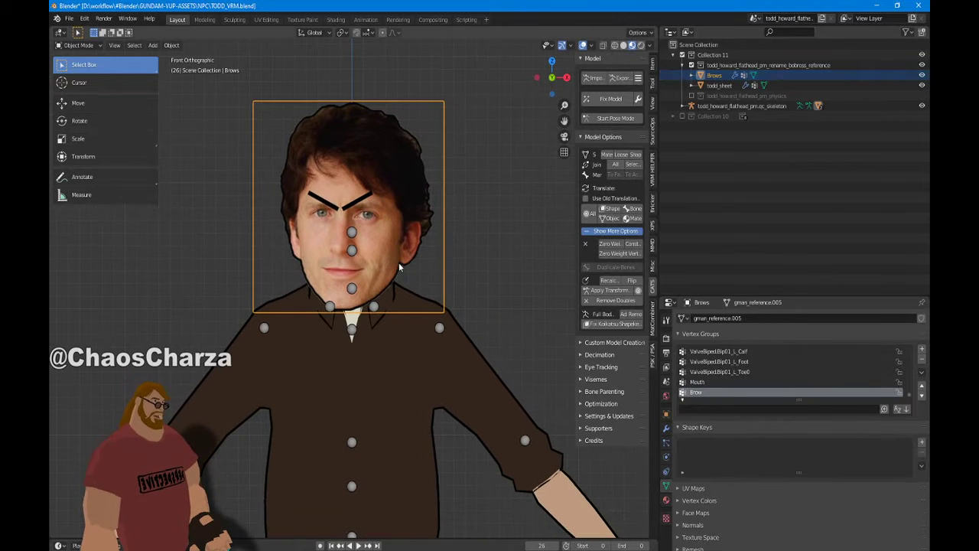
click(922, 444)
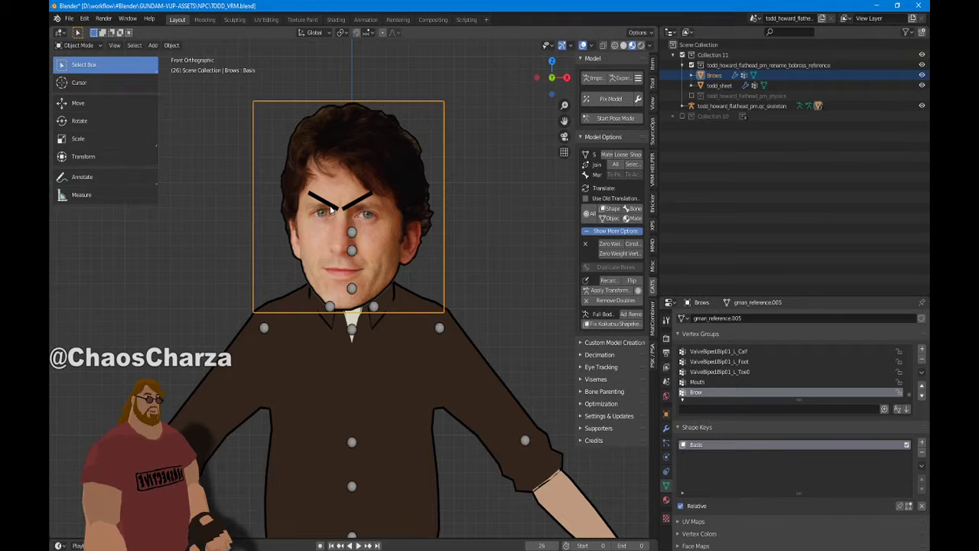
click(922, 444)
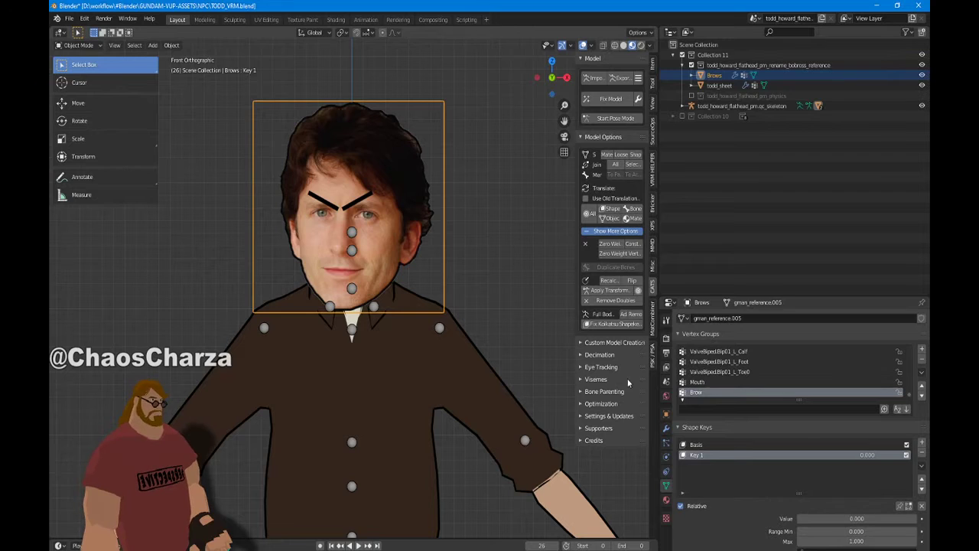
double_click(701, 456)
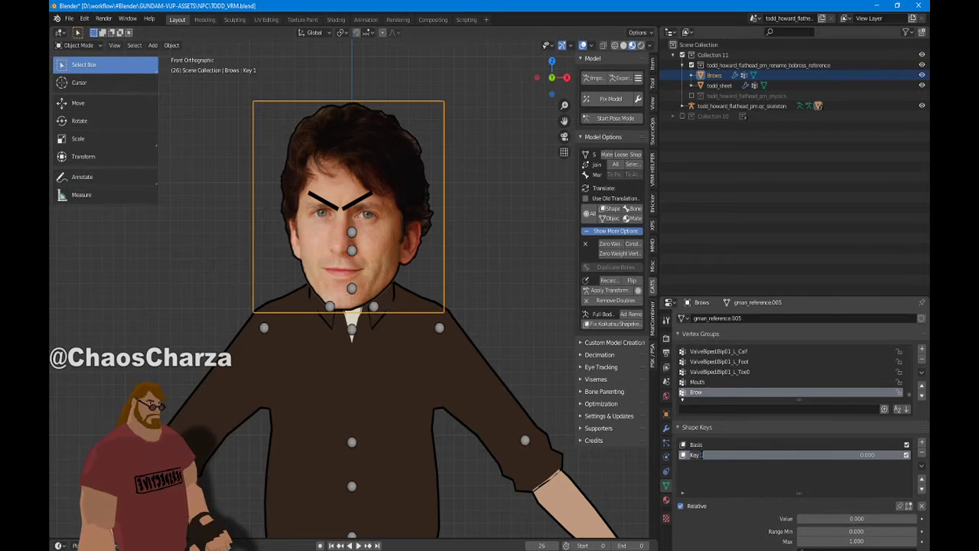
text(Ar)
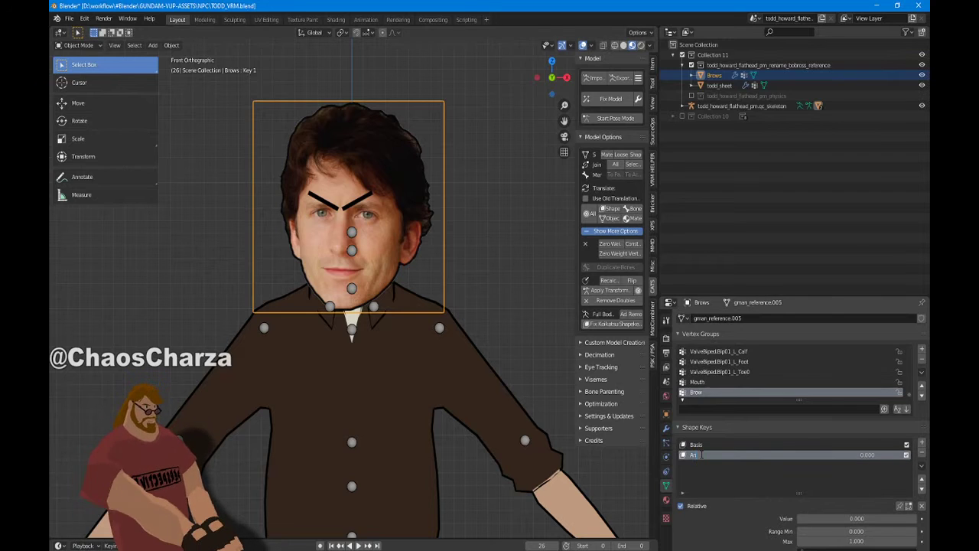
text(r)
key(Return)
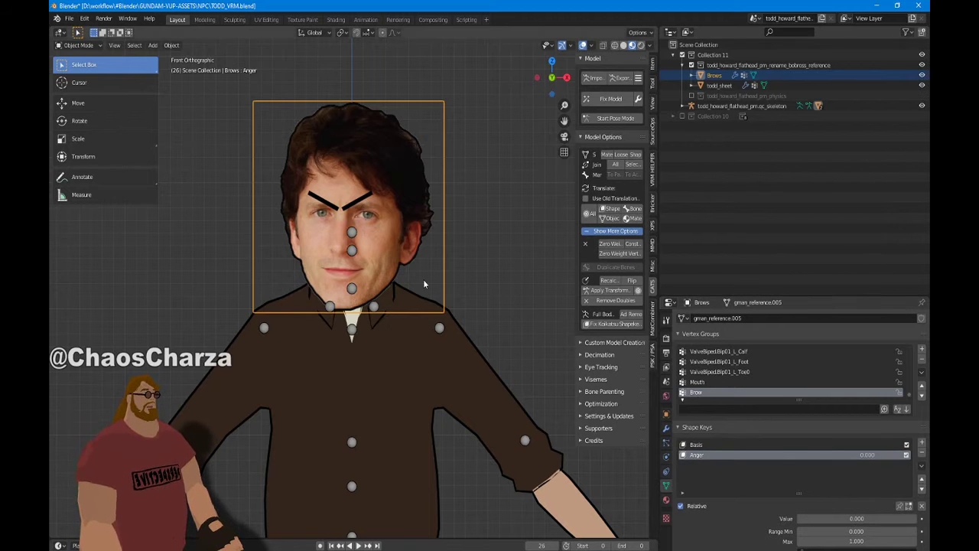
click(83, 46)
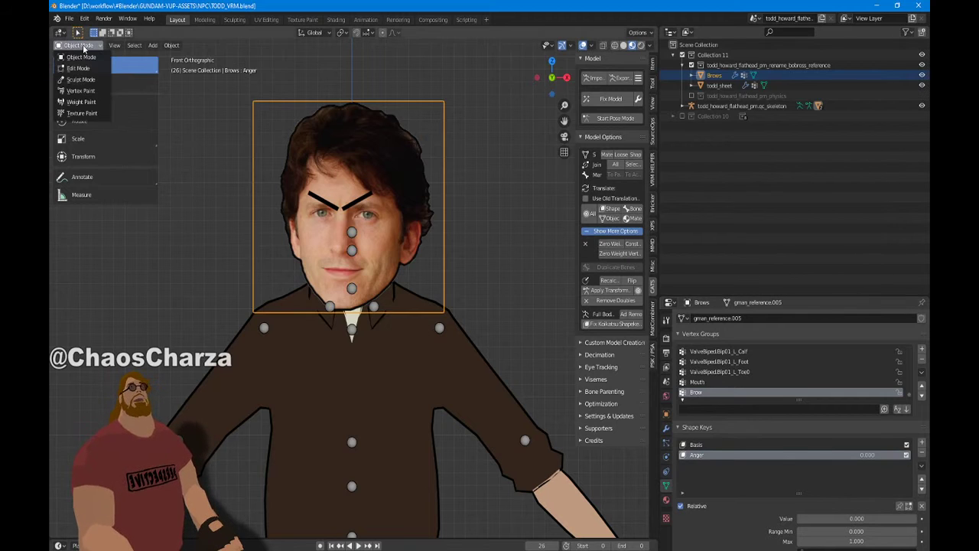
In Edit Mode, select all the brow geometry assigned to the NPC_mat material
click(78, 68)
scroll(396, 253, up, 5)
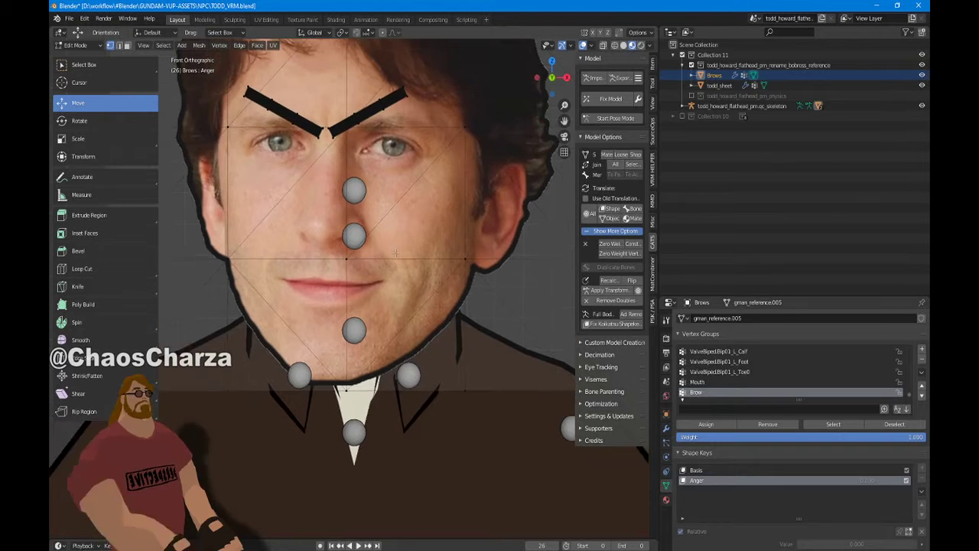
shift+middle_drag(396, 253, 418, 372)
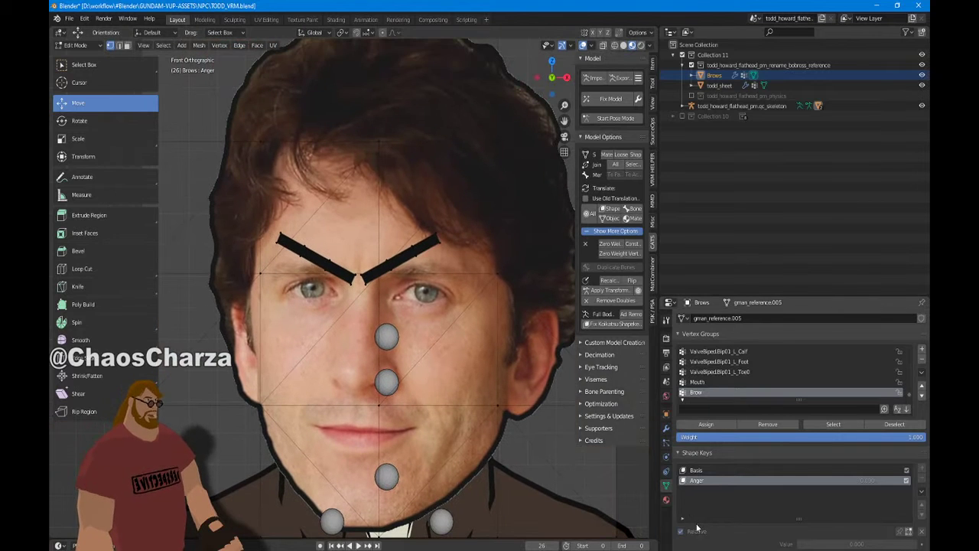
click(666, 500)
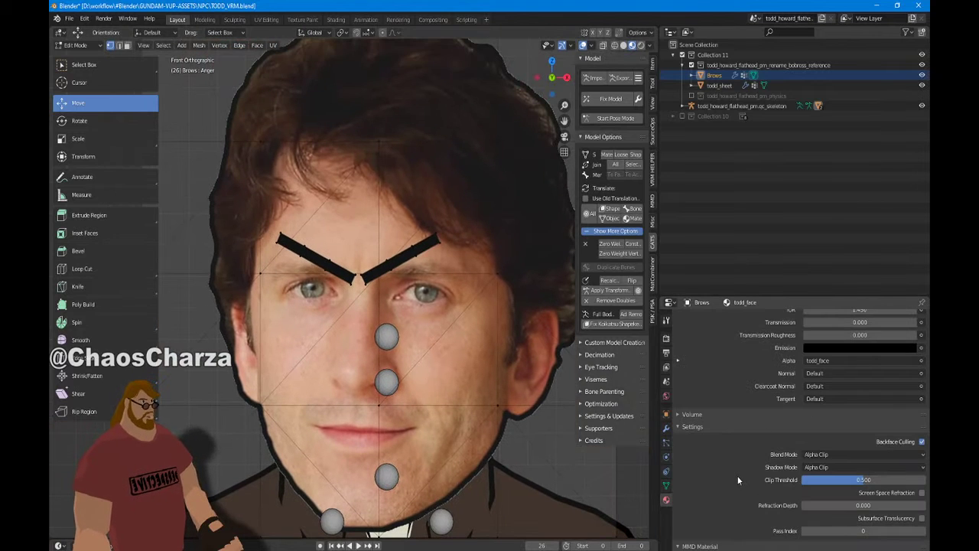
scroll(738, 479, up, 15)
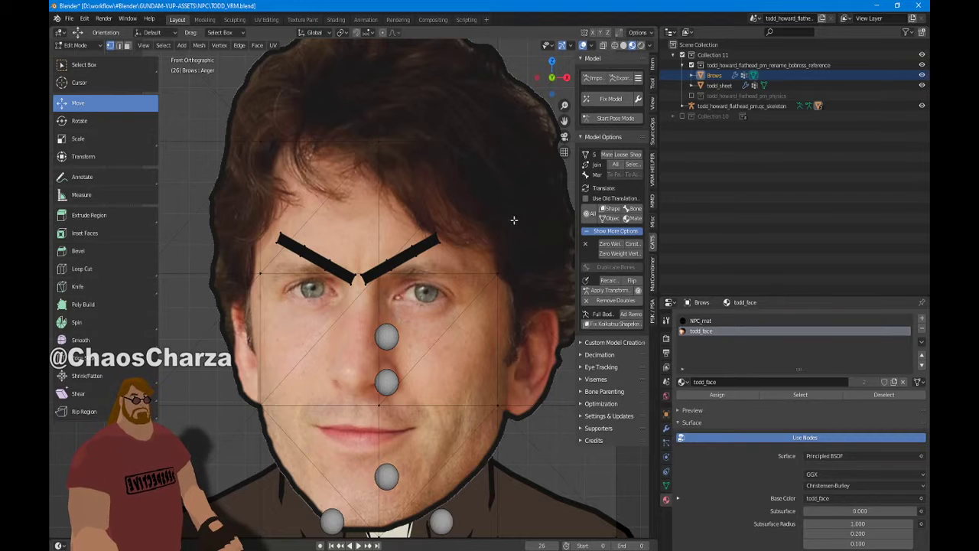
click(741, 321)
click(800, 394)
Scale the selected brows to 0 with S 0 so they collapse out of sight
scroll(388, 303, down, 6)
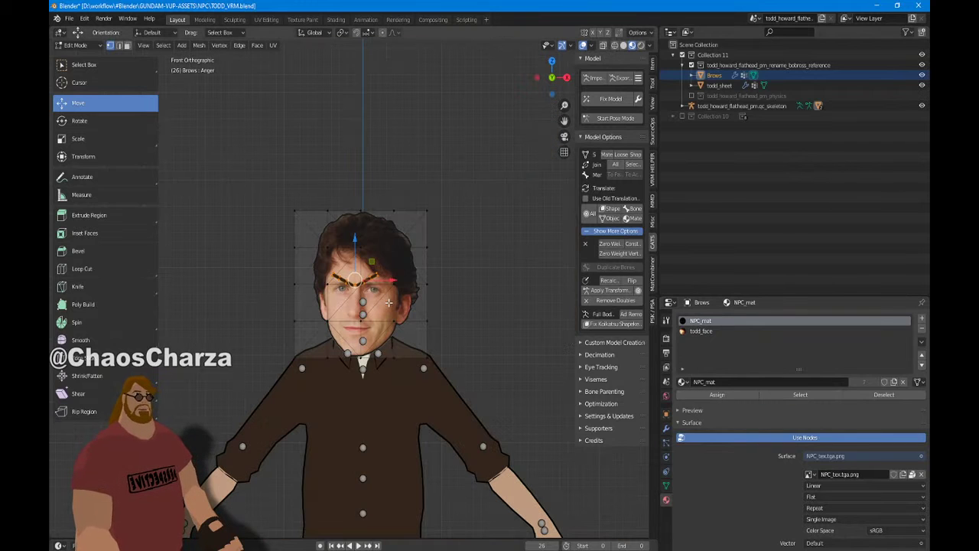
scroll(389, 303, up, 5)
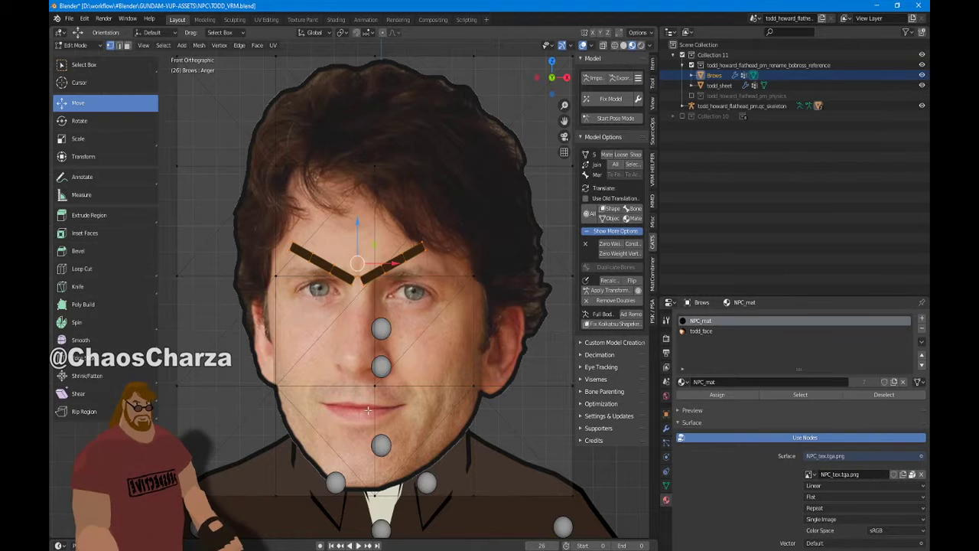
scroll(383, 217, down, 3)
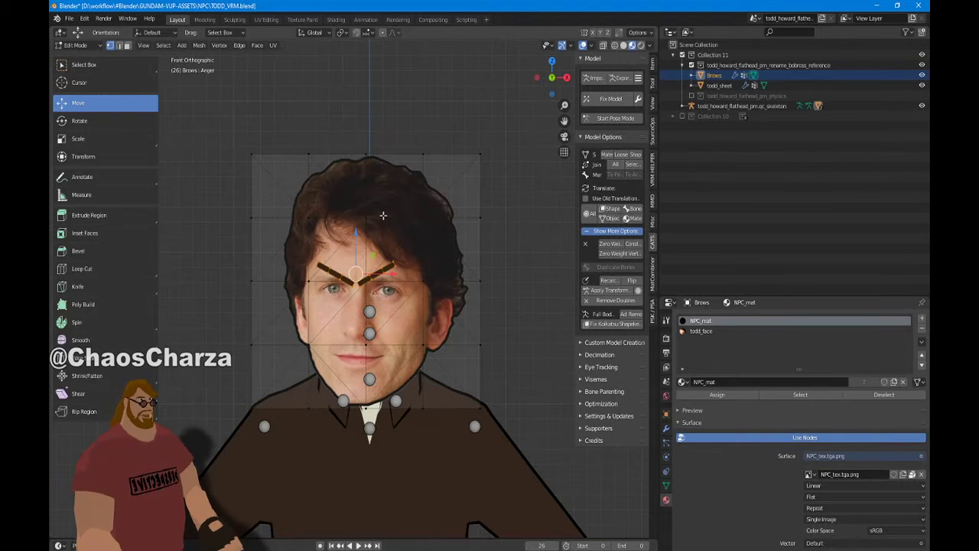
text(s0)
key(Return)
scroll(390, 215, up, 5)
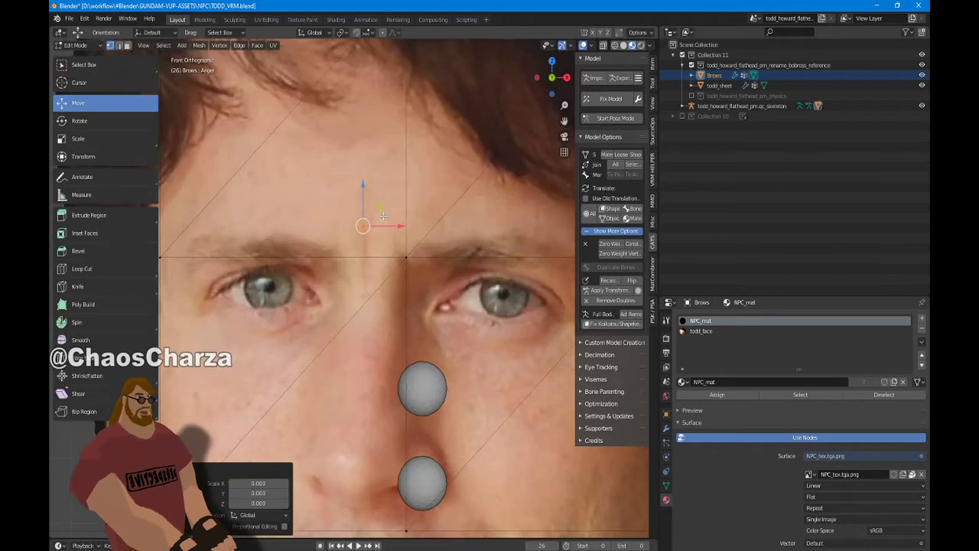
scroll(401, 213, down, 2)
middle_drag(401, 213, 305, 263)
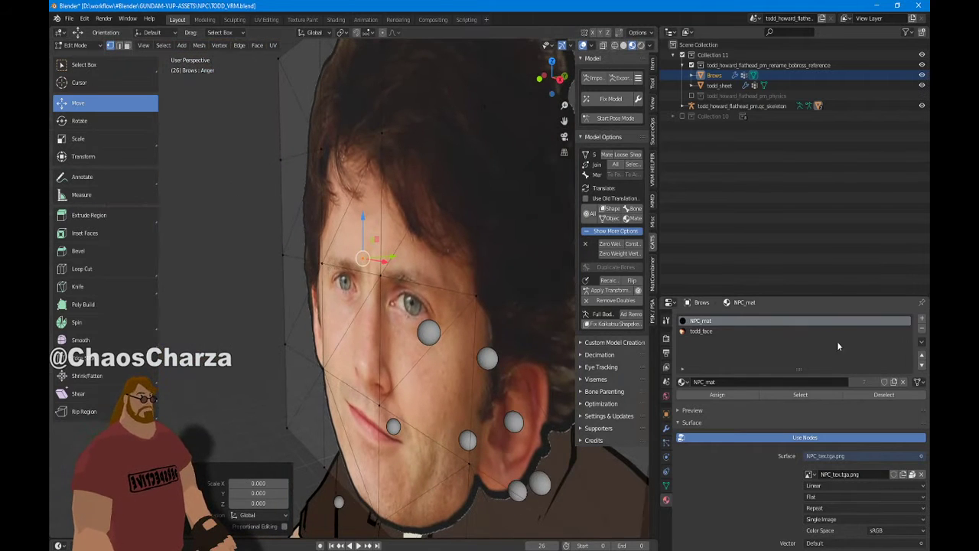
Apply the Anger shape key to the Basis through Shape Key Specials, producing Anger-Old
click(665, 485)
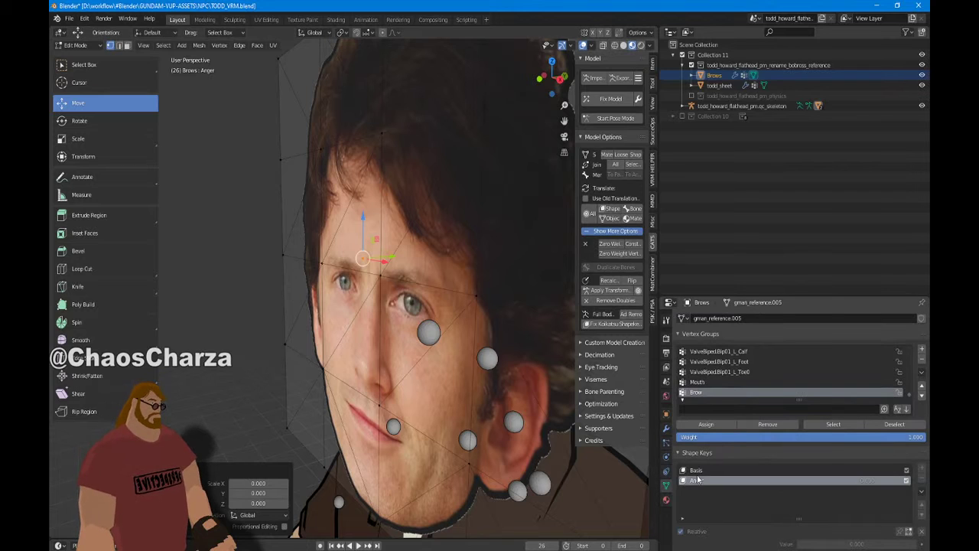
click(700, 470)
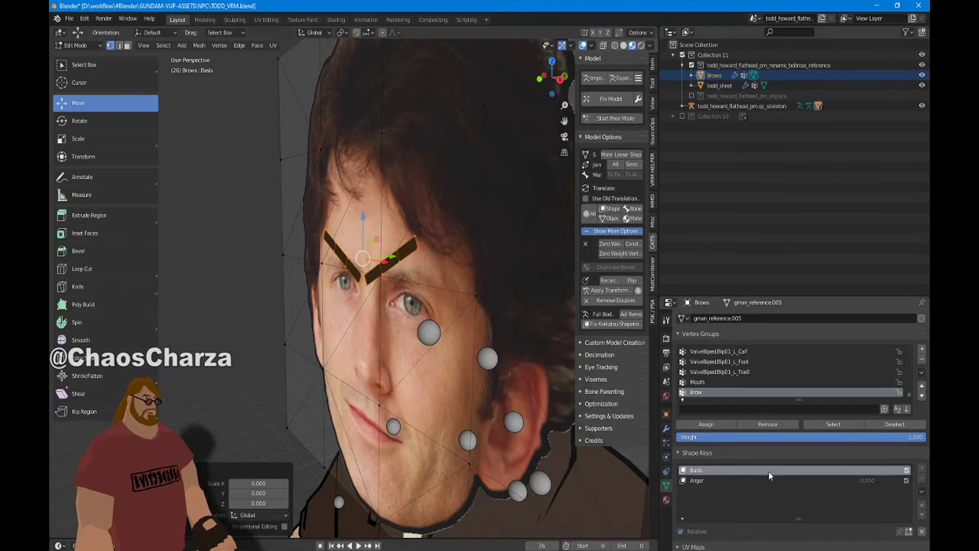
click(716, 479)
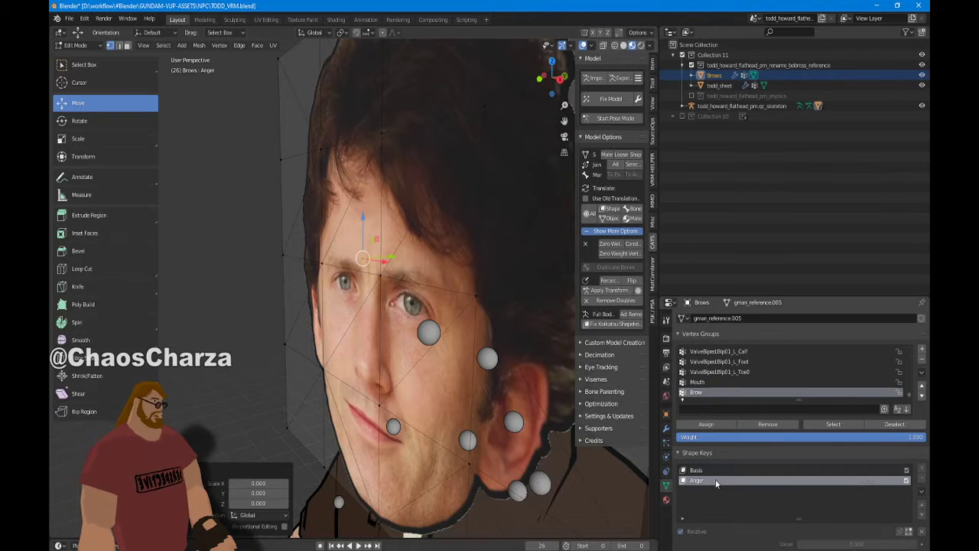
click(922, 490)
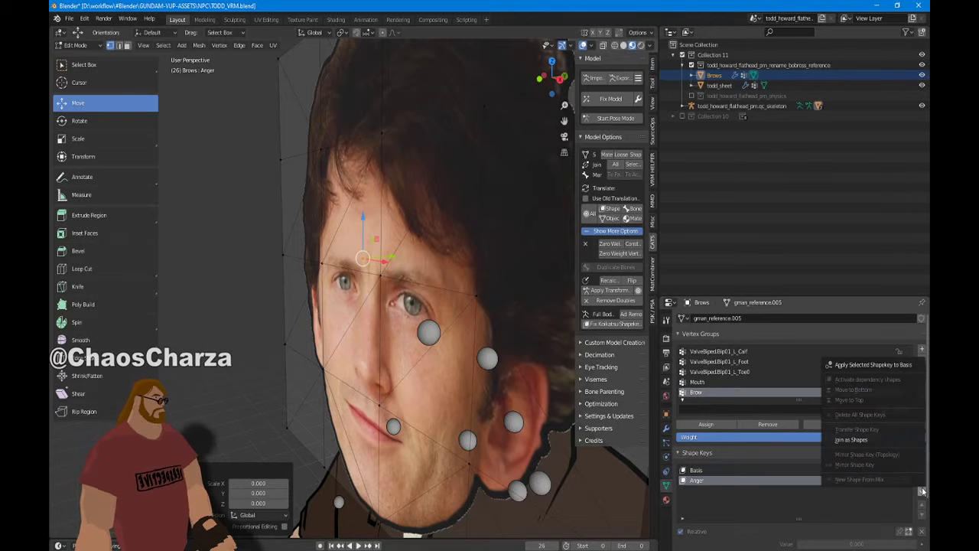
click(880, 365)
click(713, 470)
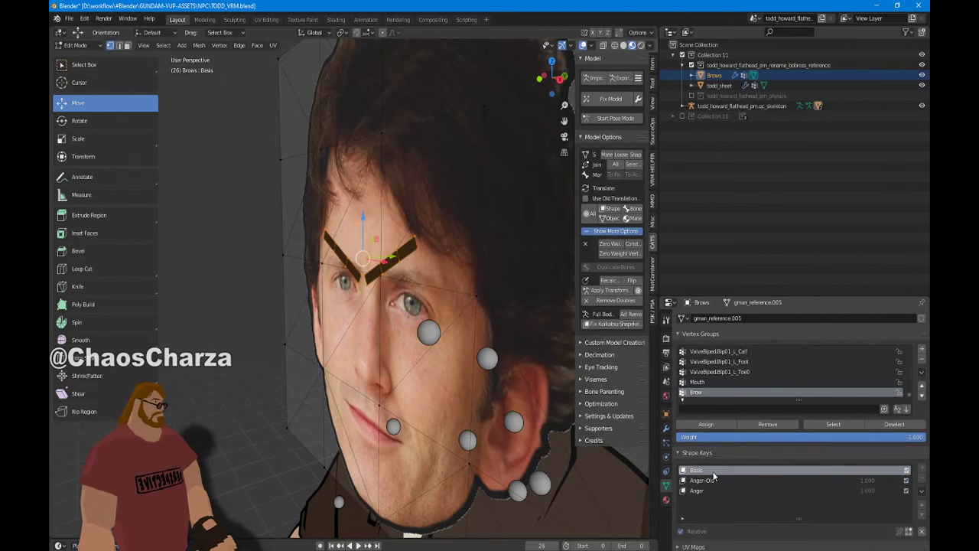
Compare the Basis and Anger-Old shapes, select the new Anger key, and return to Object Mode
click(716, 480)
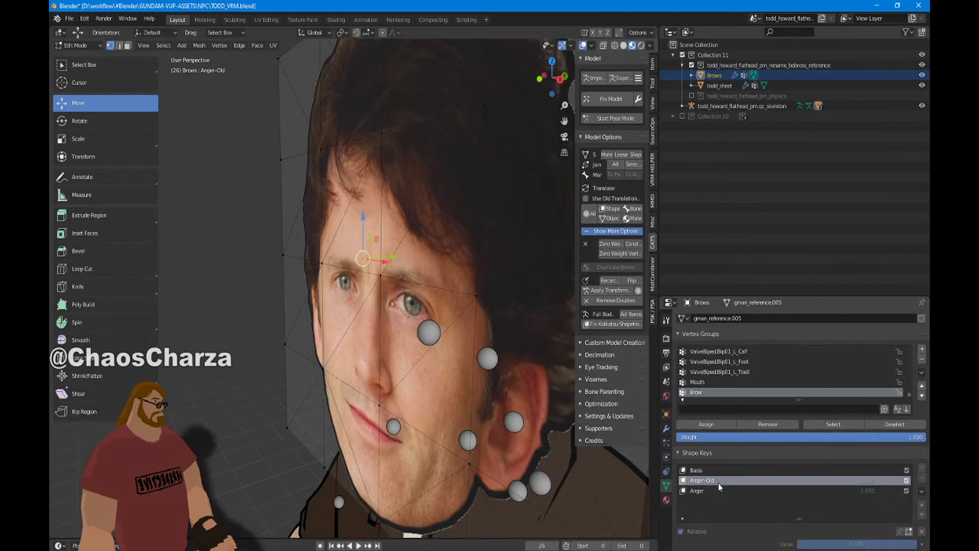
click(723, 470)
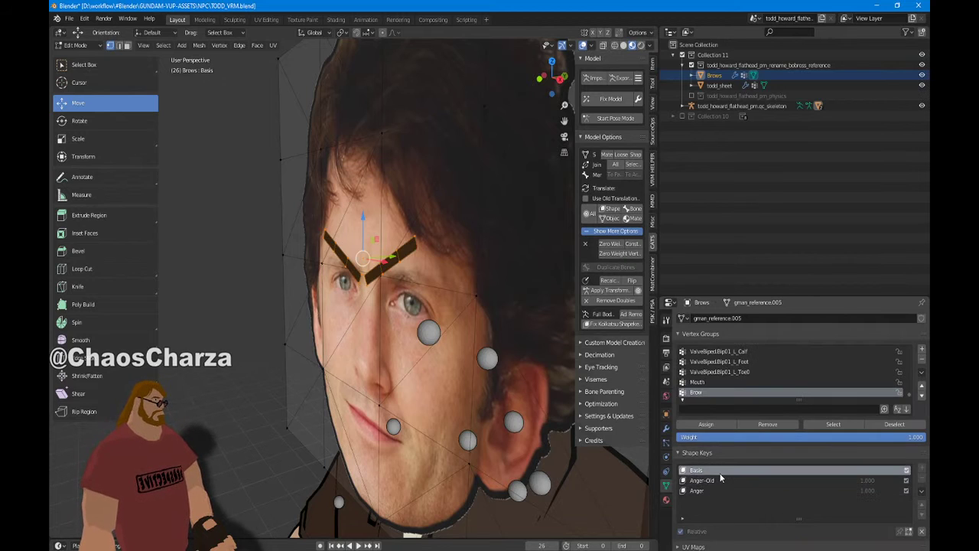
click(763, 481)
click(842, 470)
click(790, 480)
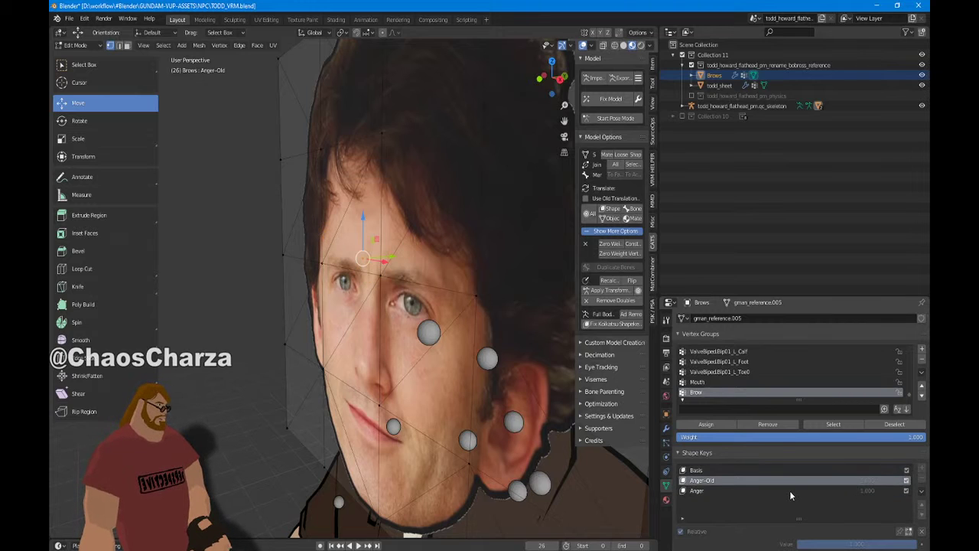
key(Up)
key(Down)
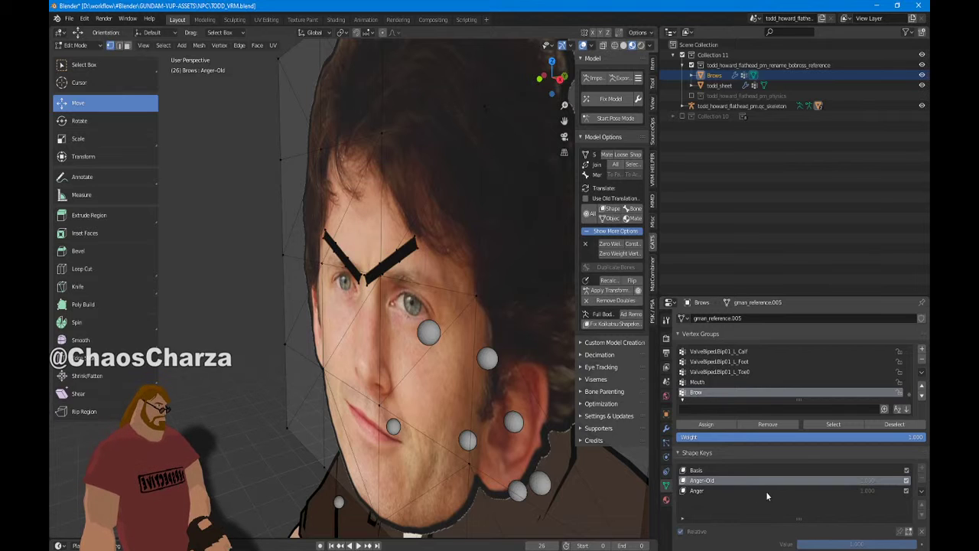
click(766, 491)
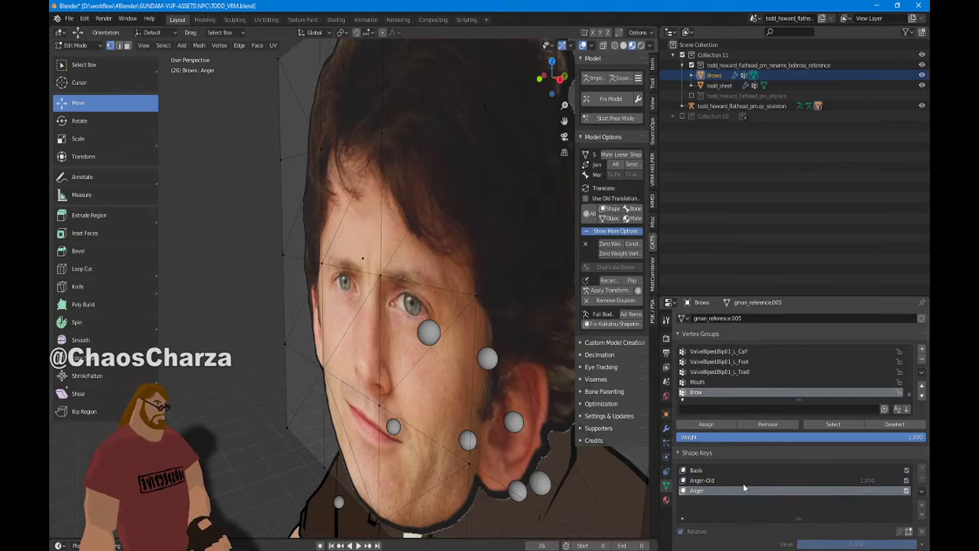
scroll(505, 330, down, 2)
click(75, 45)
click(77, 56)
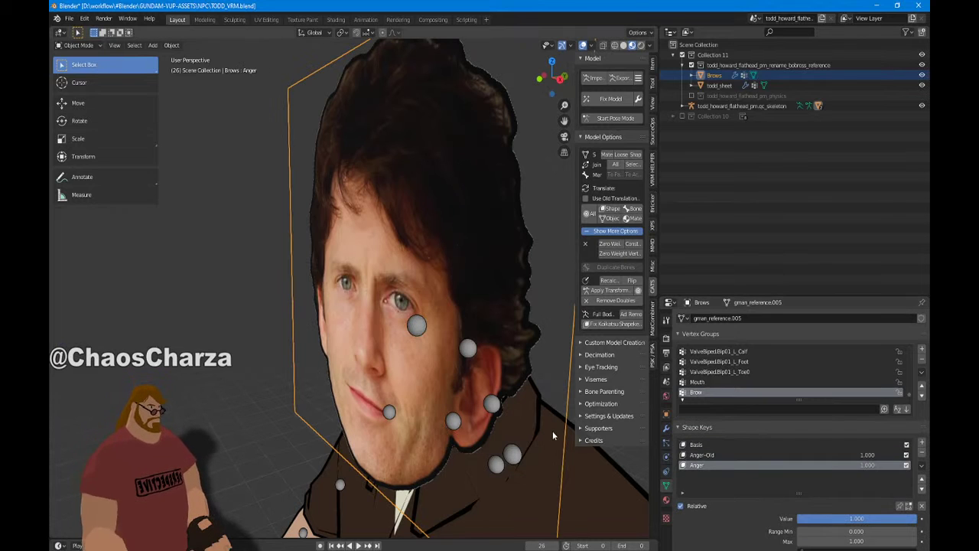
Remove the Anger-Old shape key, leaving Basis and Anger on the Brows mesh
click(598, 324)
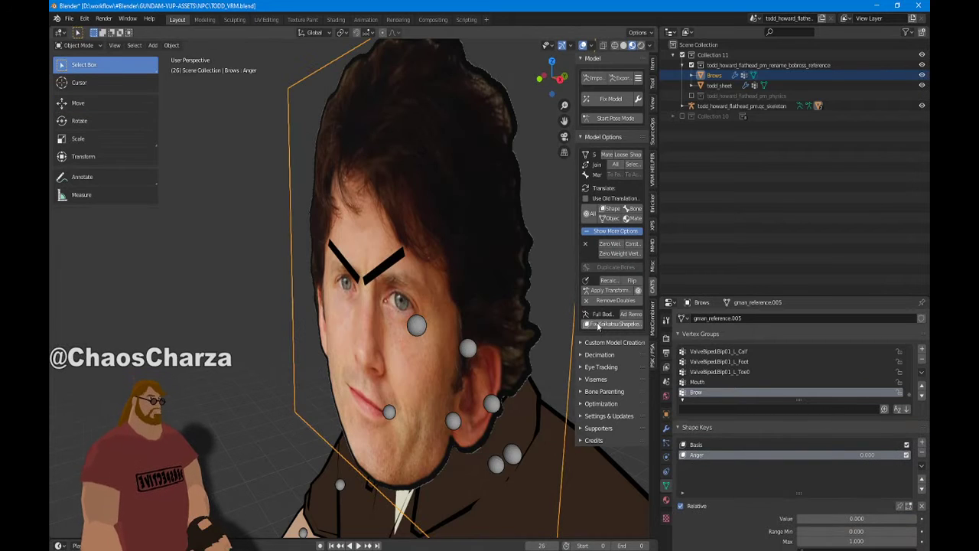
middle_drag(544, 333, 484, 290)
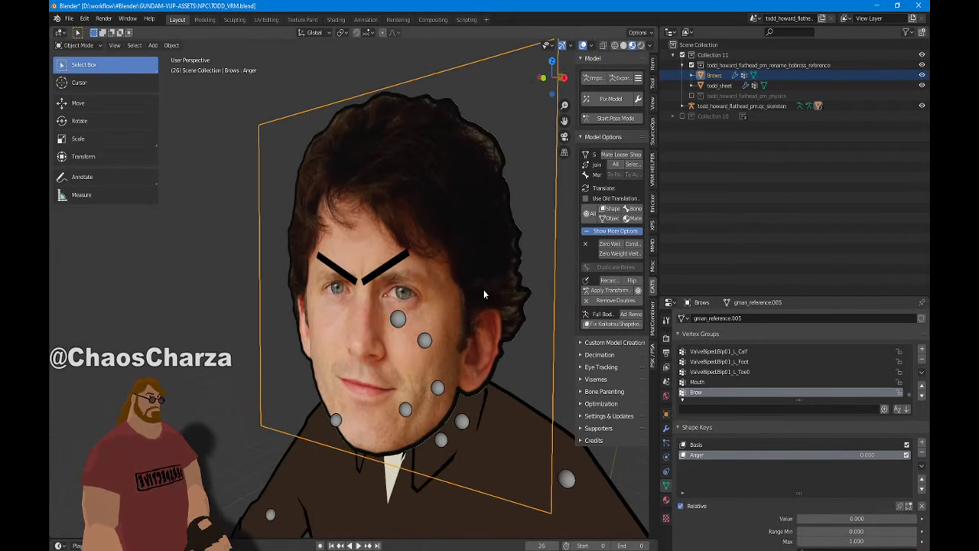
click(728, 445)
click(723, 454)
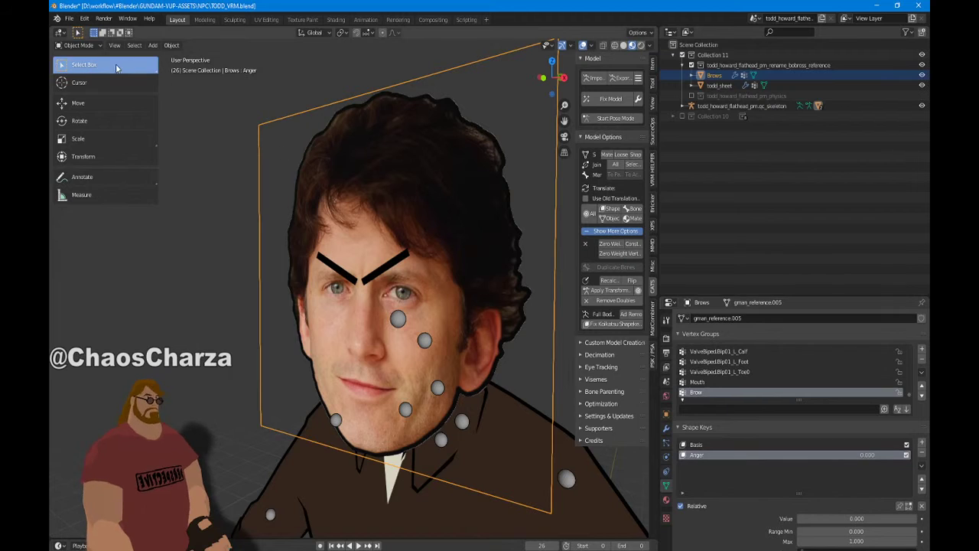
In Edit Mode, scale the Brow vertex group's vertices to 0, collapsing them to a point
click(78, 45)
click(95, 69)
key(a)
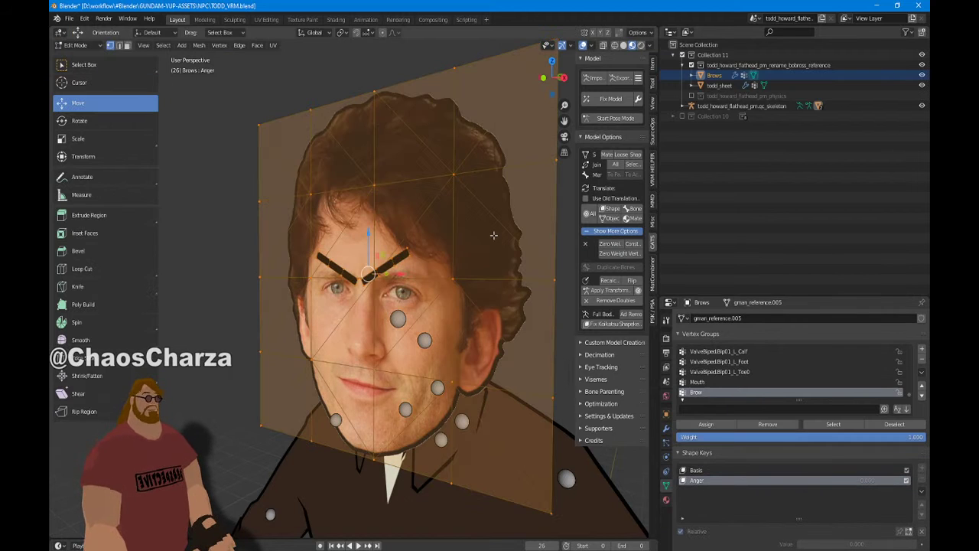
click(255, 220)
click(225, 219)
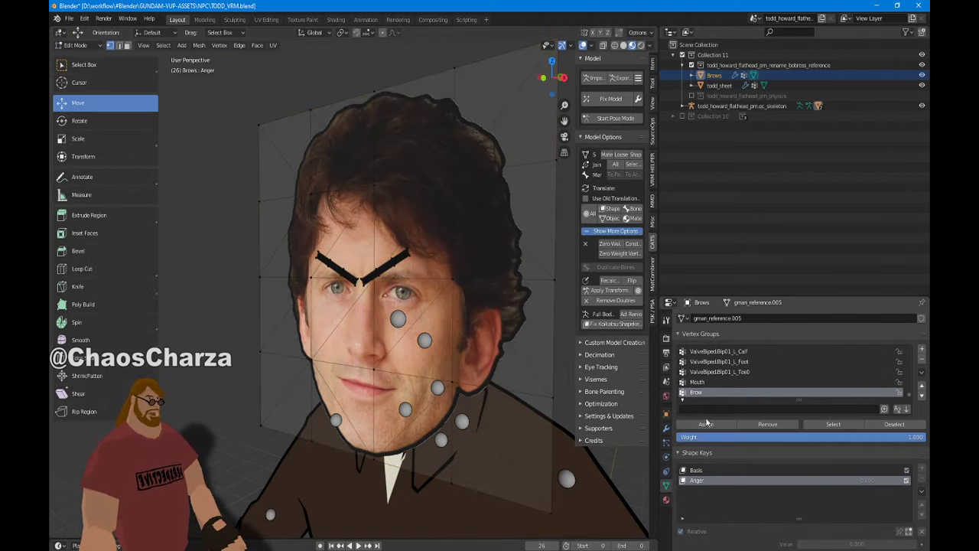
click(834, 424)
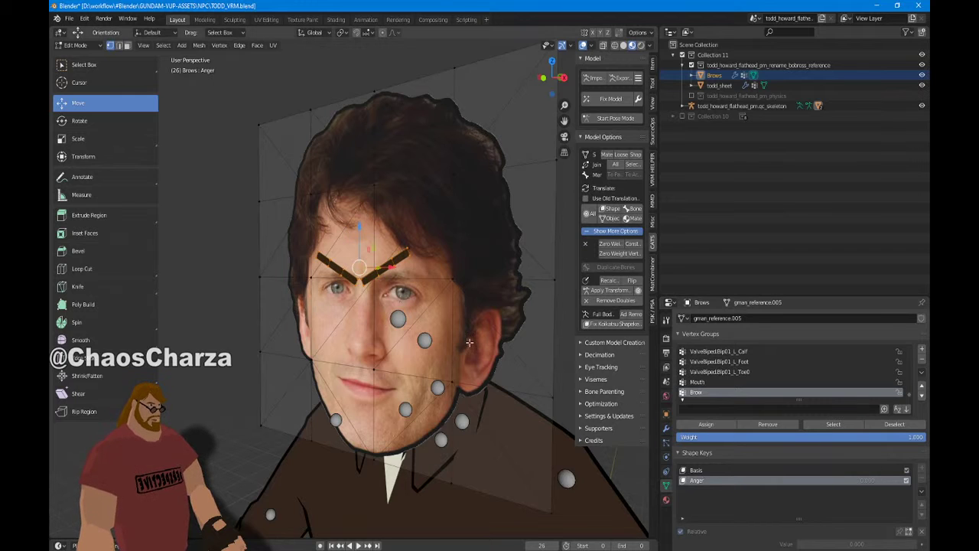
key(s)
key(0)
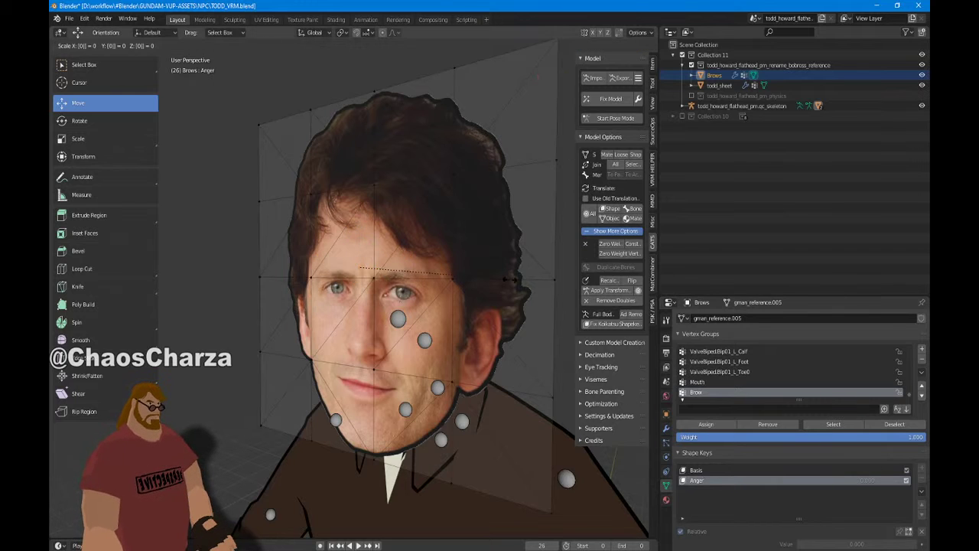
key(Return)
key(KP_Decimal)
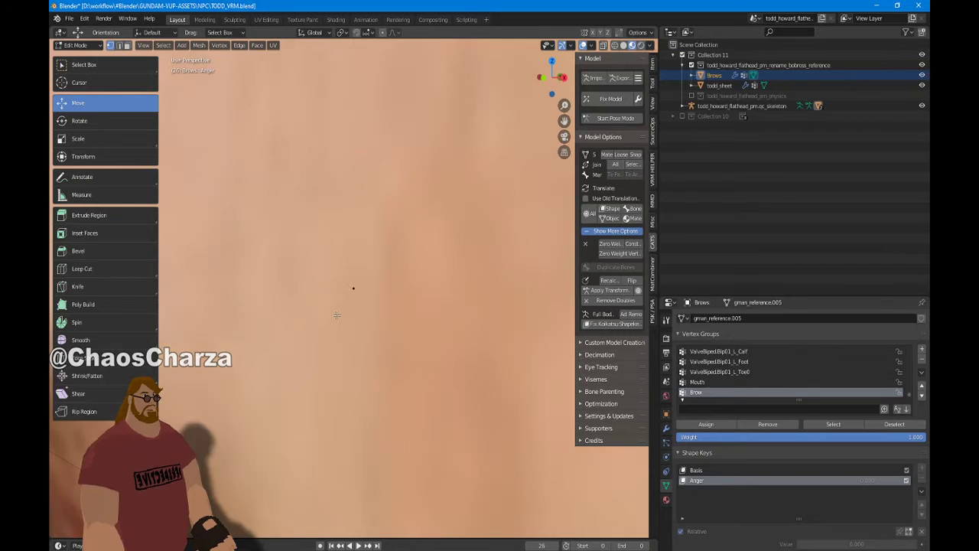
scroll(337, 315, down, 5)
scroll(336, 315, down, 5)
scroll(378, 292, up, 3)
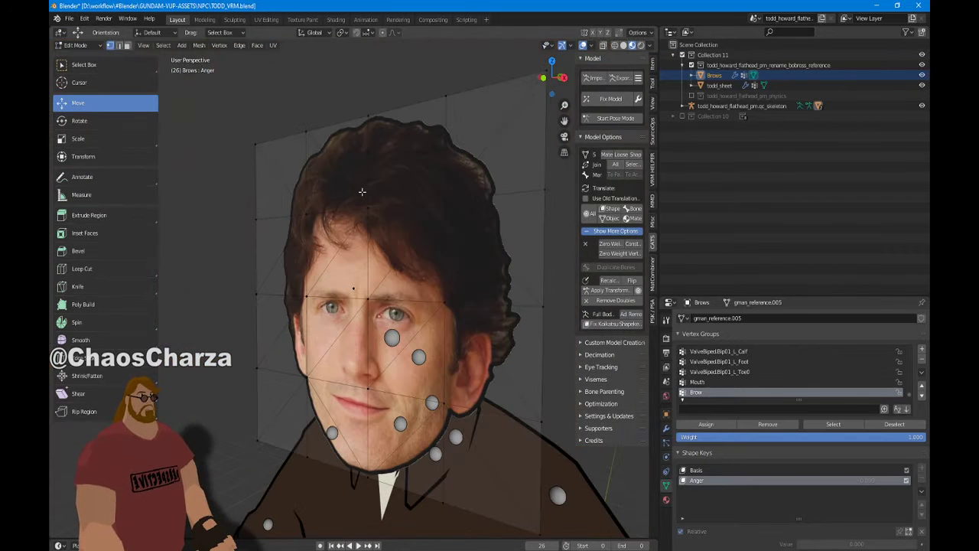
Back in Object Mode, reapply the Anger shape onto the basis and name the new key 'Anger'
click(75, 45)
click(76, 55)
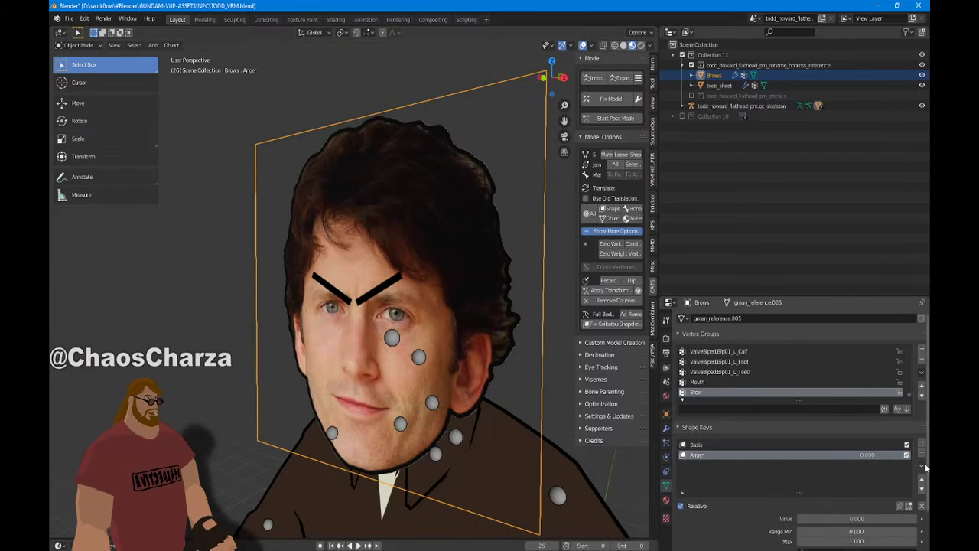
click(899, 505)
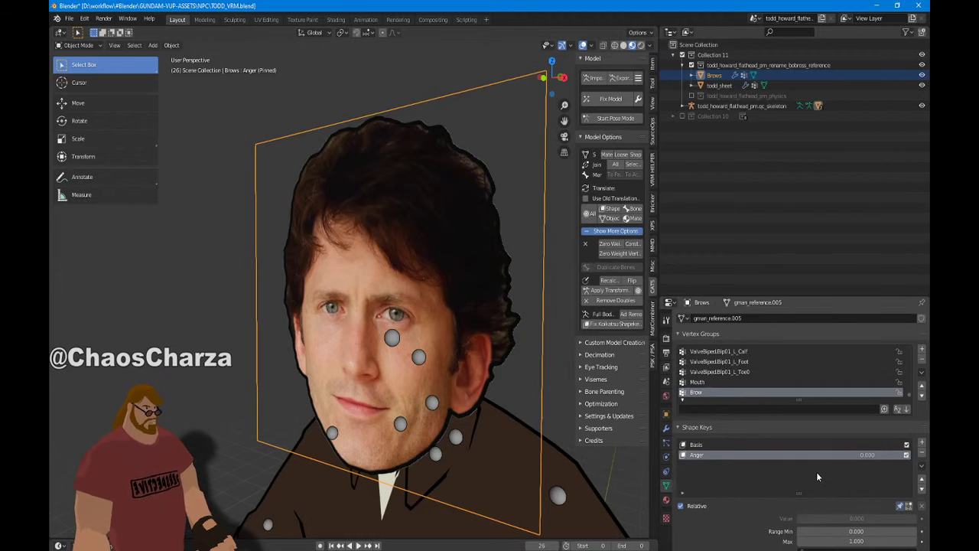
key(Up)
key(Down)
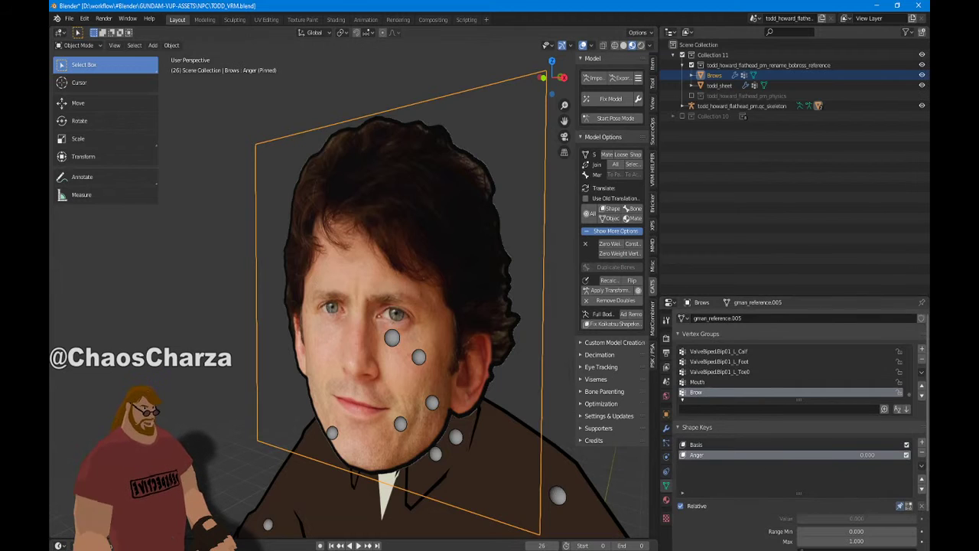
click(922, 465)
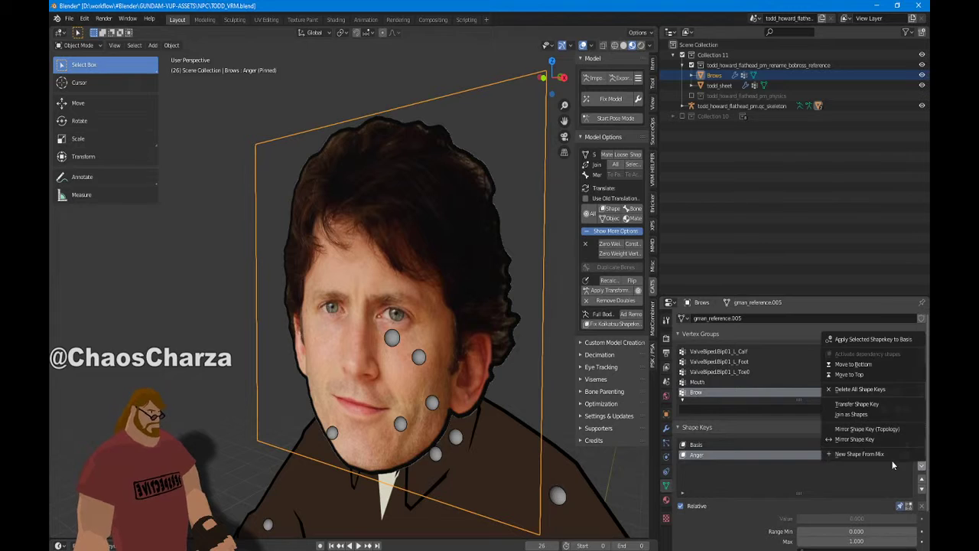
click(883, 339)
double_click(732, 456)
text(Ange)
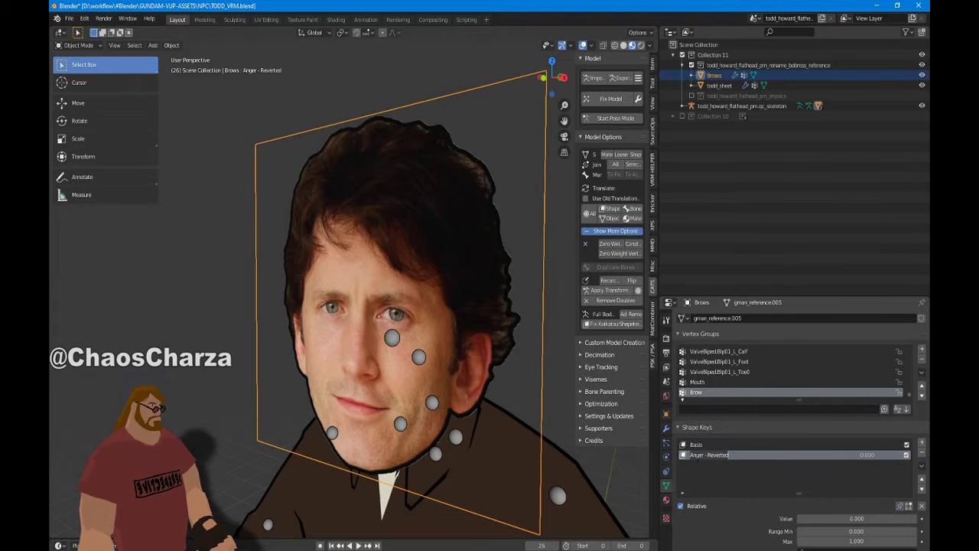
text(r)
key(Return)
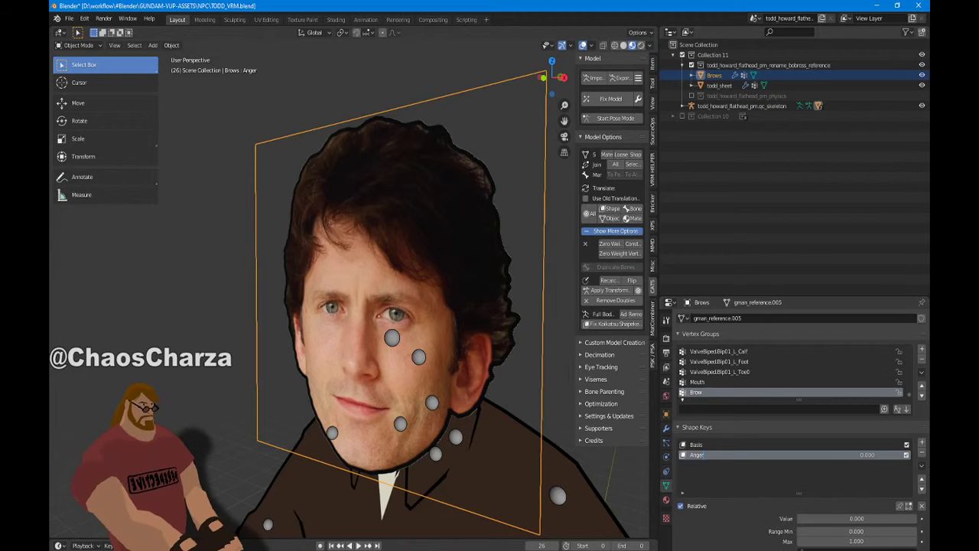
Preview the Basis and Anger shape keys to confirm the angry brows show with Anger
click(900, 506)
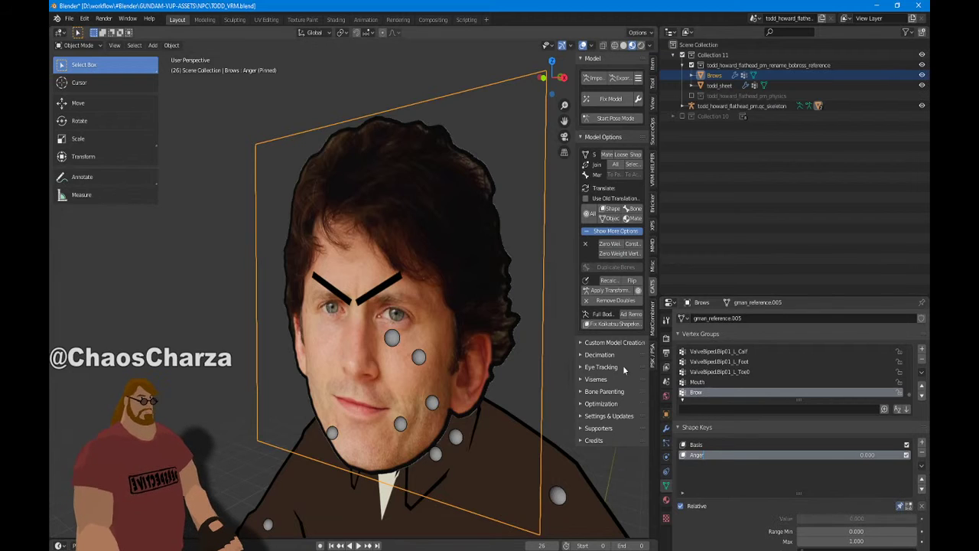
click(735, 444)
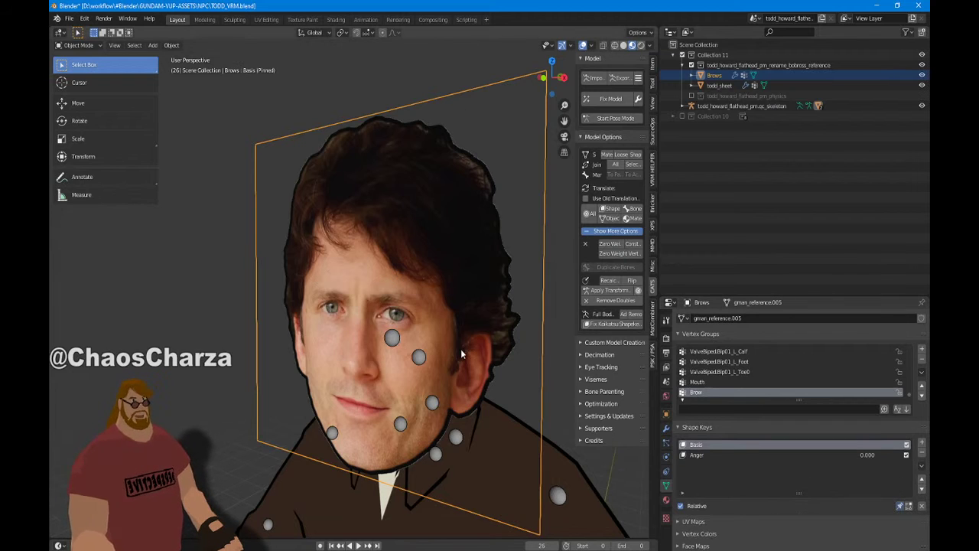
click(739, 455)
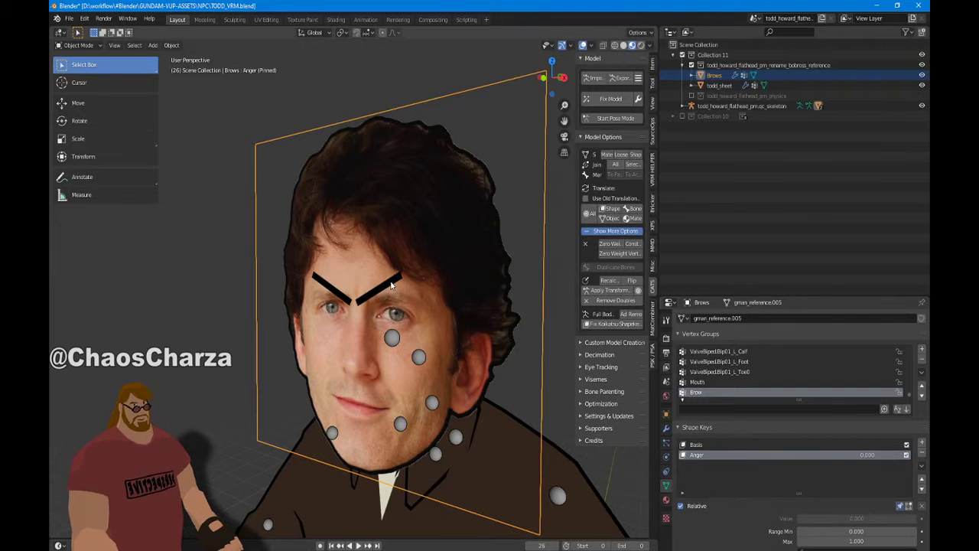
middle_drag(305, 256, 169, 237)
middle_drag(111, 196, 372, 271)
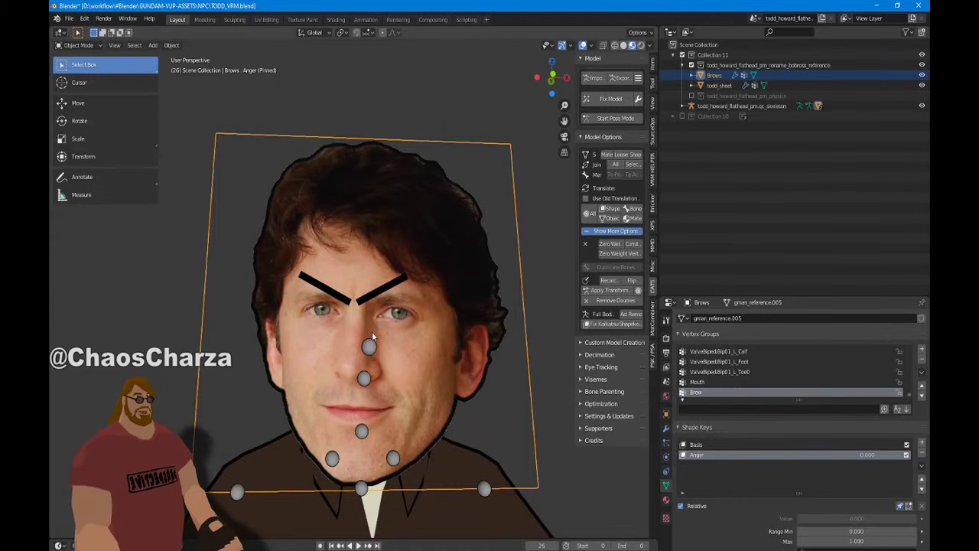
Show the whole character in front orthographic view, recentred, and deselect the Brows mesh
scroll(553, 358, down, 2)
middle_drag(552, 358, 511, 235)
key(KP_1)
scroll(488, 410, down, 3)
scroll(545, 186, down, 3)
scroll(522, 181, up, 4)
scroll(523, 183, down, 2)
shift+middle_drag(523, 184, 502, 215)
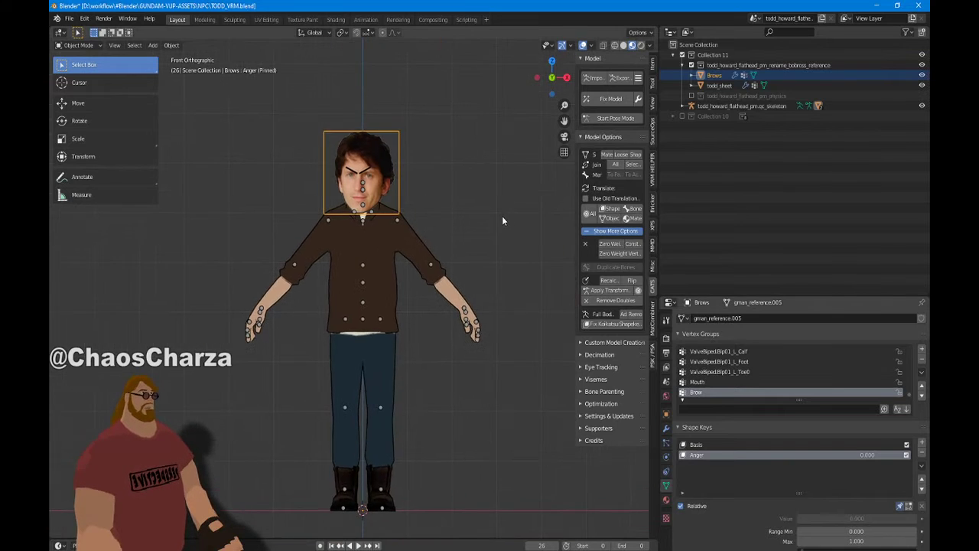
click(430, 214)
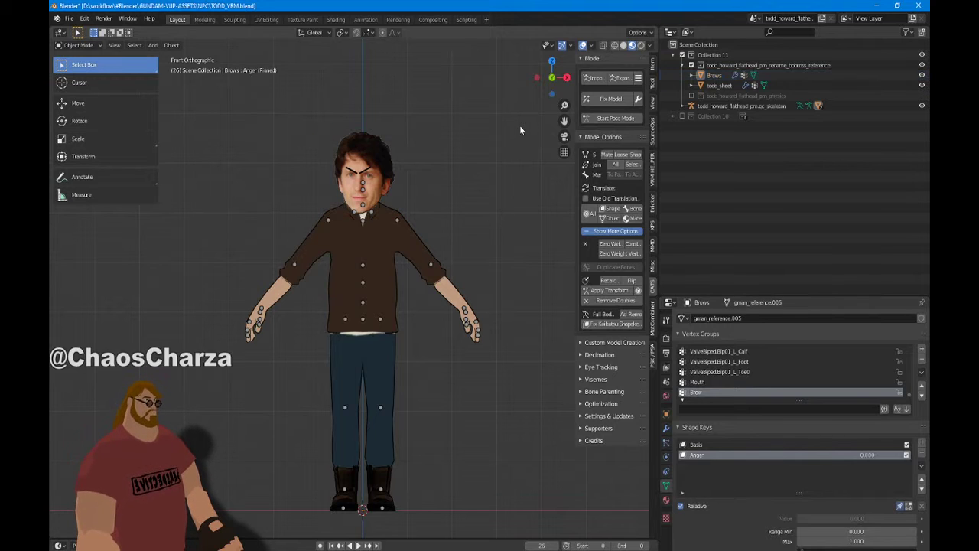
Run CATS Fix Model on Todd with Join Meshes and Fix Materials turned off
click(638, 98)
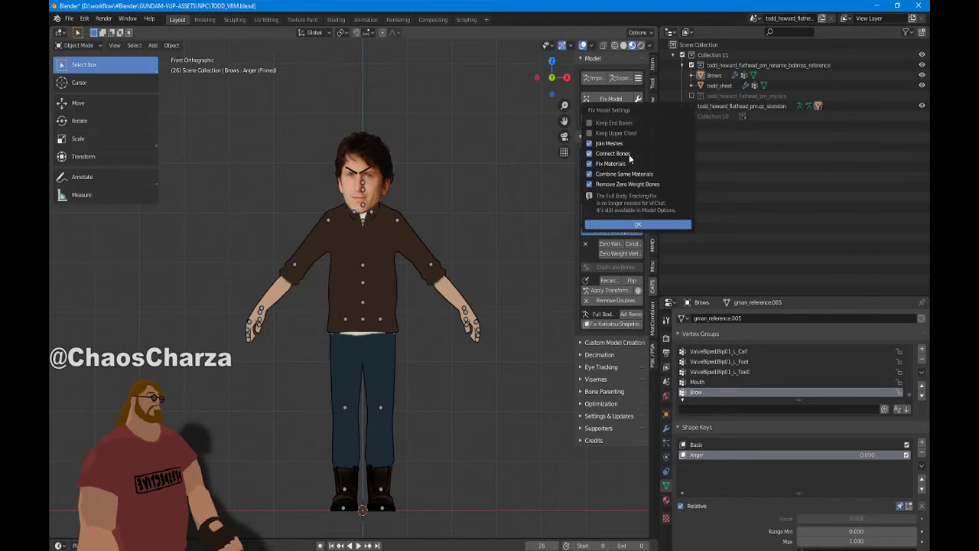
click(627, 143)
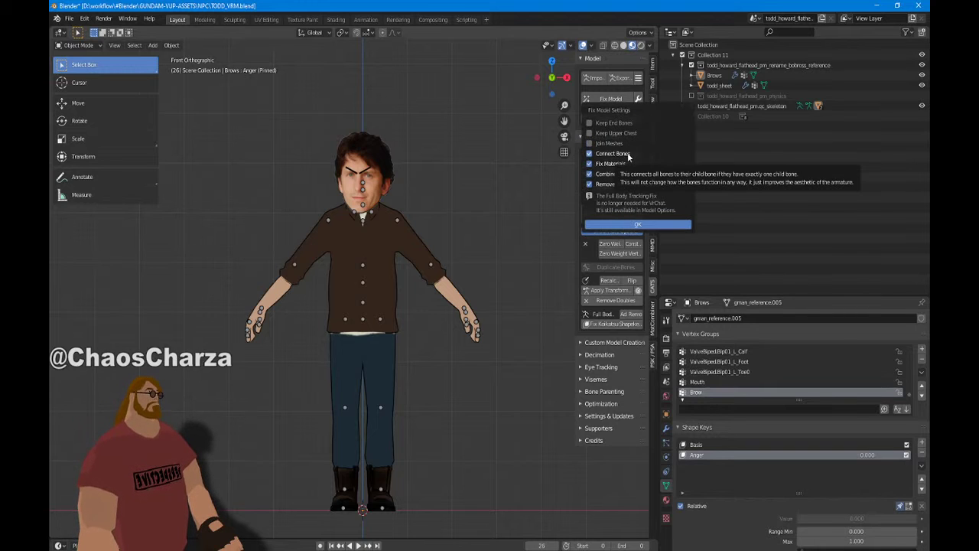
click(628, 165)
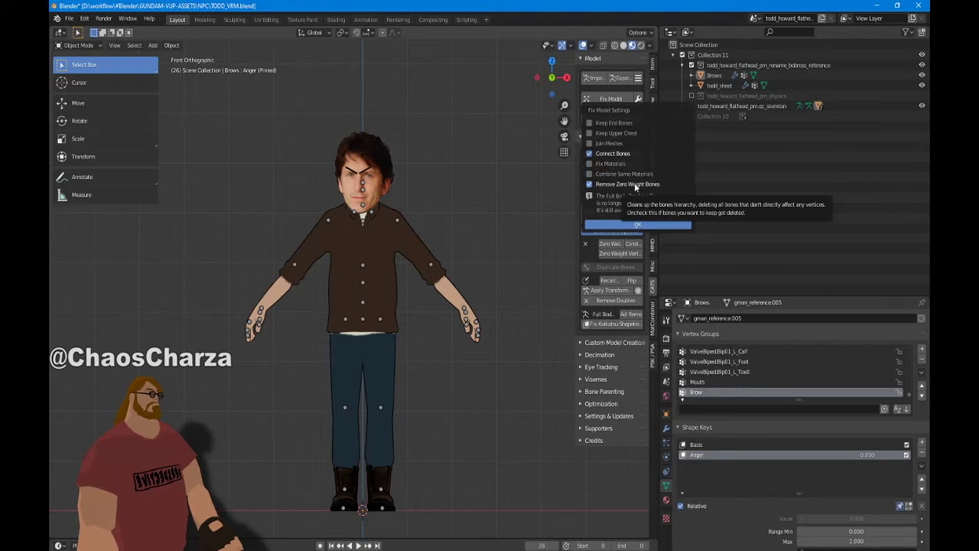
click(638, 224)
click(601, 100)
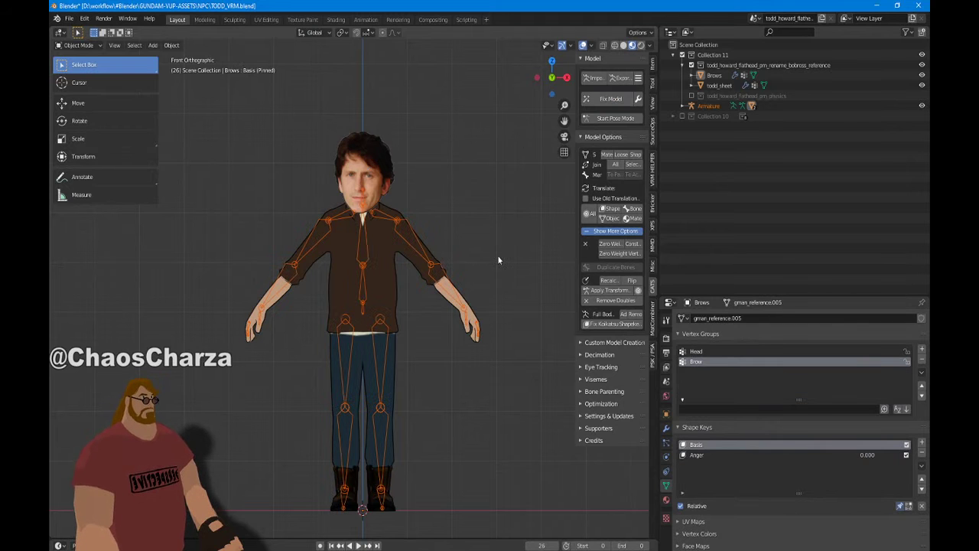
Inspect the fixed armature around the character, then return to front orthographic view
middle_drag(488, 254, 371, 316)
scroll(389, 323, down, 2)
scroll(381, 313, up, 4)
right_click(381, 314)
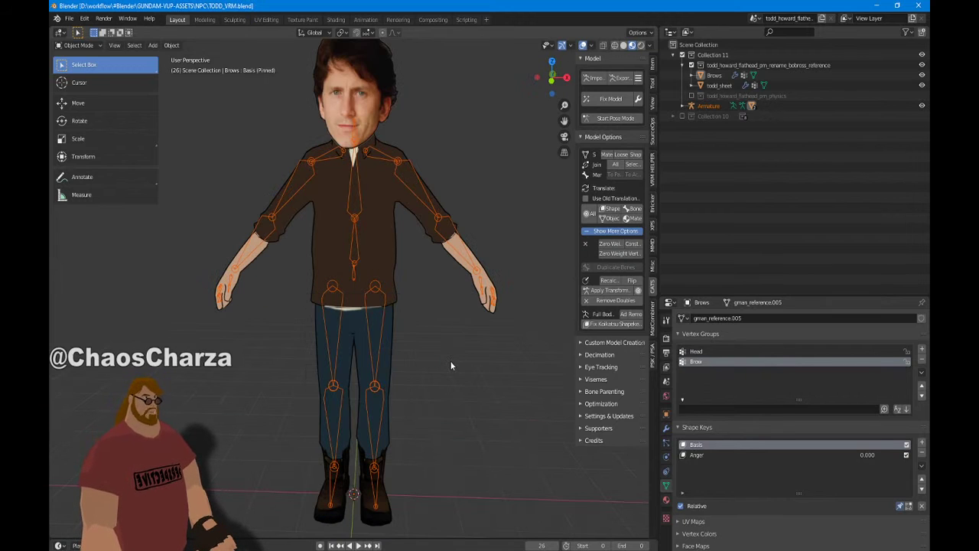
middle_drag(416, 360, 418, 322)
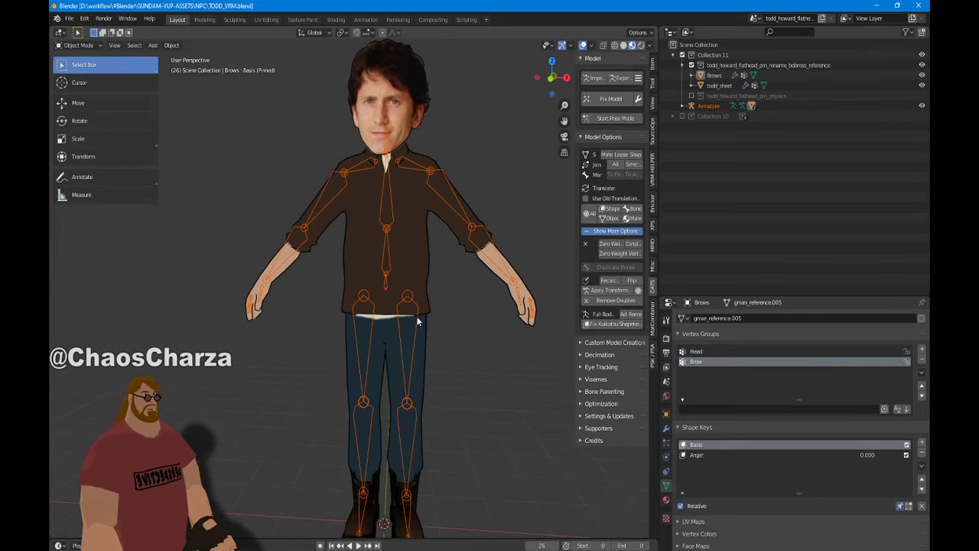
key(KP_1)
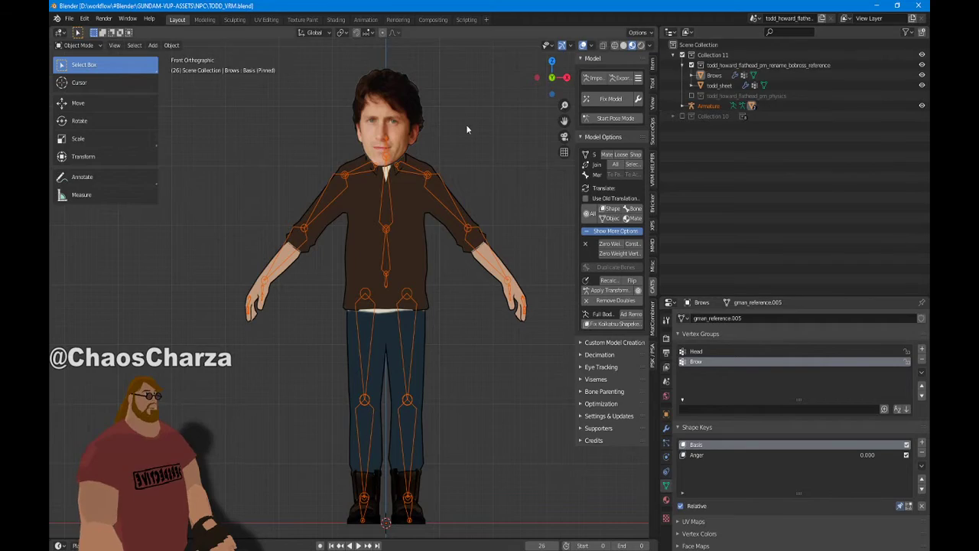
Close Blender and launch the VRM_Export project from Unity's recent-projects list
click(918, 6)
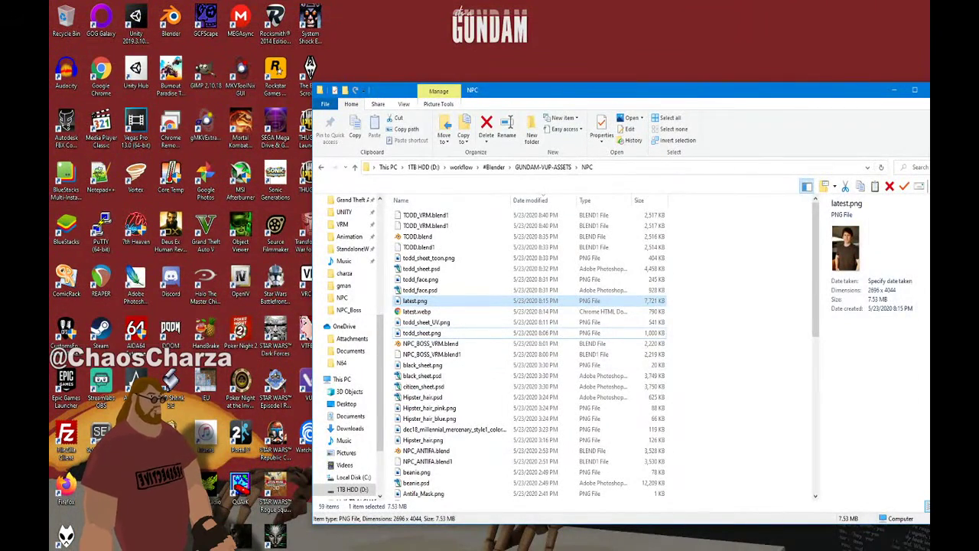
right_click(783, 550)
click(803, 488)
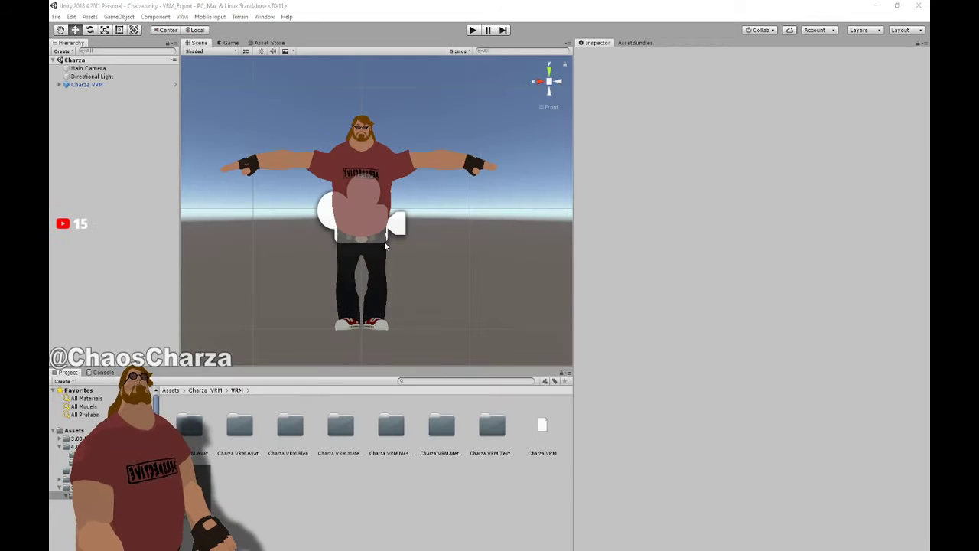
Start a new empty Untitled scene in Unity from the File menu
click(402, 5)
scroll(269, 323, down, 2)
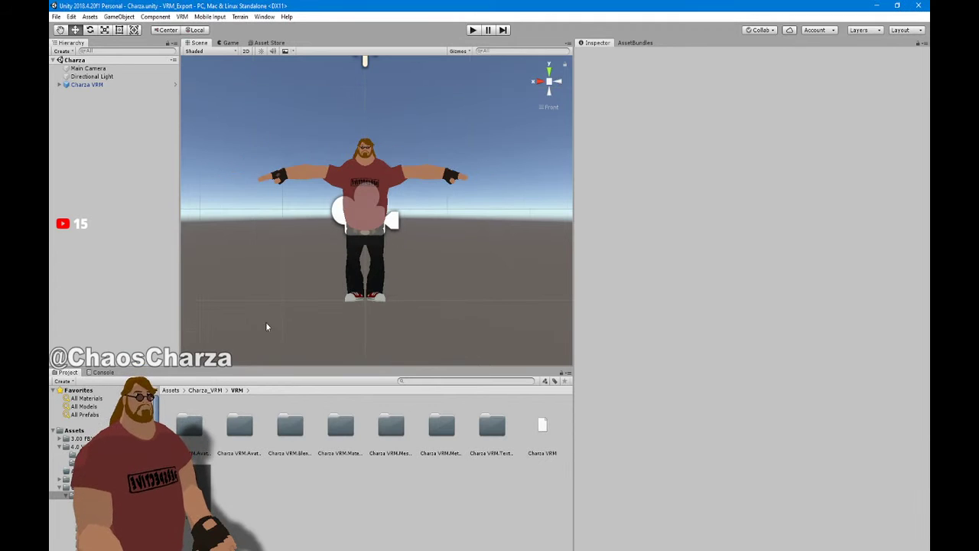
click(55, 16)
click(72, 28)
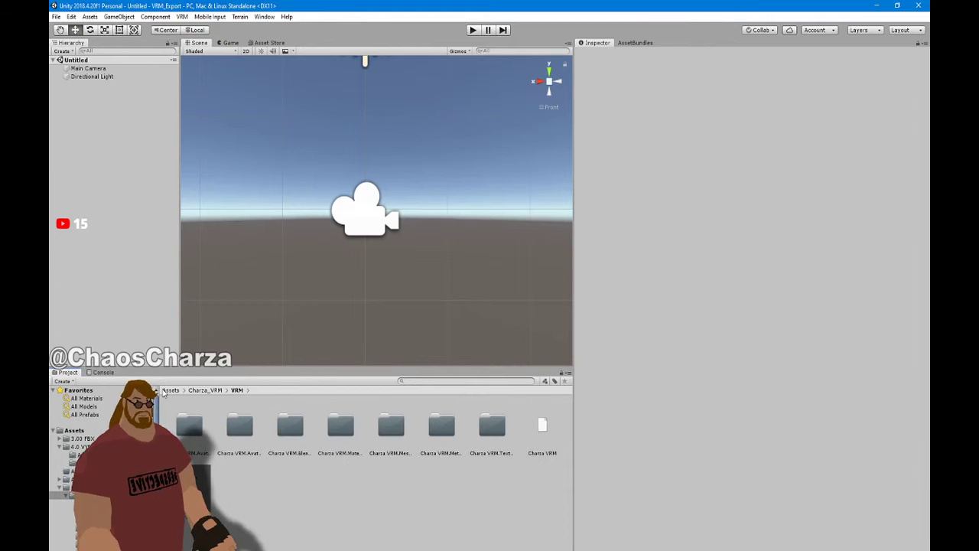
drag(169, 4, 527, 0)
Create a folder named TODD under Assets and open it in the Project panel
click(60, 432)
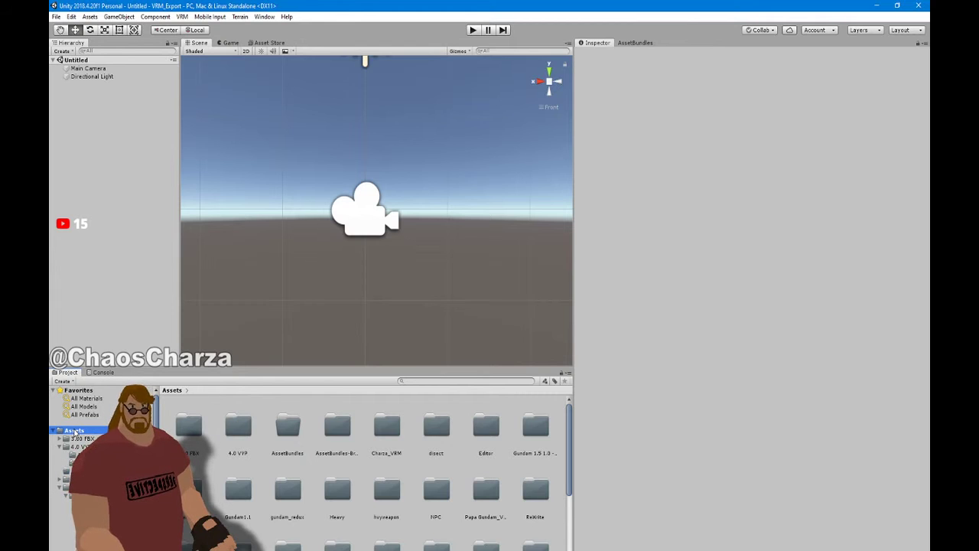
right_click(74, 432)
mouse_move(120, 179)
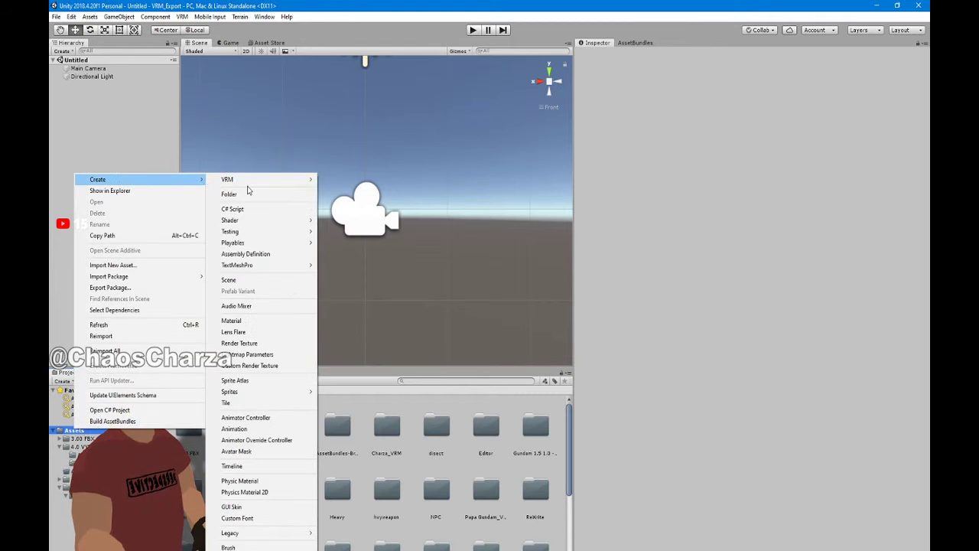
click(592, 342)
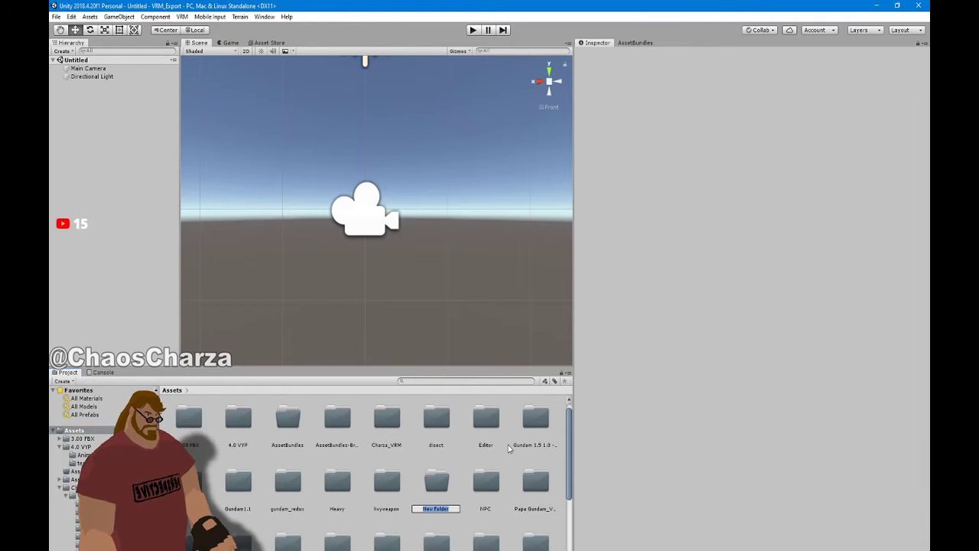
text(TODO)
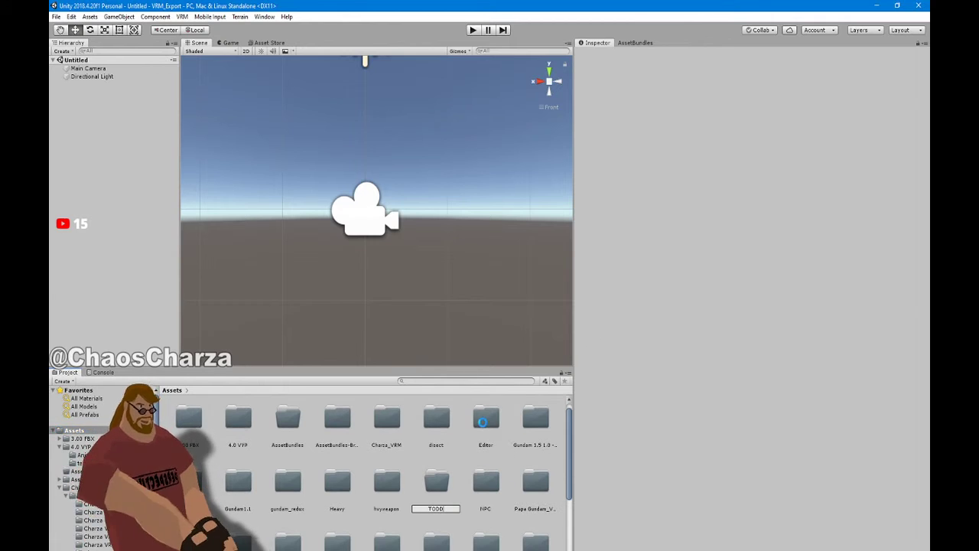
key(Return)
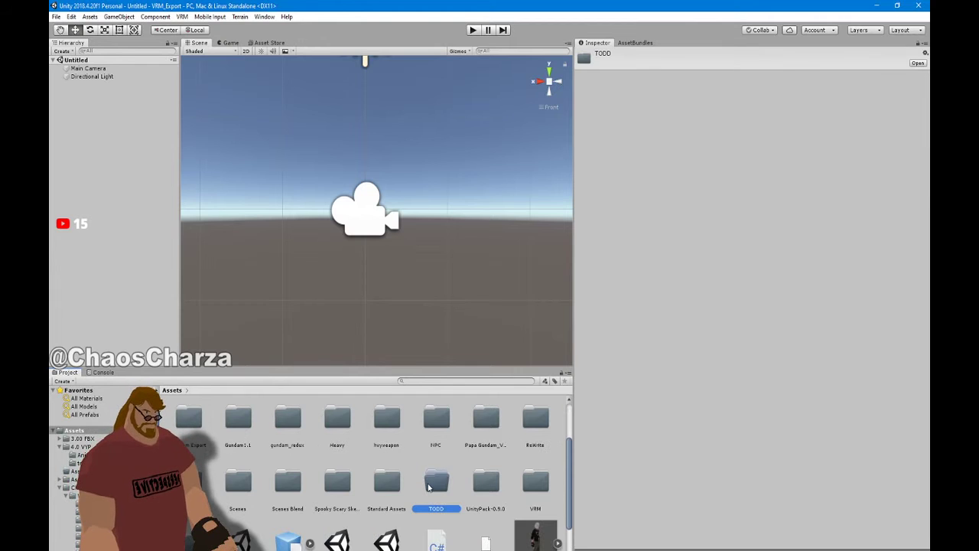
double_click(433, 484)
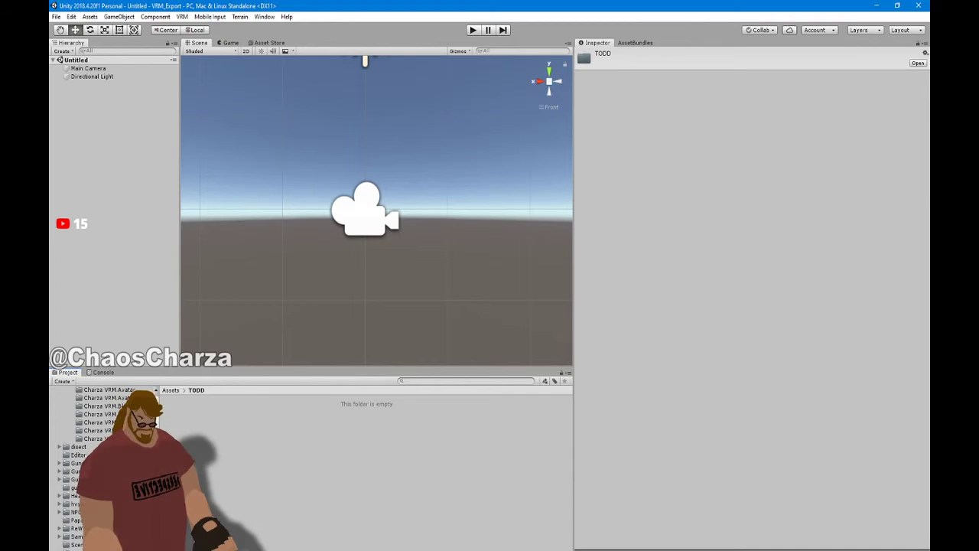
key(alt+Tab)
Drag TODD.blend, todd_face.png and todd_sheet_toon.png from Explorer into Unity's TODD folder
click(434, 239)
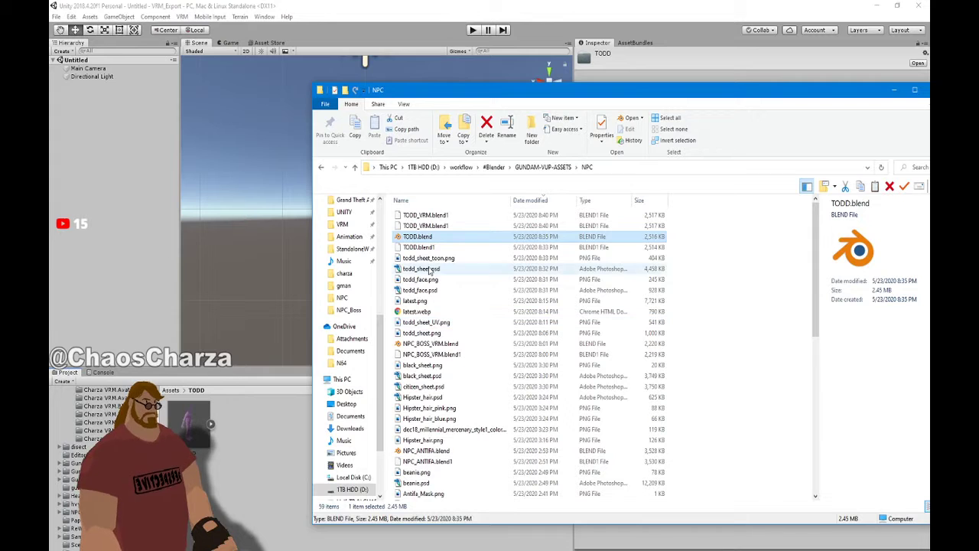
click(429, 269)
click(431, 280)
ctrl+click(434, 260)
click(395, 4)
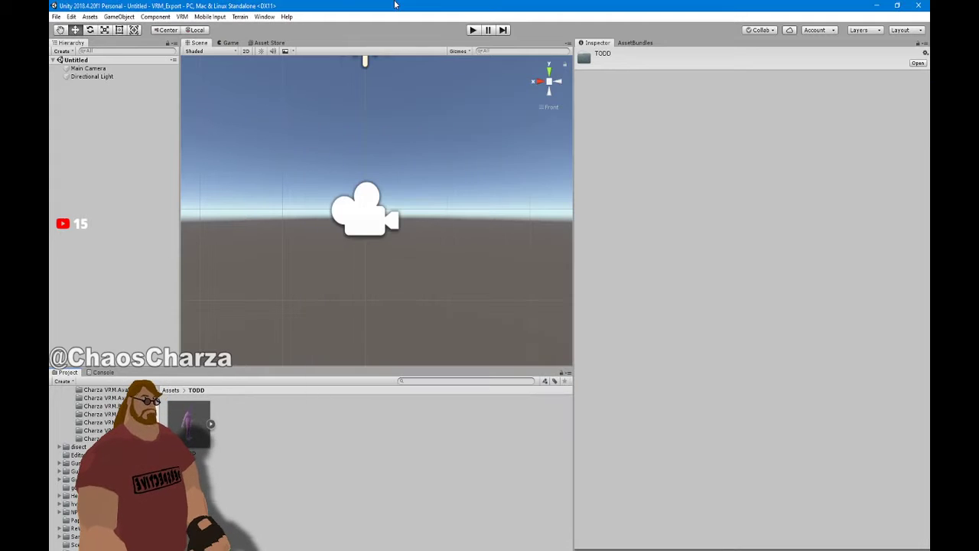
click(319, 452)
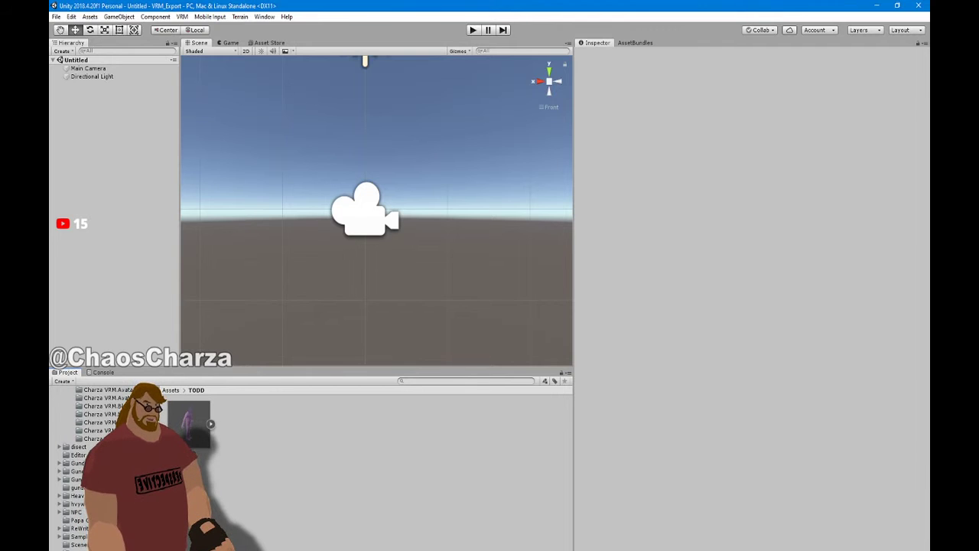
key(alt+Tab)
drag(428, 280, 298, 425)
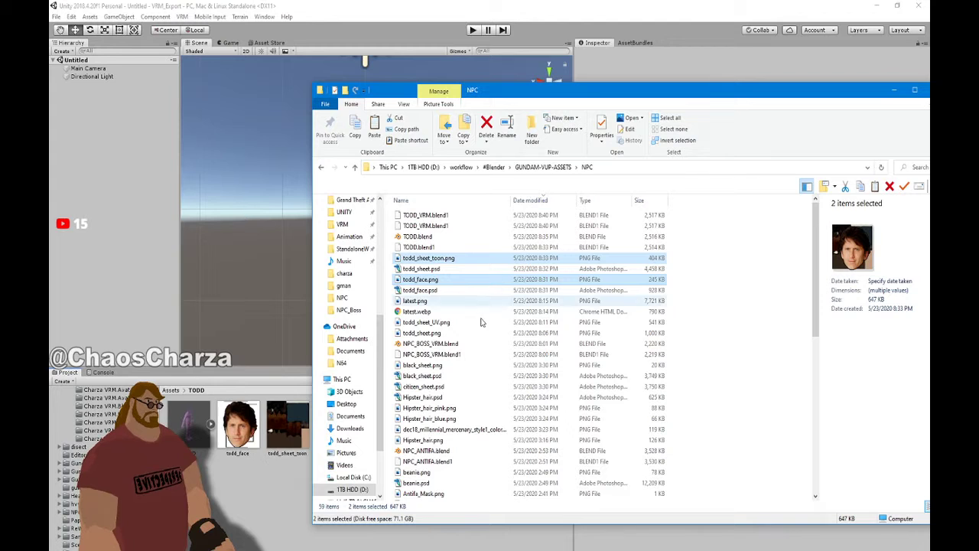
Add NPC_tex.tga.png from the textures folder to the TODD folder
scroll(461, 334, down, 10)
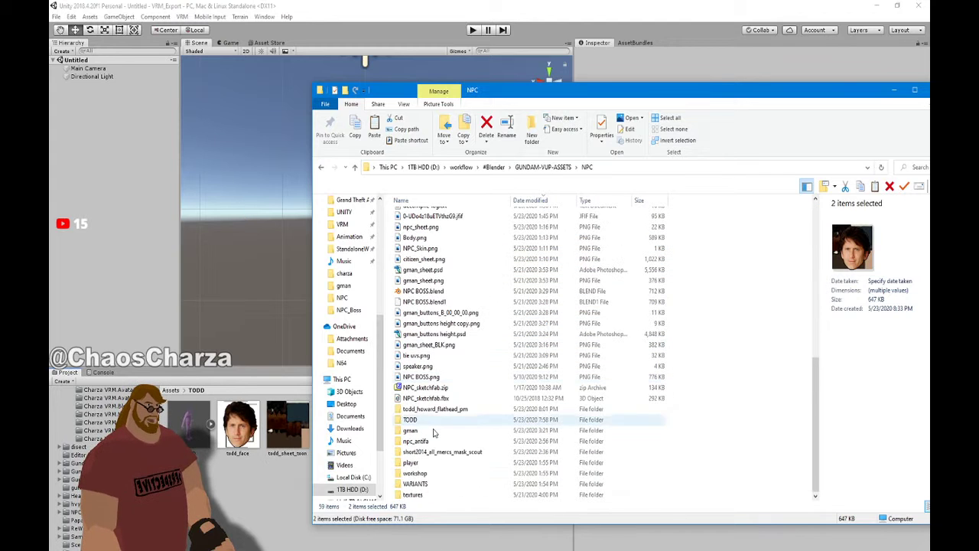
double_click(413, 494)
click(431, 234)
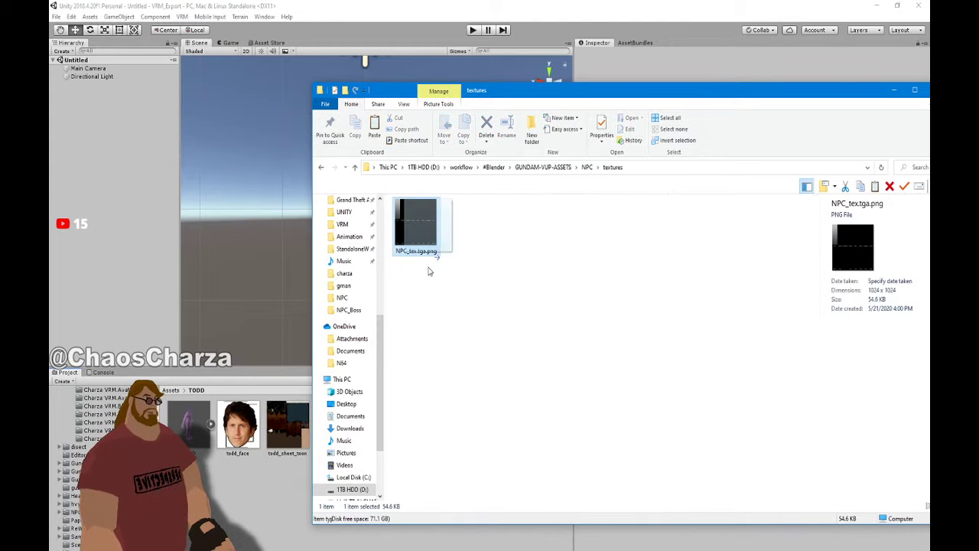
click(419, 5)
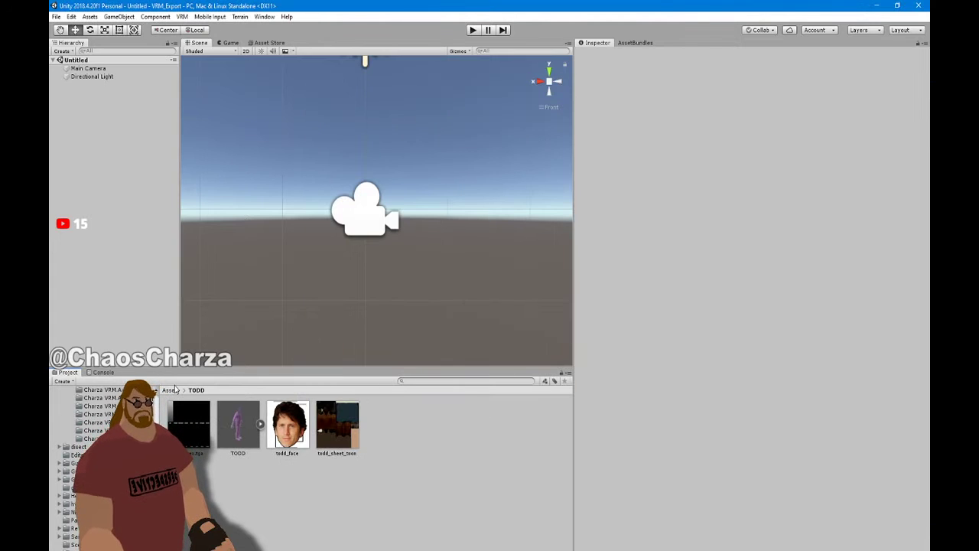
Extract the TODD model's embedded materials into the TODD folder via its Materials import settings
click(246, 433)
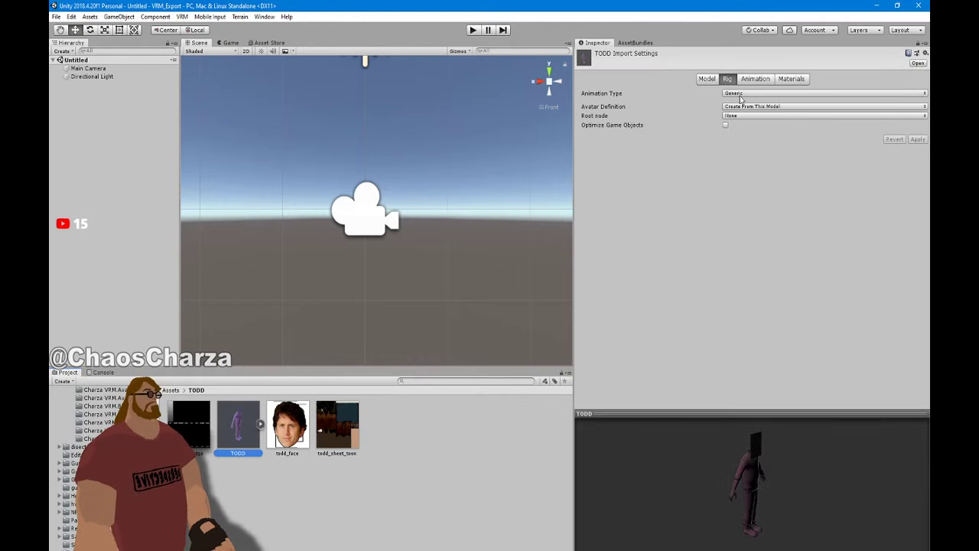
click(705, 80)
click(788, 81)
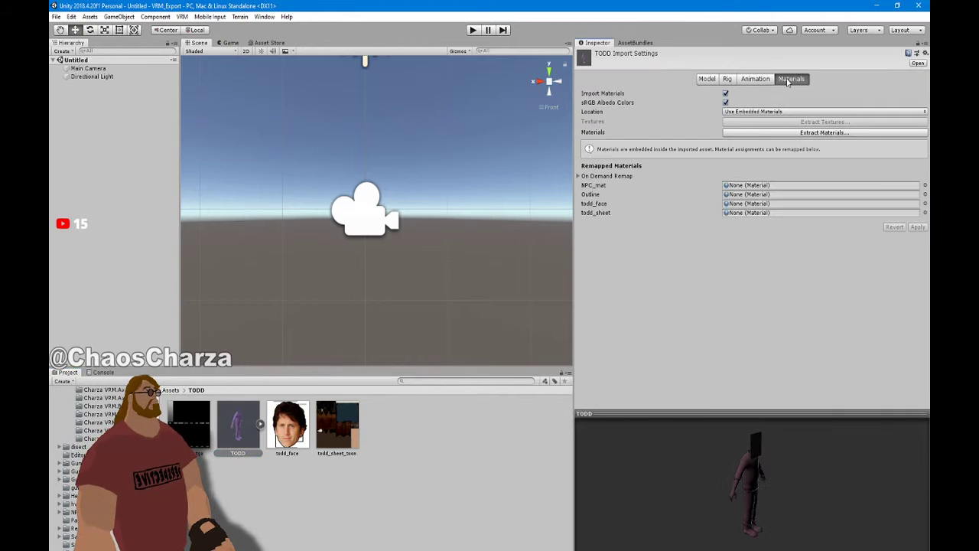
click(805, 134)
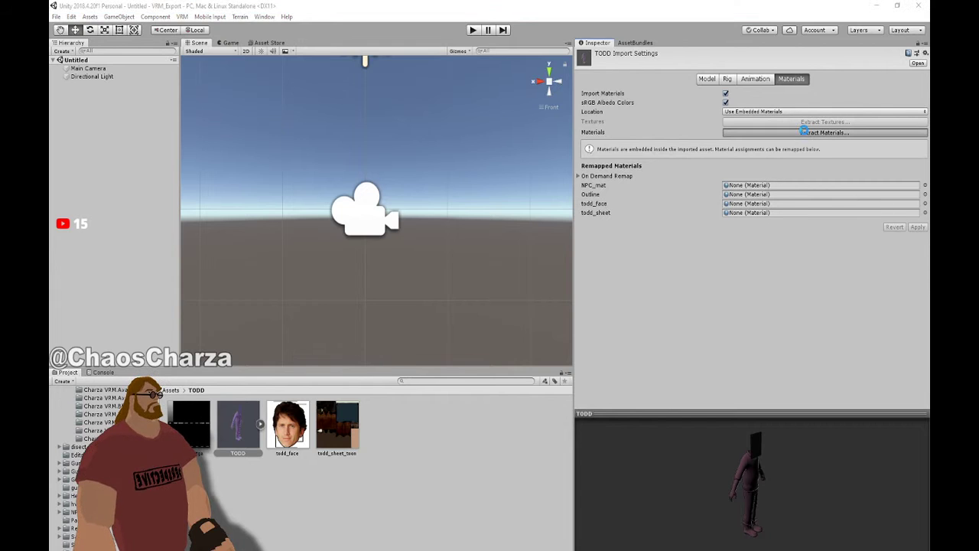
click(408, 311)
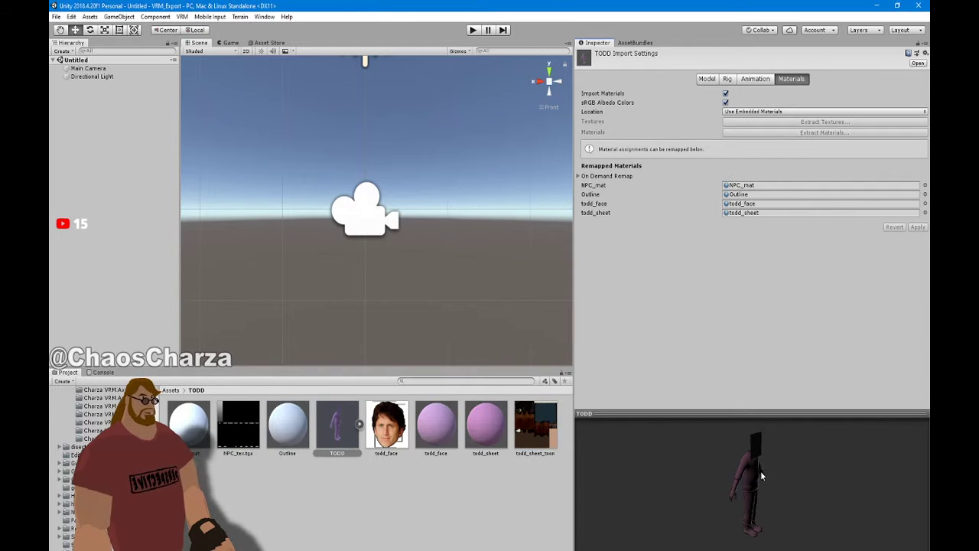
drag(764, 482, 699, 457)
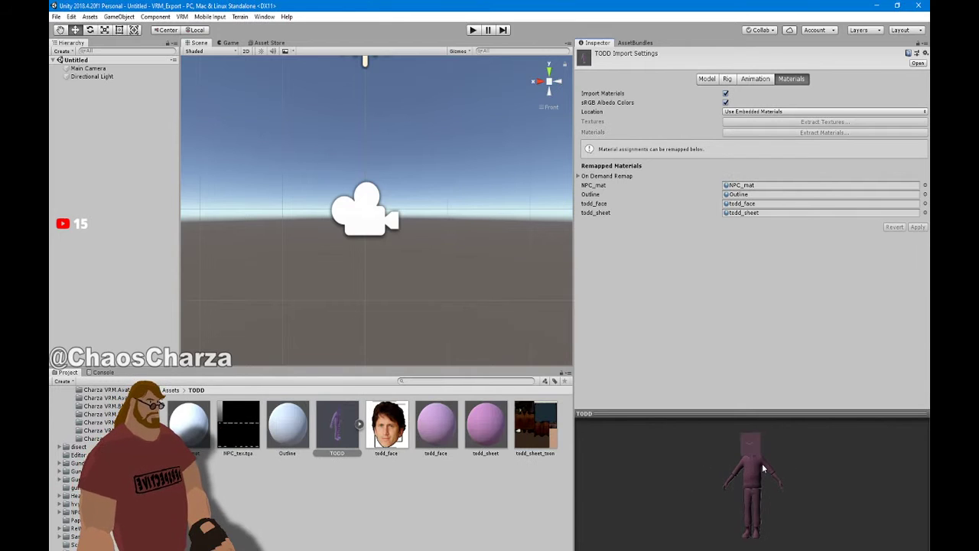
Give todd_face the VRM/UnlitCutout shader with the todd_face texture as base map, then preview TODD
click(452, 431)
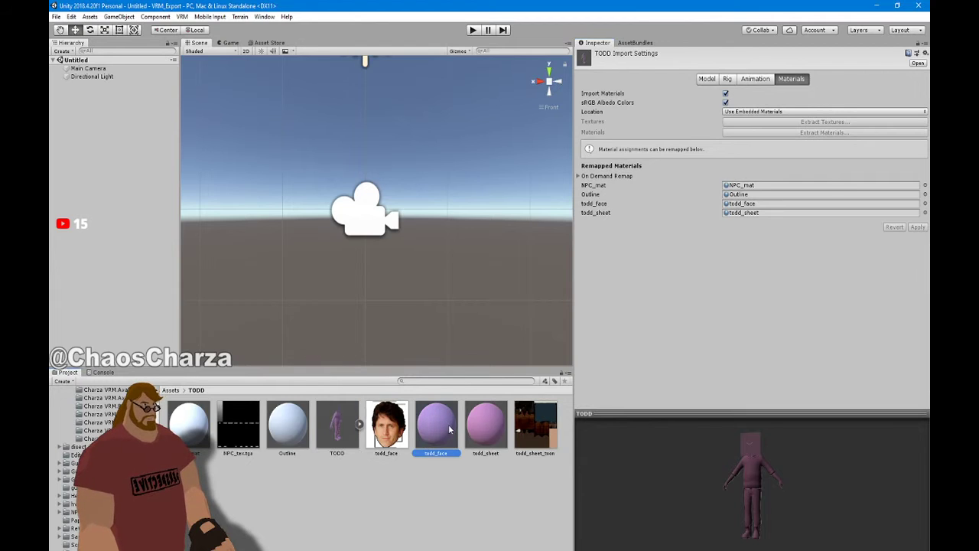
click(646, 63)
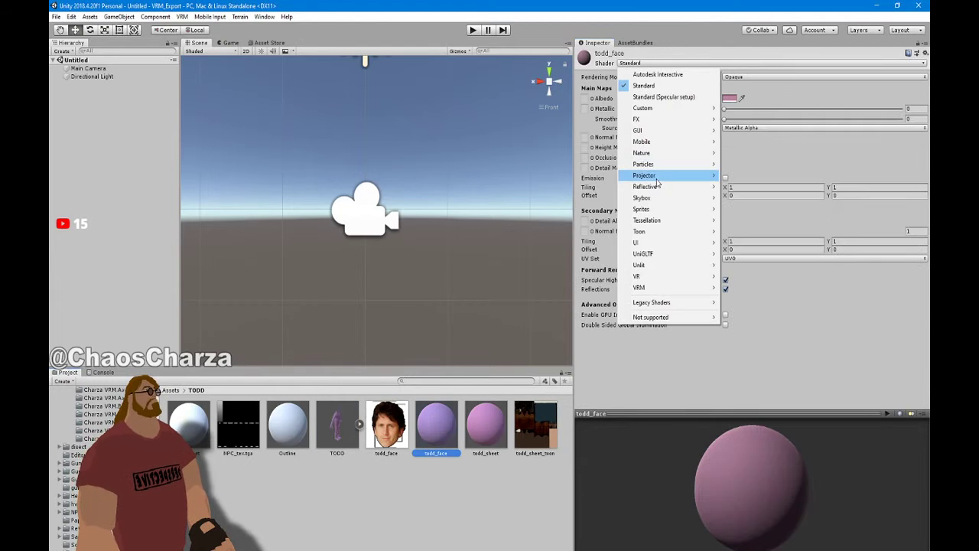
mouse_move(696, 291)
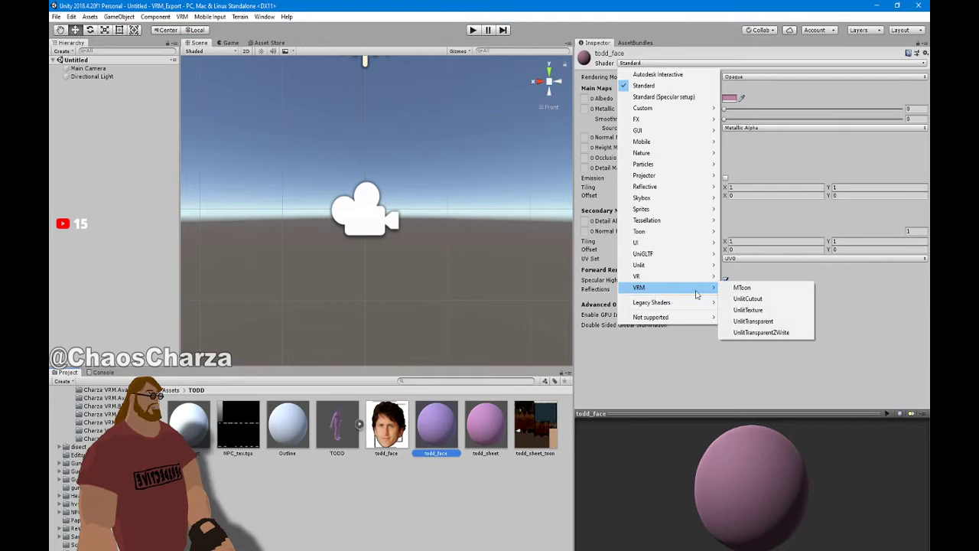
click(742, 298)
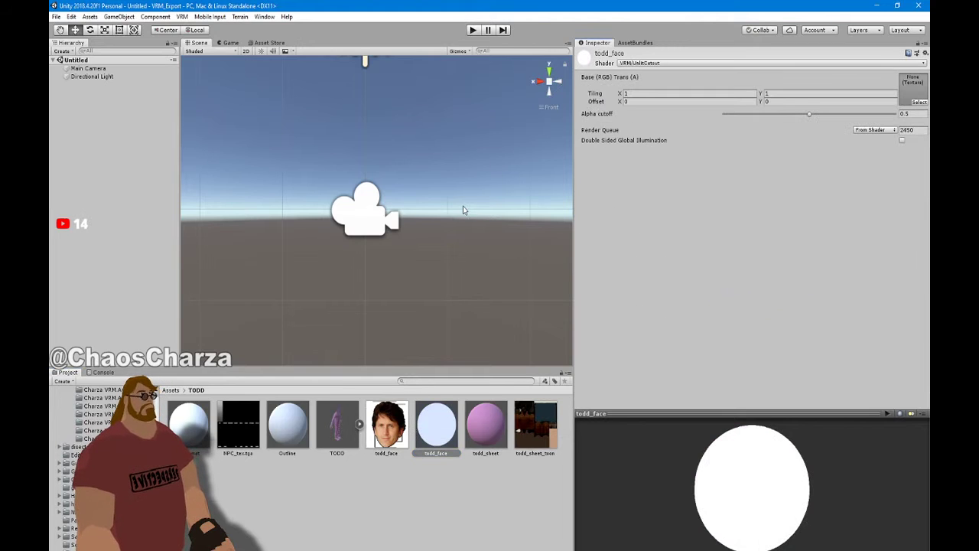
drag(399, 442, 916, 91)
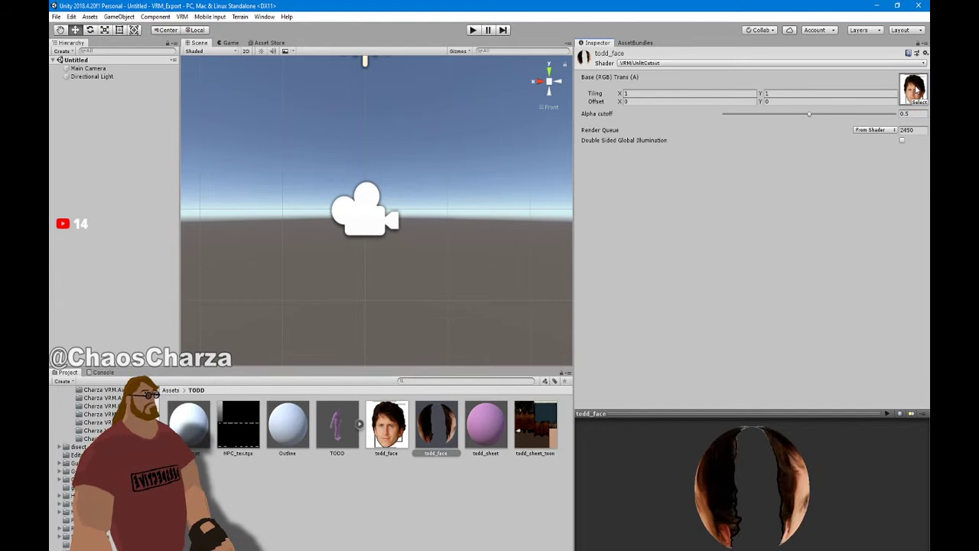
drag(670, 507, 307, 449)
click(337, 425)
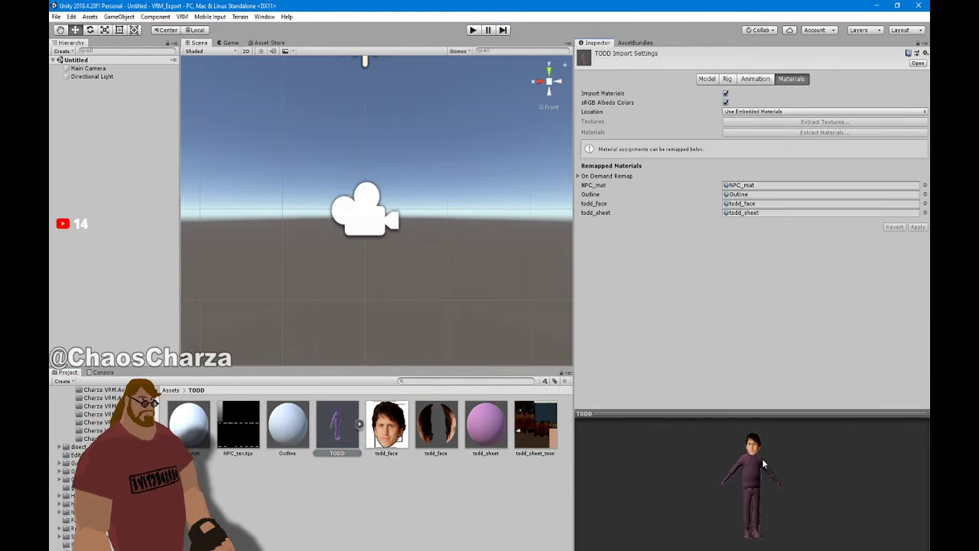
Switch todd_sheet to the VRM/MToon shader with todd_sheet_toon as its Lit Color texture
click(487, 427)
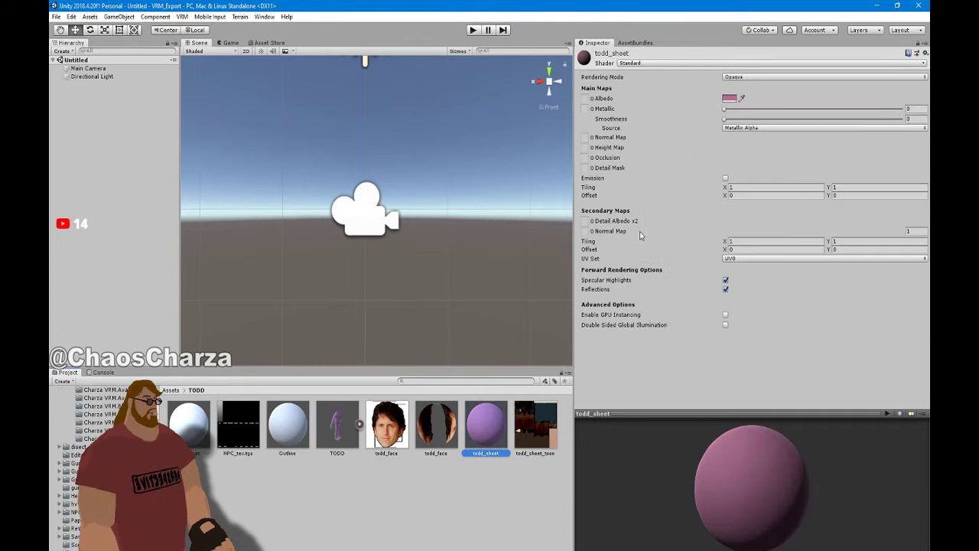
click(650, 63)
mouse_move(666, 288)
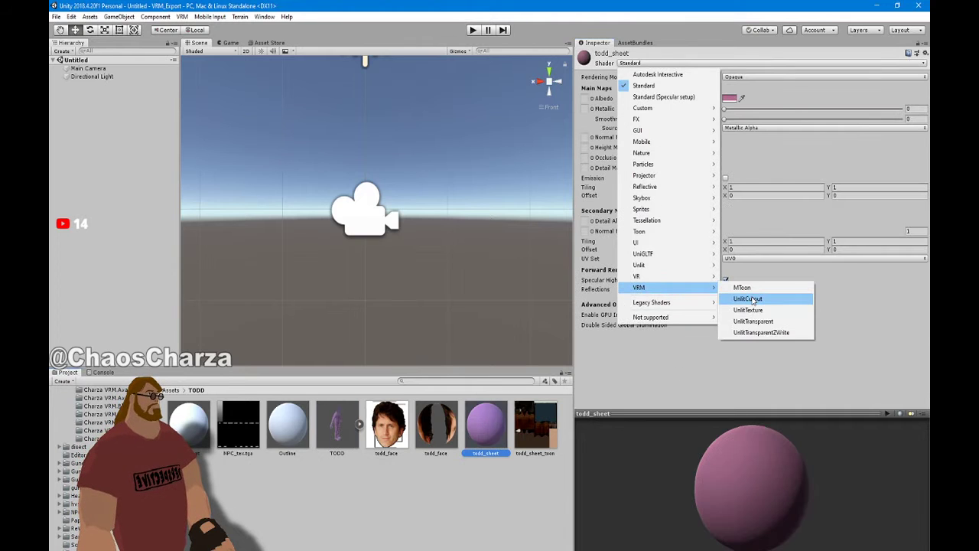
click(742, 288)
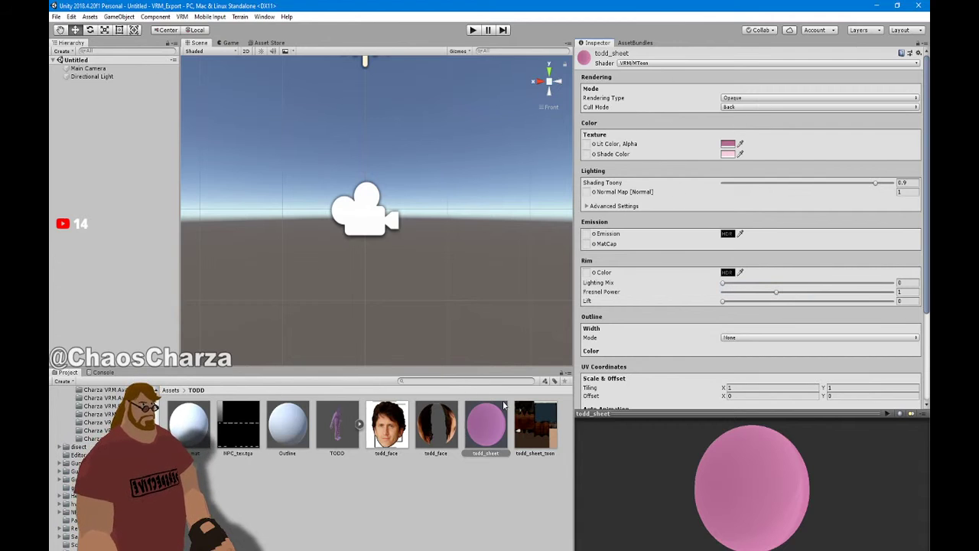
drag(542, 424, 587, 143)
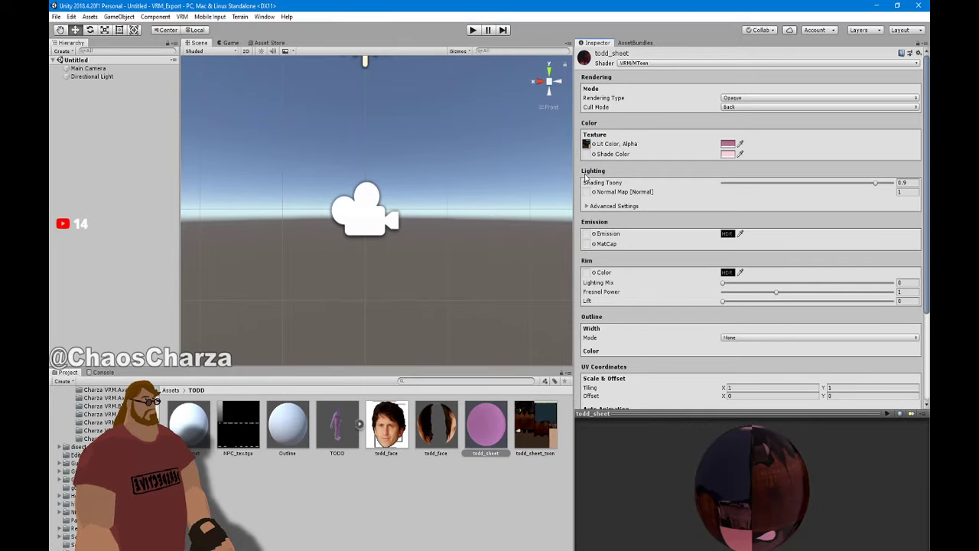
Set todd_sheet's Lit Color to white and Shade Color to grey 909090
click(725, 145)
click(787, 365)
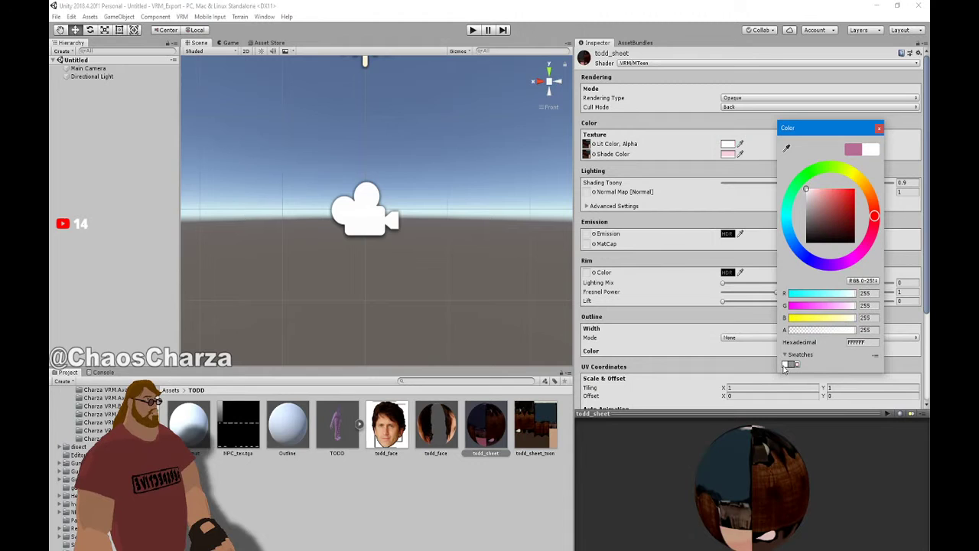
click(729, 155)
click(793, 365)
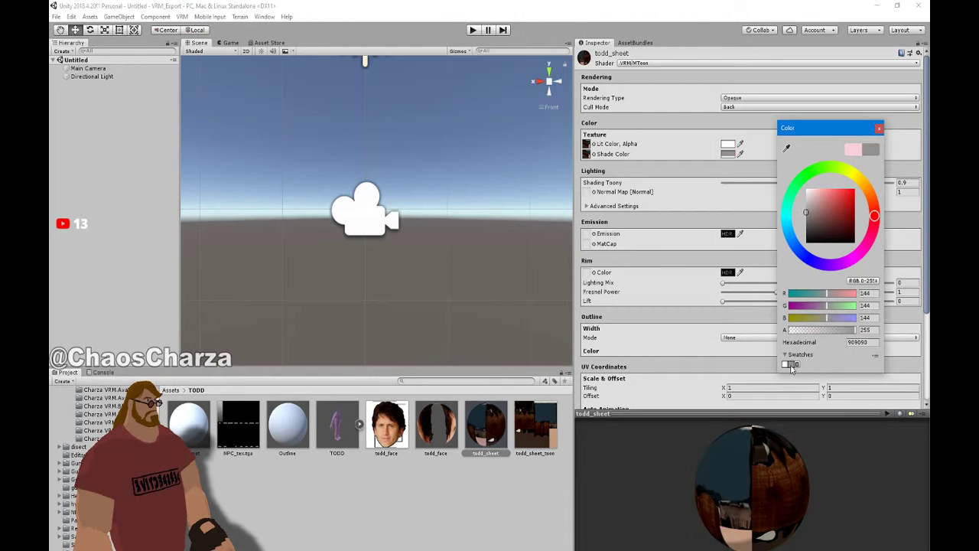
click(879, 127)
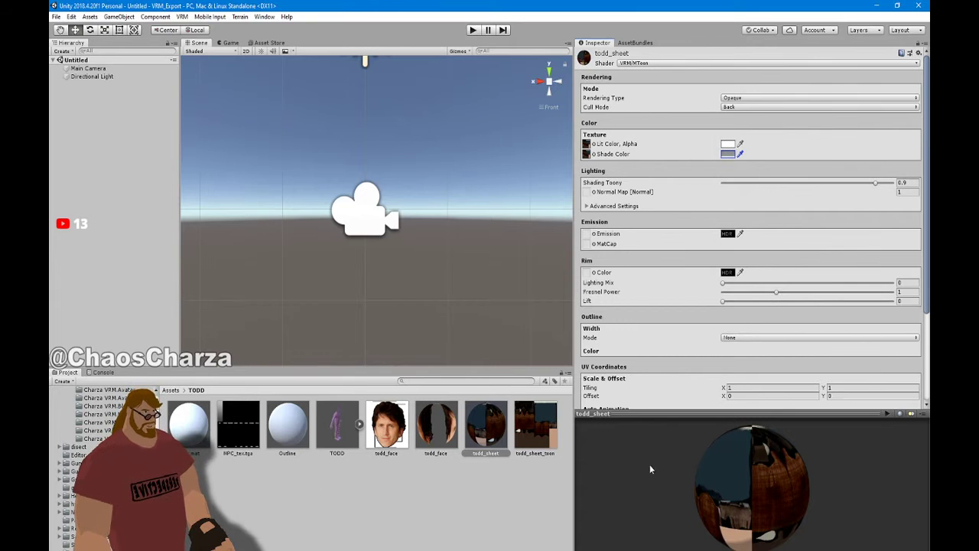
Check the fully textured TODD model in the preview
click(337, 424)
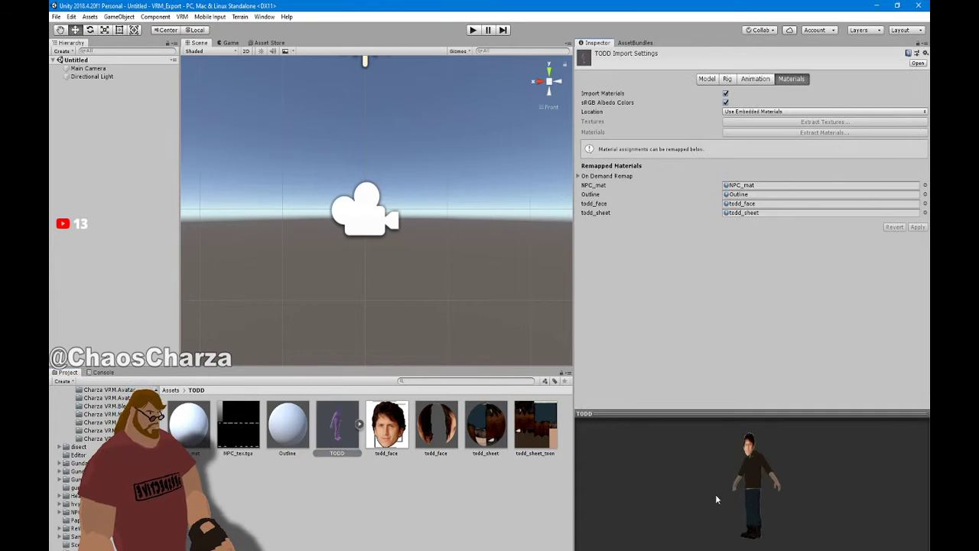
drag(750, 501, 738, 481)
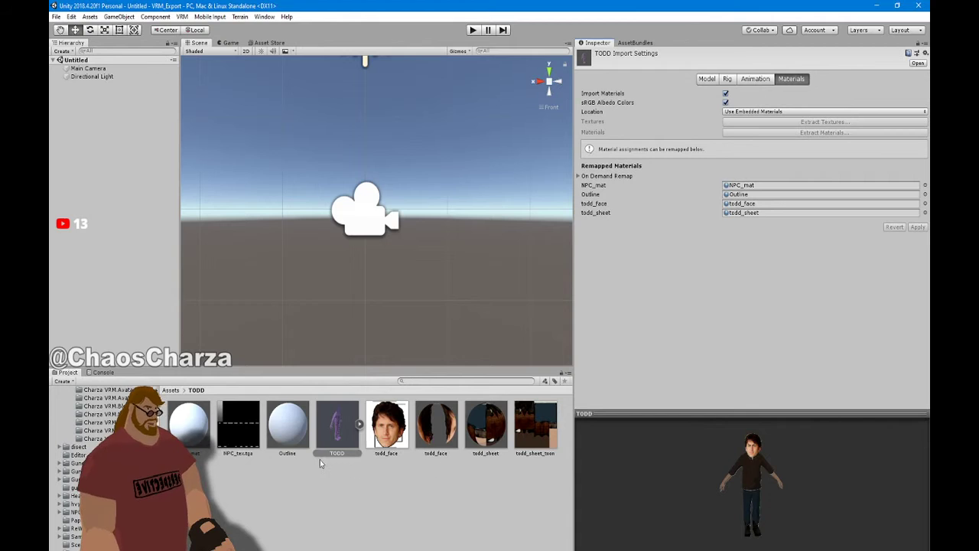
click(288, 426)
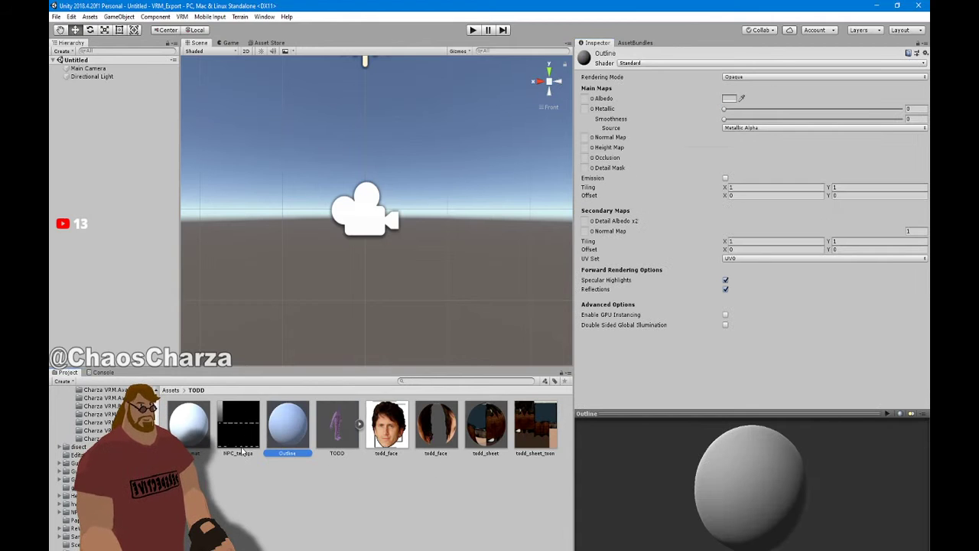
click(188, 425)
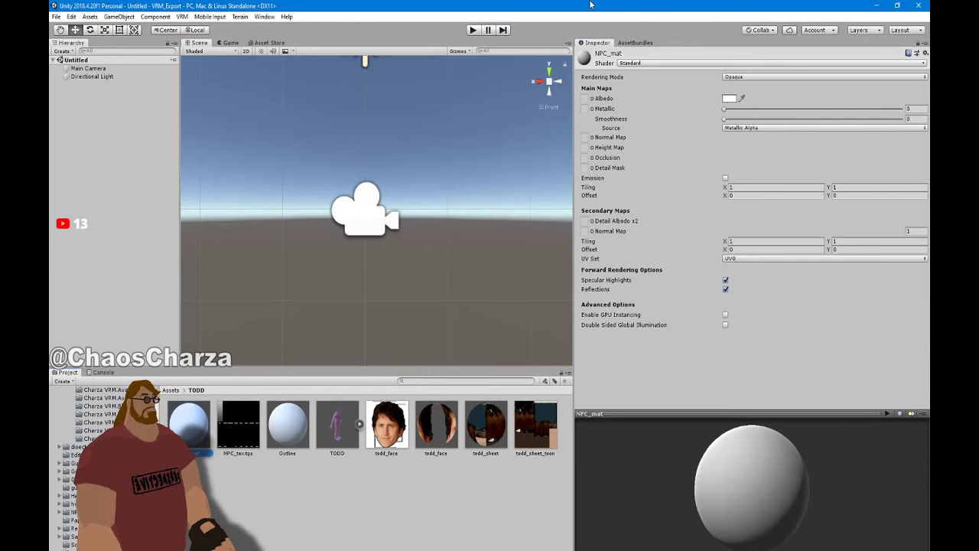
Give NPC_mat the VRM/UnlitTexture shader with NPC_tex as its texture, then check the TODD preview
click(638, 63)
mouse_move(652, 289)
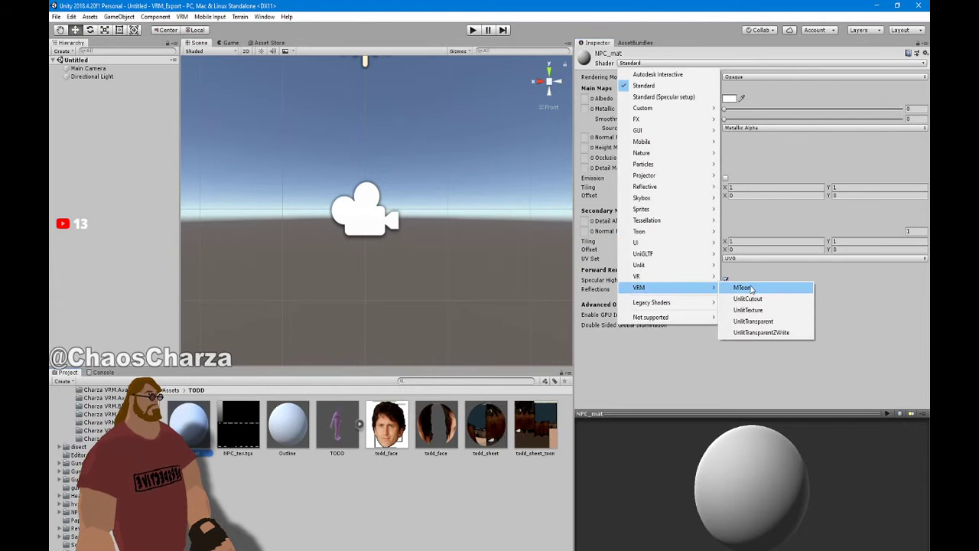
click(748, 309)
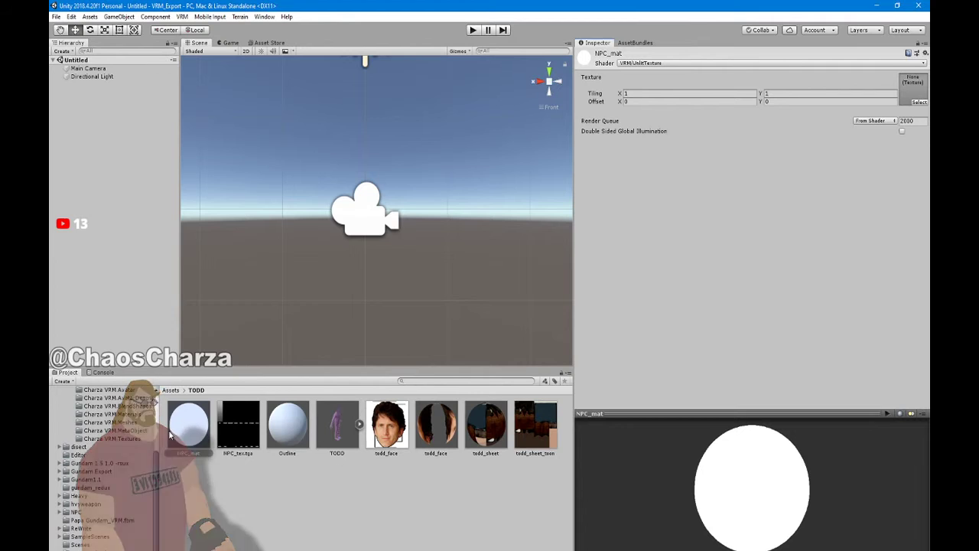
drag(234, 432, 796, 93)
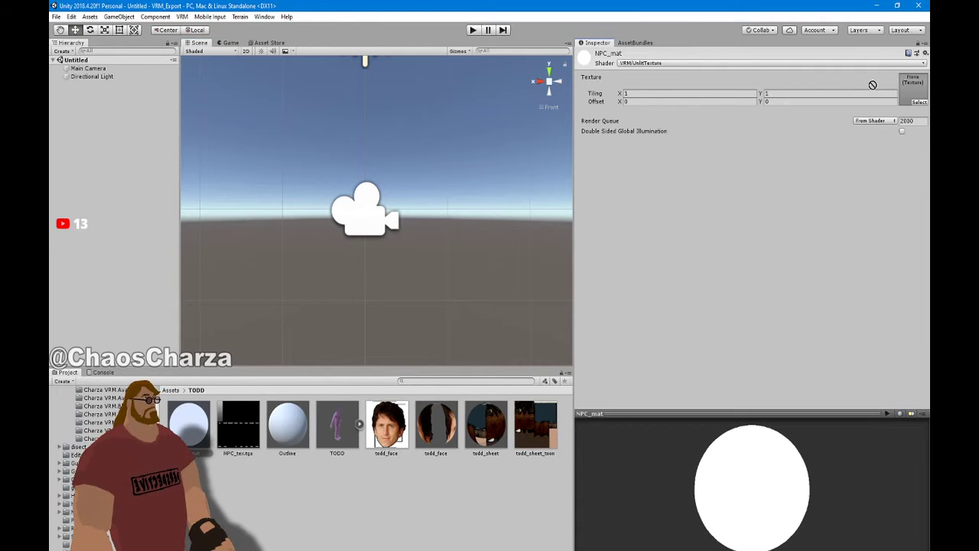
drag(872, 85, 913, 89)
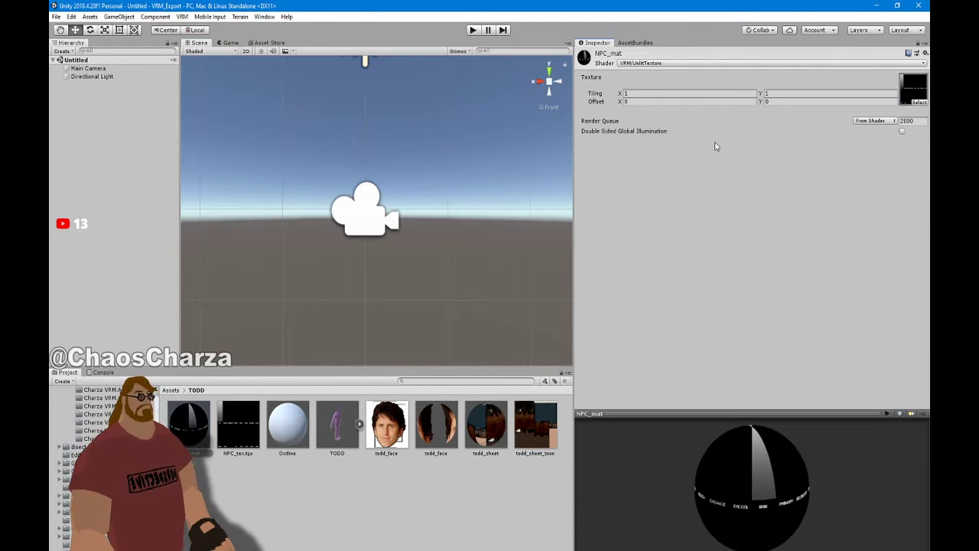
click(477, 434)
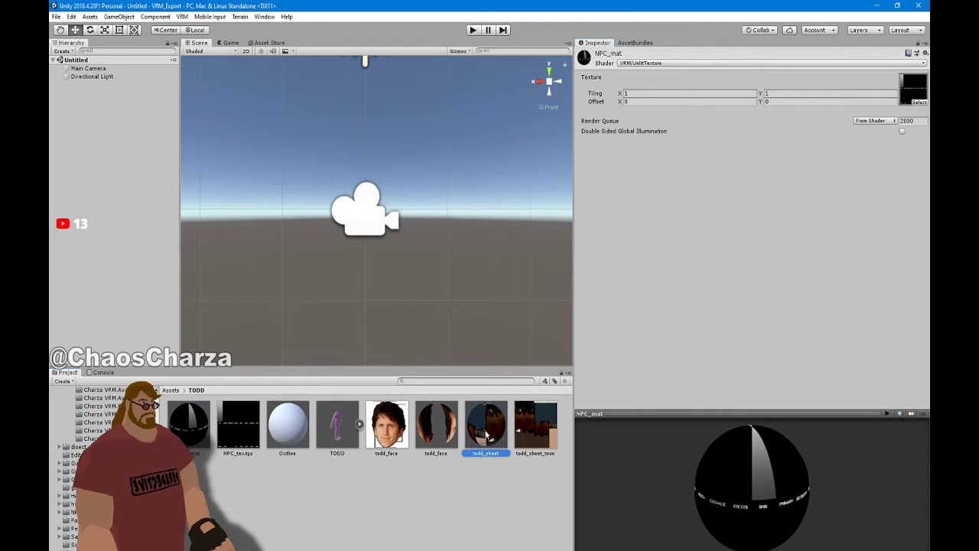
click(339, 438)
drag(638, 461, 744, 443)
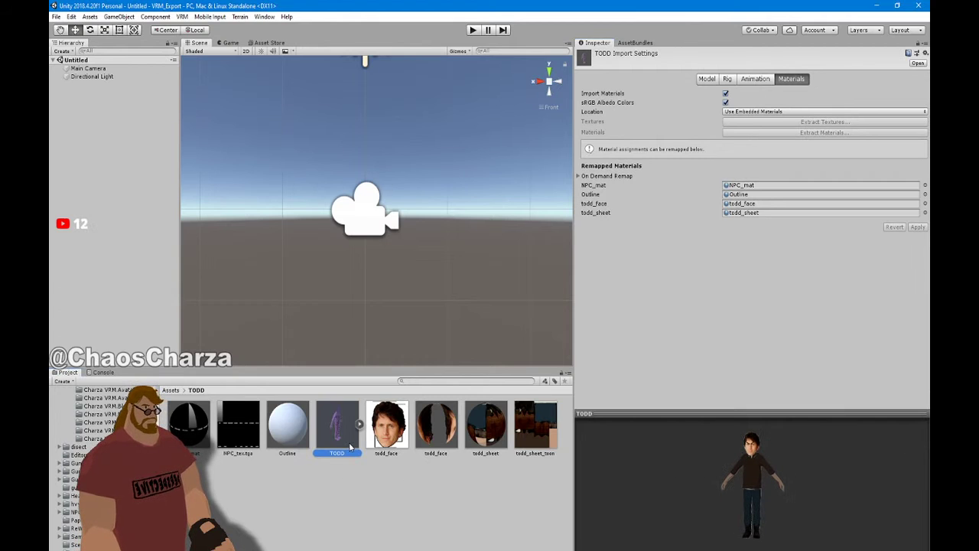
Try several VRM shaders on the Outline material, settling on VRM/UnlitTexture
click(290, 428)
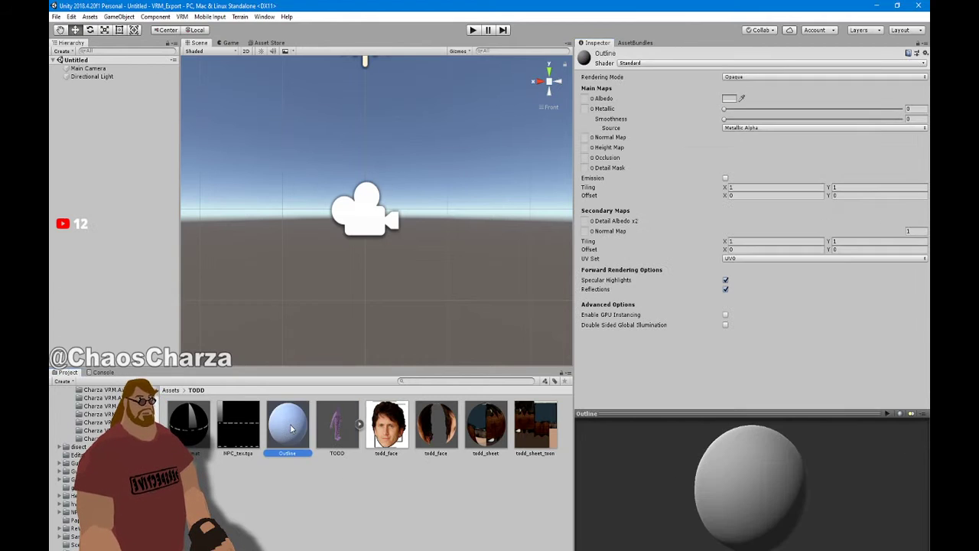
click(656, 64)
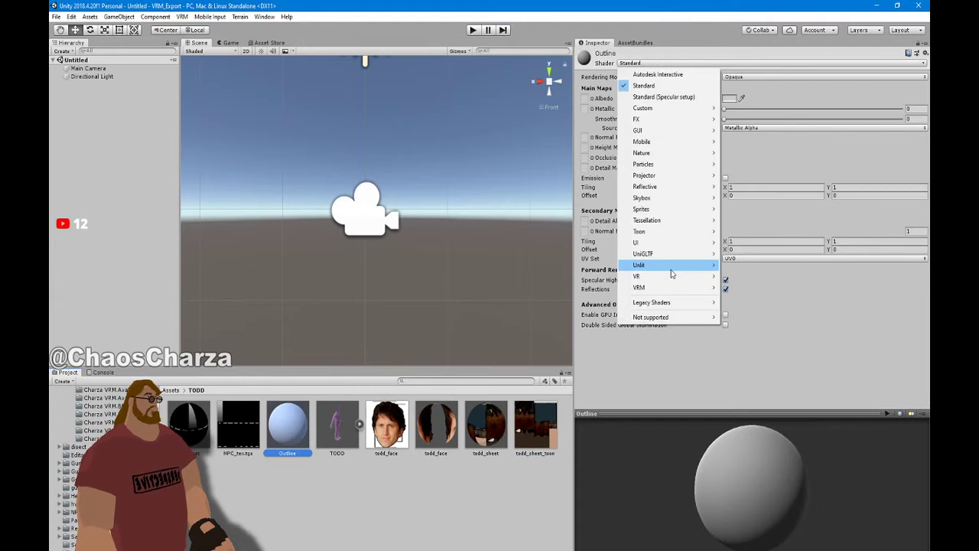
mouse_move(710, 289)
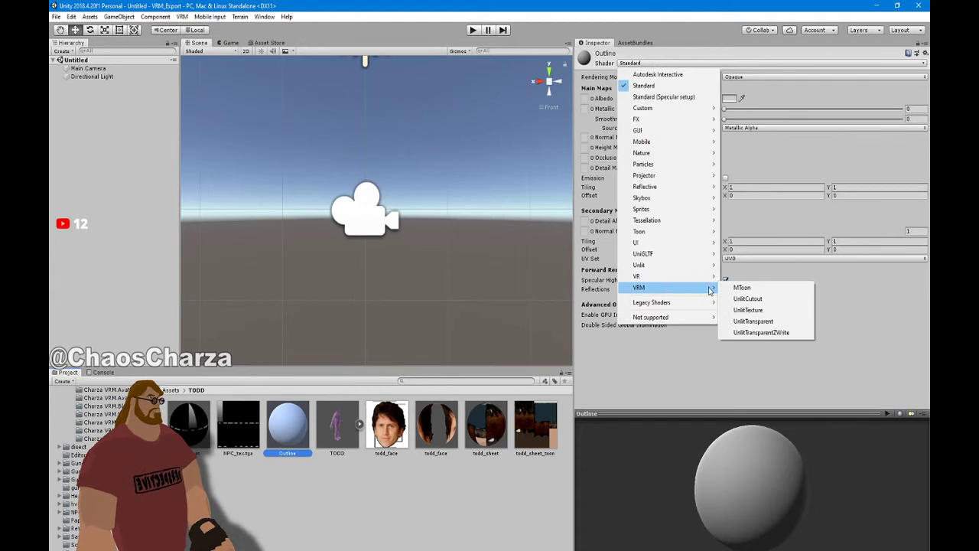
click(742, 310)
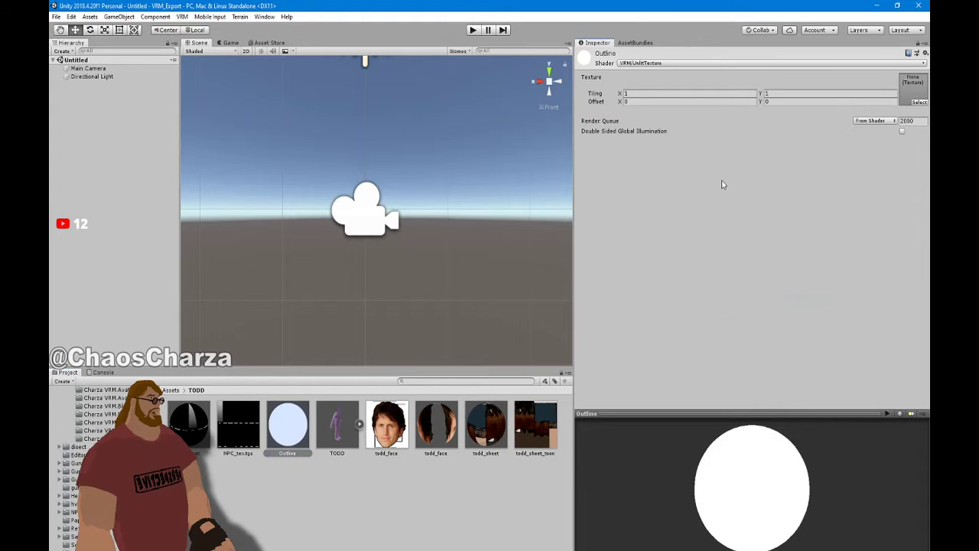
click(663, 63)
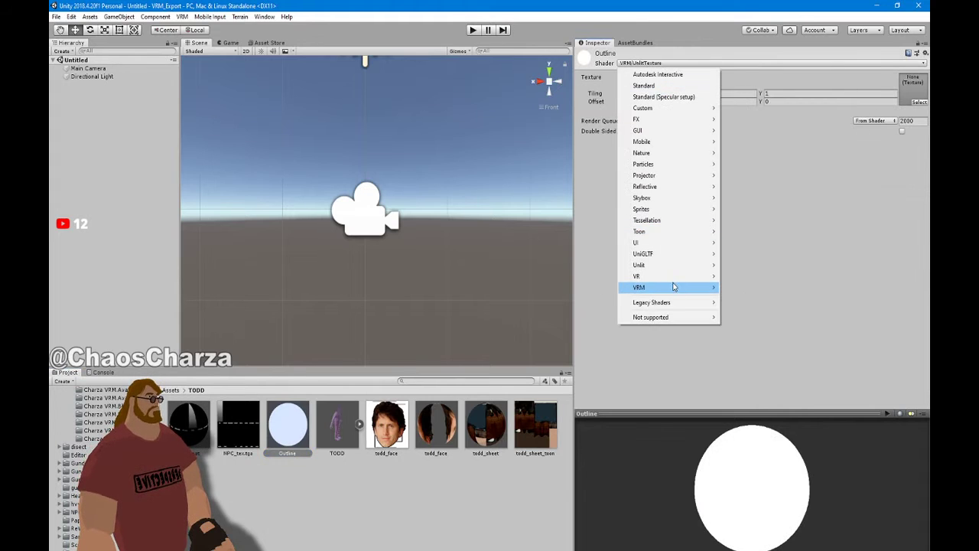
mouse_move(677, 293)
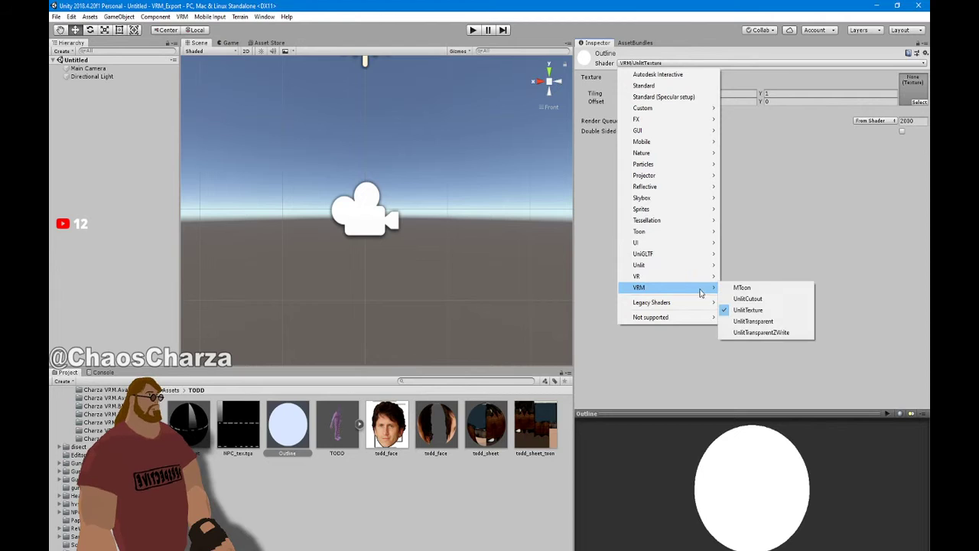
click(771, 299)
click(655, 65)
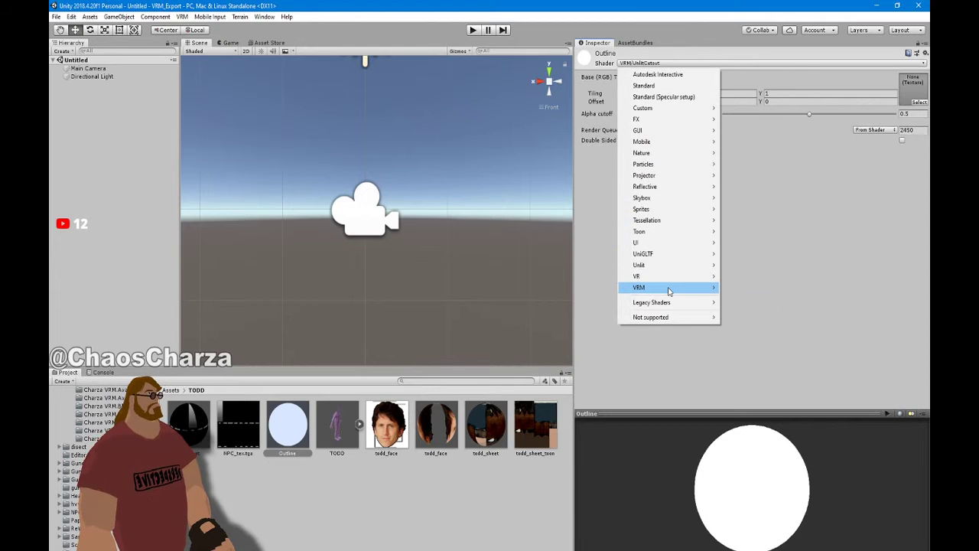
mouse_move(676, 287)
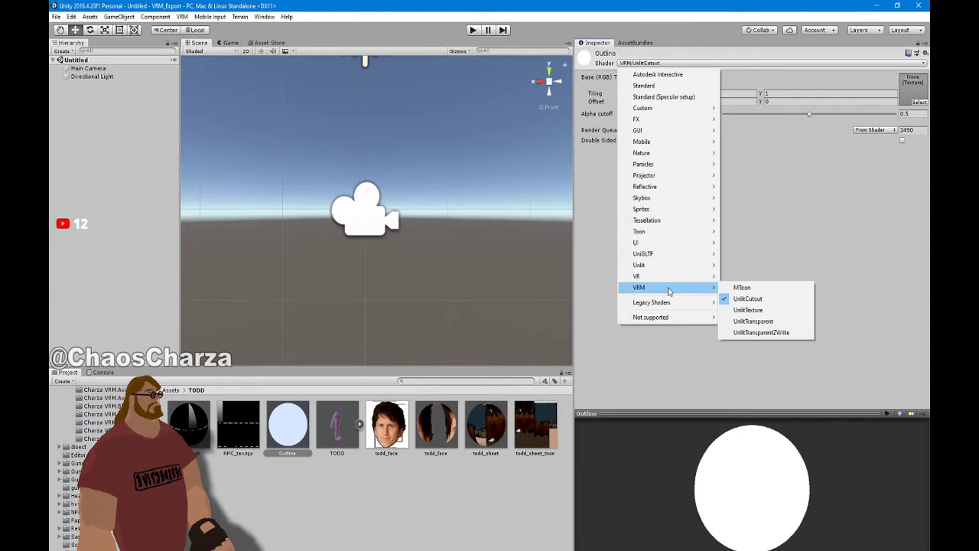
click(785, 326)
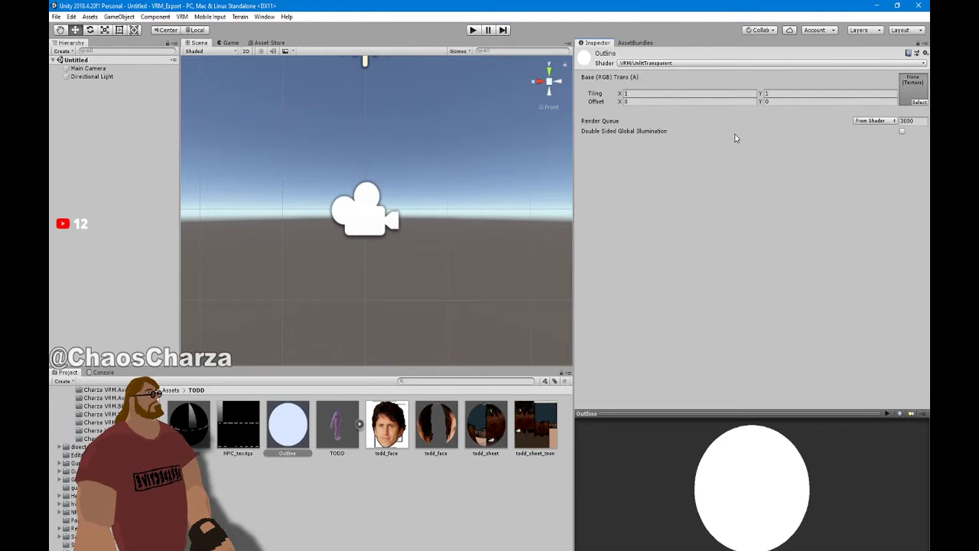
click(673, 64)
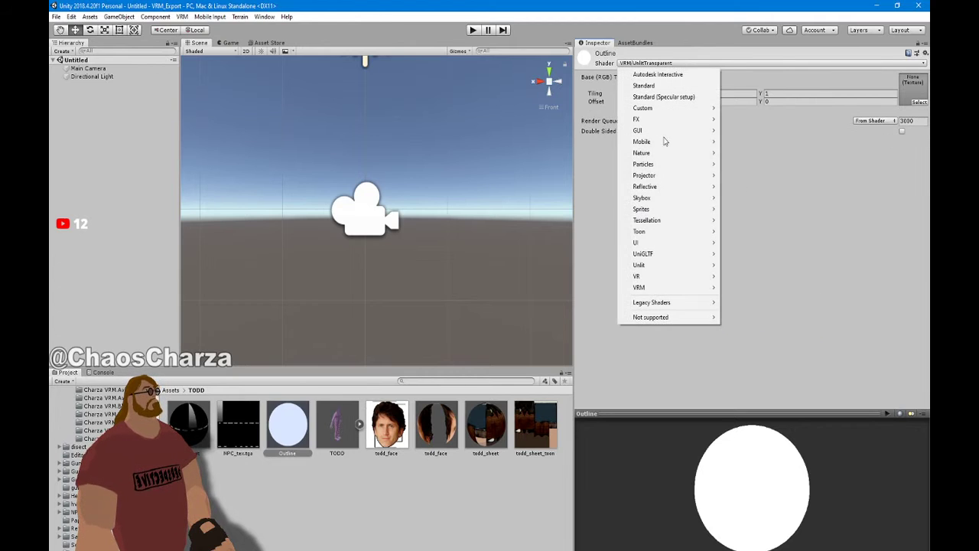
mouse_move(676, 287)
click(750, 310)
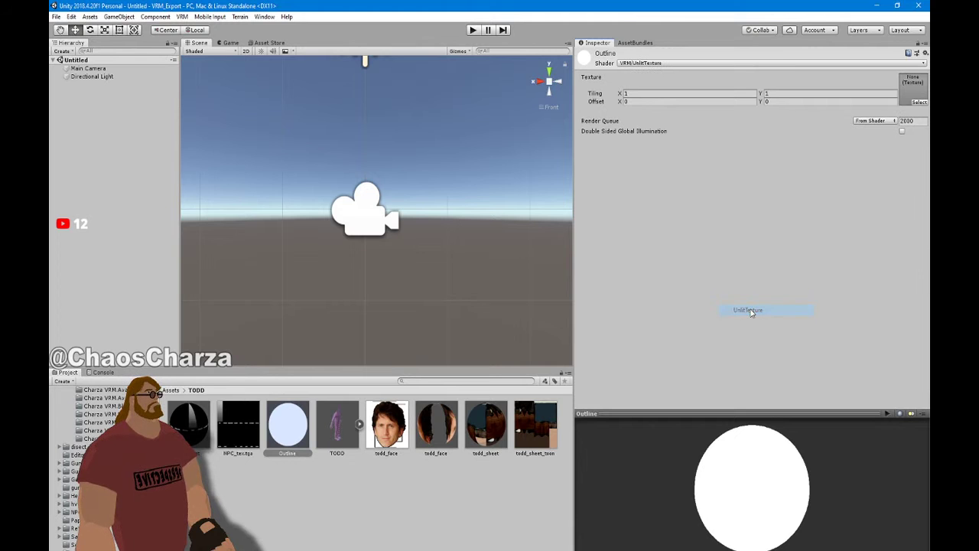
Assign the black 'frame' texture to the Outline material and check the TODD model
click(921, 103)
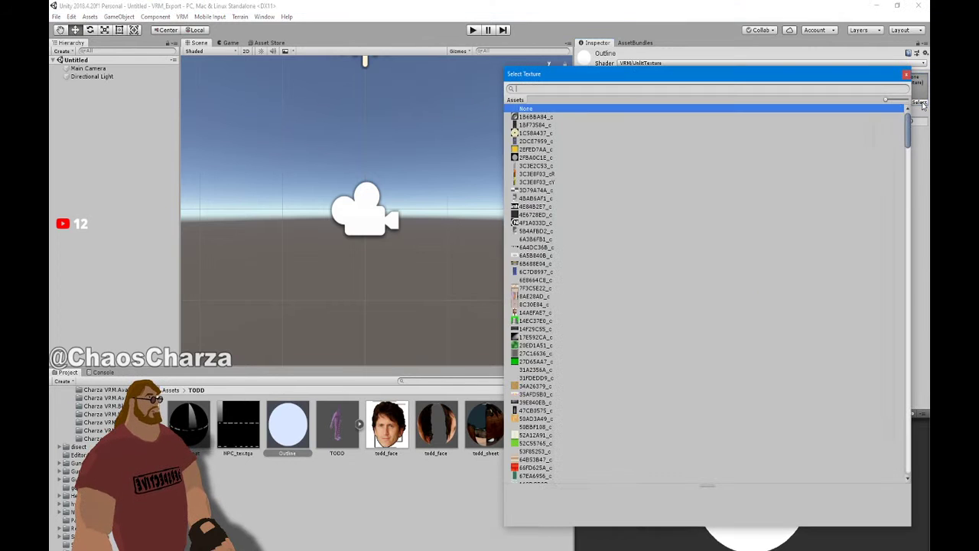
scroll(597, 184, down, 20)
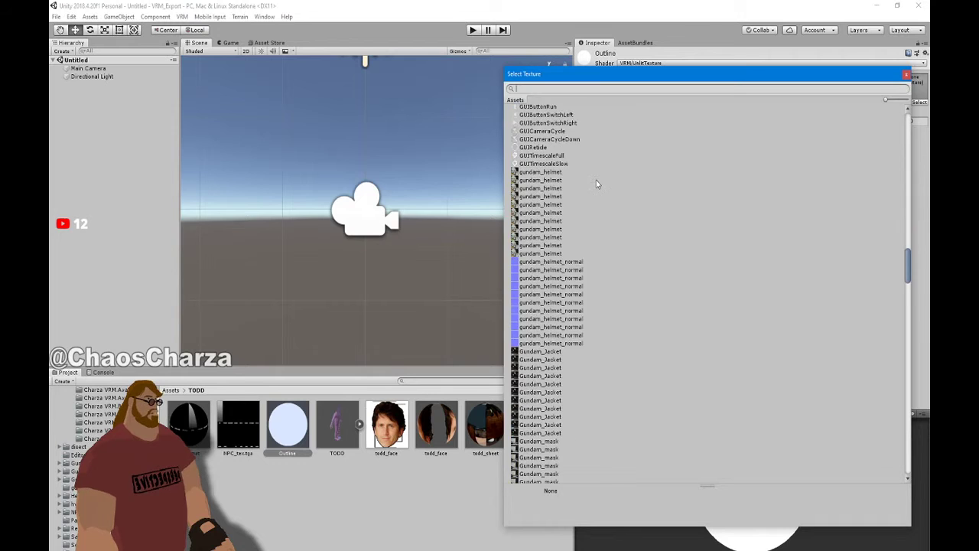
scroll(595, 183, up, 5)
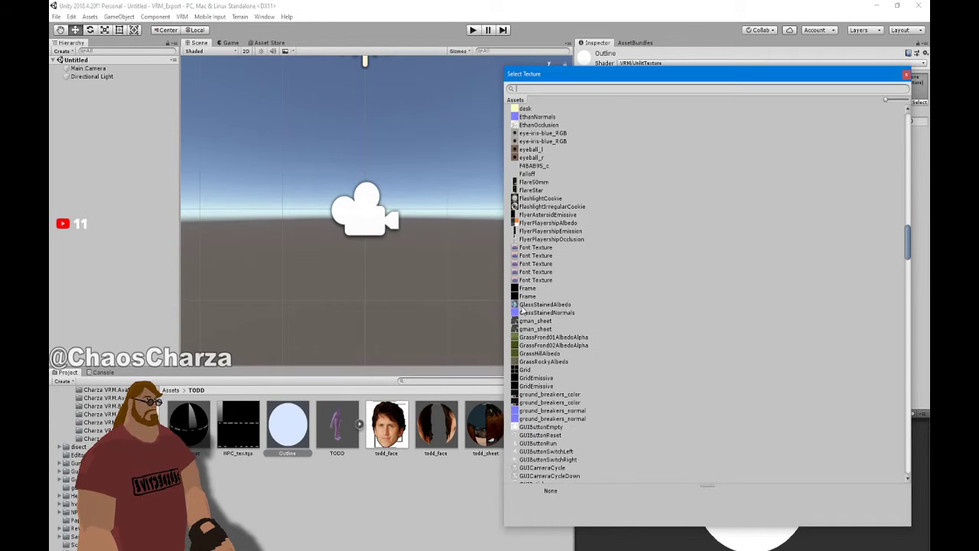
click(527, 297)
click(527, 298)
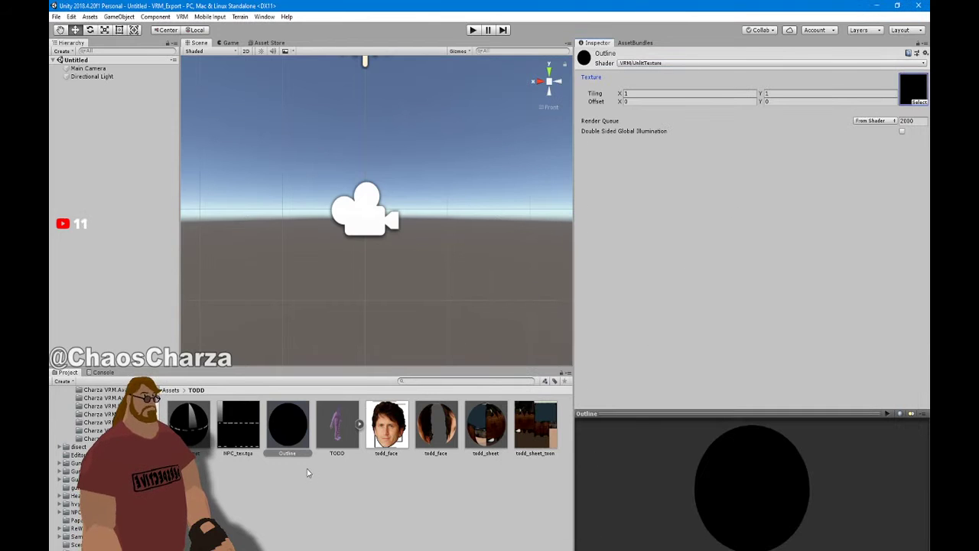
click(337, 428)
Drag the TODD model into the scene and frame its head and torso in view
drag(355, 424, 127, 212)
scroll(509, 242, down, 5)
scroll(510, 245, down, 8)
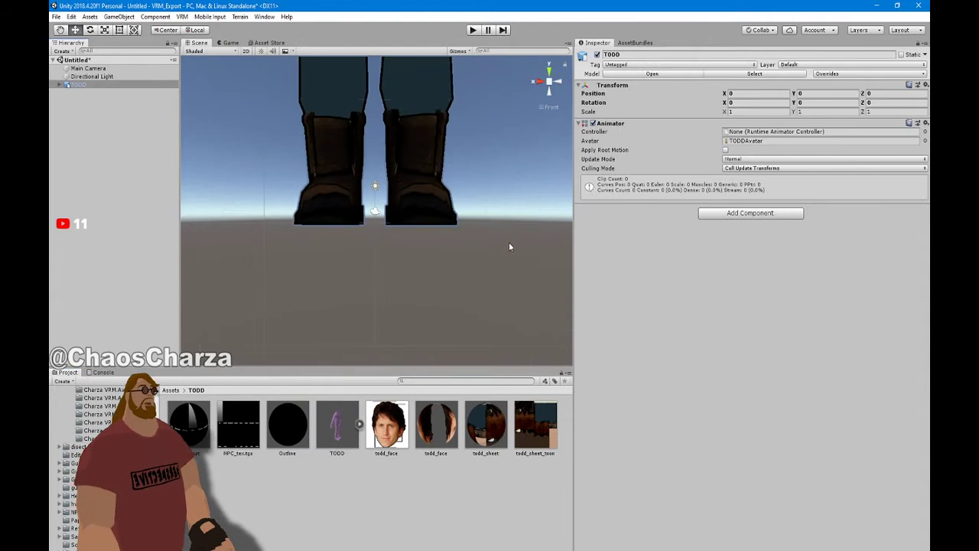
mouse_move(510, 246)
middle_down()
mouse_move(525, 364)
mouse_move(511, 242)
middle_up()
scroll(511, 241, up, 5)
scroll(511, 245, up, 3)
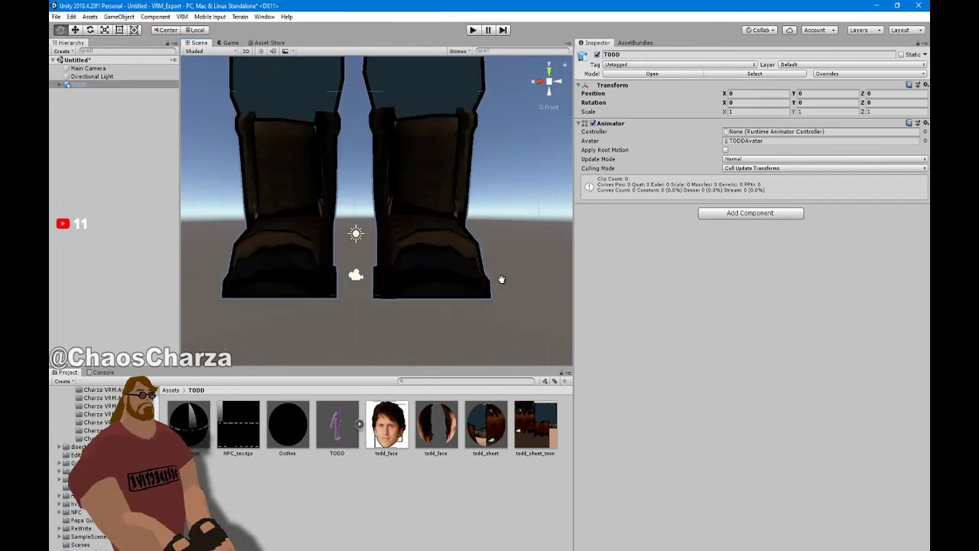
Set TODD's import Scale Factor to 0.02, apply it, and recentre the view on the character
click(348, 420)
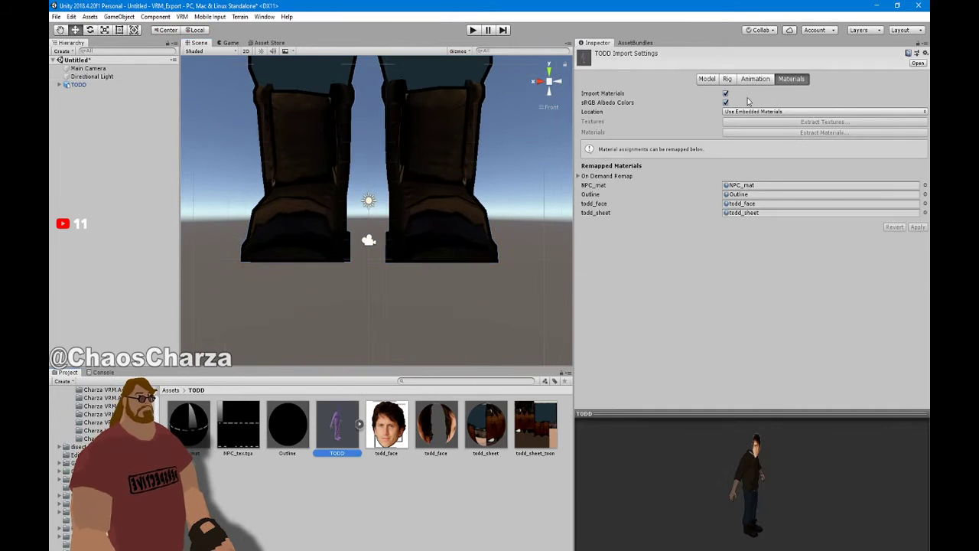
click(716, 80)
click(681, 104)
text(2)
click(909, 346)
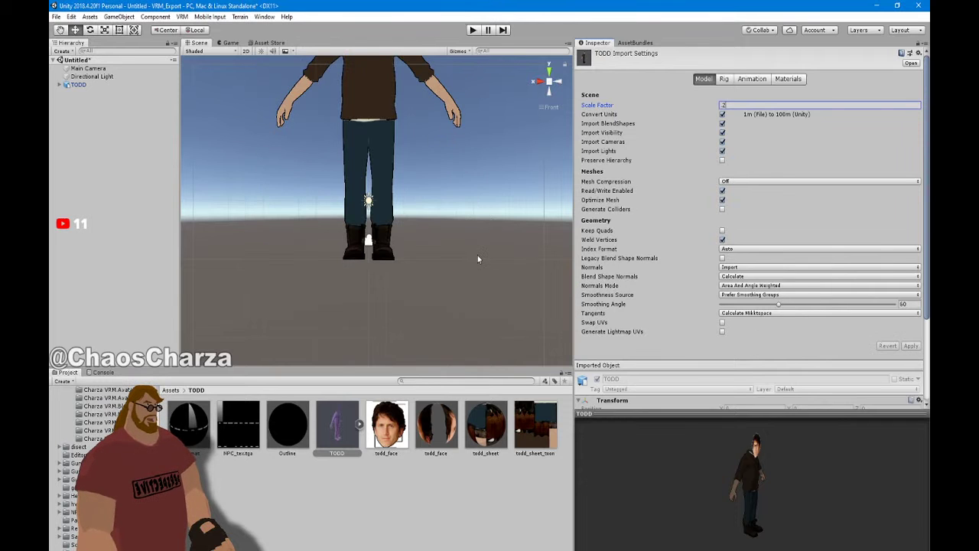
scroll(475, 256, up, 2)
text(0)
click(912, 346)
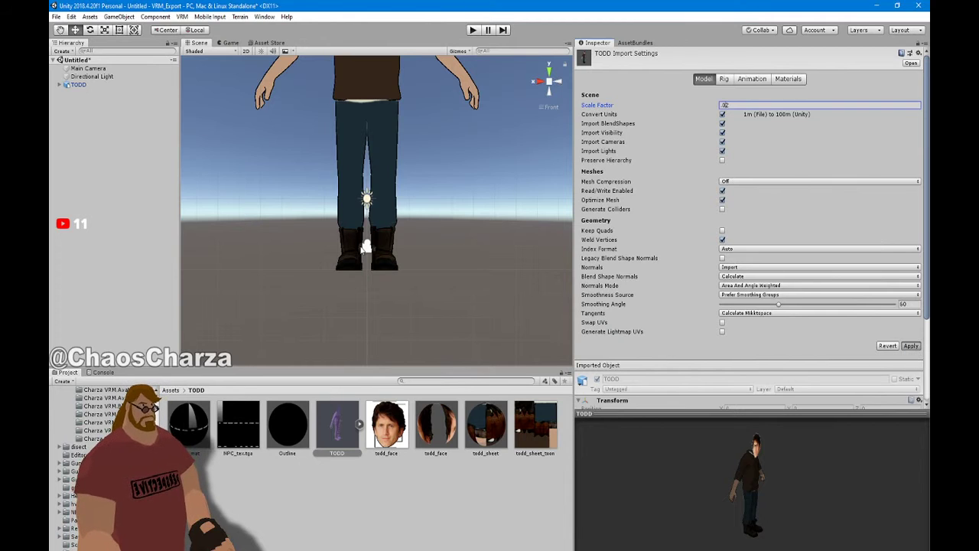
scroll(365, 251, up, 5)
middle_drag(365, 250, 392, 156)
scroll(429, 170, up, 5)
scroll(430, 185, up, 4)
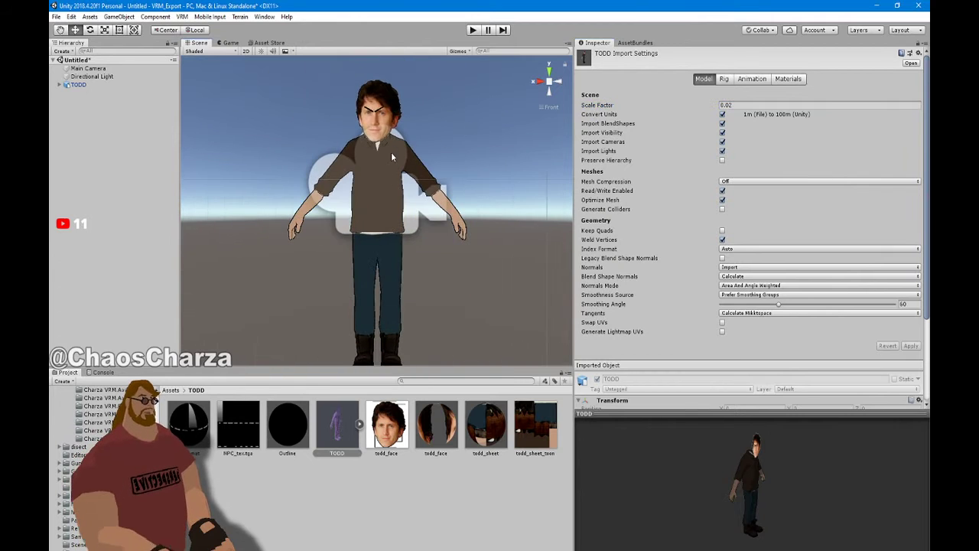
Save the scene as 'JUST WORKS' directly in the Assets folder
key(ctrl+s)
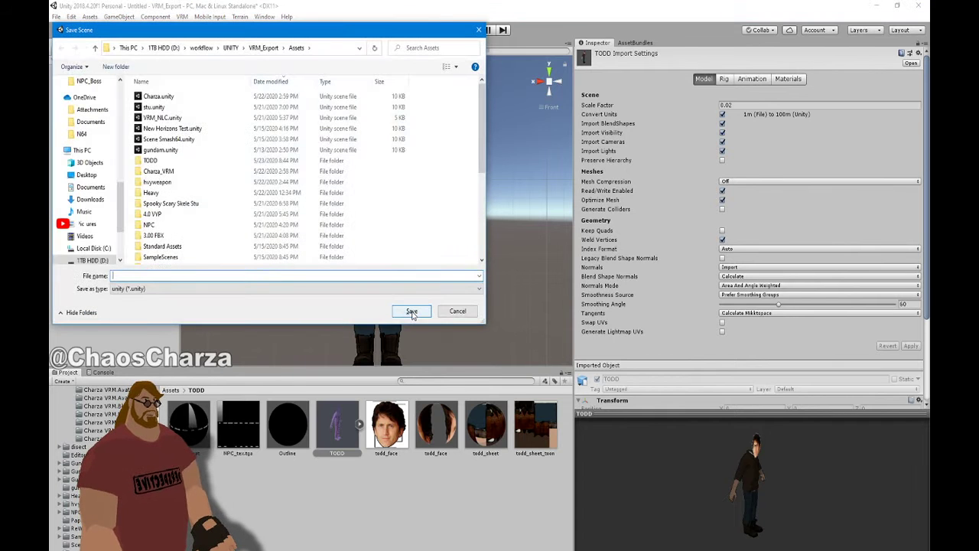
text(TODD)
click(412, 311)
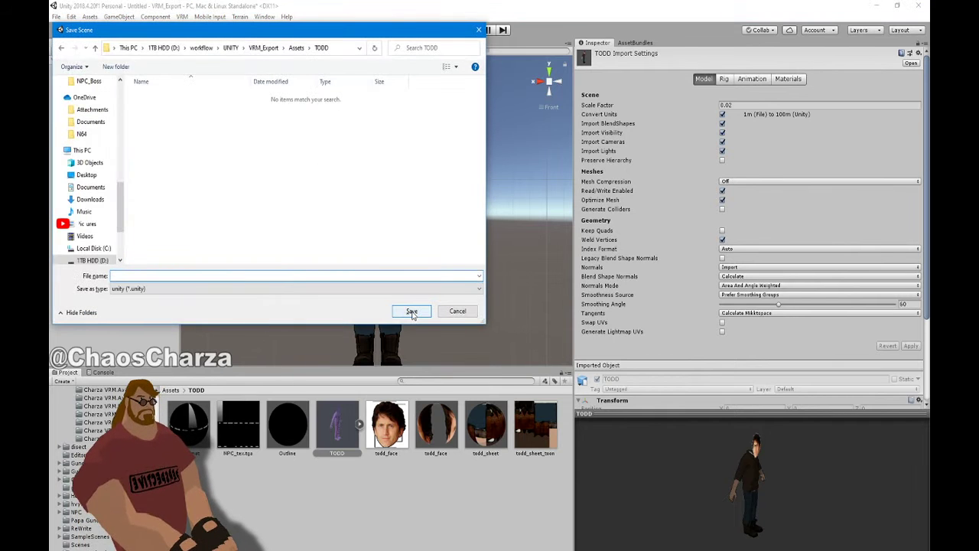
click(296, 48)
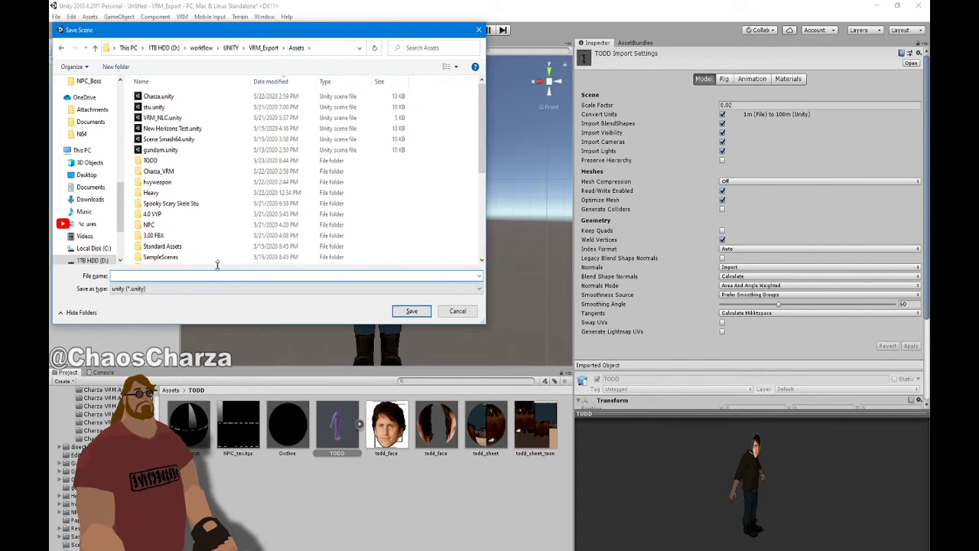
text(JU)
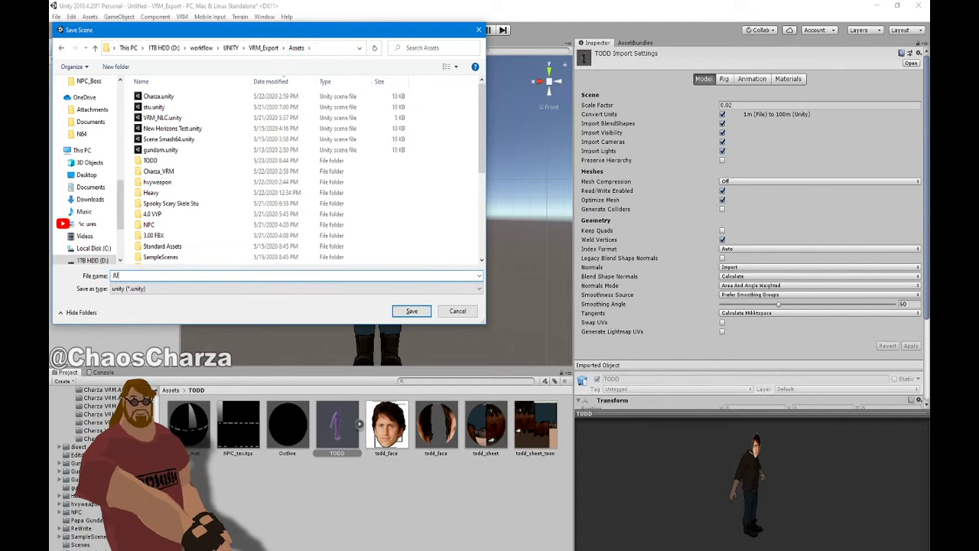
text(ST)
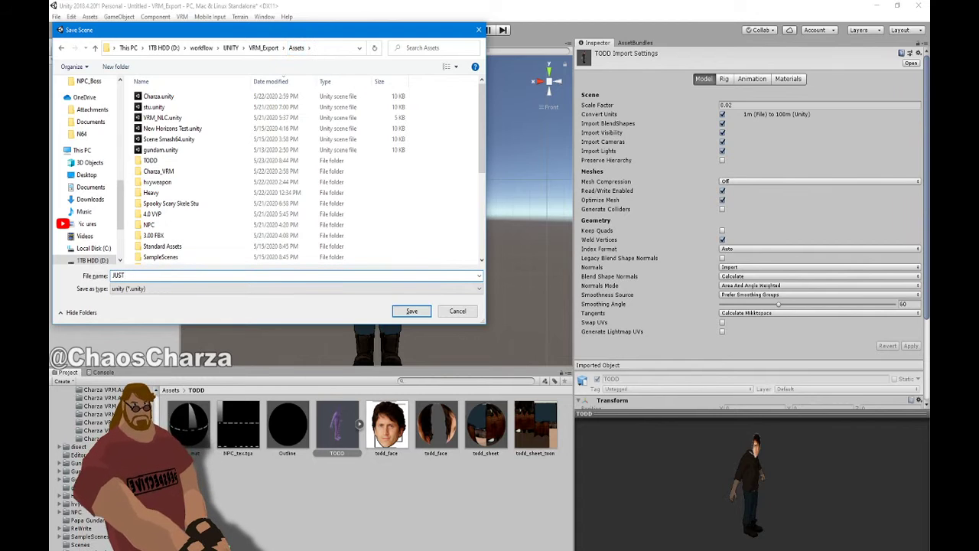
text( WORKS)
key(Return)
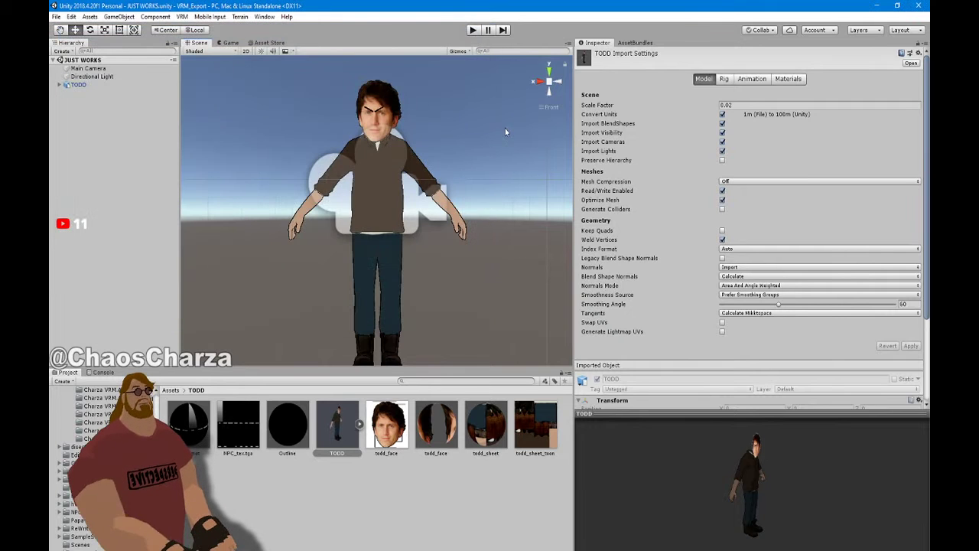
alt+drag(446, 203, 563, 296)
scroll(511, 187, up, 4)
scroll(482, 203, down, 4)
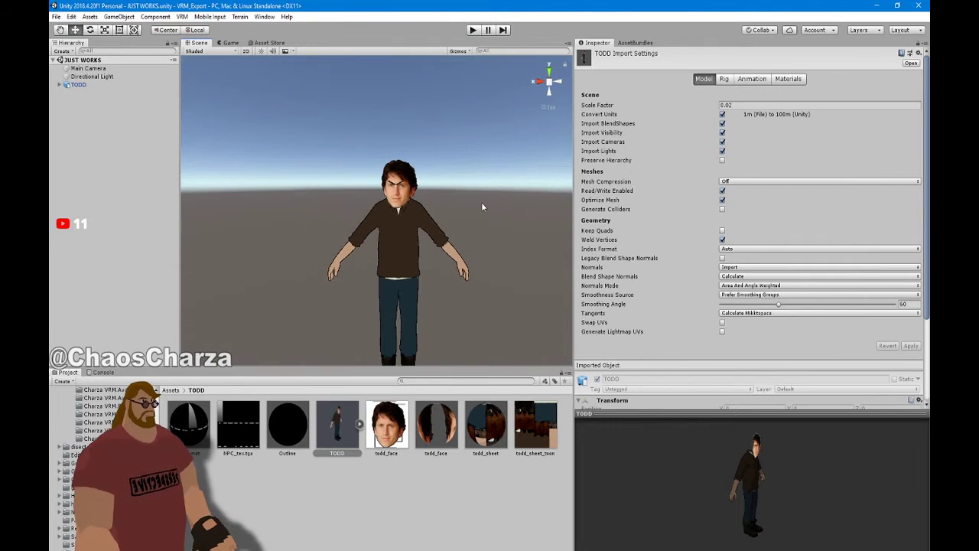
scroll(482, 130, down, 2)
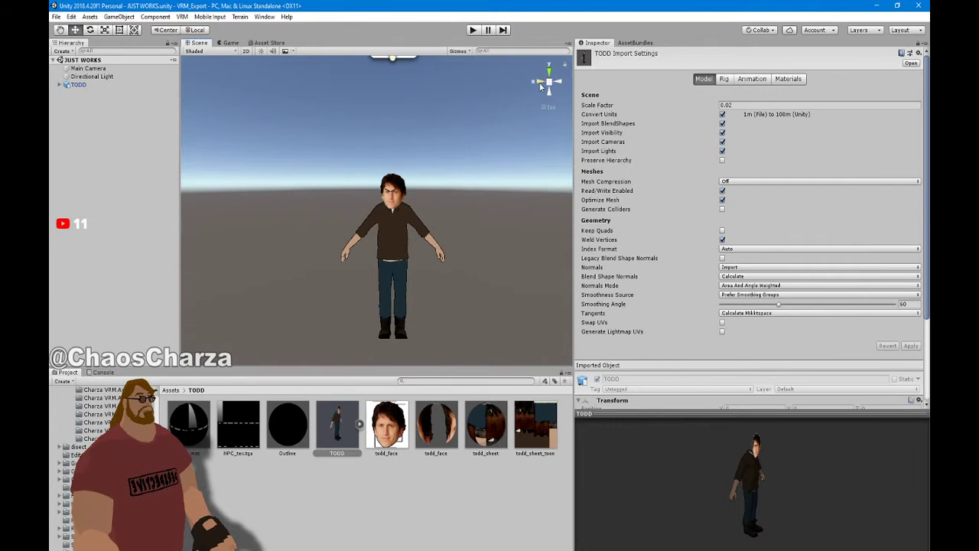
click(540, 83)
click(557, 82)
scroll(466, 188, up, 3)
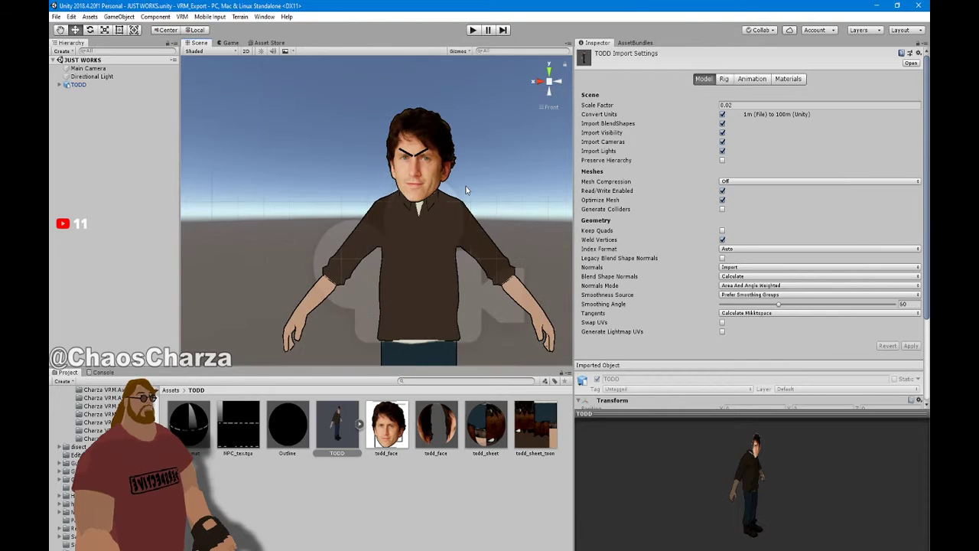
scroll(432, 168, up, 2)
scroll(432, 168, down, 3)
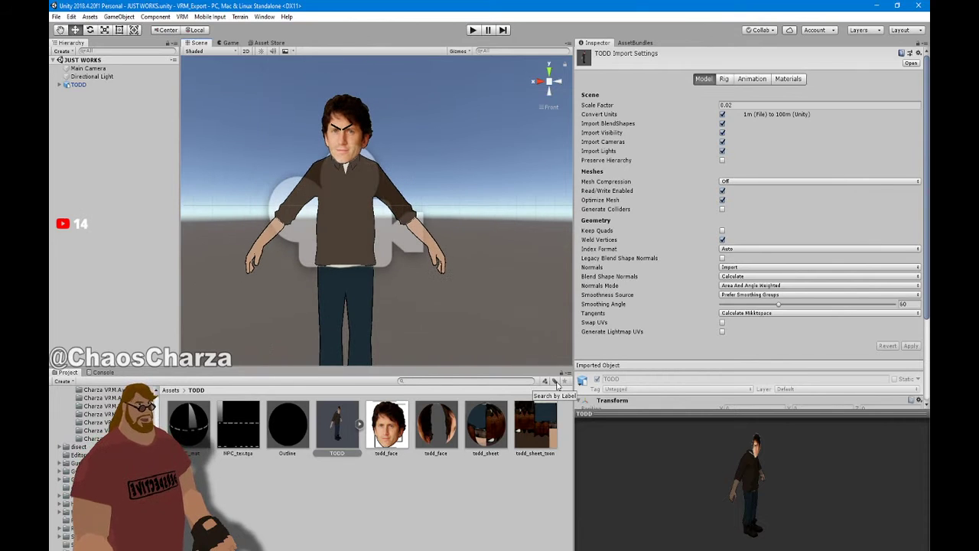
drag(814, 519, 753, 504)
mouse_move(784, 472)
mouse_down()
mouse_move(737, 458)
mouse_move(737, 508)
mouse_move(773, 486)
mouse_up()
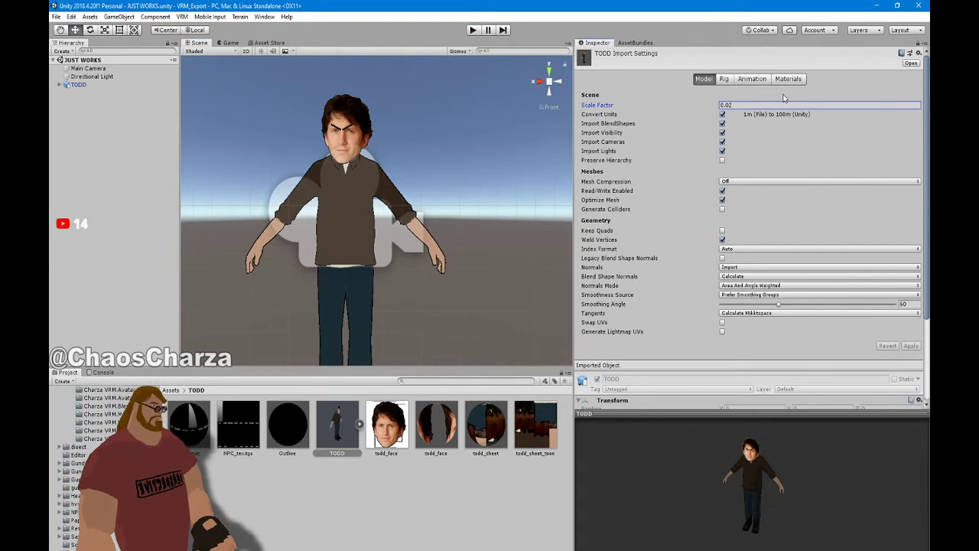
Set TODD's Rig Animation Type to Humanoid and apply the change
click(725, 79)
click(788, 93)
click(782, 138)
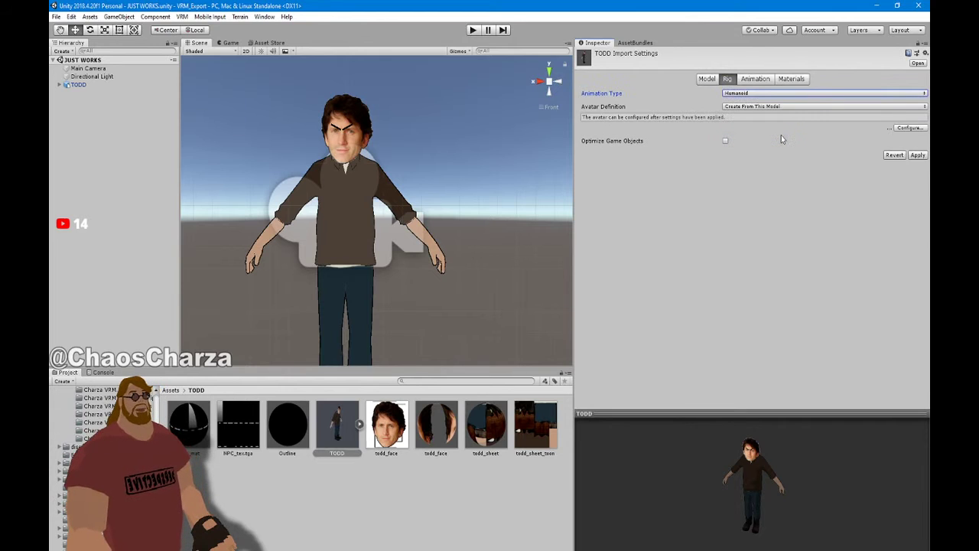
click(916, 158)
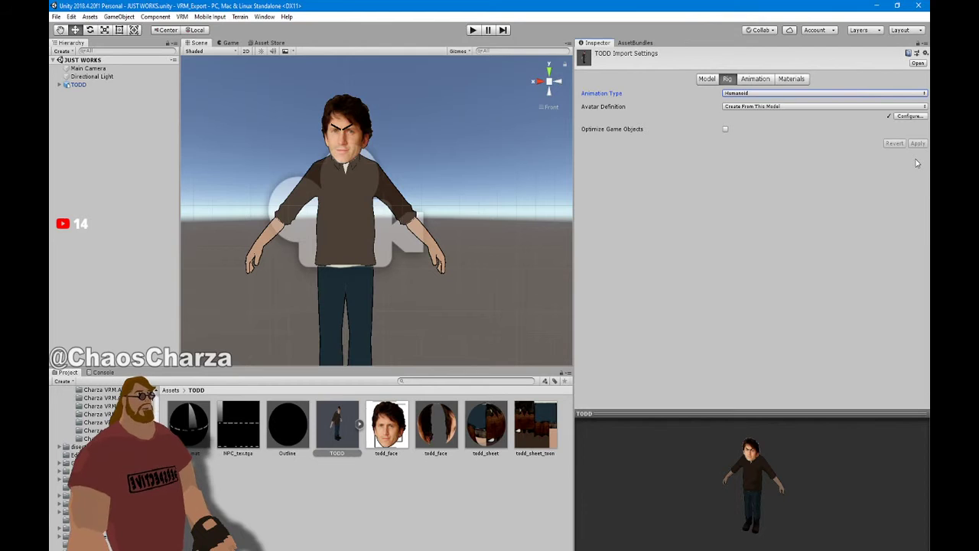
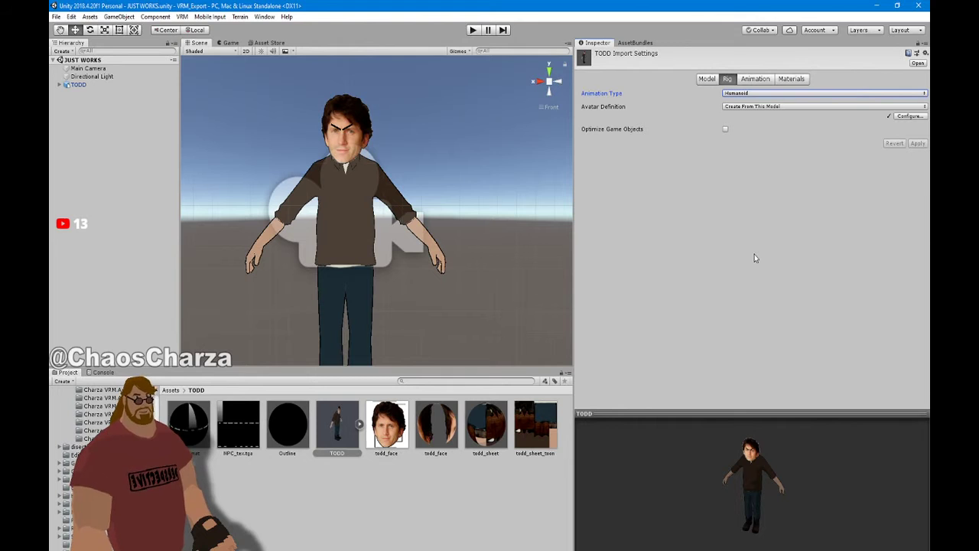
Open TODD's humanoid avatar configuration and bring the left forearm and hand into view
alt+drag(449, 187, 468, 201)
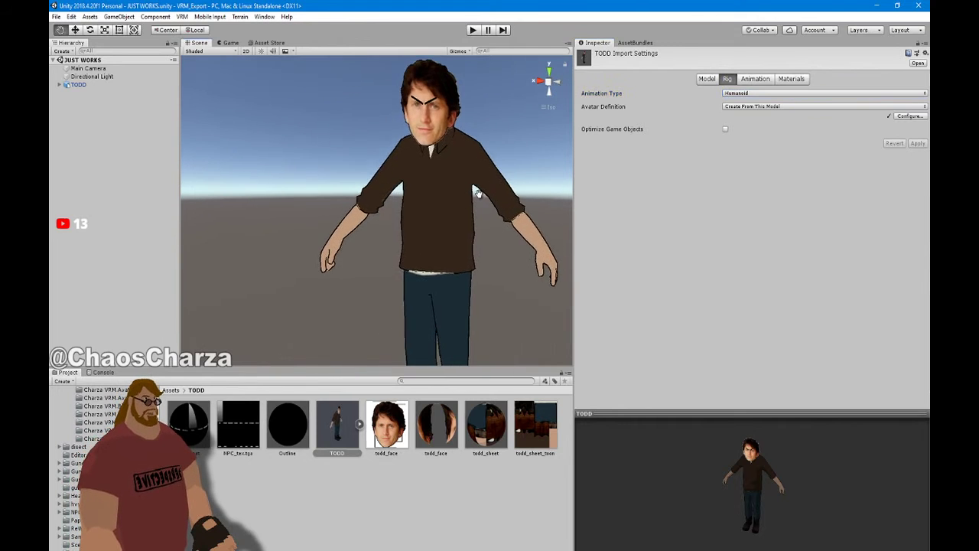
scroll(474, 201, down, 3)
scroll(475, 202, up, 3)
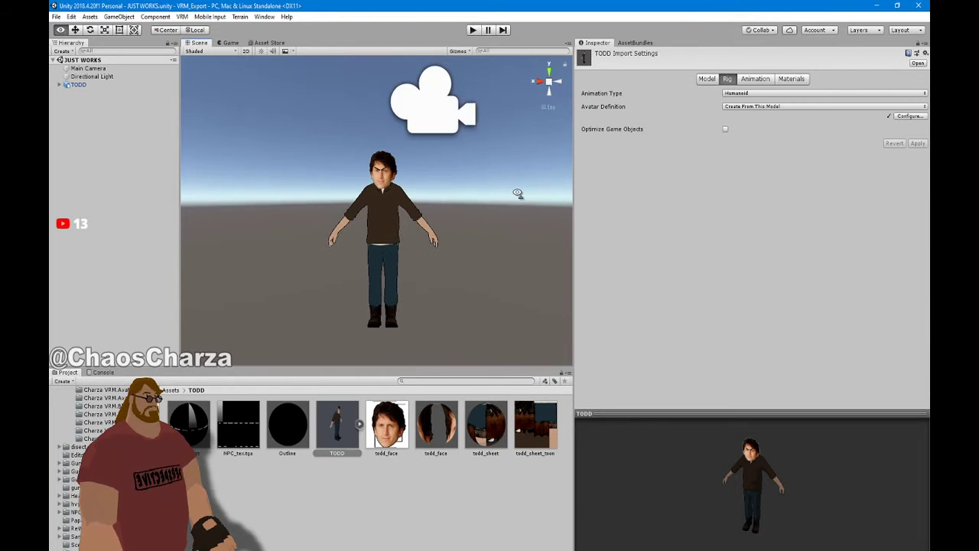
click(549, 82)
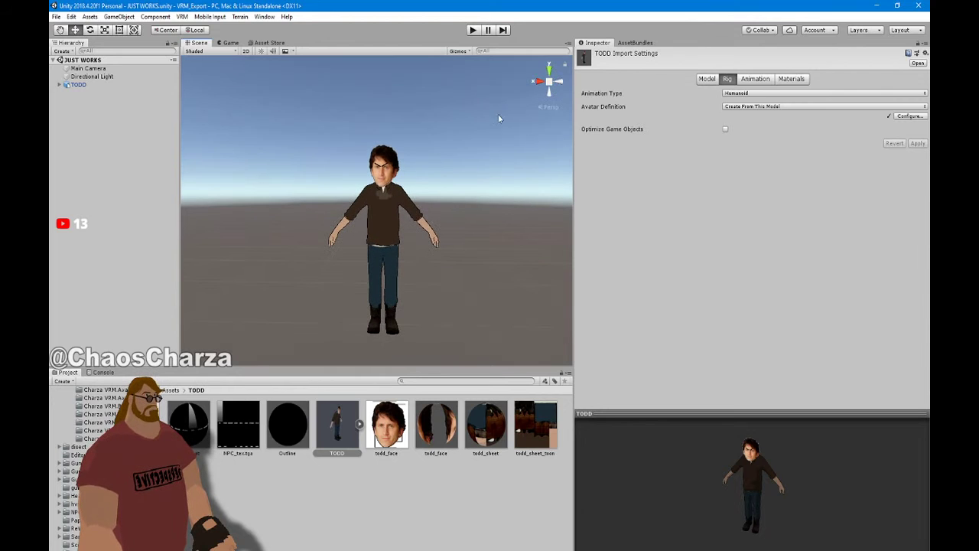
click(548, 82)
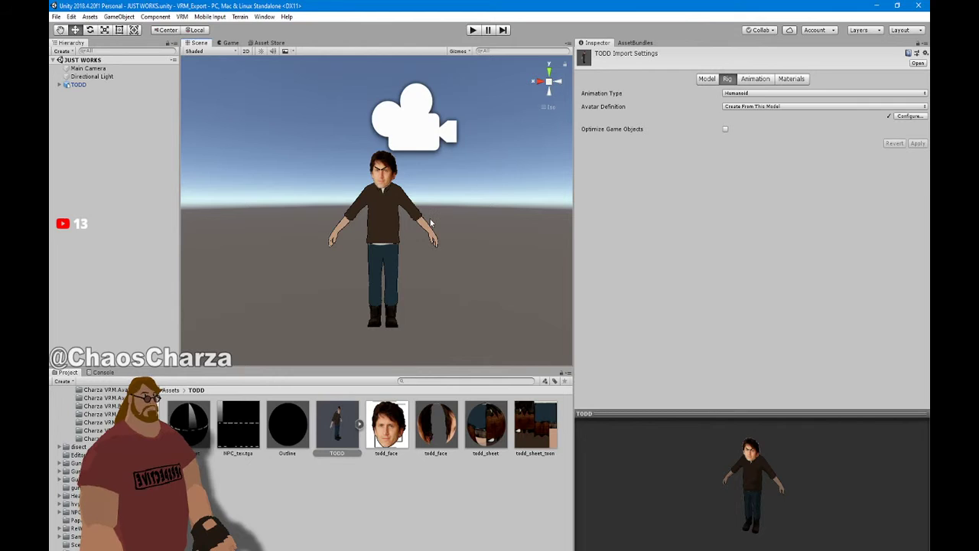
scroll(431, 222, up, 5)
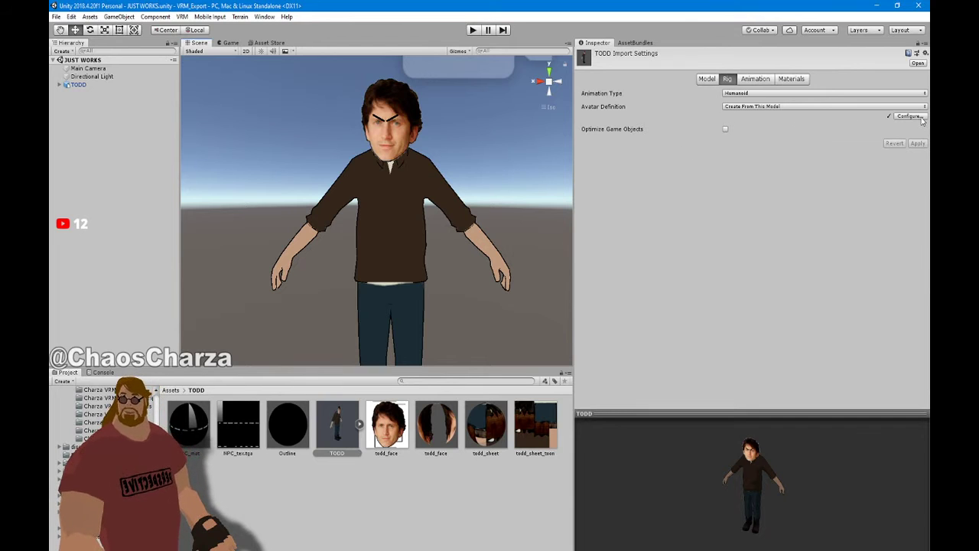
click(910, 116)
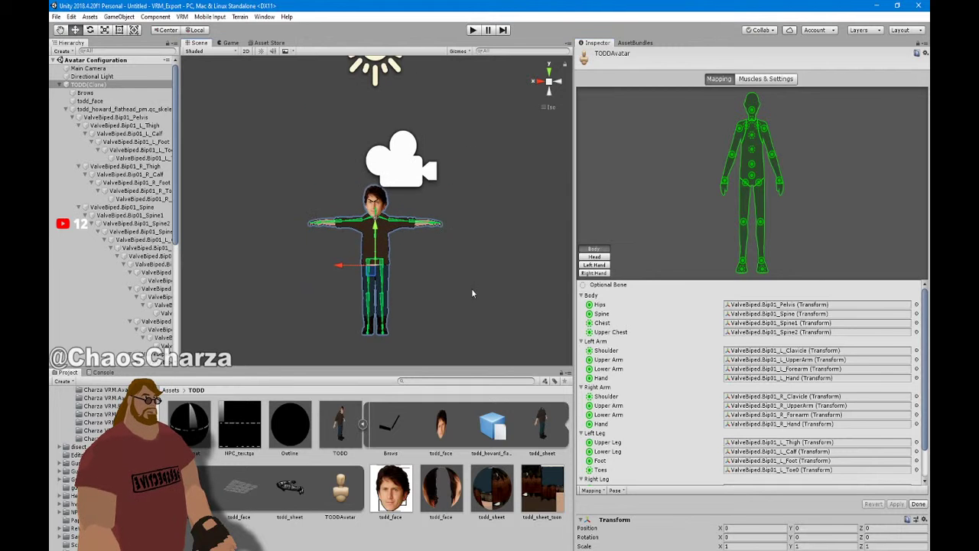
scroll(467, 251, up, 10)
right_drag(467, 250, 485, 400)
scroll(418, 159, up, 5)
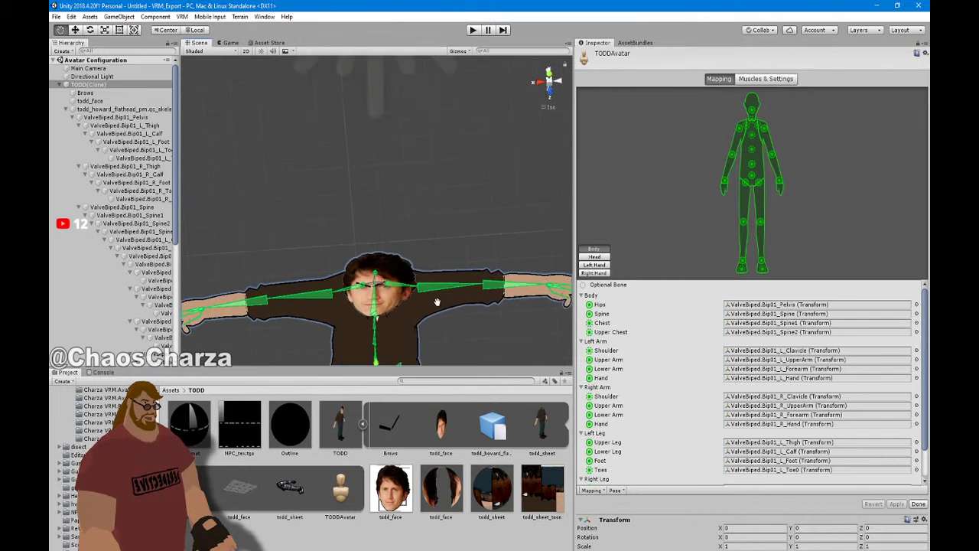
right_drag(419, 160, 453, 280)
middle_drag(453, 279, 186, 317)
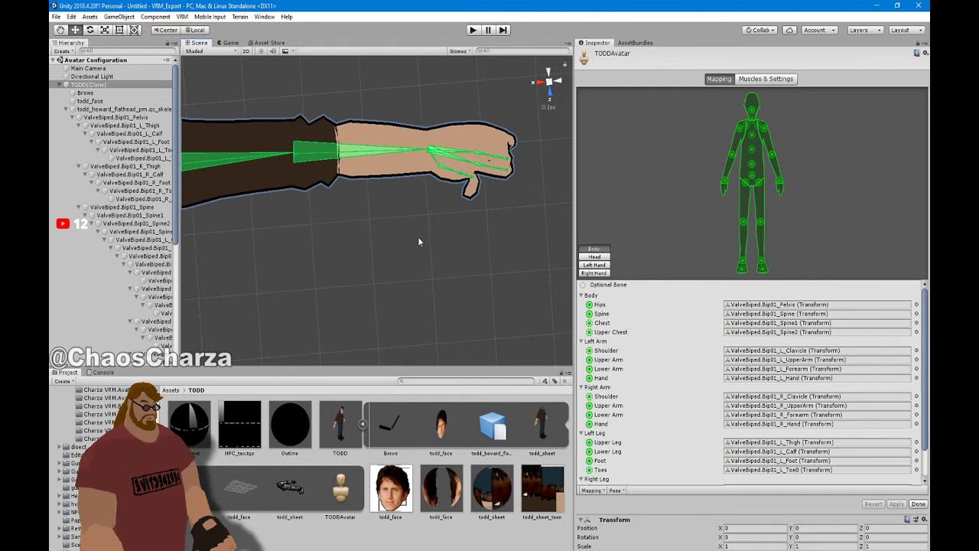
Rotate finger bones on the left and right hands, then view the avatar from the front
click(472, 182)
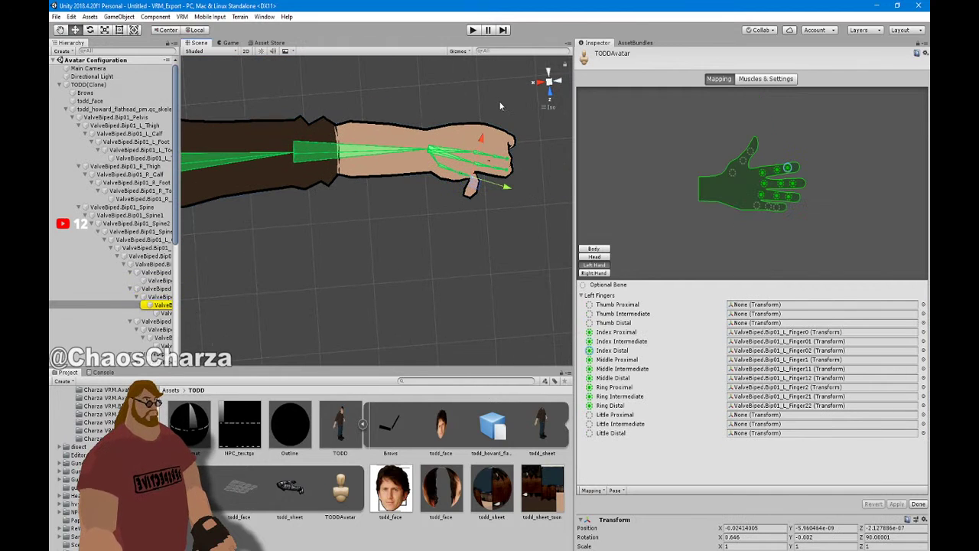
click(89, 29)
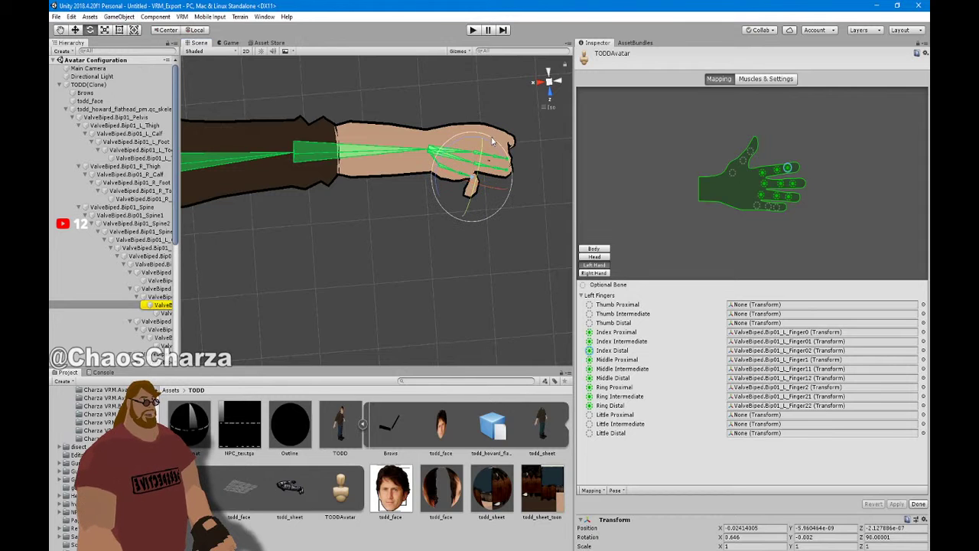
drag(484, 141, 342, 187)
middle_drag(368, 180, 305, 239)
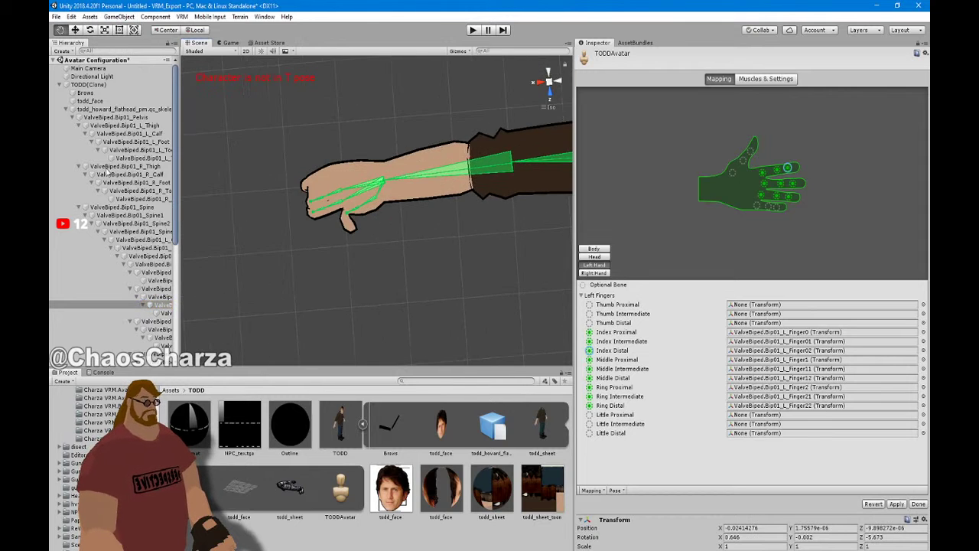
click(348, 222)
drag(385, 210, 329, 220)
scroll(408, 242, down, 3)
middle_drag(411, 243, 168, 311)
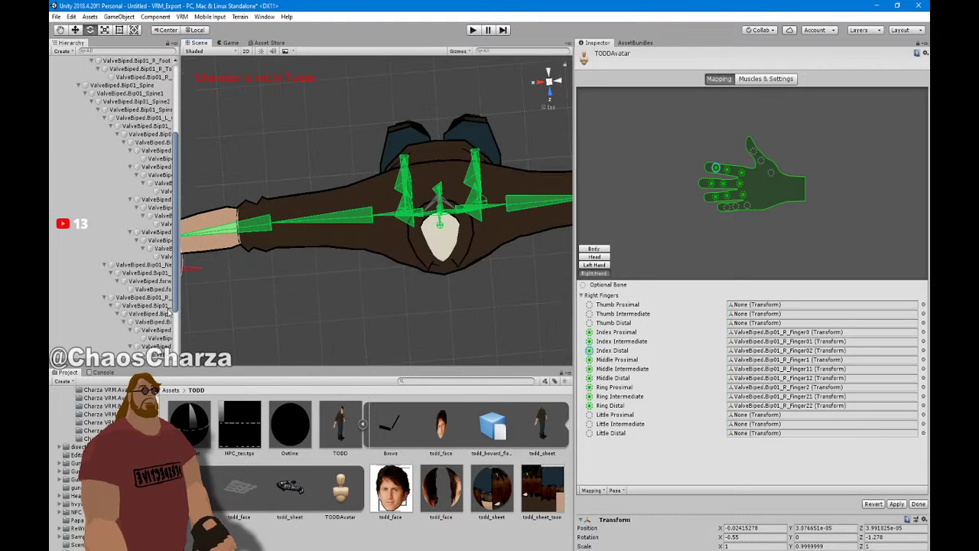
click(548, 102)
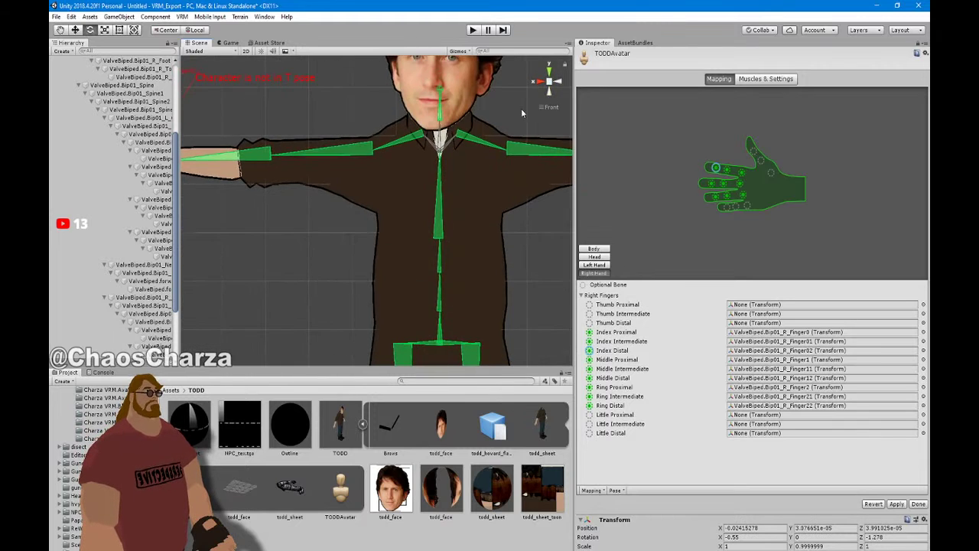
scroll(475, 149, down, 5)
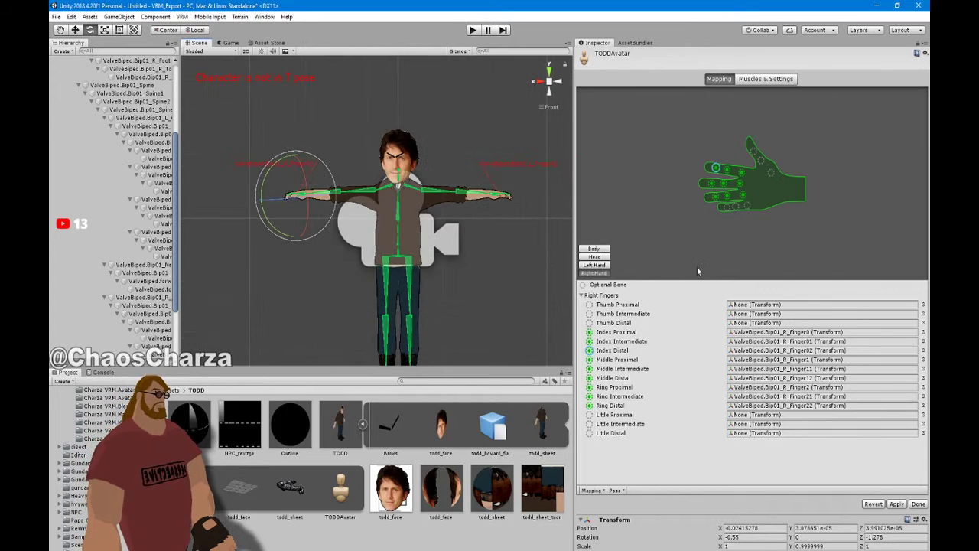
Apply the avatar configuration, check the head and body bone mappings, and finish
click(897, 504)
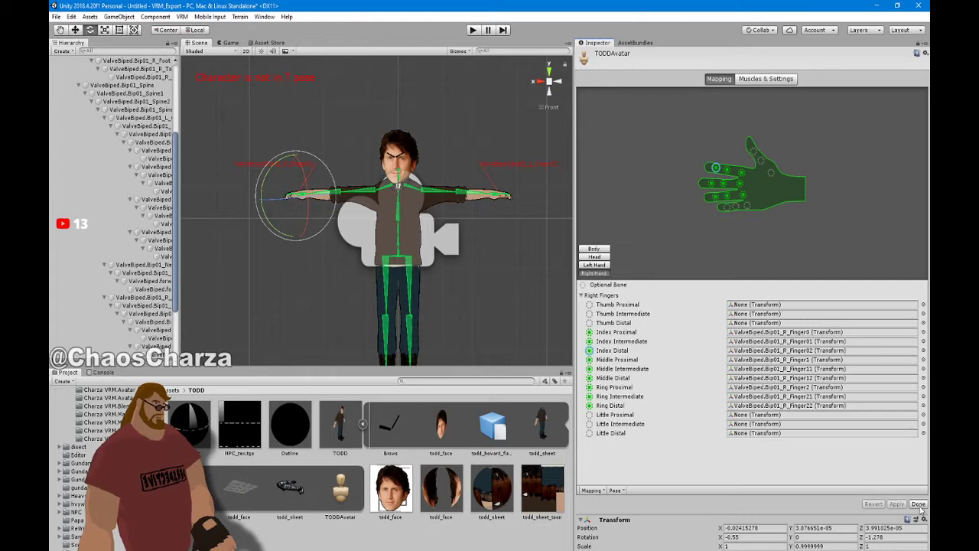
click(604, 258)
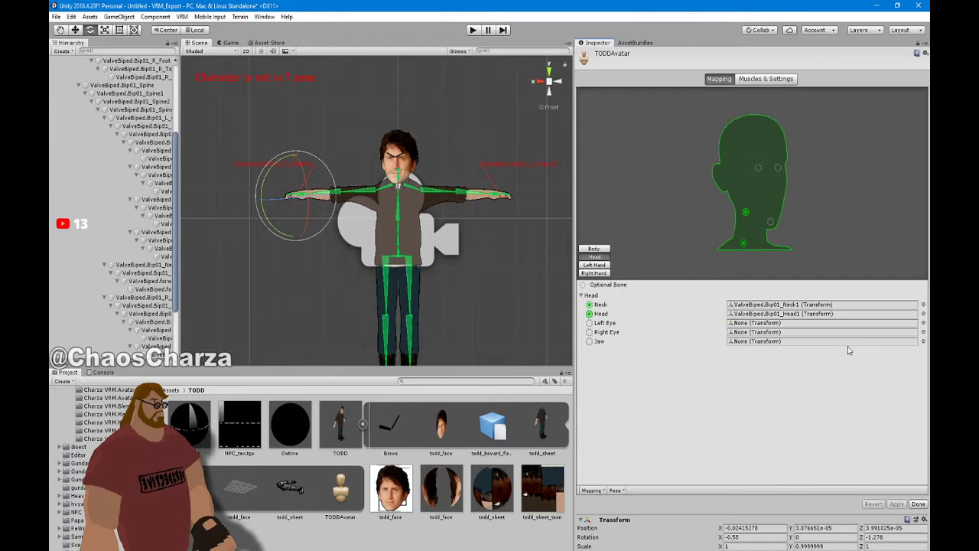
click(605, 249)
scroll(765, 382, down, 3)
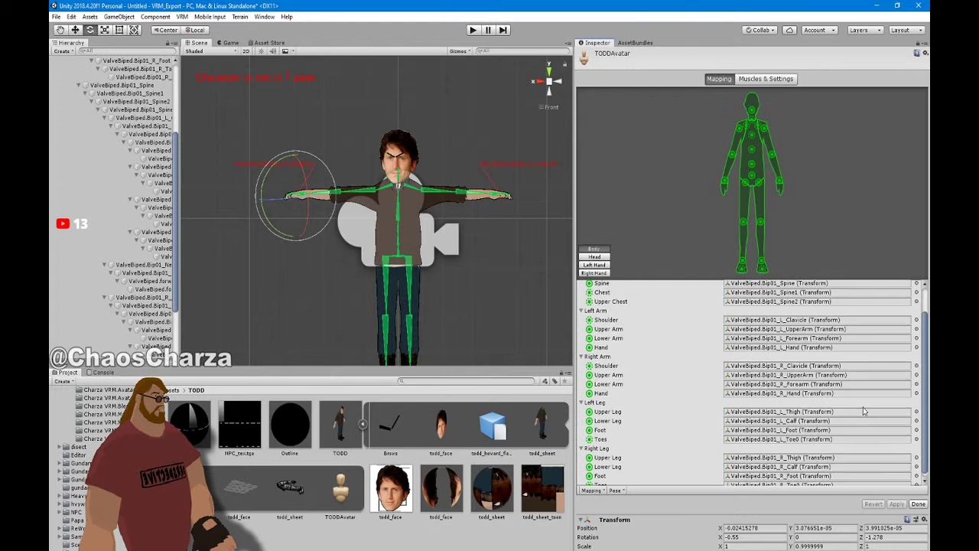
click(918, 505)
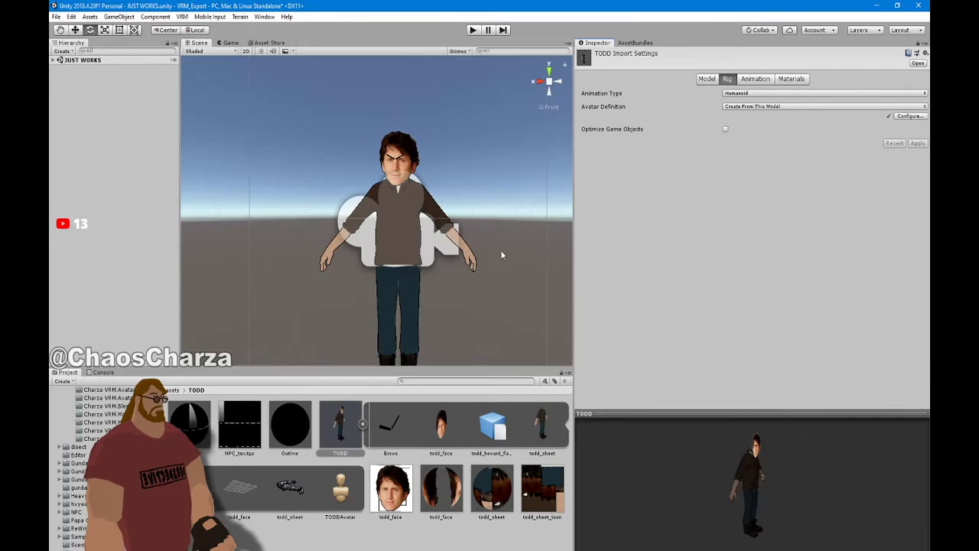
Turn off Import Animation in the Animation tab, apply, and return to the Model settings
middle_drag(501, 251, 502, 212)
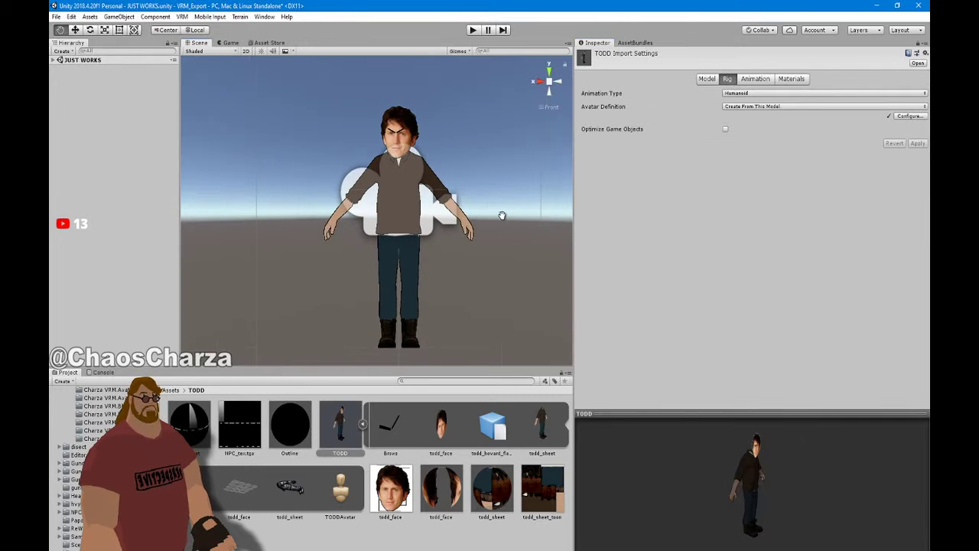
scroll(501, 211, down, 1)
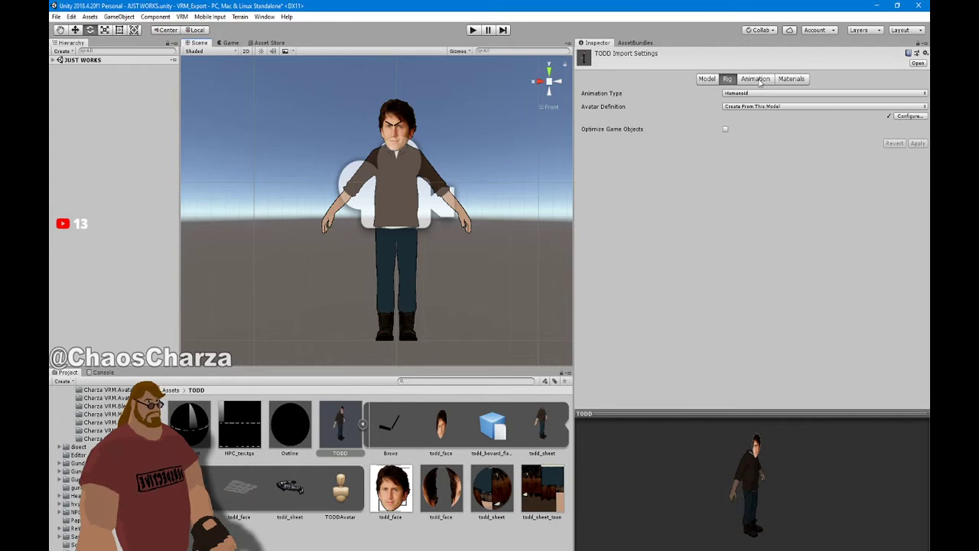
click(756, 80)
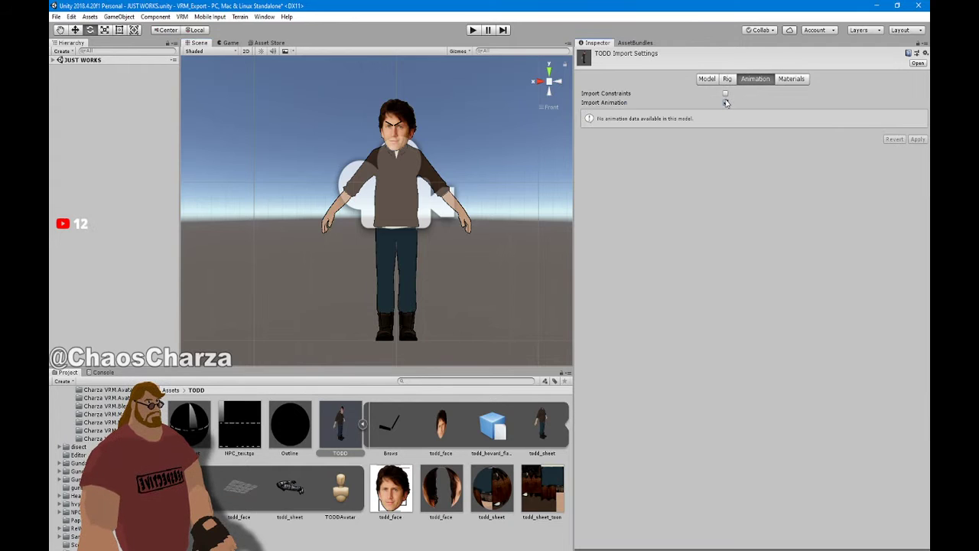
click(725, 102)
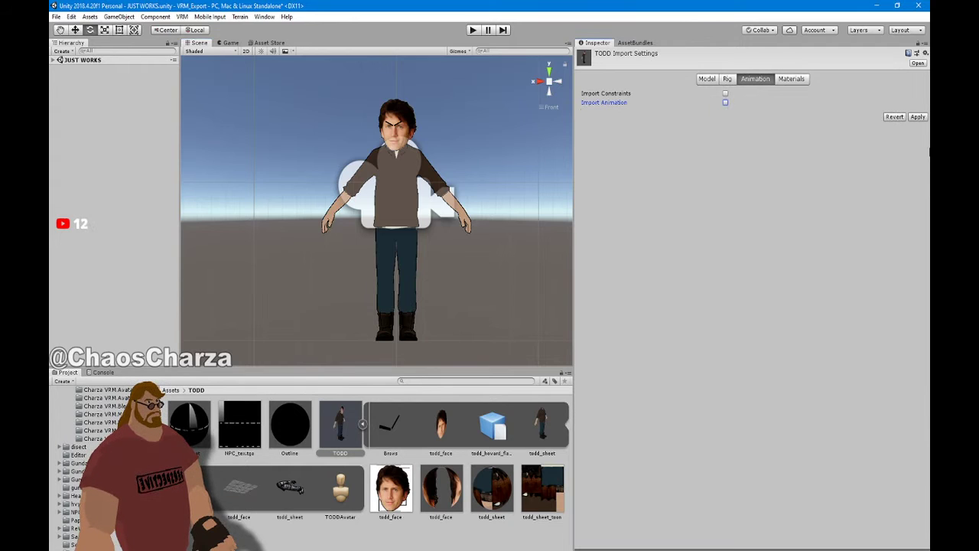
click(917, 117)
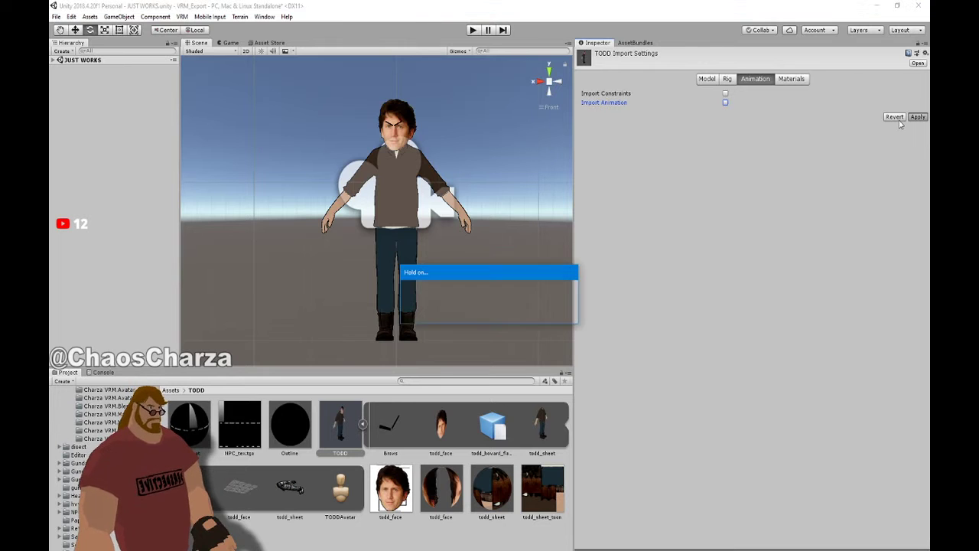
click(705, 79)
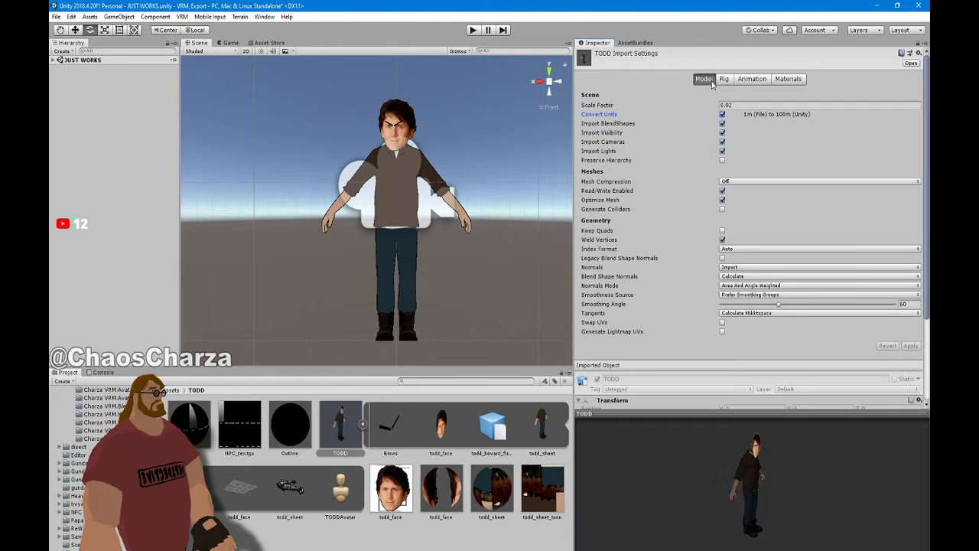
scroll(481, 181, down, 2)
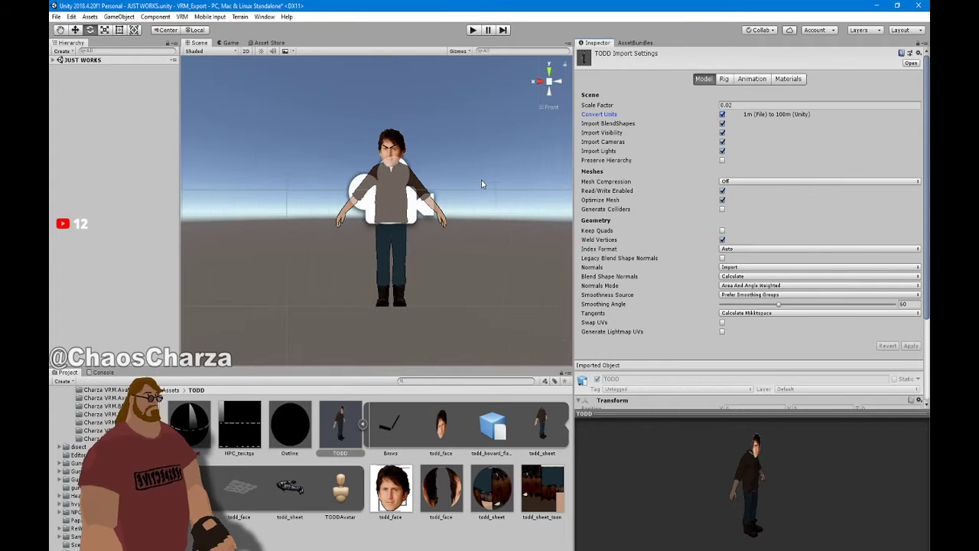
scroll(481, 181, up, 4)
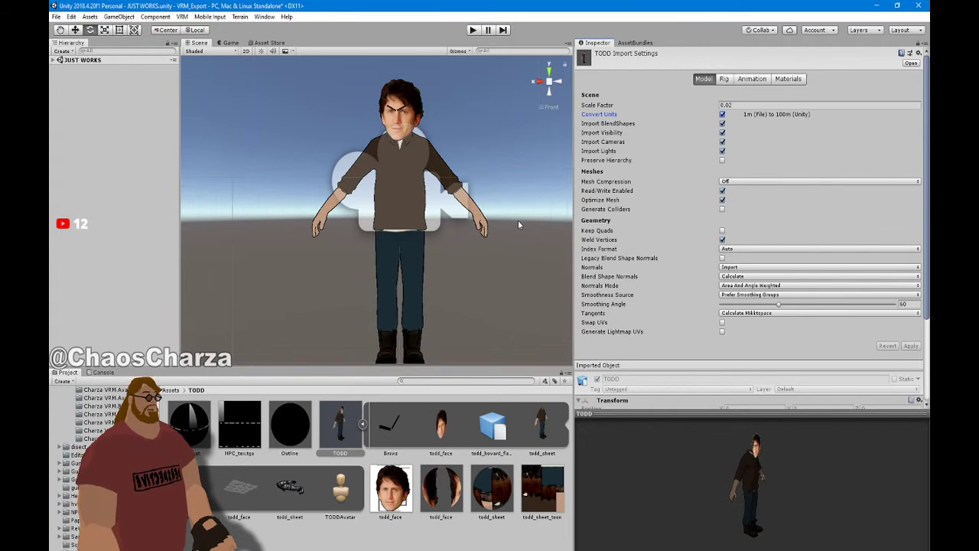
scroll(519, 224, down, 2)
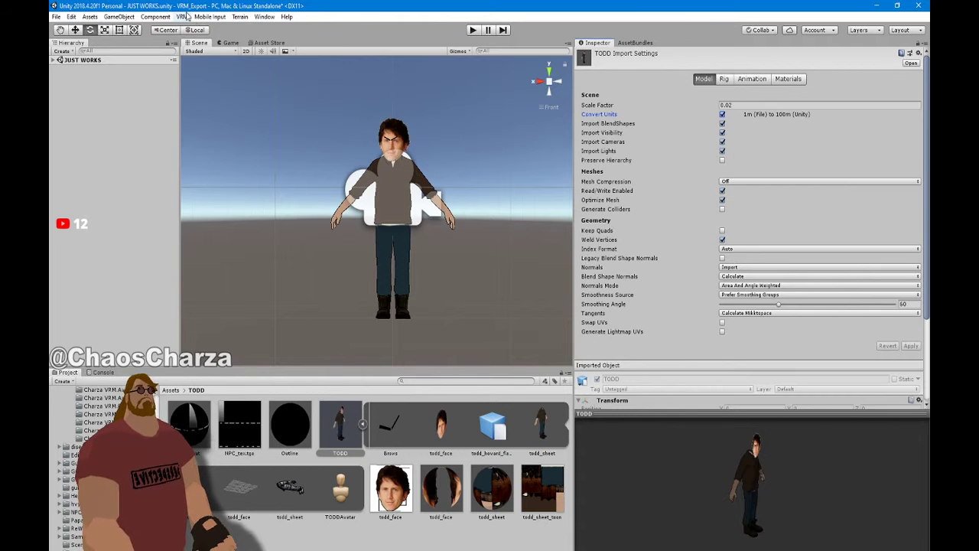
click(183, 16)
In the humanoid VRM exporter, set Version to 0.1, enter the author's name, and export
mouse_move(210, 43)
click(284, 42)
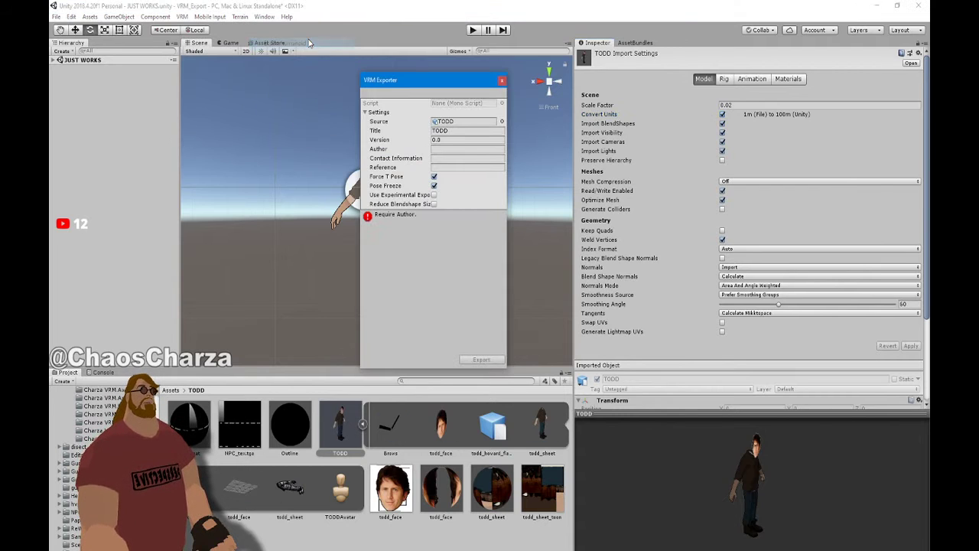
click(465, 140)
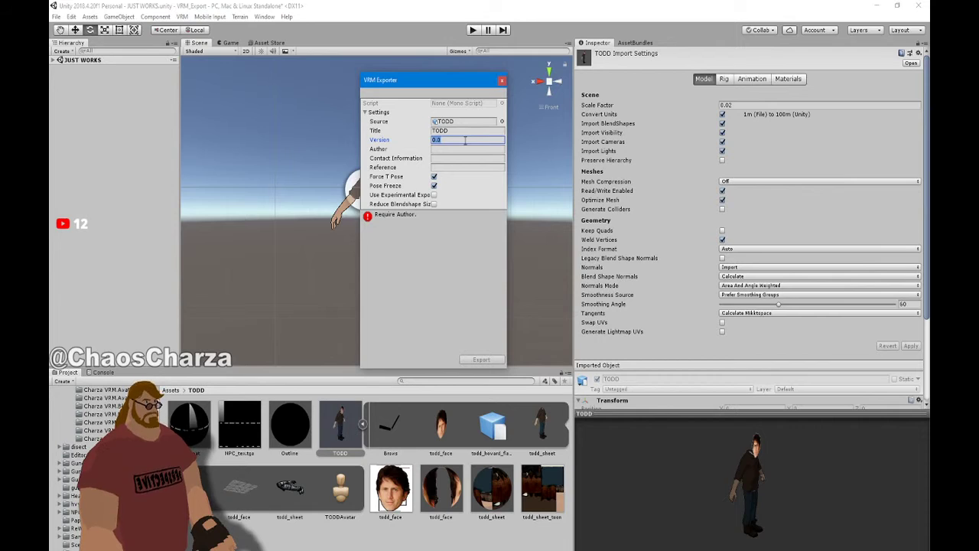
text(0.1)
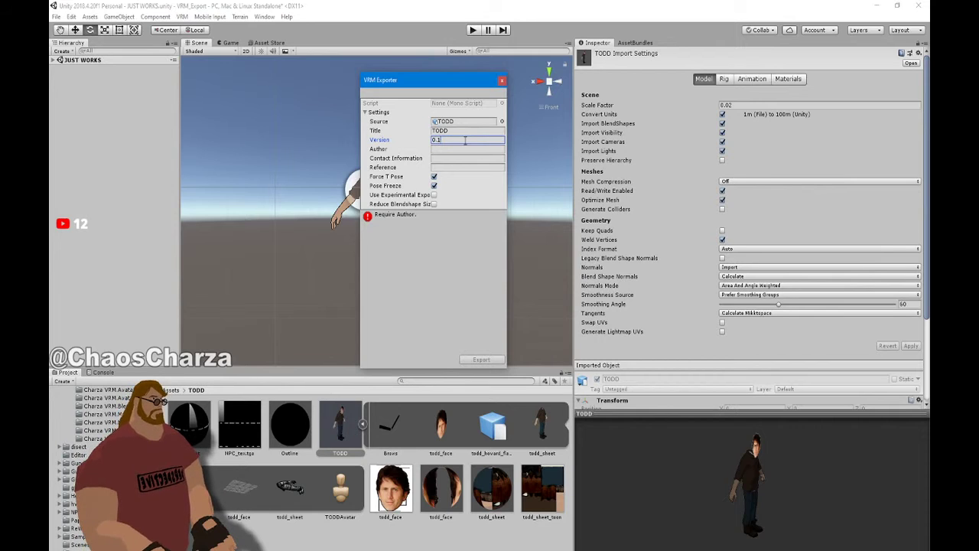
click(466, 131)
click(456, 148)
text(Charza Mesu)
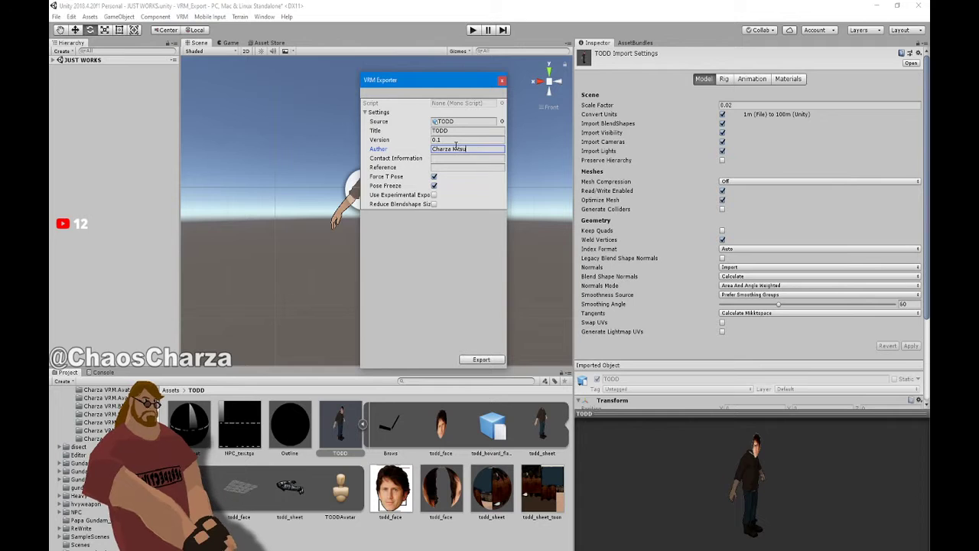
text(ne)
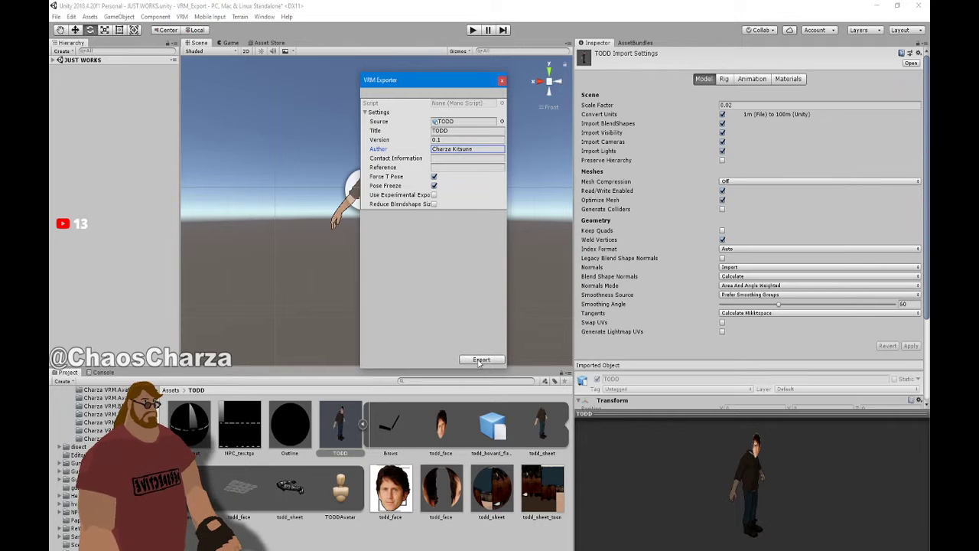
click(480, 360)
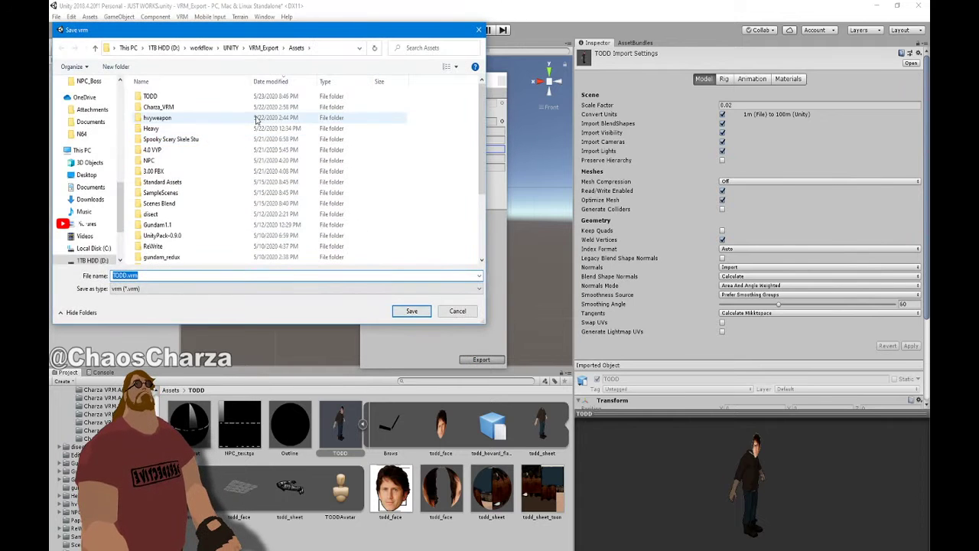
Create a folder named VRM inside TODD and save TODD.vrm into it
double_click(256, 98)
click(128, 68)
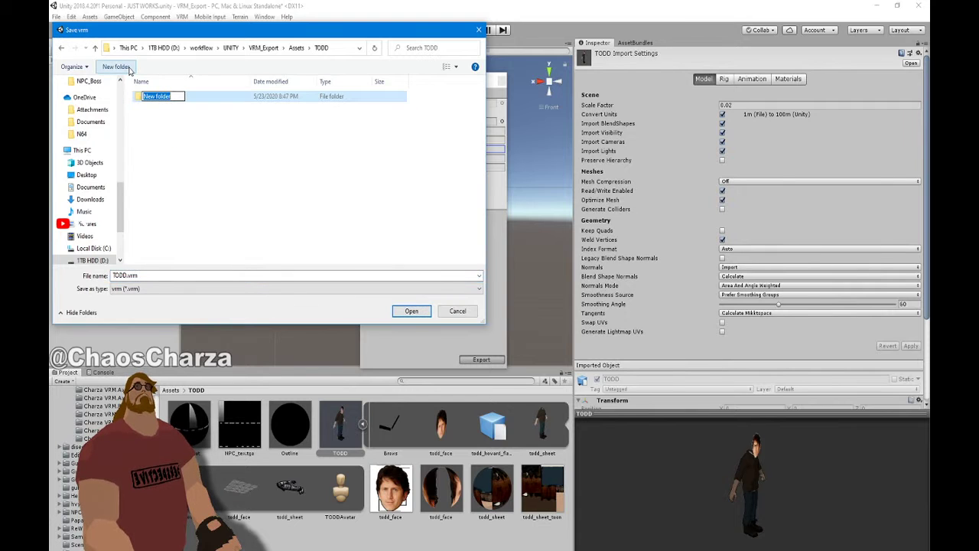
text(VRM)
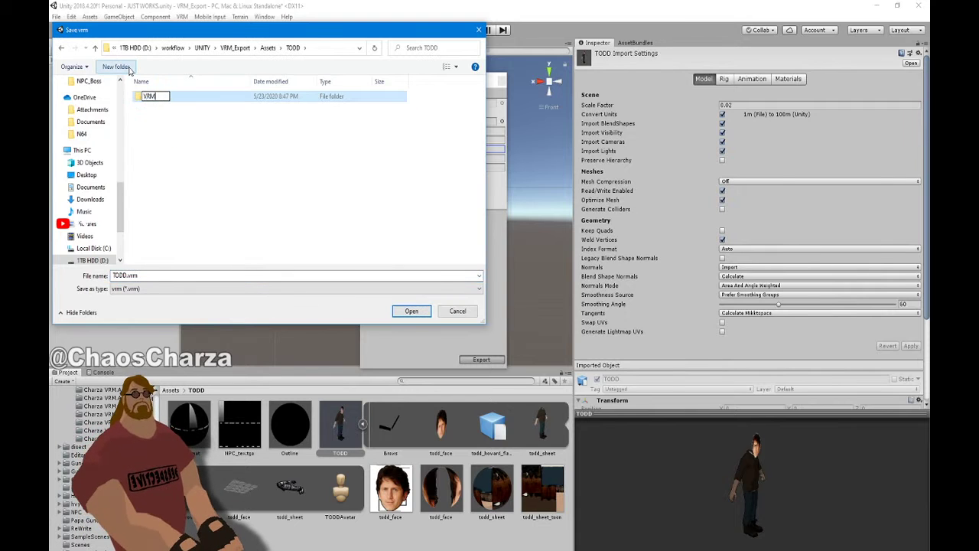
click(205, 97)
double_click(205, 98)
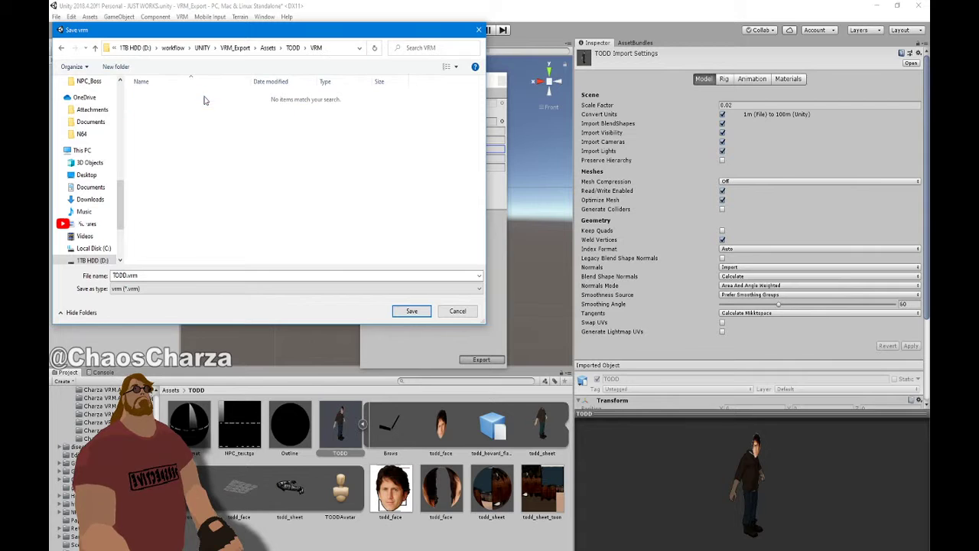
click(412, 312)
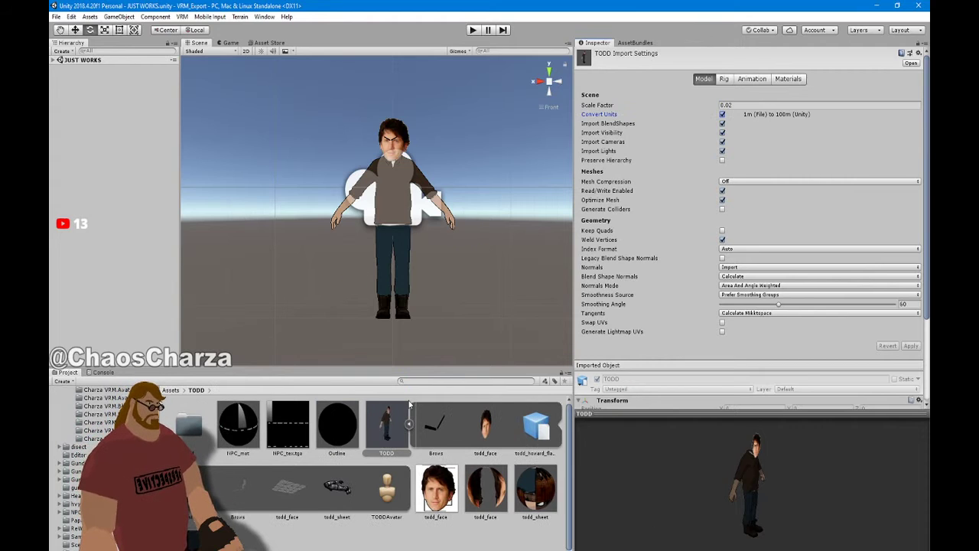
Open the VRM folder, delete the original TODD from JUST WORKS, and drag in the TODD VRM prefab
double_click(190, 422)
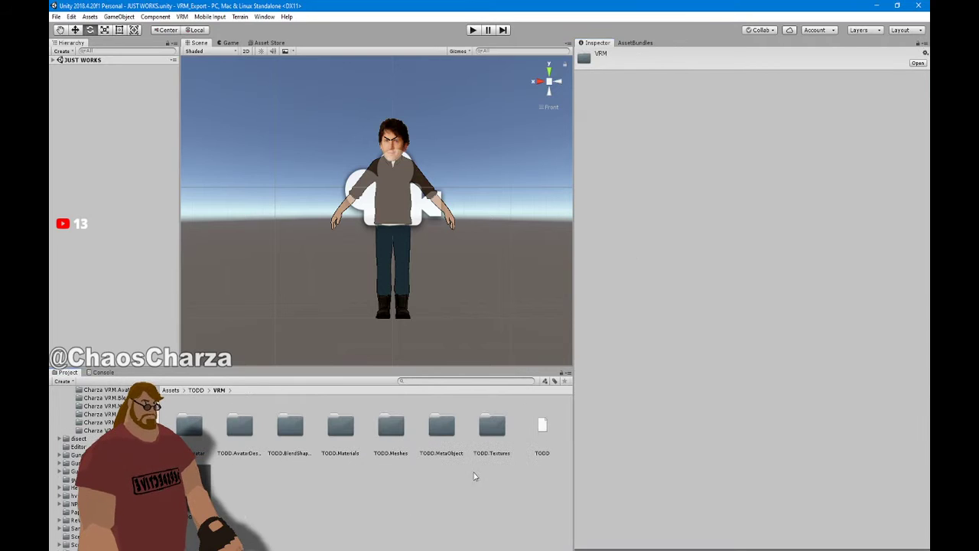
click(55, 65)
click(53, 60)
click(82, 85)
key(Delete)
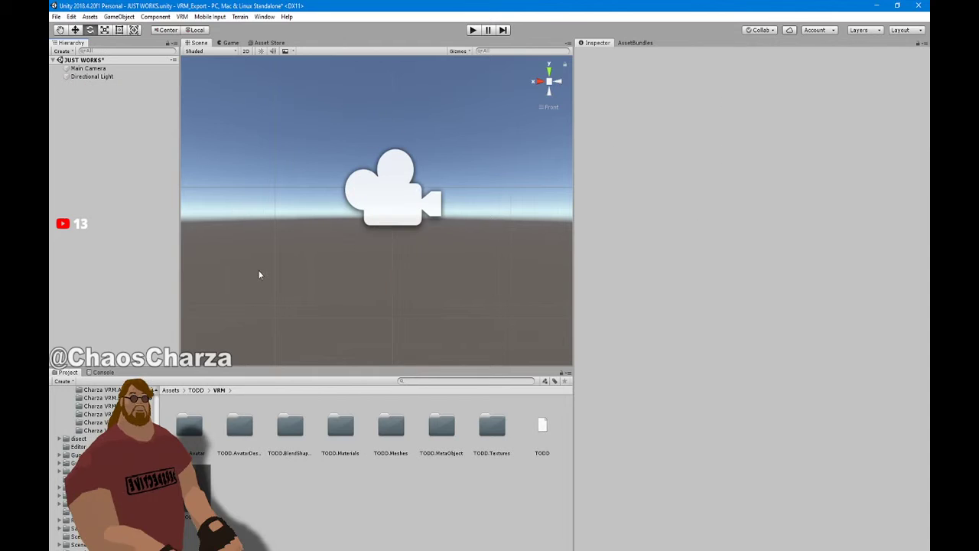
drag(209, 472, 145, 227)
Orbit around the new TODD avatar, then open TODD.BlendShapes and its BlendShape clip editor
scroll(421, 241, up, 5)
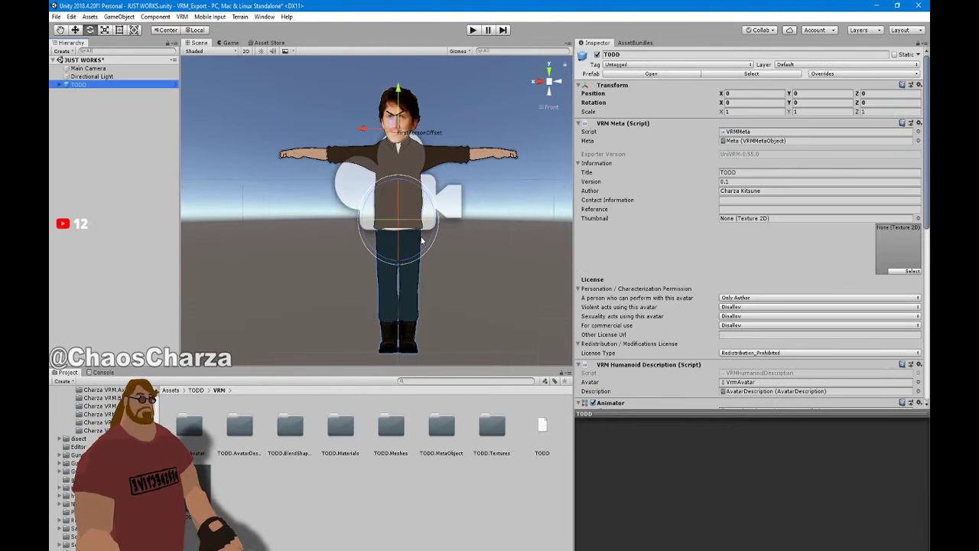
middle_drag(422, 241, 403, 276)
right_drag(403, 276, 425, 283)
scroll(425, 283, down, 2)
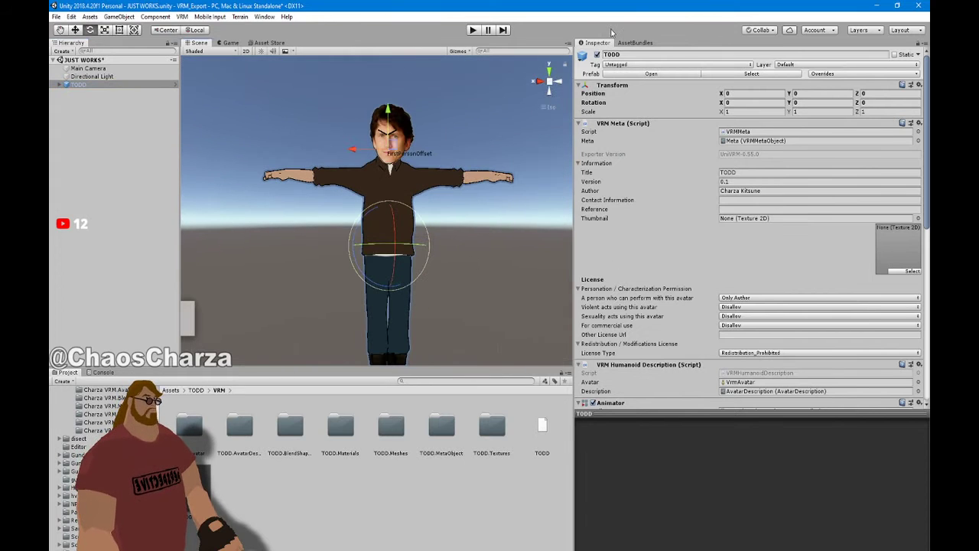
double_click(239, 425)
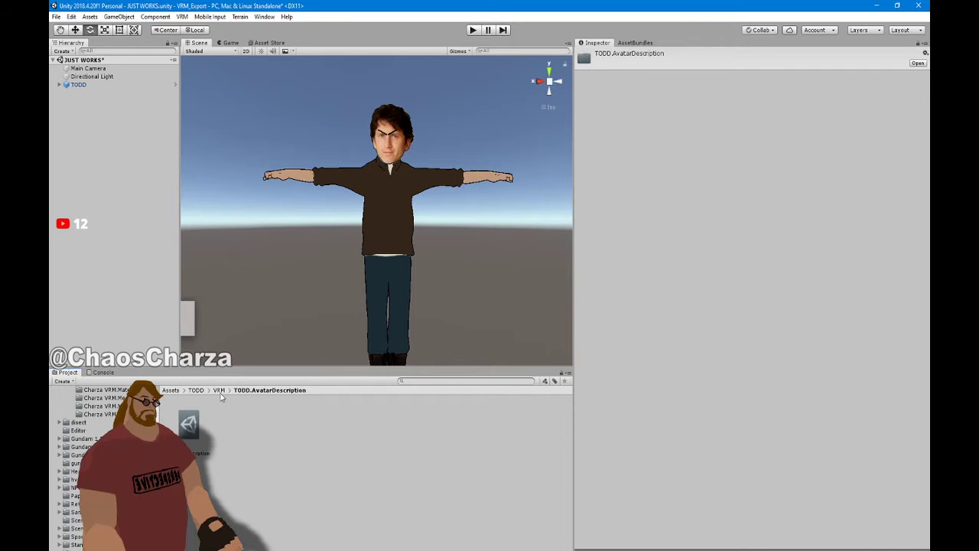
click(219, 391)
double_click(282, 432)
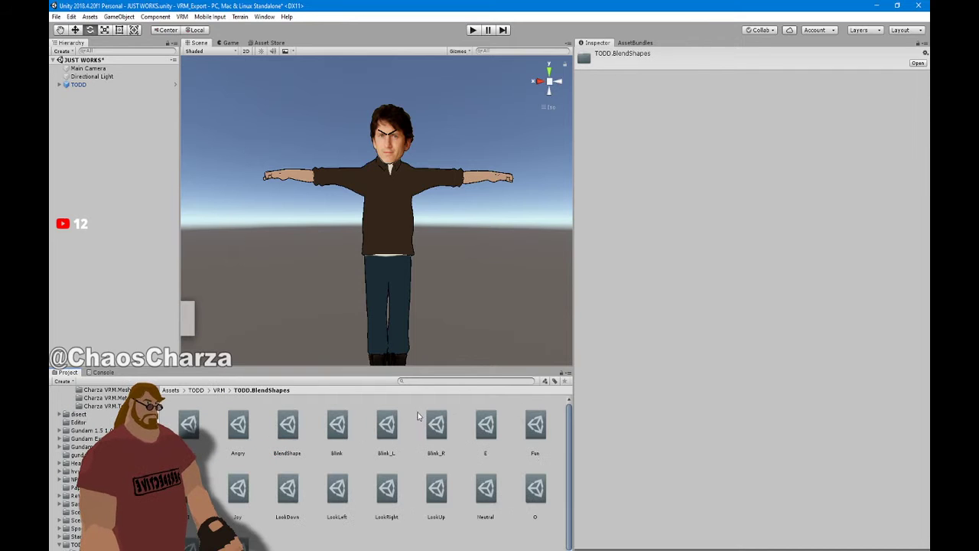
click(300, 433)
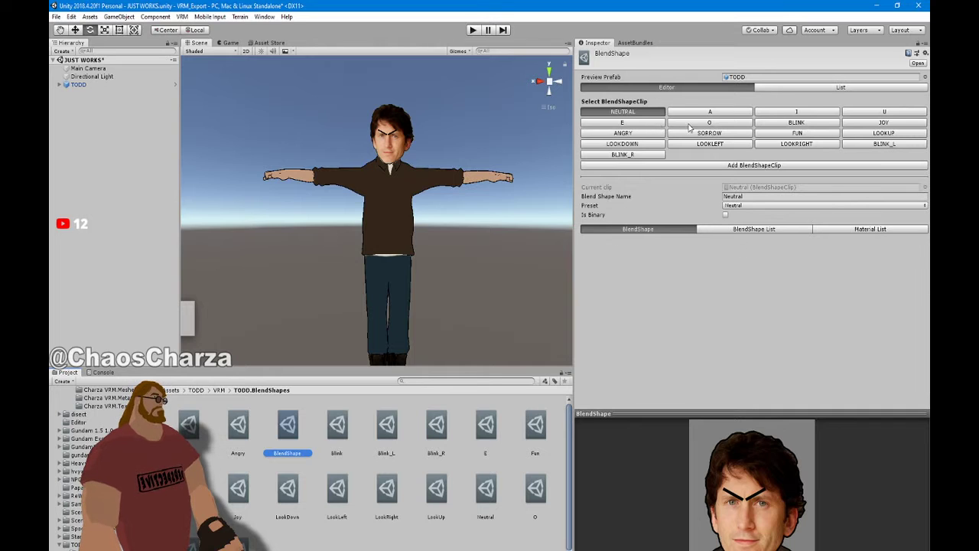
Add a material entry set to NPC_mat in the Angry clip's Material List
click(623, 133)
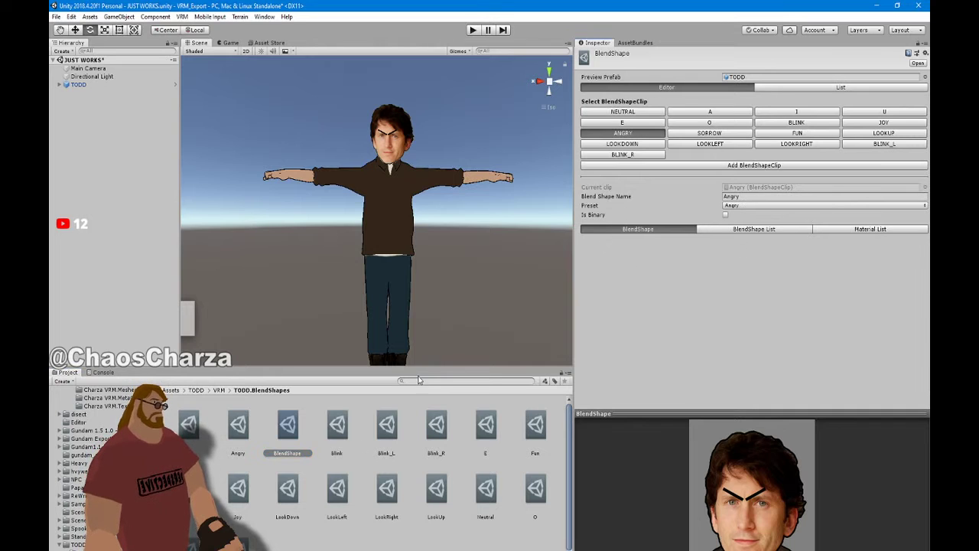
click(238, 426)
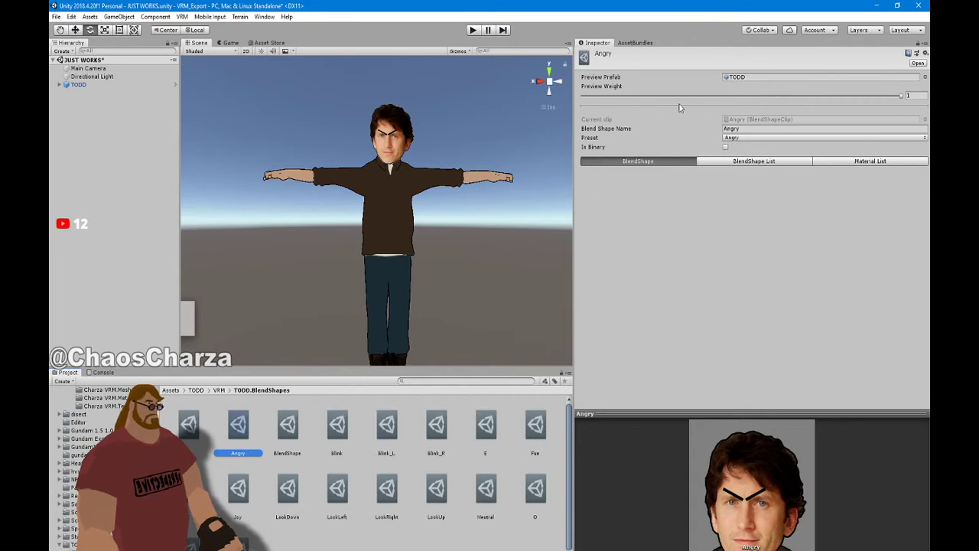
click(736, 164)
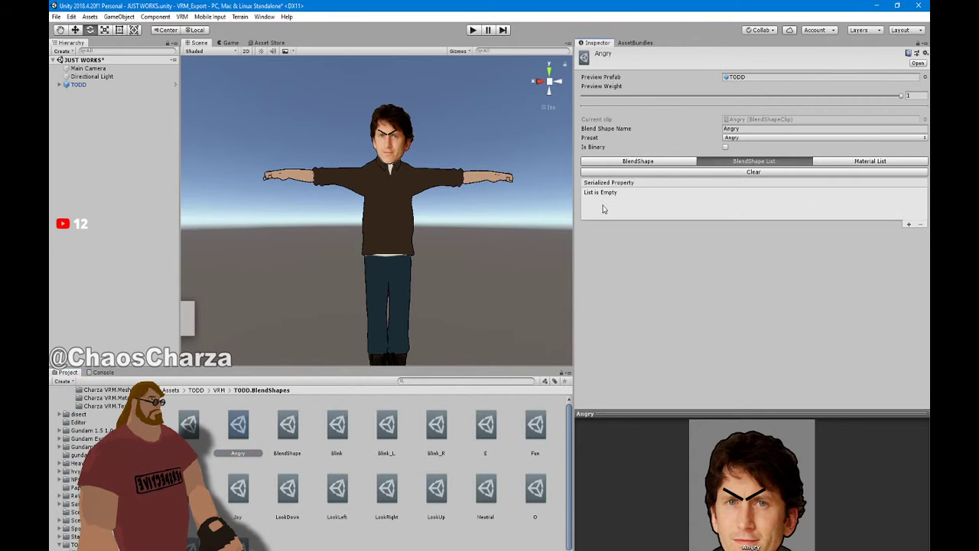
click(648, 164)
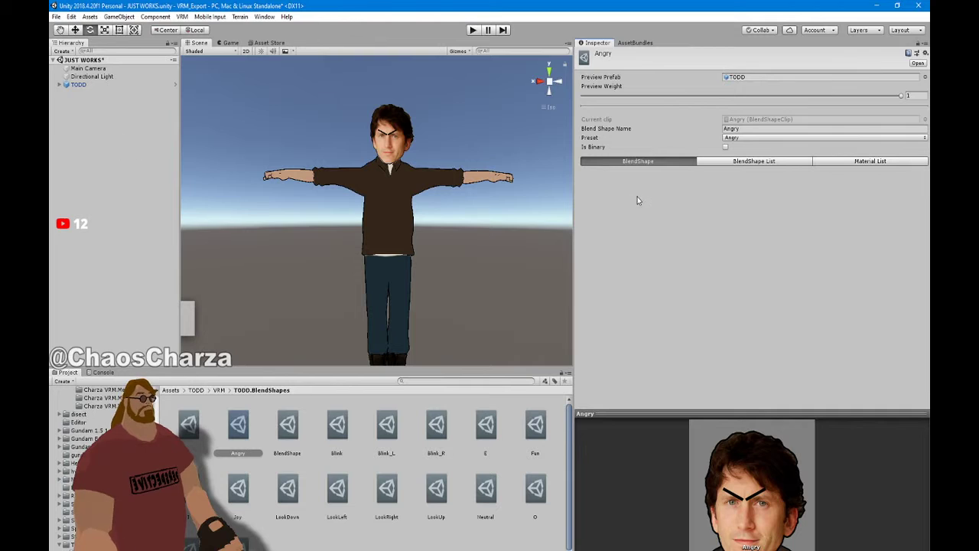
click(890, 163)
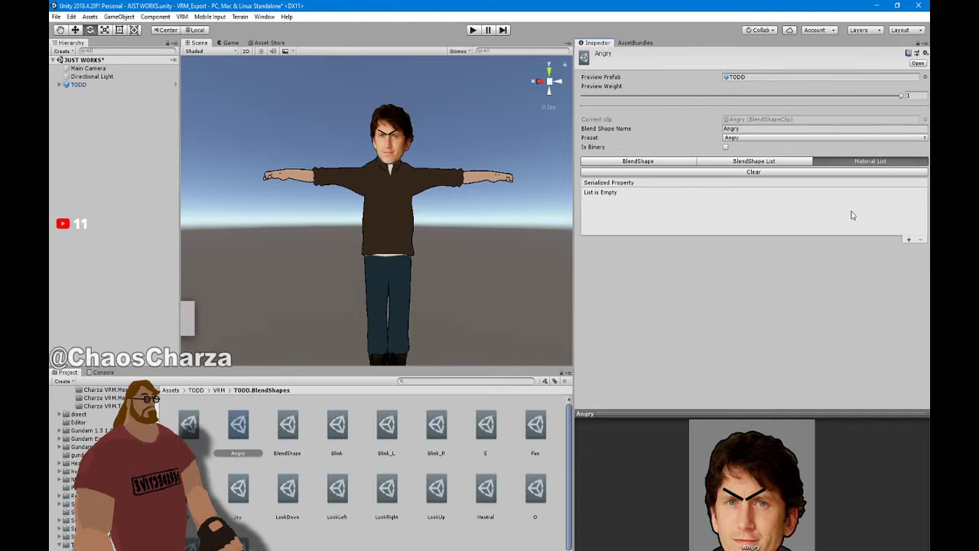
click(909, 239)
click(707, 193)
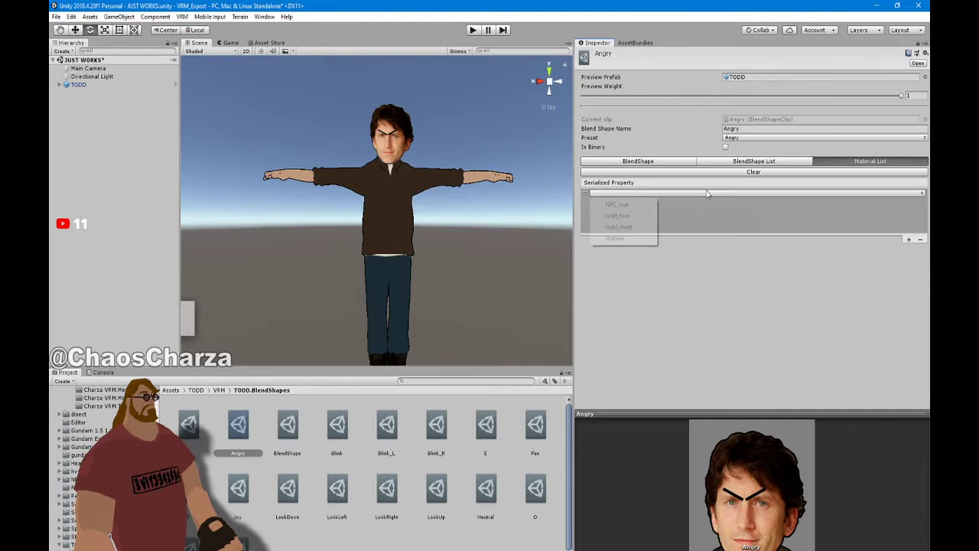
click(617, 205)
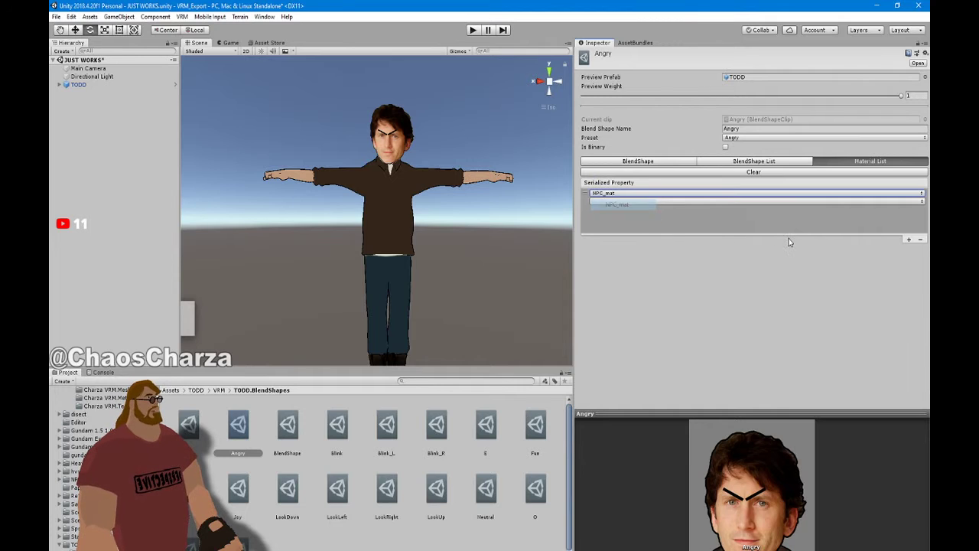
click(840, 202)
click(788, 380)
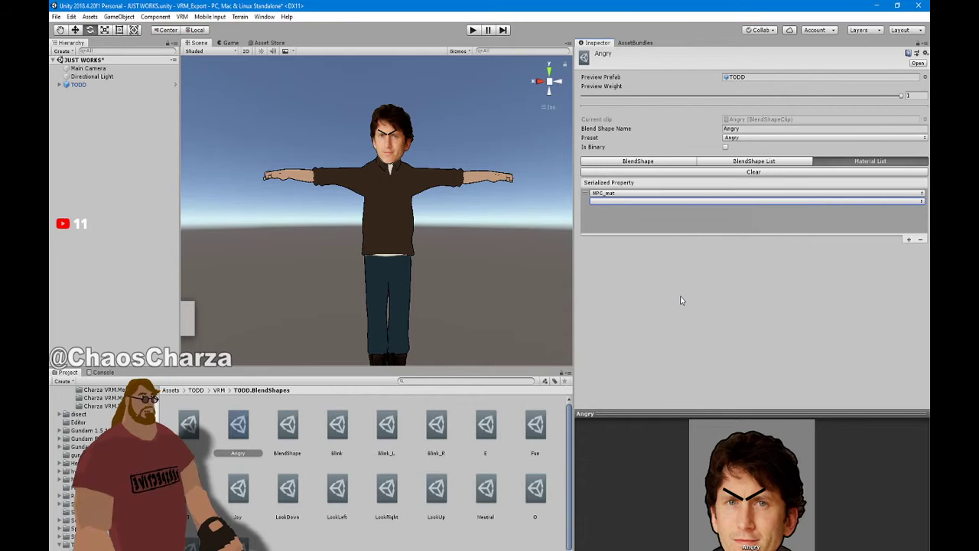
Save the scene with Ctrl+S and navigate from VRM back up to the TODD folder
key(ctrl+s)
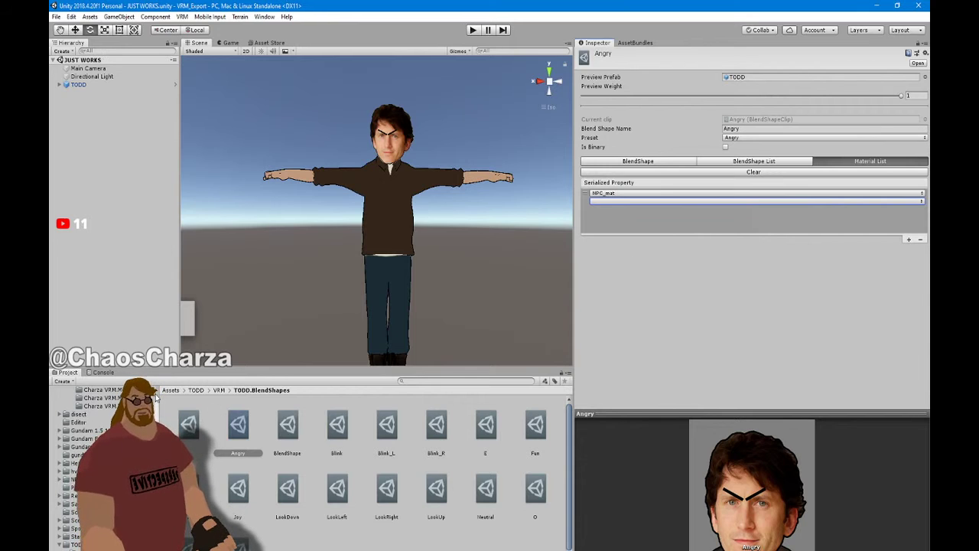
click(218, 390)
click(205, 391)
click(196, 391)
click(189, 425)
Confirm the Unity prompt, then open Assets > TODD > TODD.blend in Blender
click(511, 322)
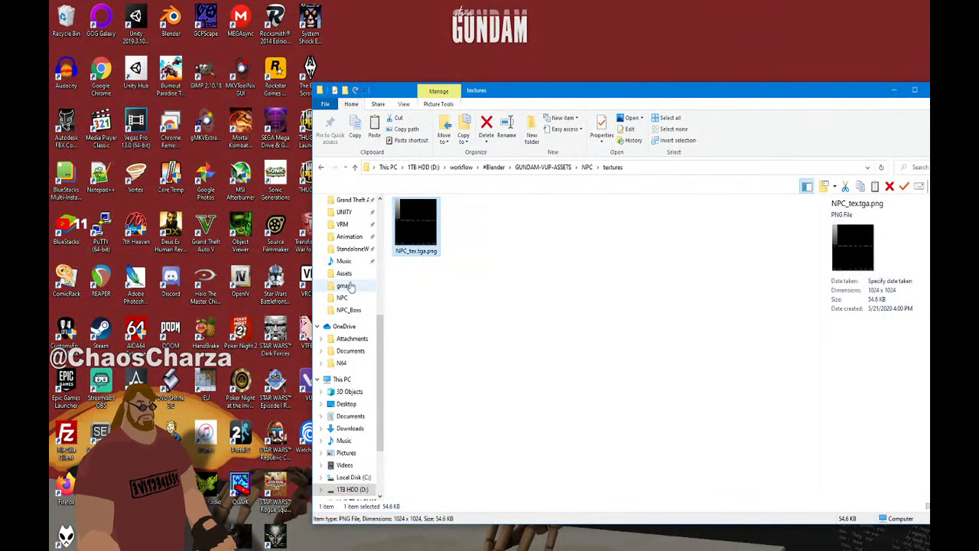
click(343, 273)
scroll(431, 259, down, 5)
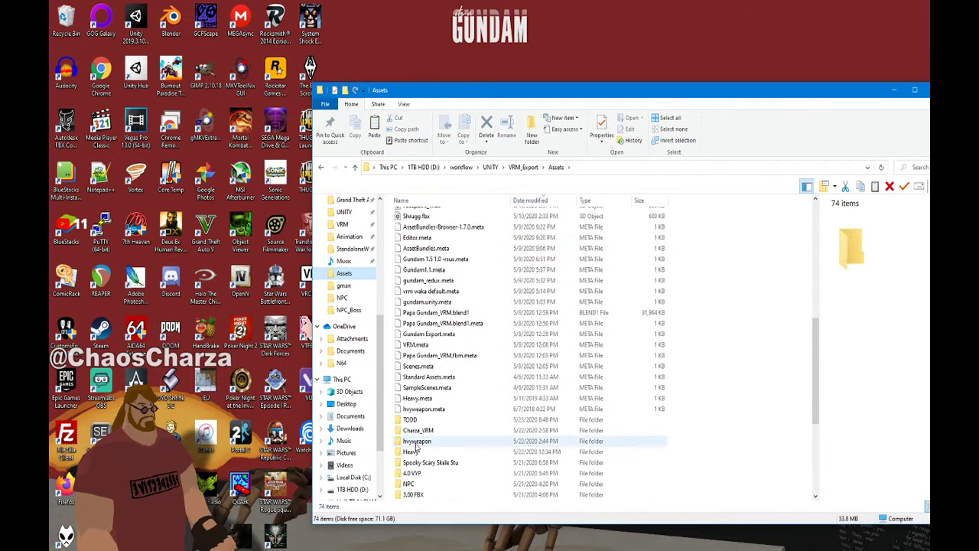
double_click(426, 431)
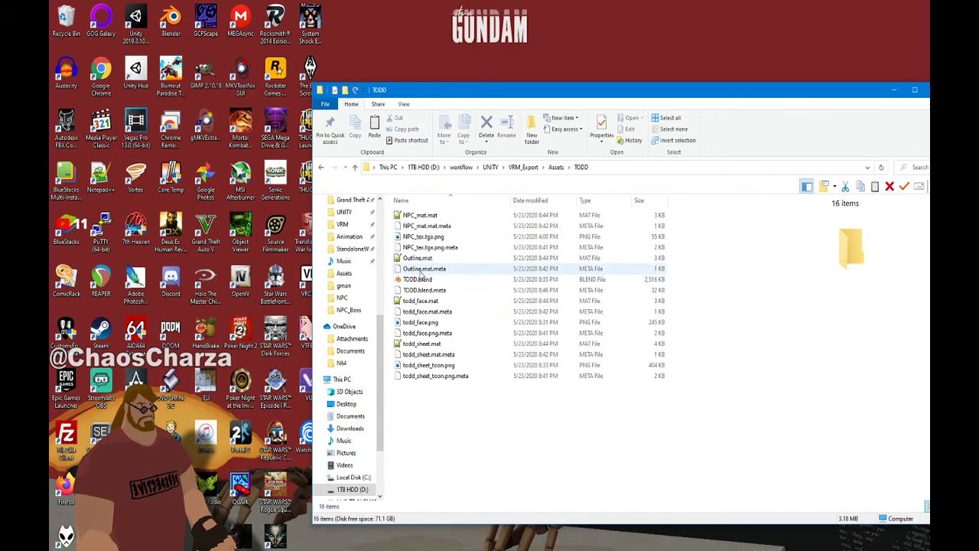
double_click(422, 280)
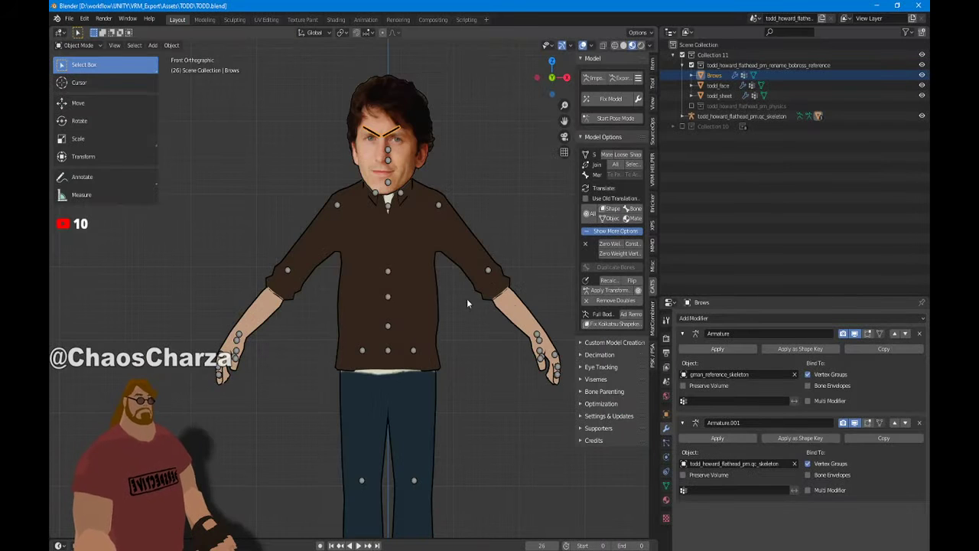
Join the face mesh into the Brows object with Ctrl+J, then close Blender choosing Don't Save
click(665, 486)
scroll(734, 387, down, 1)
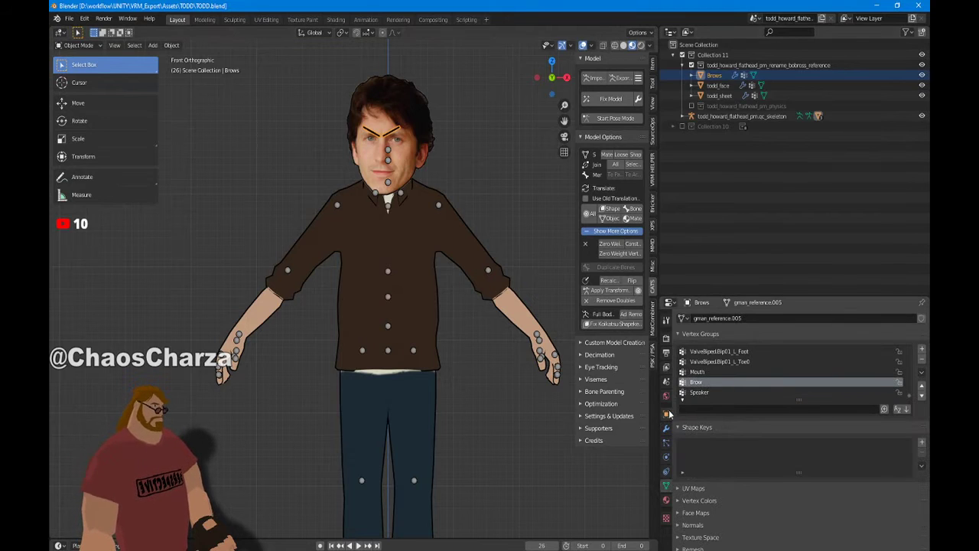
click(421, 147)
middle_drag(417, 146, 264, 294)
click(352, 238)
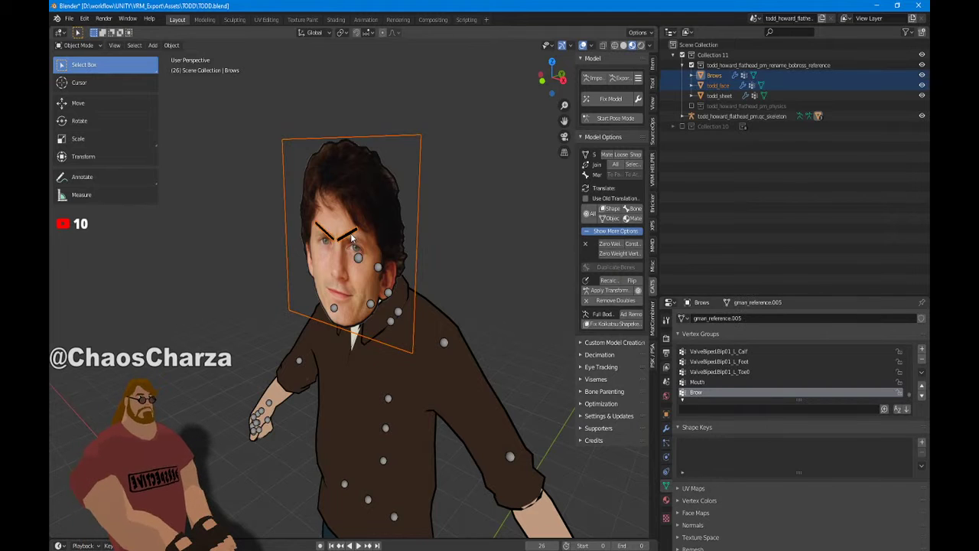
key(ctrl+j)
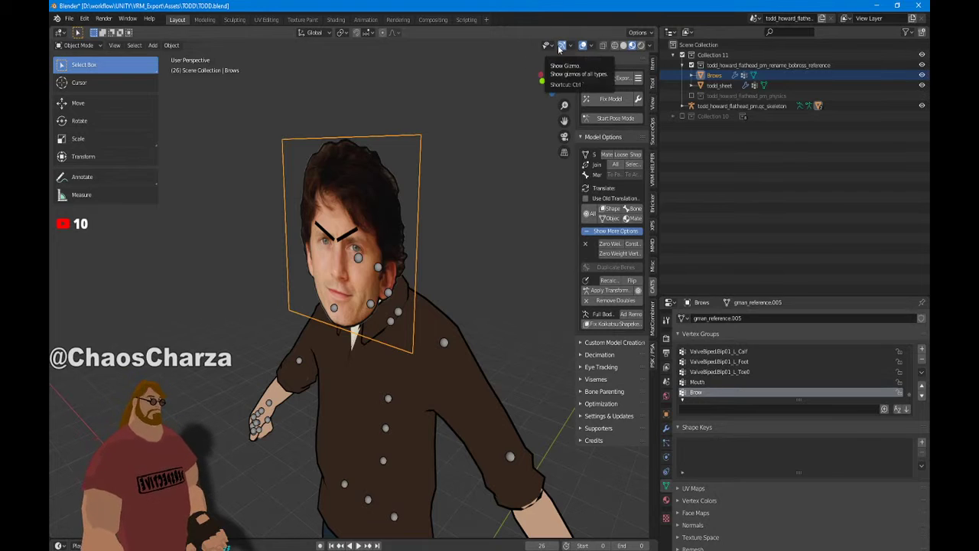
click(919, 5)
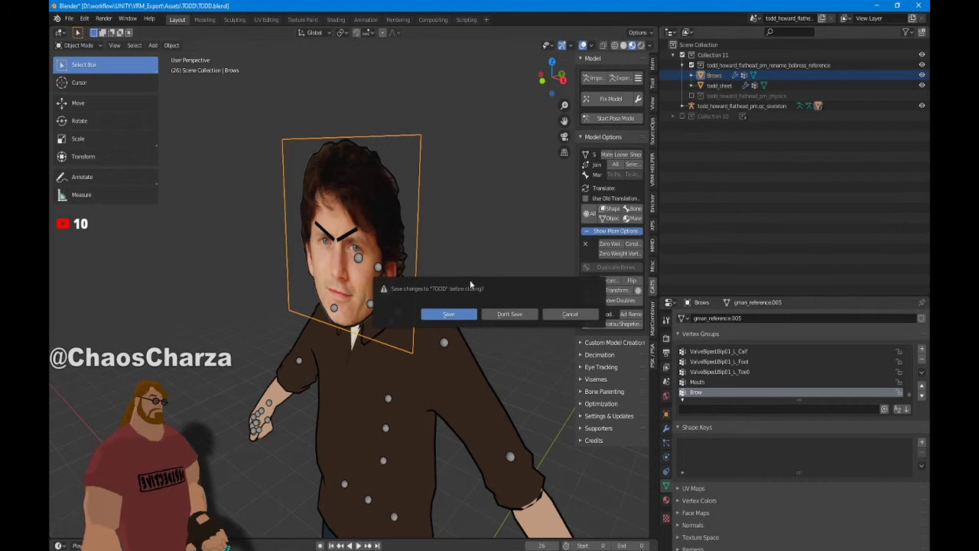
click(510, 314)
Delete TODD.blend and TODD.blend1 from the Assets/TODD folder
key(Down)
key(Down)
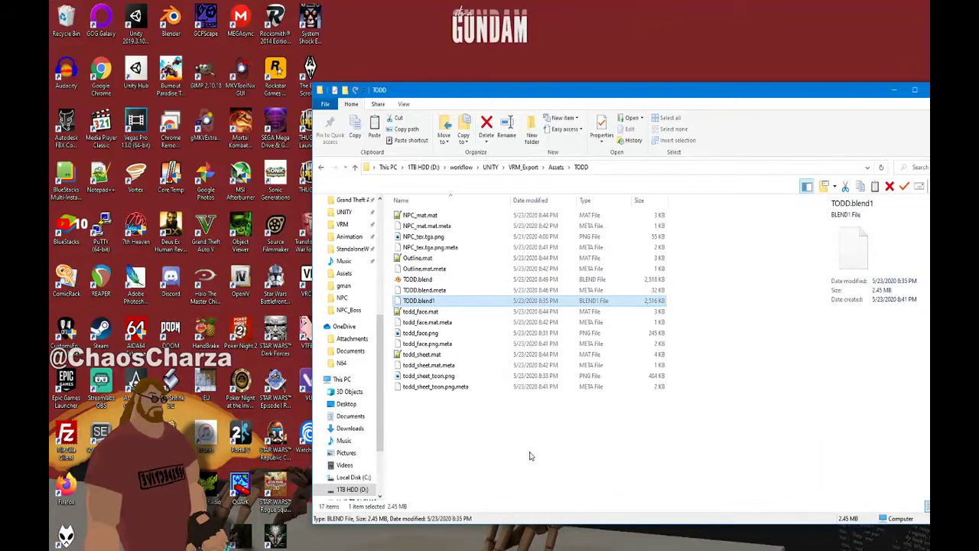
key(Up)
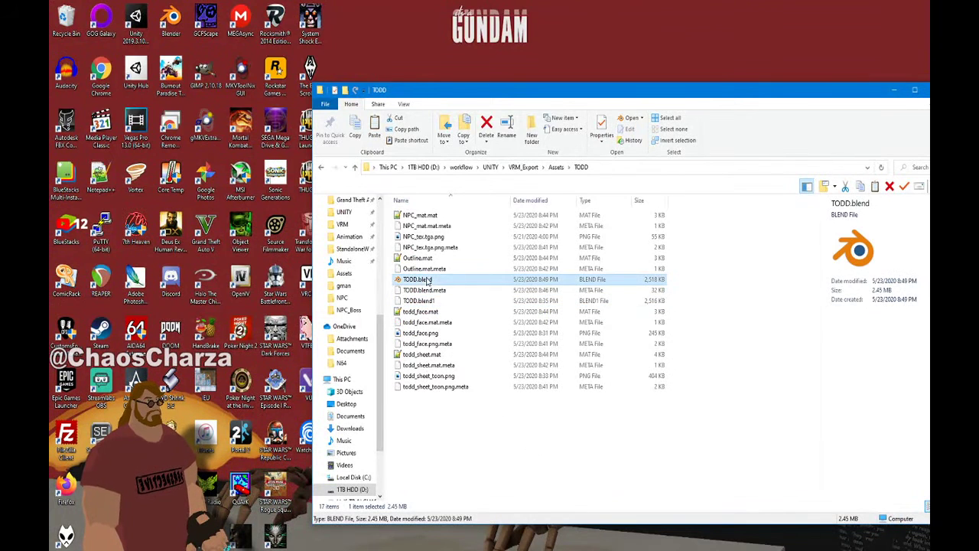
shift+click(426, 301)
key(Delete)
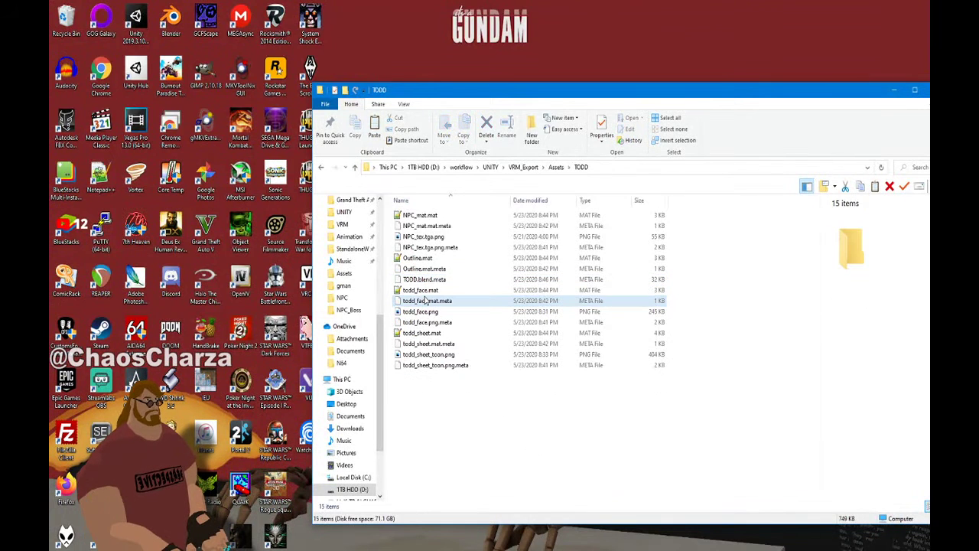
Bring TODD_VRM.blend from the NPC folder into Assets/TODD and launch the VRM_Export project
key(BackSpace)
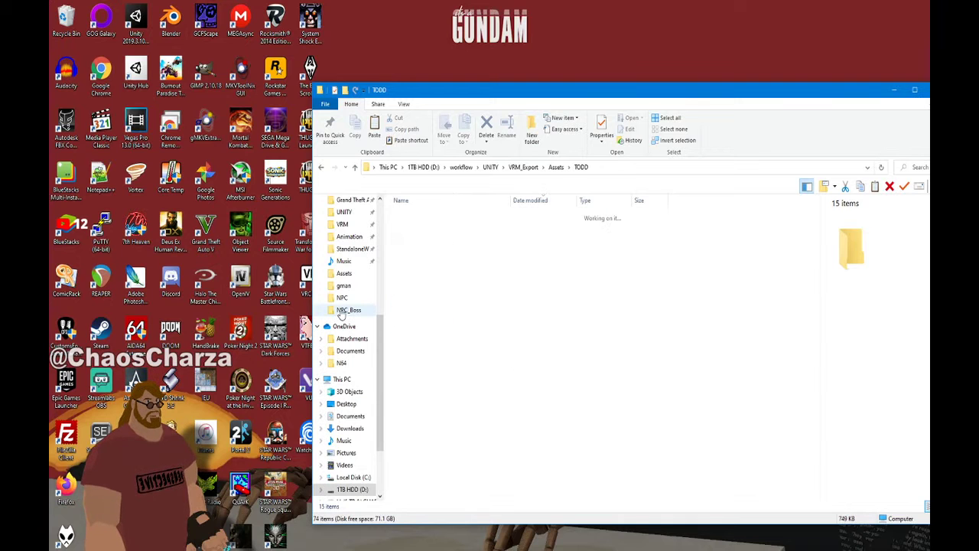
scroll(407, 325, up, 8)
key(BackSpace)
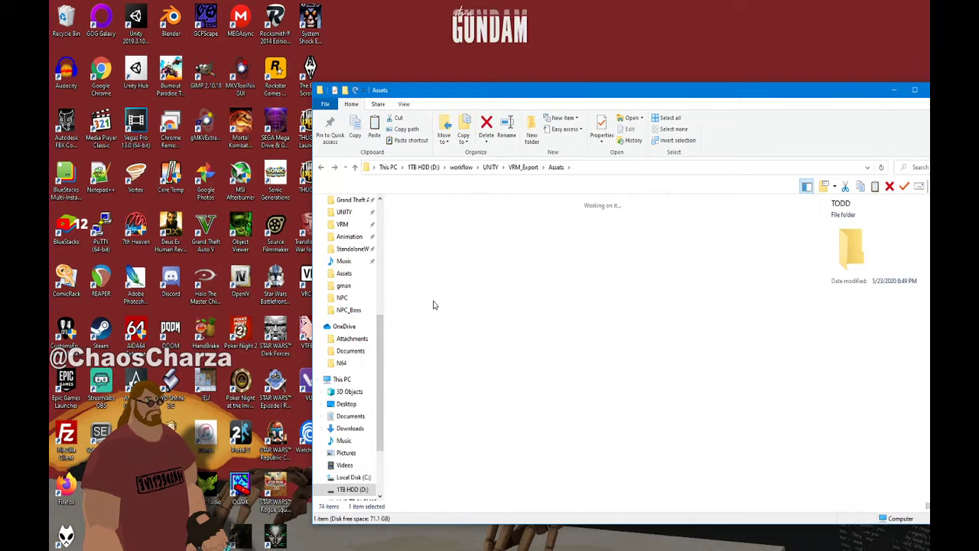
key(BackSpace)
scroll(425, 229, up, 10)
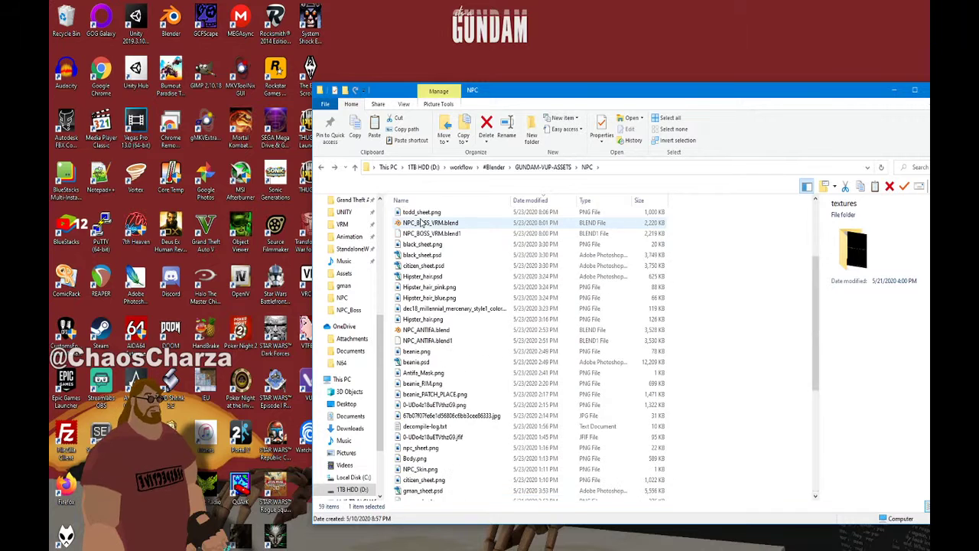
click(425, 215)
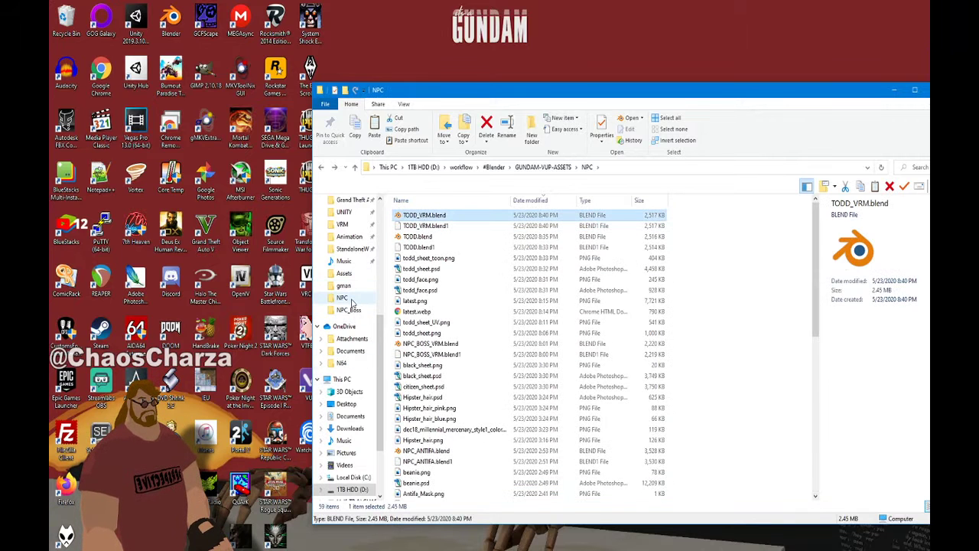
click(344, 273)
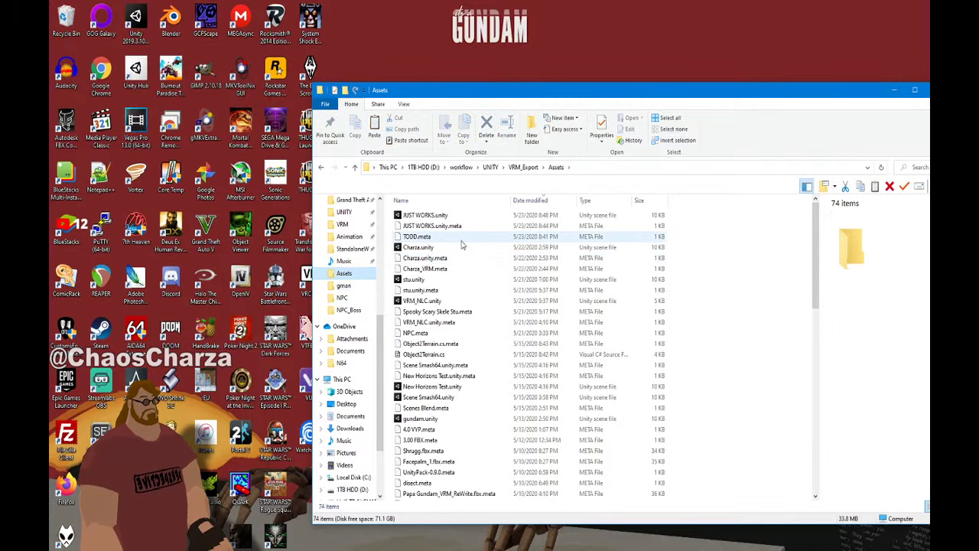
scroll(461, 243, down, 10)
double_click(434, 323)
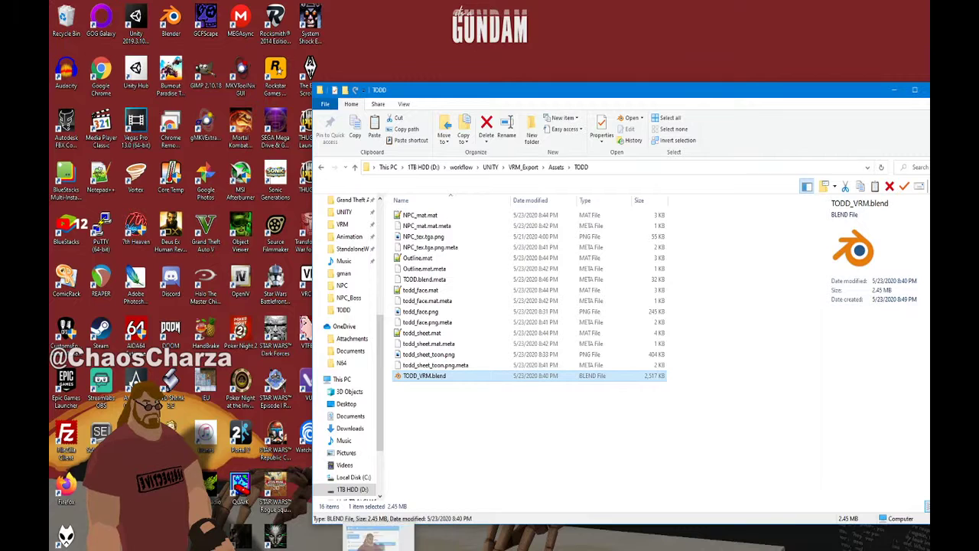
right_click(818, 549)
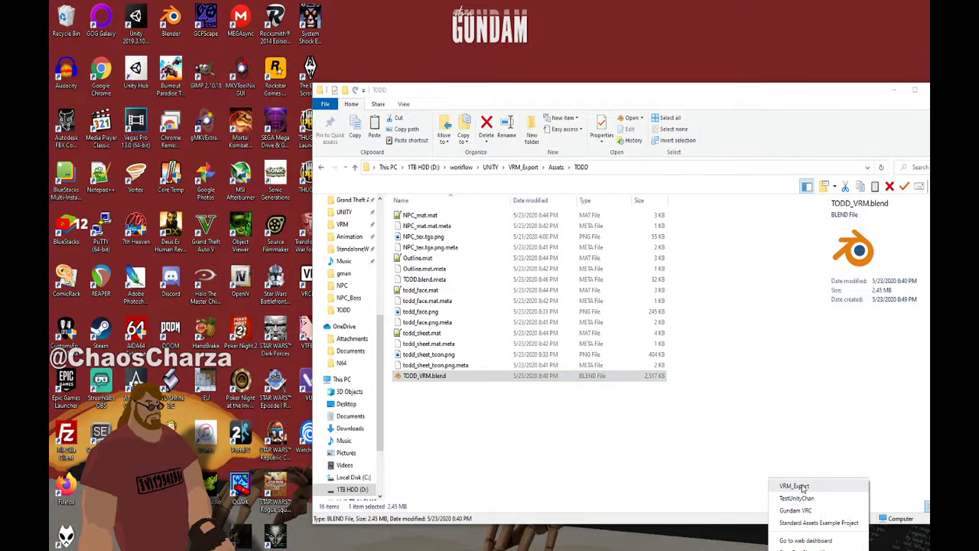
click(800, 488)
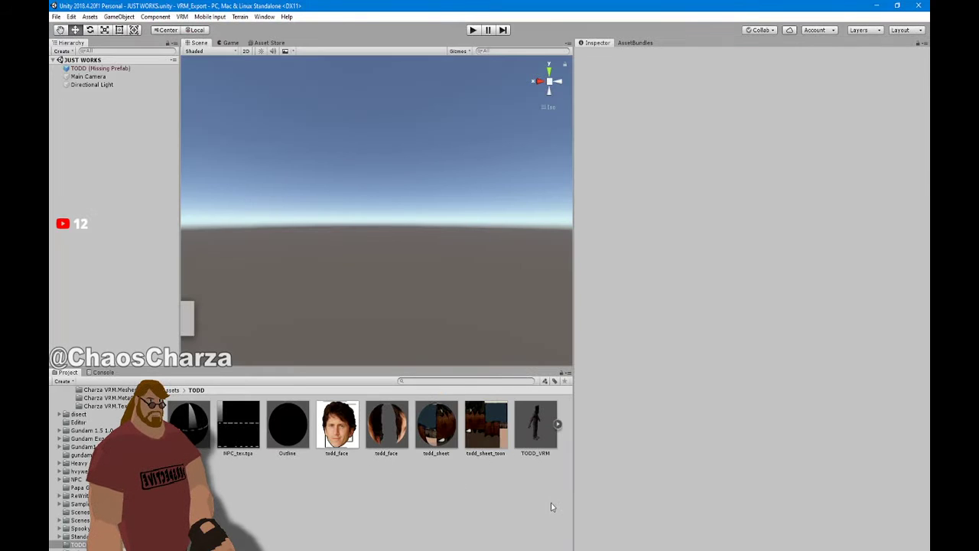
In TODD_VRM's Materials settings, remap Outline, todd_face and todd_sheet, then apply pending settings
click(534, 427)
drag(767, 482, 702, 474)
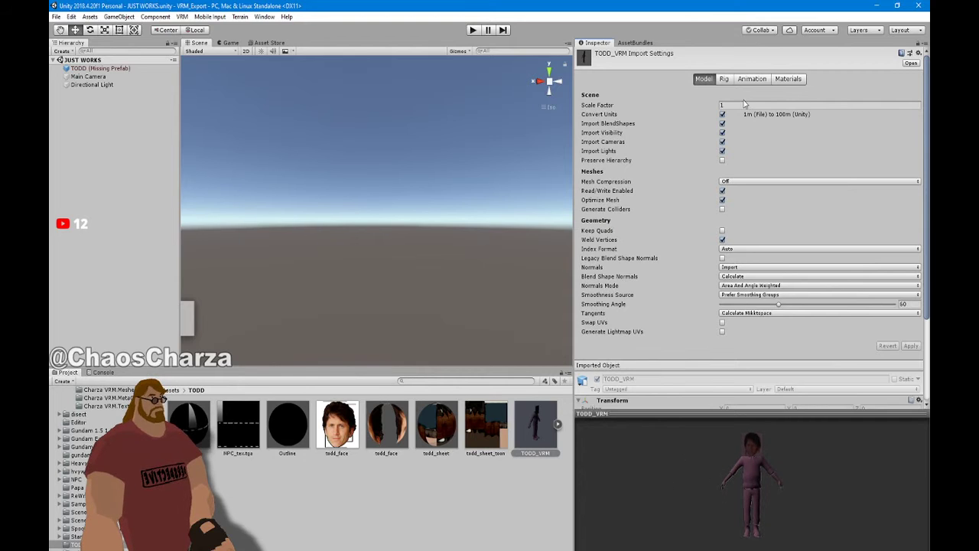
click(788, 78)
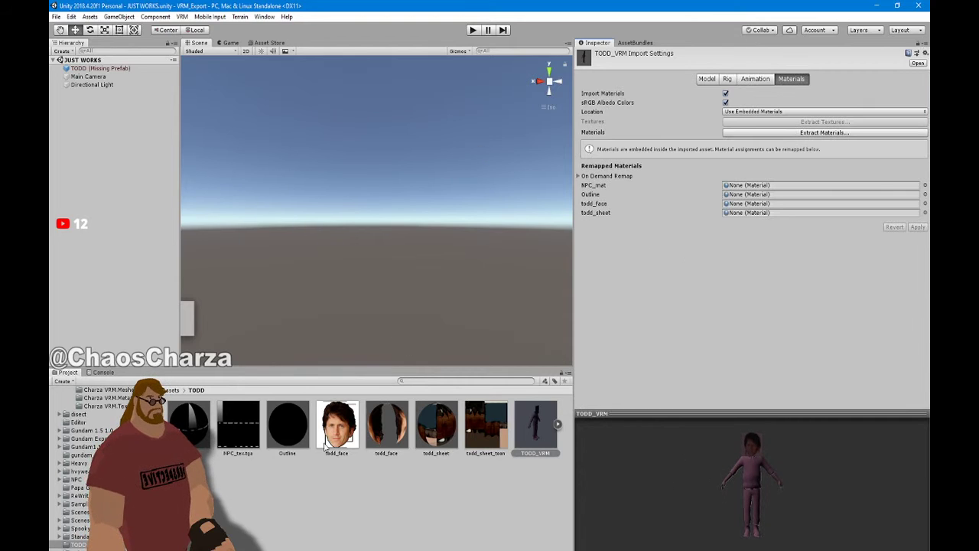
drag(294, 428, 742, 196)
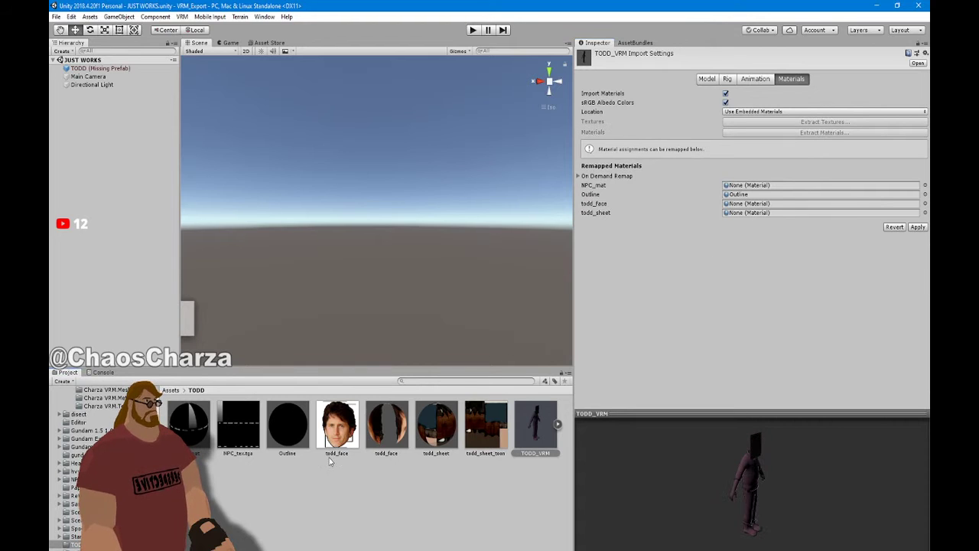
click(337, 435)
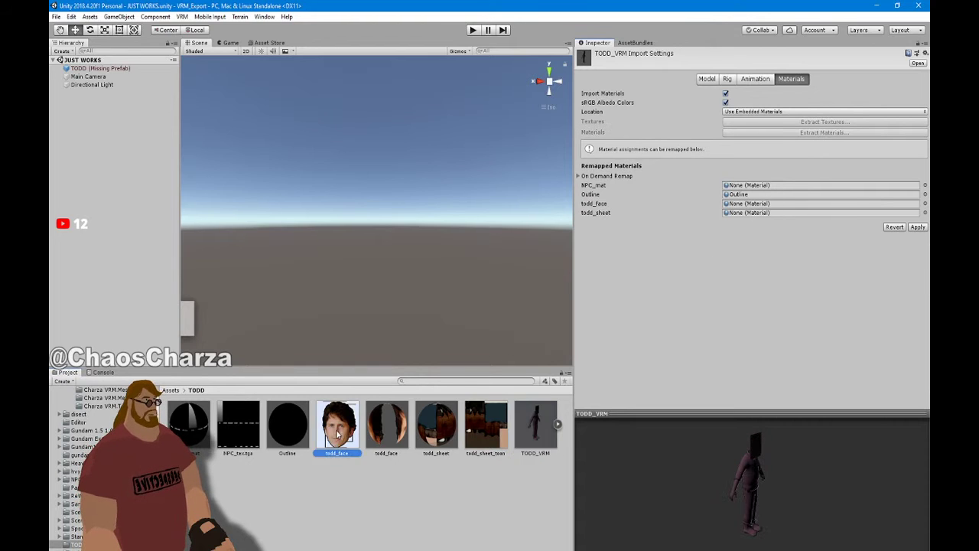
drag(386, 428, 800, 208)
drag(434, 441, 765, 214)
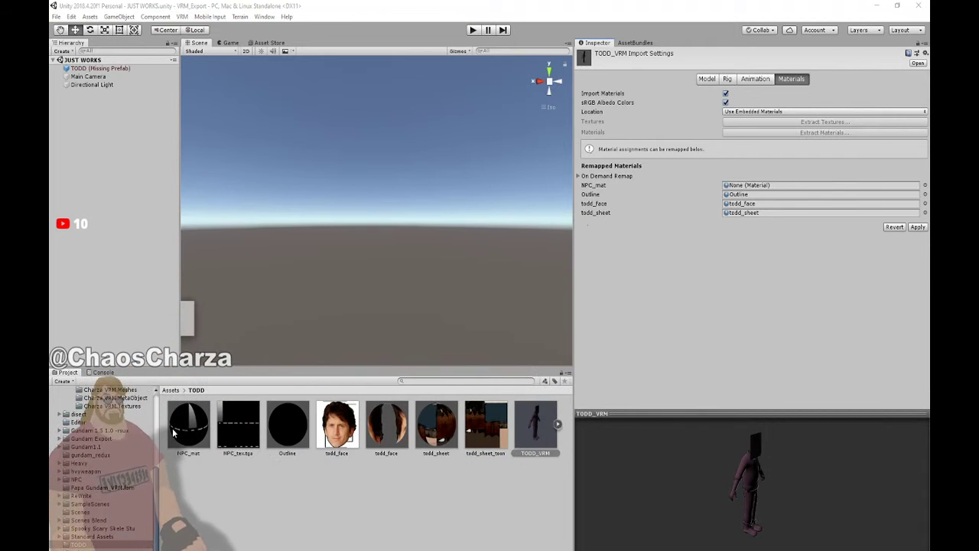
click(195, 421)
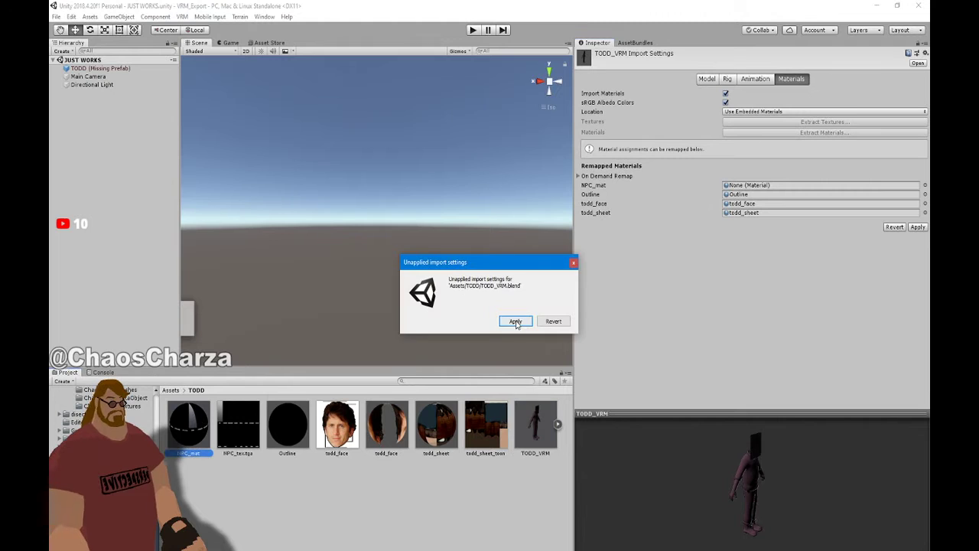
click(516, 321)
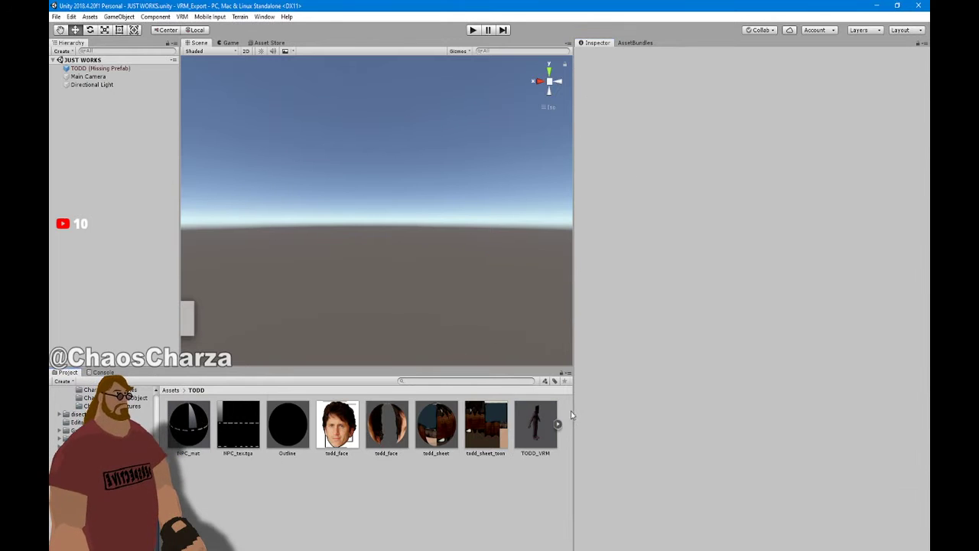
Remap NPC_mat, Outline, todd_face and todd_sheet to their slots and apply the remapping
click(548, 425)
drag(212, 418, 783, 186)
drag(296, 431, 734, 195)
drag(390, 430, 778, 204)
drag(680, 214, 750, 218)
drag(449, 442, 841, 212)
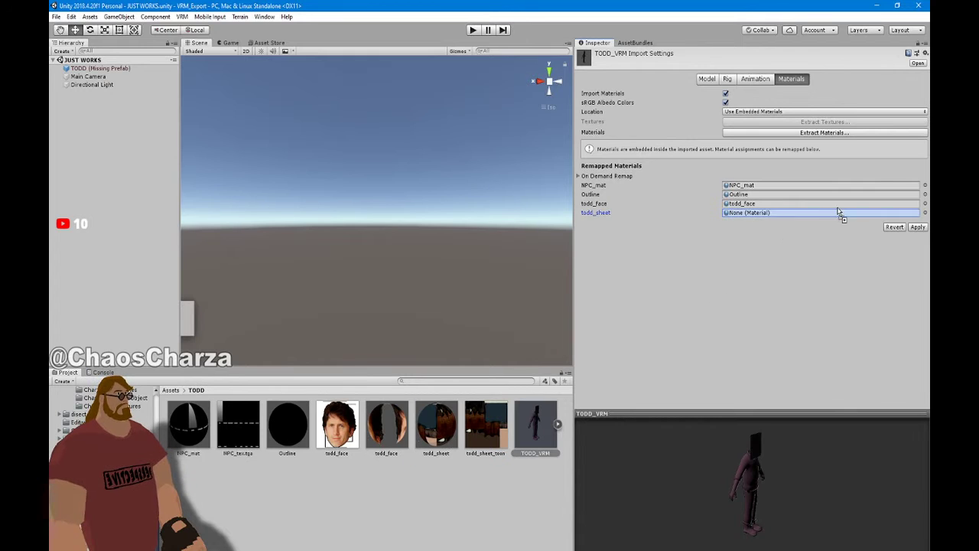
click(918, 227)
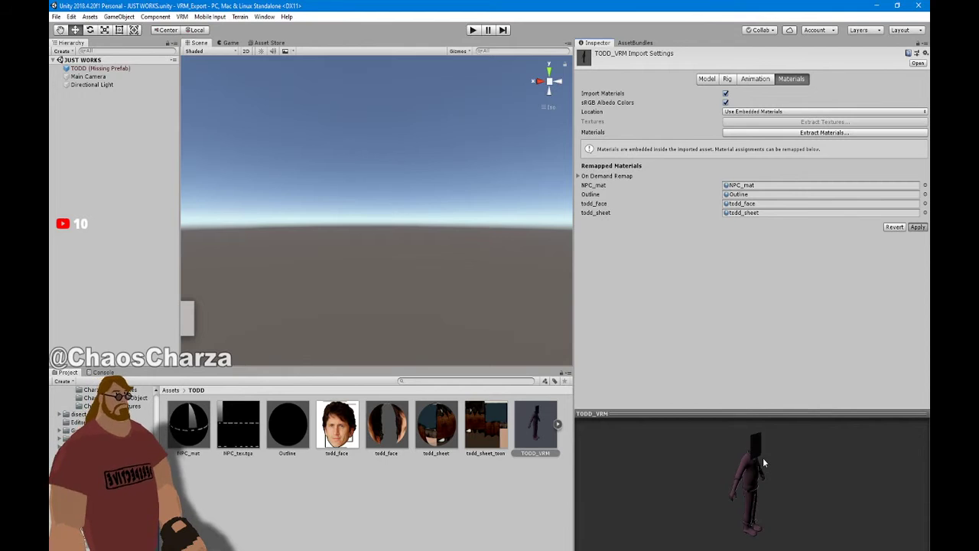
click(138, 69)
Replace the old TODD object in the scene with TODD_VRM and frame it in front view
key(Delete)
drag(536, 424, 126, 228)
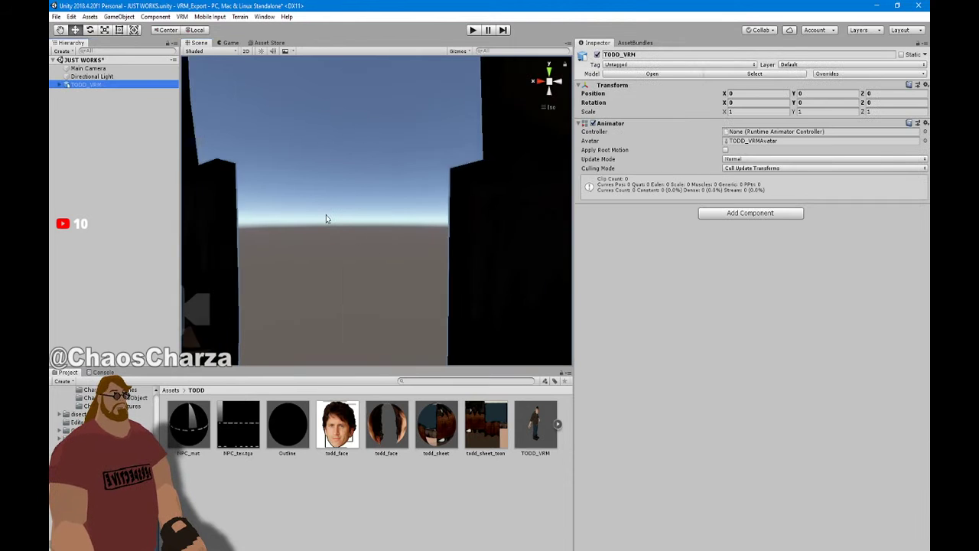
key(f)
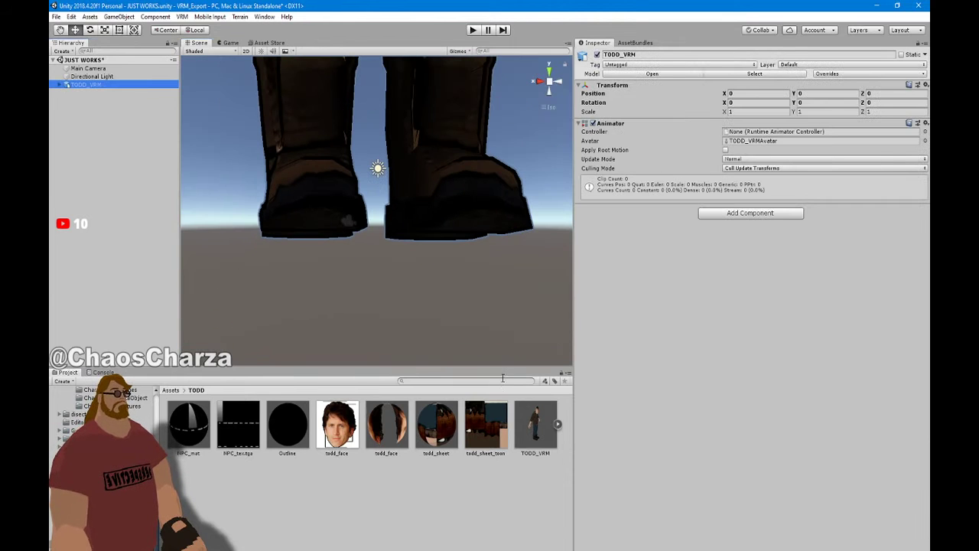
click(558, 82)
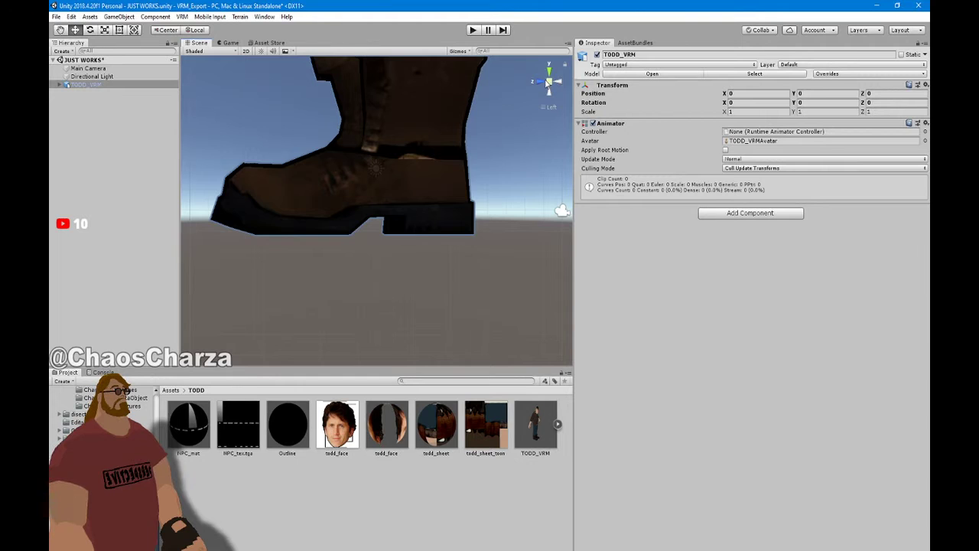
click(539, 81)
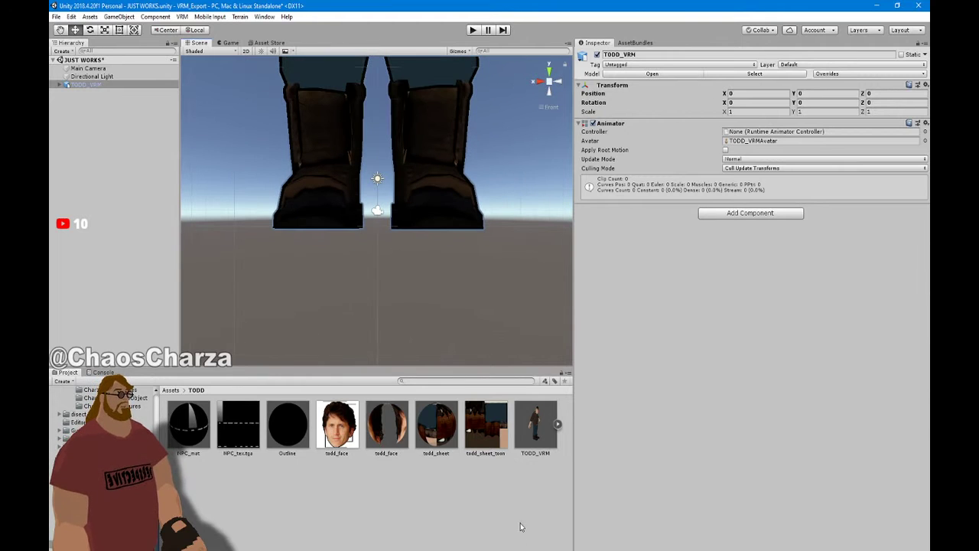
Turn off Import Animation in TODD_VRM's import settings and apply it
click(537, 428)
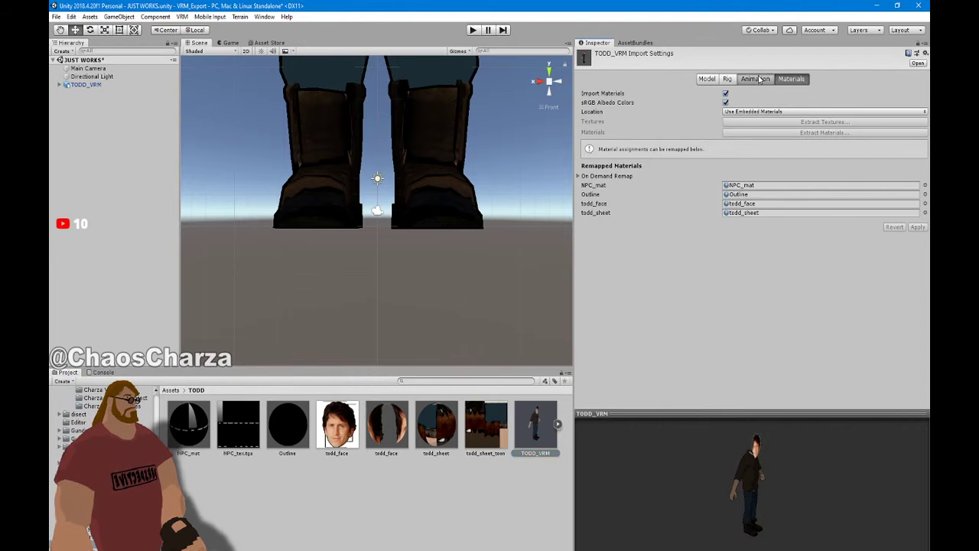
click(754, 79)
click(707, 78)
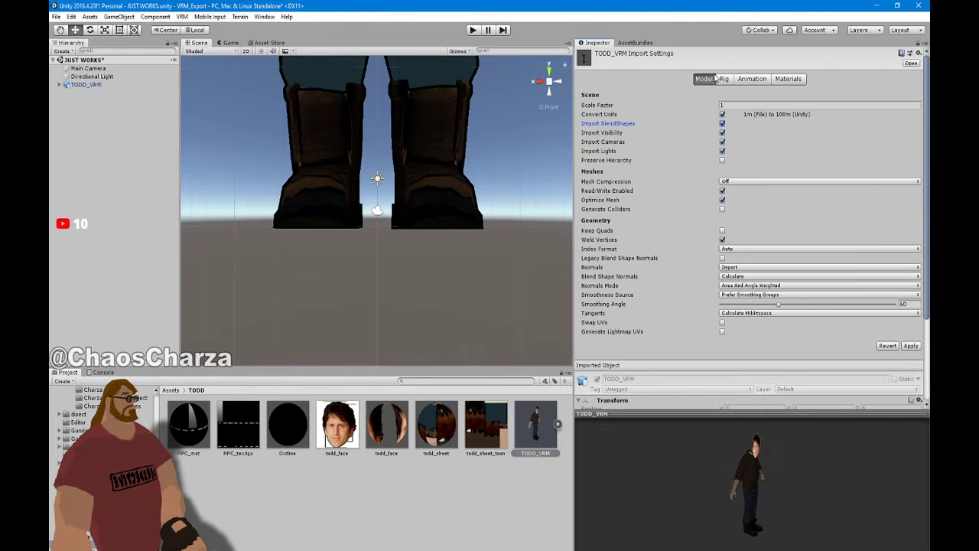
click(752, 79)
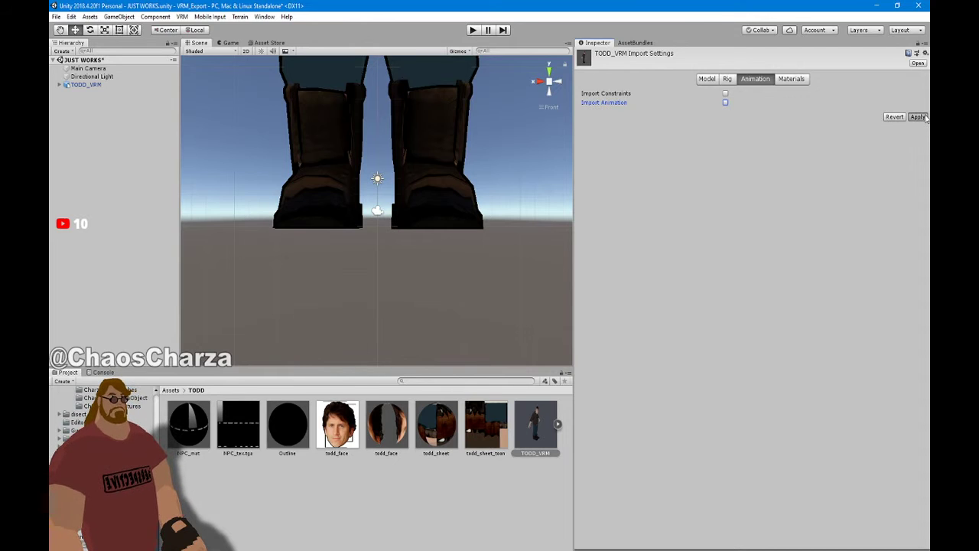
click(917, 118)
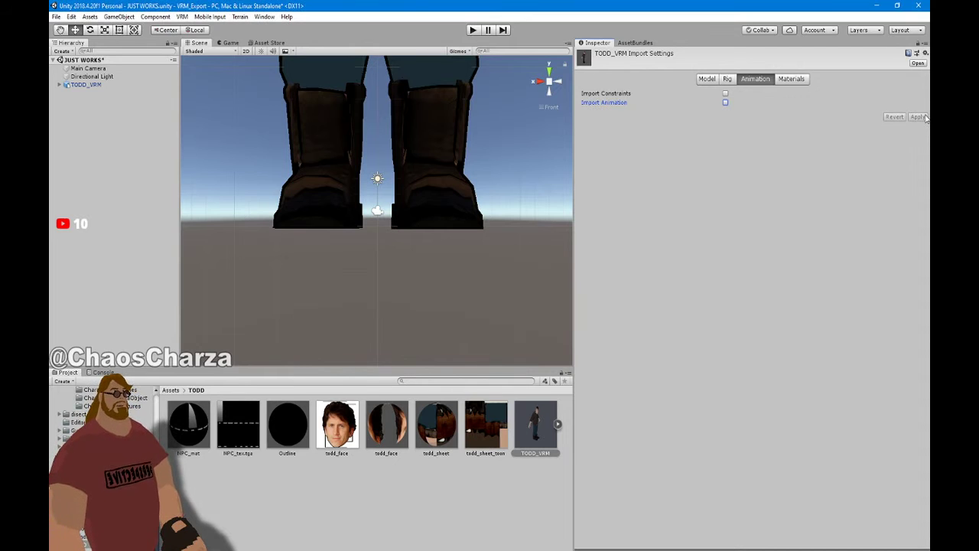
Set TODD_VRM's model Scale Factor to 0.02 and apply
click(707, 79)
click(722, 105)
text(0.01)
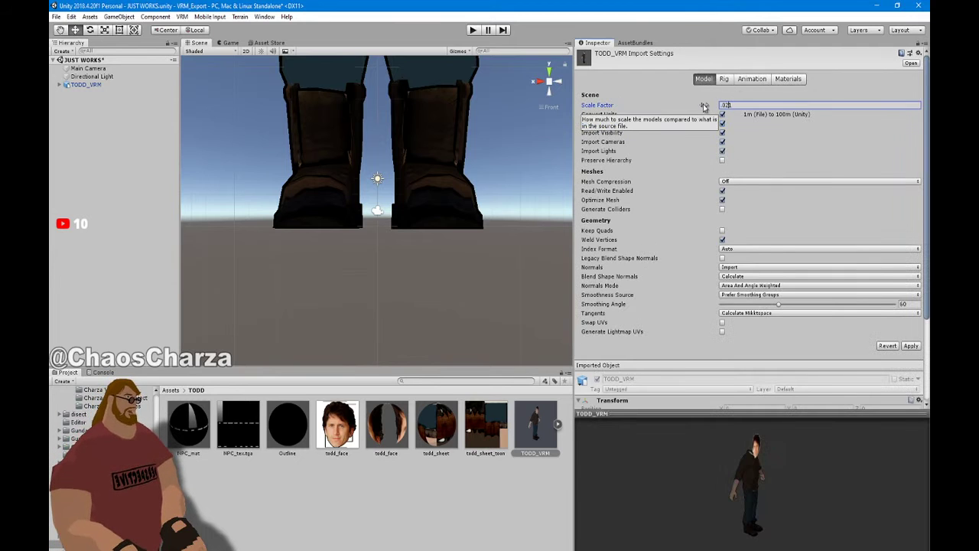
key(Delete)
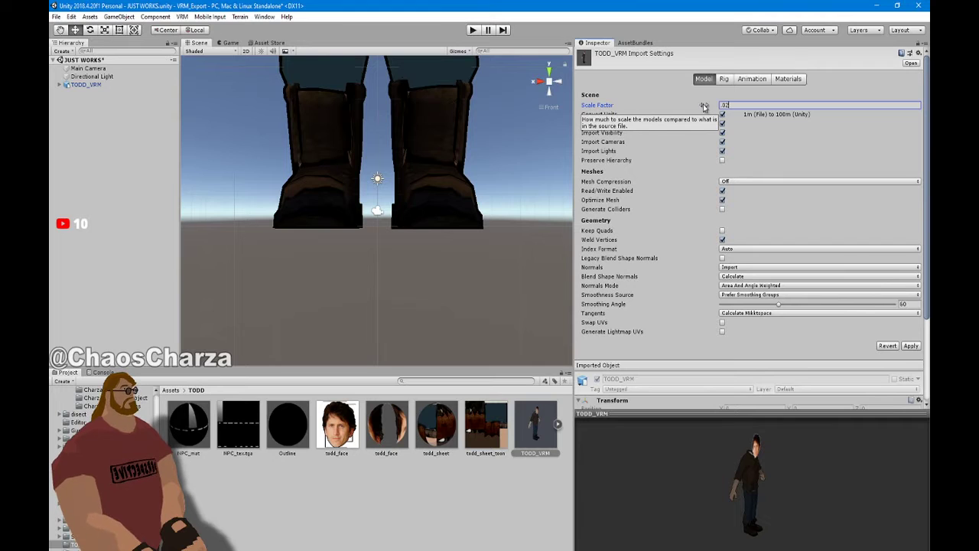
click(912, 346)
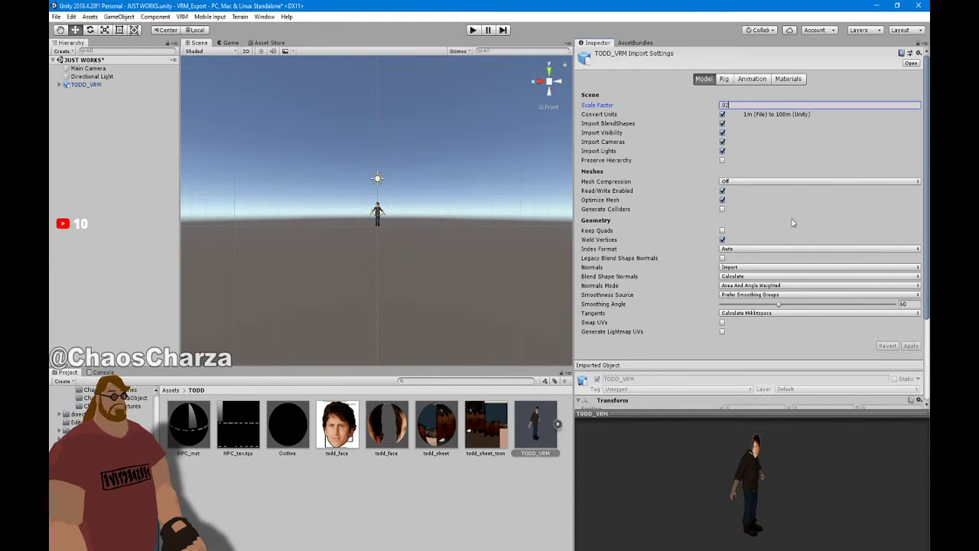
scroll(536, 196, up, 10)
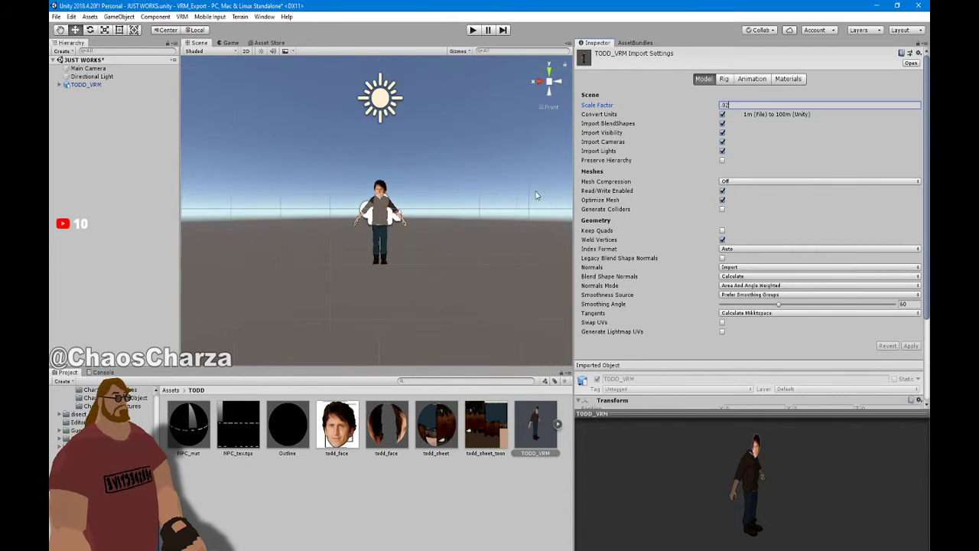
click(723, 80)
Set TODD_VRM's Animation Type to Humanoid and enter Configure, saving the scene first
click(746, 94)
click(754, 139)
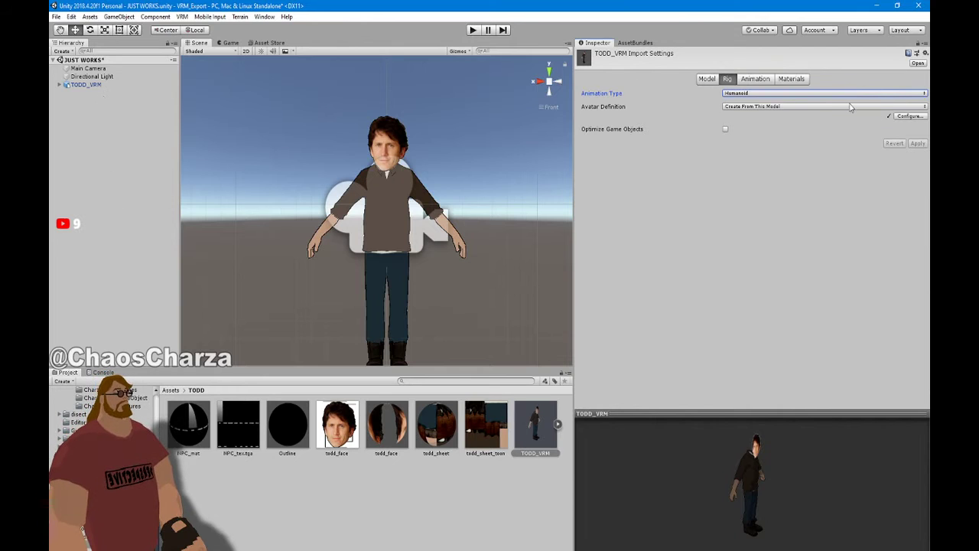
click(911, 116)
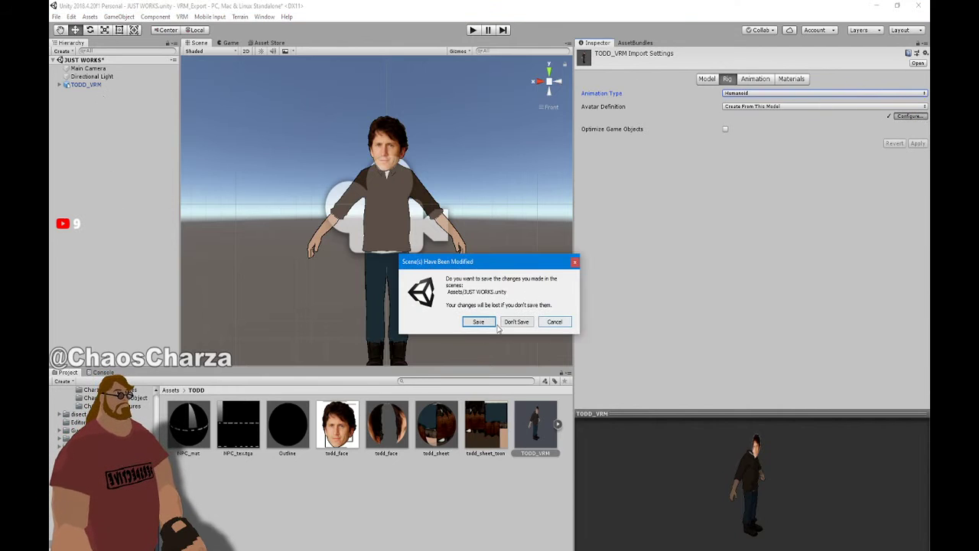
click(486, 322)
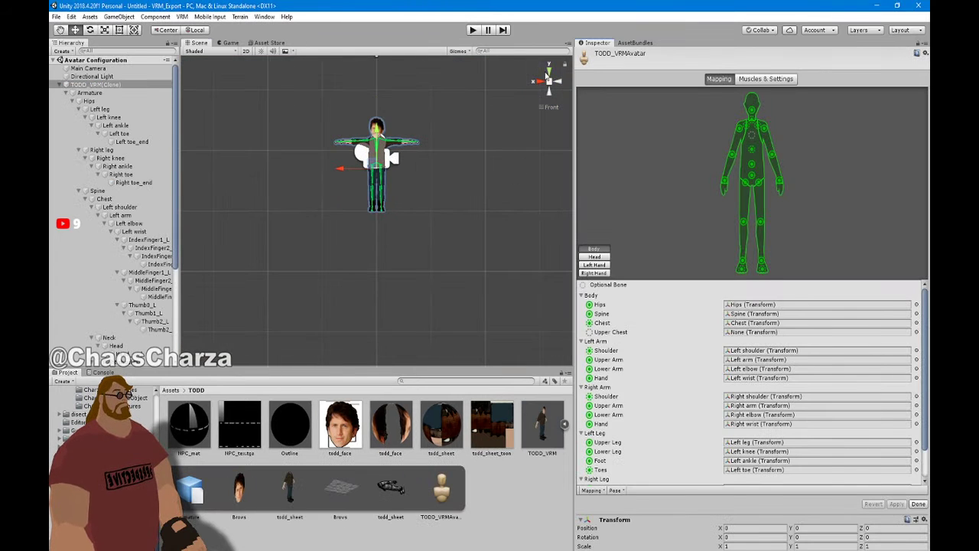
Check the right wrist and thumb bone mapping, undo a test thumb rotation, then finish and apply
click(548, 71)
scroll(452, 265, up, 5)
scroll(452, 265, up, 5)
middle_drag(378, 216, 378, 283)
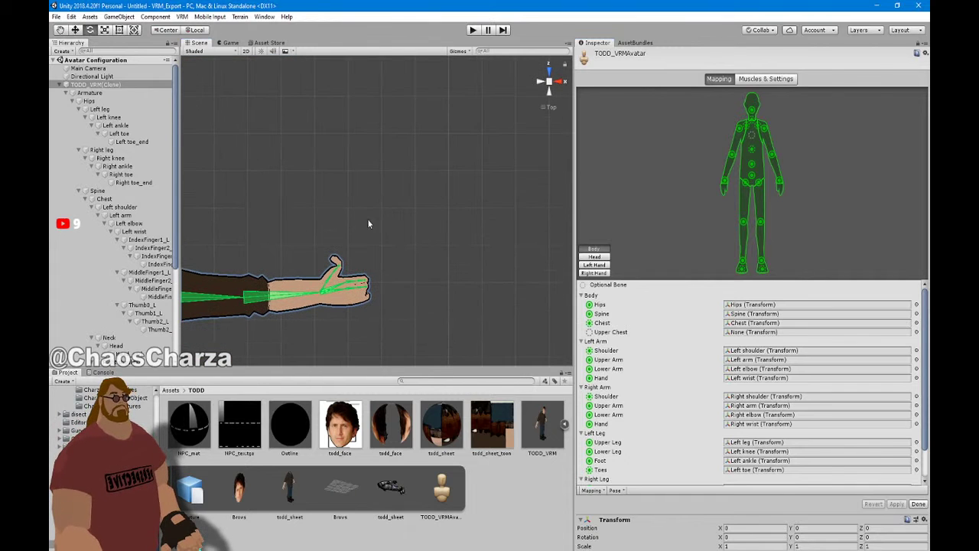
click(342, 269)
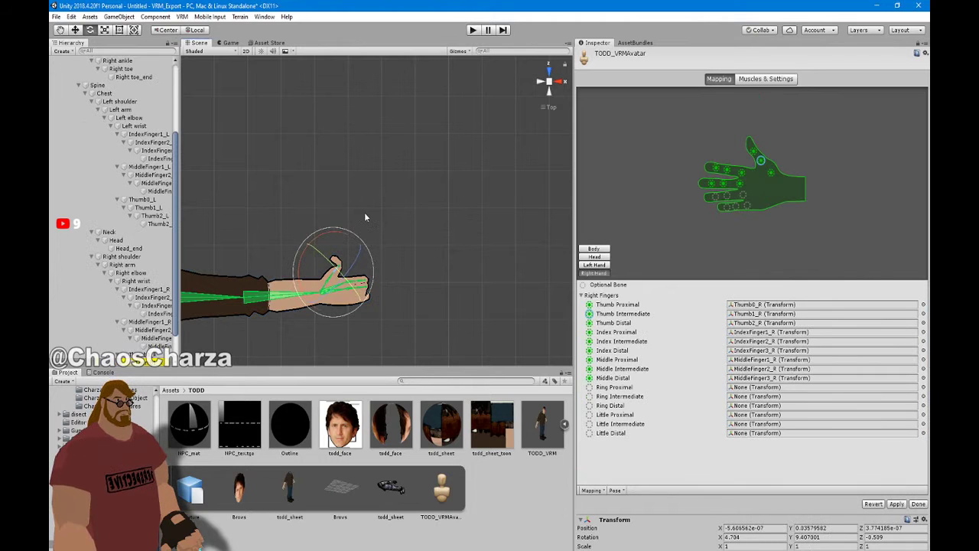
click(346, 262)
click(338, 262)
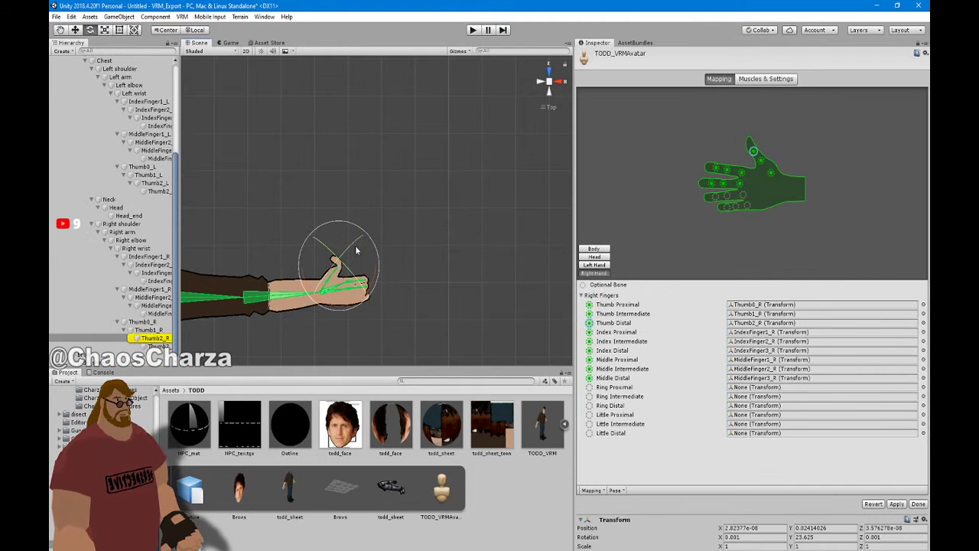
drag(375, 274, 413, 206)
key(ctrl+z)
click(918, 504)
click(510, 322)
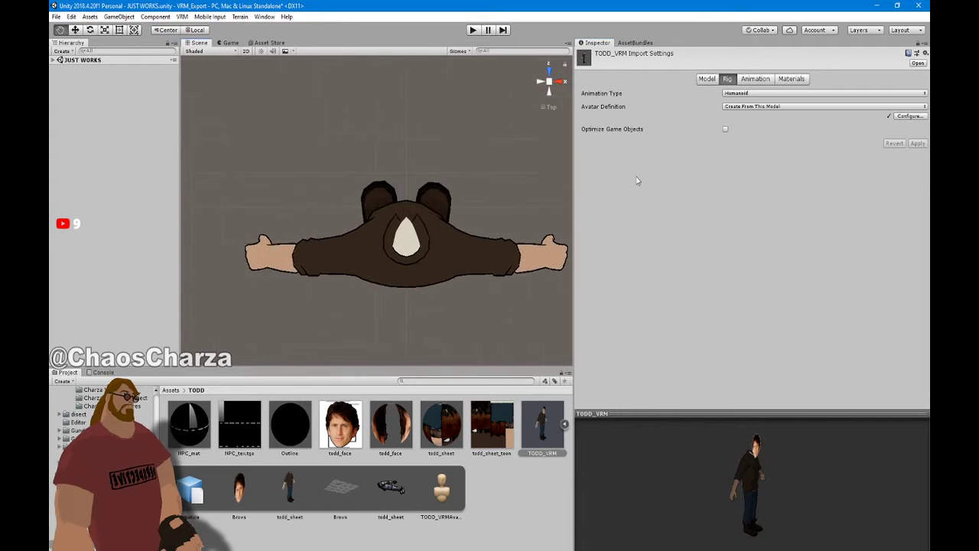
Frame the character in the scene and select the TODD_VRM object
click(565, 76)
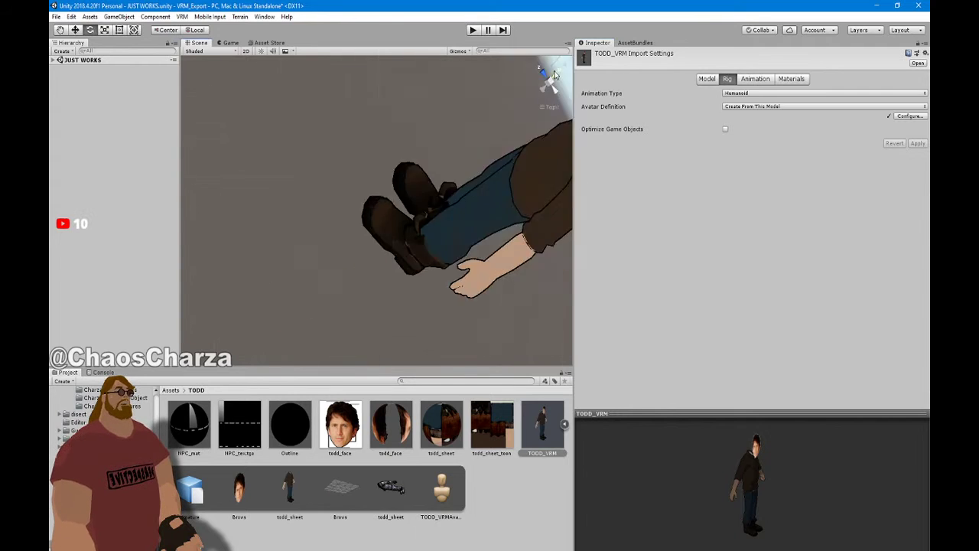
middle_drag(402, 195, 393, 283)
key(f)
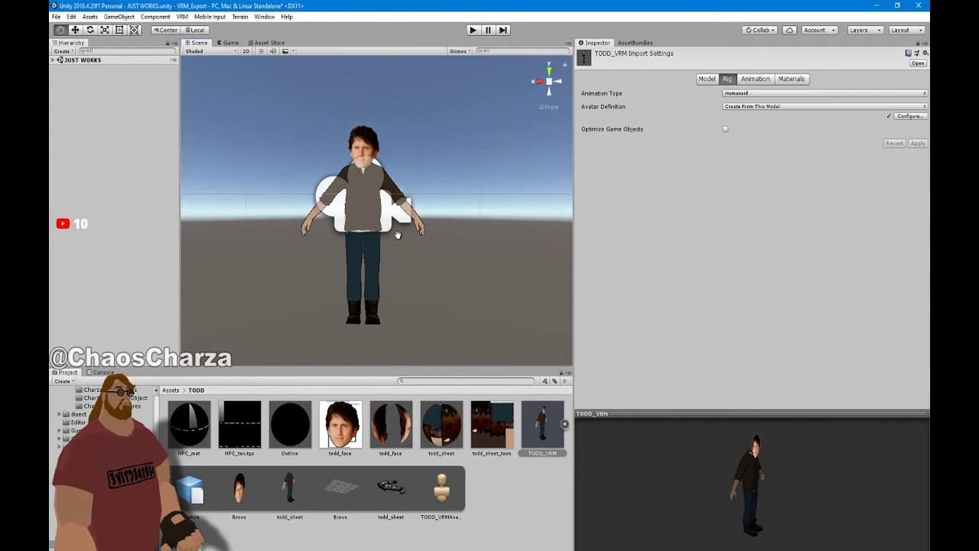
click(54, 59)
click(88, 84)
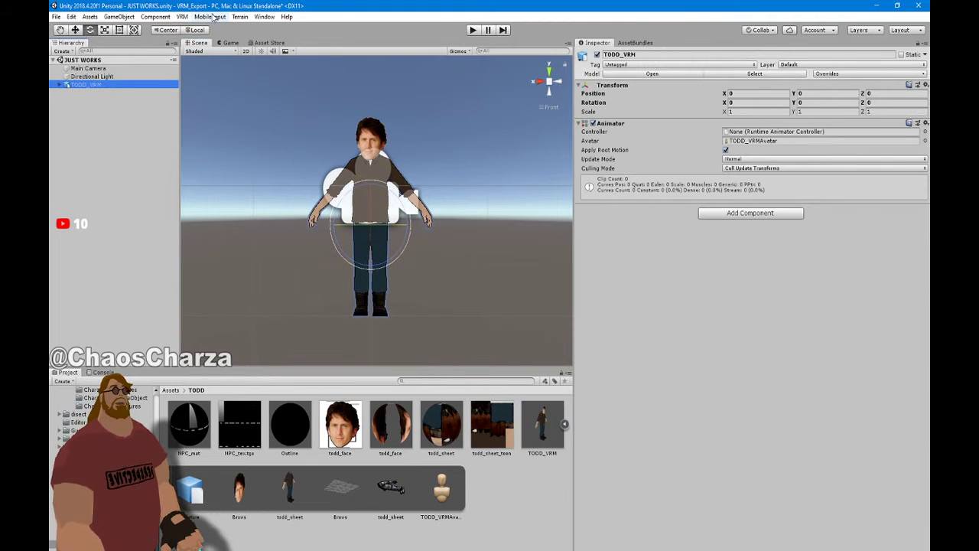
In the UniVRM humanoid exporter, set Version to 0.2 and fill in the author name
click(182, 16)
mouse_move(230, 48)
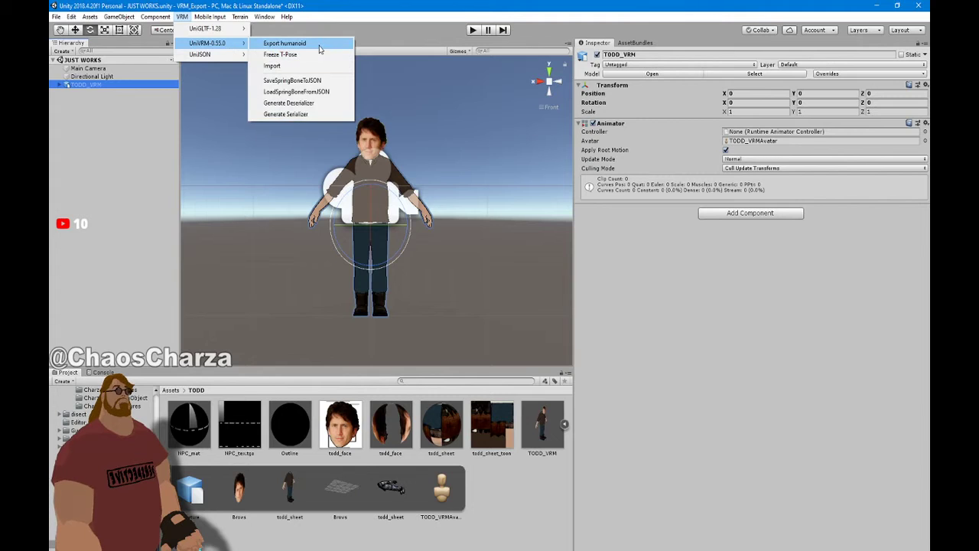
click(284, 43)
click(459, 149)
click(462, 141)
text(0.2)
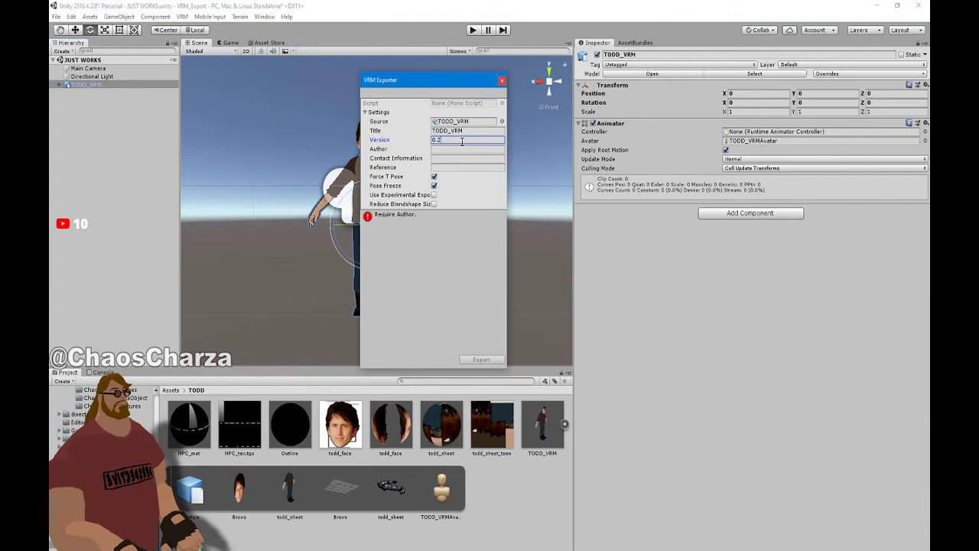
click(475, 148)
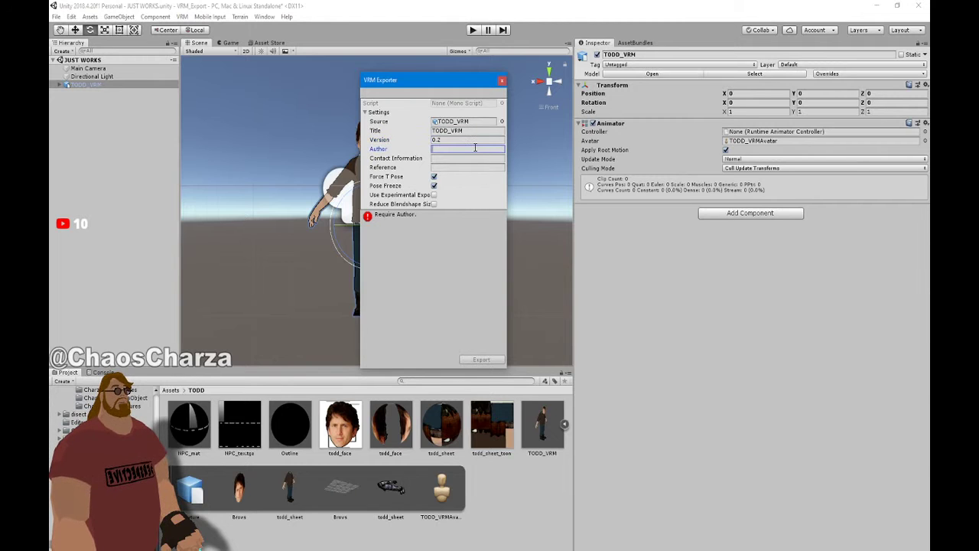
text(C)
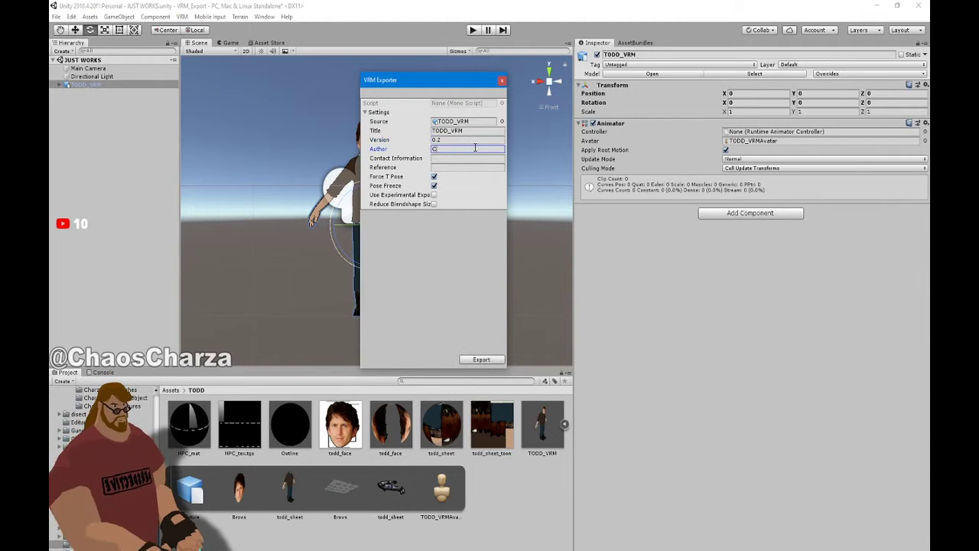
text(har)
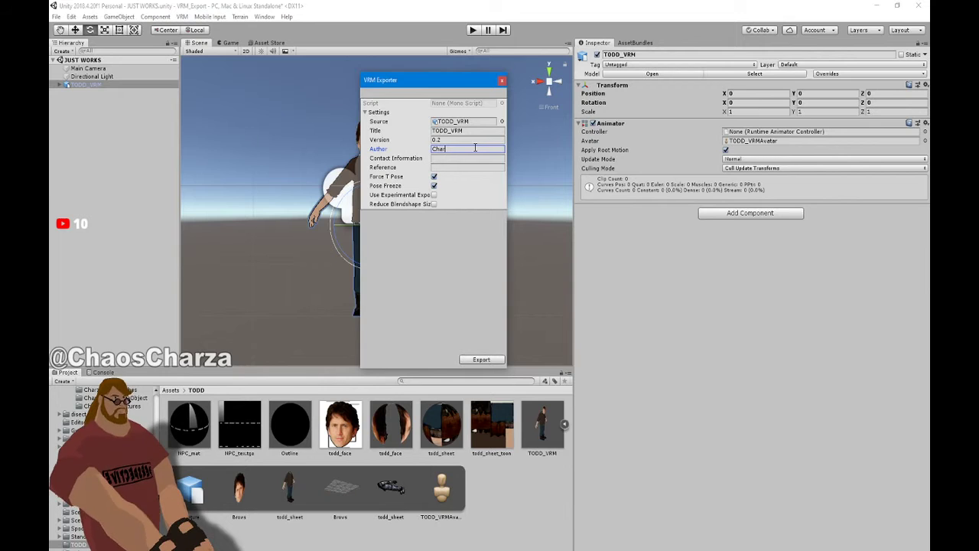
text(za Kitsunes)
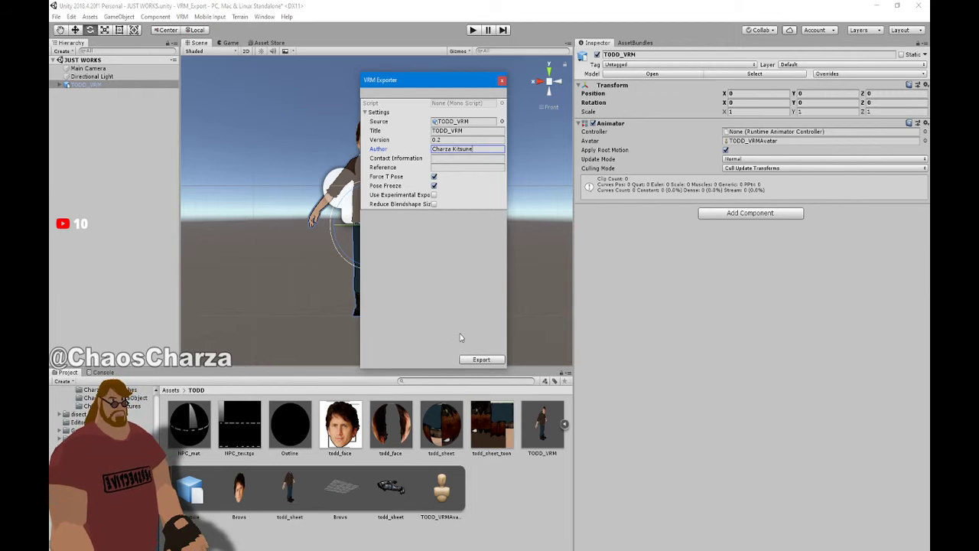
Export TODD_VRM.vrm into a new VRM folder created inside TODD
click(481, 359)
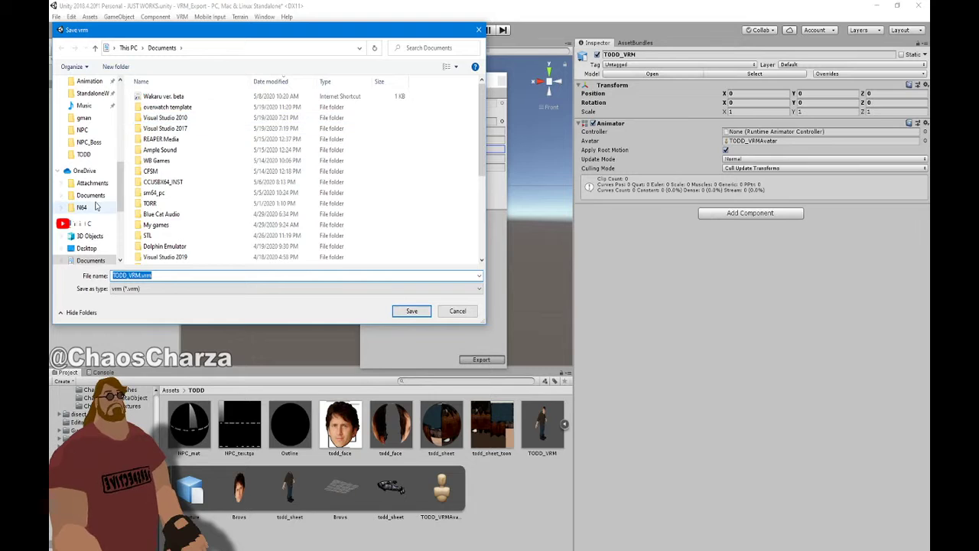
click(87, 154)
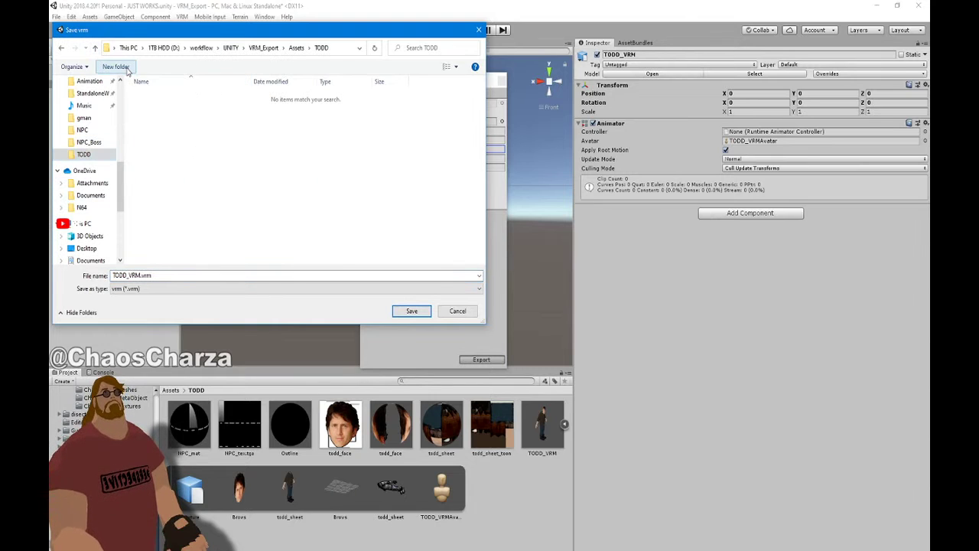
click(126, 67)
text(VRM)
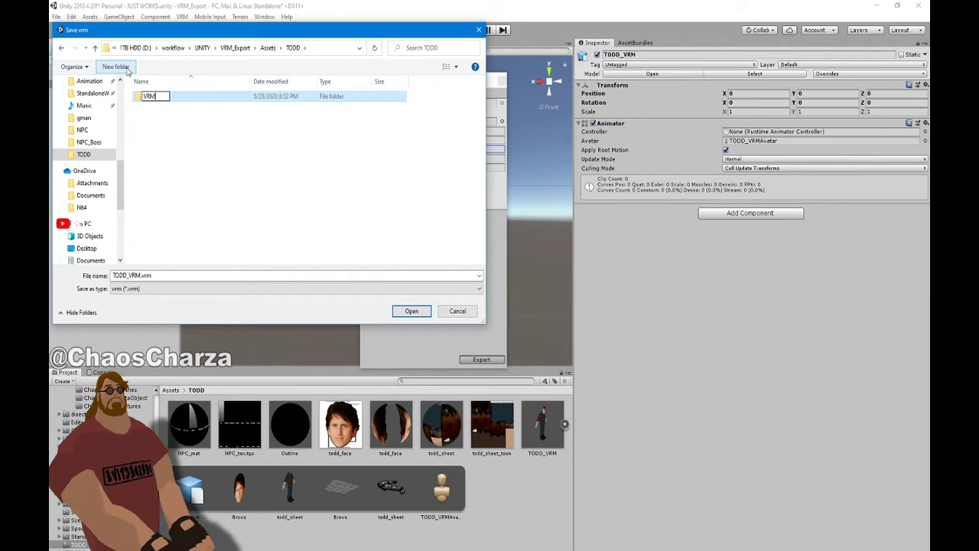
click(167, 102)
double_click(165, 101)
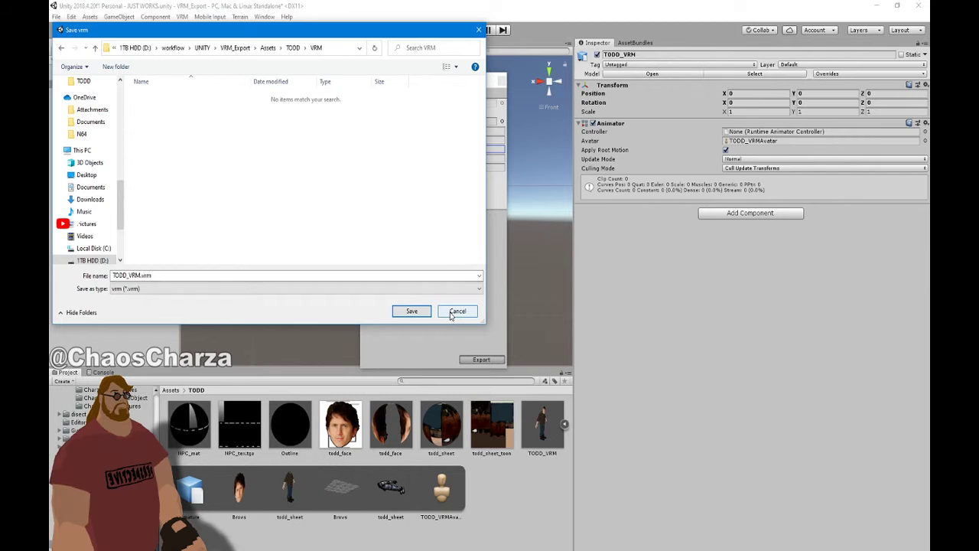
click(427, 313)
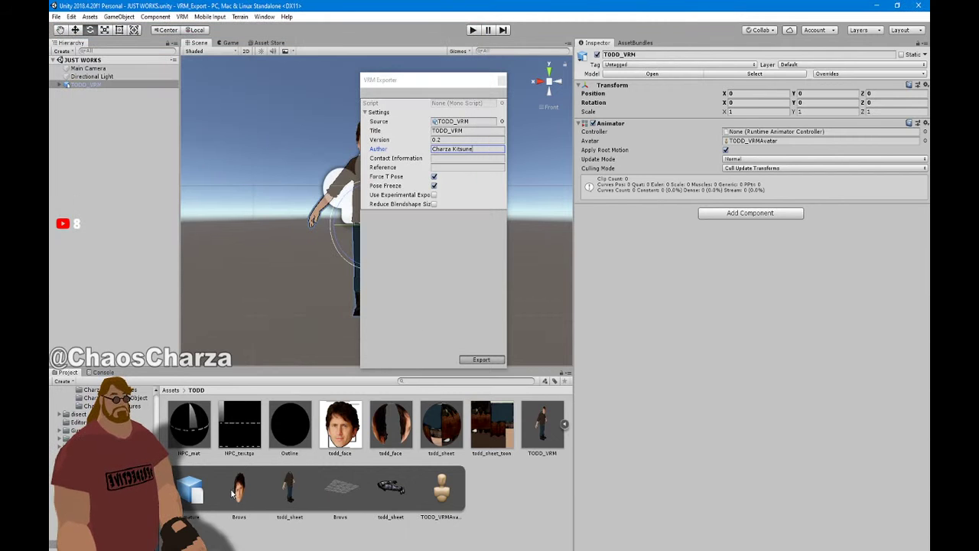
Confirm TODD_VRM.vrm is in the TODD/VRM folder in File Explorer, then minimize it
key(alt+Tab)
click(539, 226)
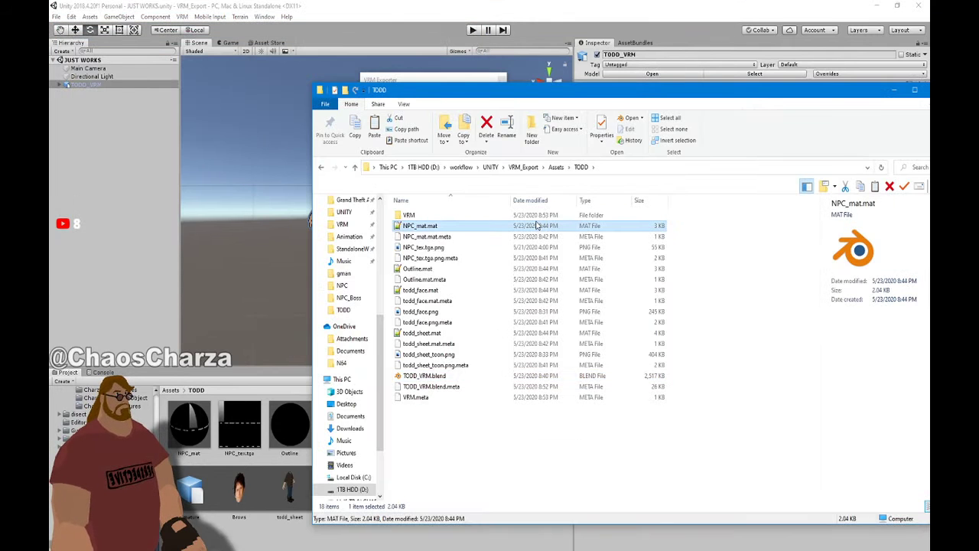
click(541, 217)
double_click(540, 217)
click(459, 226)
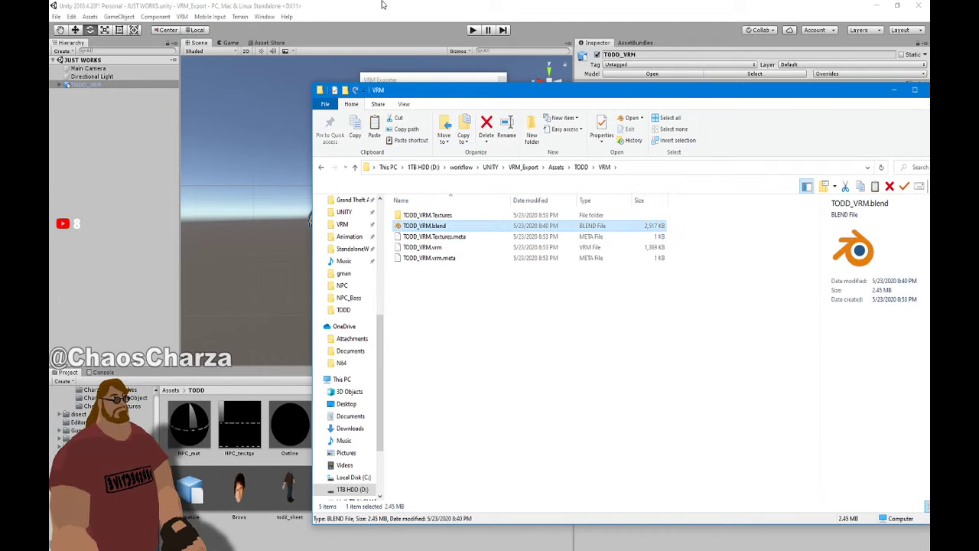
click(894, 89)
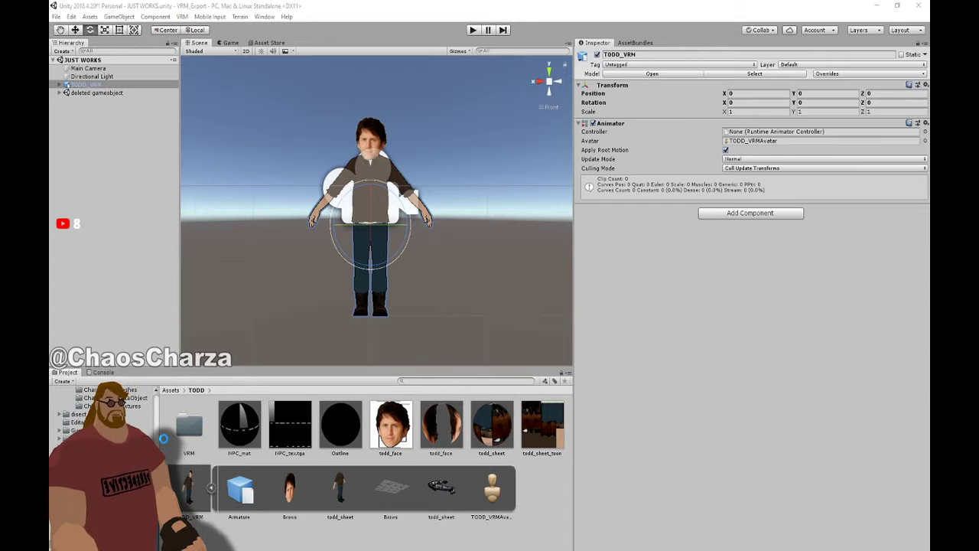
Delete TODD_VRM from the JUST WORKS scene, open the VRM assets folder and select TODD_VRM.blend
click(105, 85)
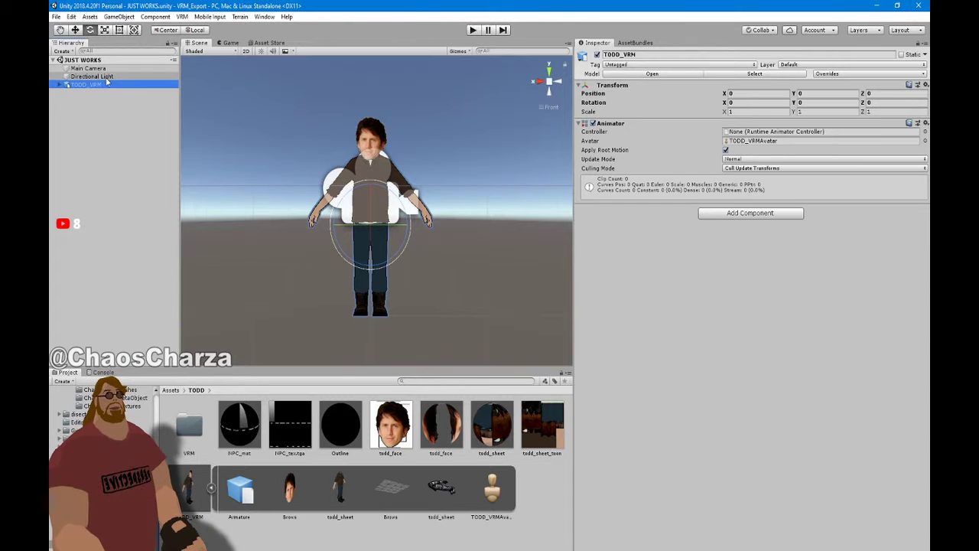
key(Delete)
double_click(189, 425)
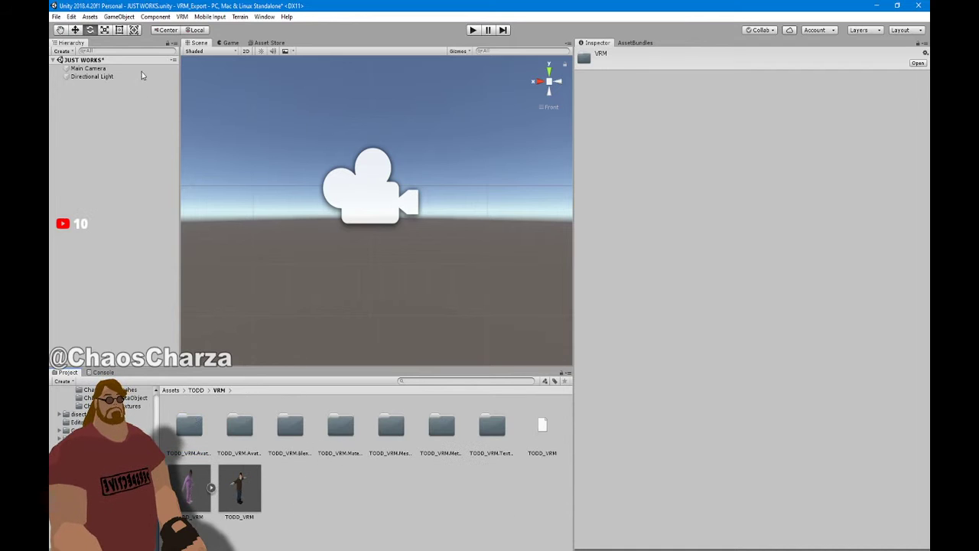
drag(174, 5, 401, 51)
click(390, 540)
Confirm deleting TODD_VRM.blend, drop the TODD_VRM prefab into the scene, and save
key(Delete)
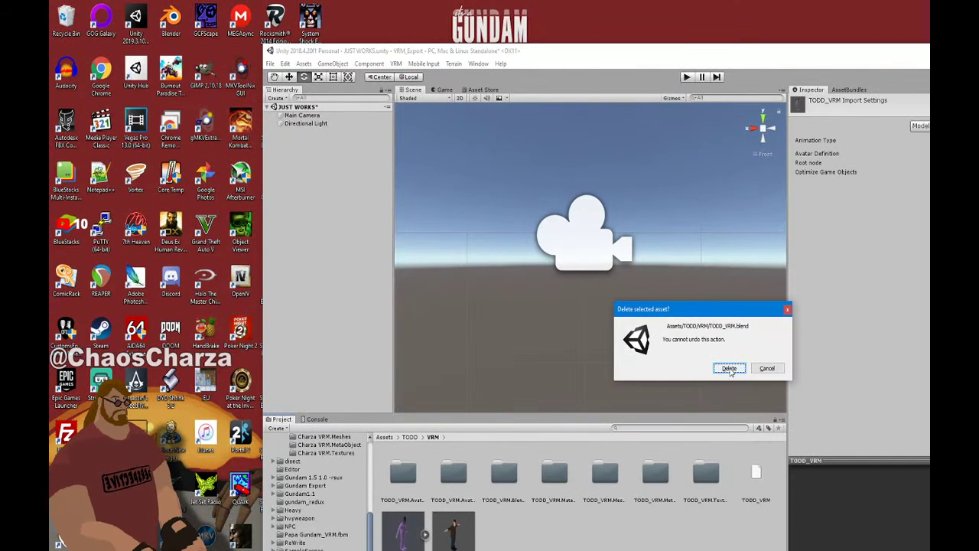
click(729, 369)
drag(397, 538, 272, 241)
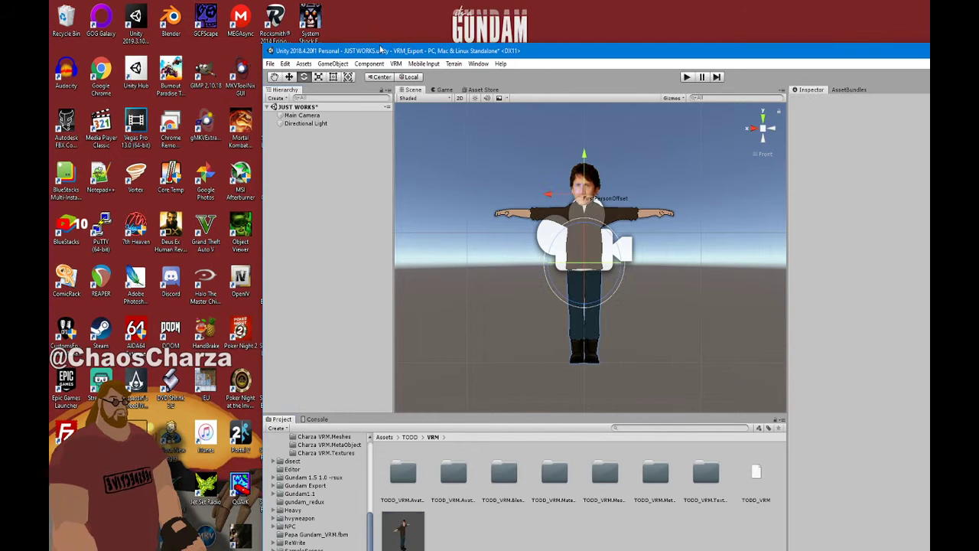
drag(312, 51, 312, 5)
key(ctrl+s)
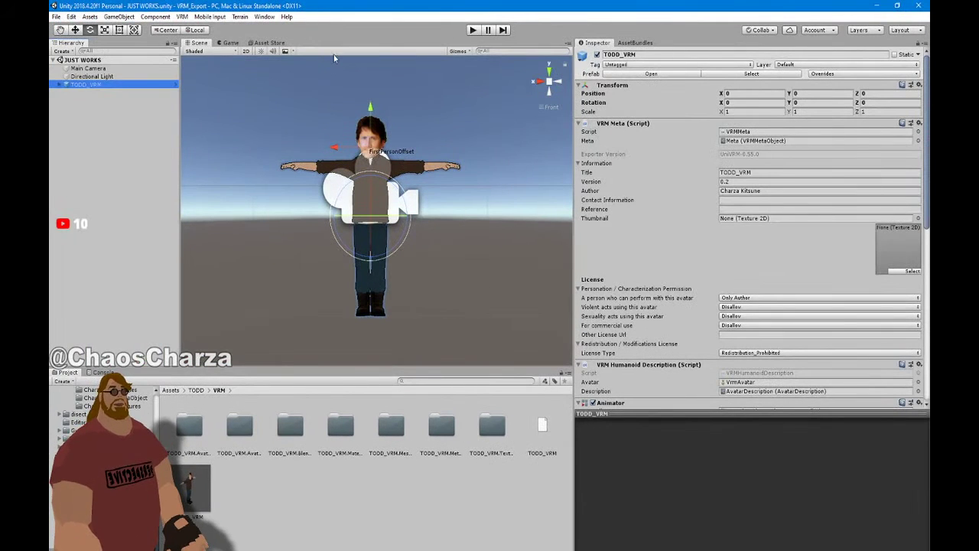
View the model from left, back and front, nudging the FirstPersonOffset point slightly left
scroll(462, 184, up, 1)
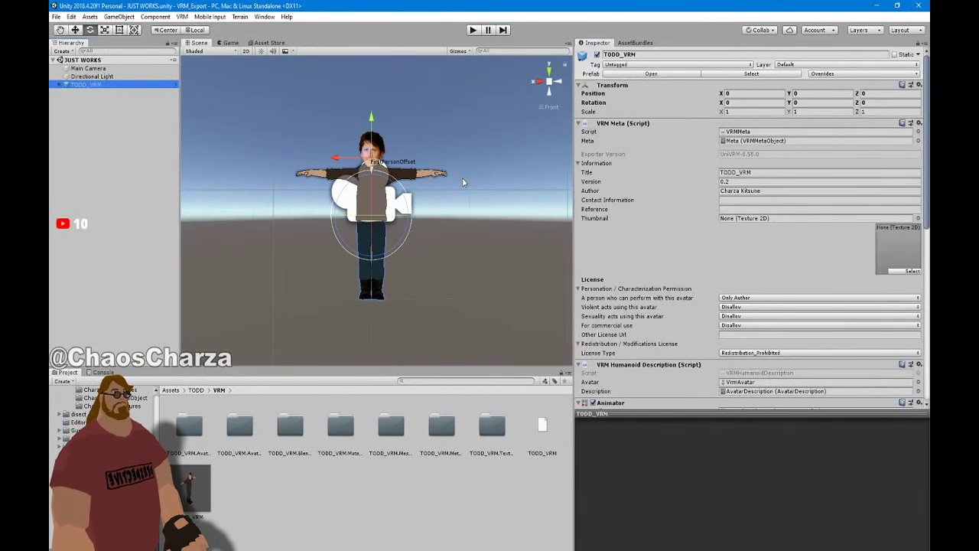
click(559, 81)
middle_drag(433, 122, 437, 154)
key(w)
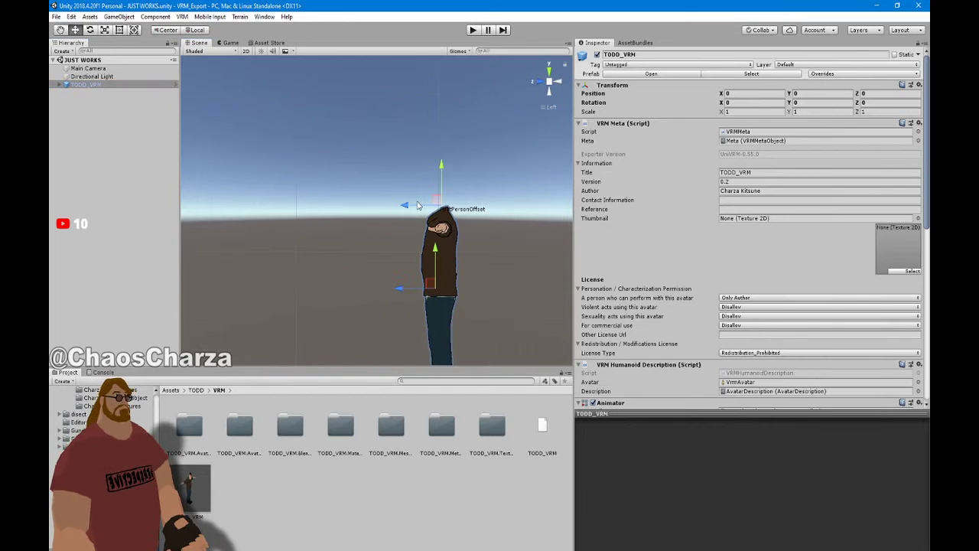
drag(410, 207, 404, 208)
middle_drag(397, 216, 359, 172)
click(561, 82)
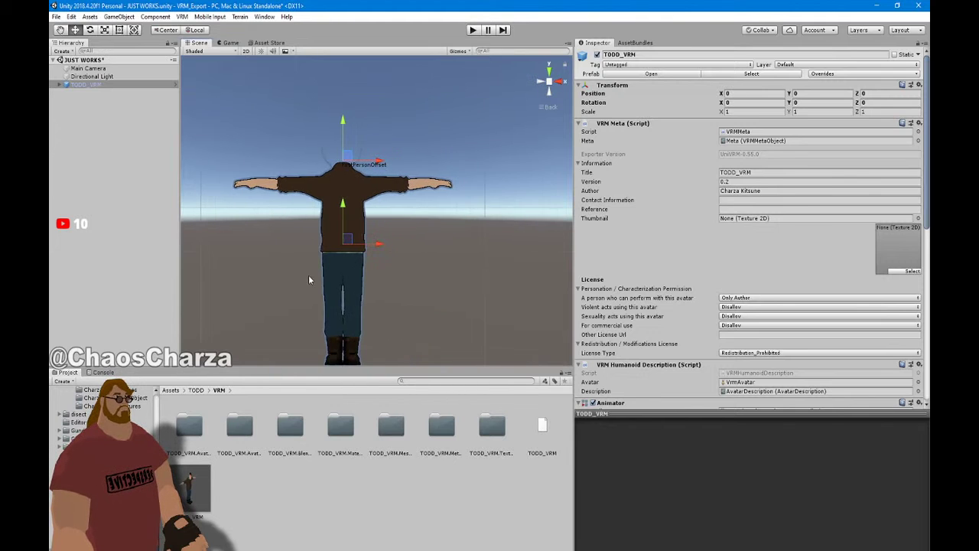
scroll(365, 251, up, 5)
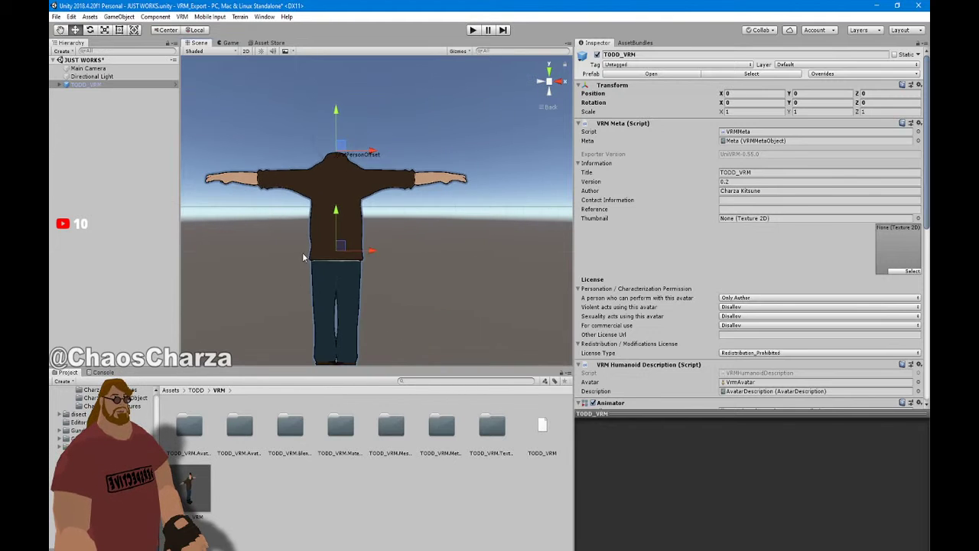
click(563, 82)
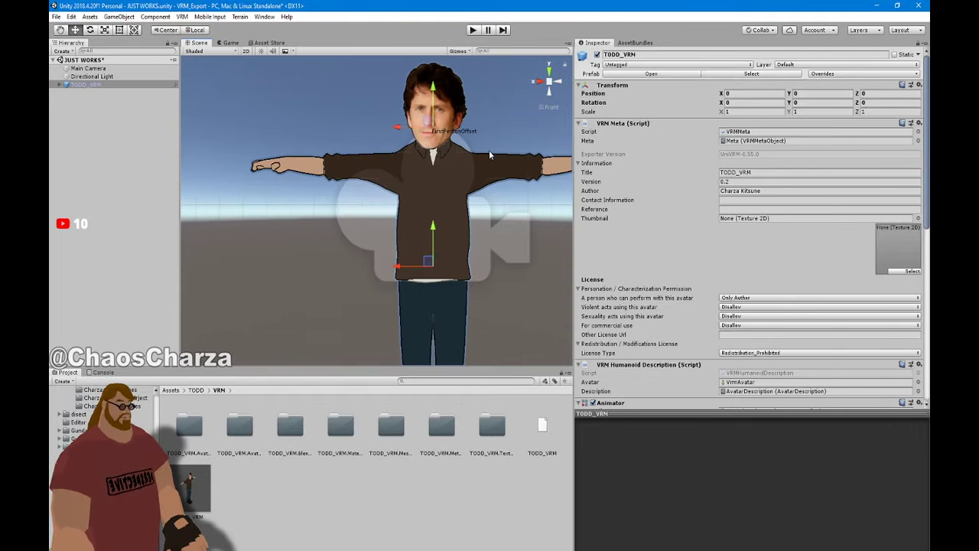
mouse_move(502, 133)
middle_down()
mouse_move(472, 150)
mouse_move(487, 123)
mouse_move(497, 129)
middle_up()
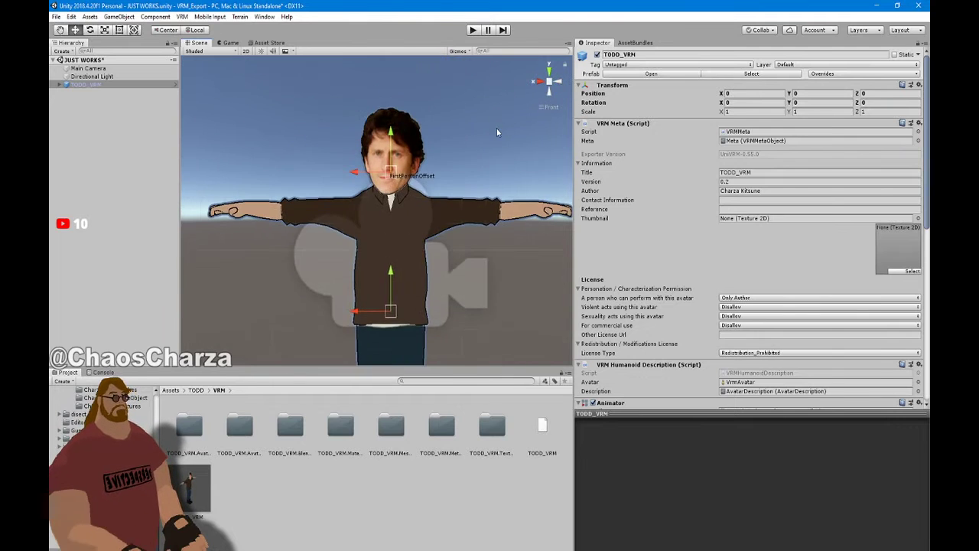
Open TODD_VRM.BlendShapes and drag the Angry clip's Brows Anger slider to 100
click(289, 426)
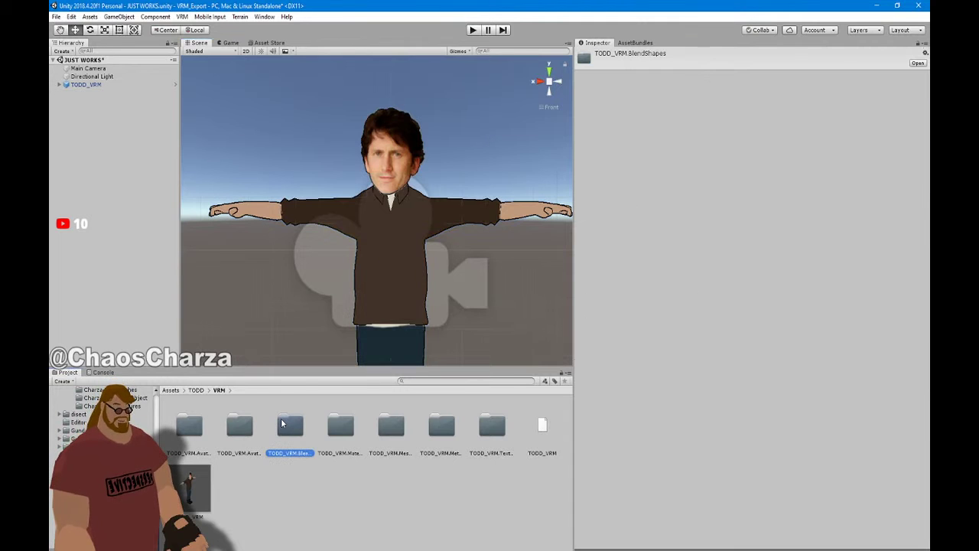
double_click(282, 424)
click(191, 426)
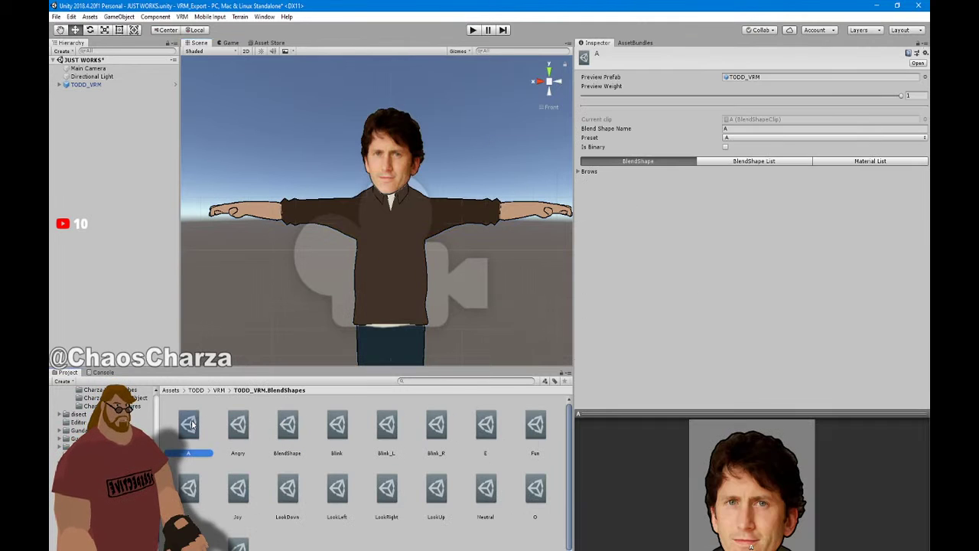
click(238, 425)
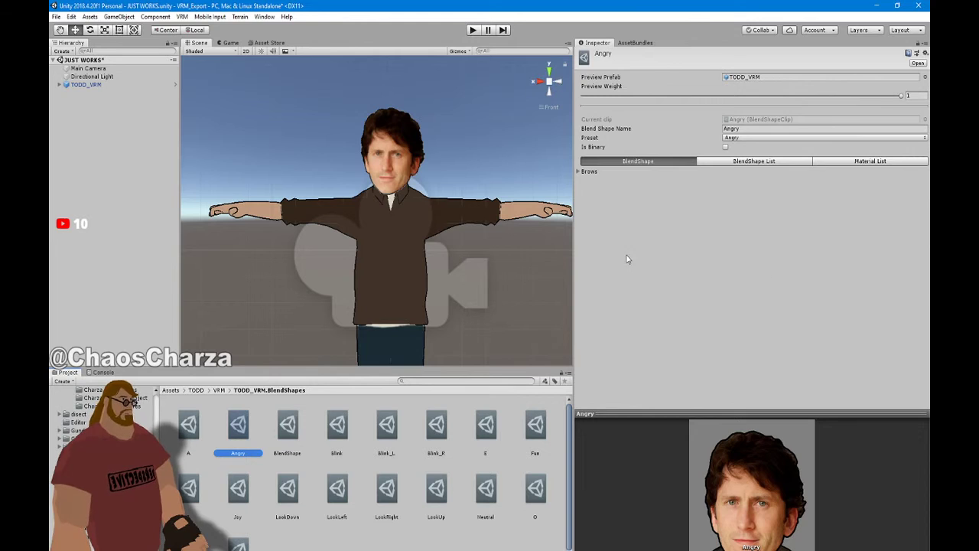
click(587, 171)
drag(724, 182, 905, 181)
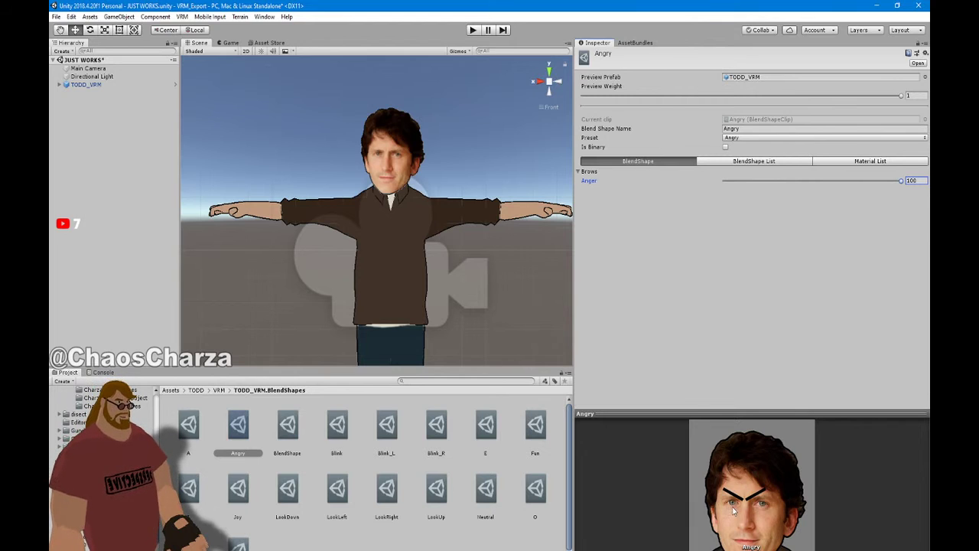
click(287, 435)
Delete the A clip and the 14 clips from Blink through Sorrow
click(190, 419)
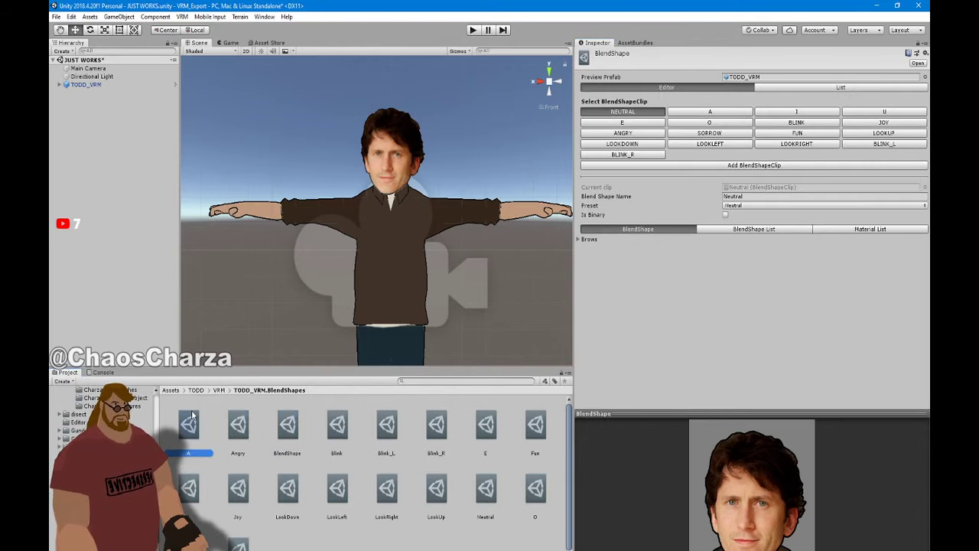
key(Delete)
click(516, 323)
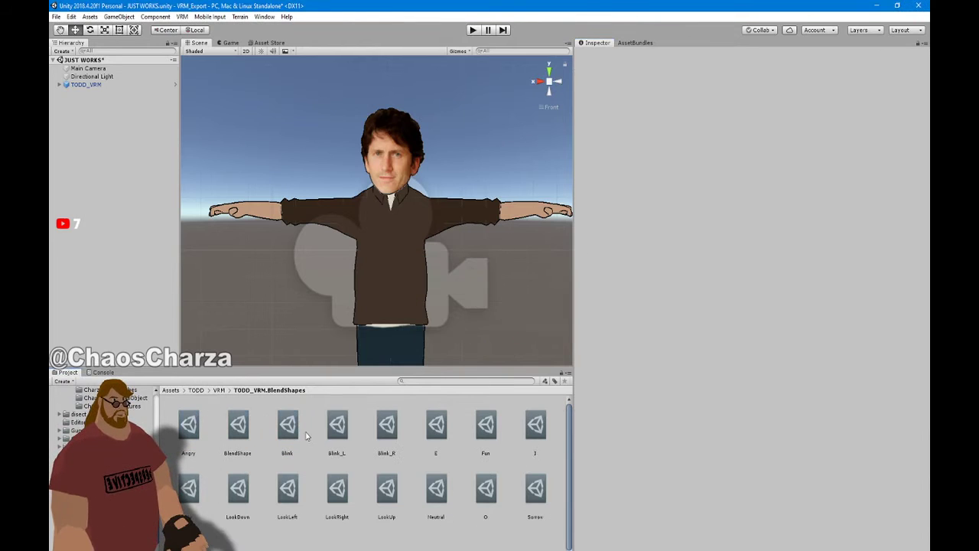
click(289, 429)
shift+click(528, 501)
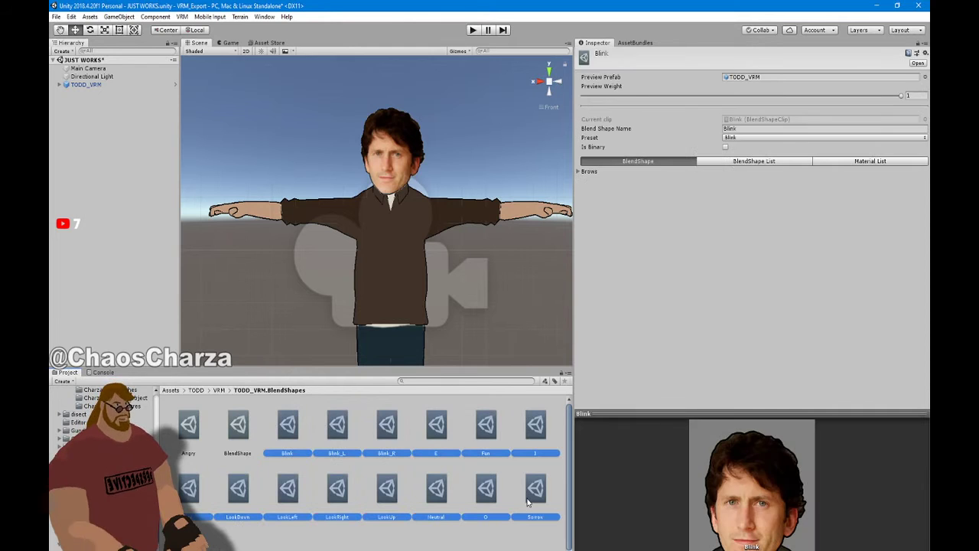
key(Delete)
click(517, 330)
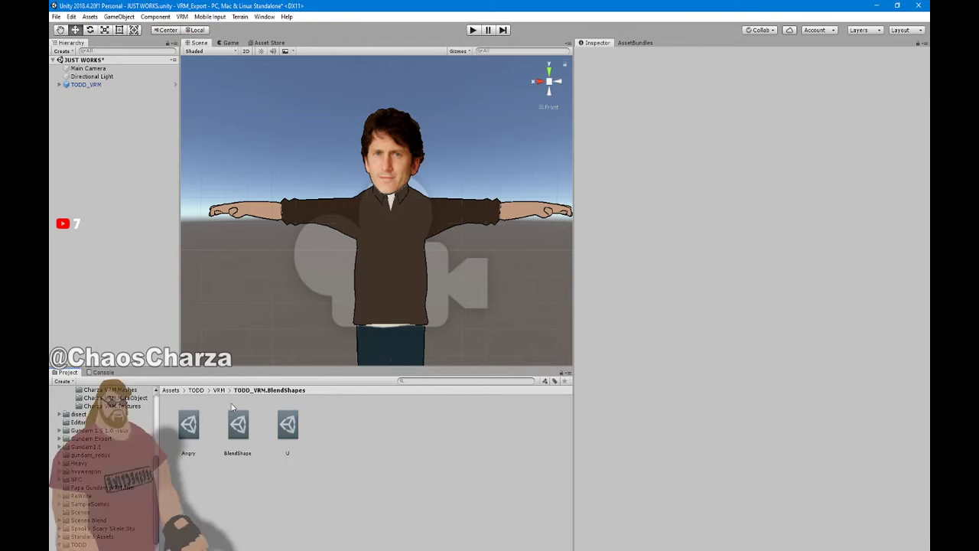
Delete the U clip so only Angry and BlendShape remain in the folder
click(289, 427)
key(Delete)
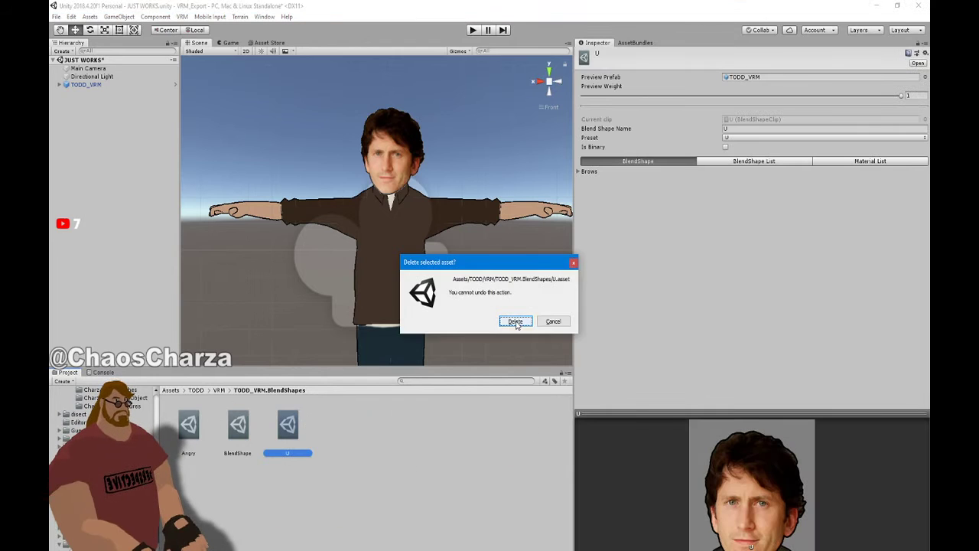
click(516, 321)
click(238, 425)
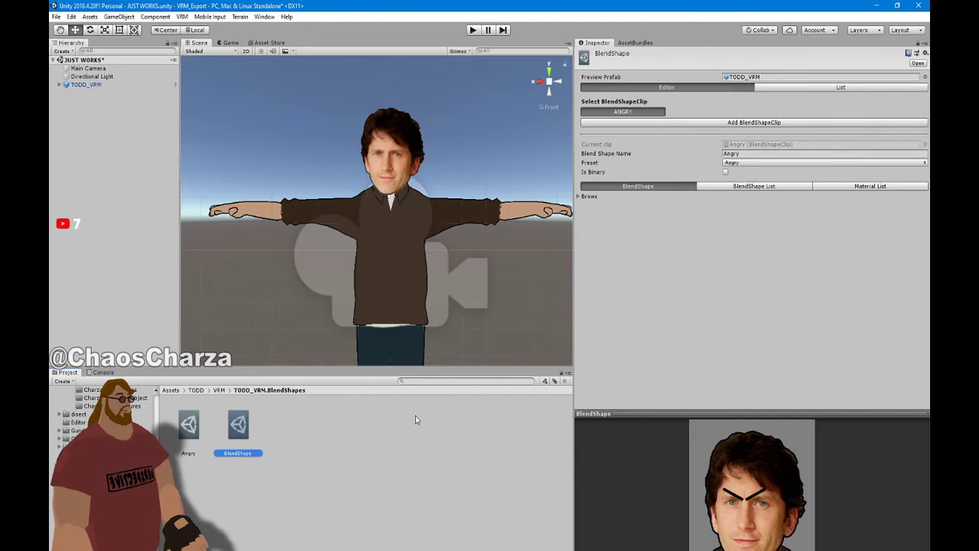
click(411, 500)
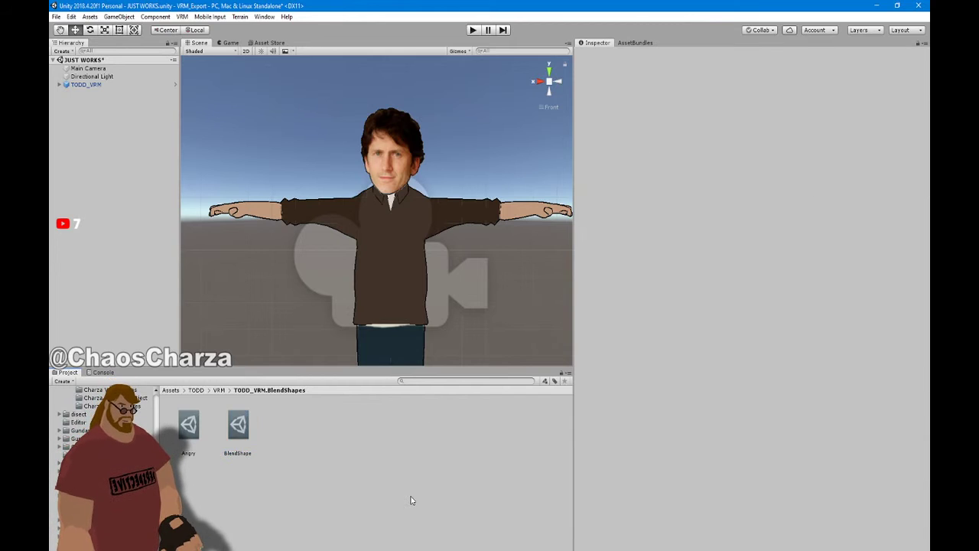
drag(426, 4, 713, 61)
Restore Neutral.asset and Neutral.asset.meta from the Recycle Bin, then minimize it
click(71, 19)
double_click(71, 19)
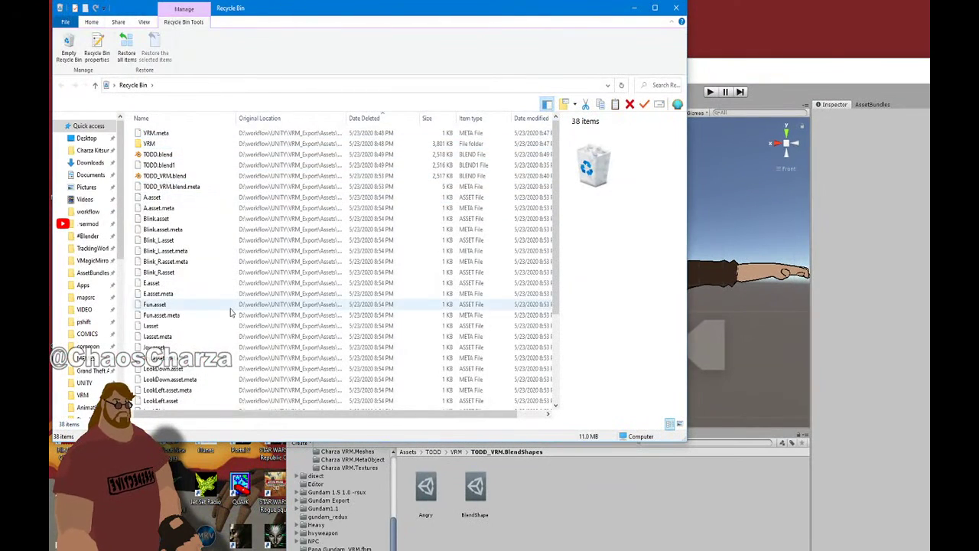
scroll(229, 344, down, 4)
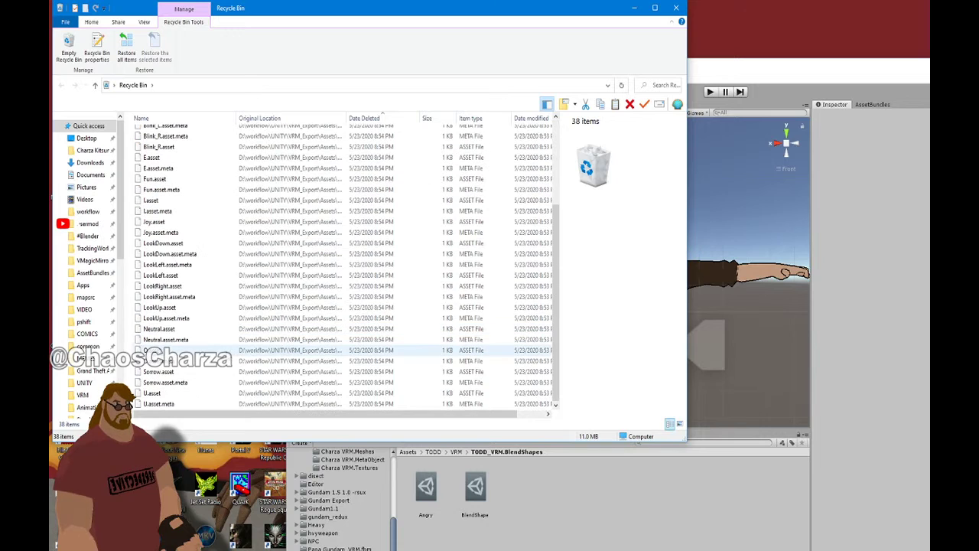
click(218, 329)
shift+click(220, 340)
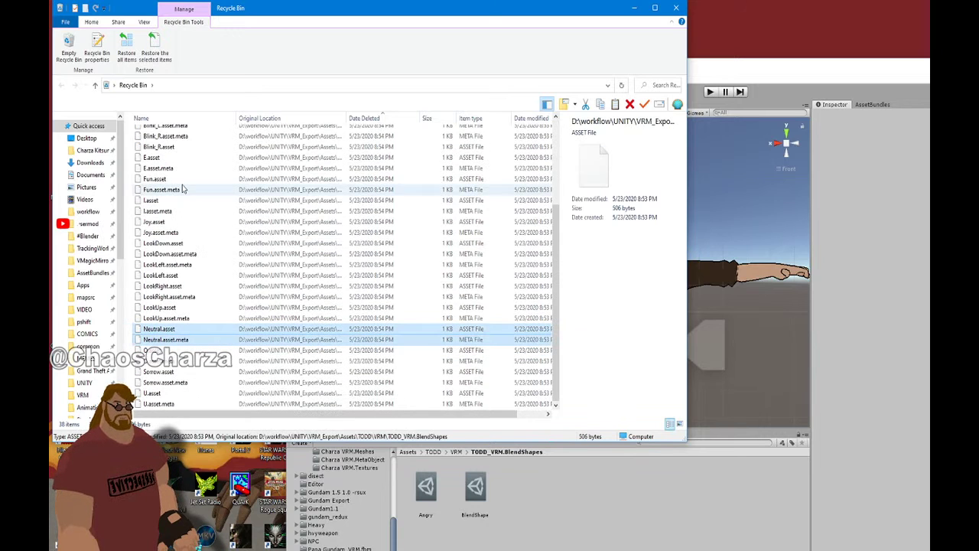
click(154, 47)
click(633, 8)
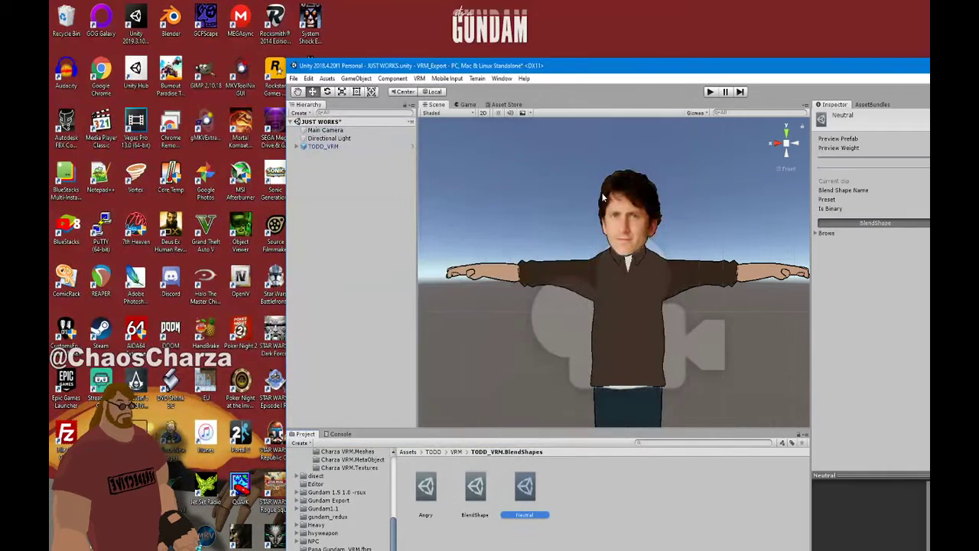
Maximize Unity, cancel a first new-clip attempt, and delete the old Neutral clip asset
double_click(645, 71)
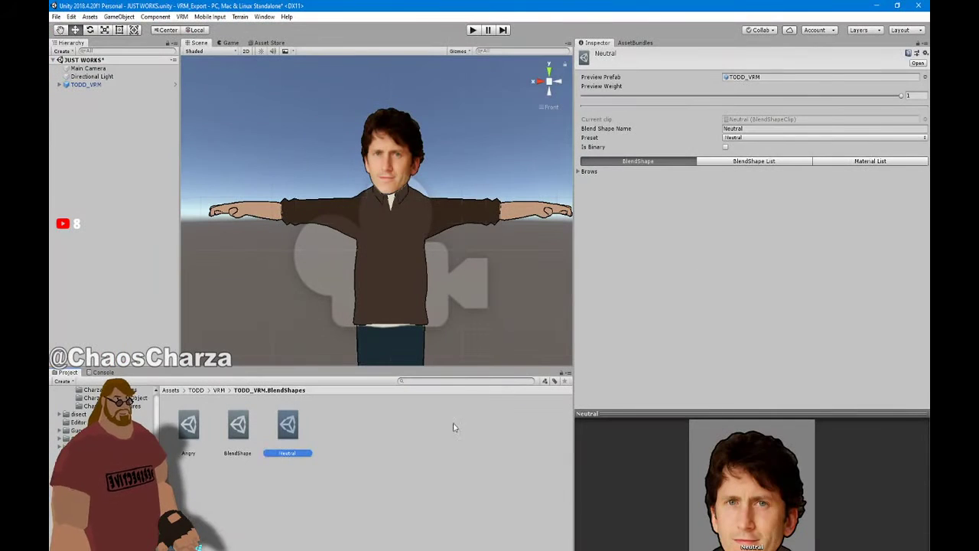
click(230, 436)
click(735, 122)
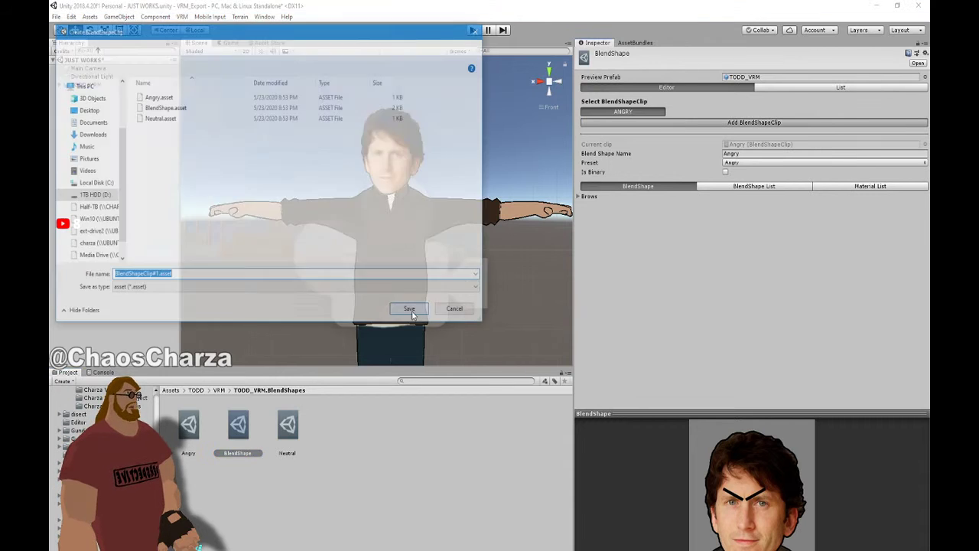
click(457, 311)
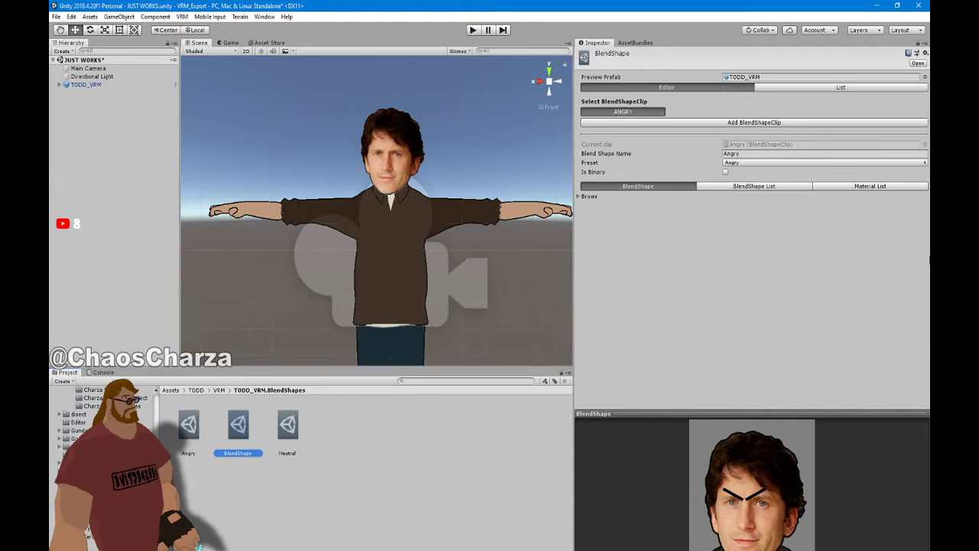
click(288, 425)
key(Delete)
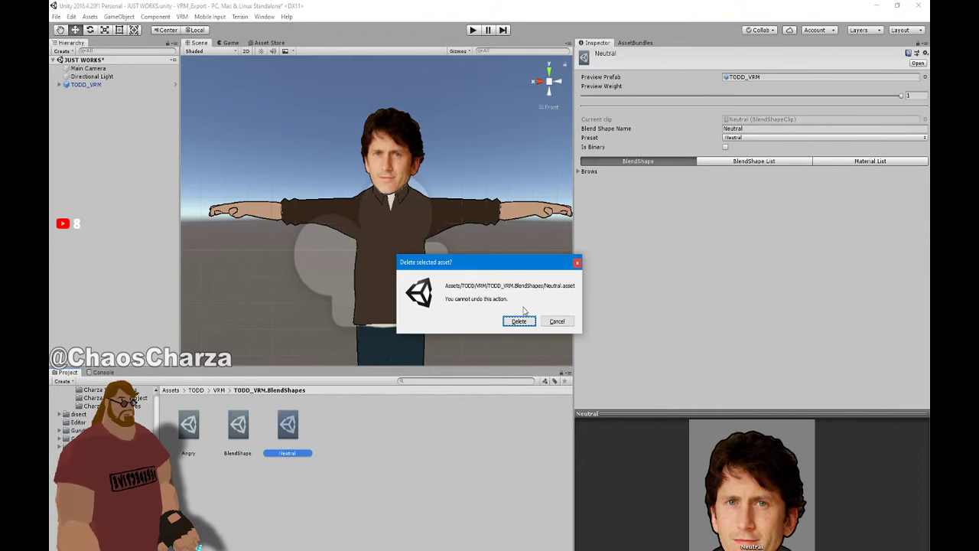
click(526, 320)
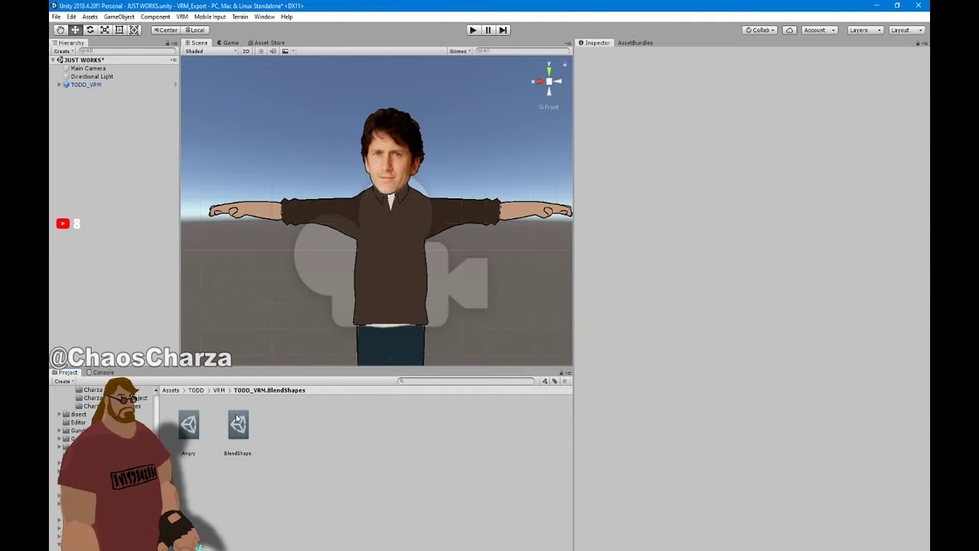
Create a new BlendShape clip named Neutral and set its Preset to Neutral
click(238, 451)
click(667, 123)
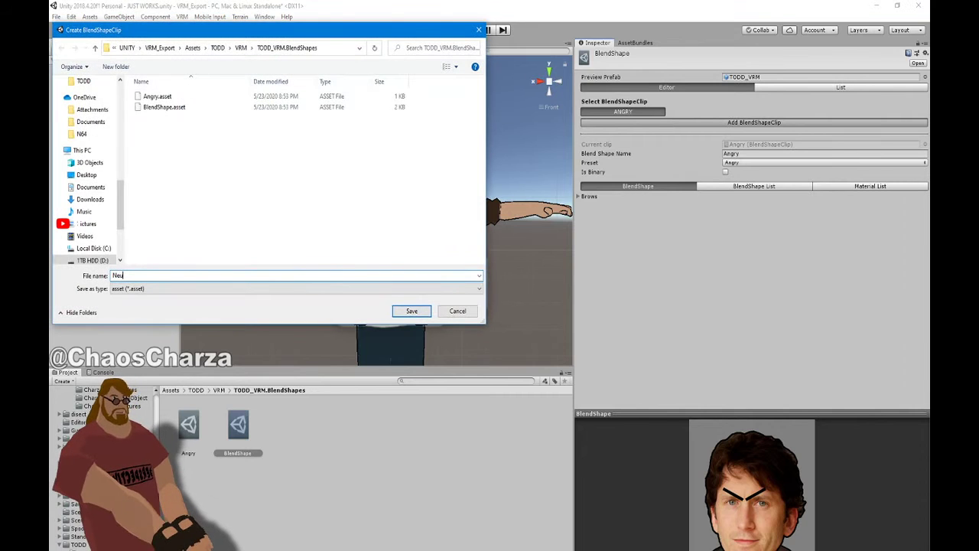
key(Return)
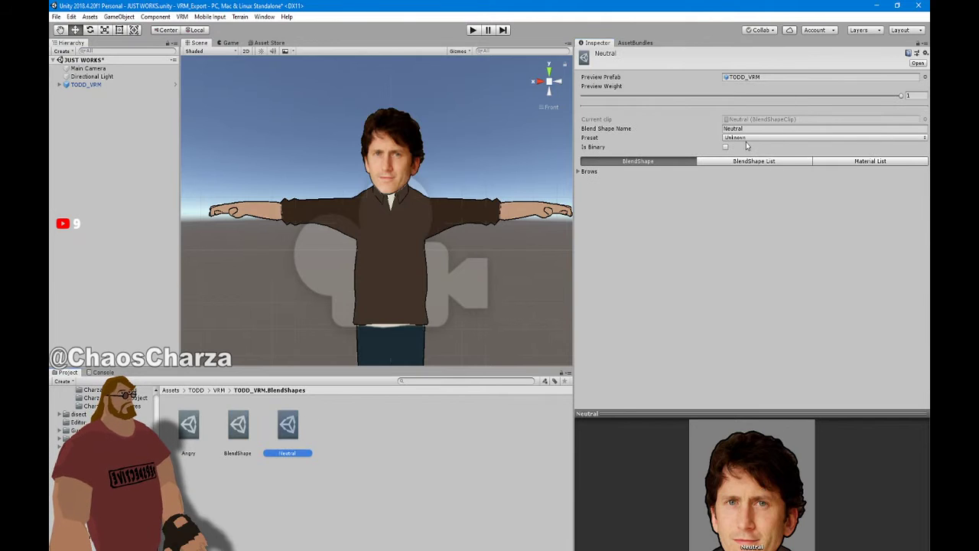
click(749, 138)
click(748, 161)
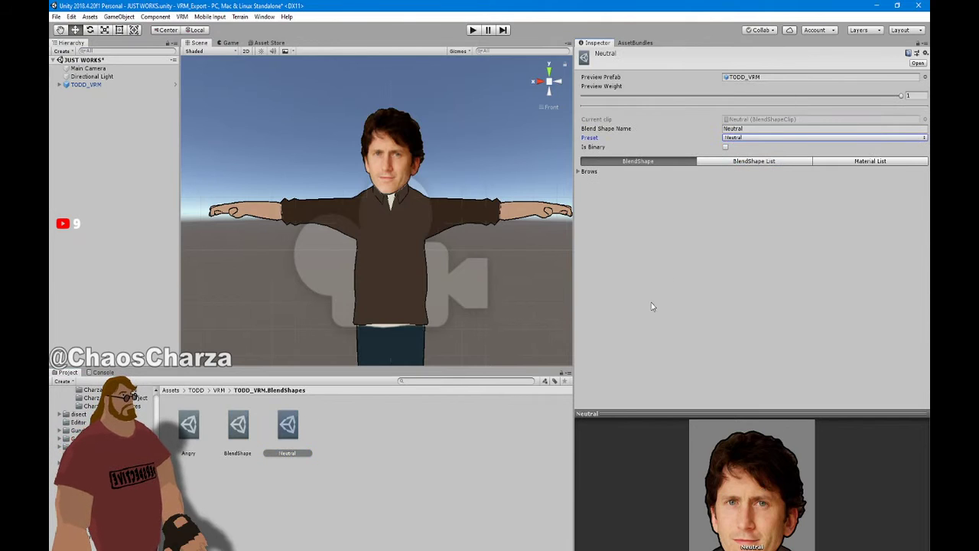
Confirm the BlendShape set lists Angry and Neutral, preview Neutral, and save the scene
click(430, 501)
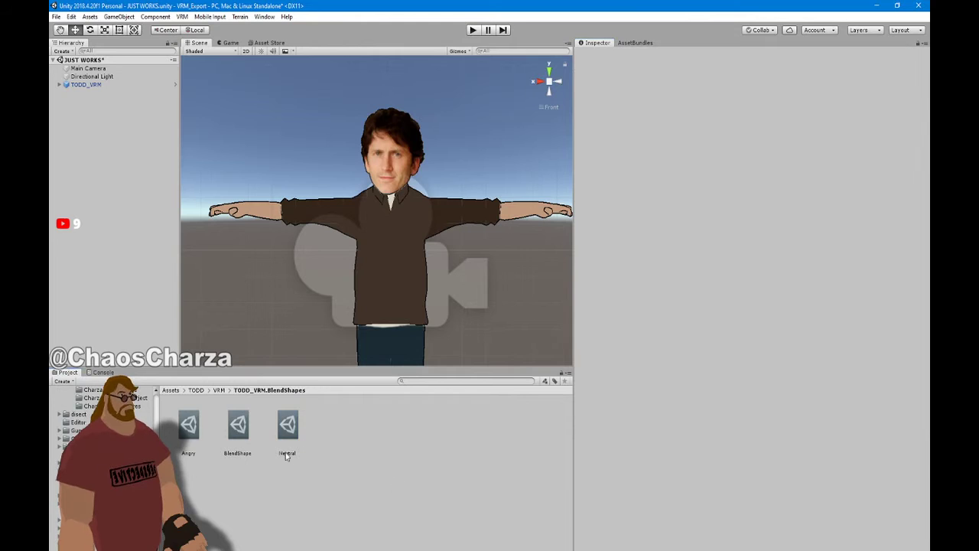
click(238, 426)
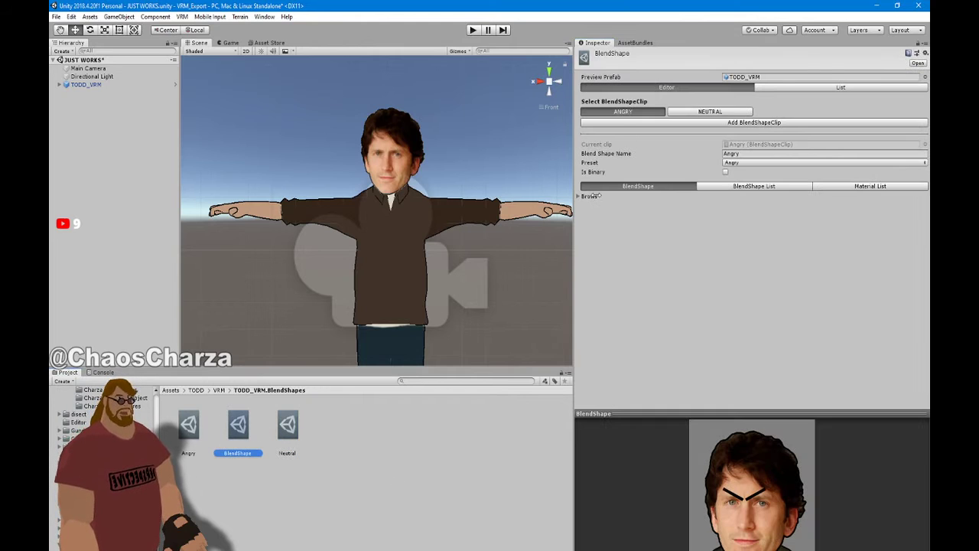
click(717, 113)
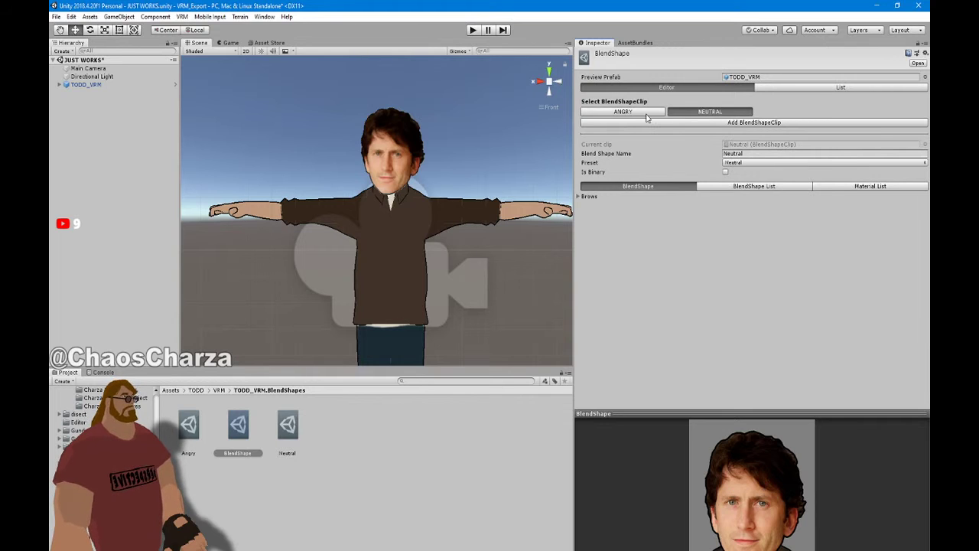
click(56, 16)
click(84, 64)
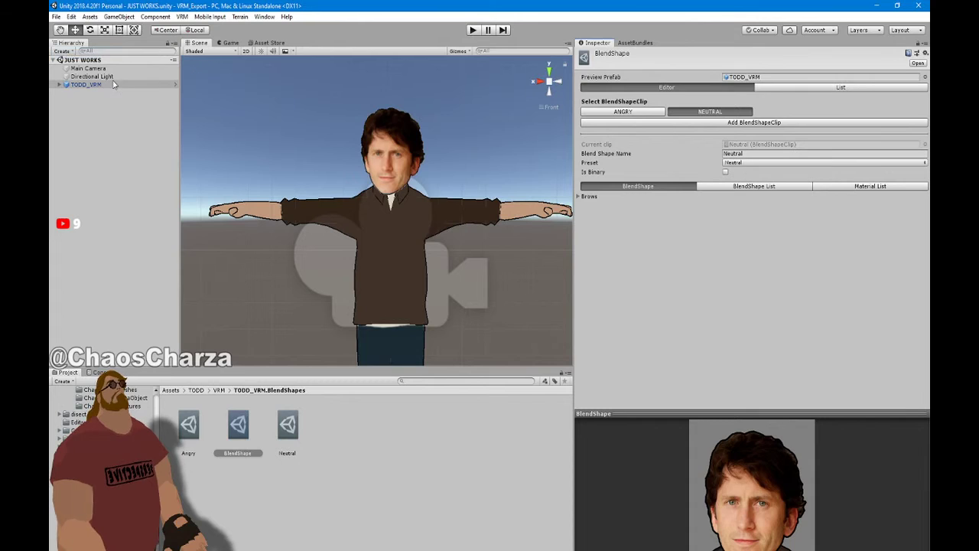
Export the TODD_VRM avatar with UniVRM-0.55.0 Export Humanoid, saving it as TODD_VRM.vrm
click(105, 85)
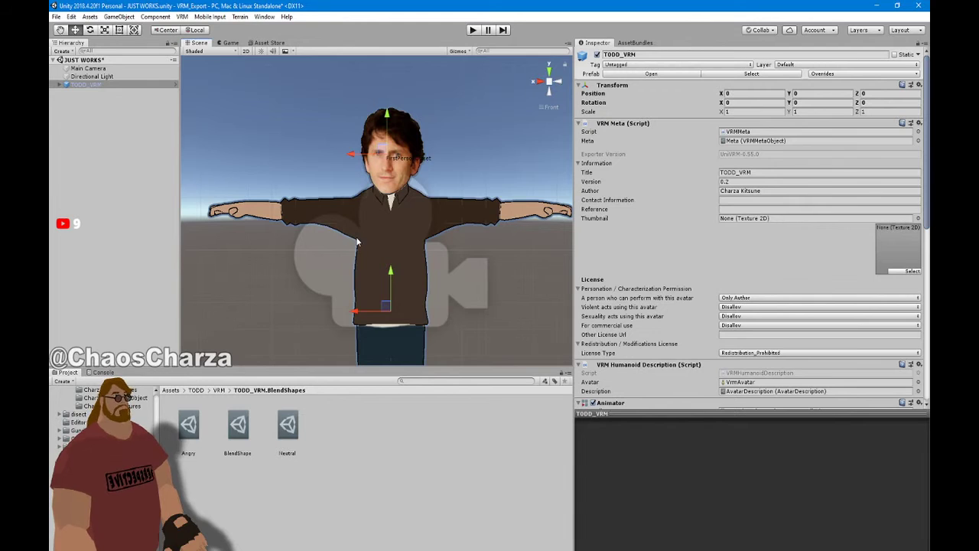
click(182, 16)
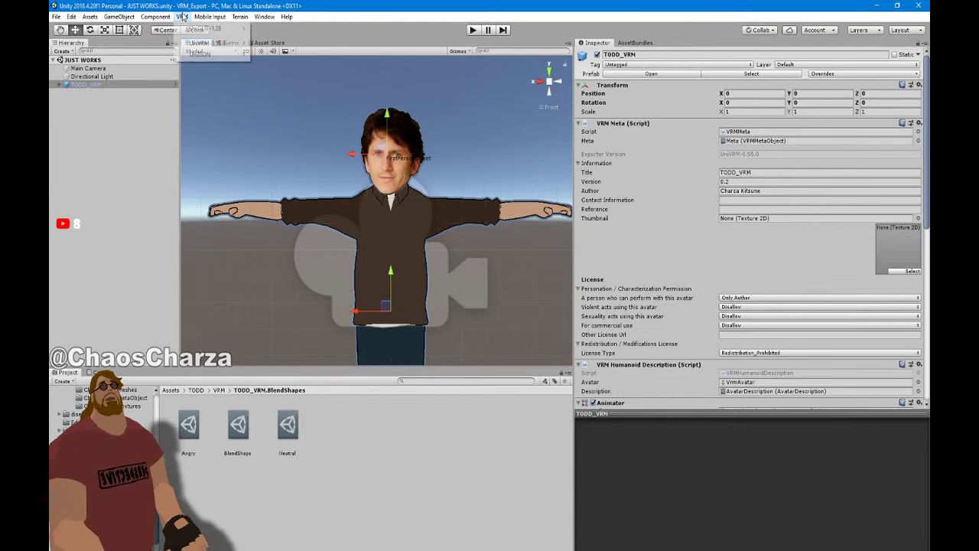
mouse_move(210, 43)
click(280, 43)
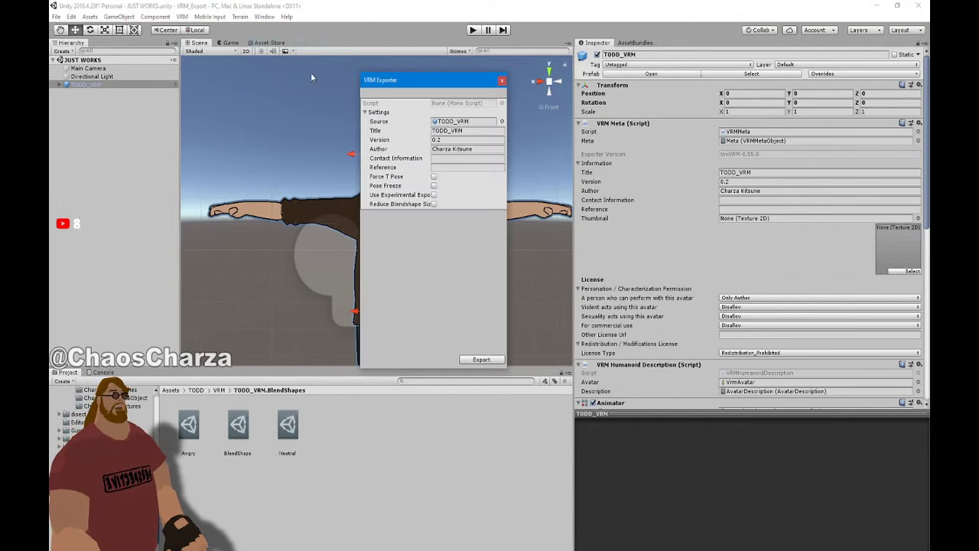
click(482, 360)
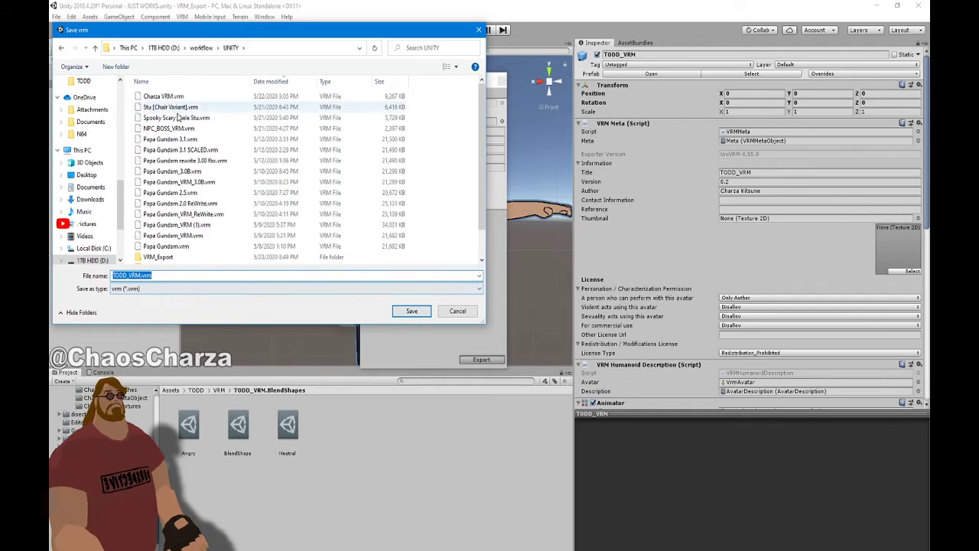
click(413, 311)
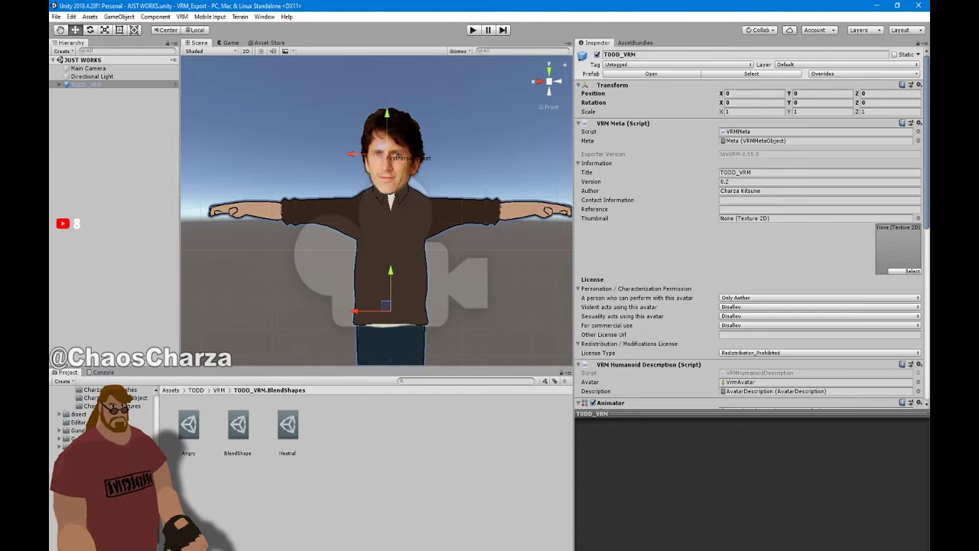
Confirm TODD_VRM.vrm (1,369 KB) is in the UNITY workflow folder, then close that window
click(177, 549)
click(367, 215)
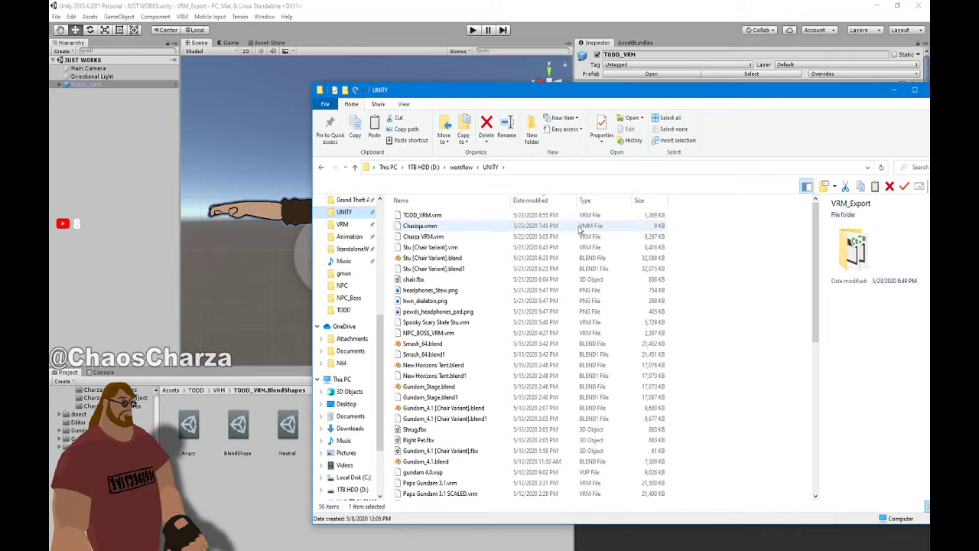
drag(912, 102, 752, 98)
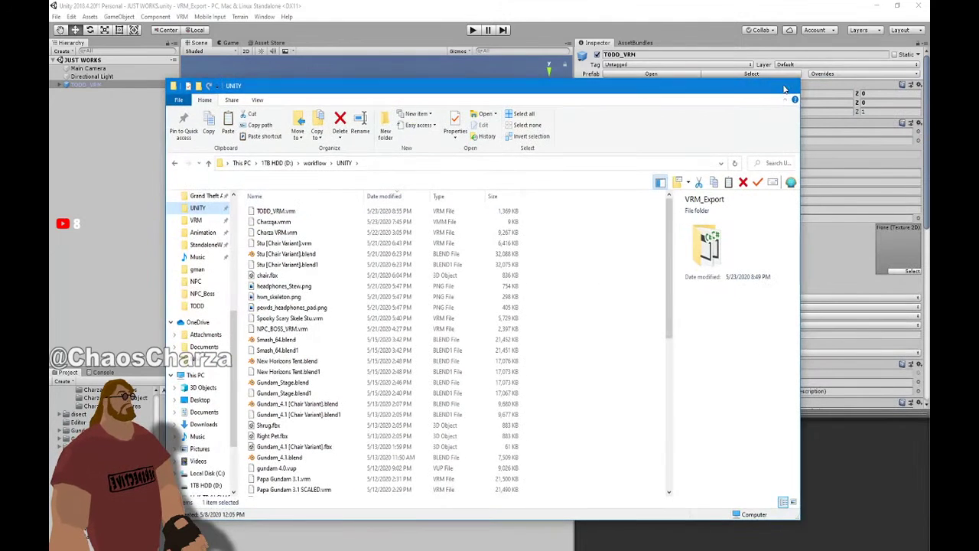
click(785, 87)
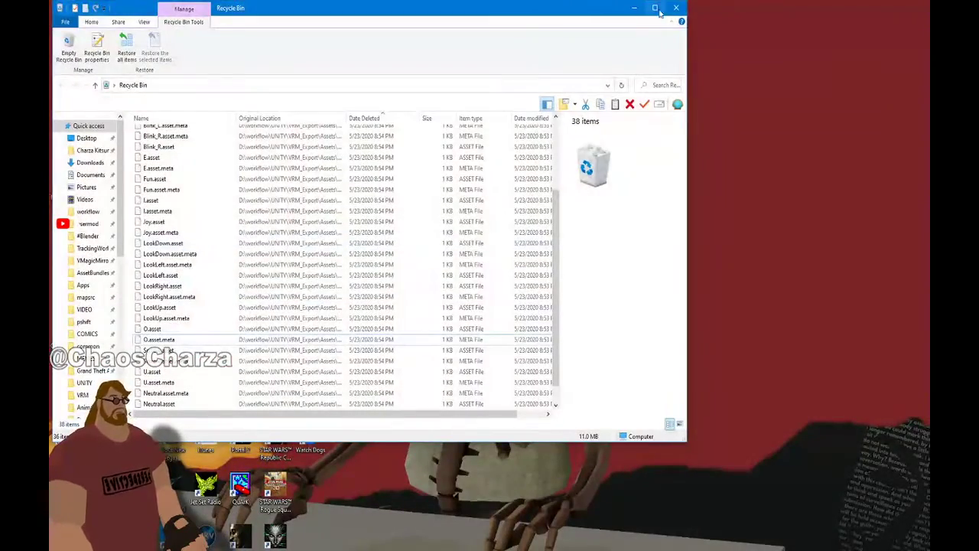
Permanently empty the Recycle Bin's 38 items and launch VUP from the Steam tray icon
click(674, 9)
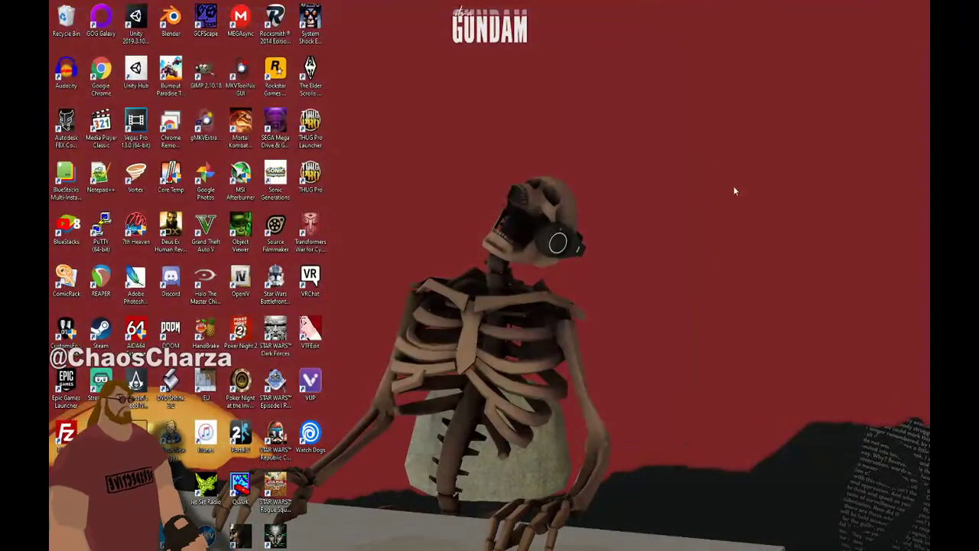
right_click(61, 25)
click(98, 37)
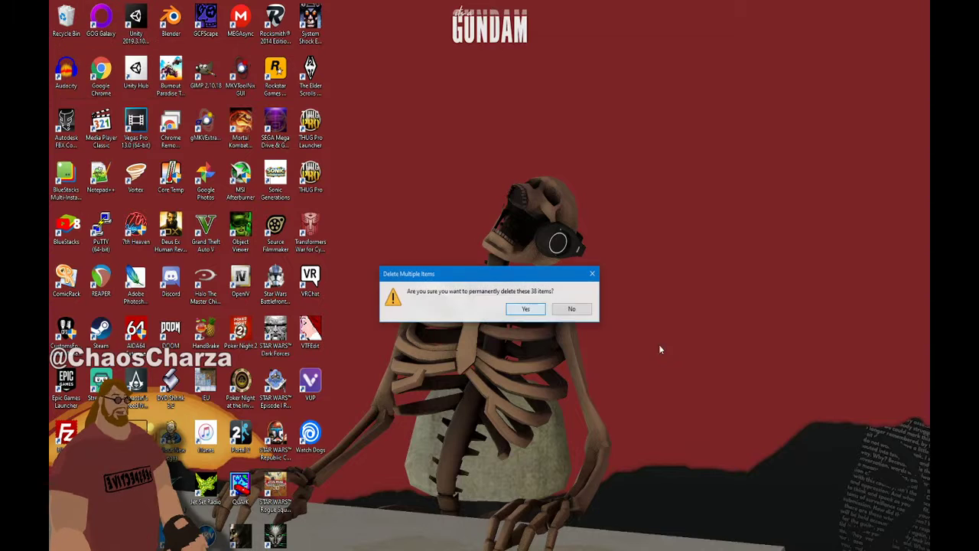
click(527, 309)
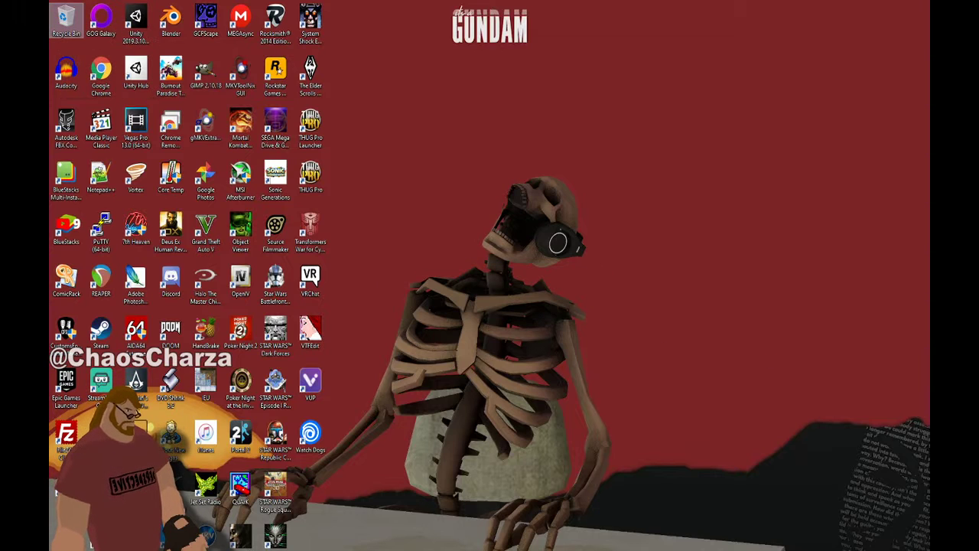
right_click(806, 549)
click(814, 478)
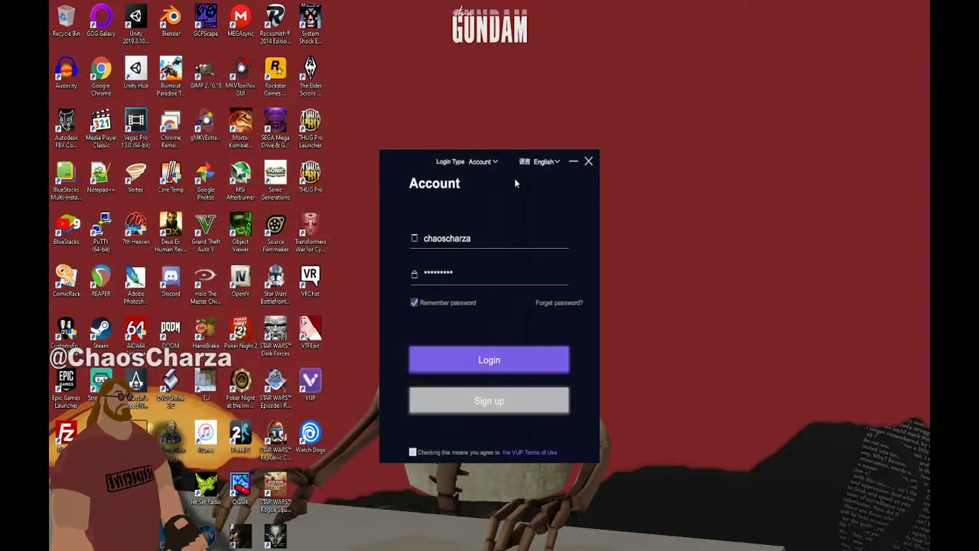
Log in to the VUP account and dismiss the leftover Steam window preview
click(504, 357)
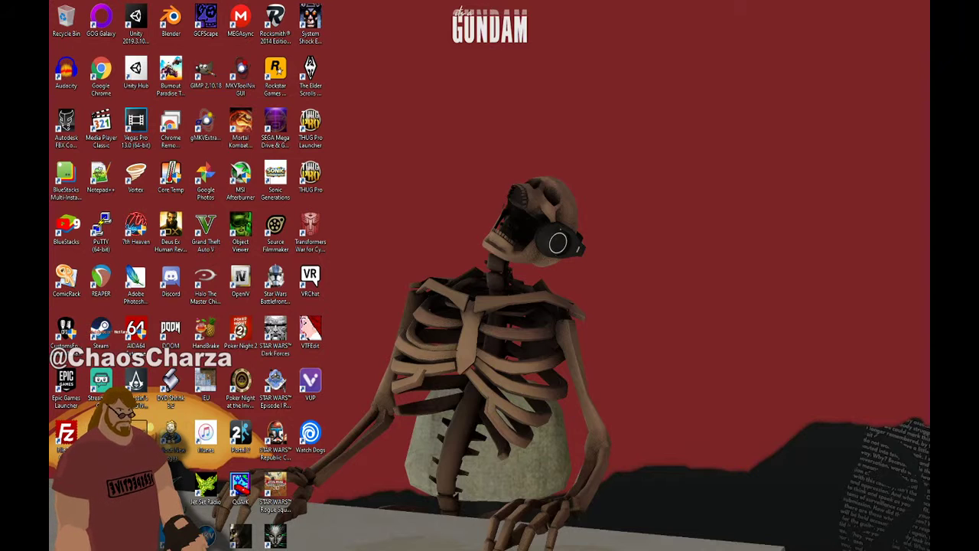
mouse_move(443, 549)
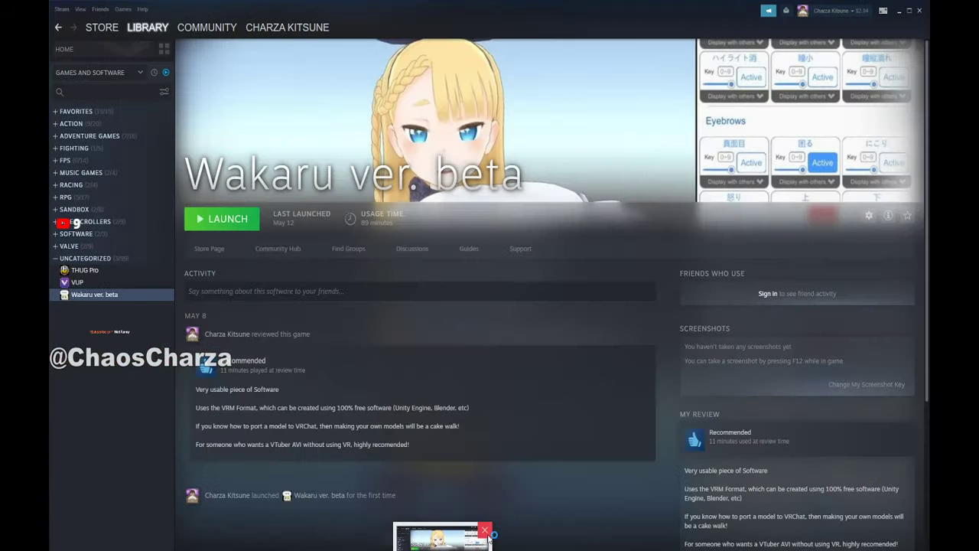
click(486, 530)
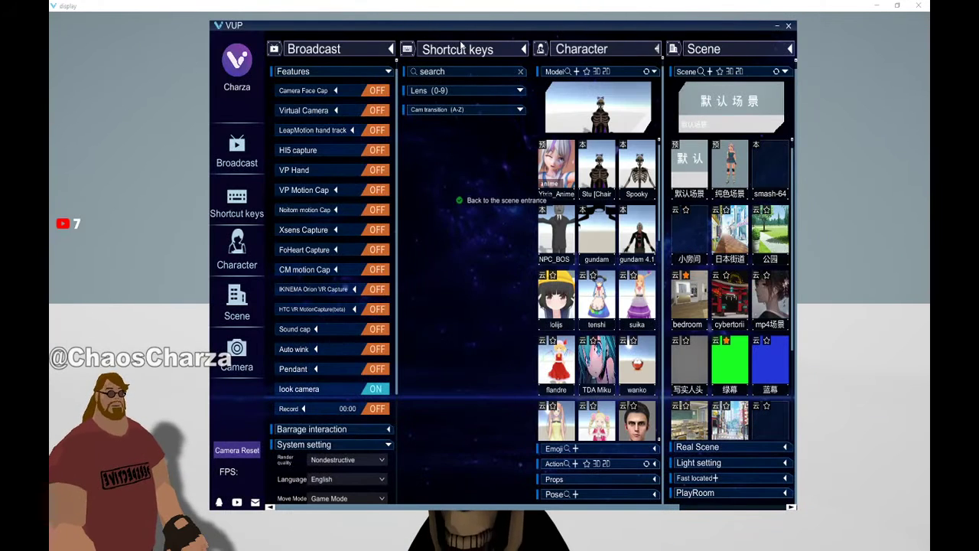
Move the VUP control panel off screen, then zoom and orbit to a side view of the skeleton
drag(465, 27, 0, 65)
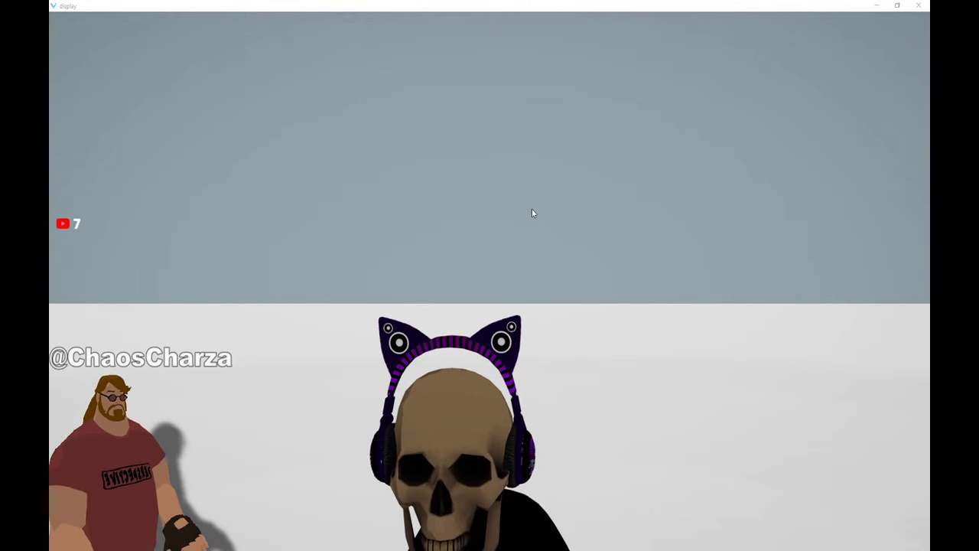
click(516, 391)
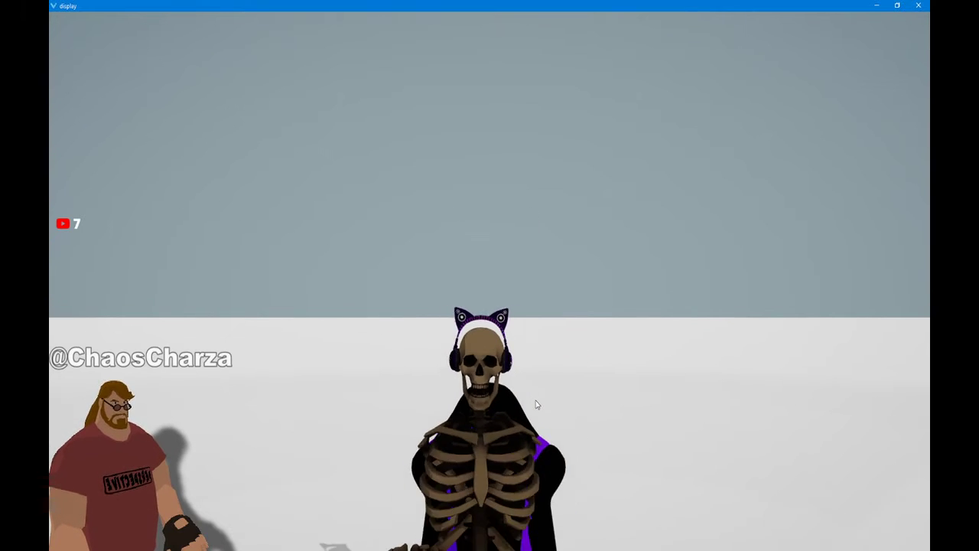
scroll(537, 405, down, 5)
drag(539, 405, 475, 414)
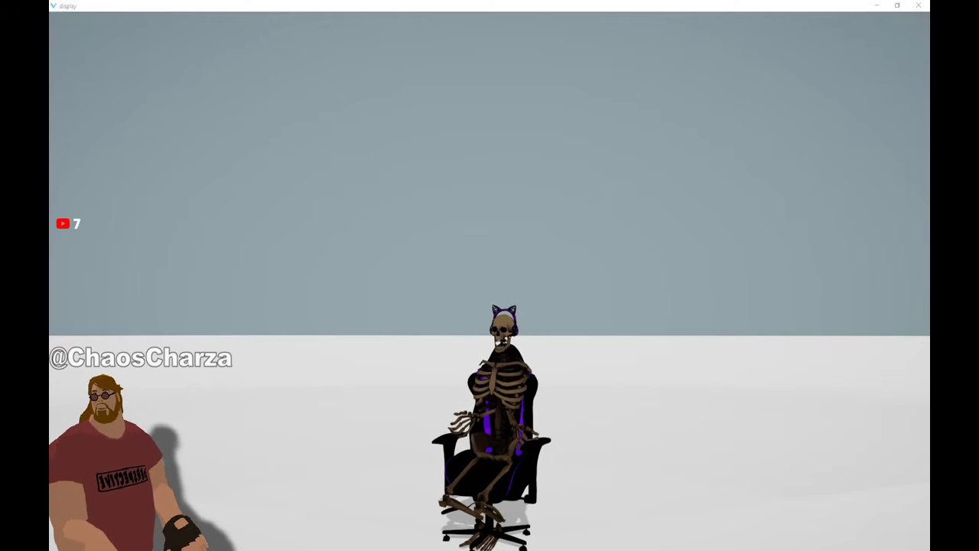
drag(510, 301, 397, 323)
scroll(449, 297, down, 2)
scroll(421, 335, up, 2)
scroll(421, 335, down, 4)
scroll(421, 335, up, 1)
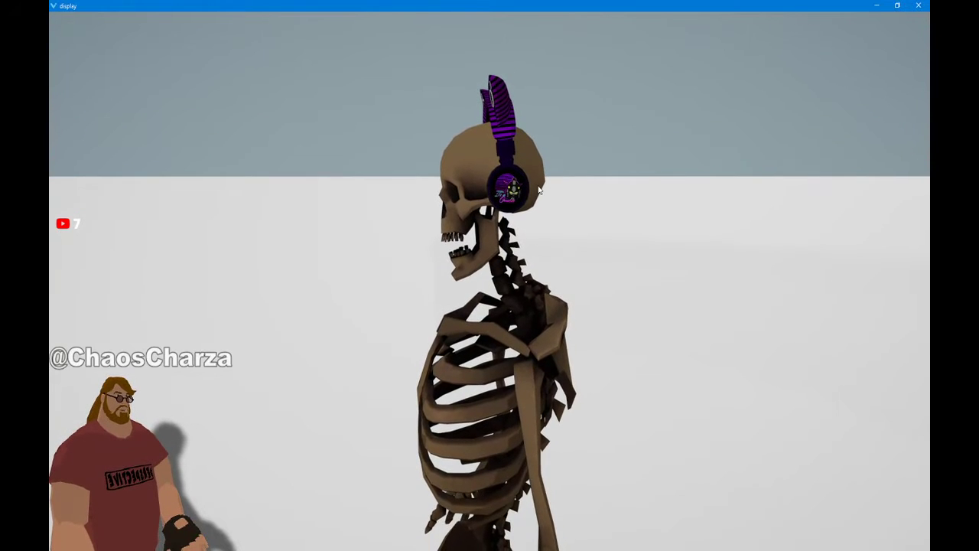
Swing the camera toward the skeleton's back, then zoom and orbit back to its front view
drag(538, 190, 547, 212)
scroll(546, 212, down, 5)
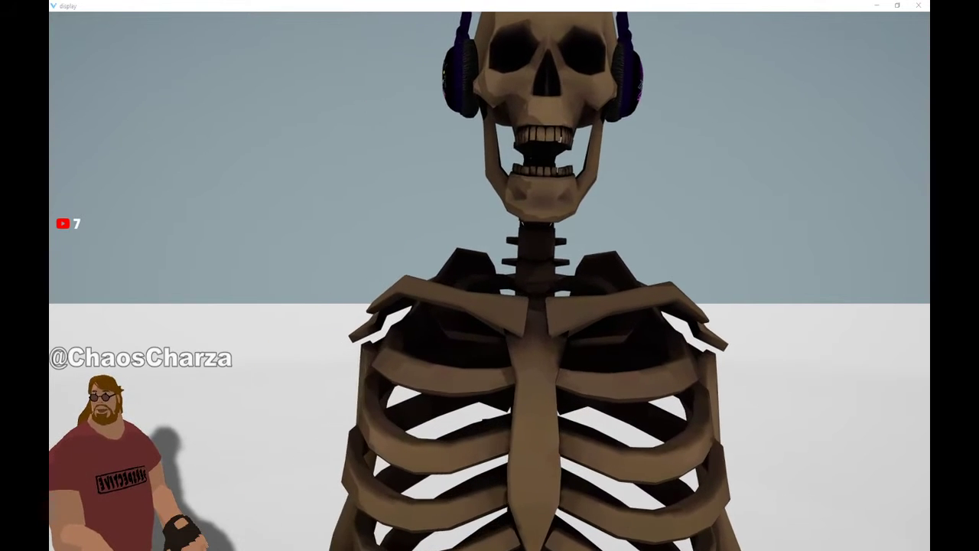
click(346, 195)
scroll(346, 196, down, 8)
drag(345, 192, 406, 216)
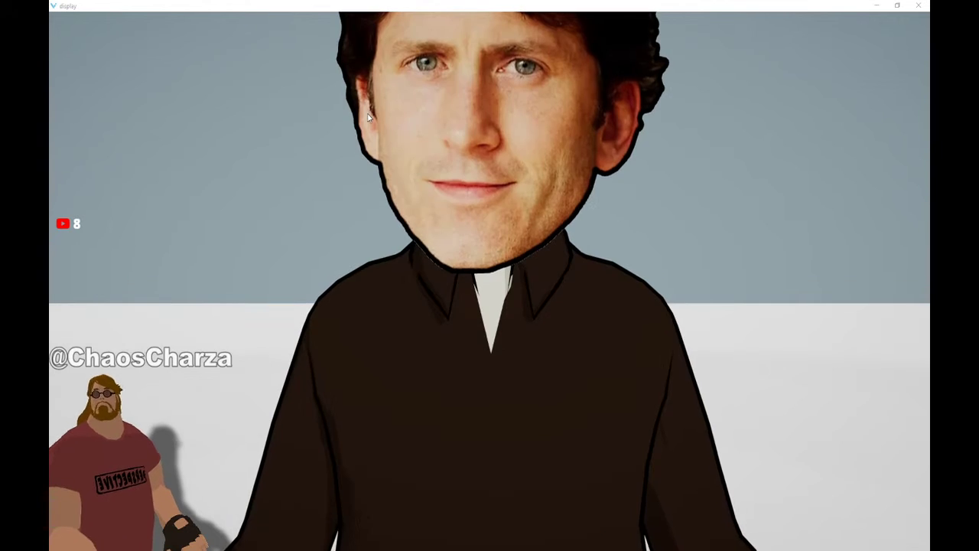
Orbit and zoom around the big-headed TODD_VRM avatar, from side view to his angry face close-up
drag(494, 204, 467, 256)
scroll(460, 220, down, 5)
scroll(460, 223, down, 5)
scroll(469, 256, down, 3)
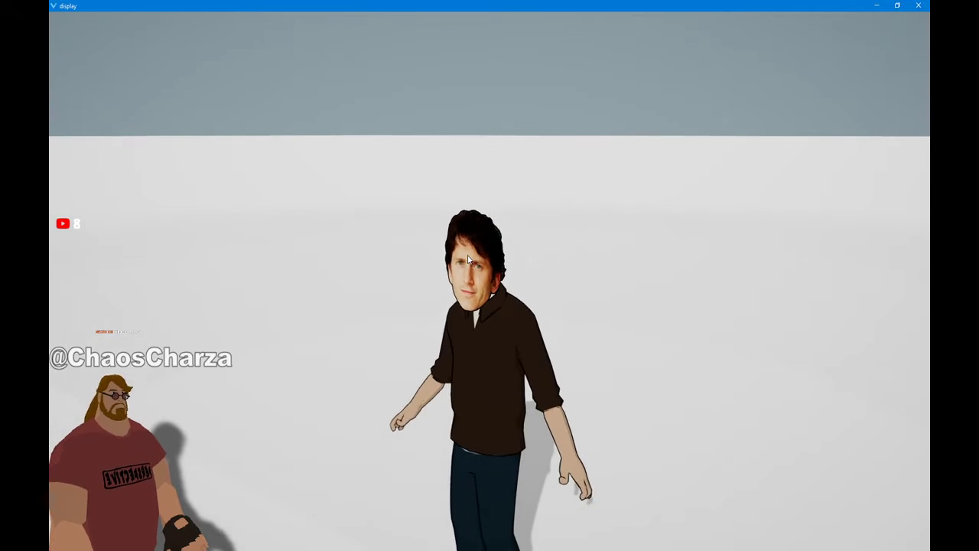
scroll(467, 255, down, 3)
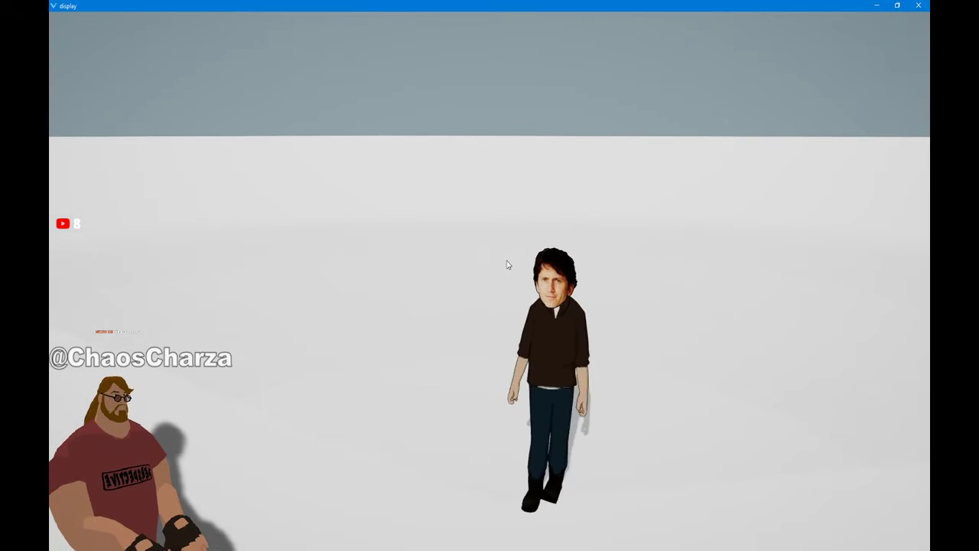
drag(507, 265, 461, 266)
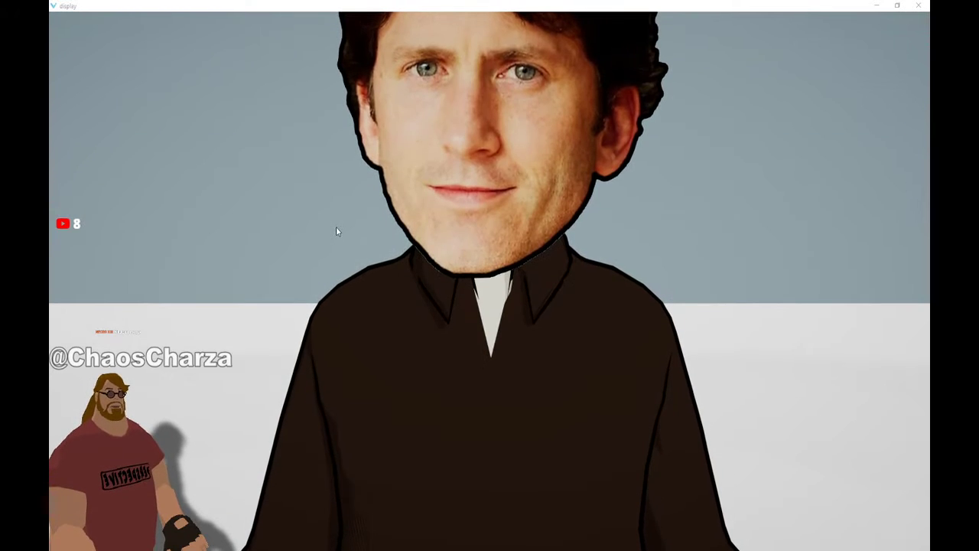
middle_drag(518, 277, 514, 230)
scroll(513, 227, down, 5)
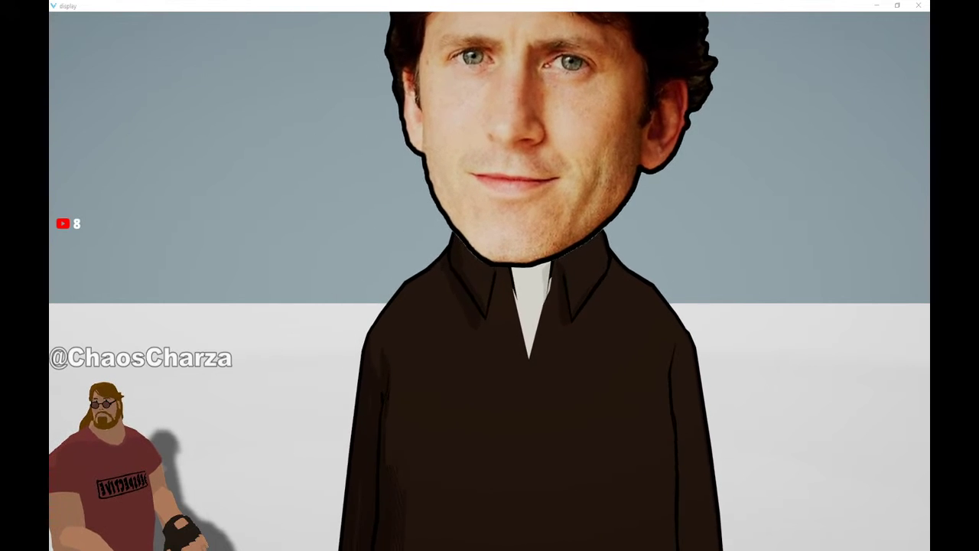
click(374, 289)
scroll(376, 290, up, 3)
scroll(381, 290, down, 8)
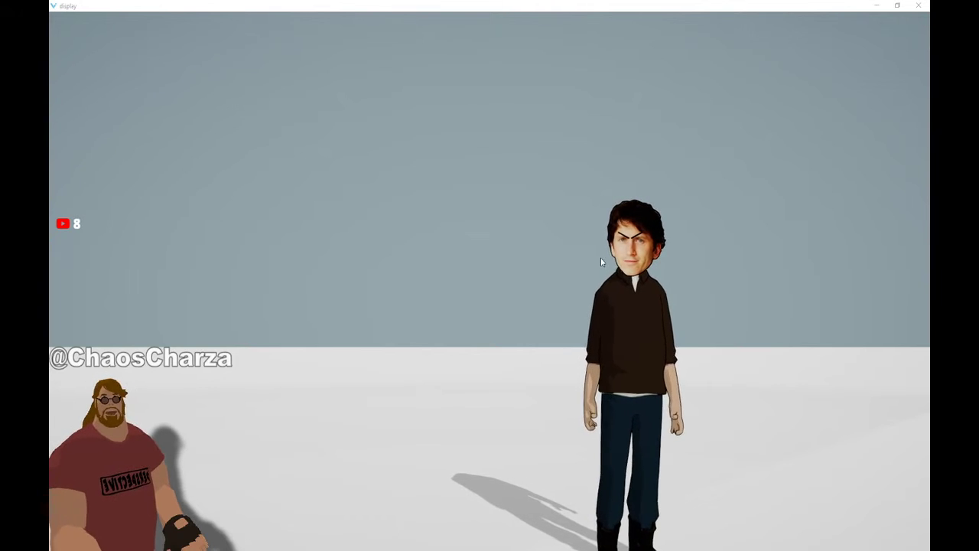
Tilt the view down on the TODD model and swap in the bearded red PERSPECTIVE-shirt avatar
drag(729, 342, 724, 365)
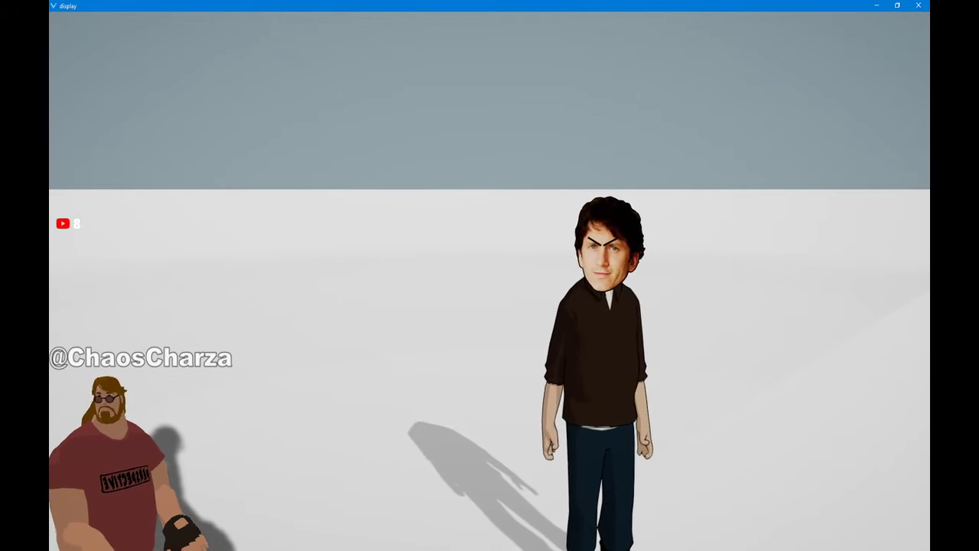
key(alt+Tab)
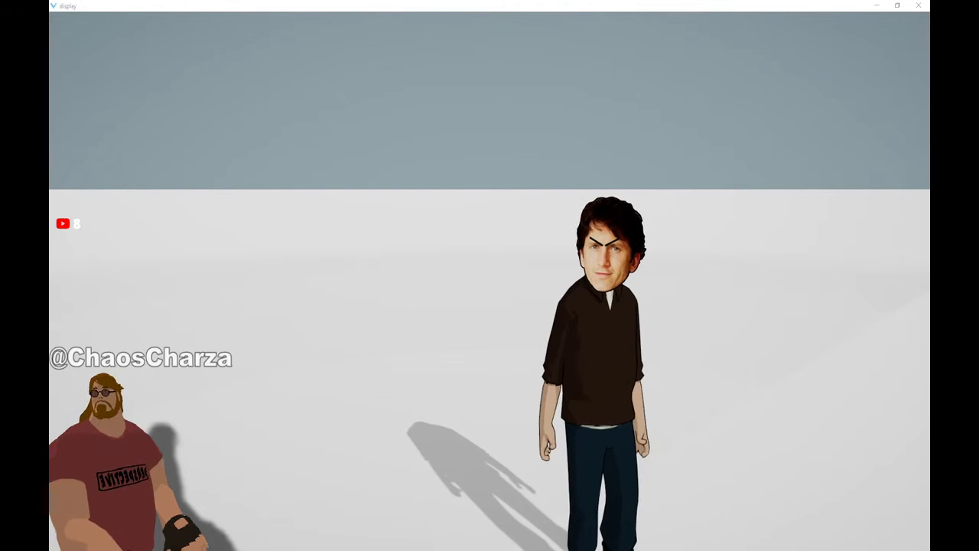
click(631, 291)
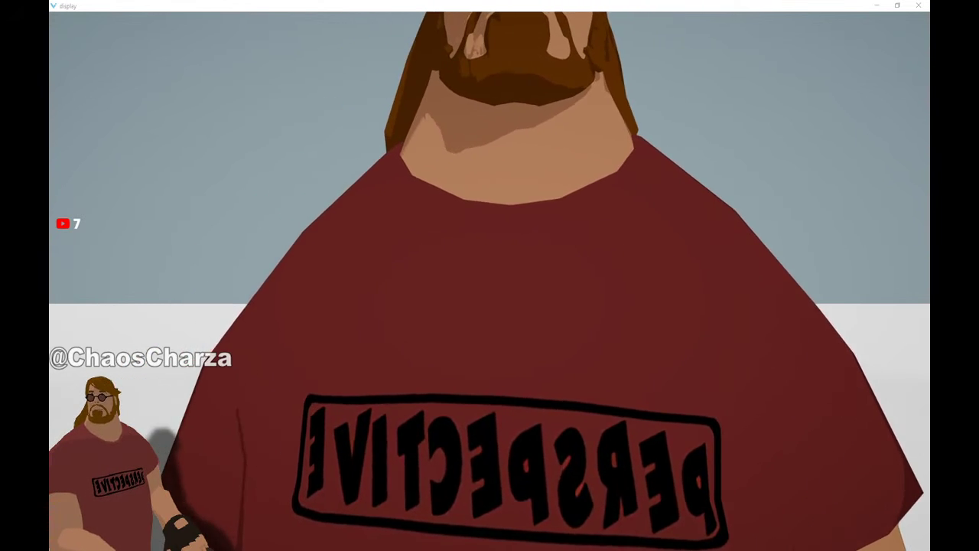
Unload the red-shirt avatar from the display window, leaving an empty stage
click(465, 283)
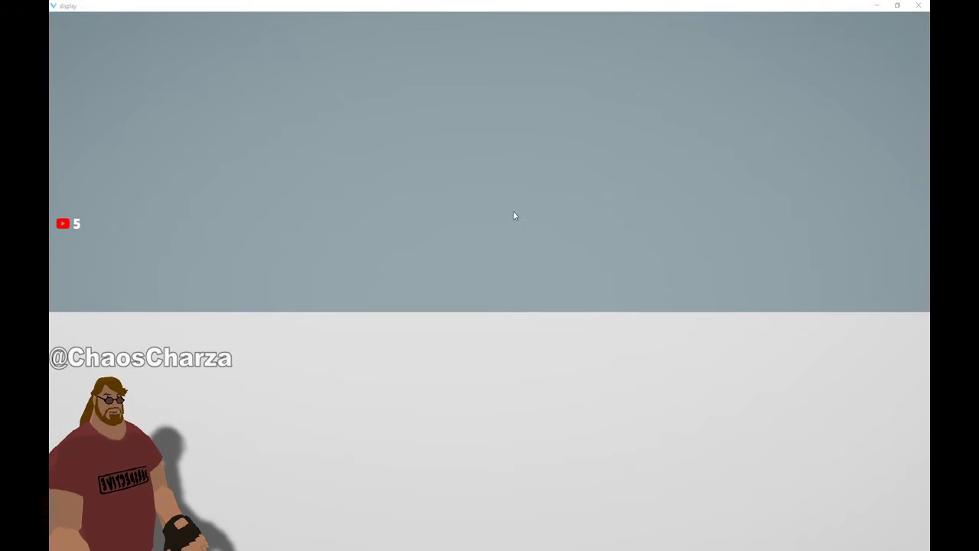
Zoom in on the seated helmeted avatar and orbit from a three-quarter view to facing forward
click(374, 283)
scroll(374, 283, down, 10)
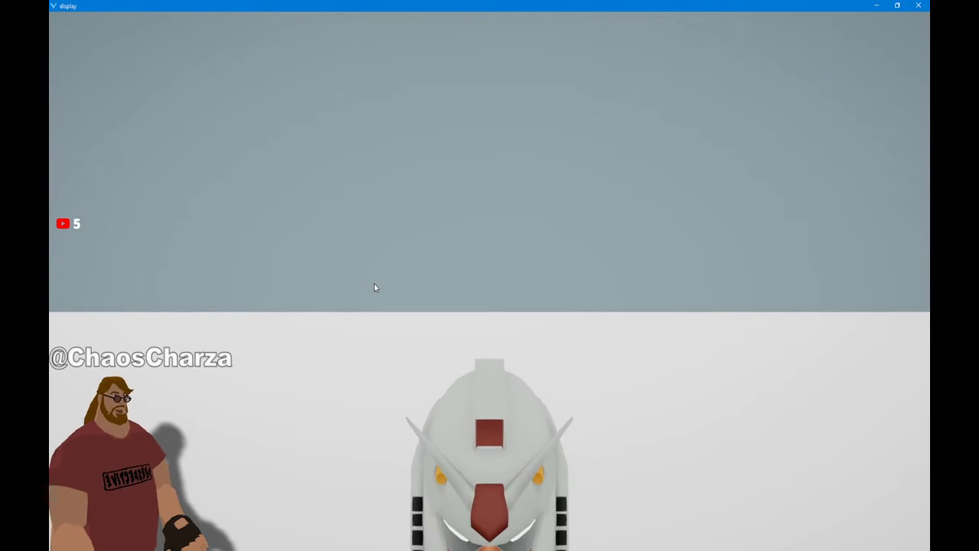
scroll(469, 374, down, 5)
drag(467, 390, 494, 409)
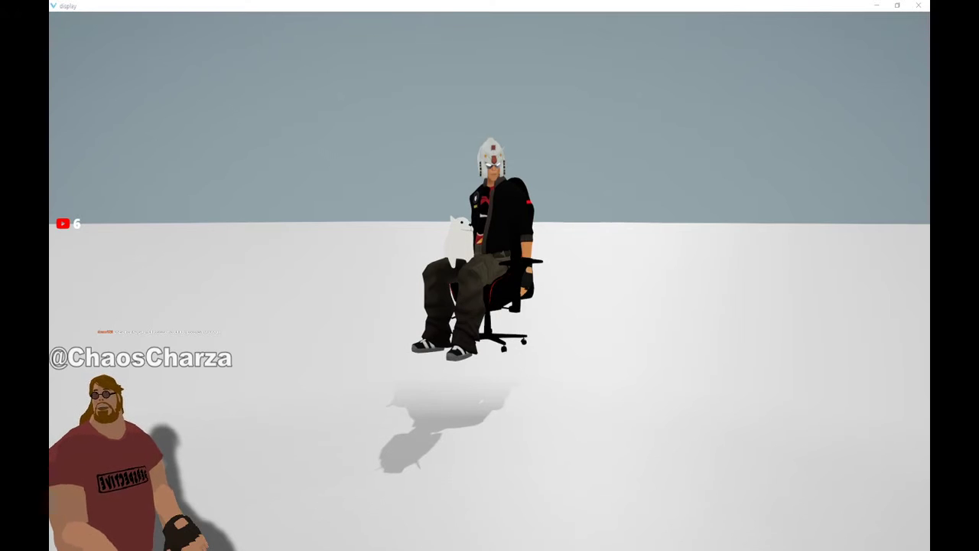
drag(593, 277, 692, 330)
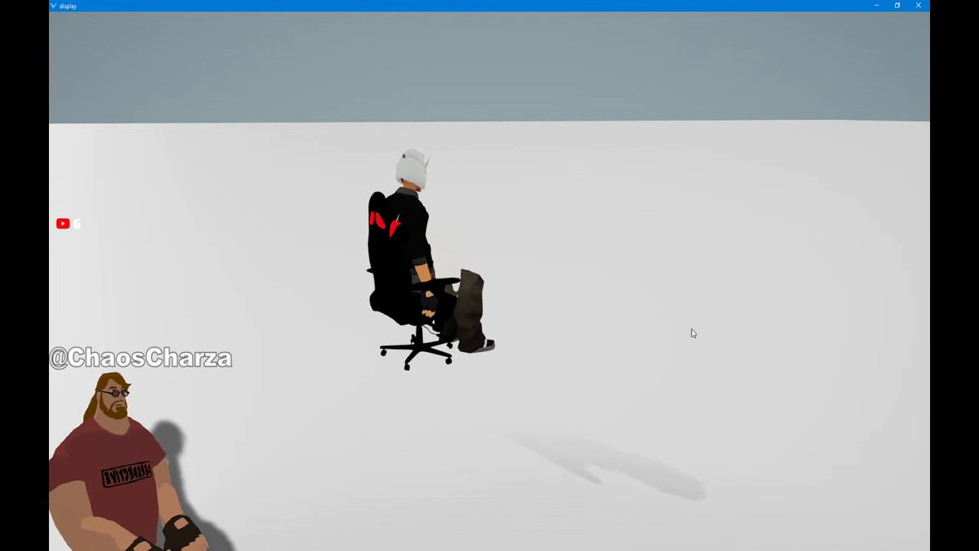
drag(577, 297, 329, 272)
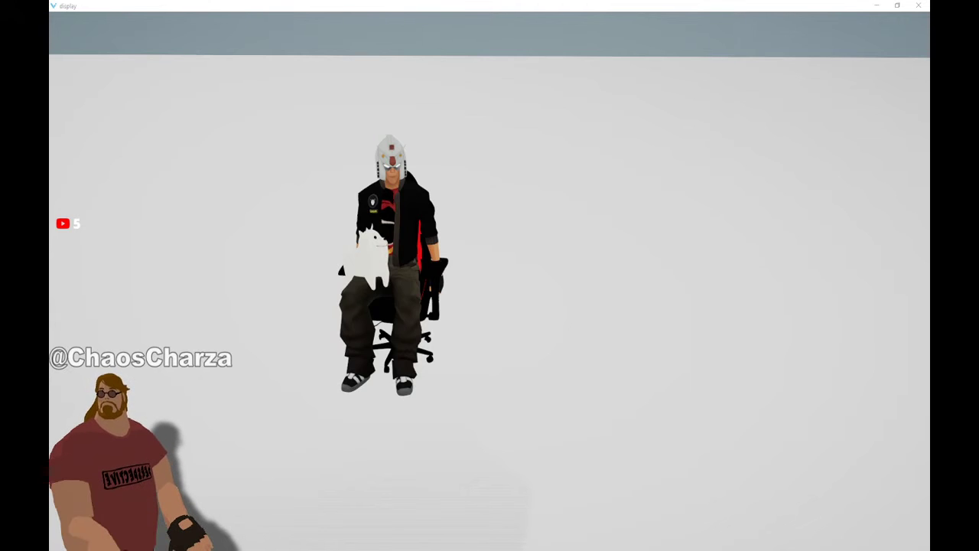
Orbit above the seated avatar to a higher front view, then tilt the view back down
middle_drag(295, 263, 505, 247)
scroll(470, 222, up, 3)
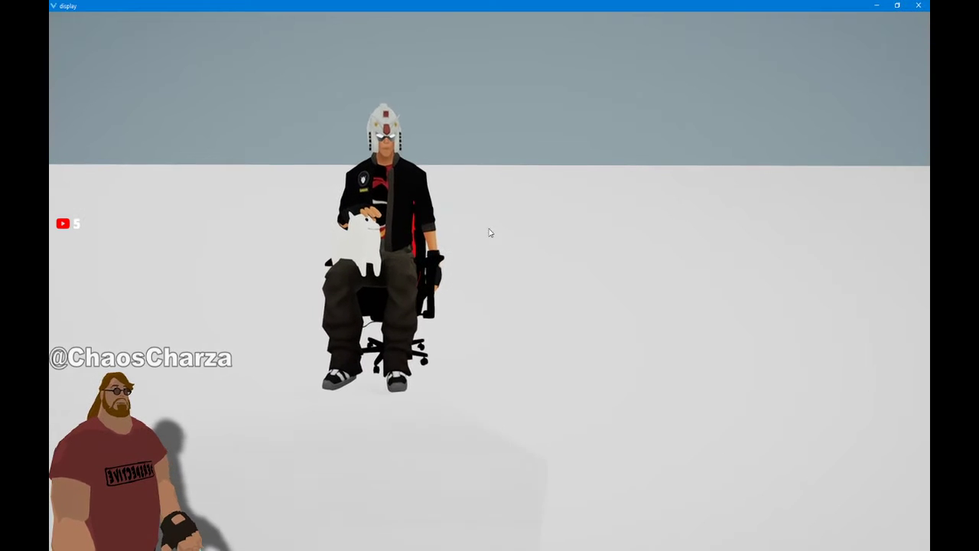
middle_drag(382, 242, 375, 267)
scroll(375, 267, up, 3)
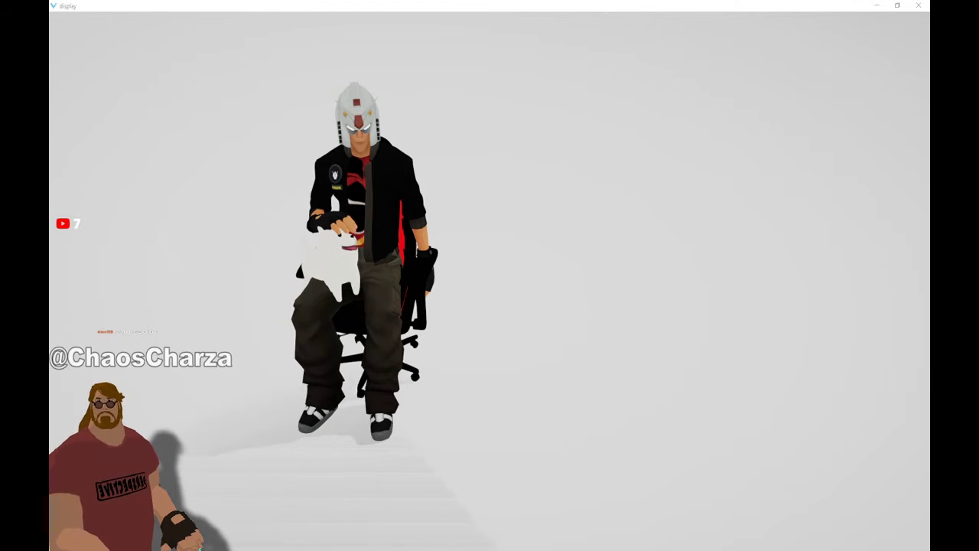
drag(255, 289, 275, 268)
scroll(348, 233, down, 3)
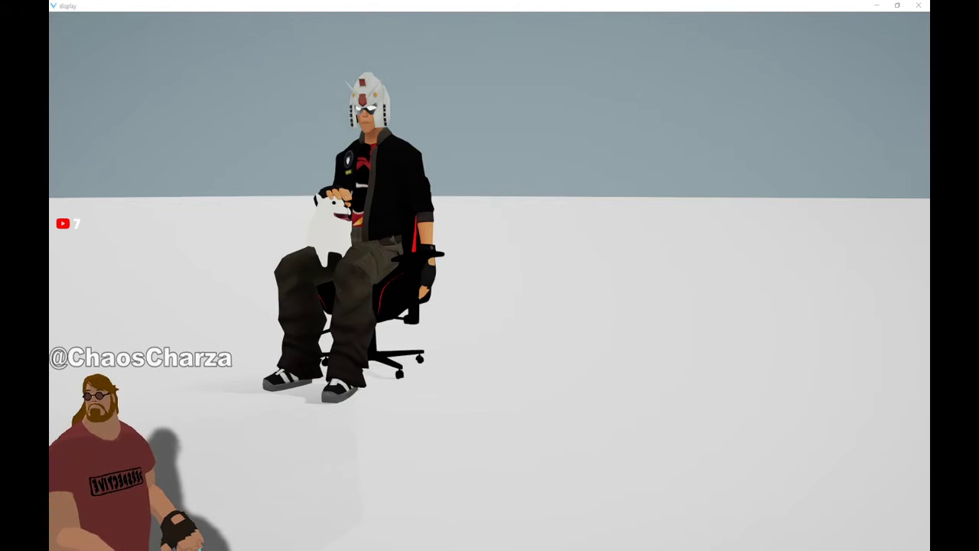
drag(316, 242, 158, 248)
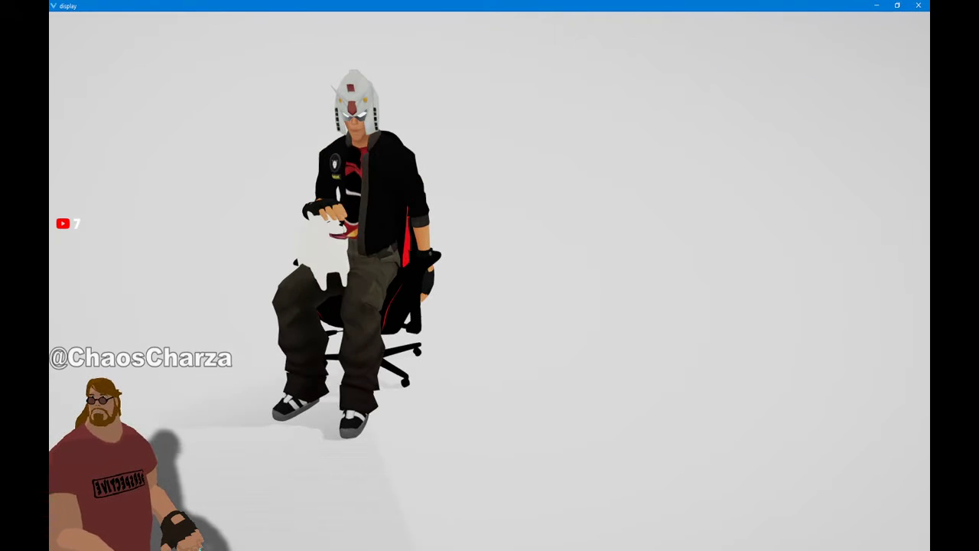
Orbit through side, overhead and low front views of the chair, then bring back the red-shirt avatar
click(412, 158)
mouse_move(303, 244)
mouse_down()
mouse_move(291, 246)
mouse_move(486, 219)
mouse_move(284, 244)
mouse_up()
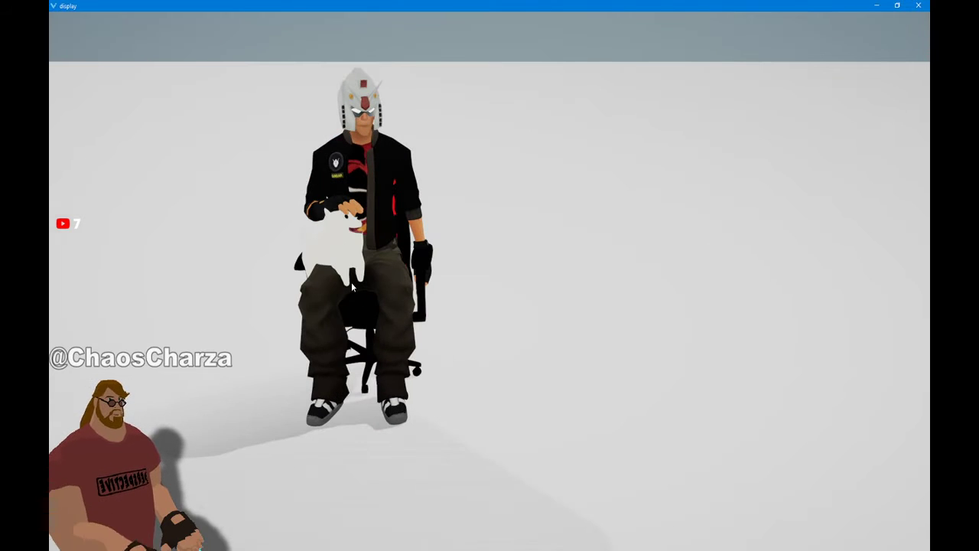
drag(272, 325, 325, 260)
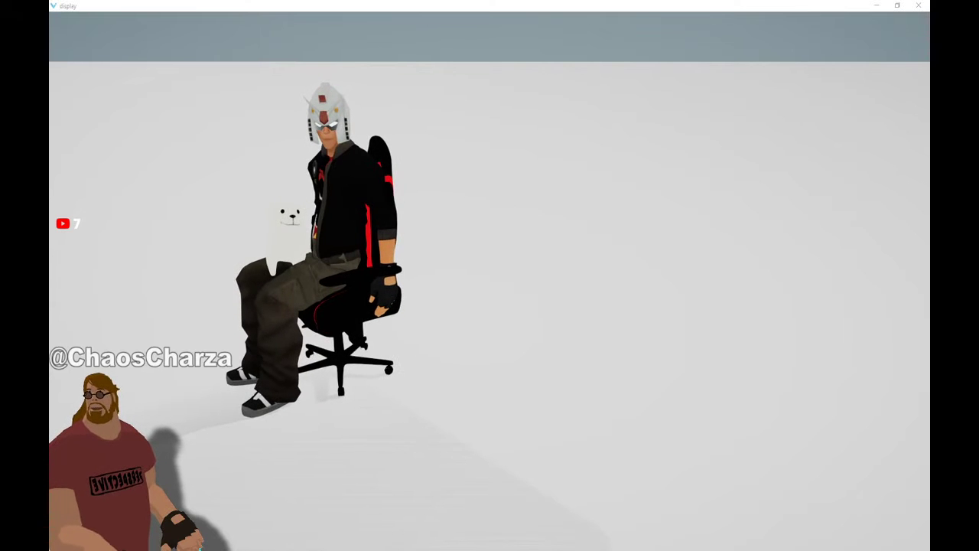
drag(143, 276, 306, 309)
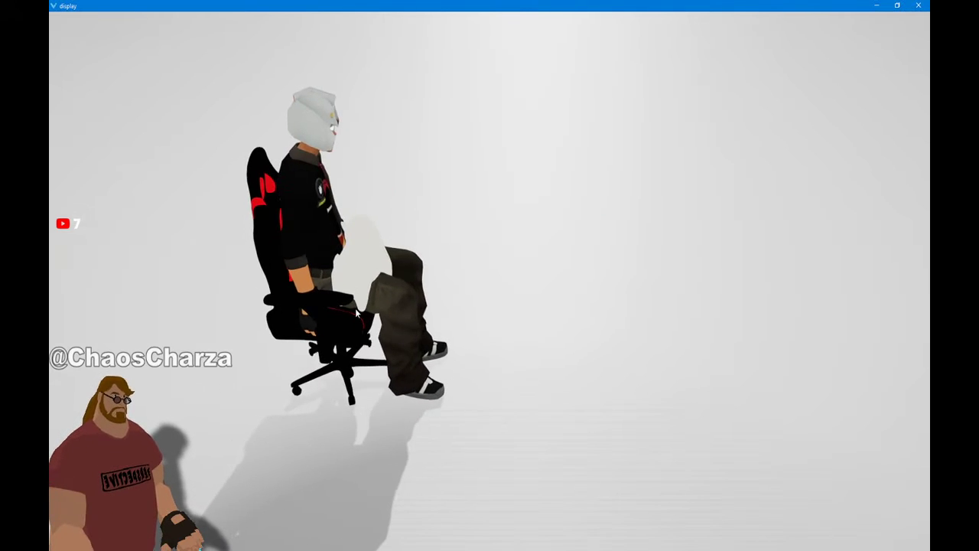
drag(625, 341, 254, 303)
drag(448, 314, 496, 242)
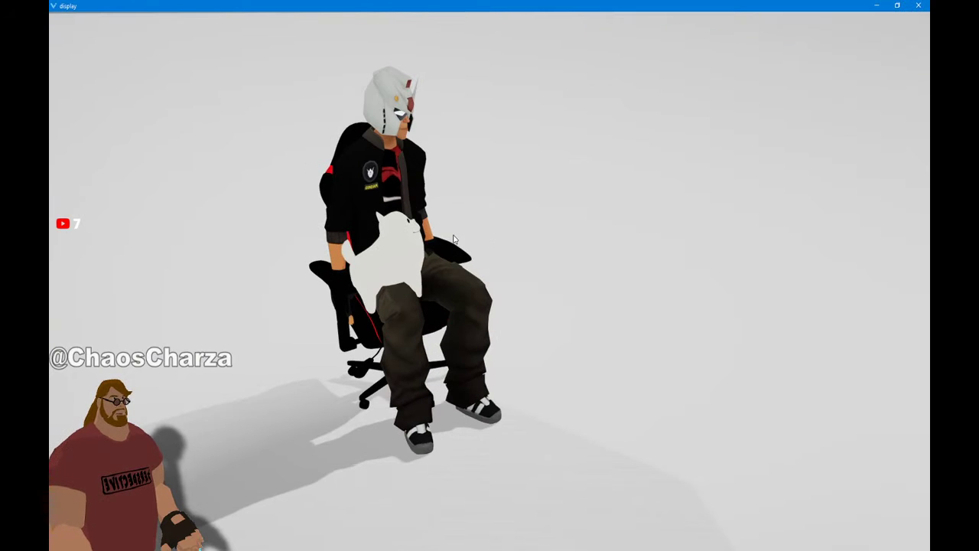
drag(424, 239, 929, 314)
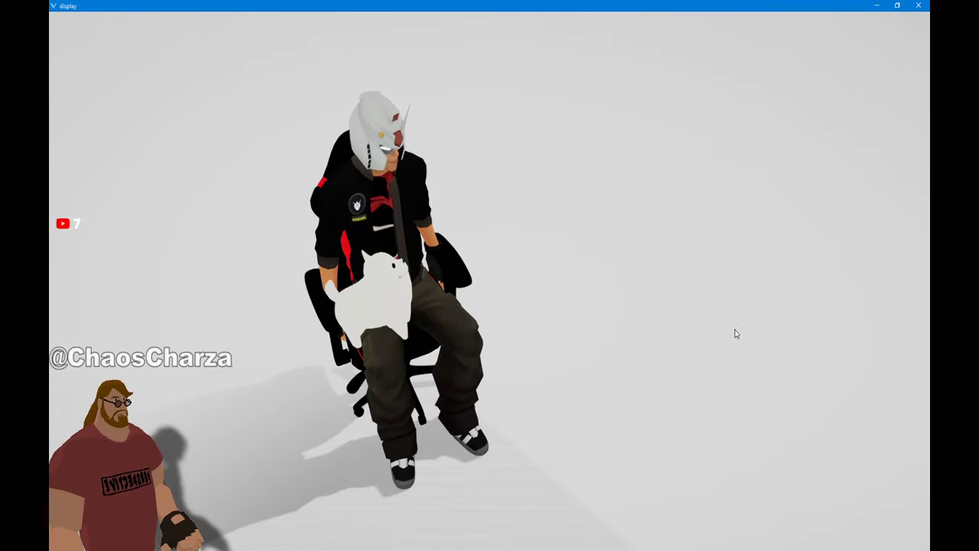
drag(609, 133, 561, 70)
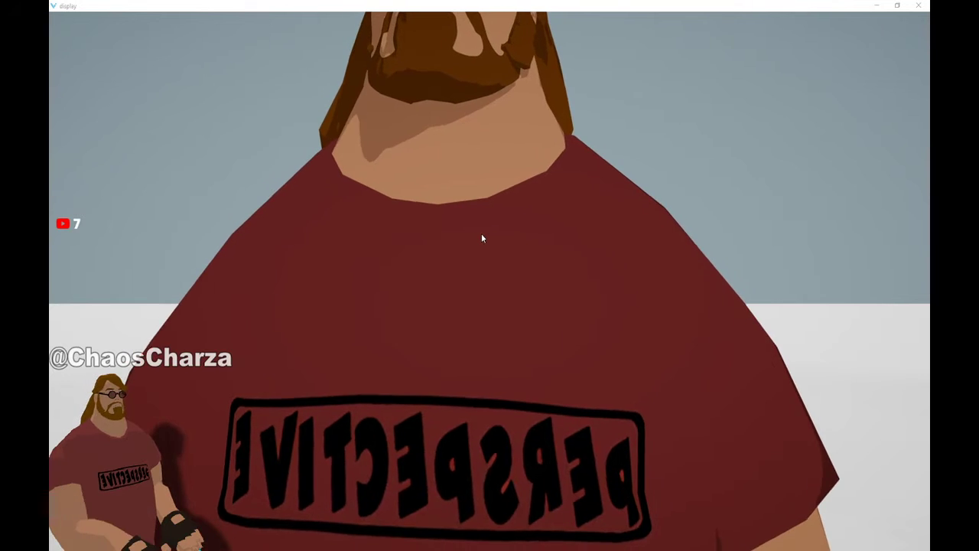
click(482, 236)
scroll(482, 238, down, 5)
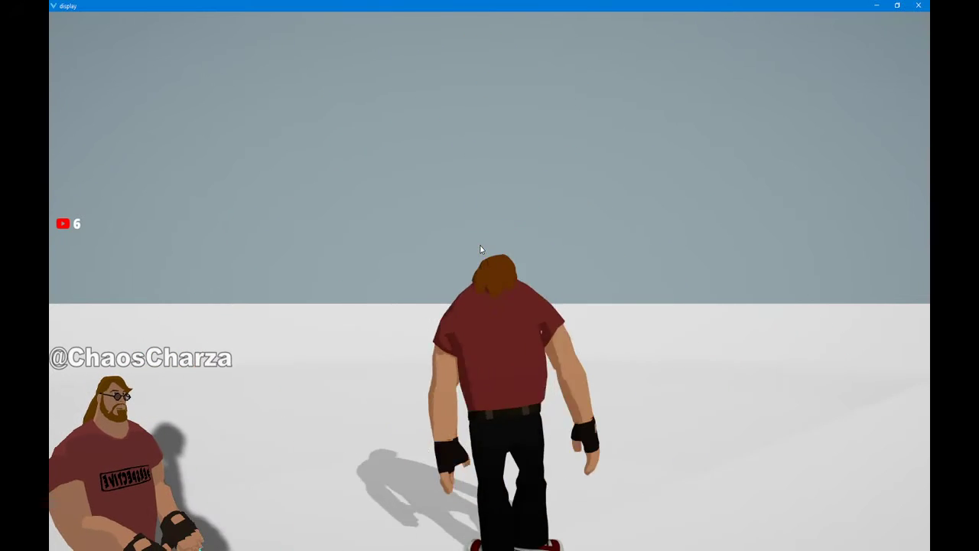